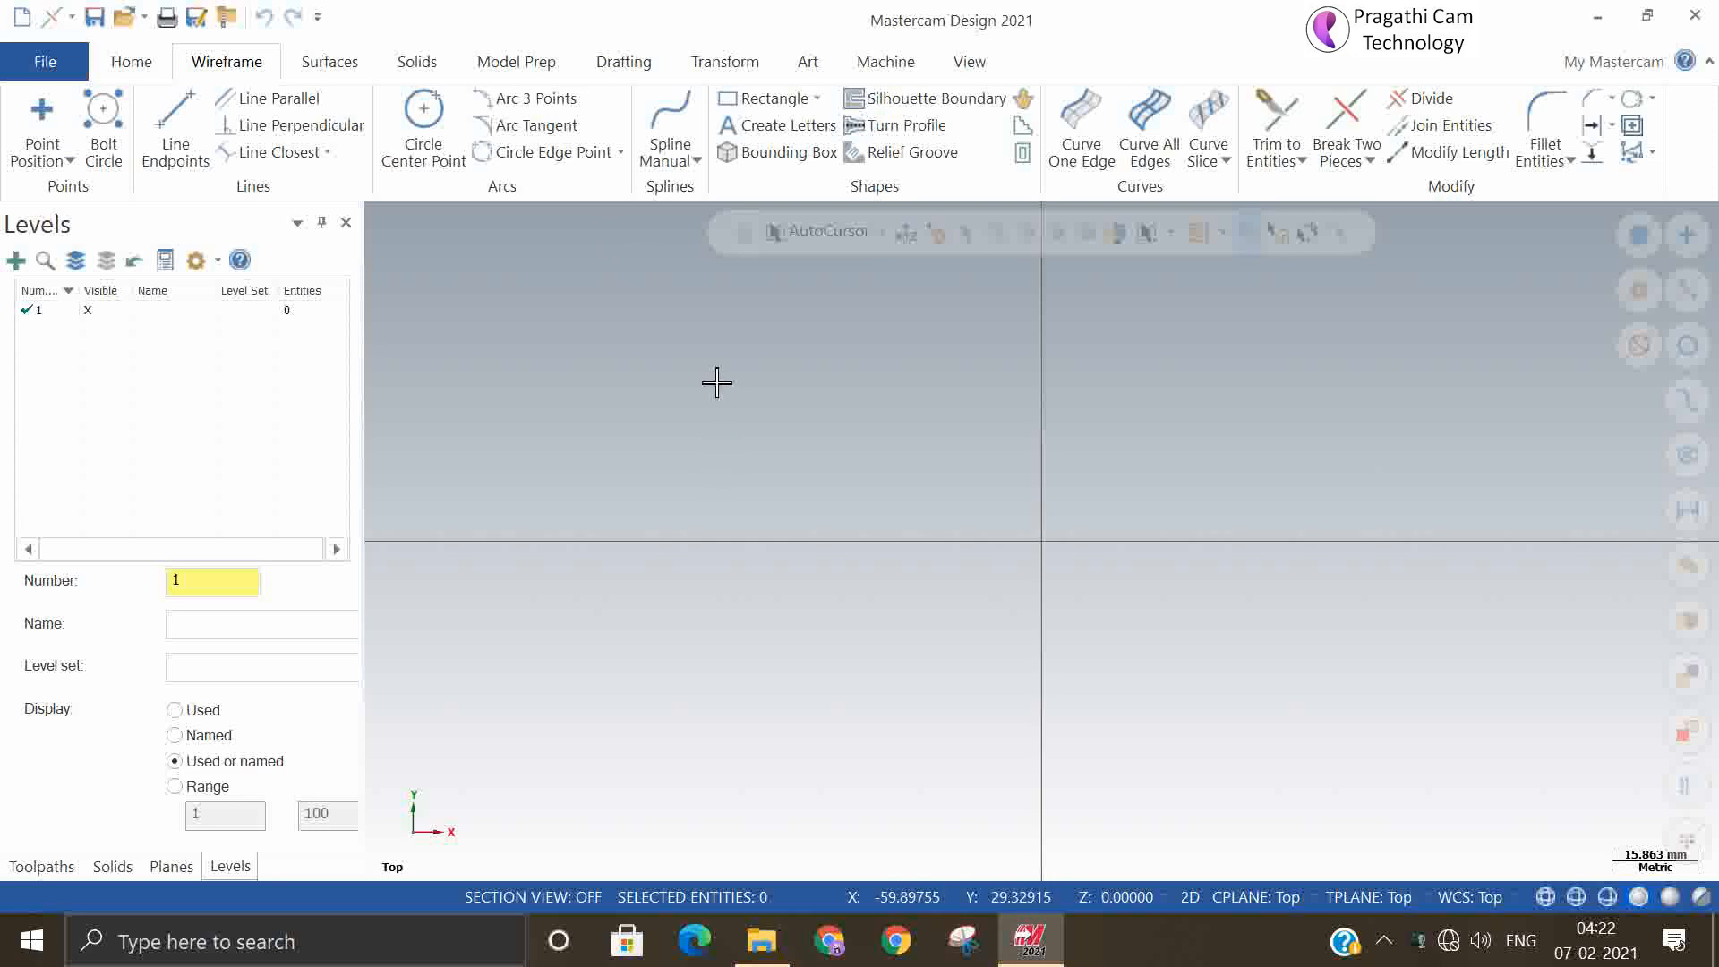
Draw a rectangle 100 mm wide and 50 mm high with its lower-left corner at the origin
{"action": "left_click", "coordinate": [816, 100]}
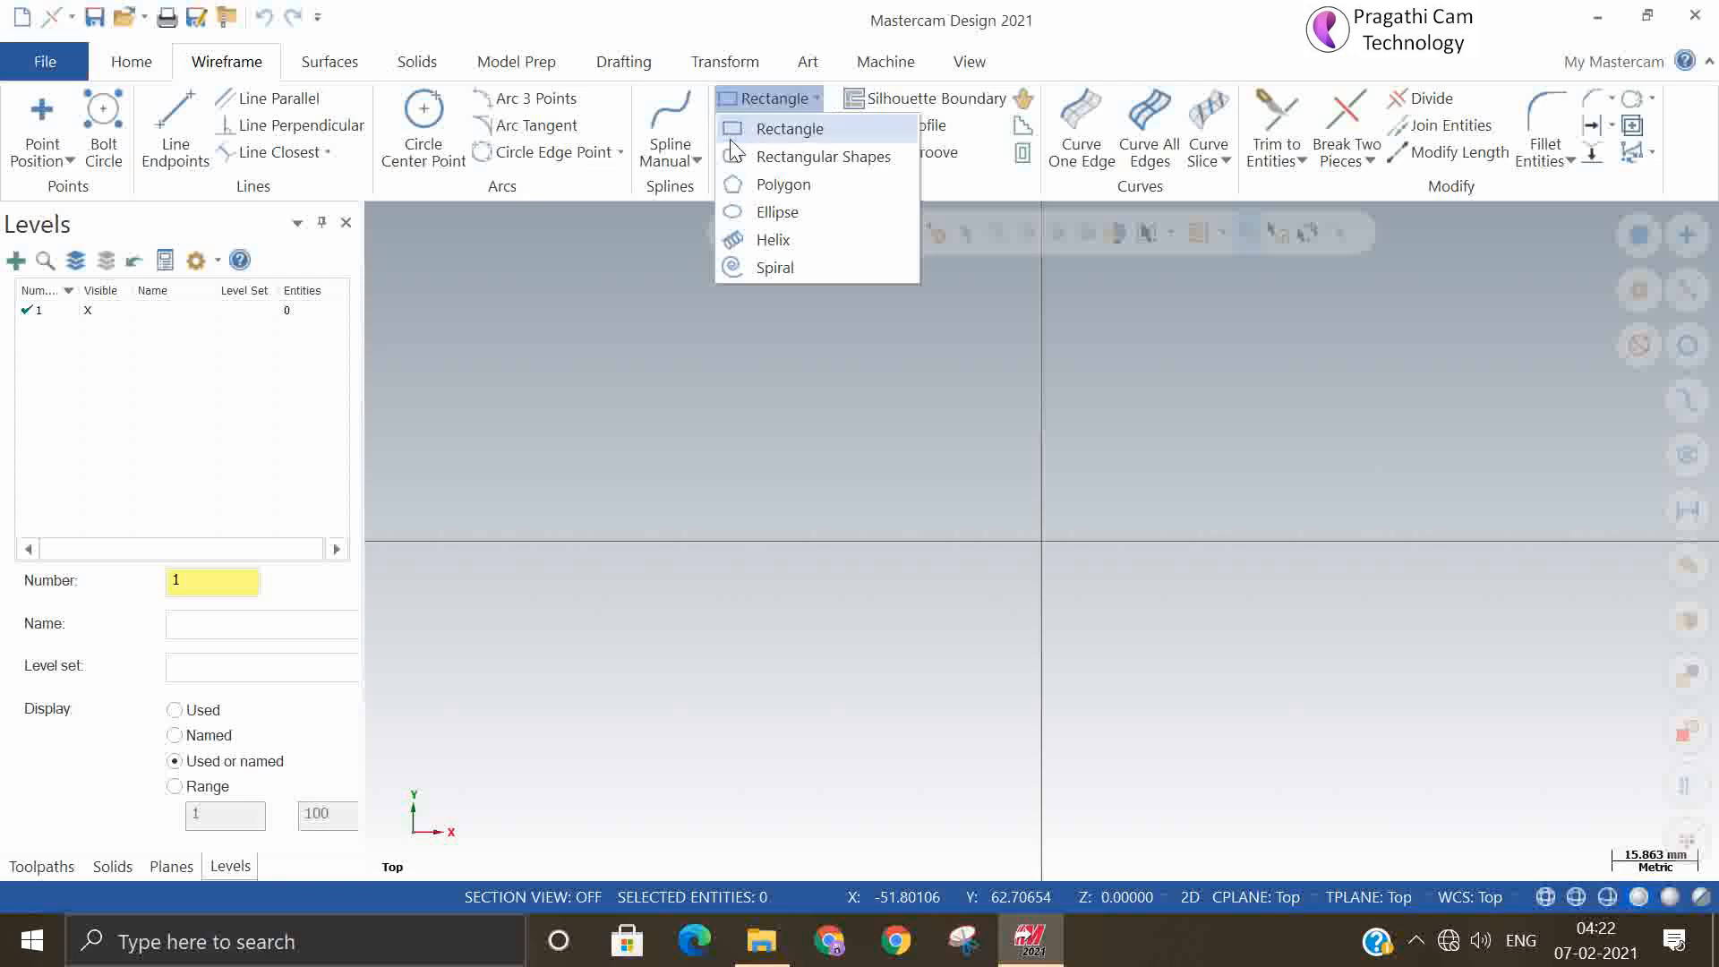
{"action": "left_click", "coordinate": [759, 136]}
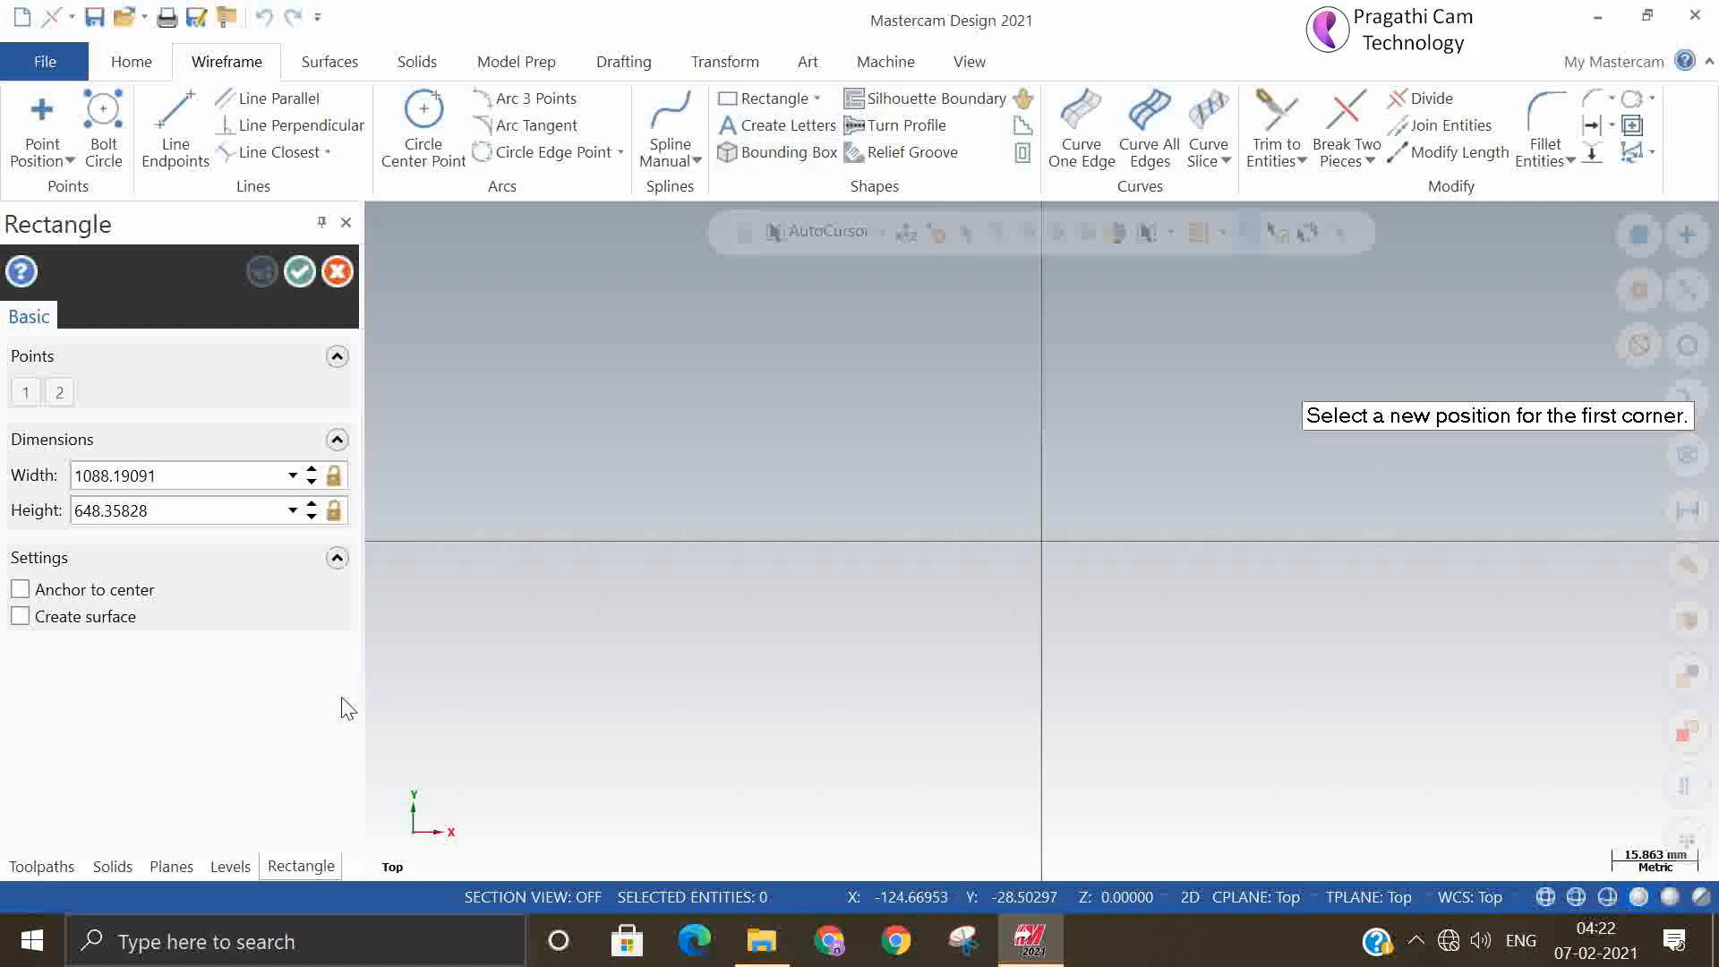
{"action": "left_click", "coordinate": [202, 476]}
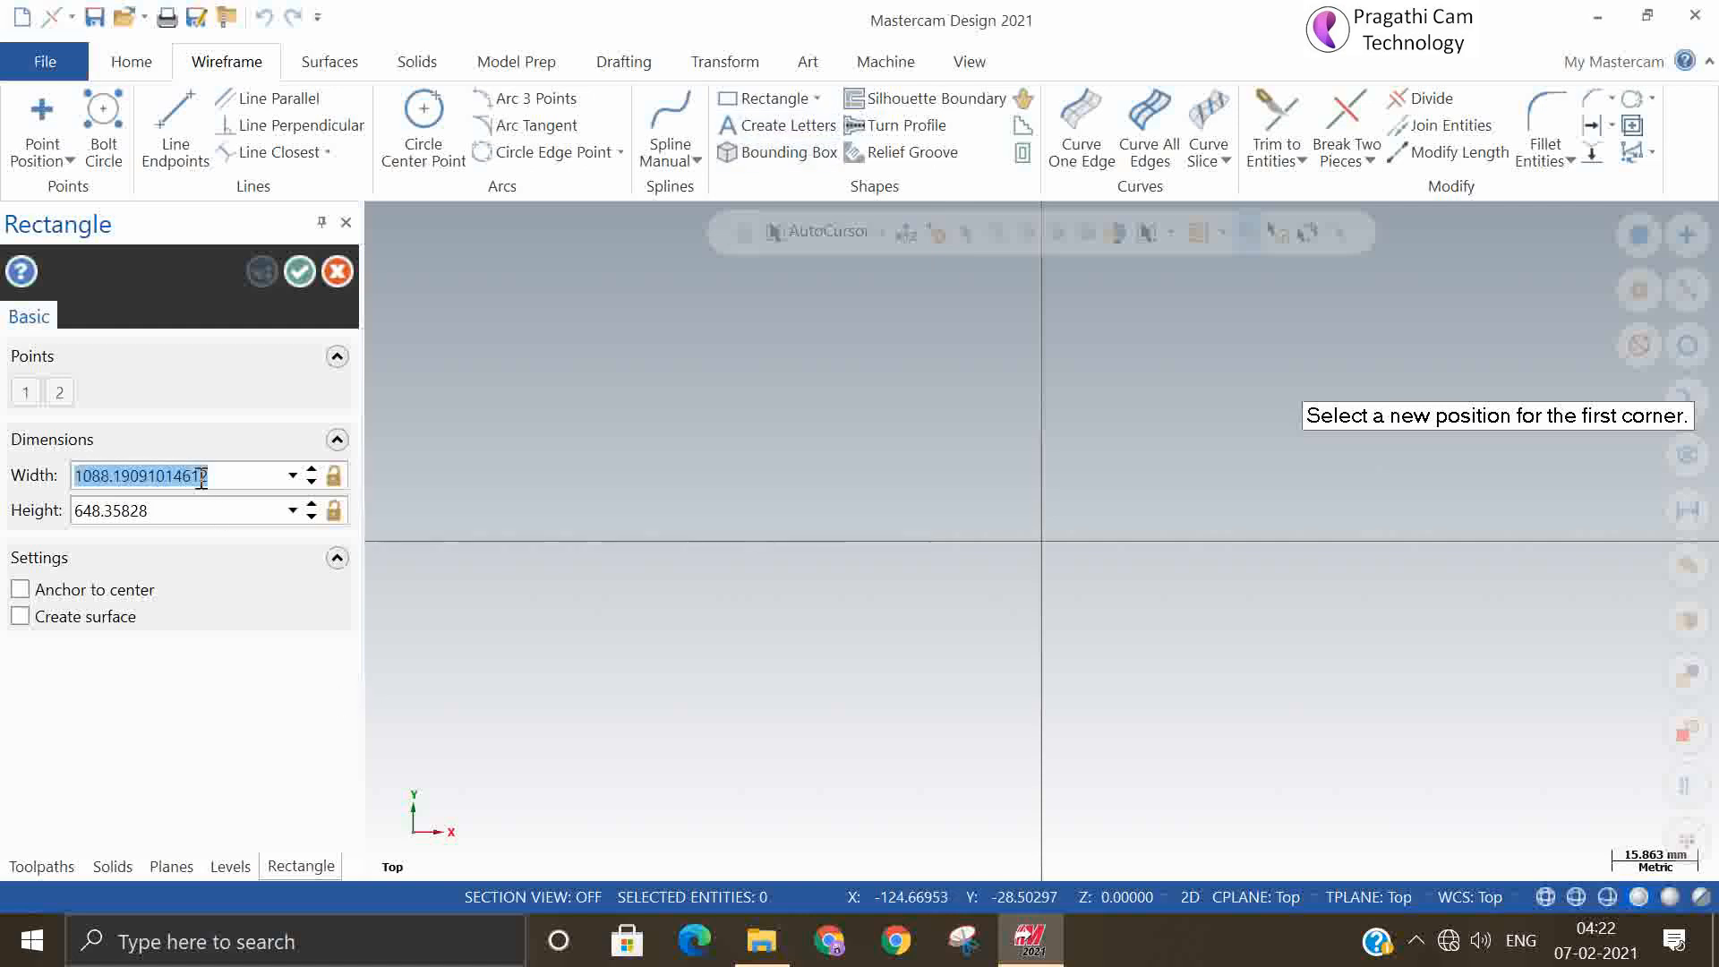
{"action": "type", "text": "100"}
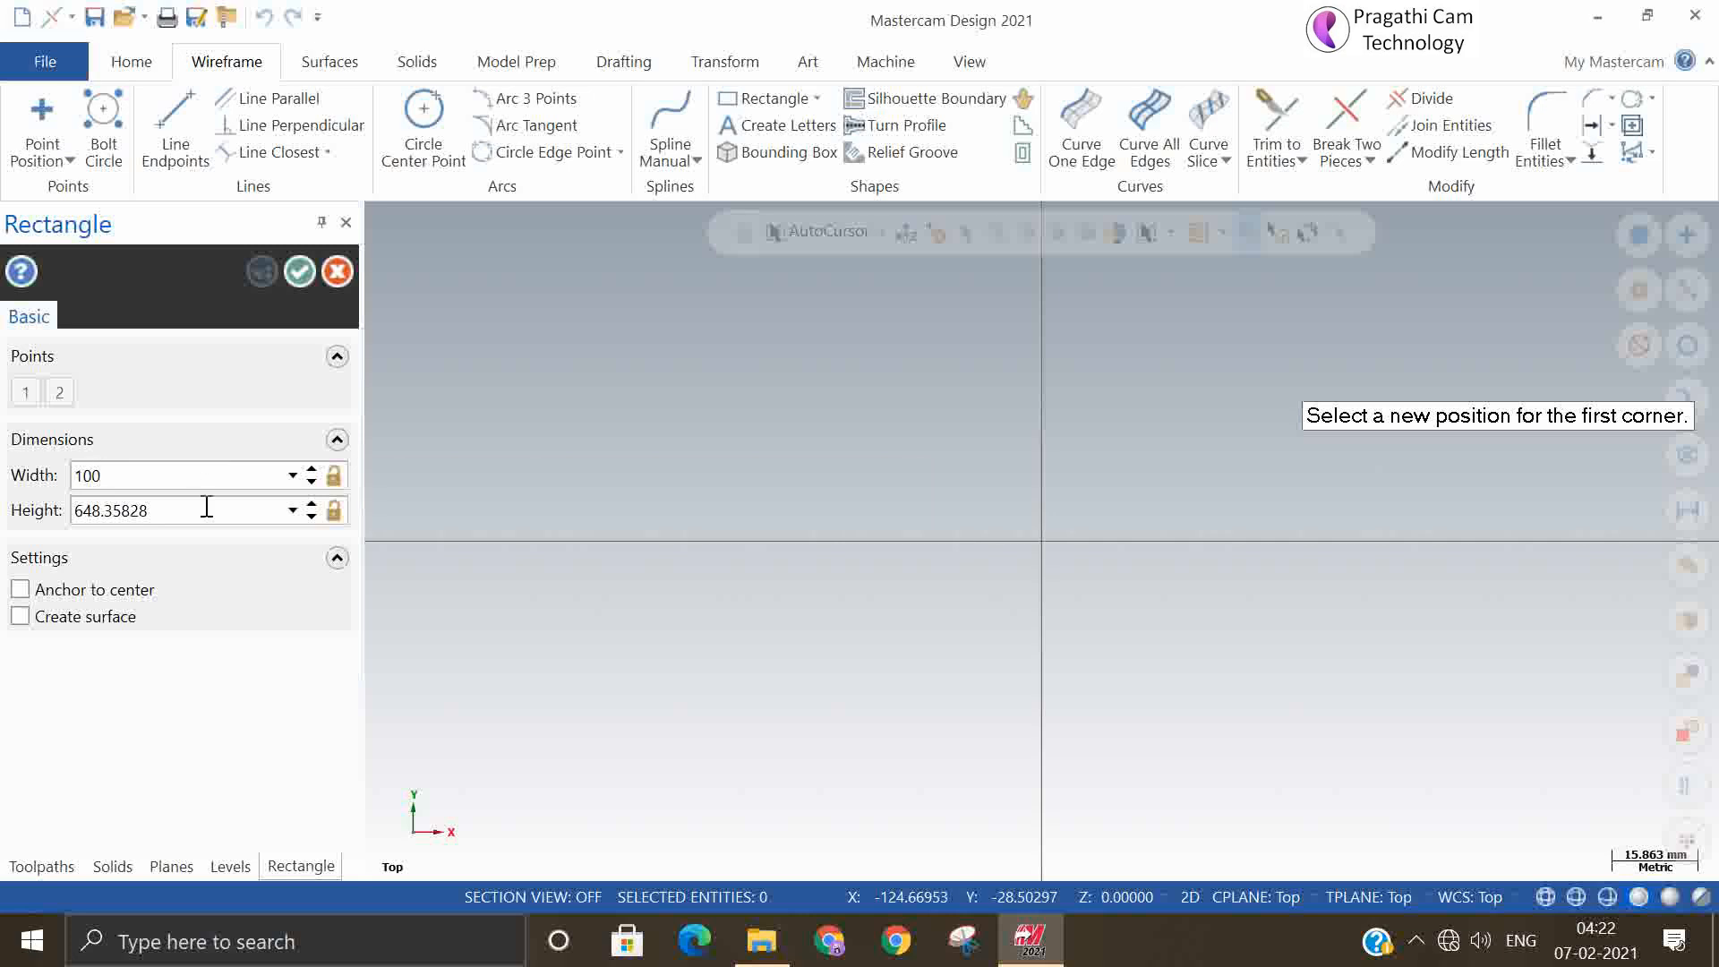
{"action": "left_click", "coordinate": [183, 521]}
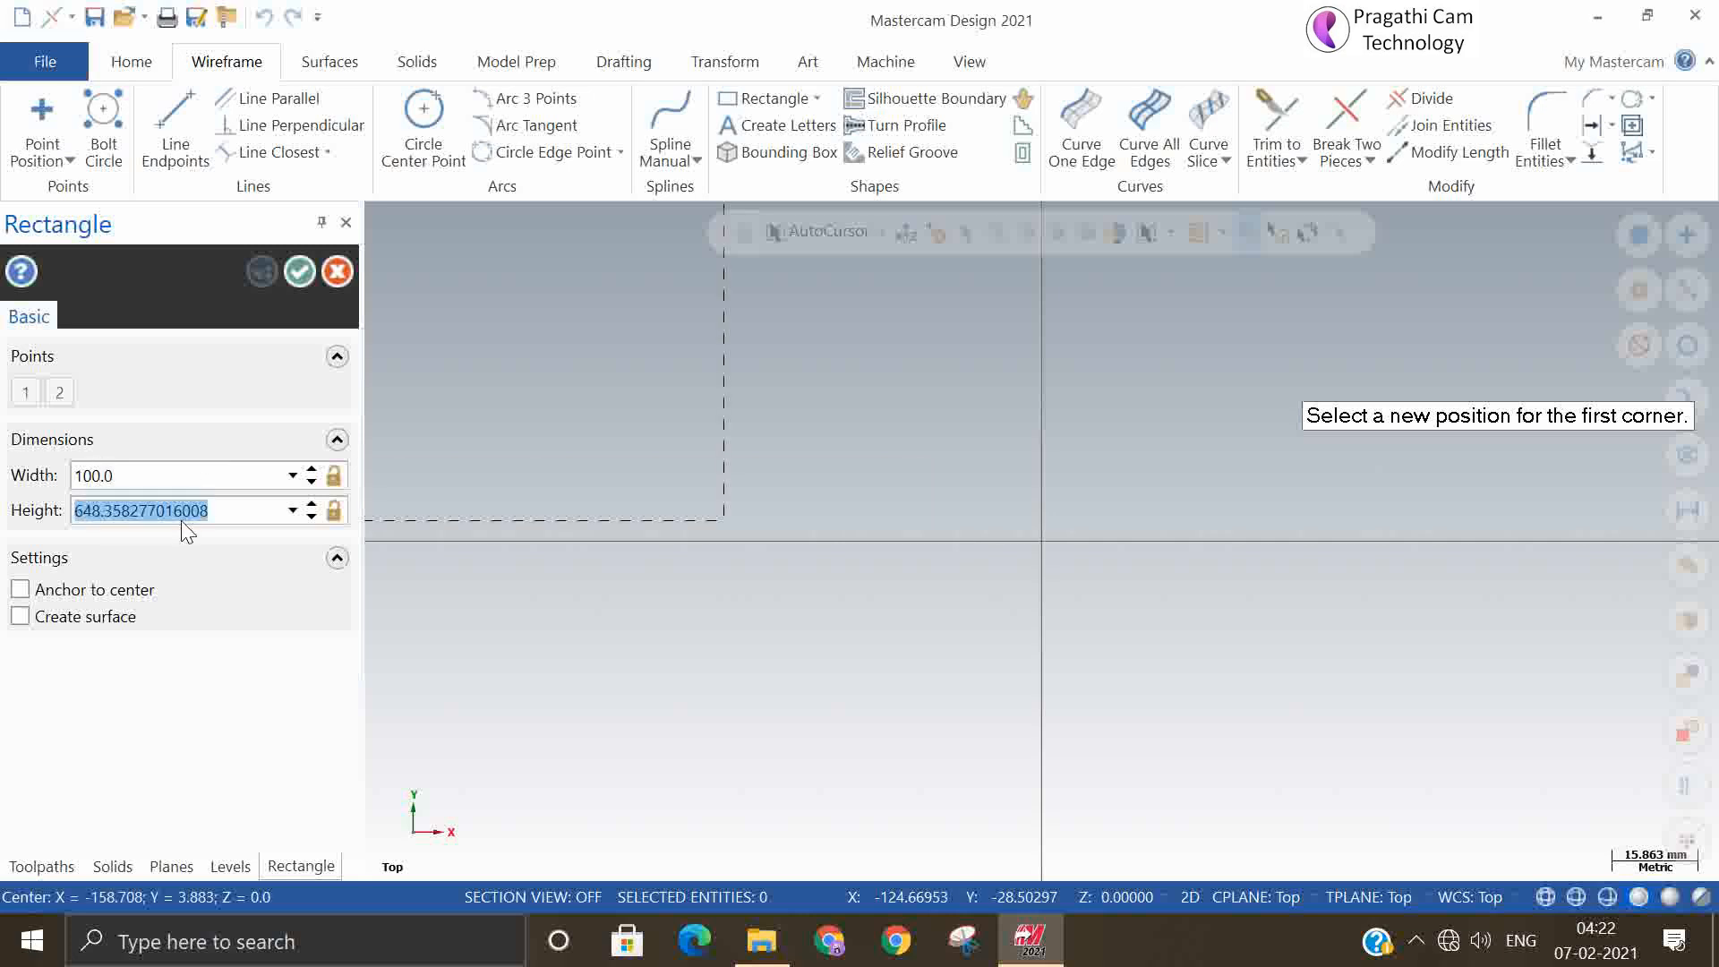
{"action": "type", "text": "50"}
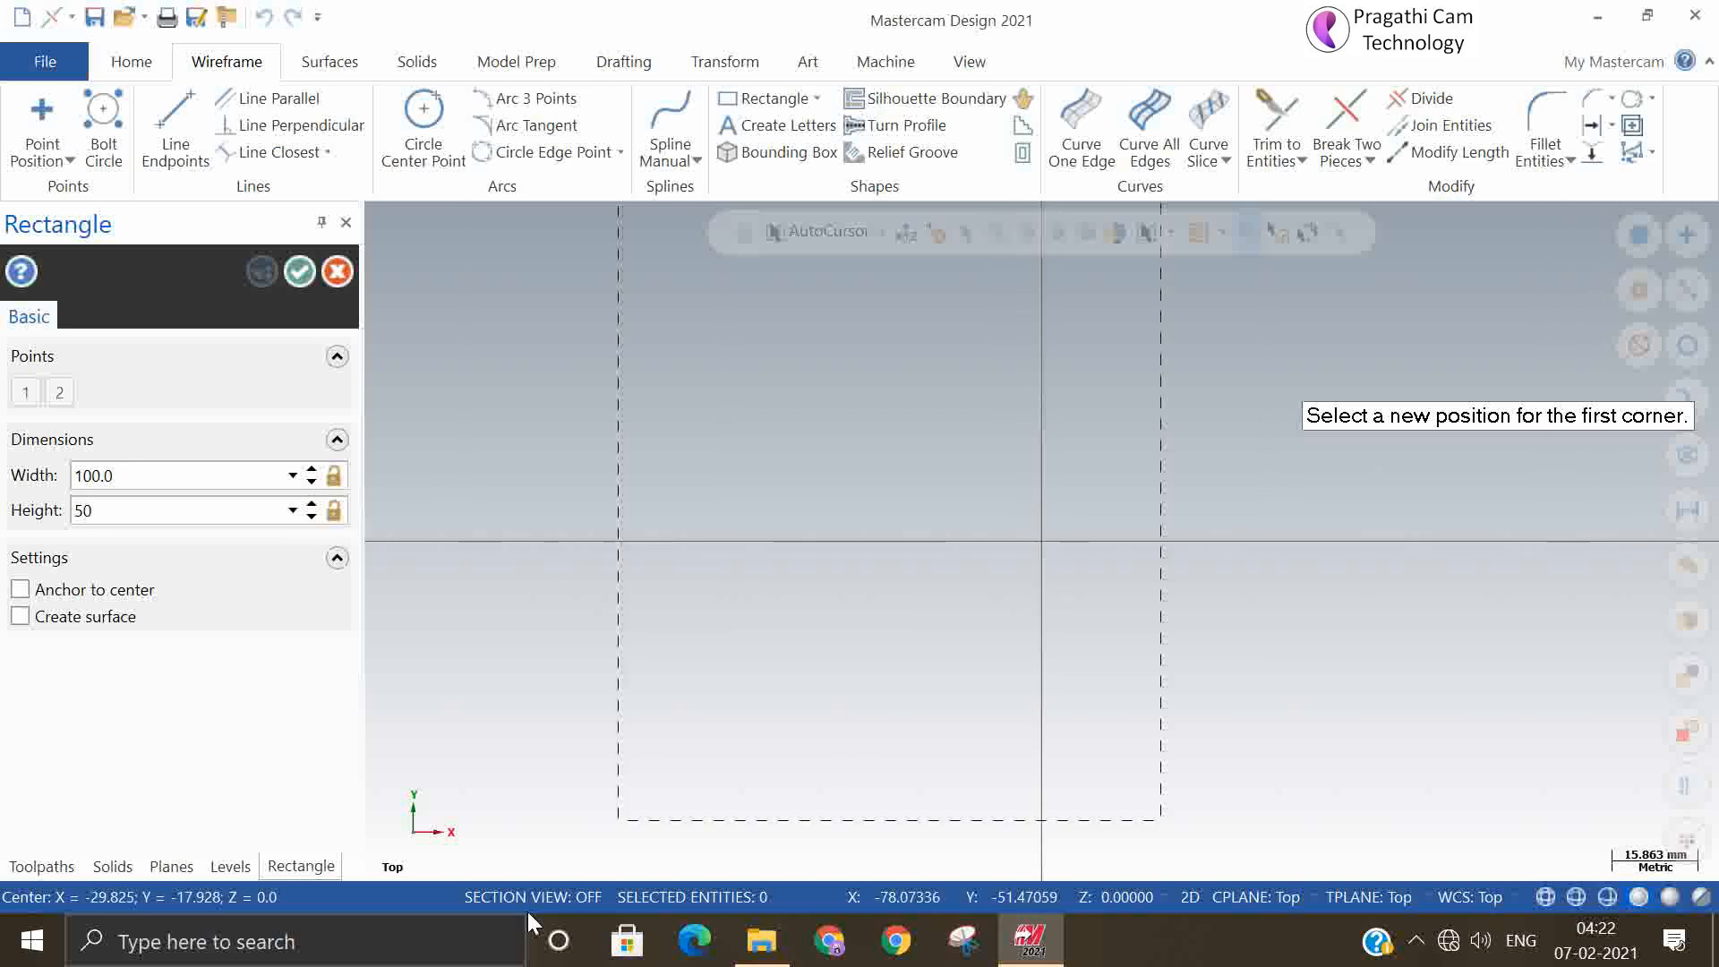
{"action": "scroll", "coordinate": [850, 788], "scroll_direction": "down", "scroll_amount": 5}
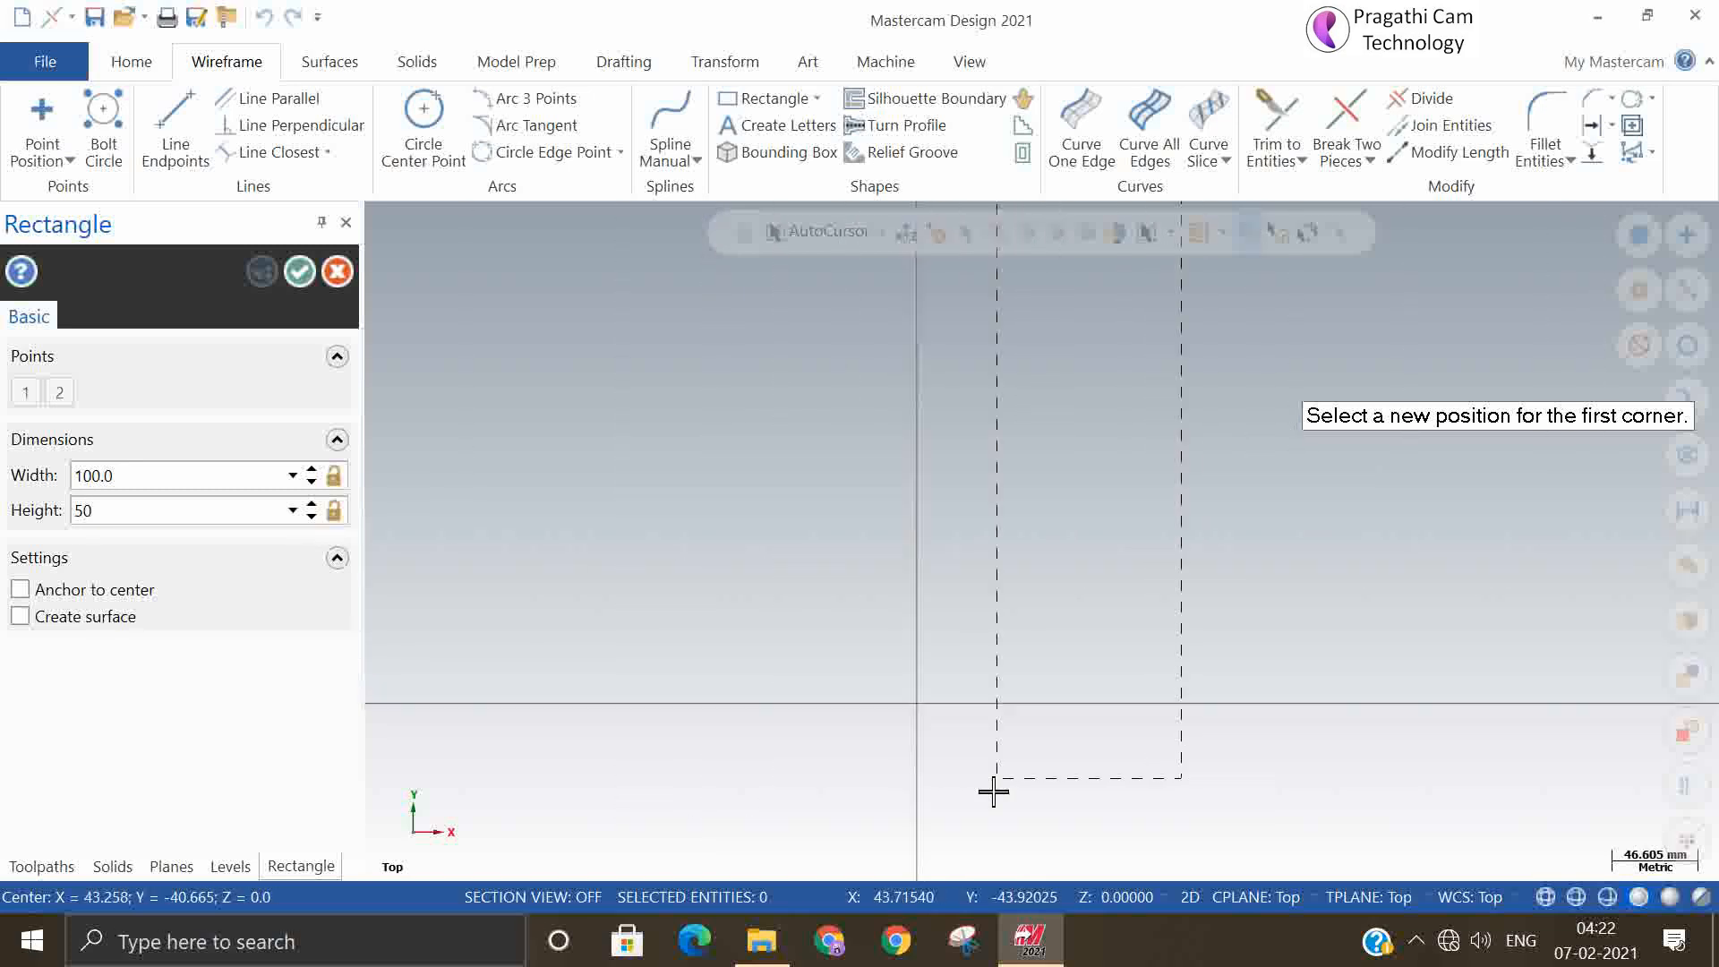
{"action": "scroll", "coordinate": [963, 819], "scroll_direction": "down", "scroll_amount": 2}
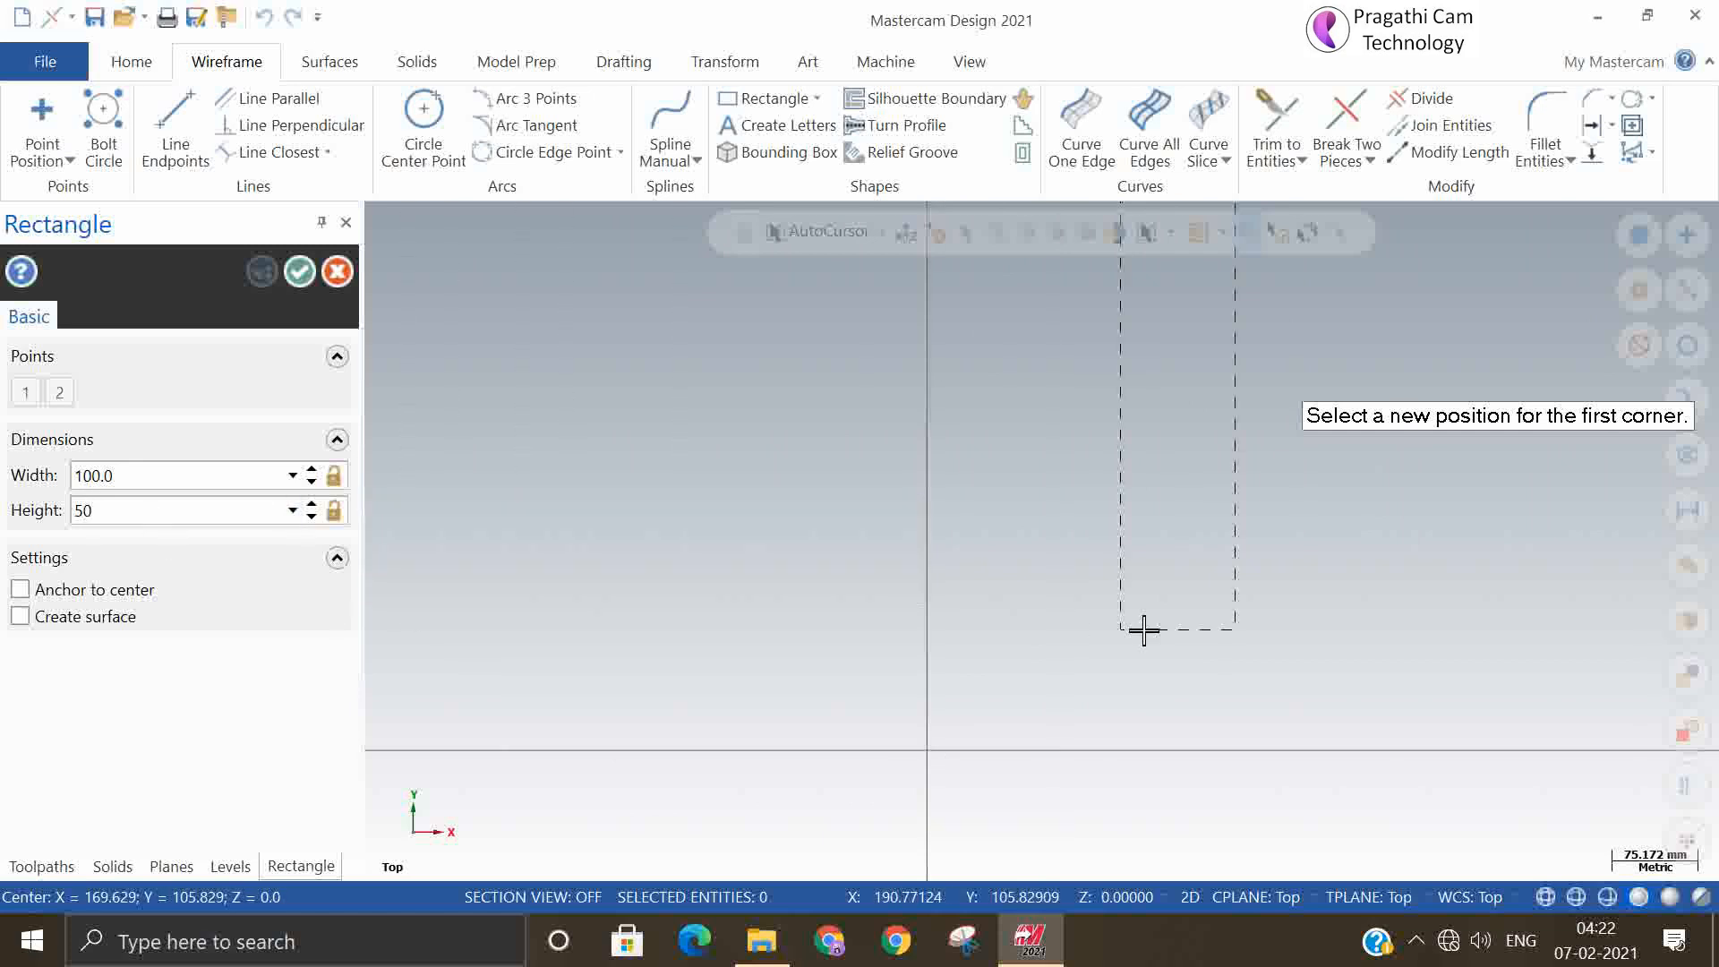
{"action": "left_click", "coordinate": [928, 749]}
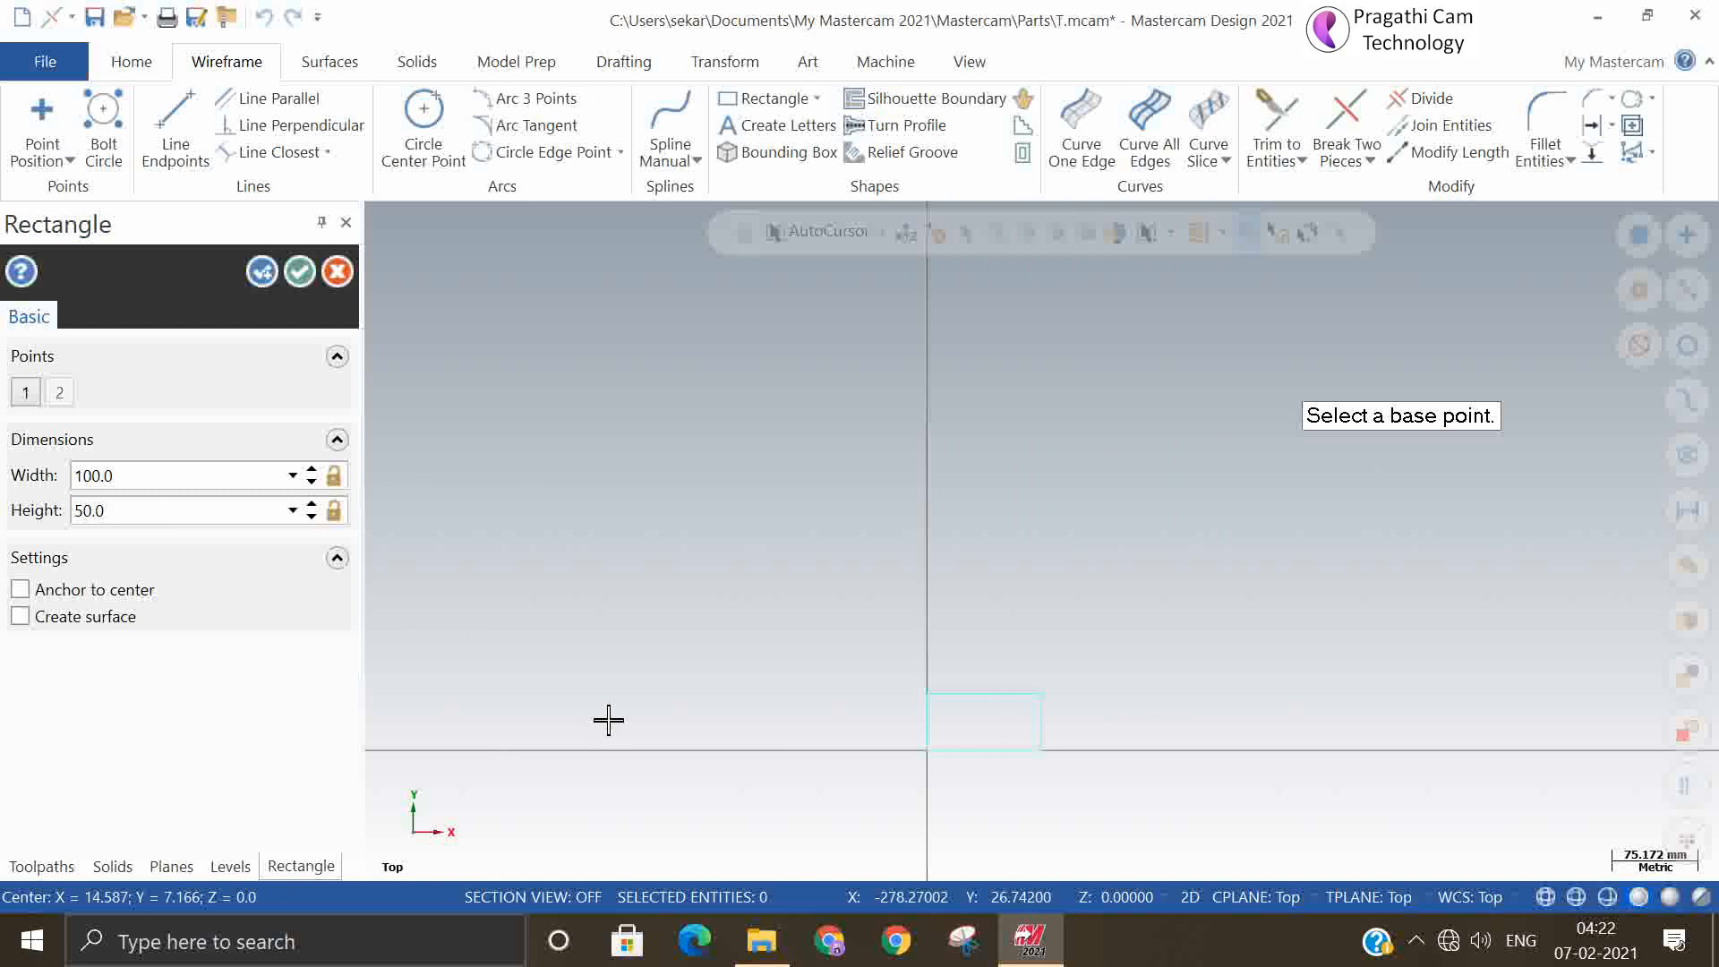
Preview the Anchor to center and Create surface options on the rectangle, leaving both turned off
{"action": "scroll", "coordinate": [792, 515], "scroll_direction": "down", "scroll_amount": 1}
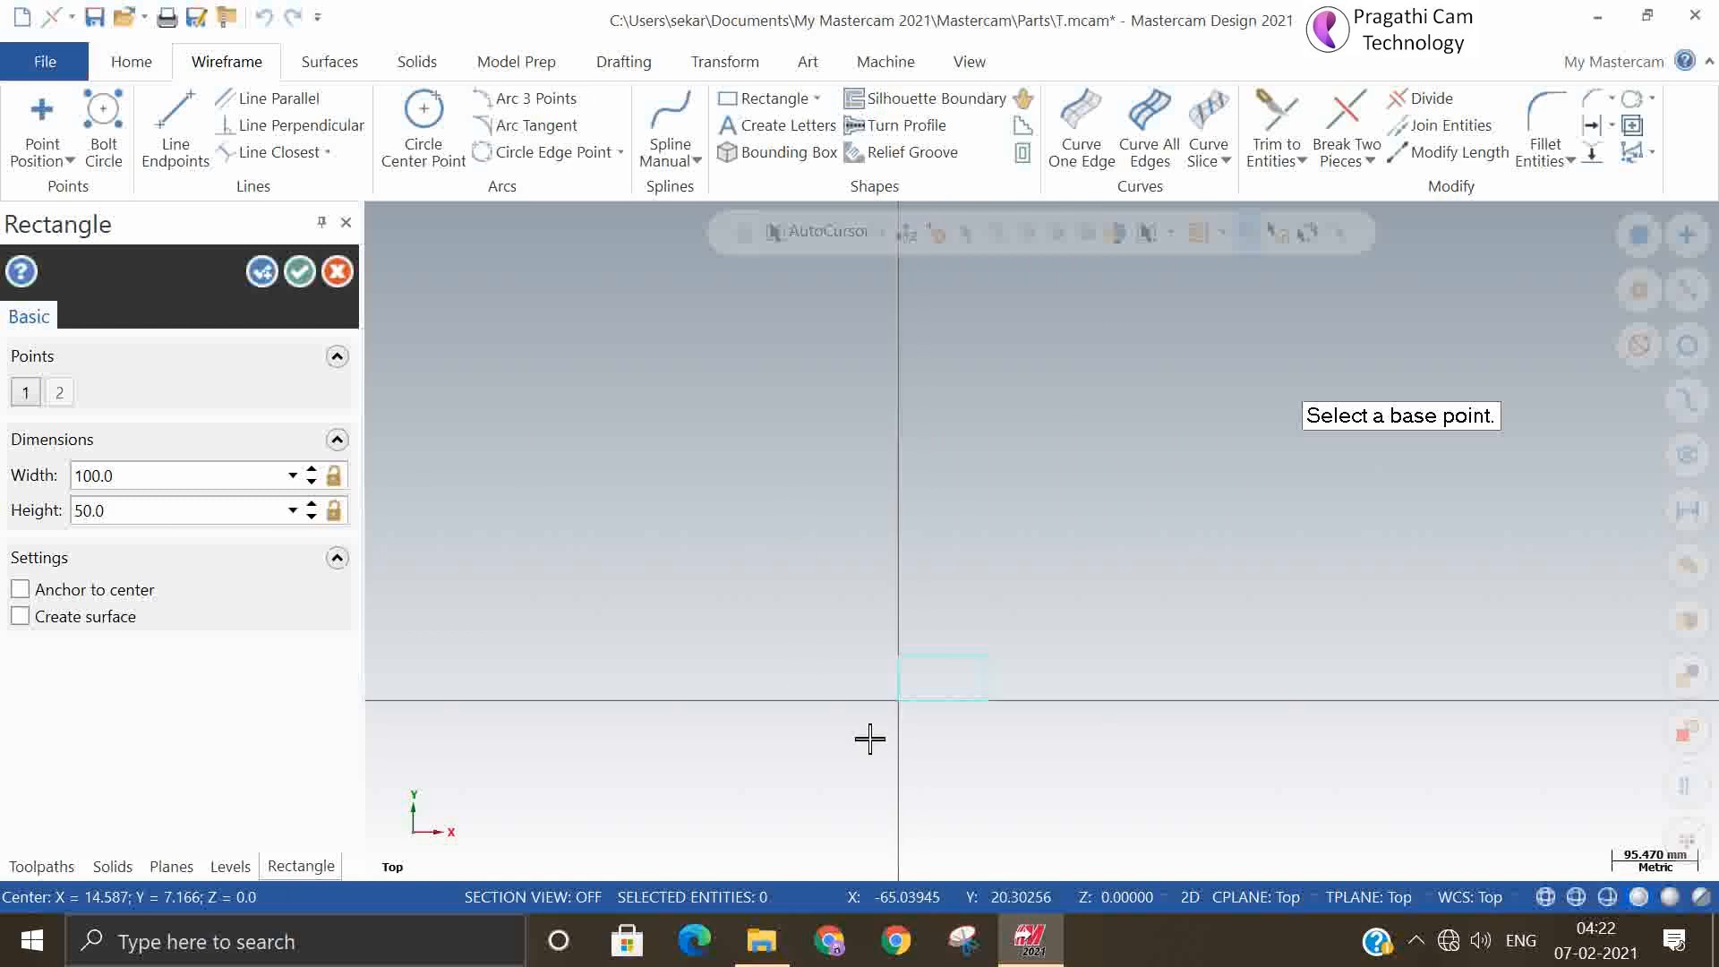
{"action": "scroll", "coordinate": [869, 739], "scroll_direction": "up", "scroll_amount": 5}
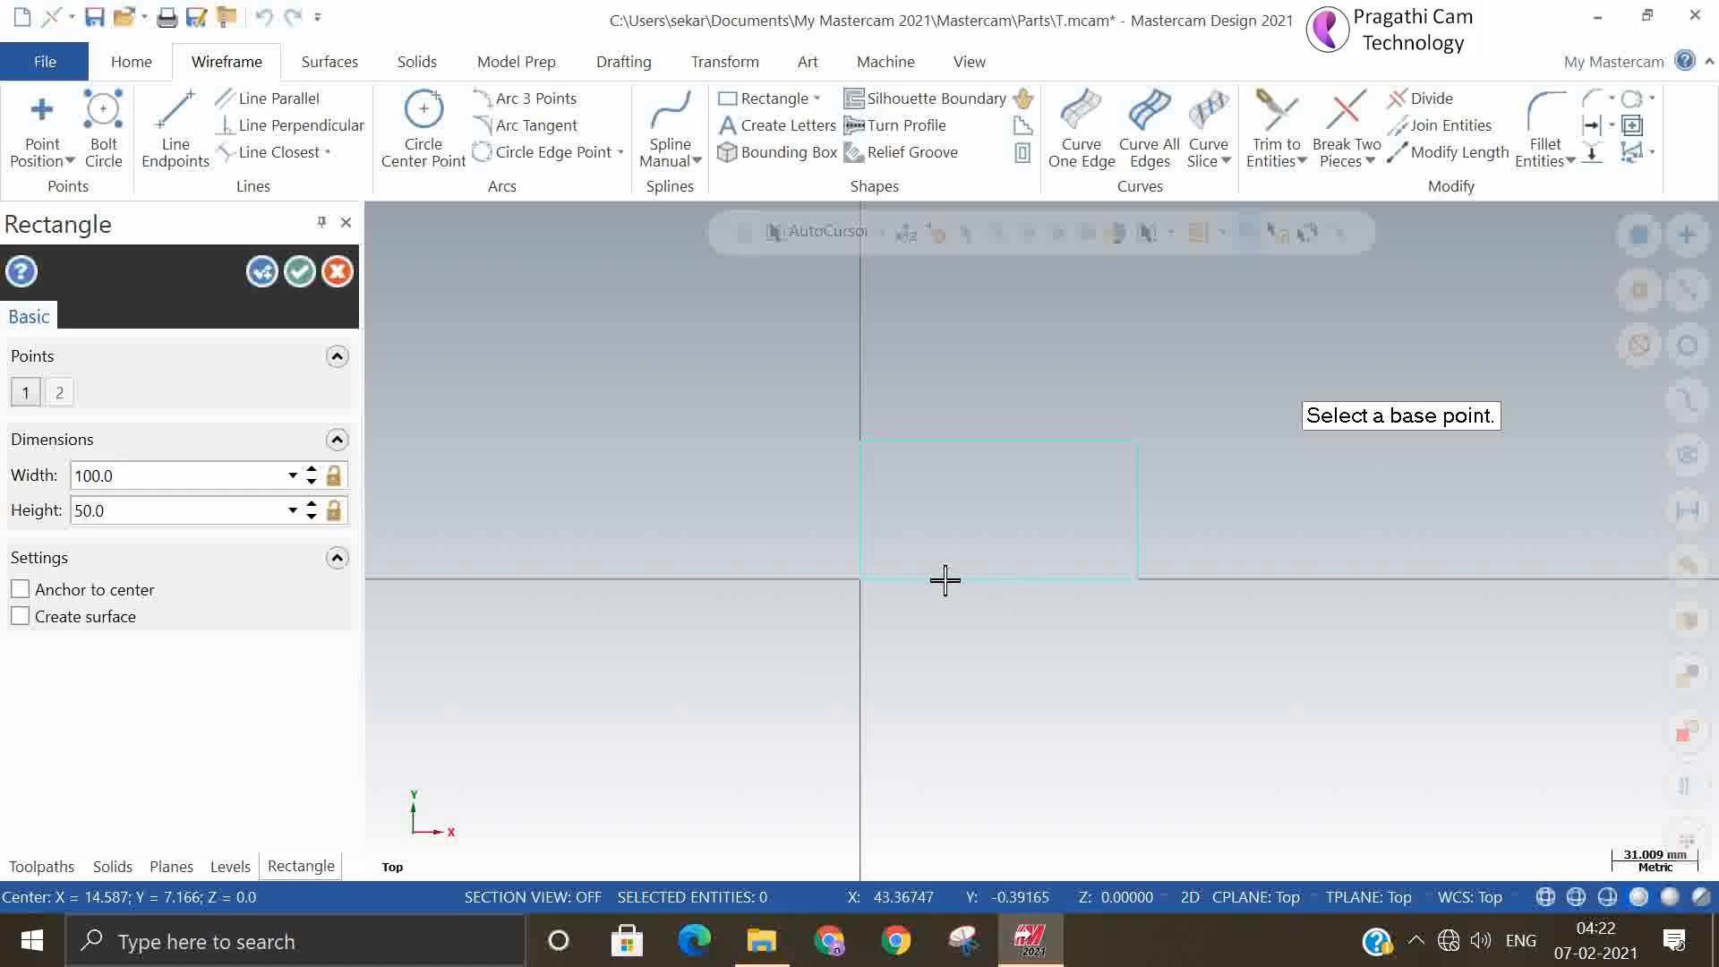
{"action": "left_click", "coordinate": [101, 597]}
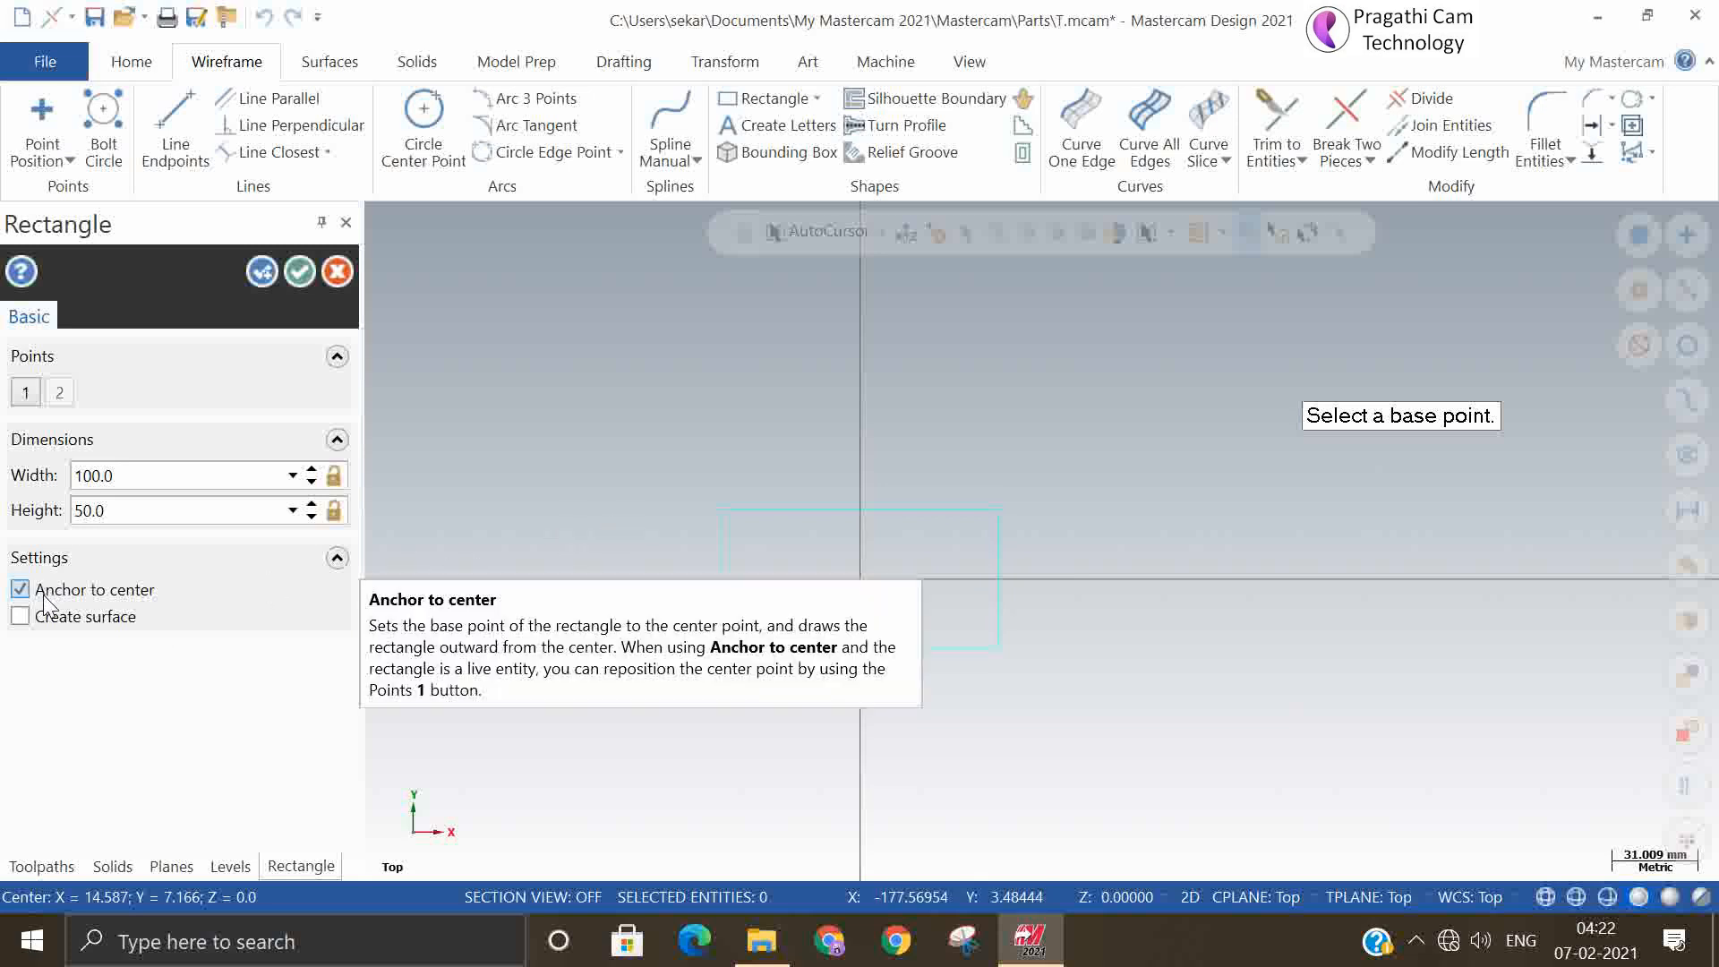
{"action": "left_click", "coordinate": [101, 592]}
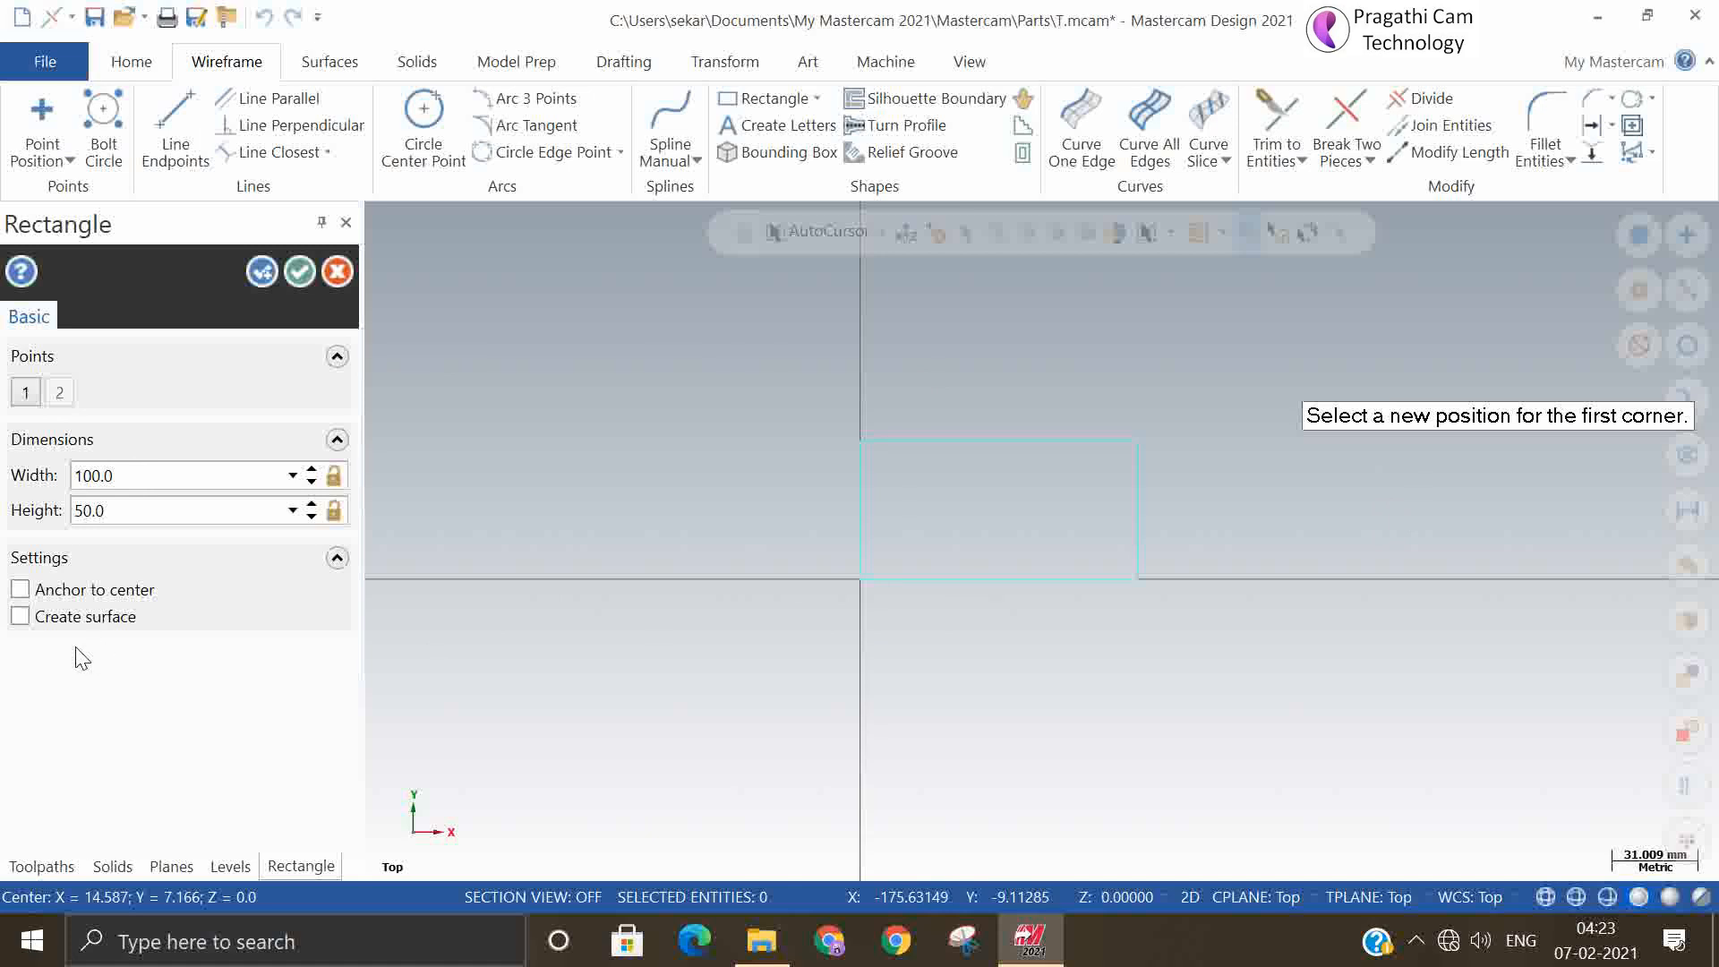
{"action": "left_click", "coordinate": [20, 617]}
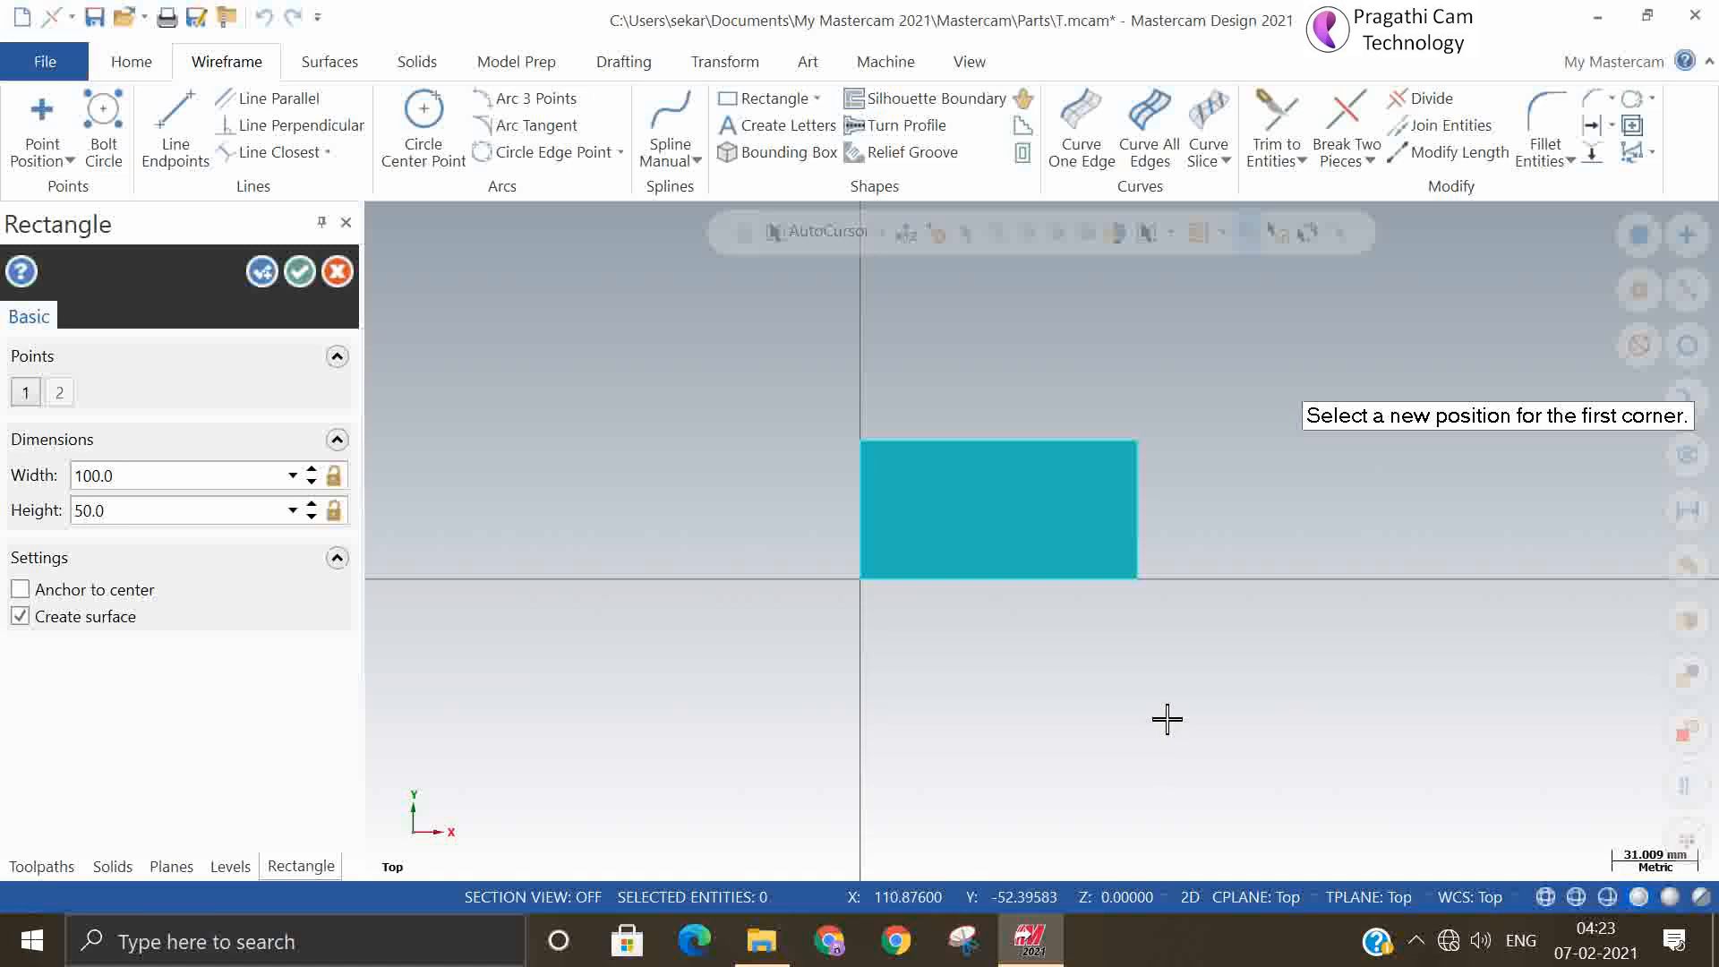
{"action": "left_click", "coordinate": [20, 617]}
{"action": "left_click", "coordinate": [19, 617]}
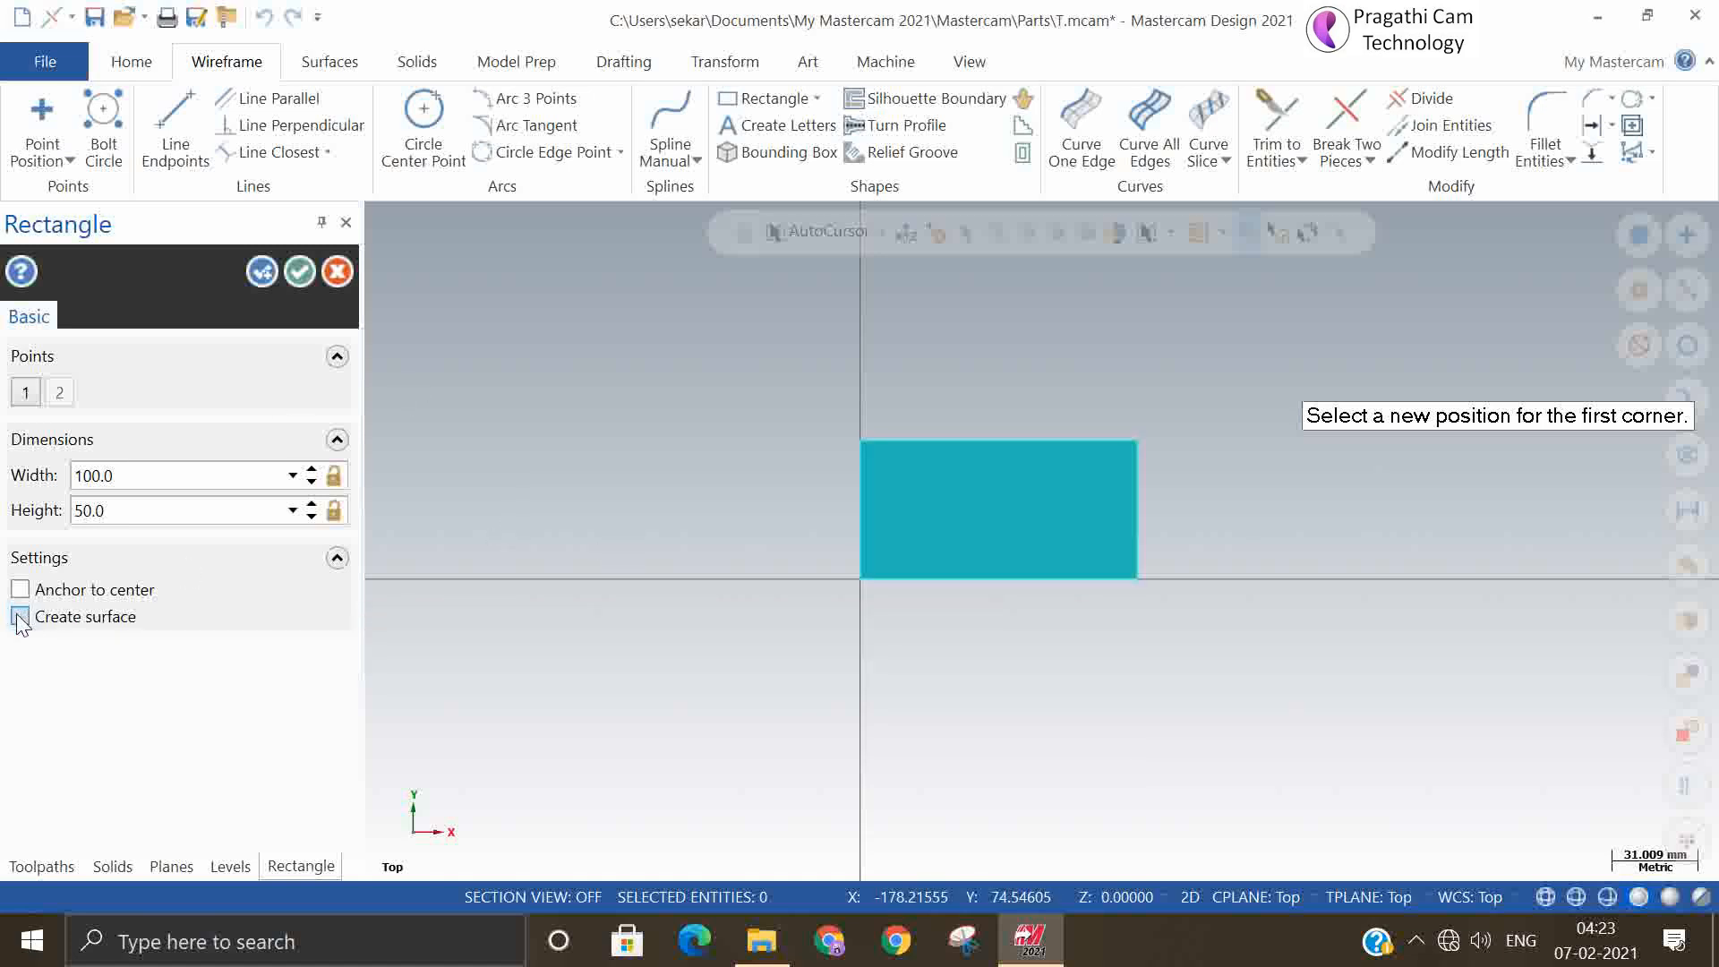
{"action": "left_click", "coordinate": [20, 617]}
Accept the 100 by 50 mm rectangle, close the Rectangle command and delete all four lines
{"action": "left_click", "coordinate": [265, 273]}
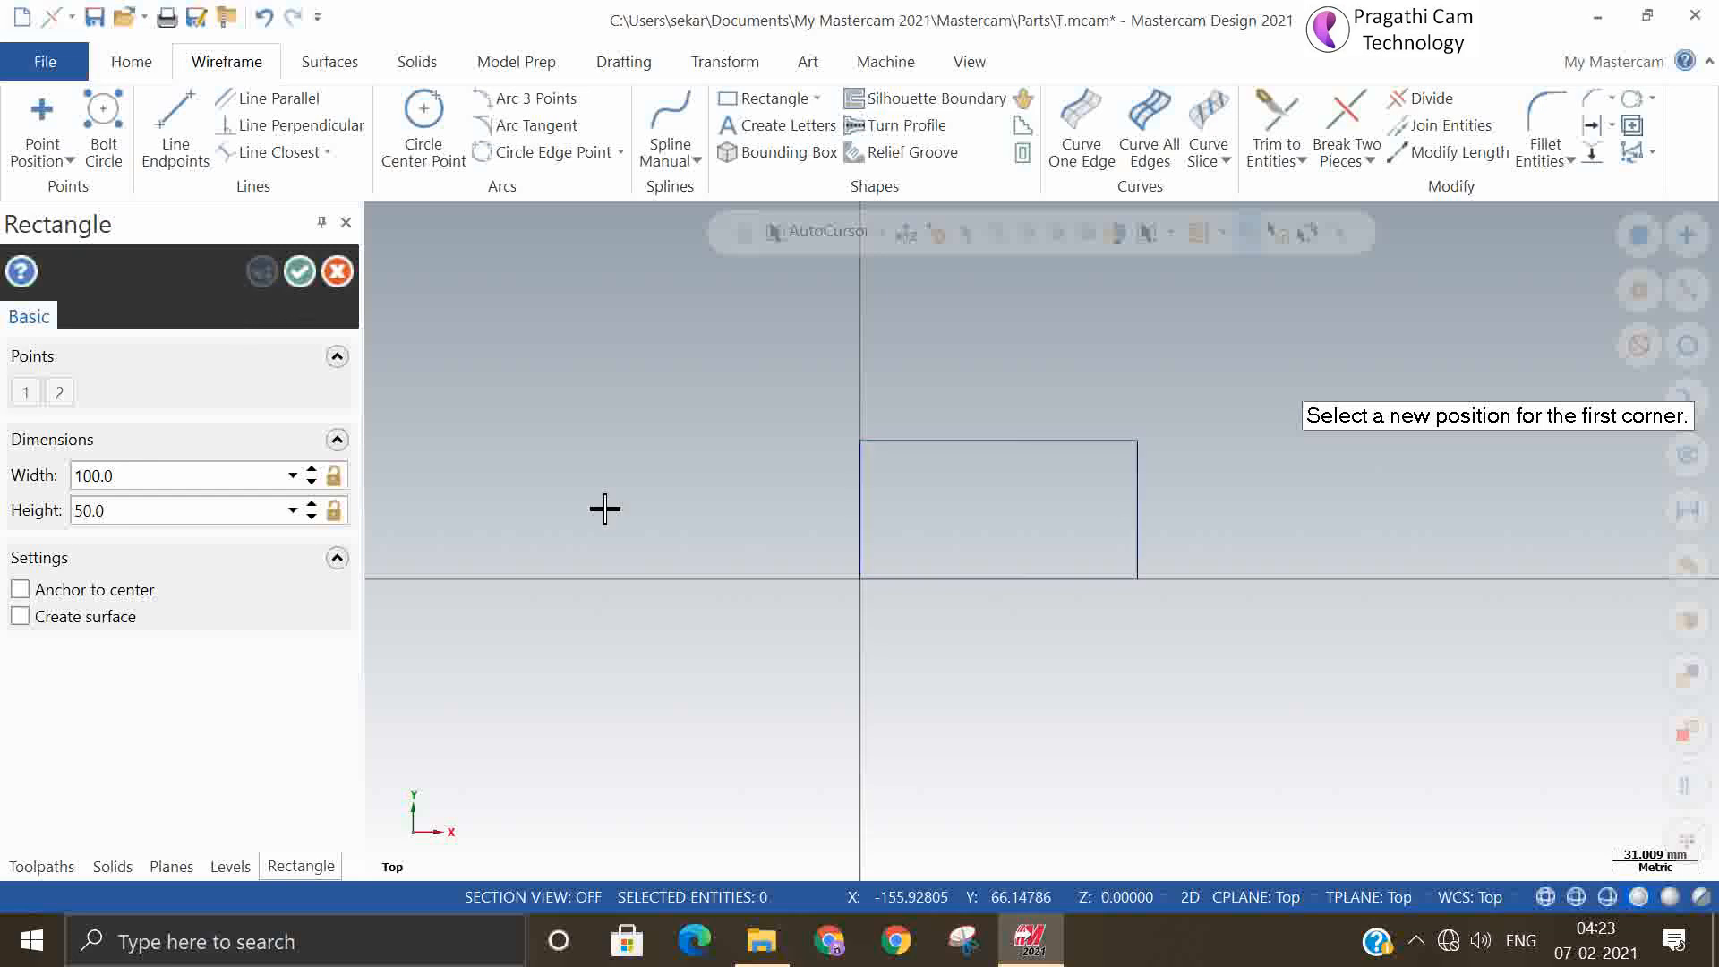
{"action": "scroll", "coordinate": [1120, 680], "scroll_direction": "up", "scroll_amount": 3}
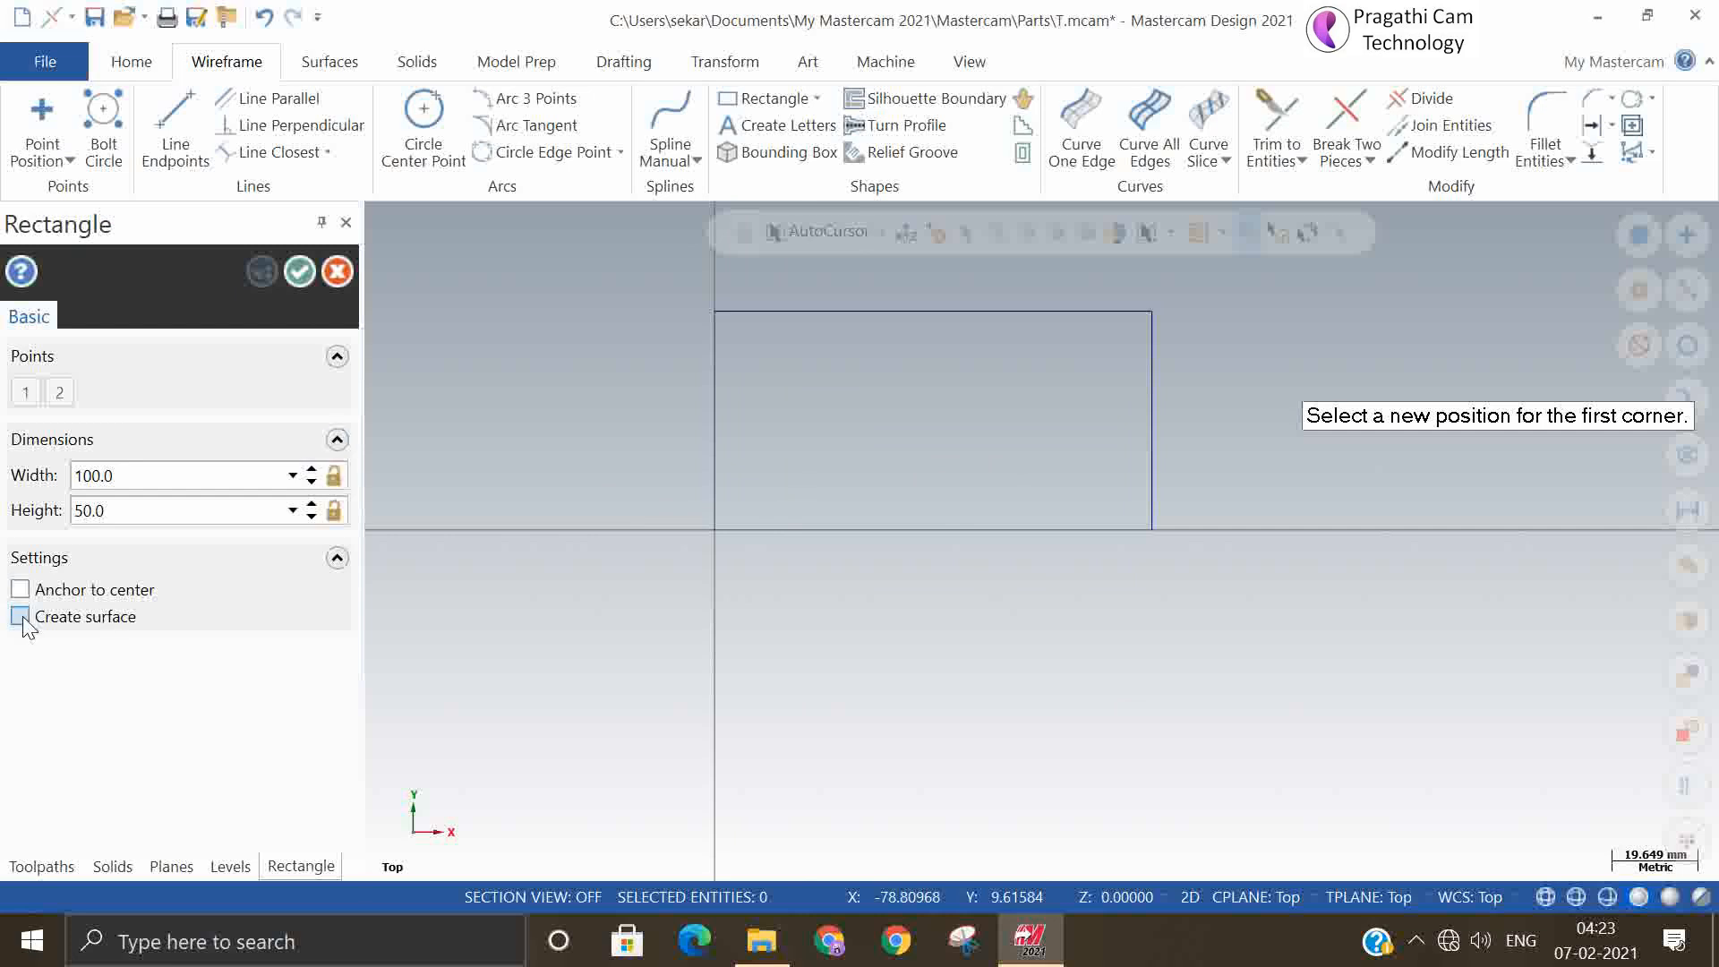
{"action": "left_click", "coordinate": [299, 272]}
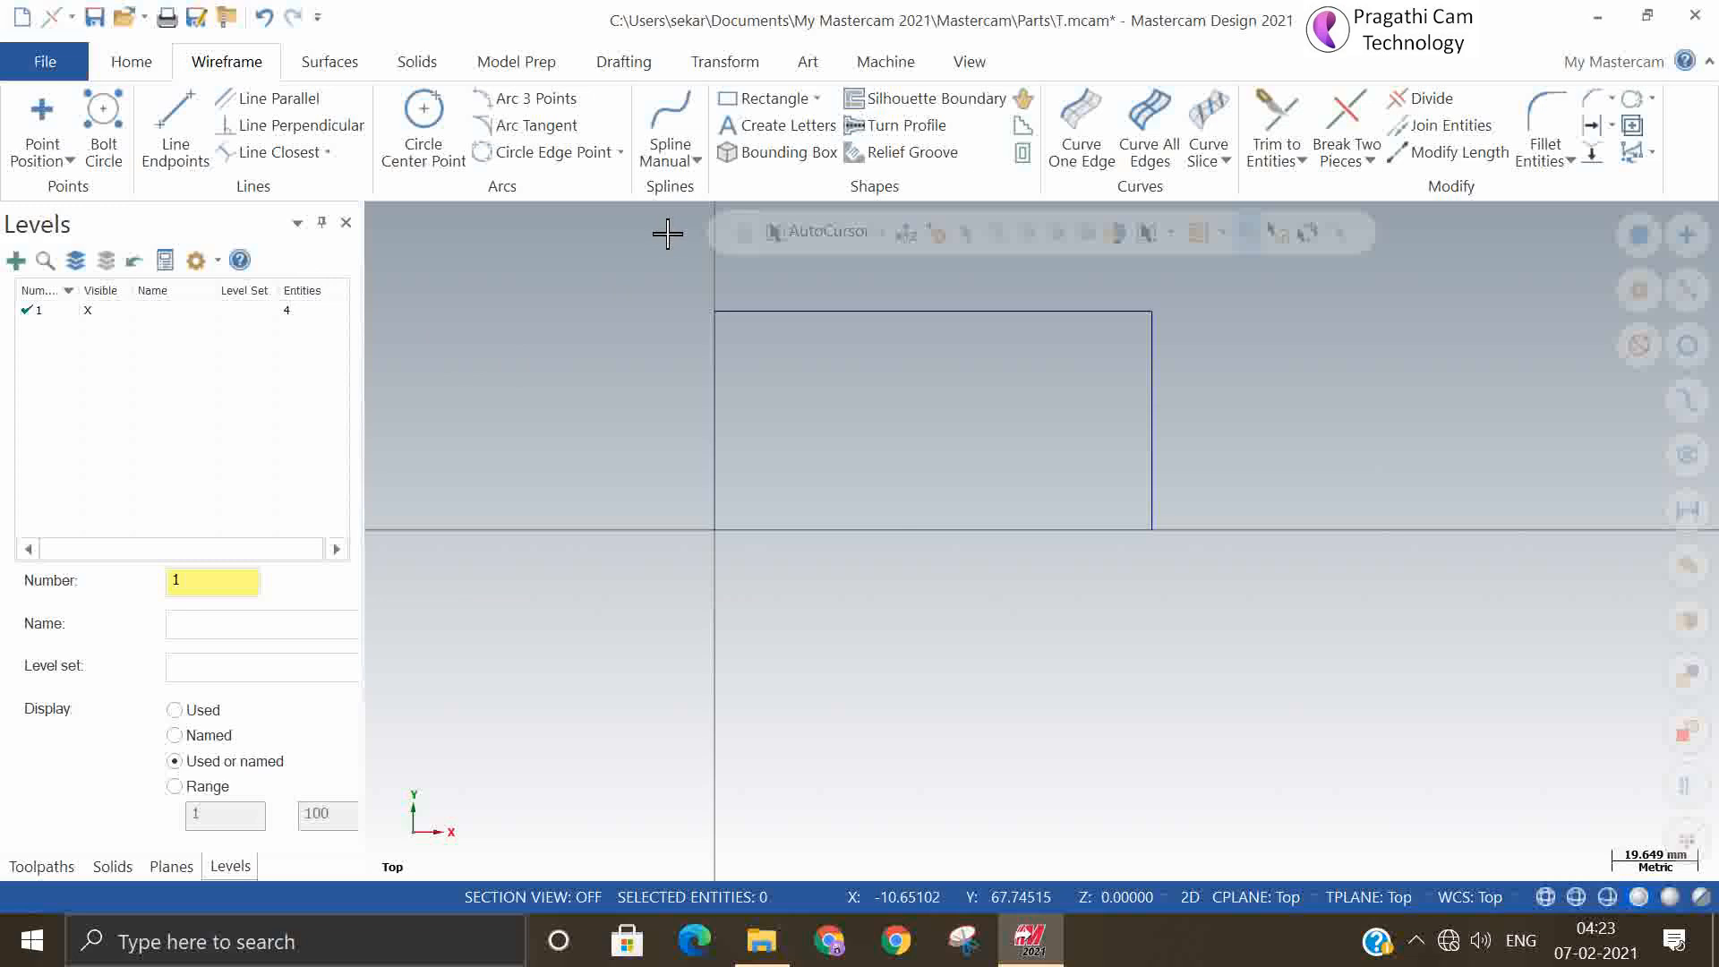
{"action": "left_click_drag", "start_coordinate": [641, 238], "coordinate": [1293, 653]}
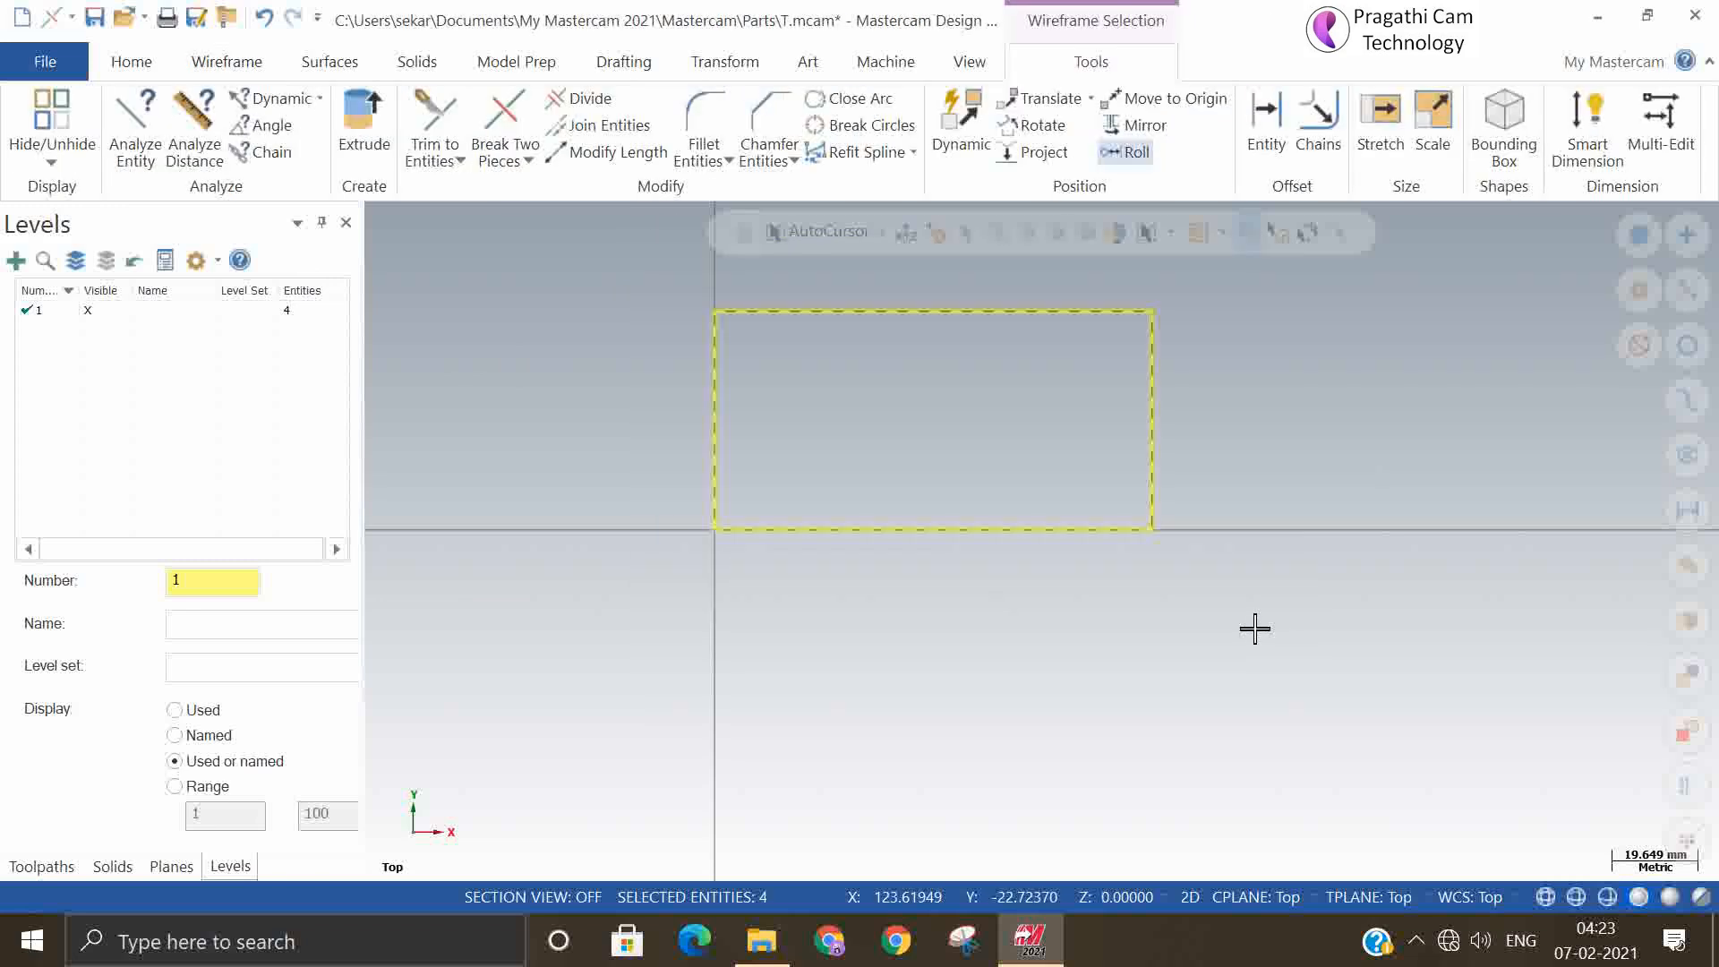
{"action": "key", "text": "Delete"}
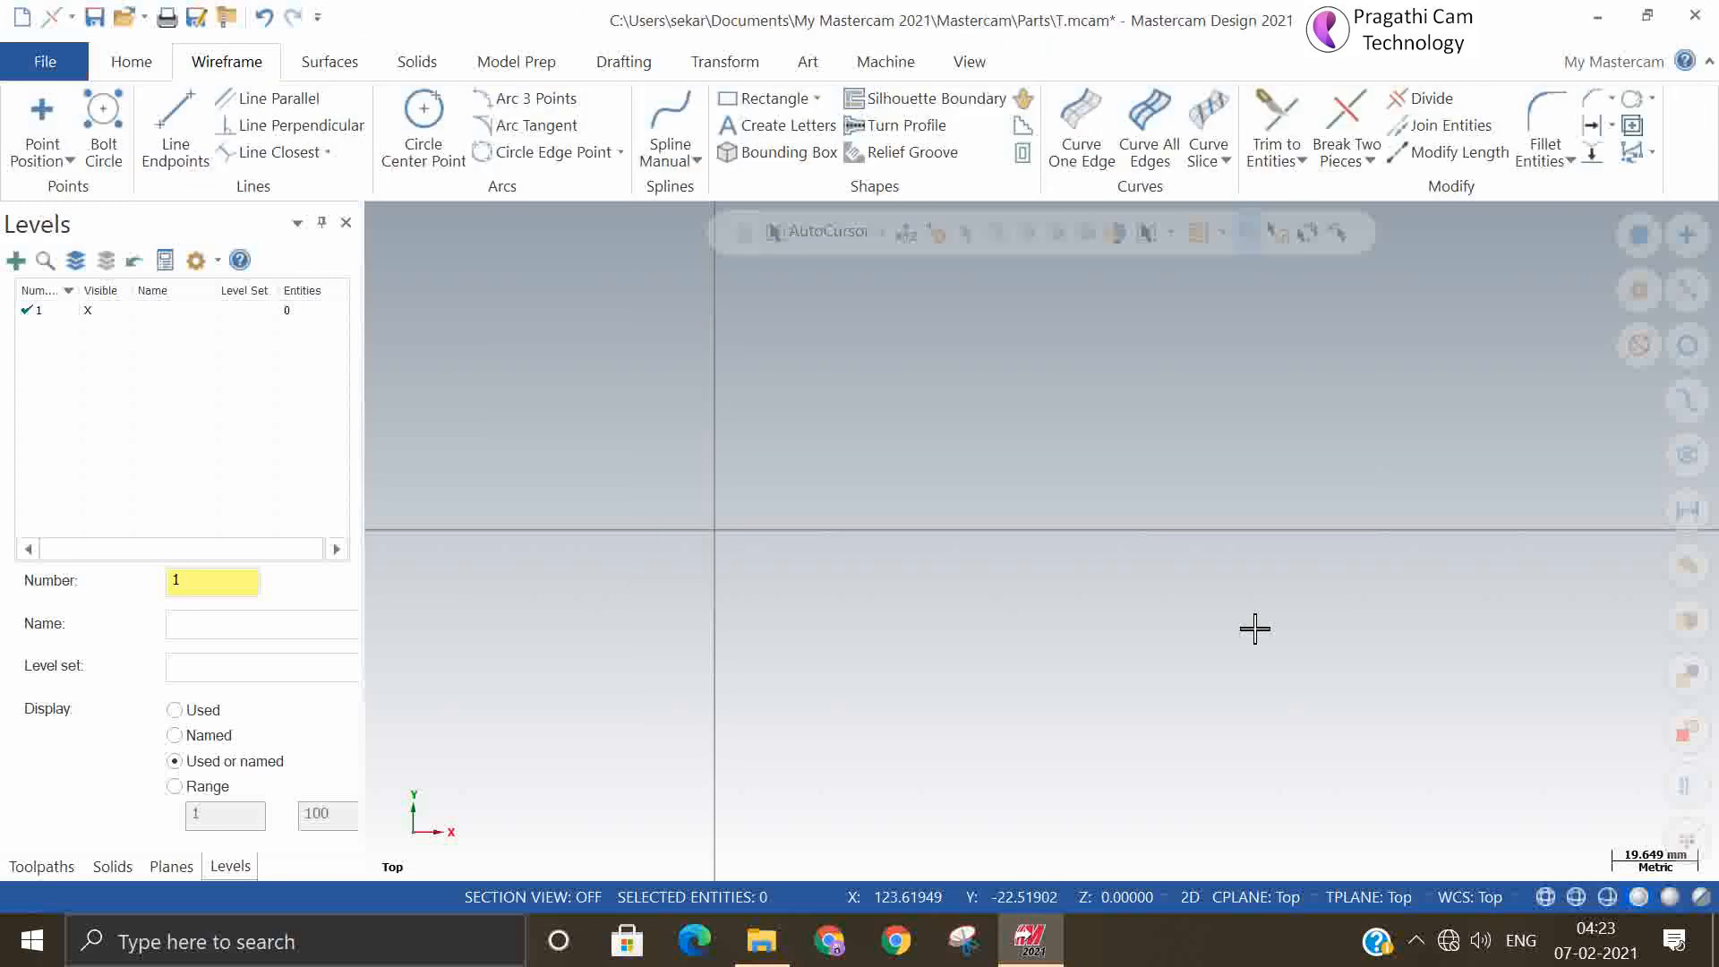
Draw a rectangle anchored to its center at the origin, about 192 mm wide and 106 mm high
{"action": "left_click", "coordinate": [816, 99]}
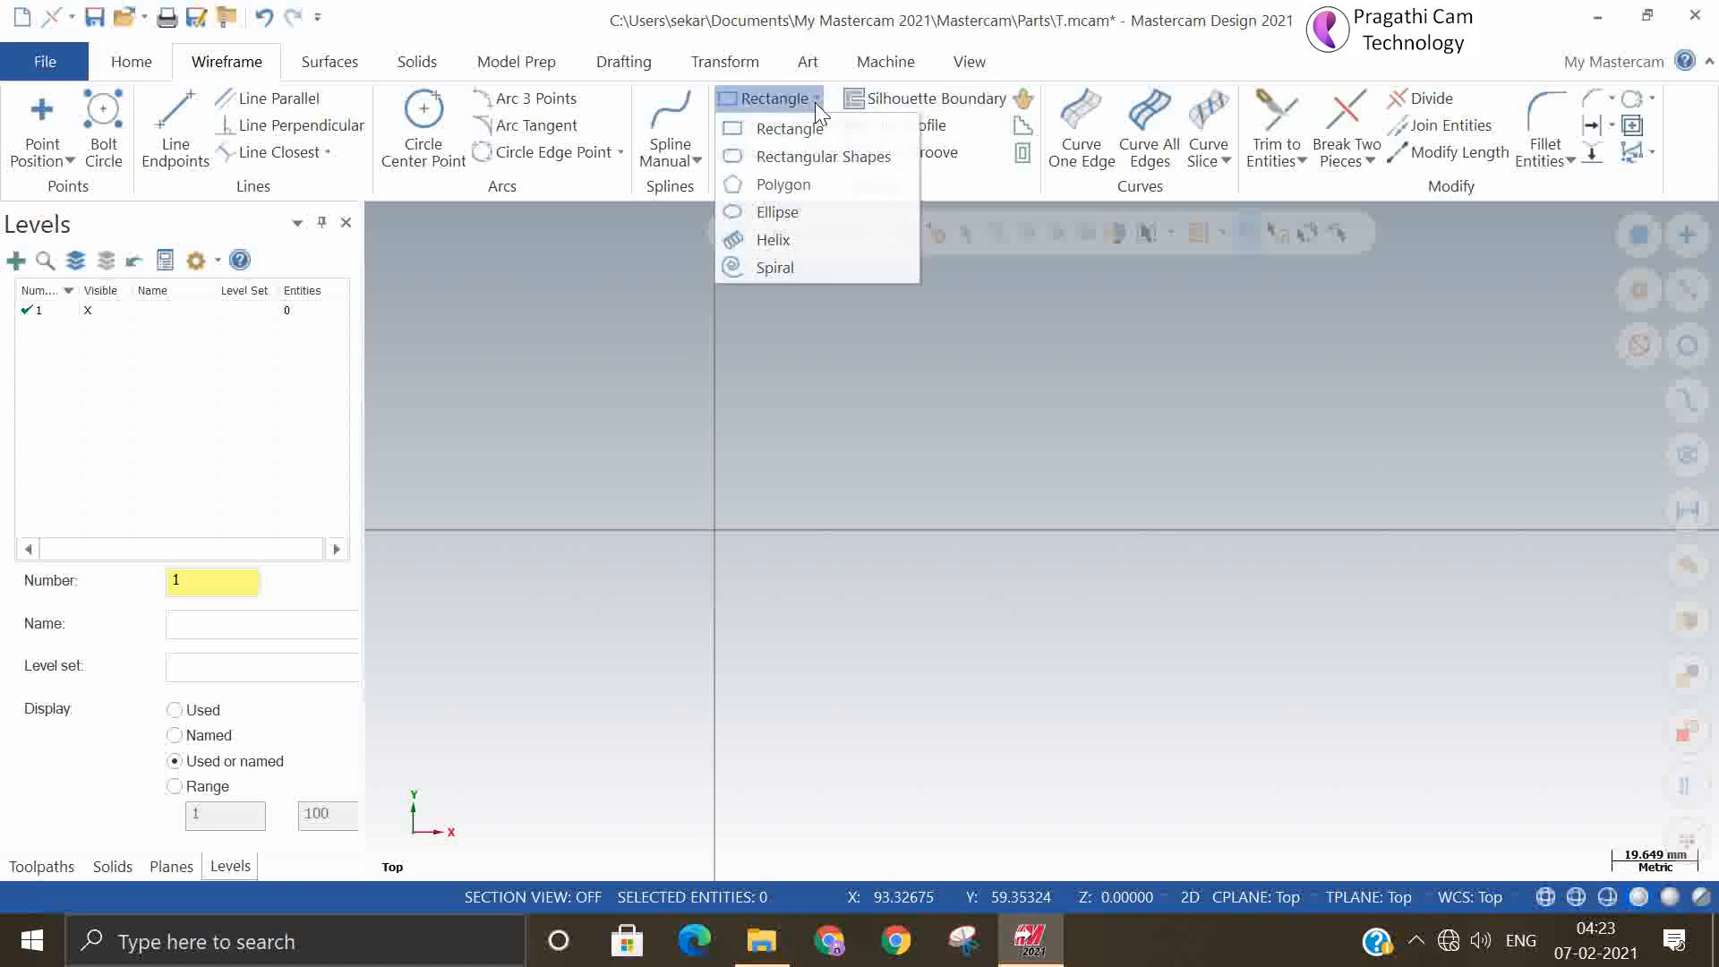
{"action": "left_click", "coordinate": [820, 135]}
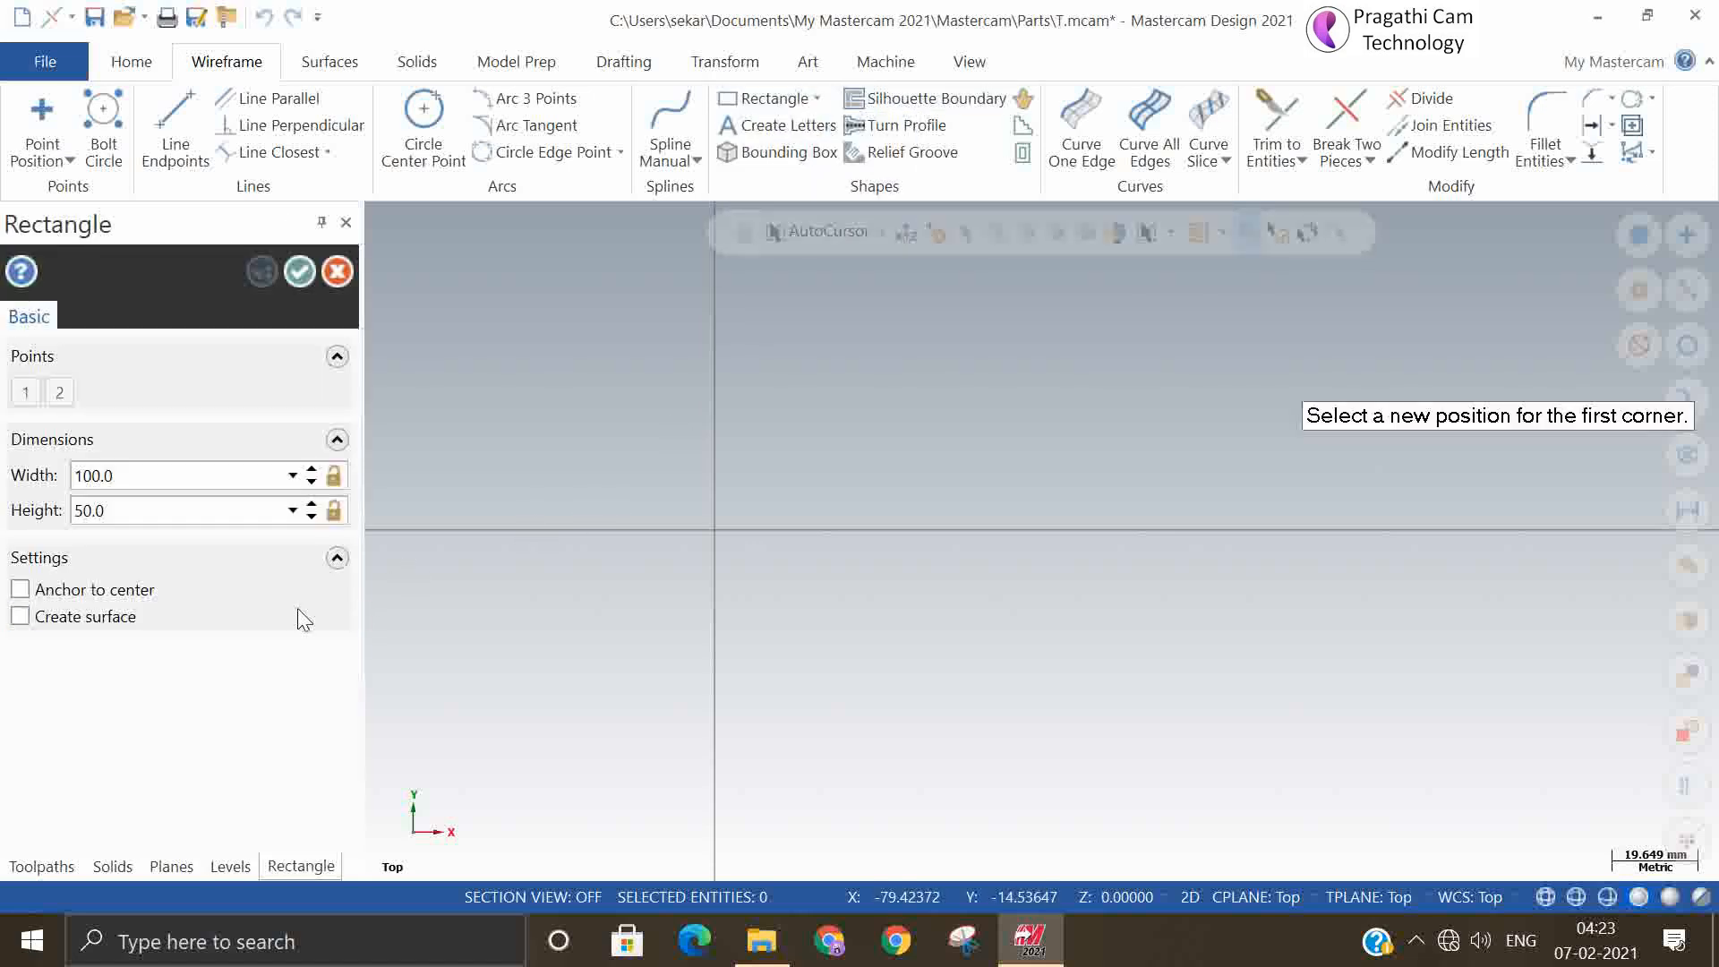
{"action": "left_click", "coordinate": [144, 591]}
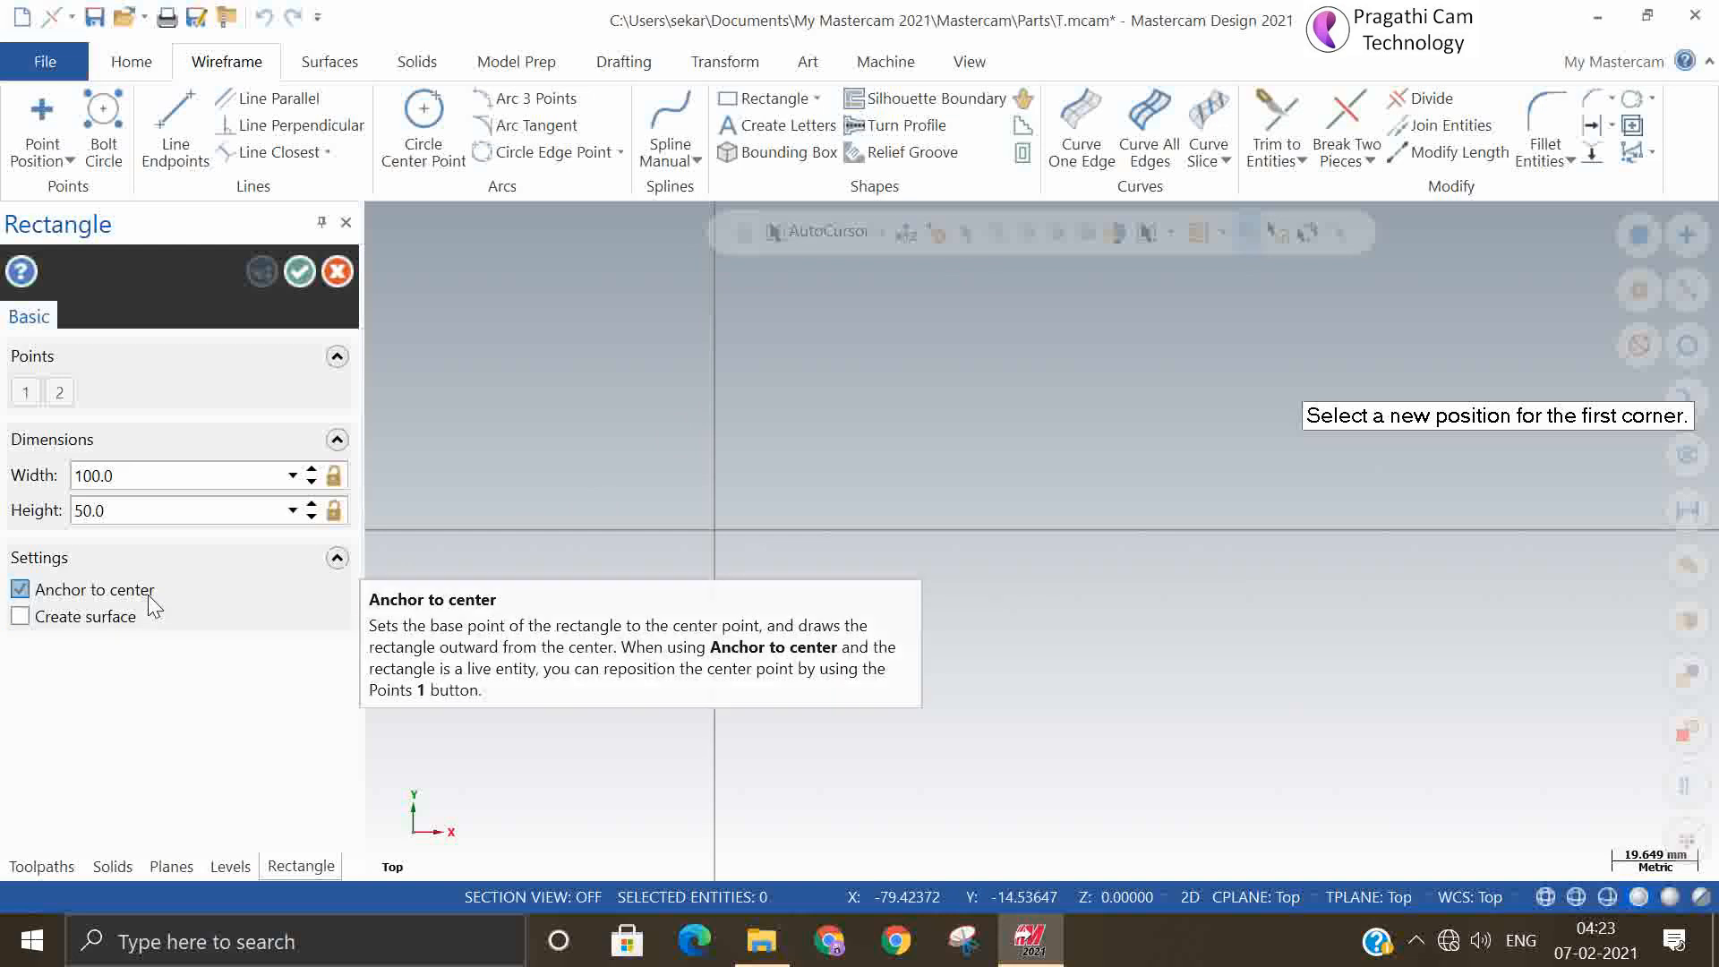
{"action": "left_click", "coordinate": [715, 531]}
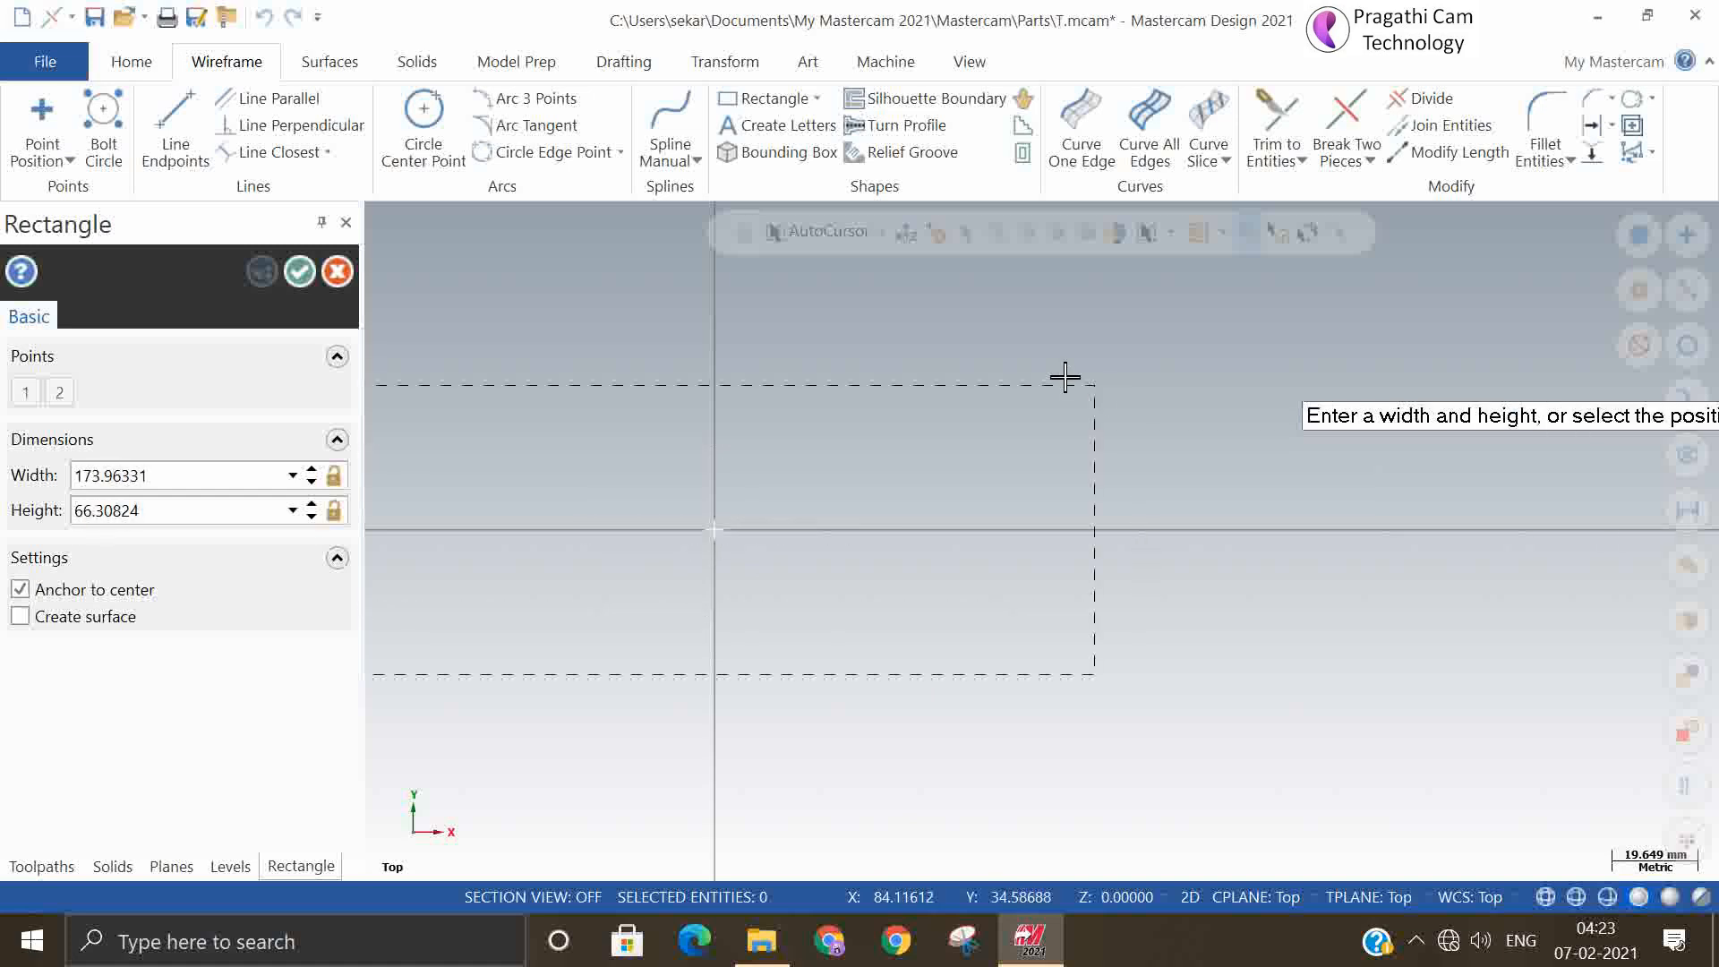
{"action": "left_click", "coordinate": [1133, 299]}
{"action": "scroll", "coordinate": [1496, 533], "scroll_direction": "down", "scroll_amount": 1}
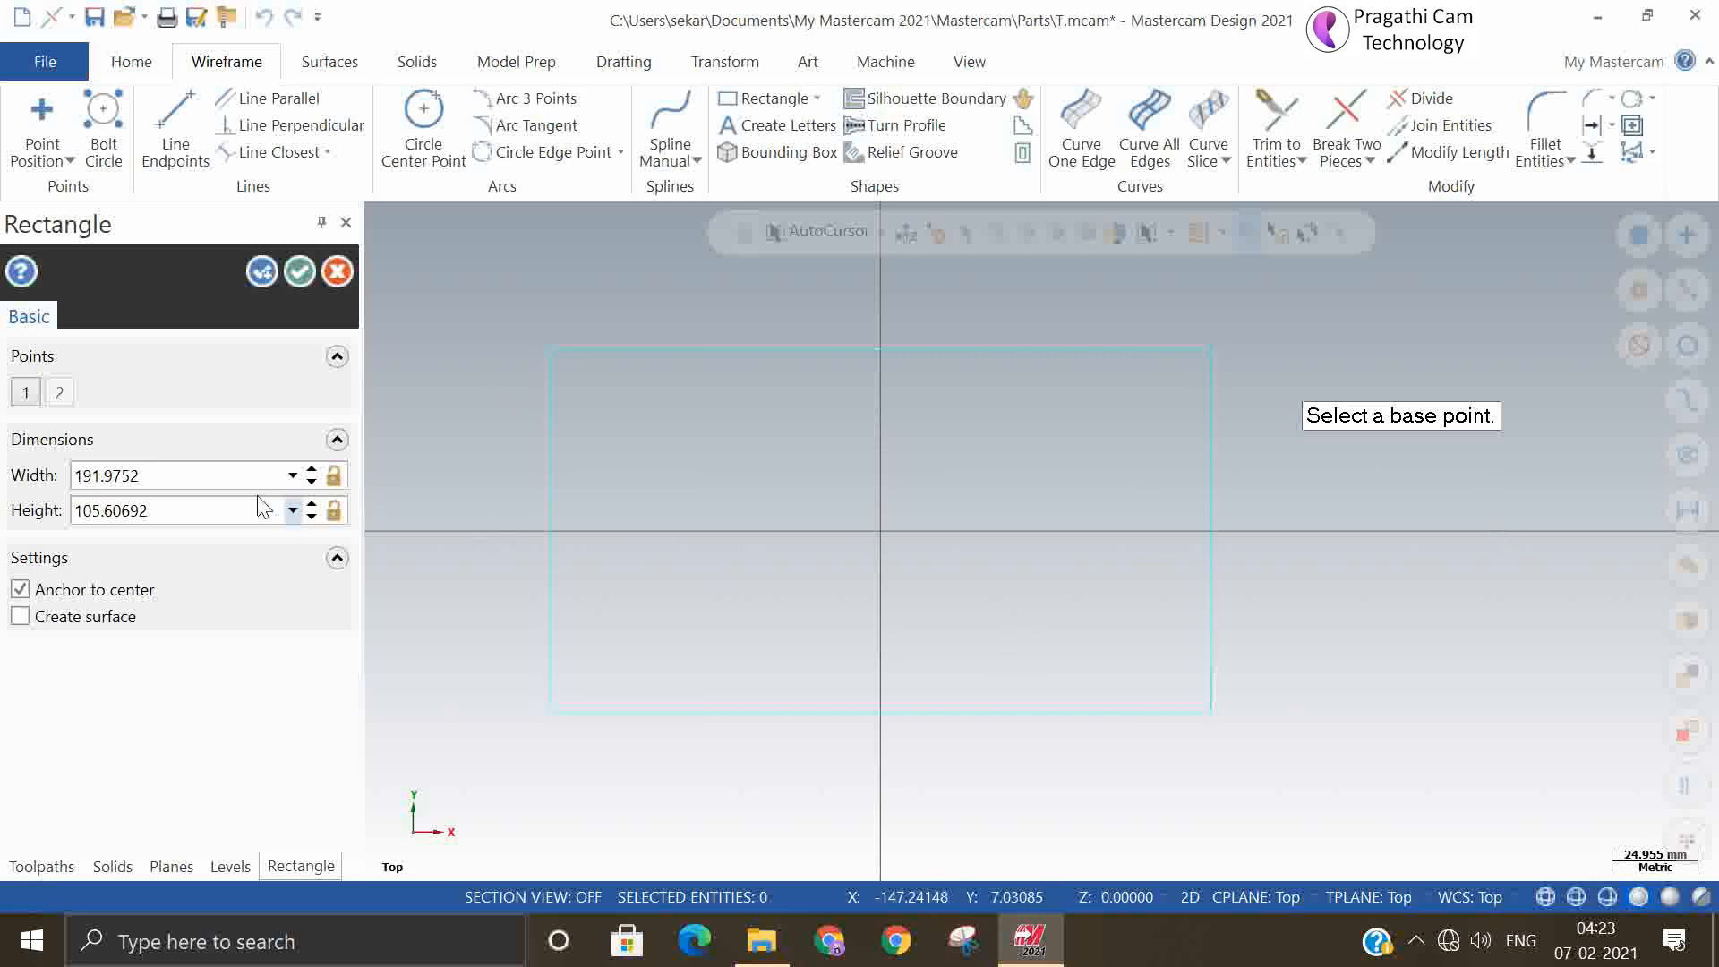
Set the centered rectangle's width to 200 mm and height to 100 mm, and finish the Rectangle command
{"action": "left_click", "coordinate": [184, 478]}
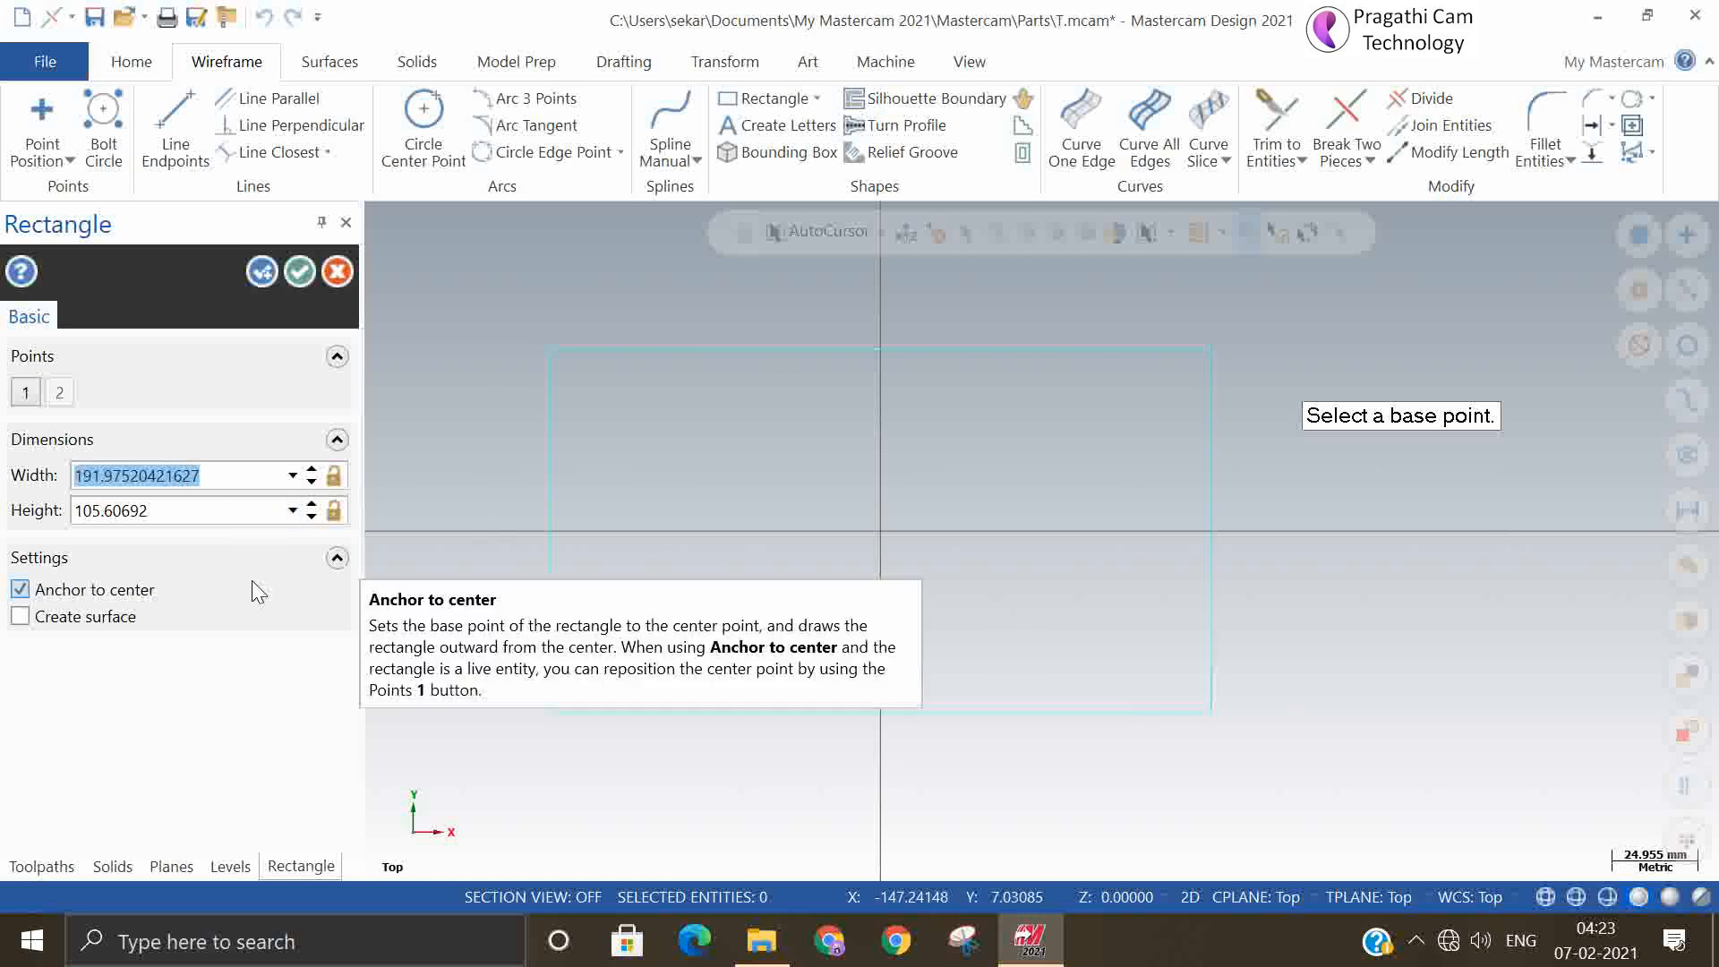
{"action": "type", "text": "200"}
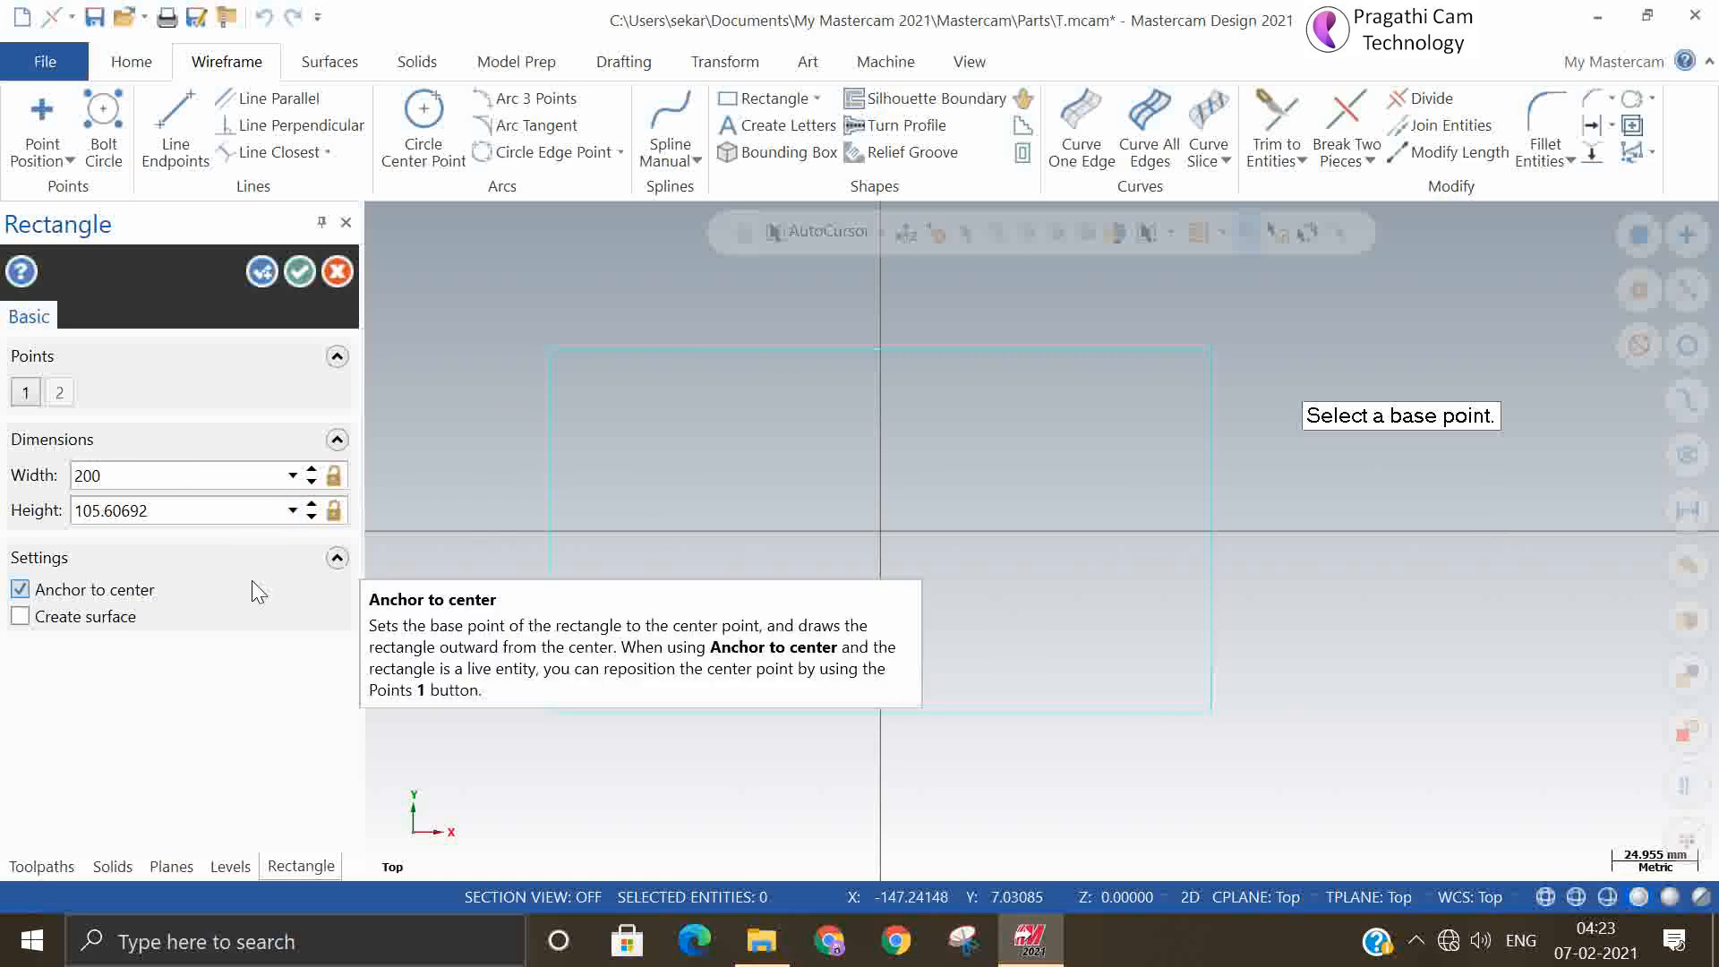
{"action": "left_click", "coordinate": [168, 503]}
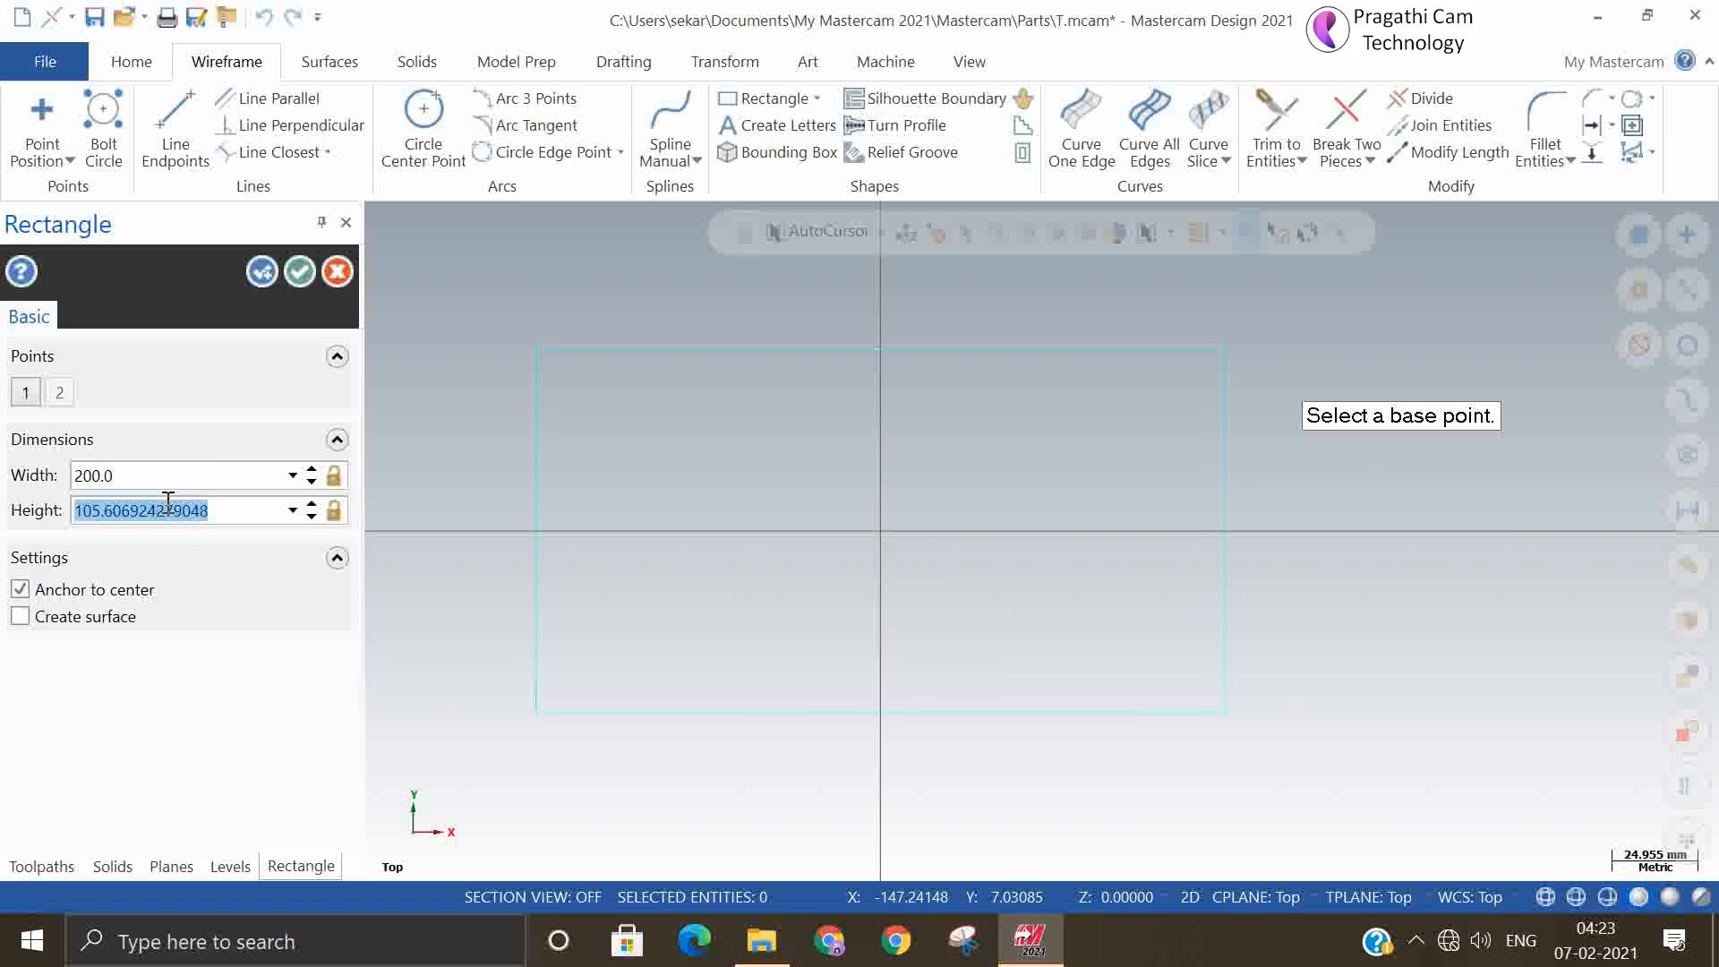
{"action": "type", "text": "100"}
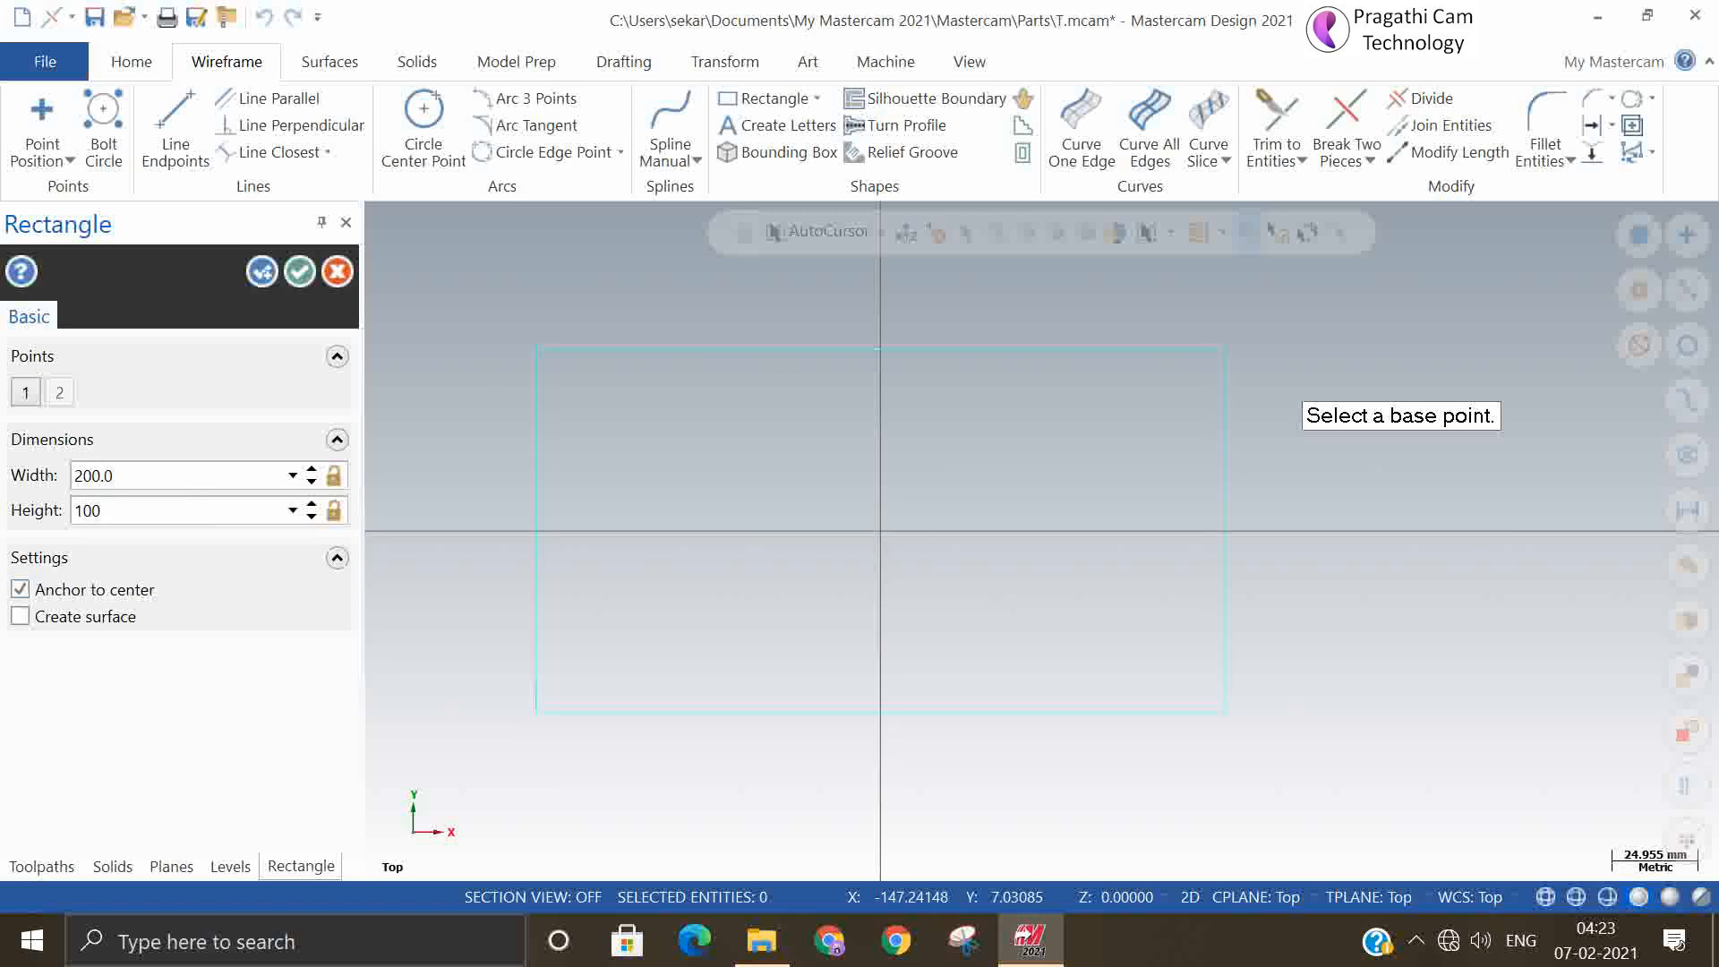
{"action": "left_click", "coordinate": [258, 271]}
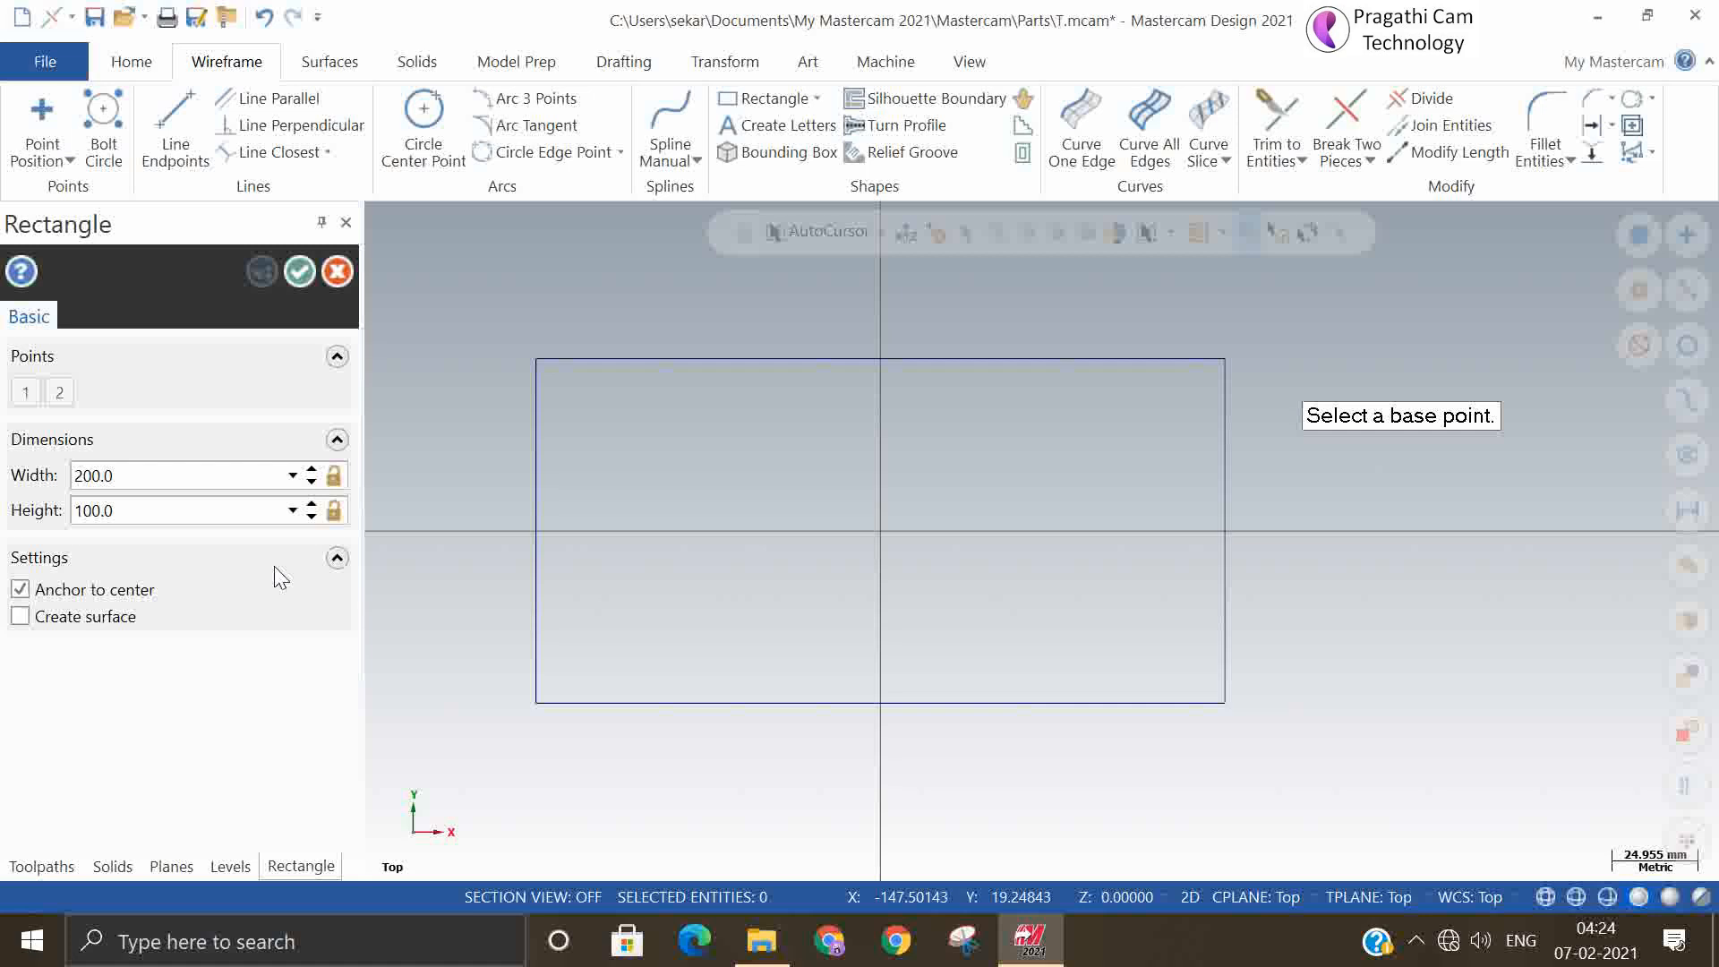
{"action": "left_click", "coordinate": [299, 271]}
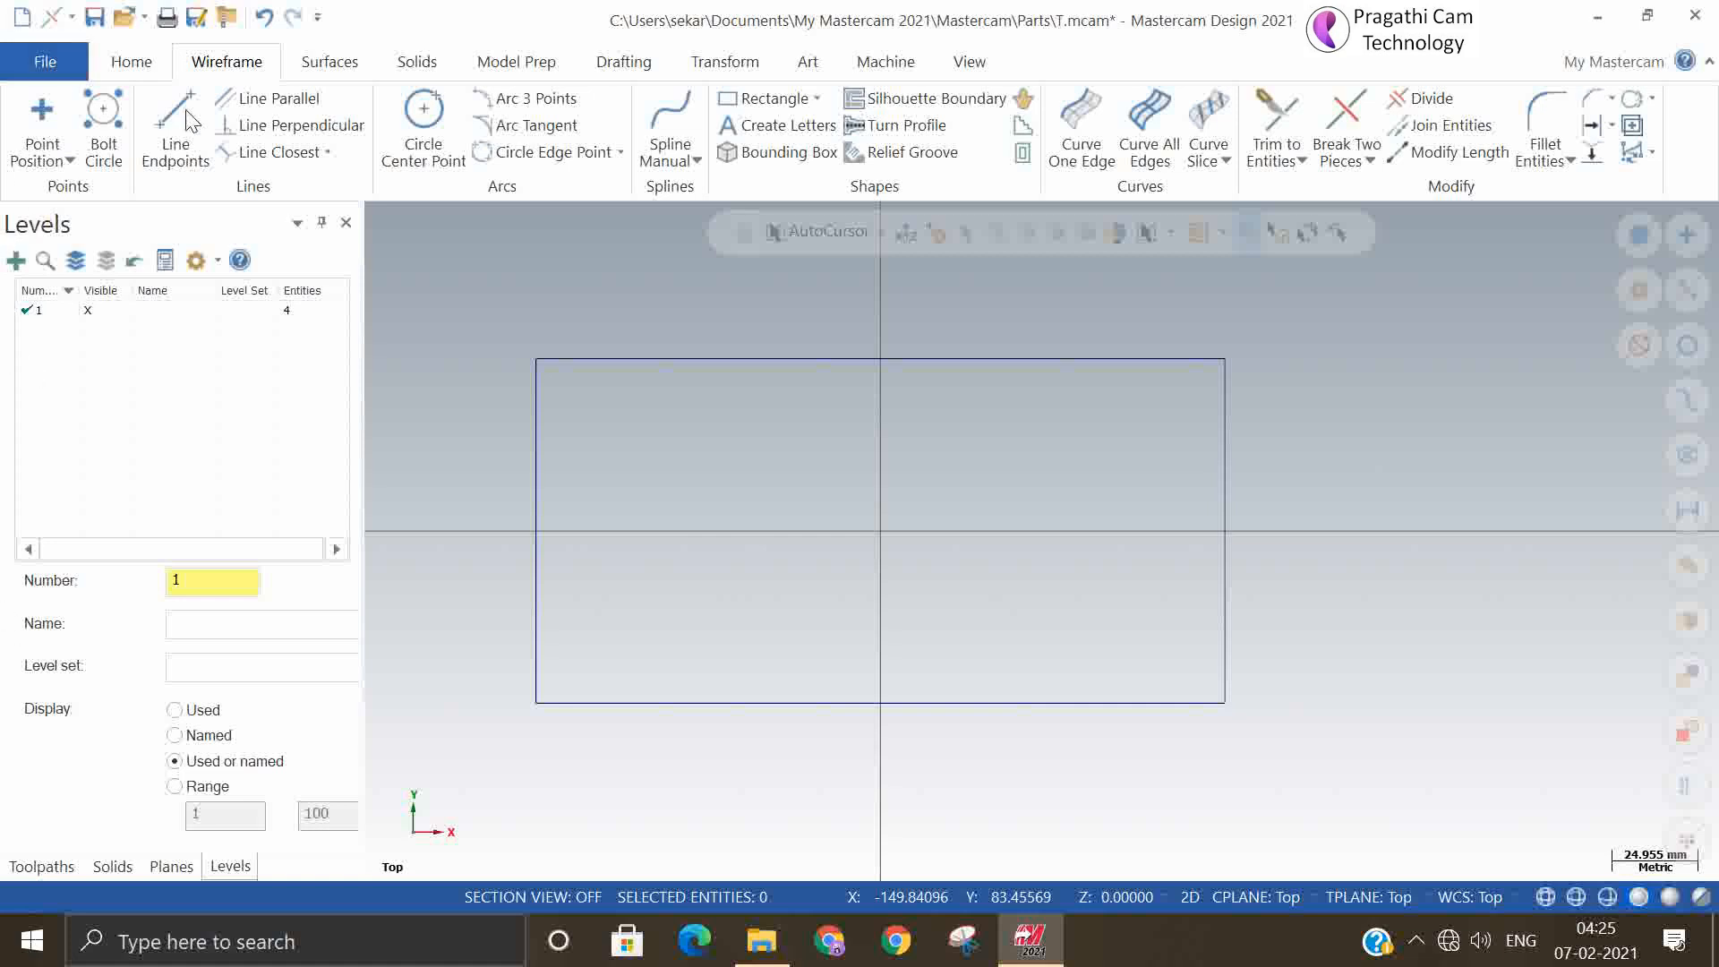
{"action": "left_click", "coordinate": [822, 102]}
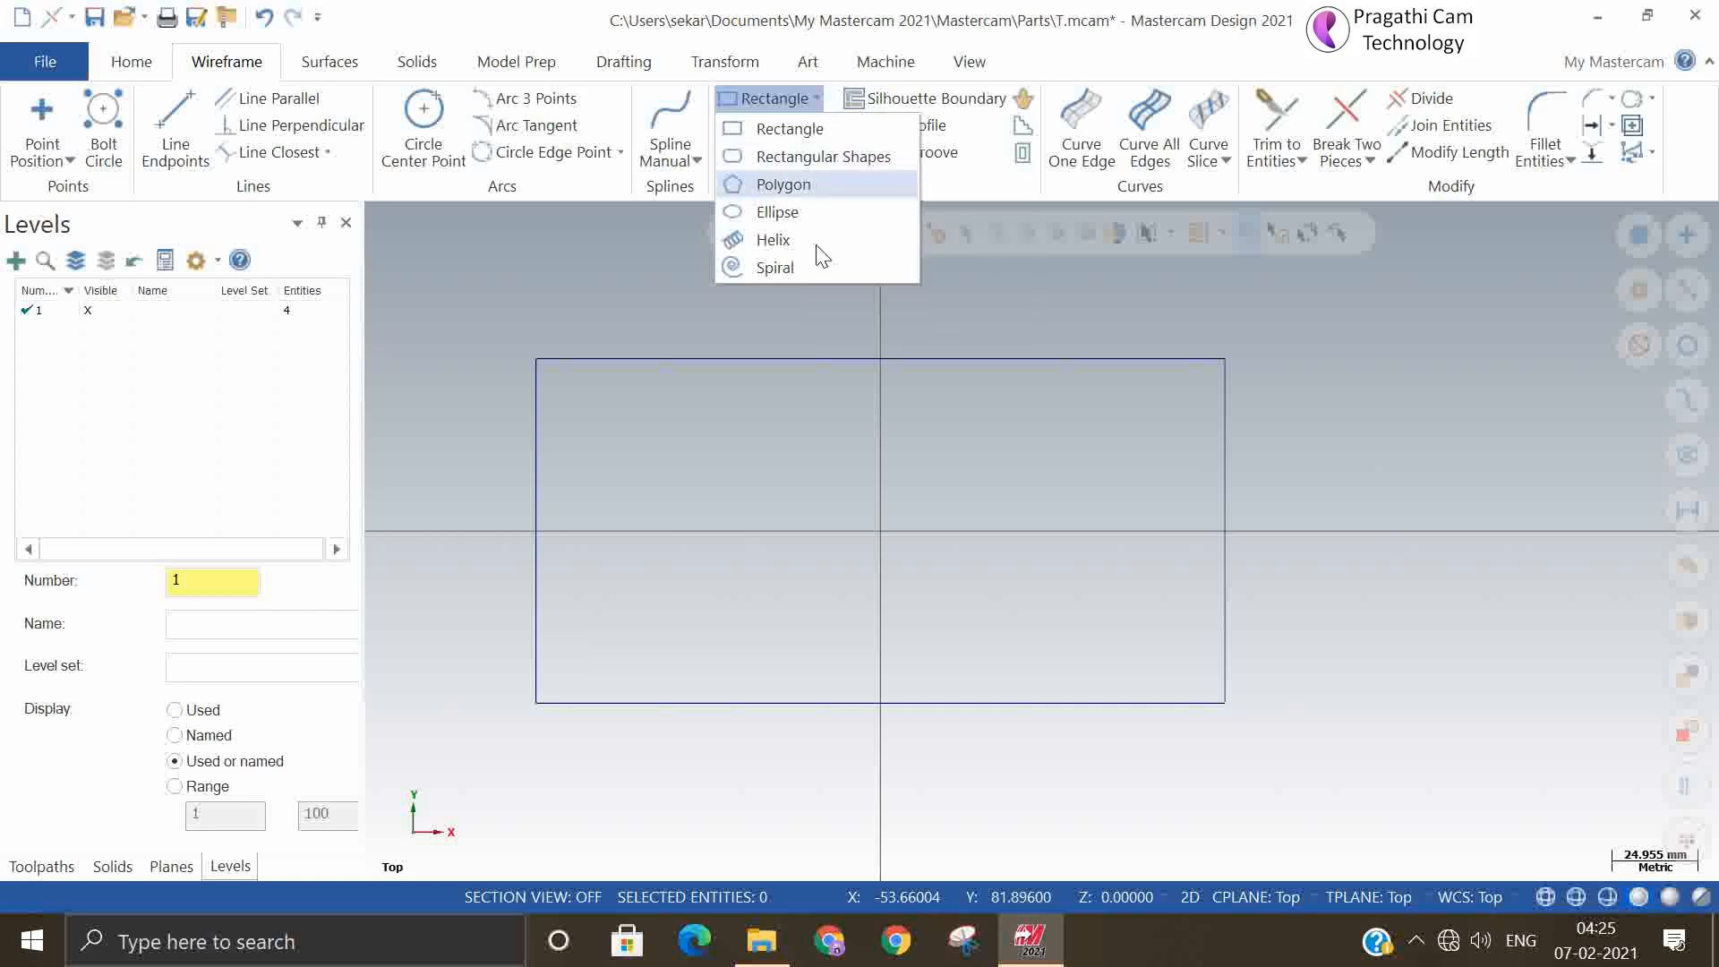
{"action": "left_click", "coordinate": [817, 156]}
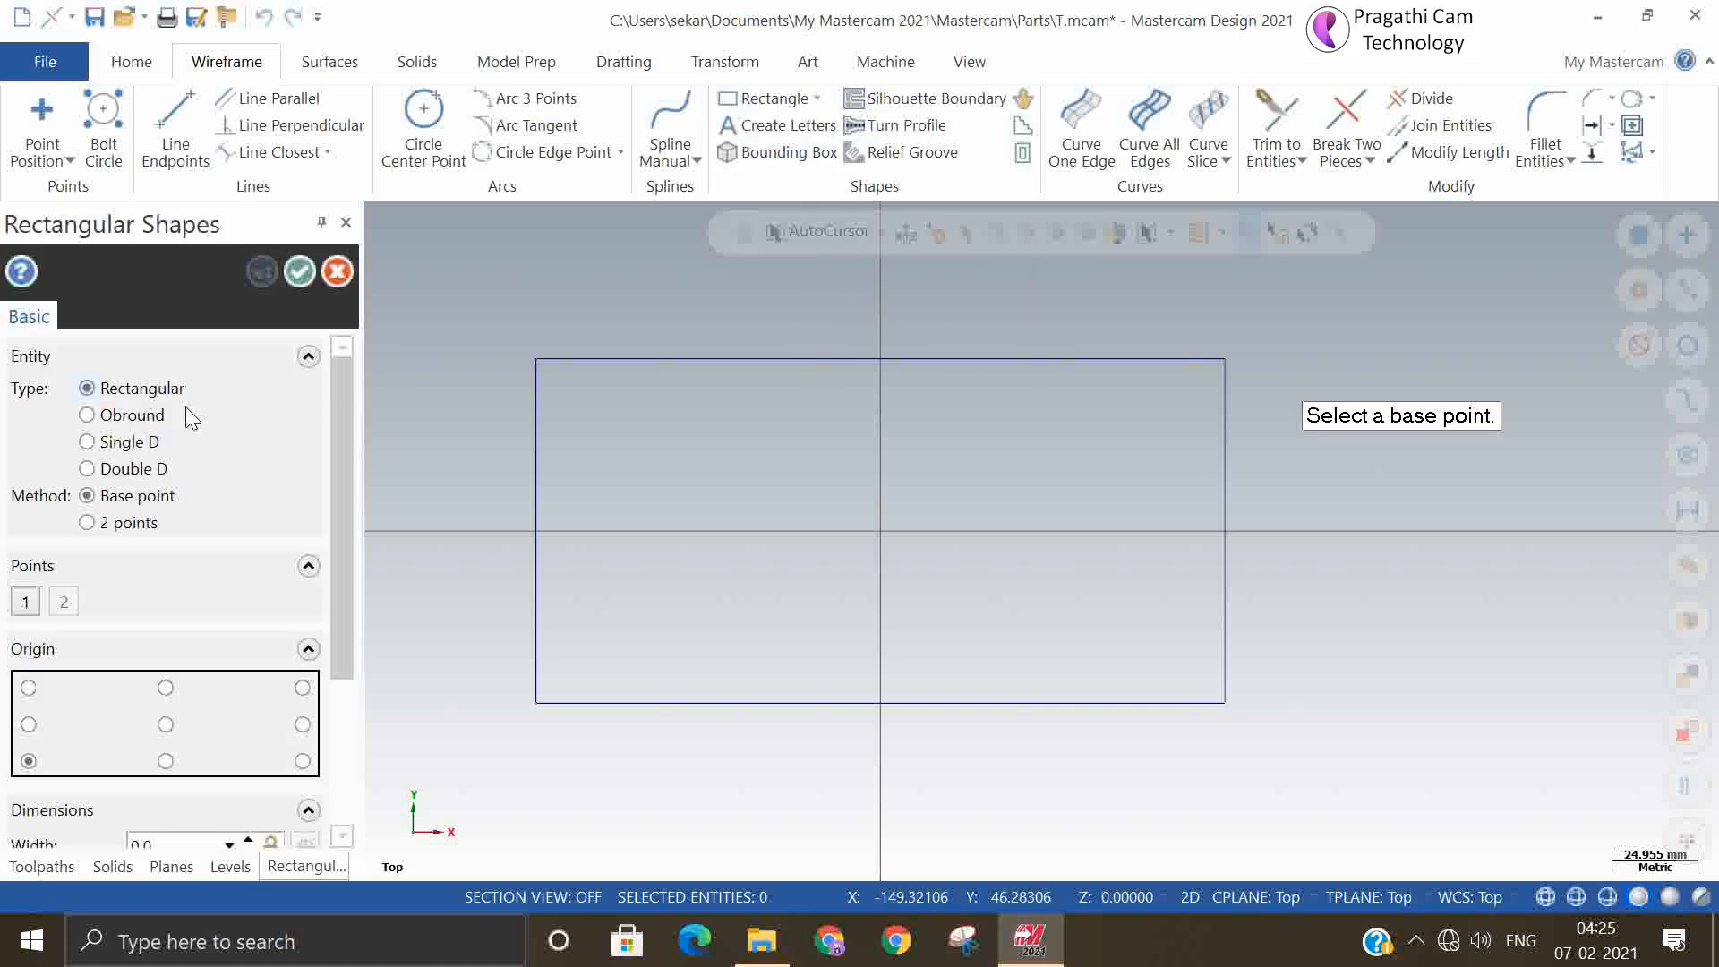
{"action": "left_click", "coordinate": [108, 419]}
{"action": "left_click", "coordinate": [337, 272]}
Select all four lines of the centered rectangle and delete them
{"action": "left_click", "coordinate": [535, 553]}
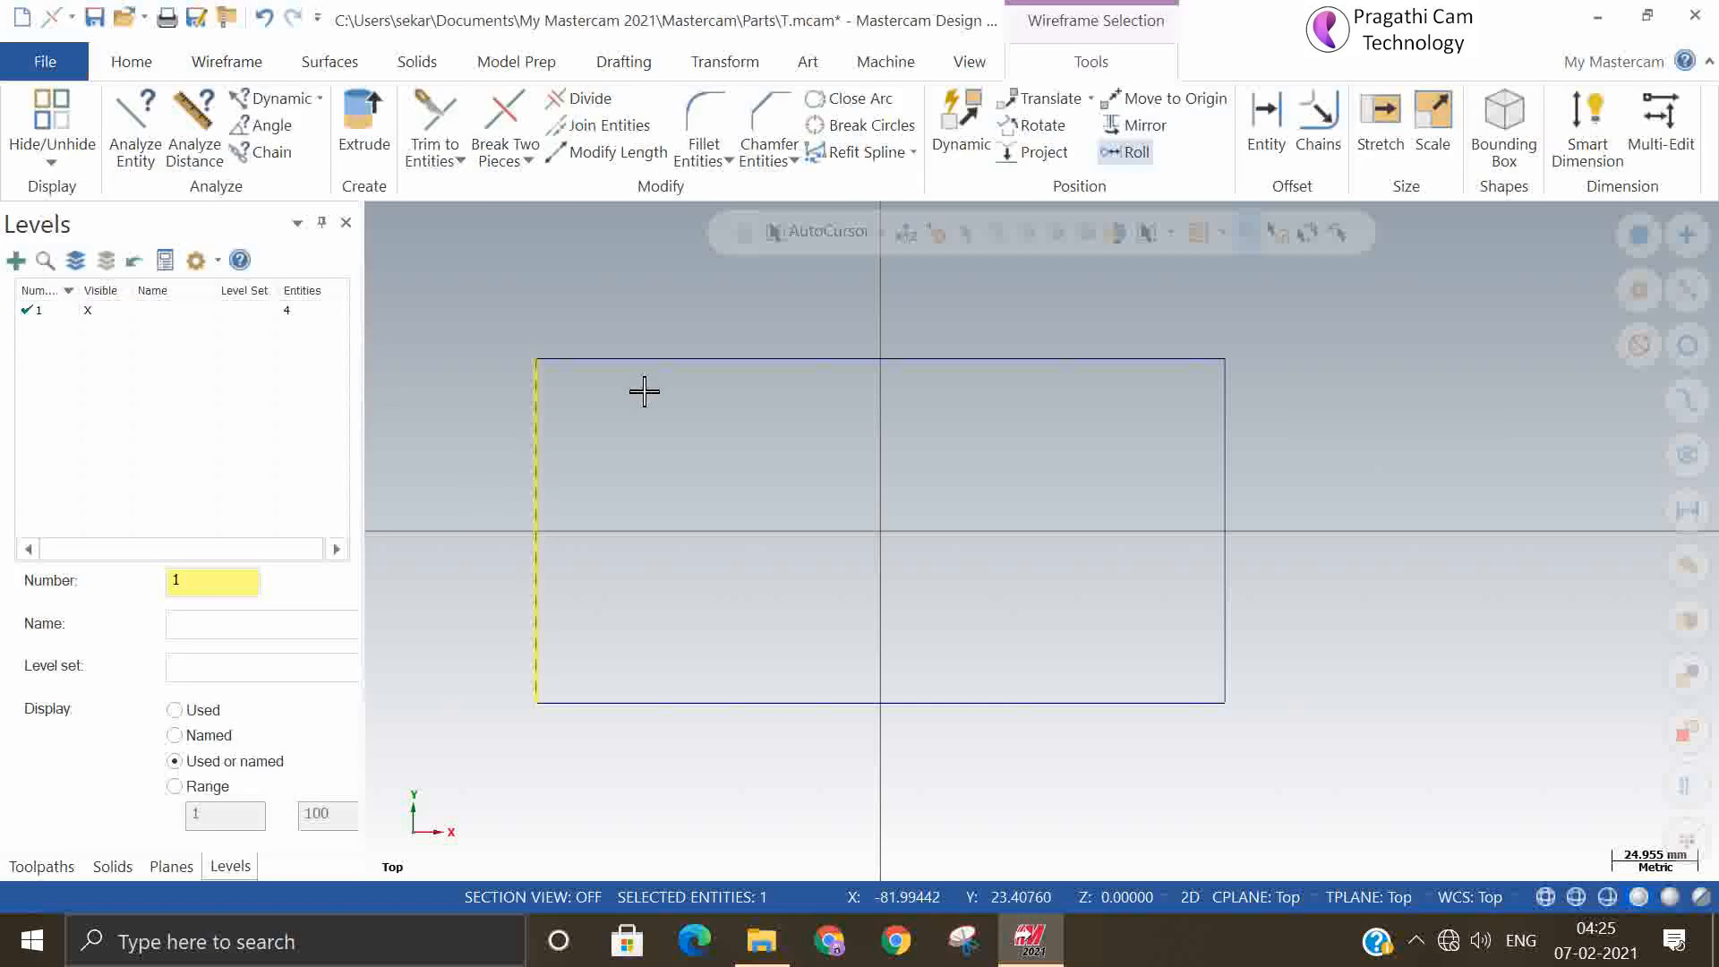
{"action": "left_click", "coordinate": [676, 358]}
{"action": "left_click", "coordinate": [1226, 493]}
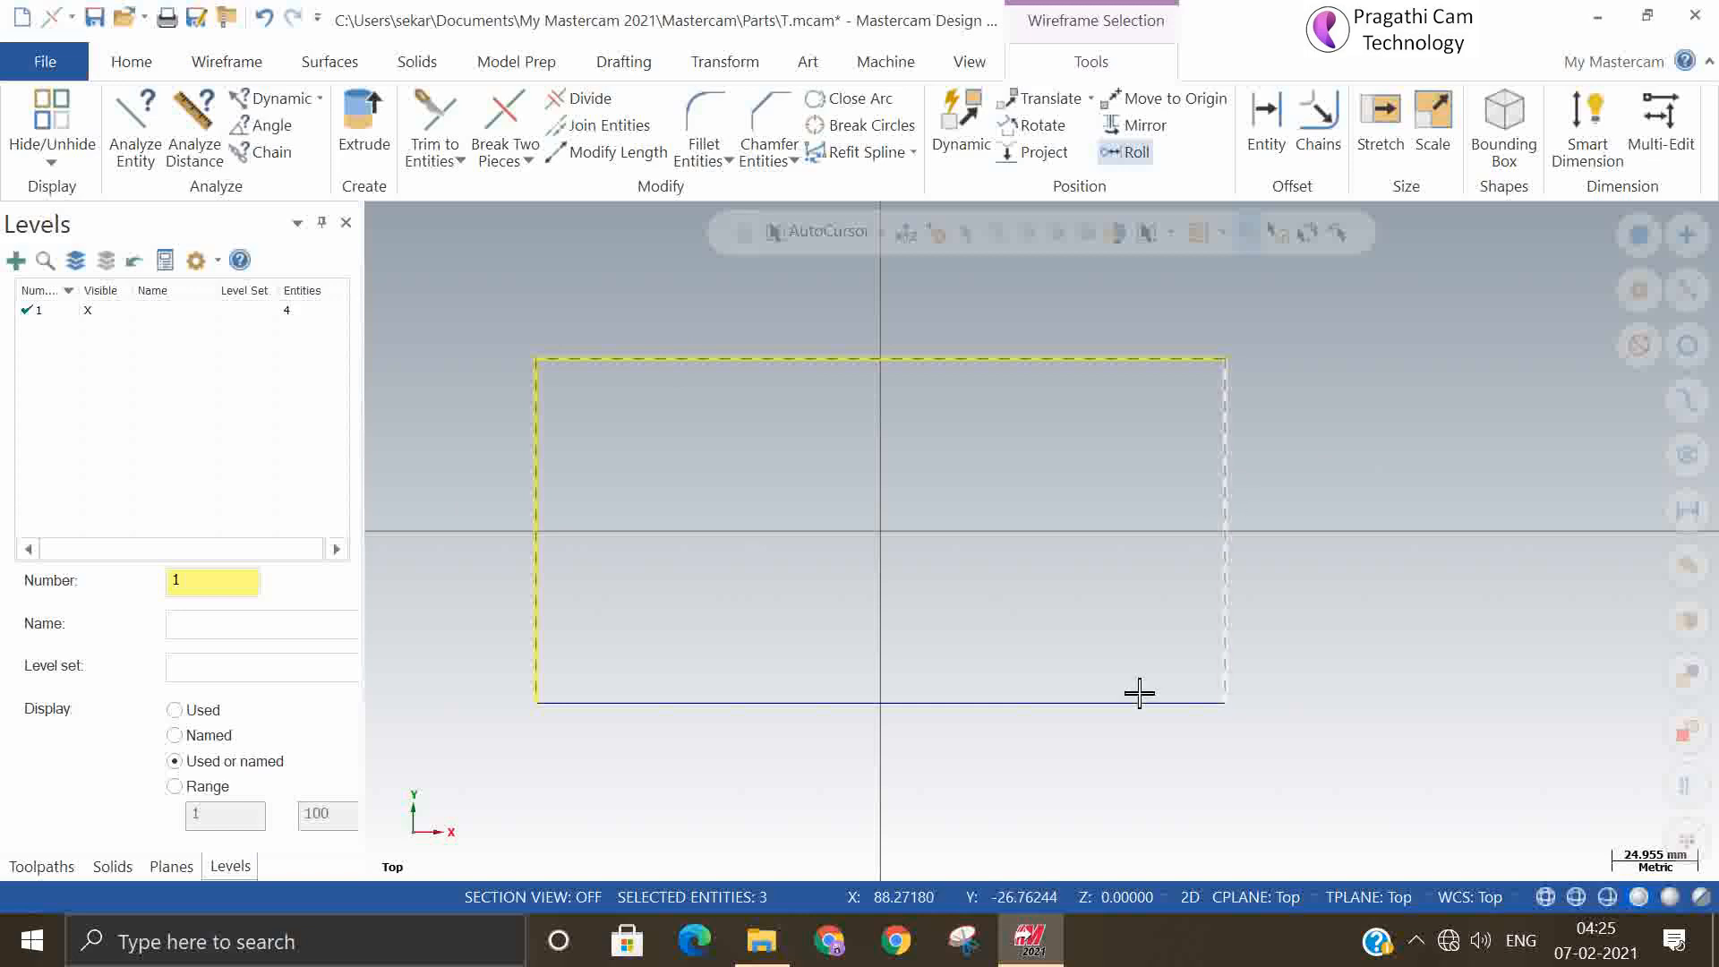
{"action": "left_click", "coordinate": [1096, 707]}
{"action": "key", "text": "Delete"}
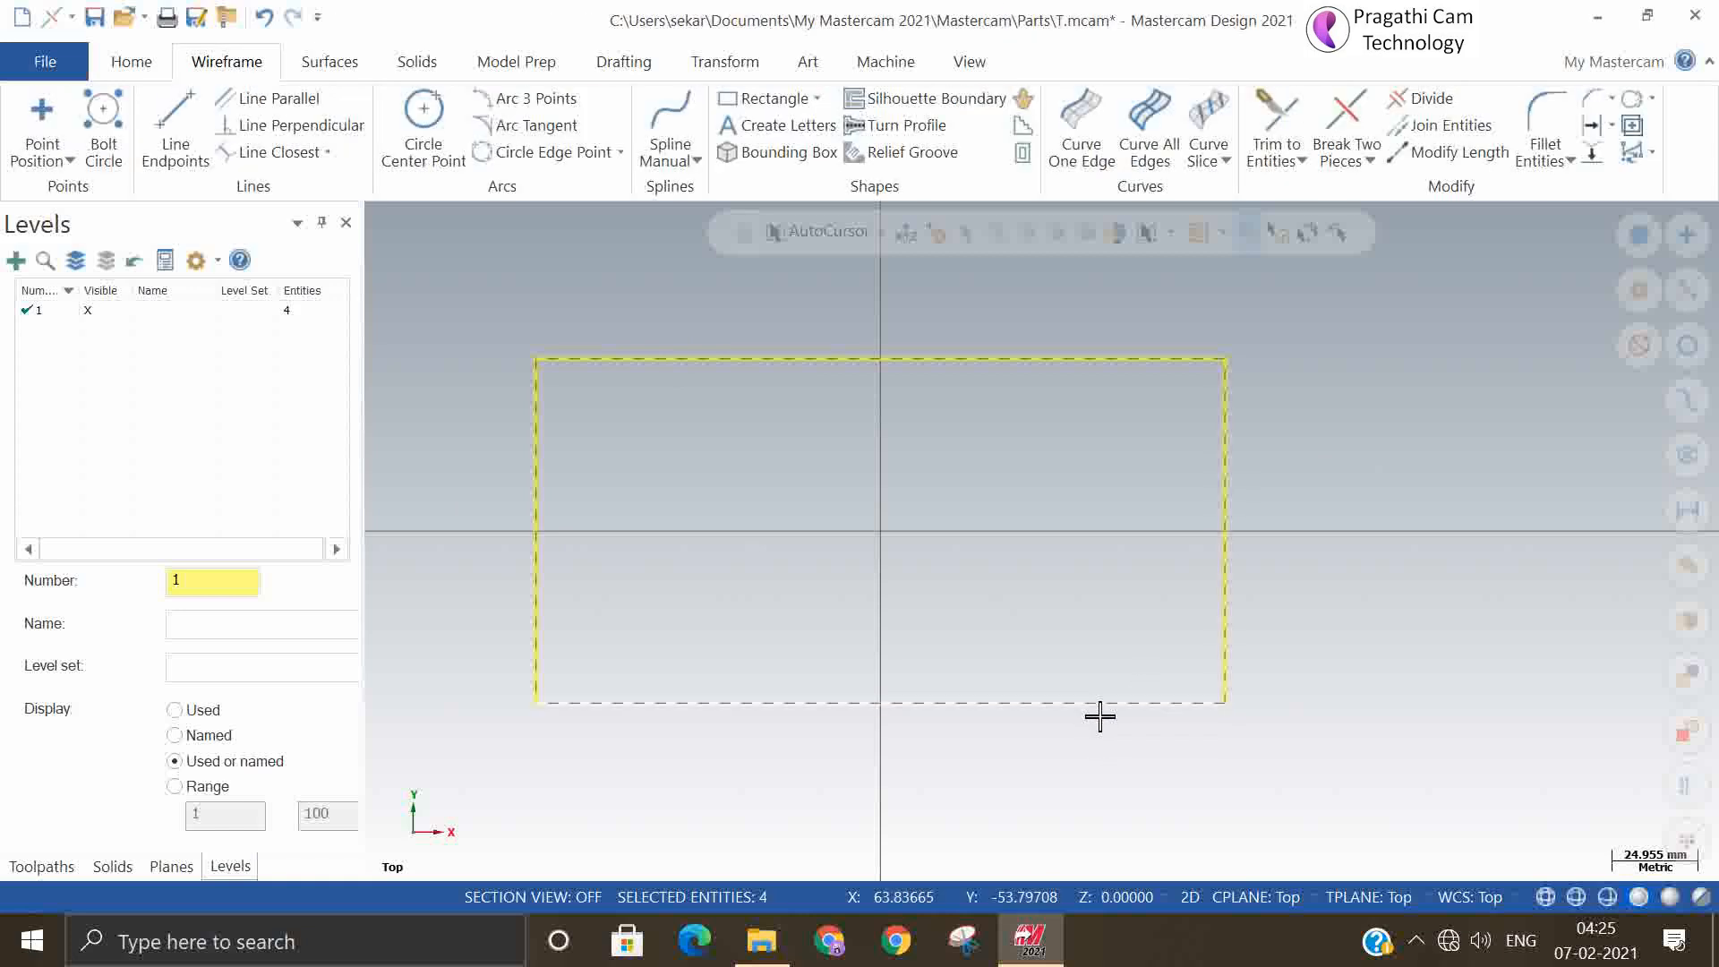
Start the Rectangular Shapes command with the Obround type and set its origin to the center anchor
{"action": "left_click", "coordinate": [799, 102]}
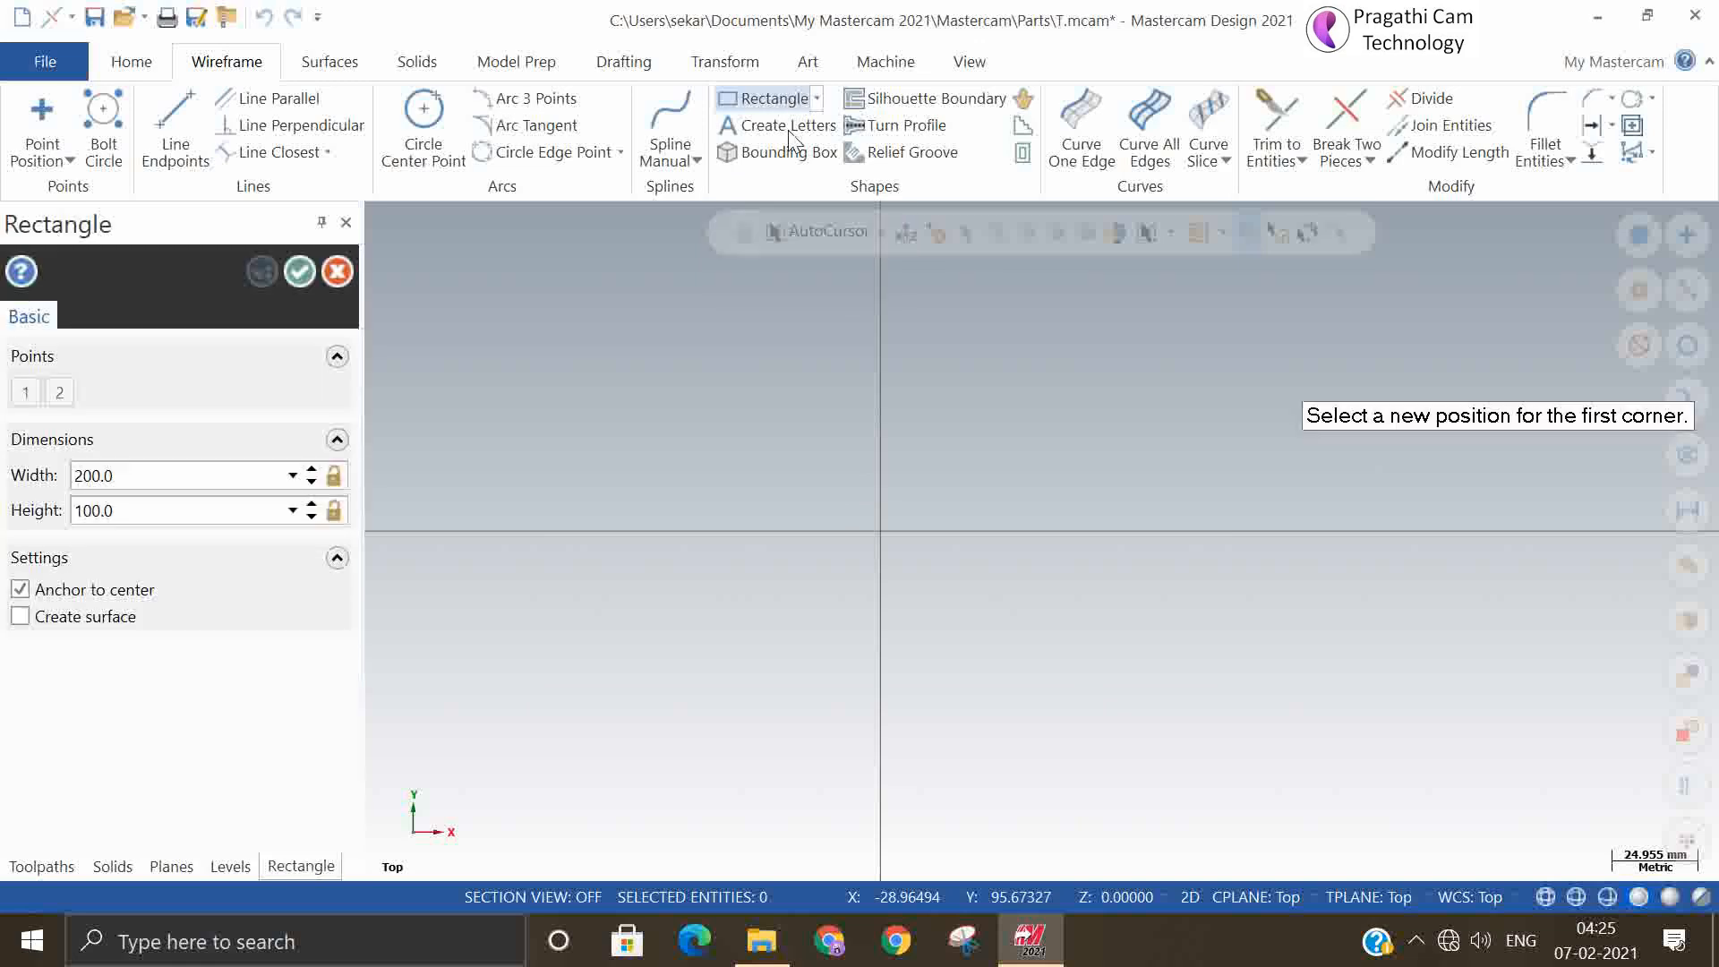
{"action": "left_click", "coordinate": [337, 272]}
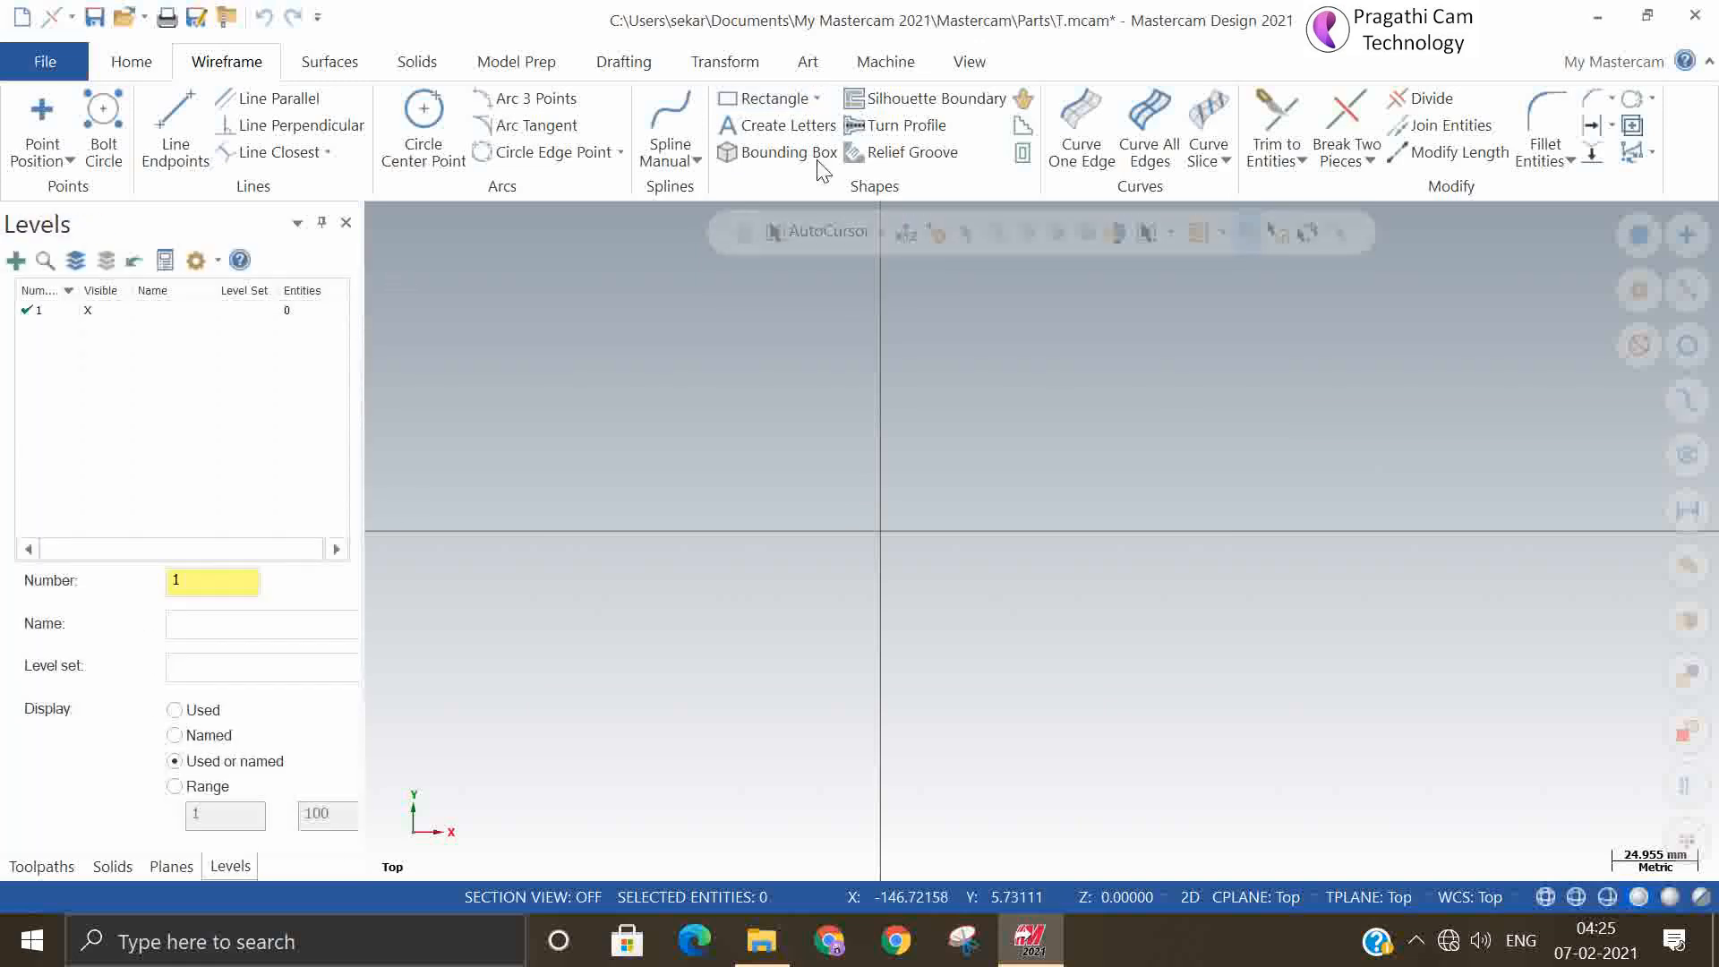
{"action": "left_click", "coordinate": [818, 98]}
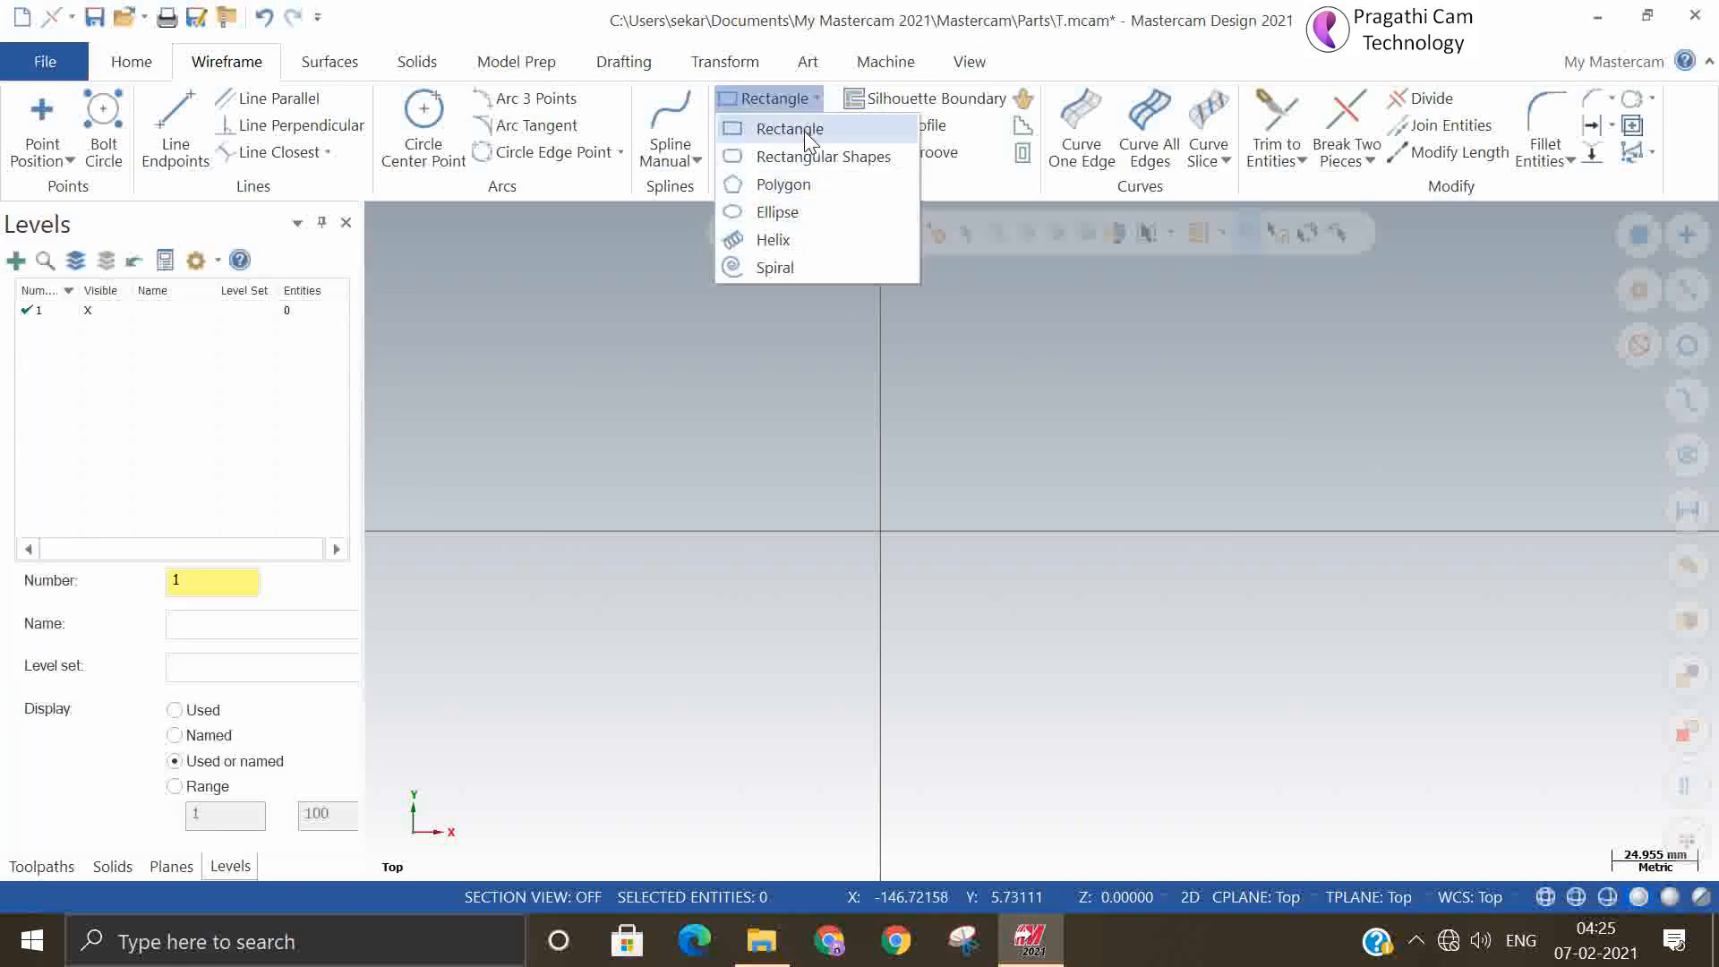
{"action": "left_click", "coordinate": [799, 154]}
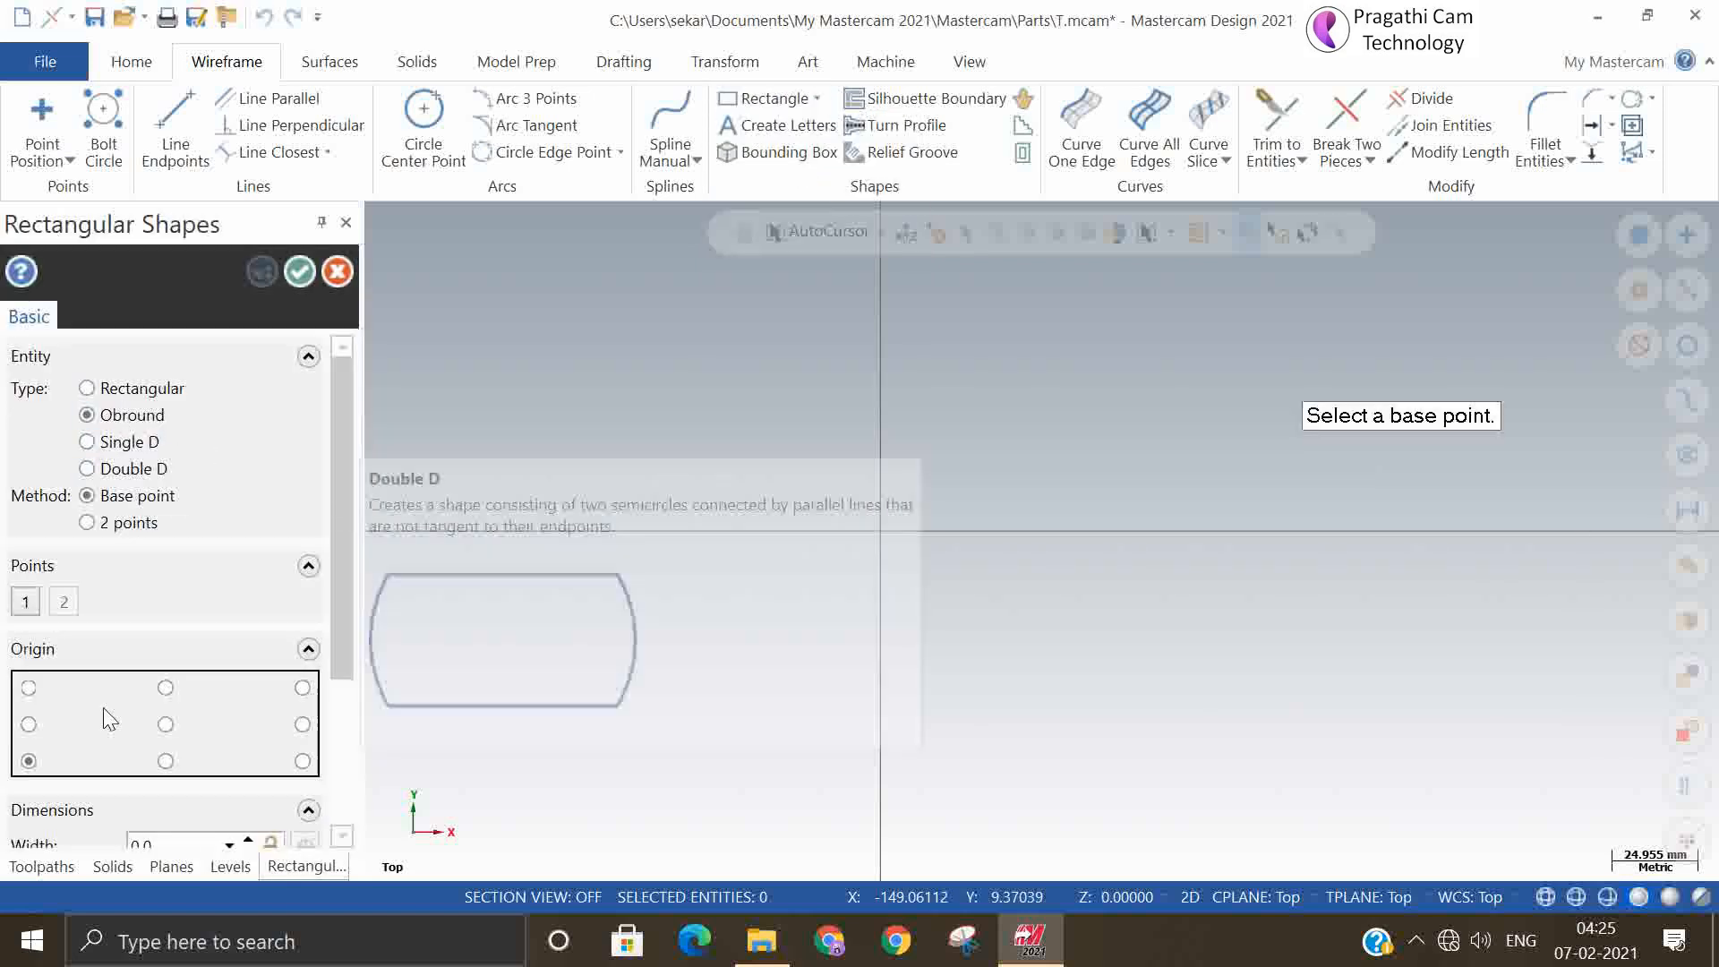
{"action": "left_click", "coordinate": [166, 724]}
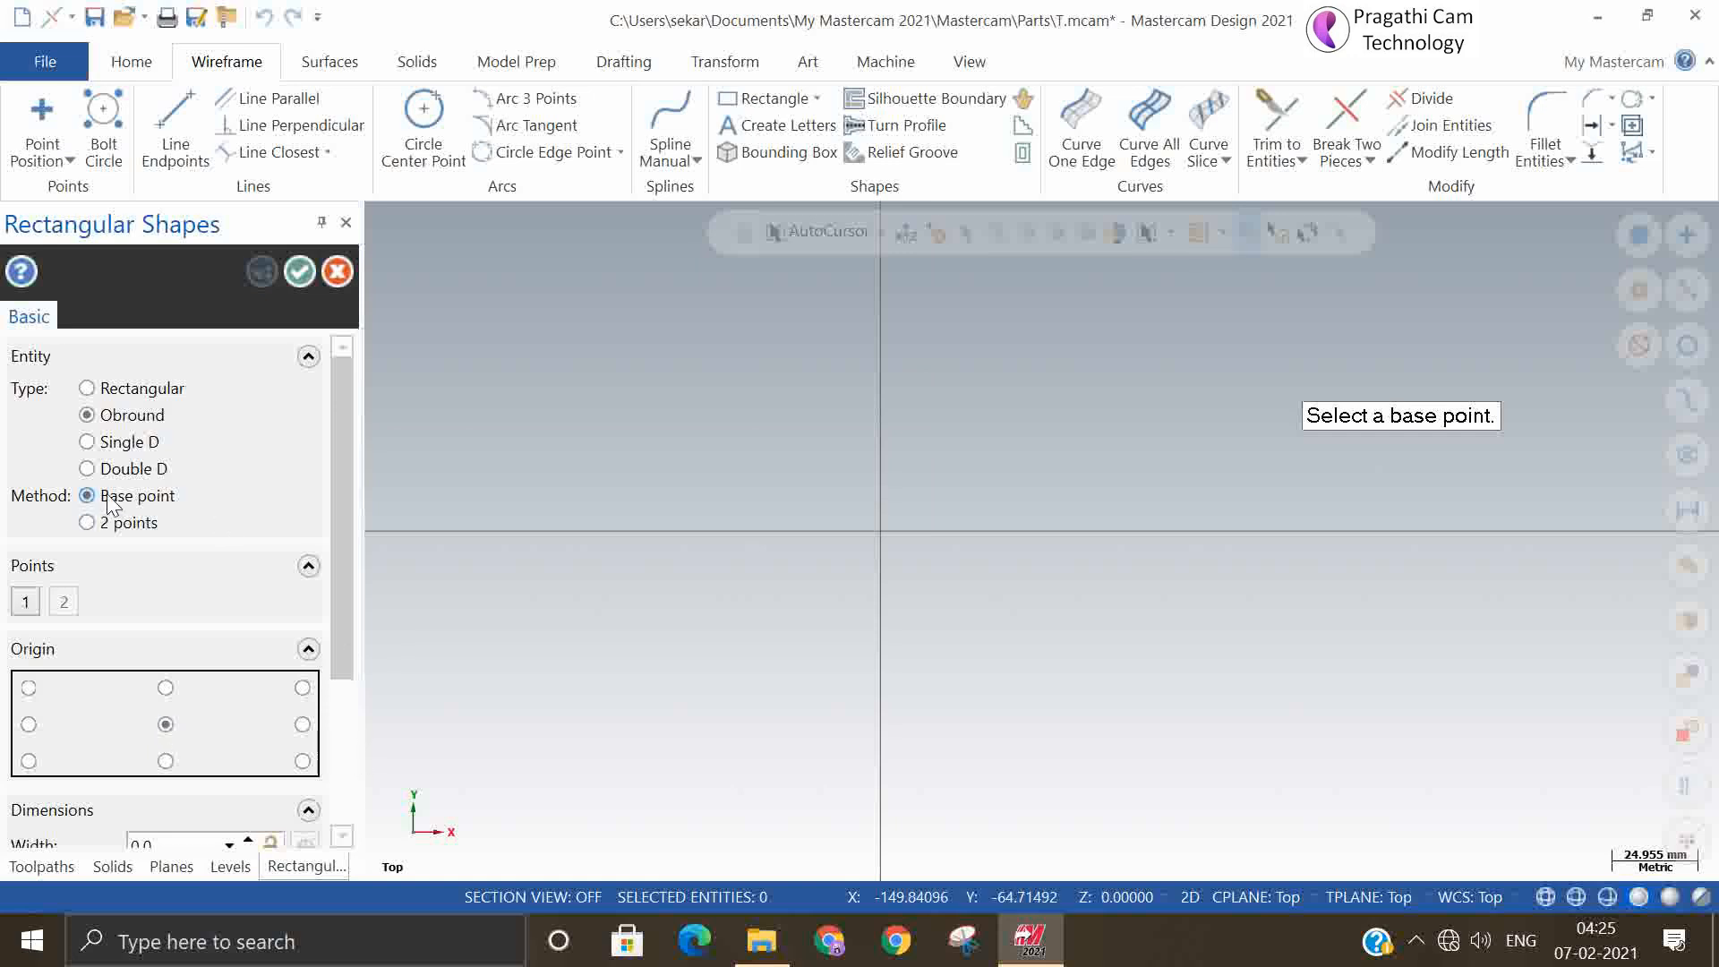
Preview the 2 points method for the obround and return to the Base point method
{"action": "left_click_drag", "start_coordinate": [347, 502], "coordinate": [337, 566]}
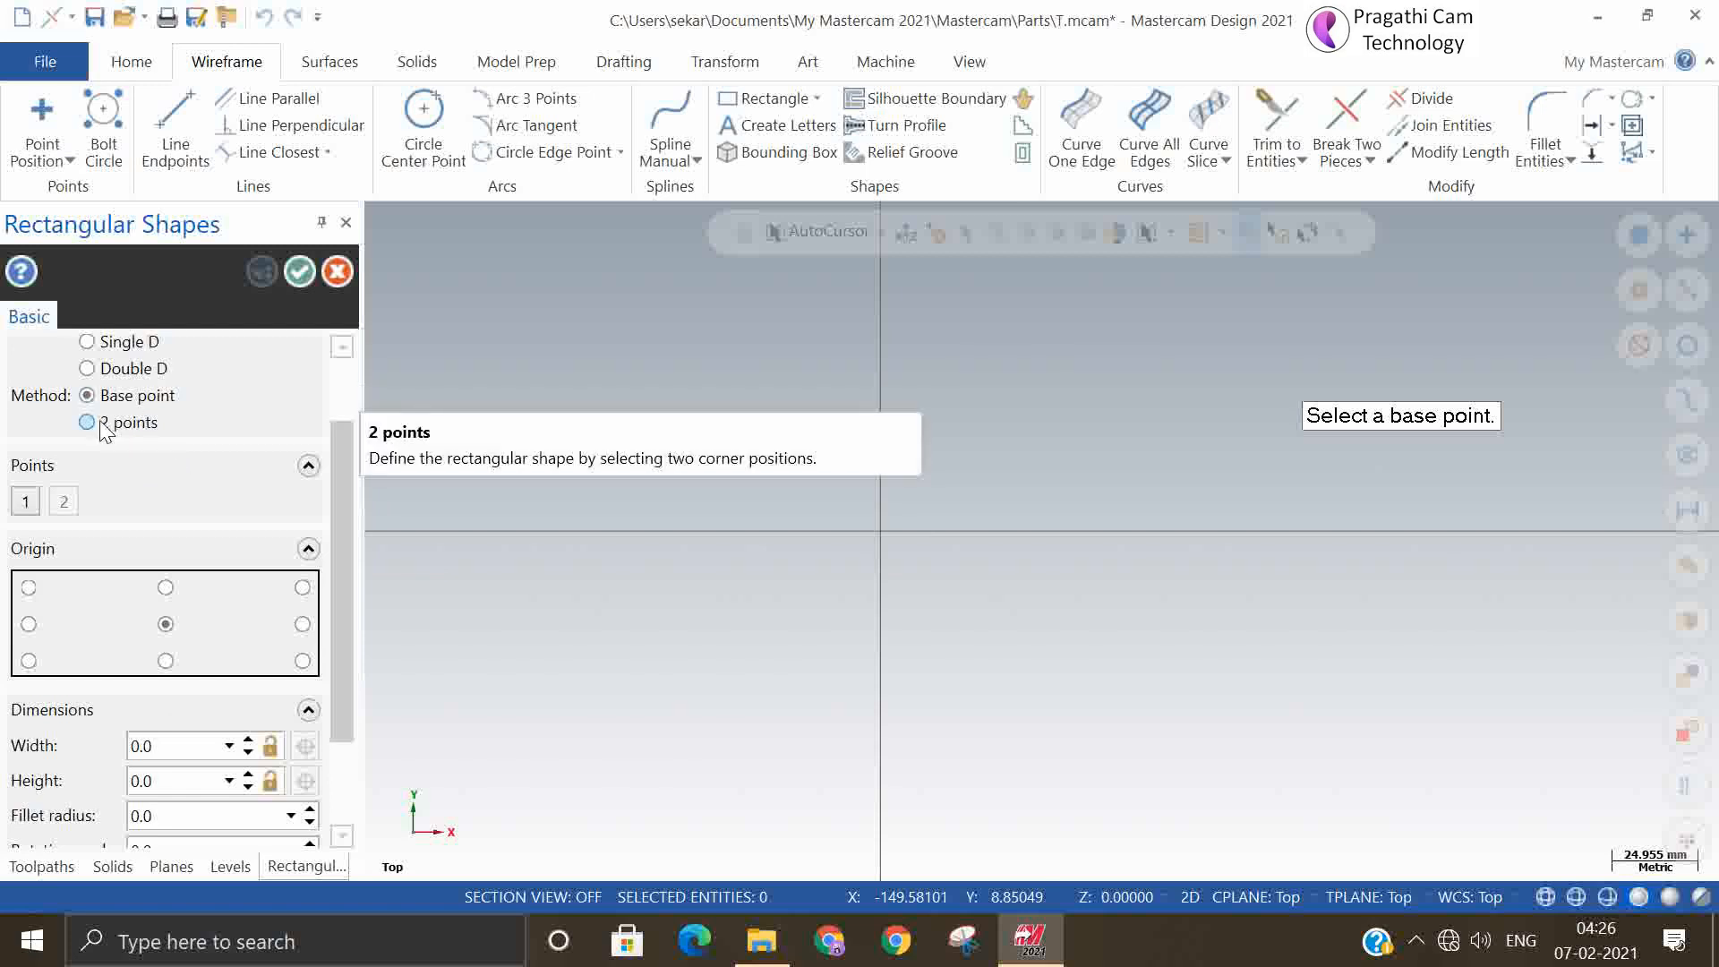
{"action": "left_click", "coordinate": [103, 425]}
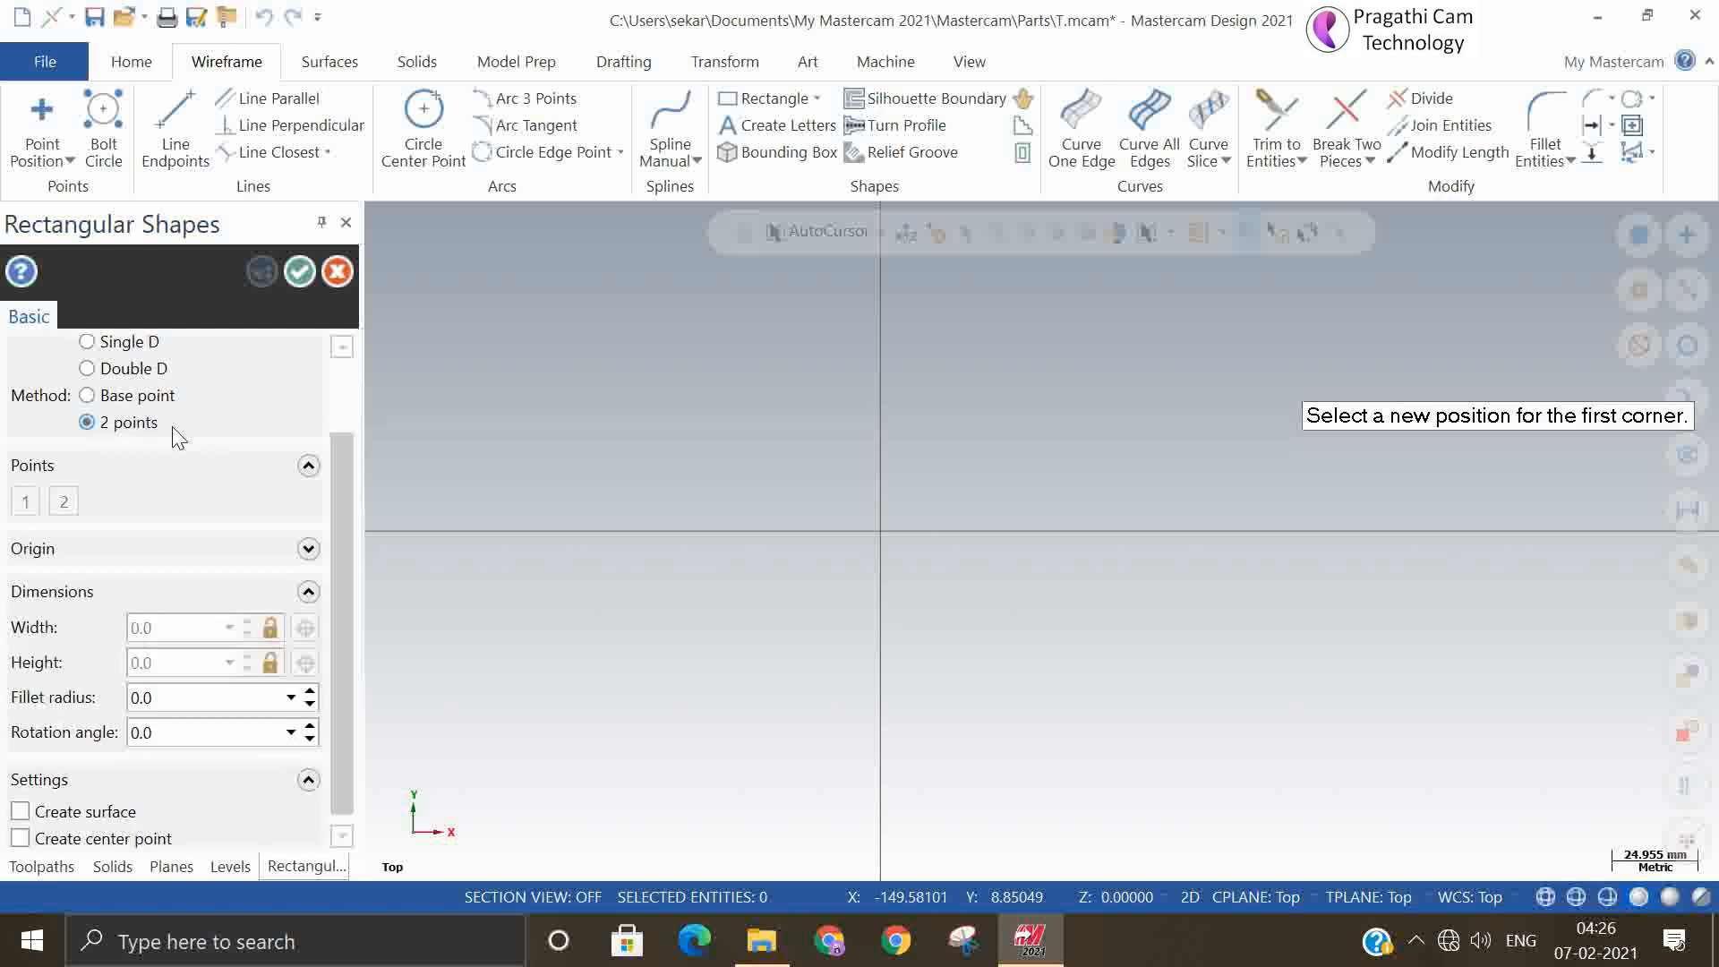
{"action": "left_click", "coordinate": [130, 400]}
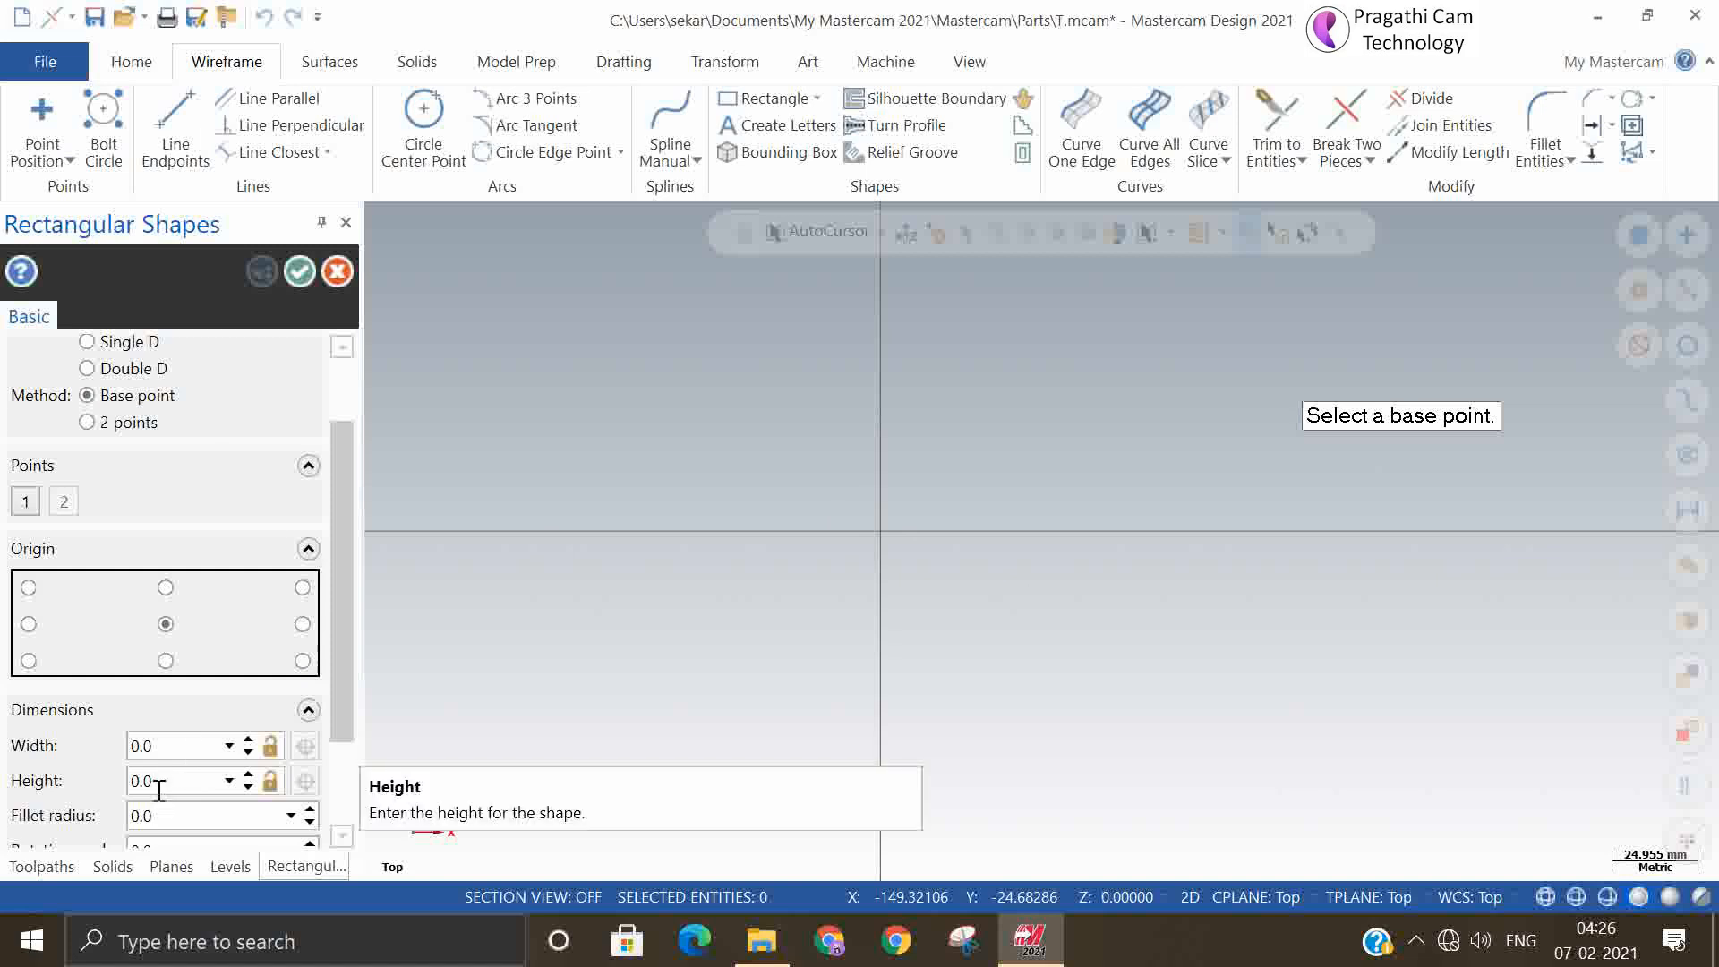
Draw an obround centered at the origin, about 166 mm wide and 108 mm high
{"action": "left_click_drag", "start_coordinate": [346, 712], "coordinate": [336, 809]}
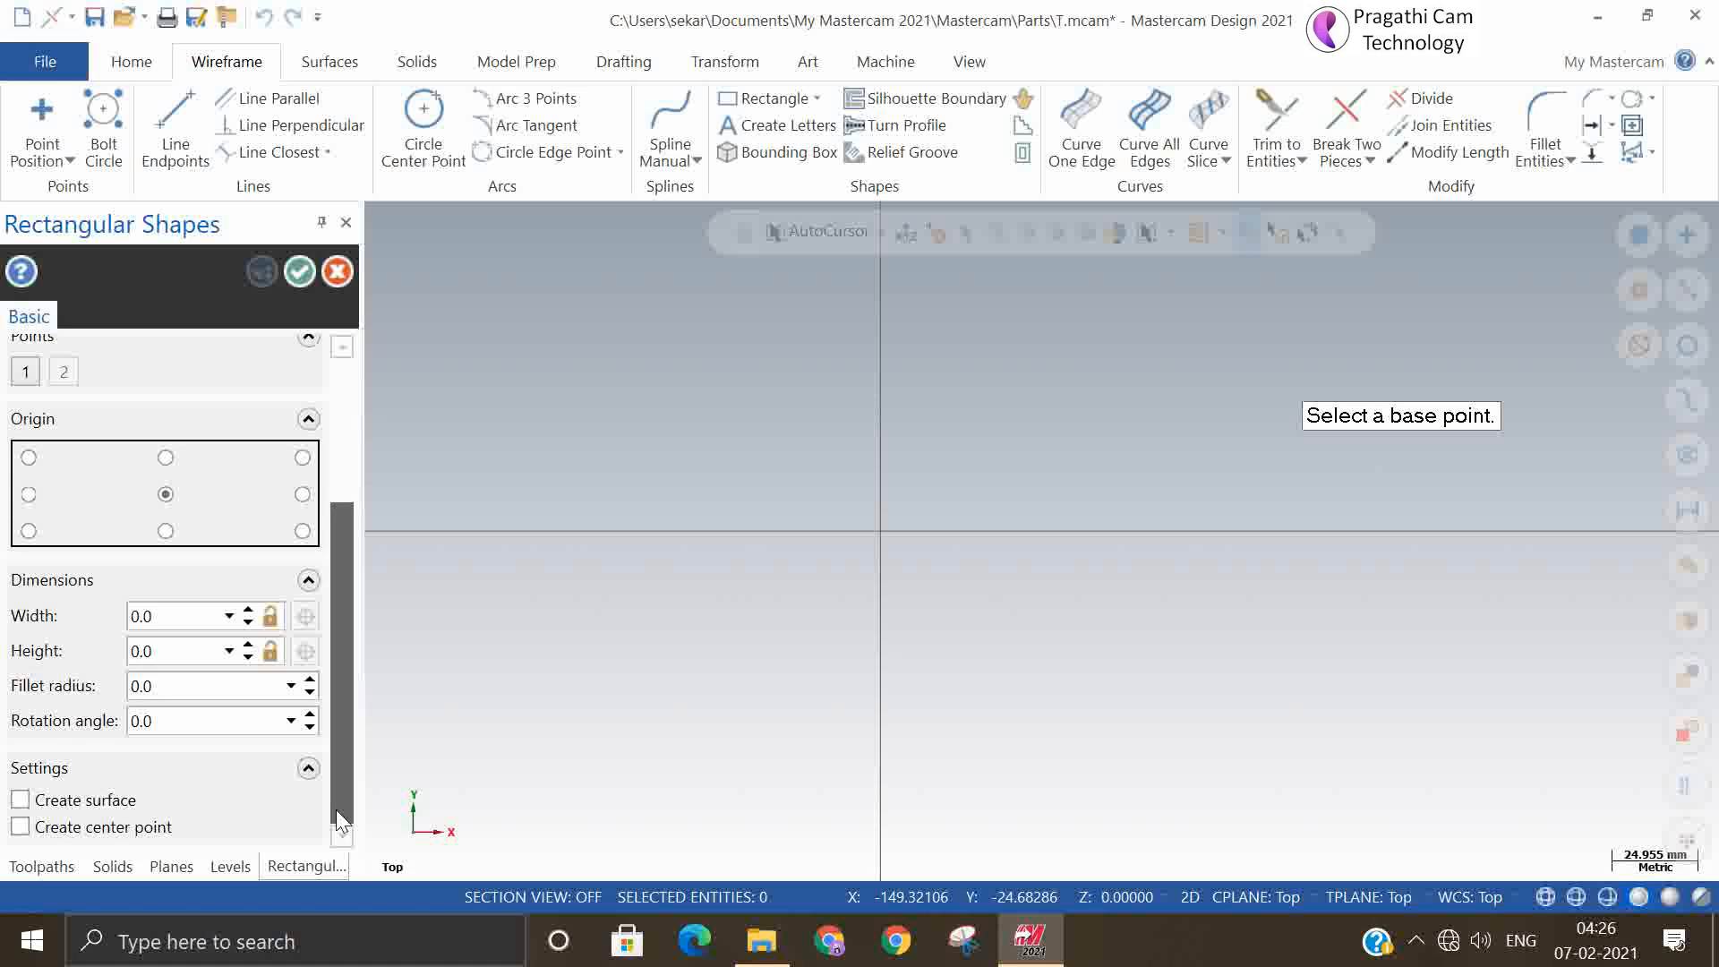
{"action": "left_click", "coordinate": [884, 535]}
{"action": "left_click", "coordinate": [1167, 346]}
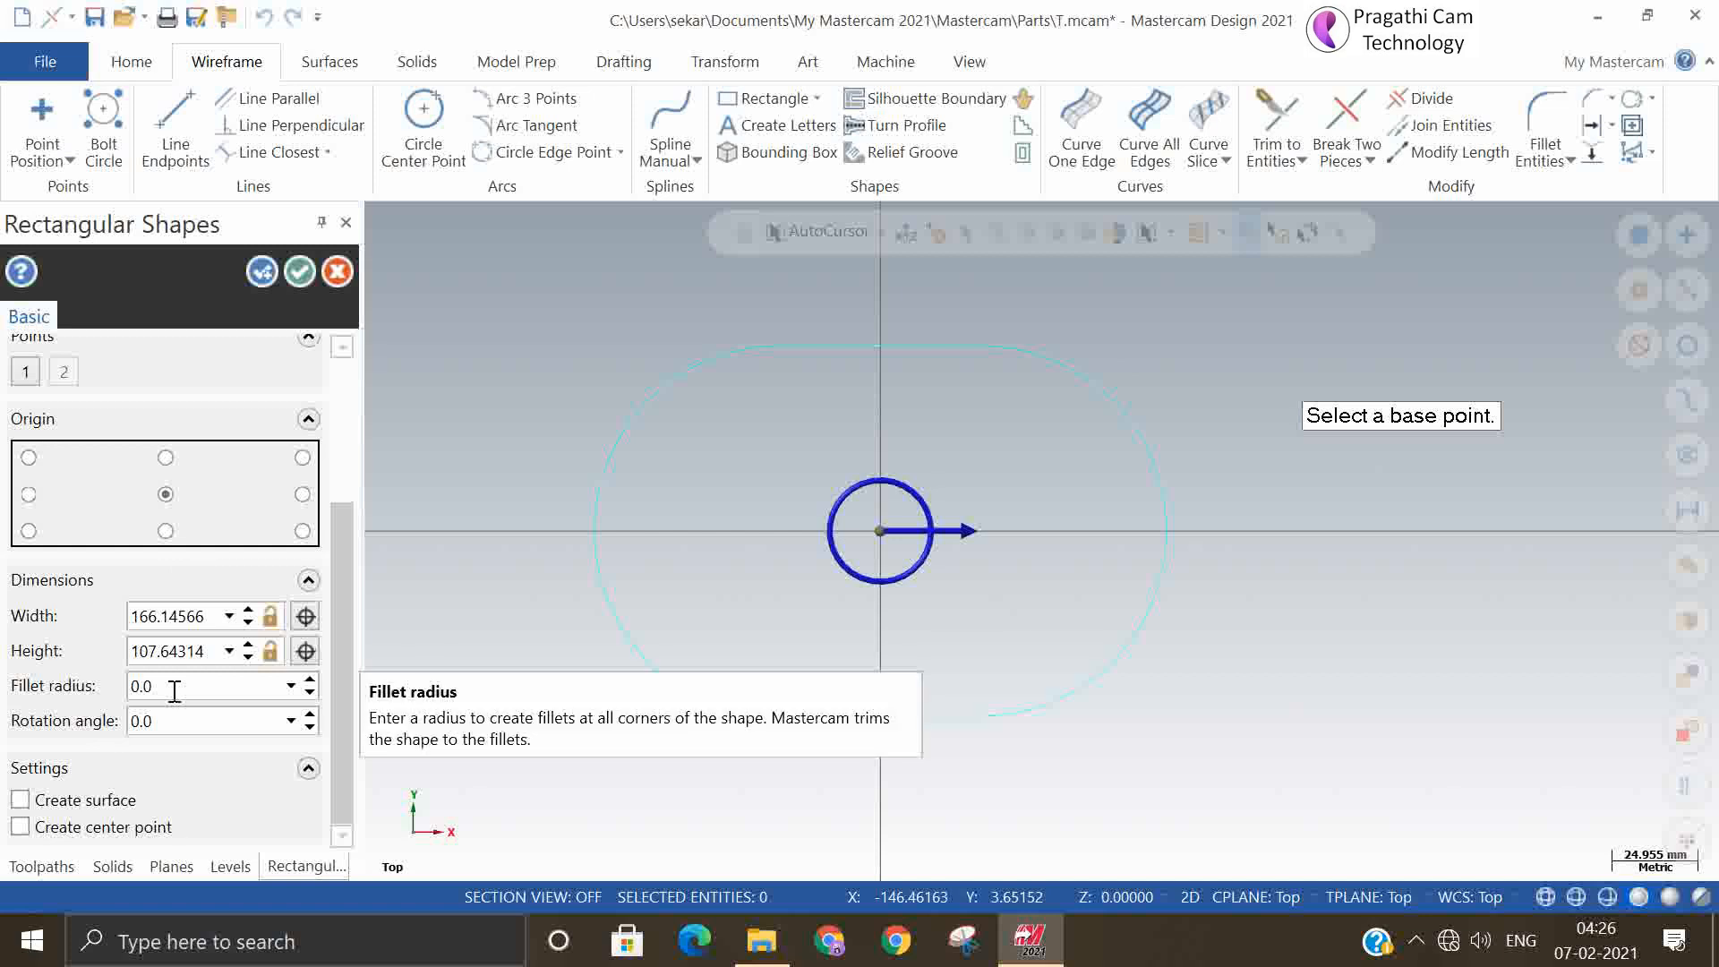
Set the obround's rotation angle to 45 degrees
{"action": "left_click", "coordinate": [210, 719]}
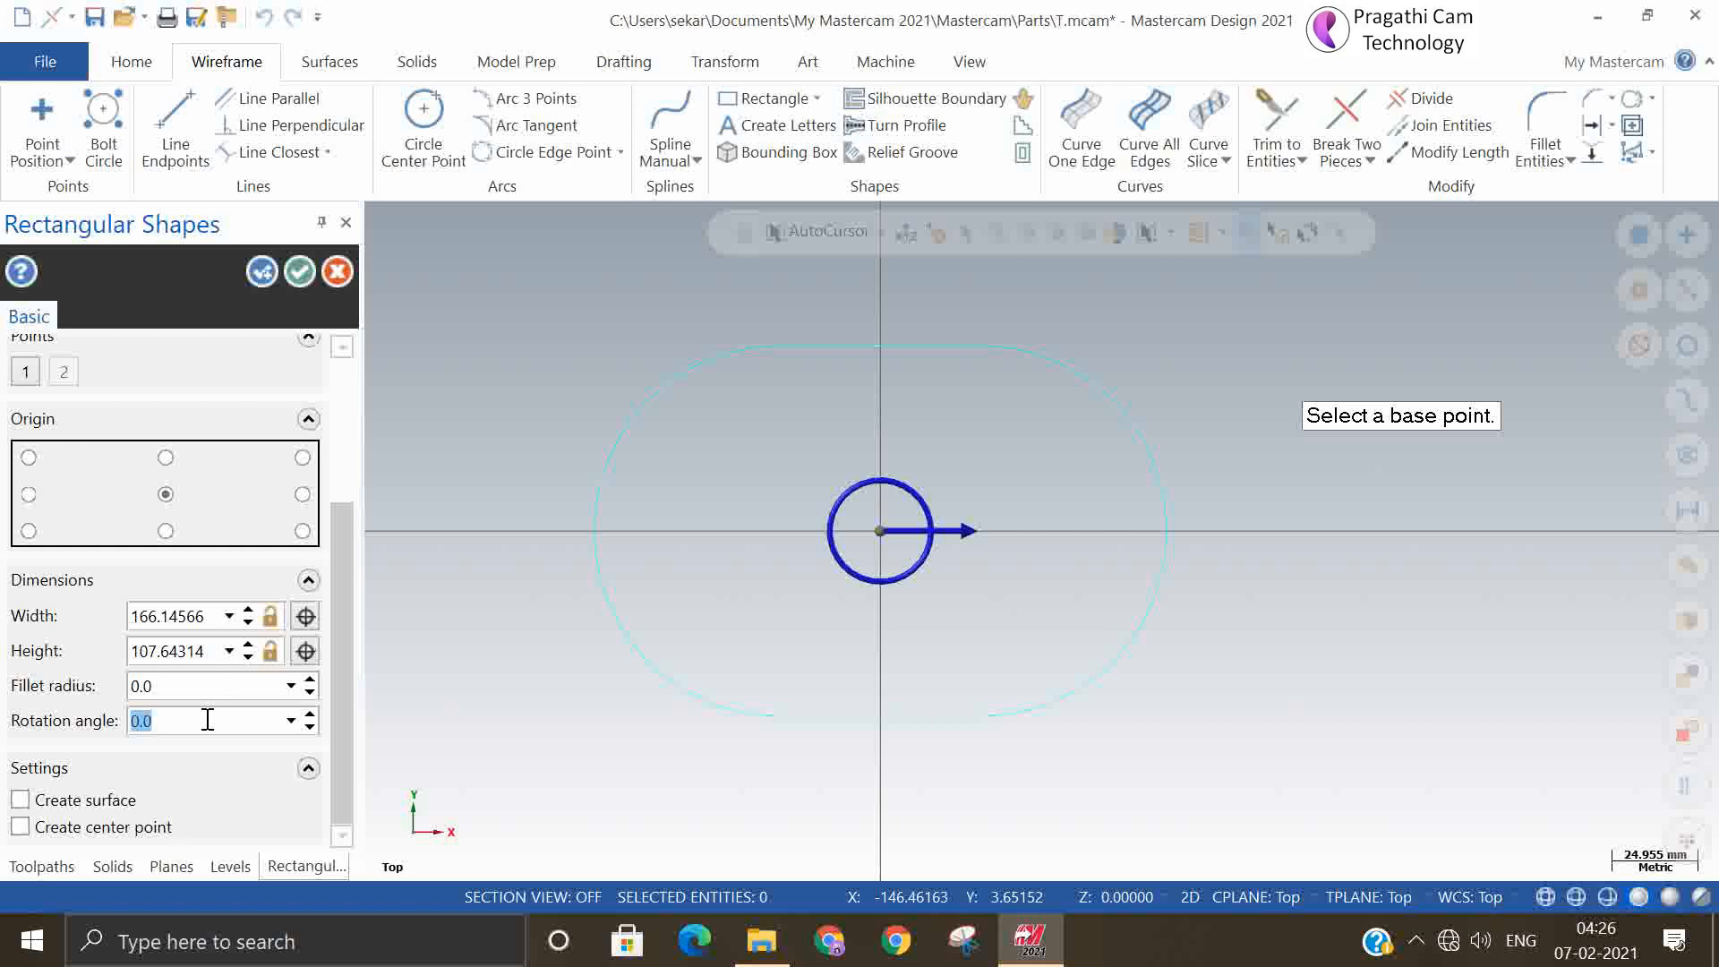
{"action": "type", "text": "45"}
{"action": "key", "text": "Return"}
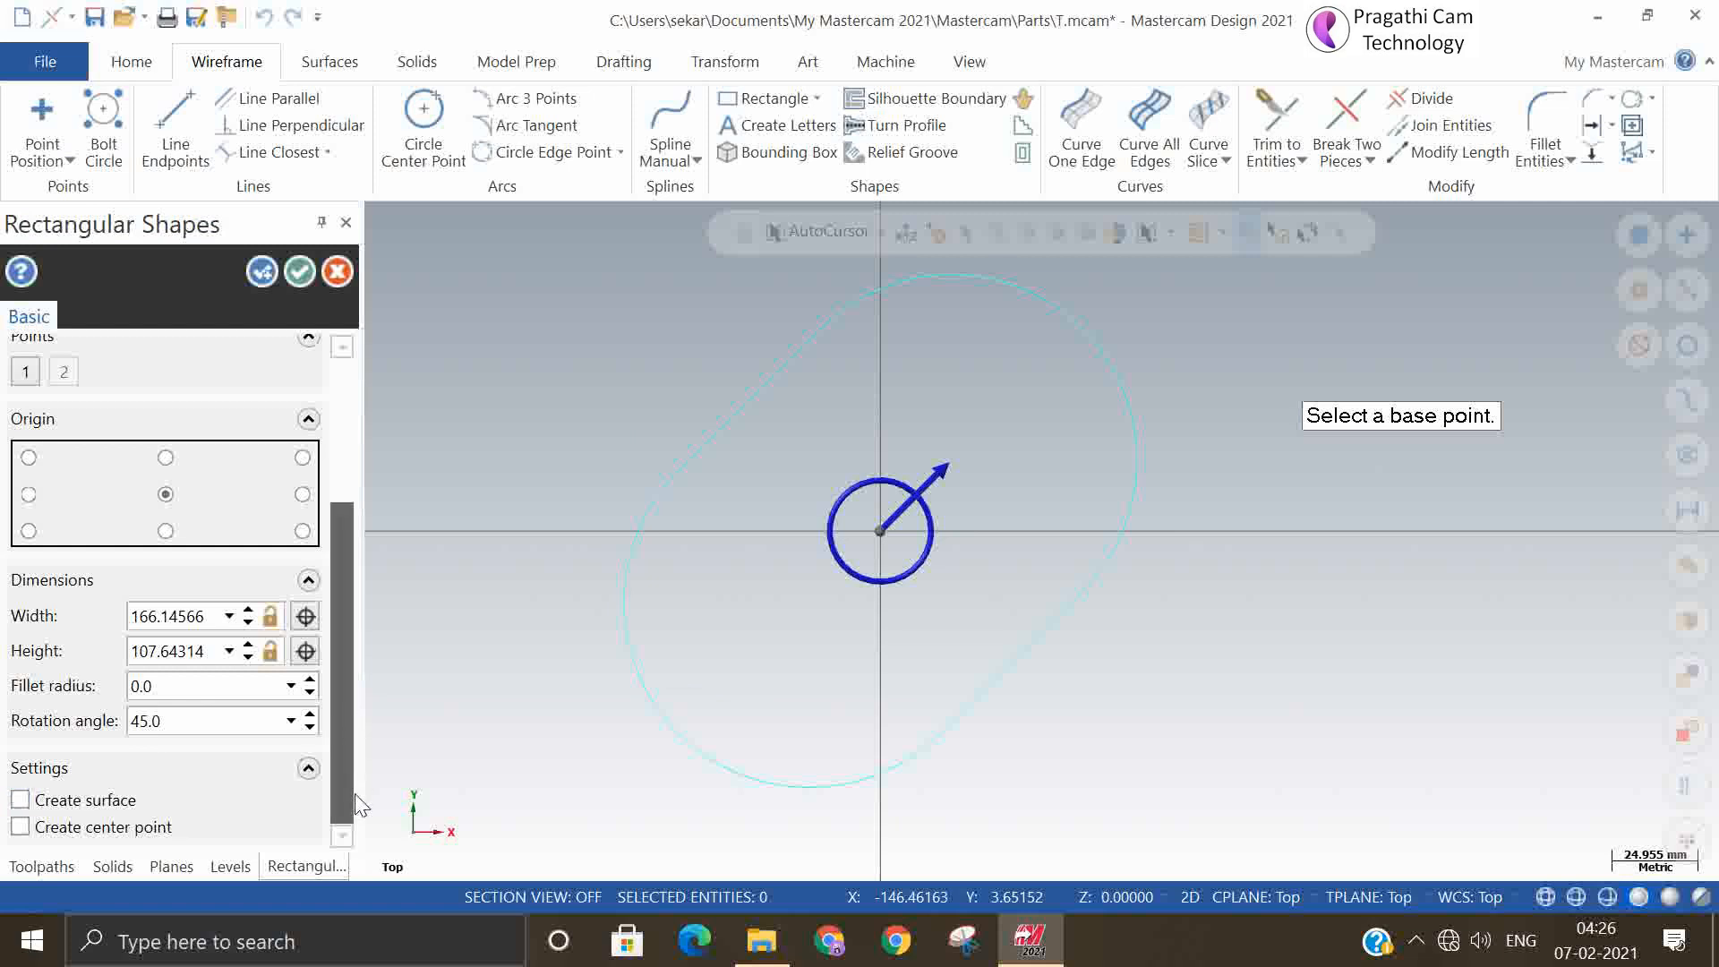
Preview the Create center point and Create surface options for the obround, leaving both turned off
{"action": "left_click", "coordinate": [63, 830]}
{"action": "left_click", "coordinate": [20, 799]}
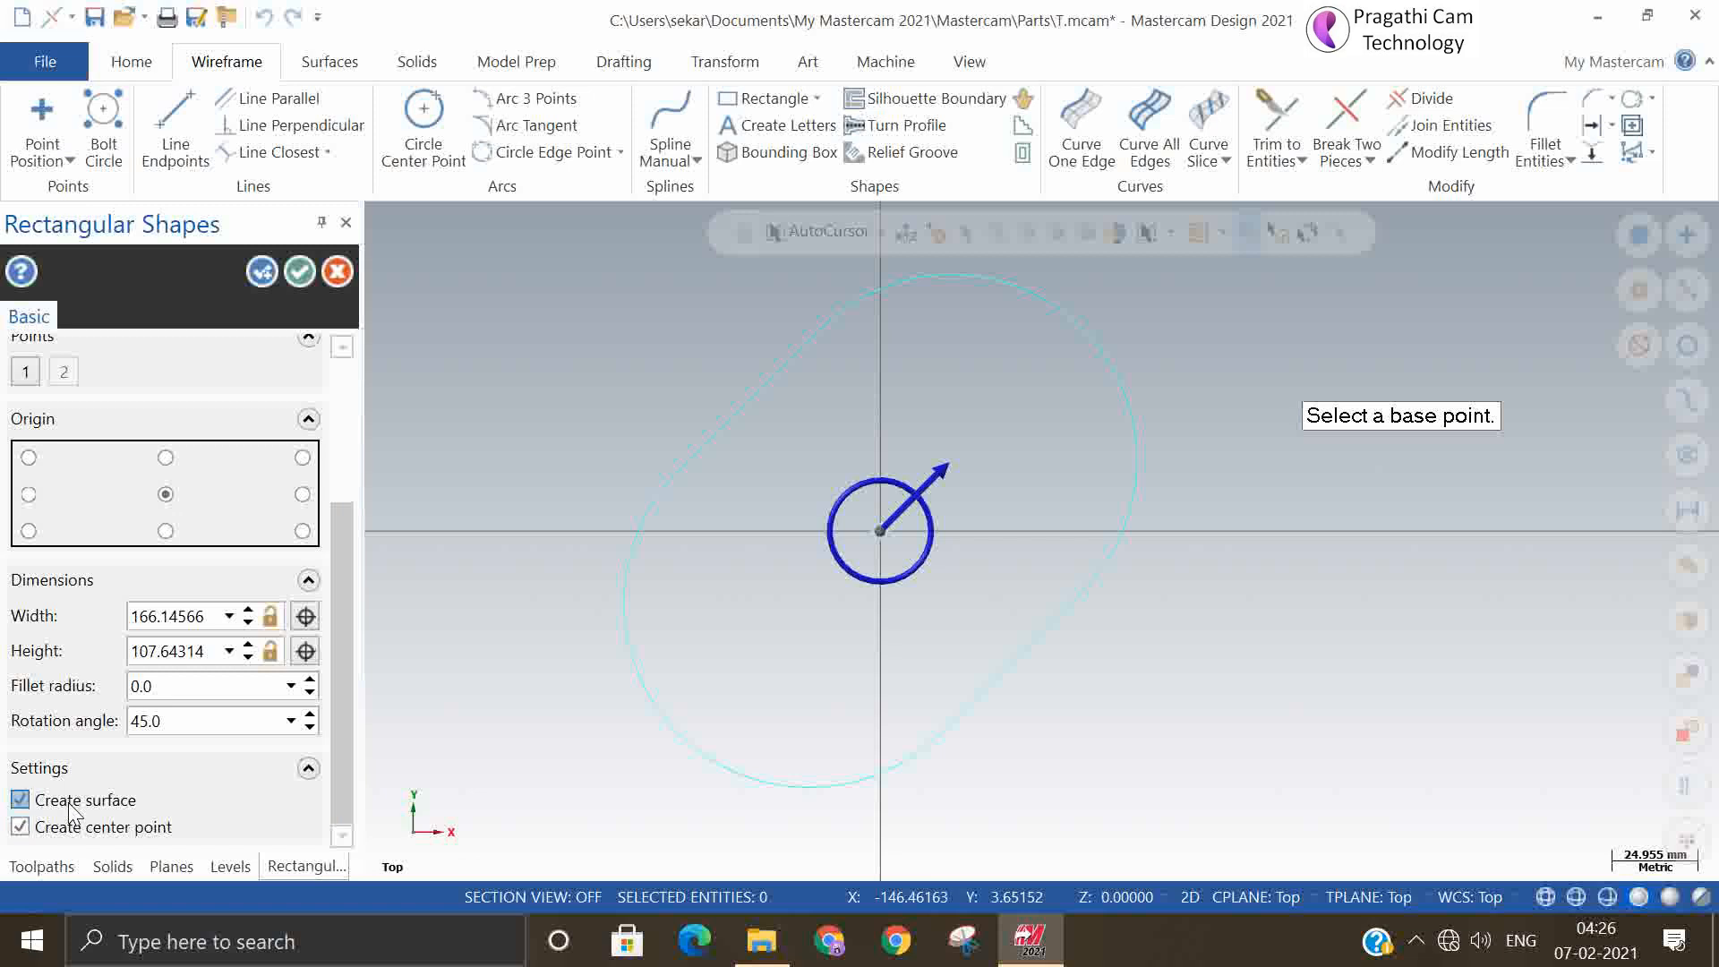
{"action": "left_click", "coordinate": [19, 827]}
{"action": "left_click", "coordinate": [20, 799]}
Reset the obround's rotation angle to 0 and accept the shape, keeping the Rectangular Shapes command active
{"action": "left_click", "coordinate": [188, 721]}
{"action": "type", "text": "0"}
{"action": "key", "text": "Return"}
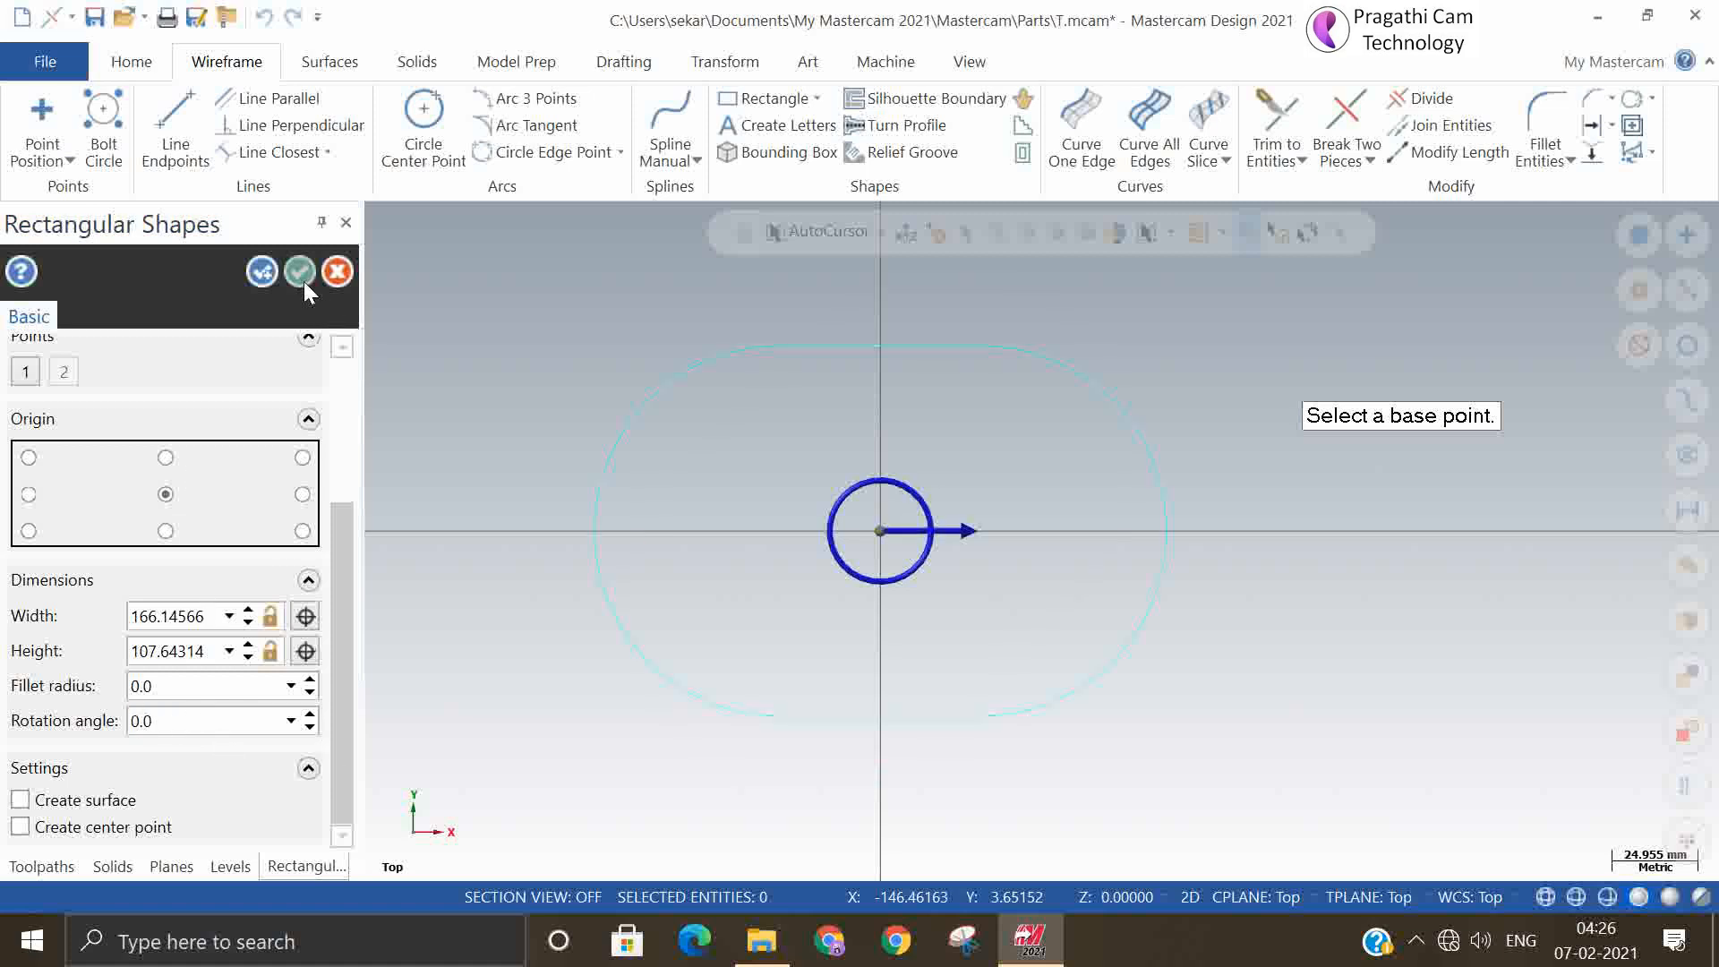
{"action": "left_click", "coordinate": [263, 272]}
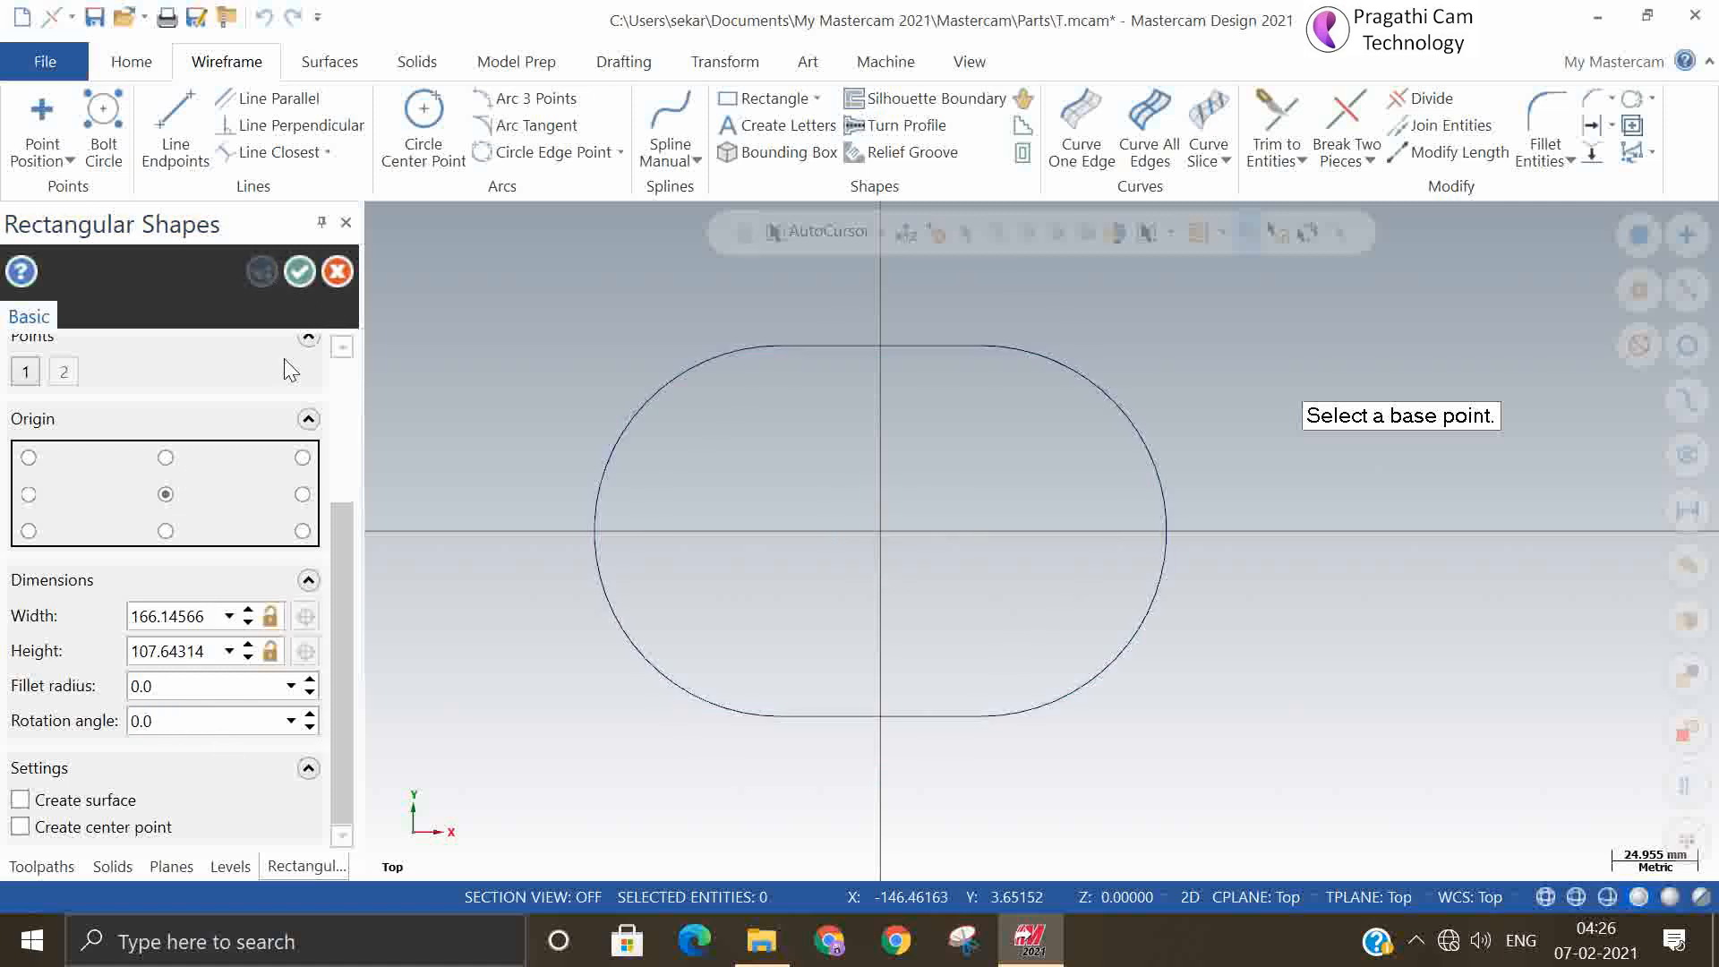
Switch the shape type to Rectangular and draw a rectangle centered at the origin, about 186 mm wide and 119 mm high
{"action": "left_click_drag", "start_coordinate": [341, 534], "coordinate": [346, 367]}
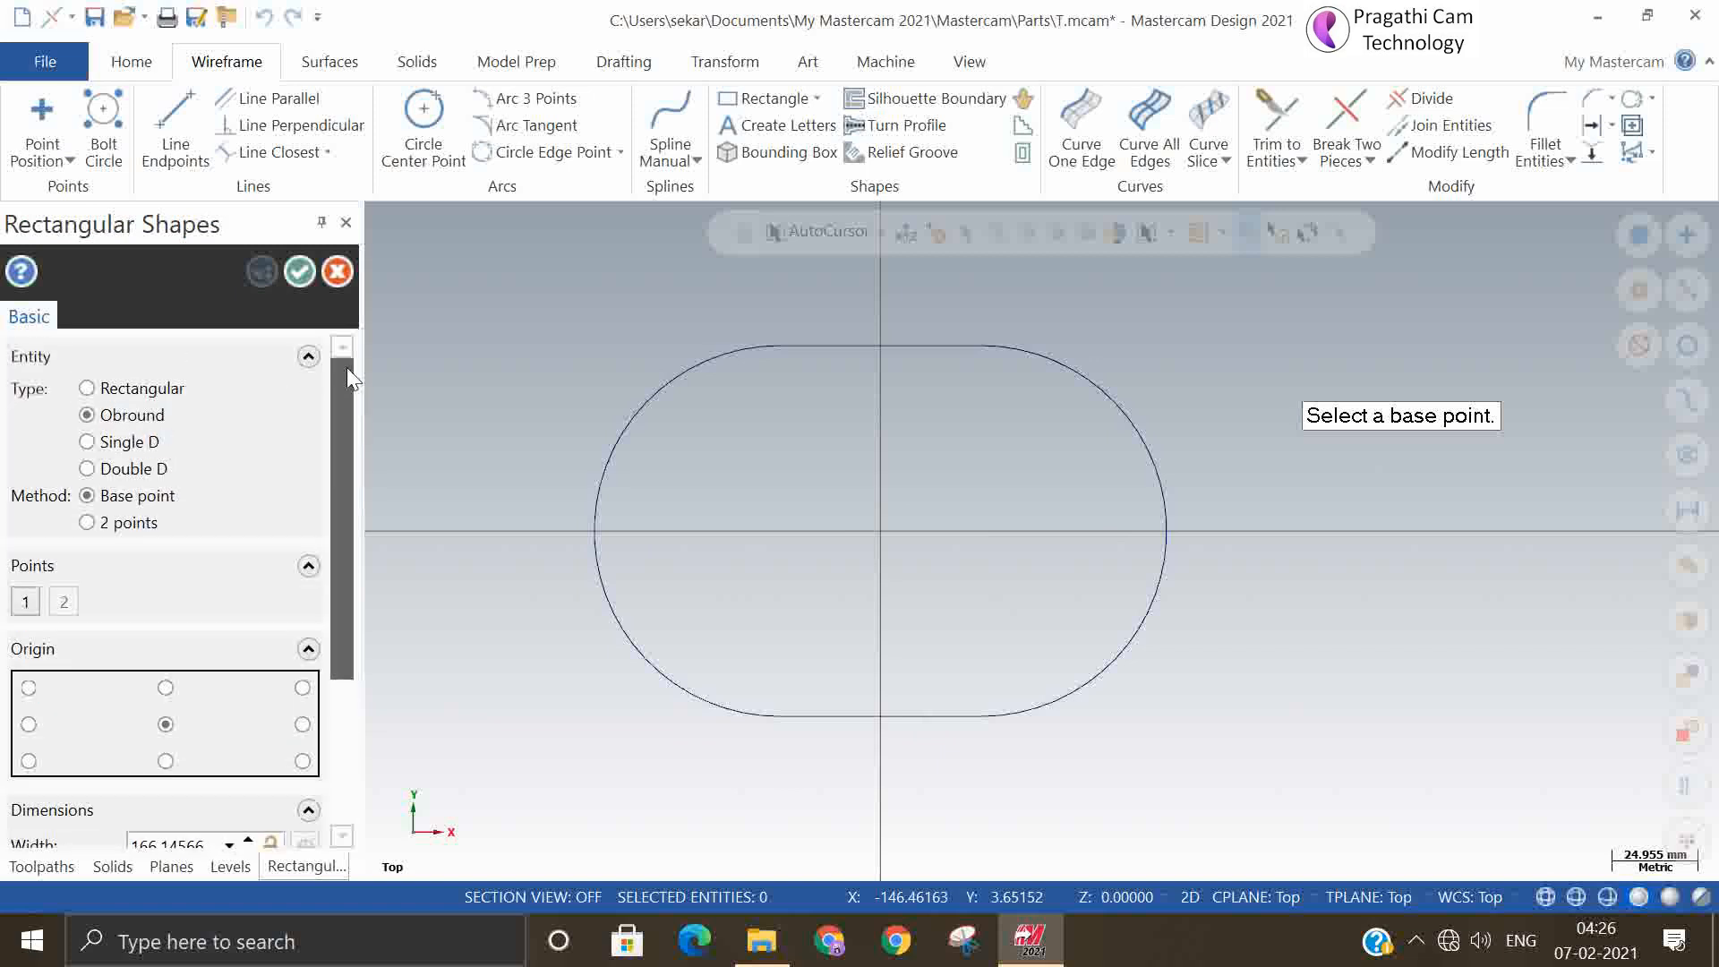
{"action": "left_click", "coordinate": [115, 388]}
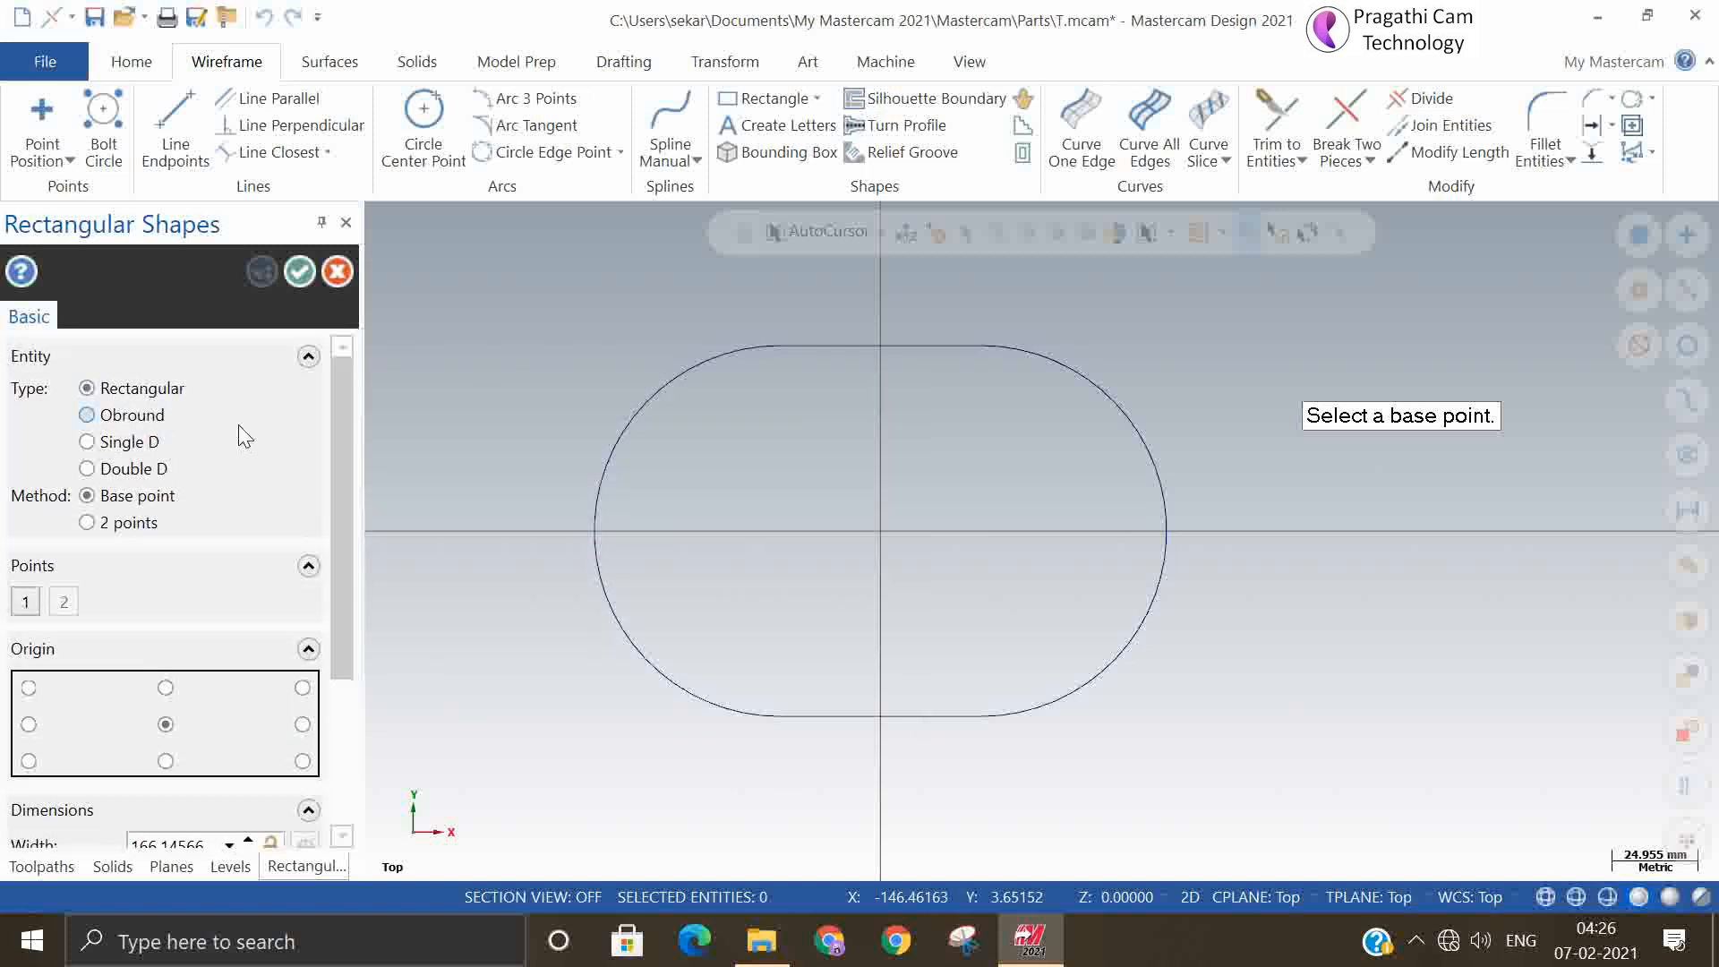
{"action": "left_click_drag", "start_coordinate": [345, 529], "coordinate": [363, 732]}
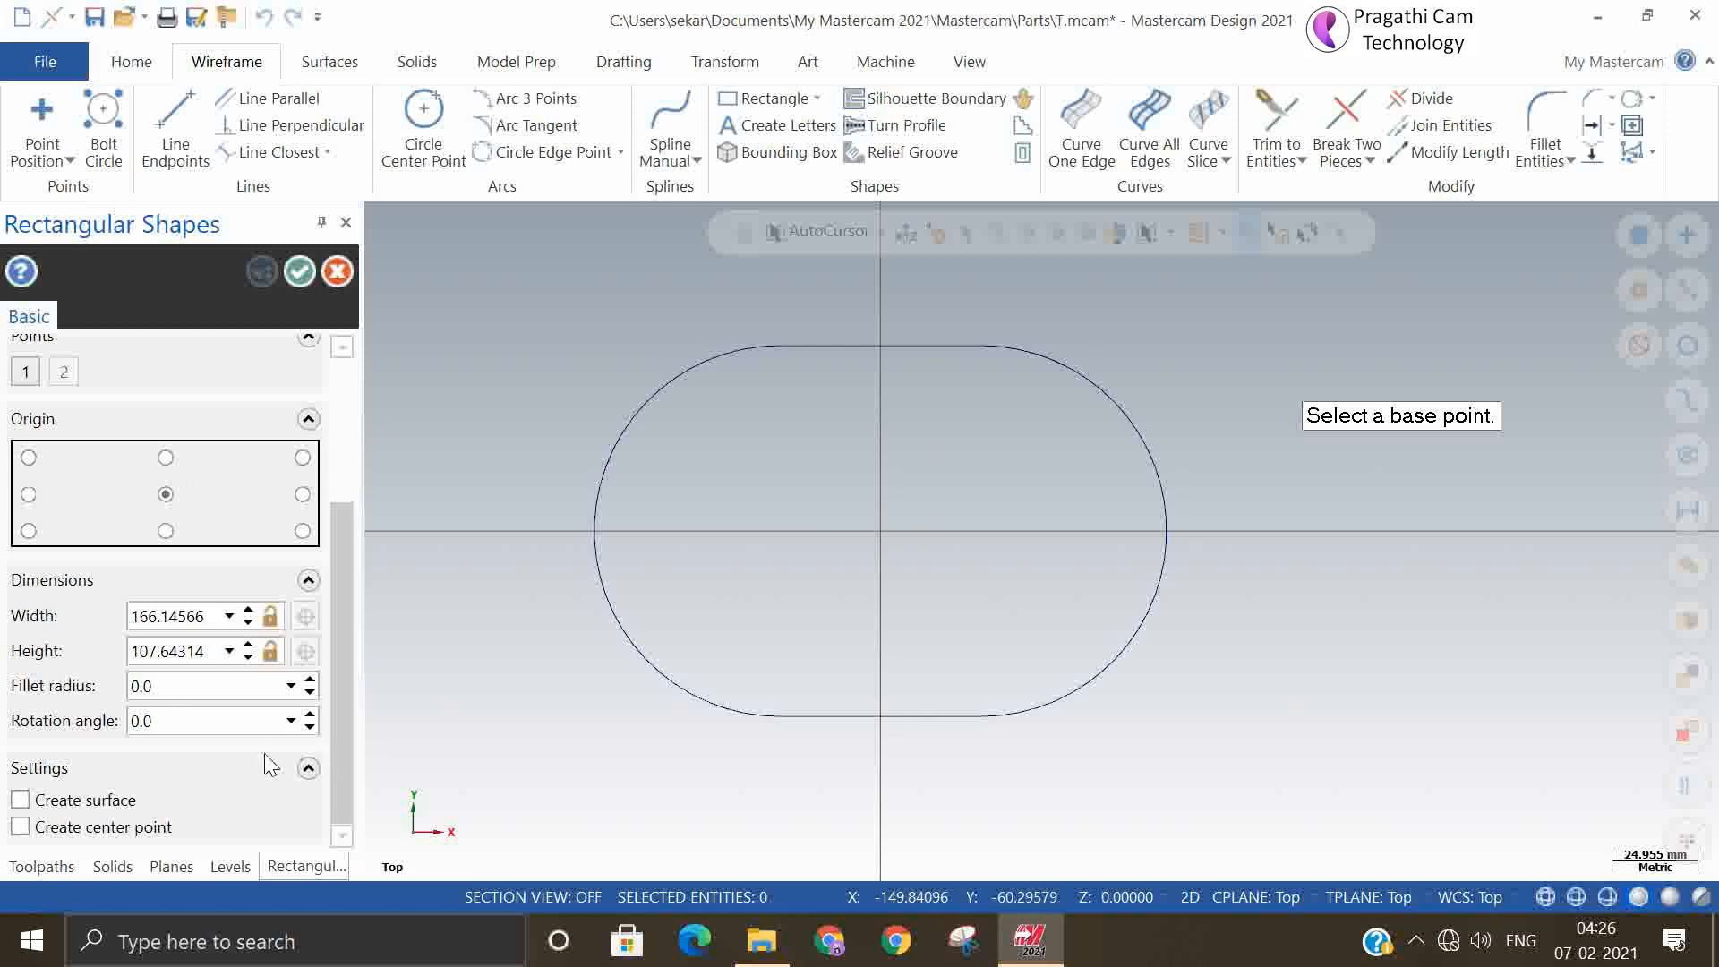
{"action": "left_click", "coordinate": [882, 535]}
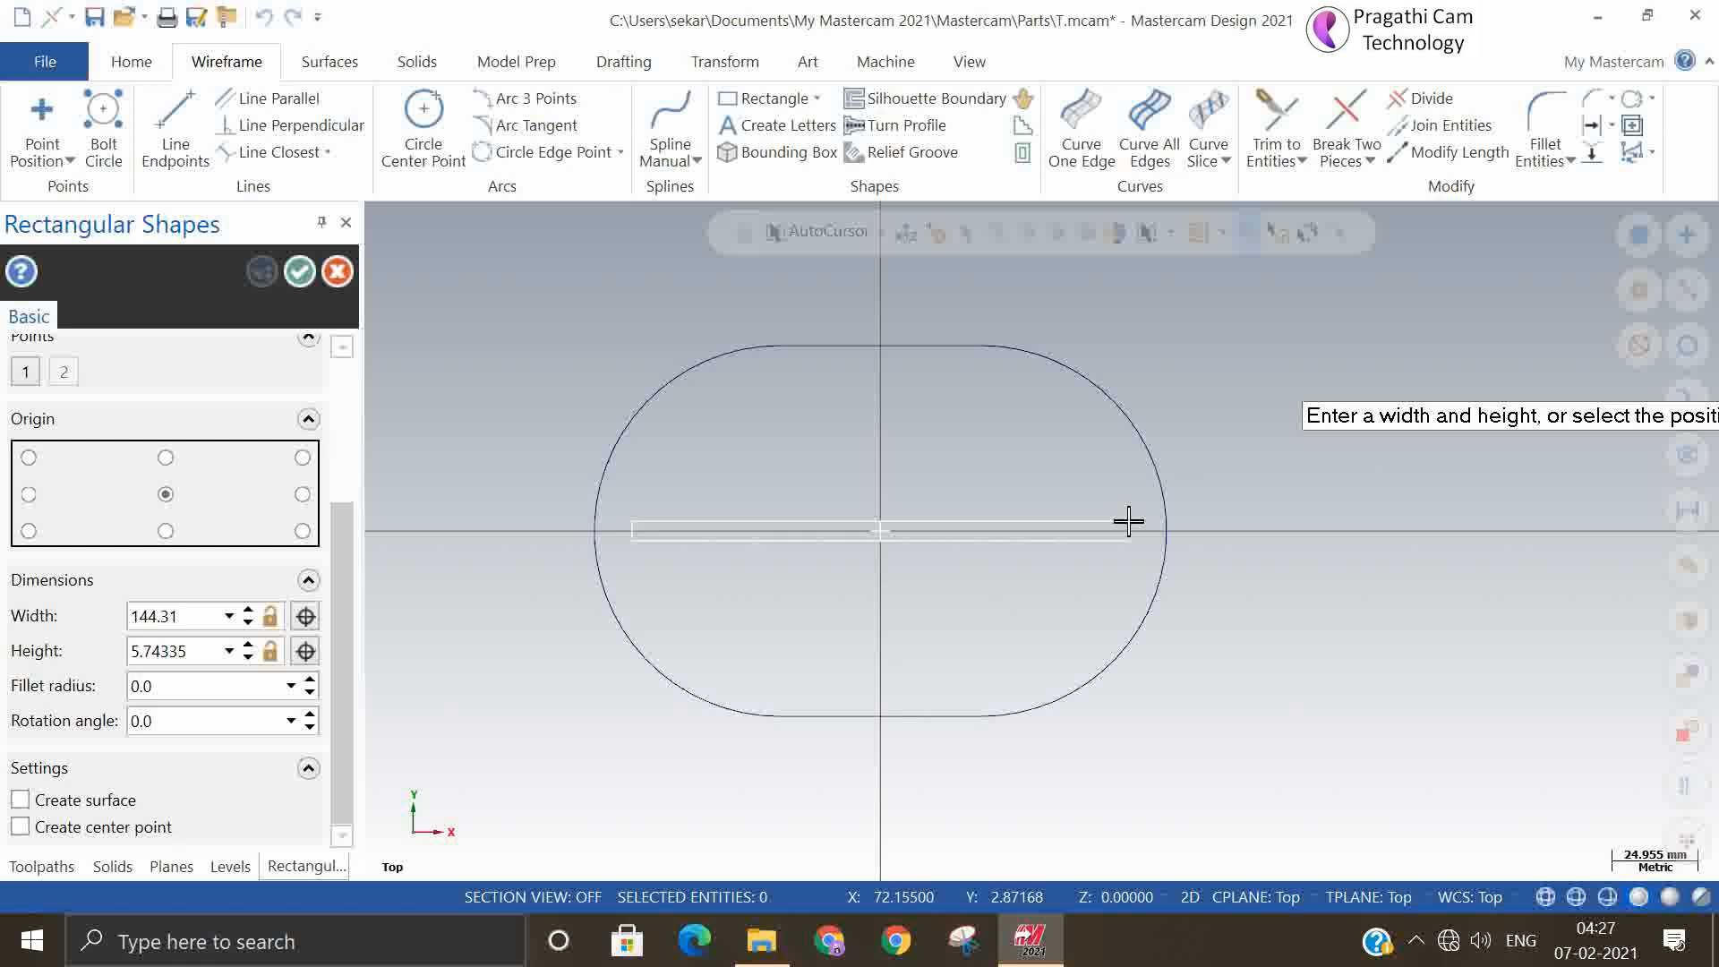
{"action": "left_click", "coordinate": [1201, 328]}
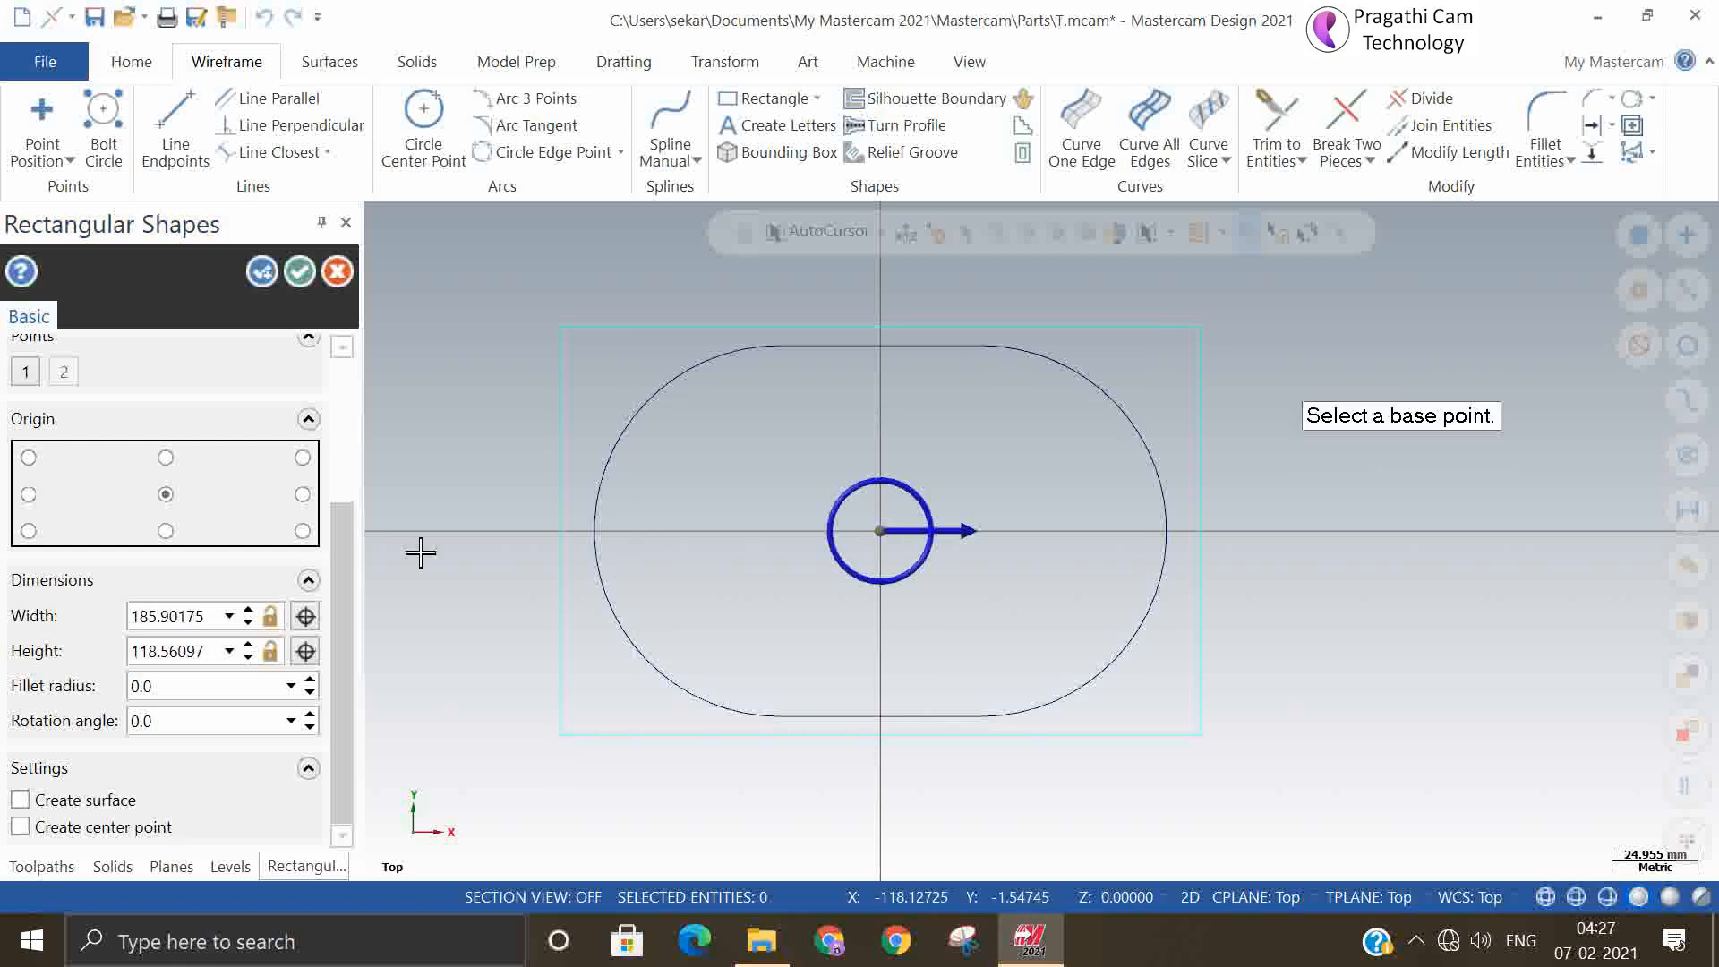
Set the rectangle's fillet radius to 5 mm and accept the shape, keeping the command active
{"action": "left_click", "coordinate": [181, 689]}
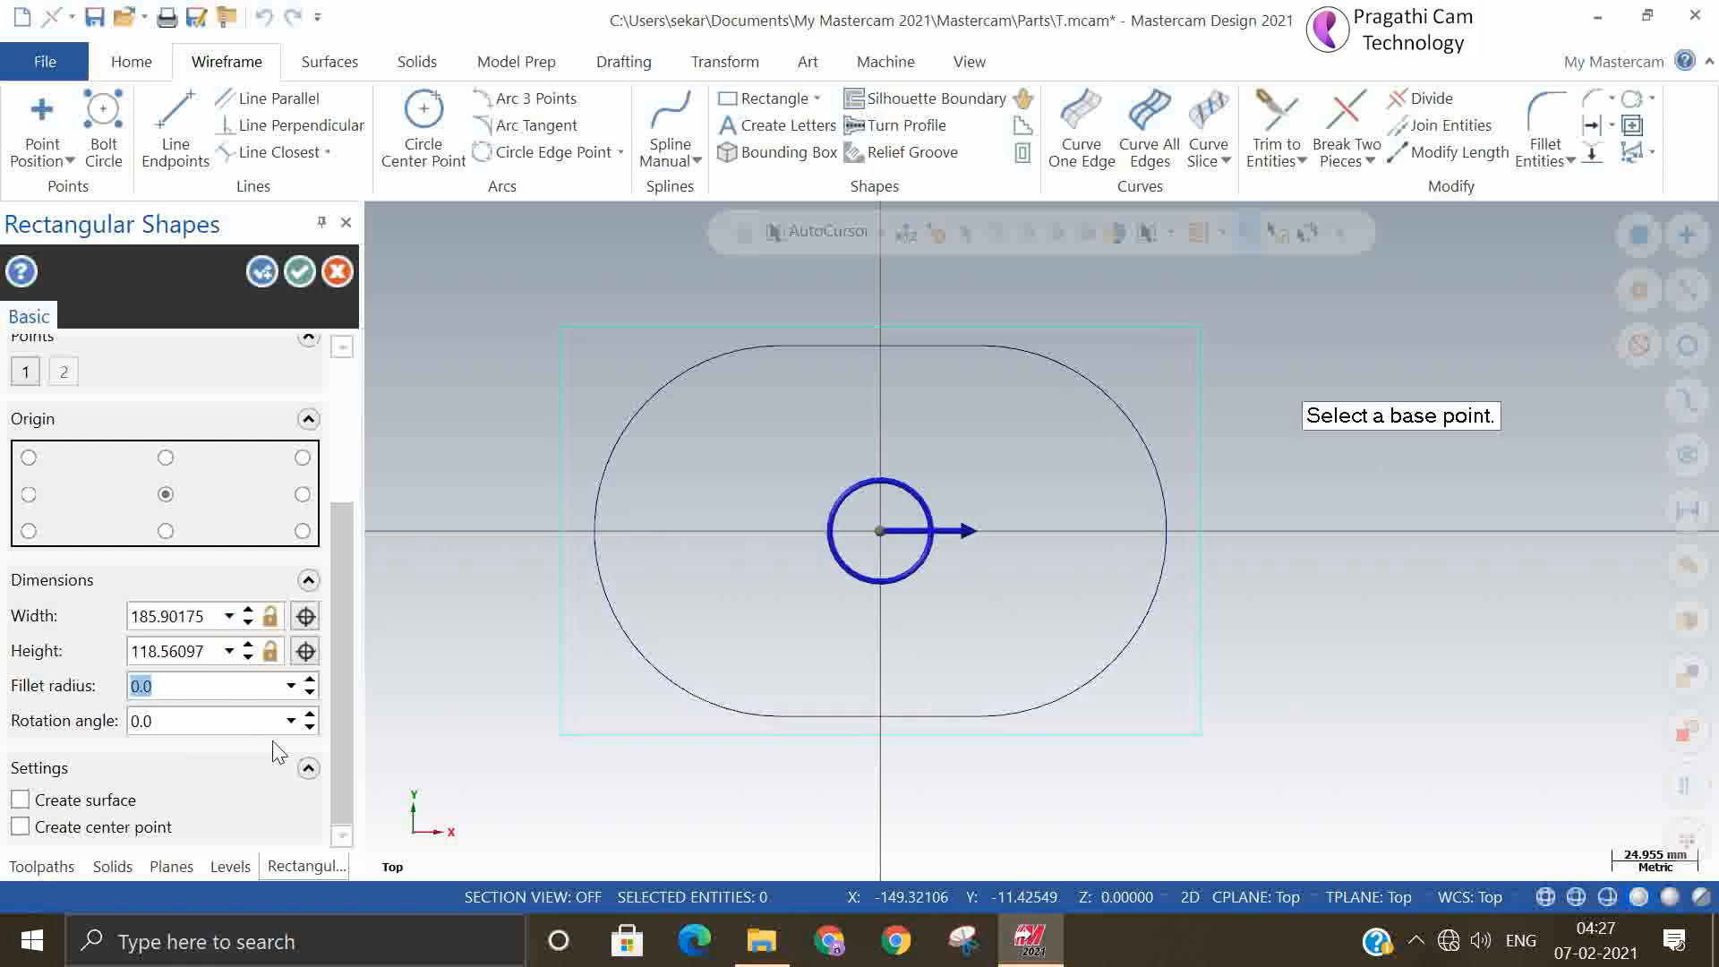
{"action": "type", "text": "5.0"}
{"action": "left_click_drag", "start_coordinate": [332, 573], "coordinate": [313, 394]}
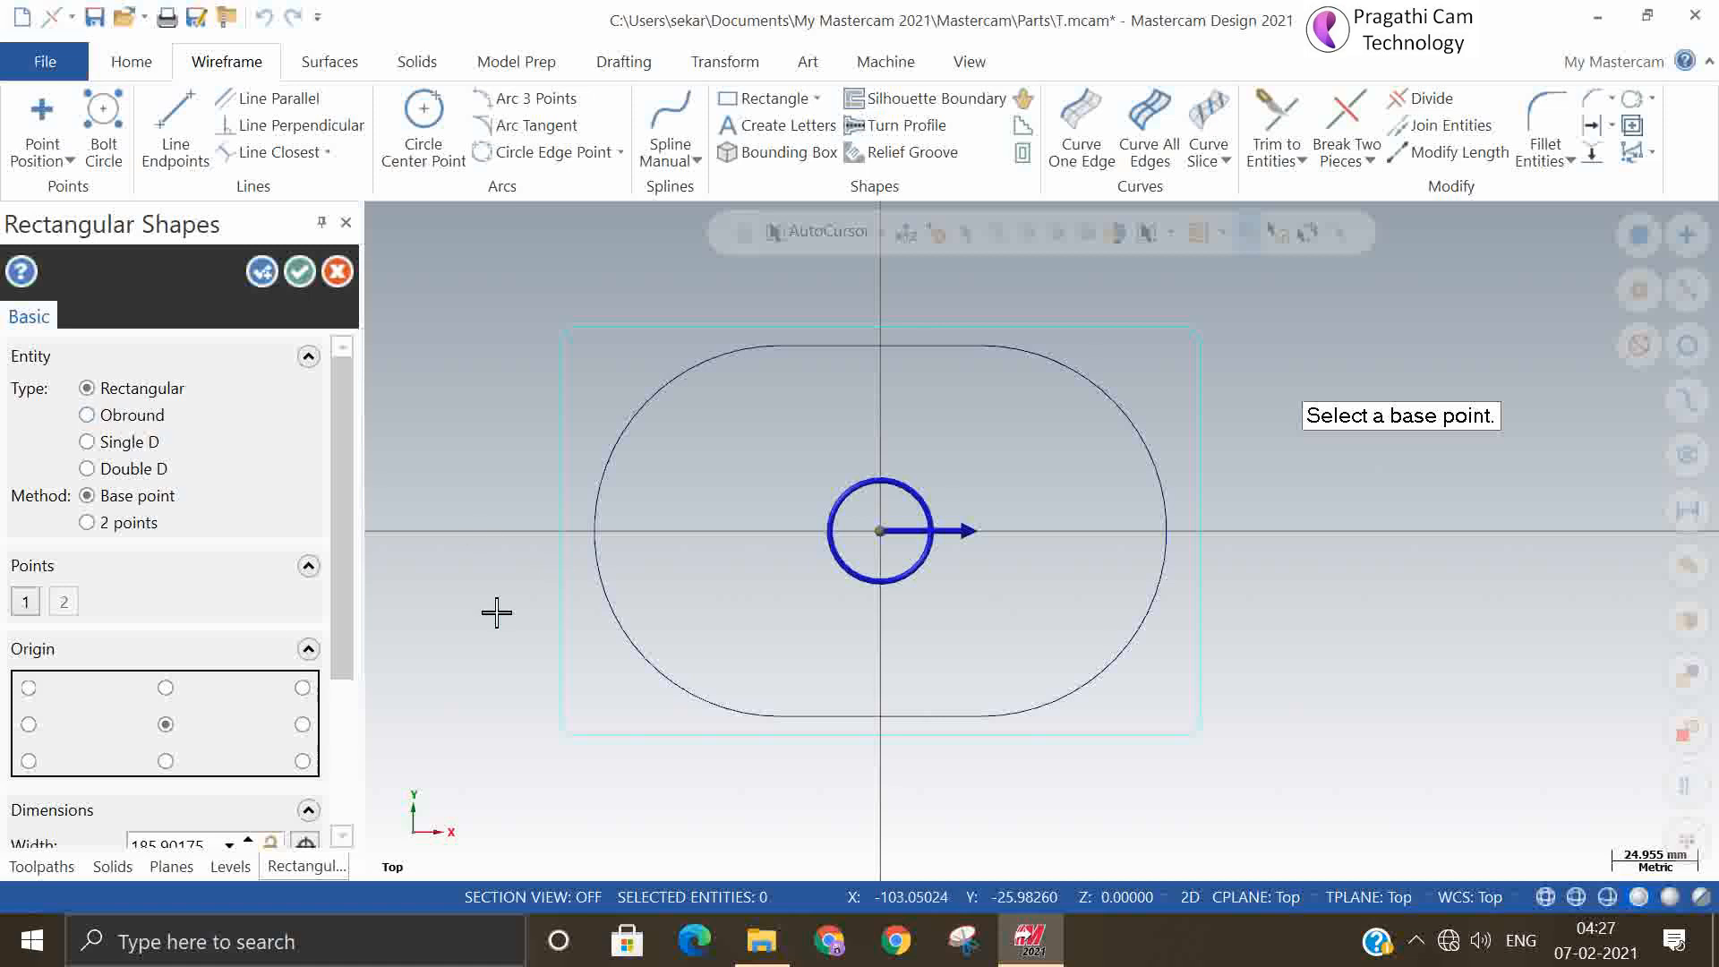
{"action": "left_click", "coordinate": [265, 274]}
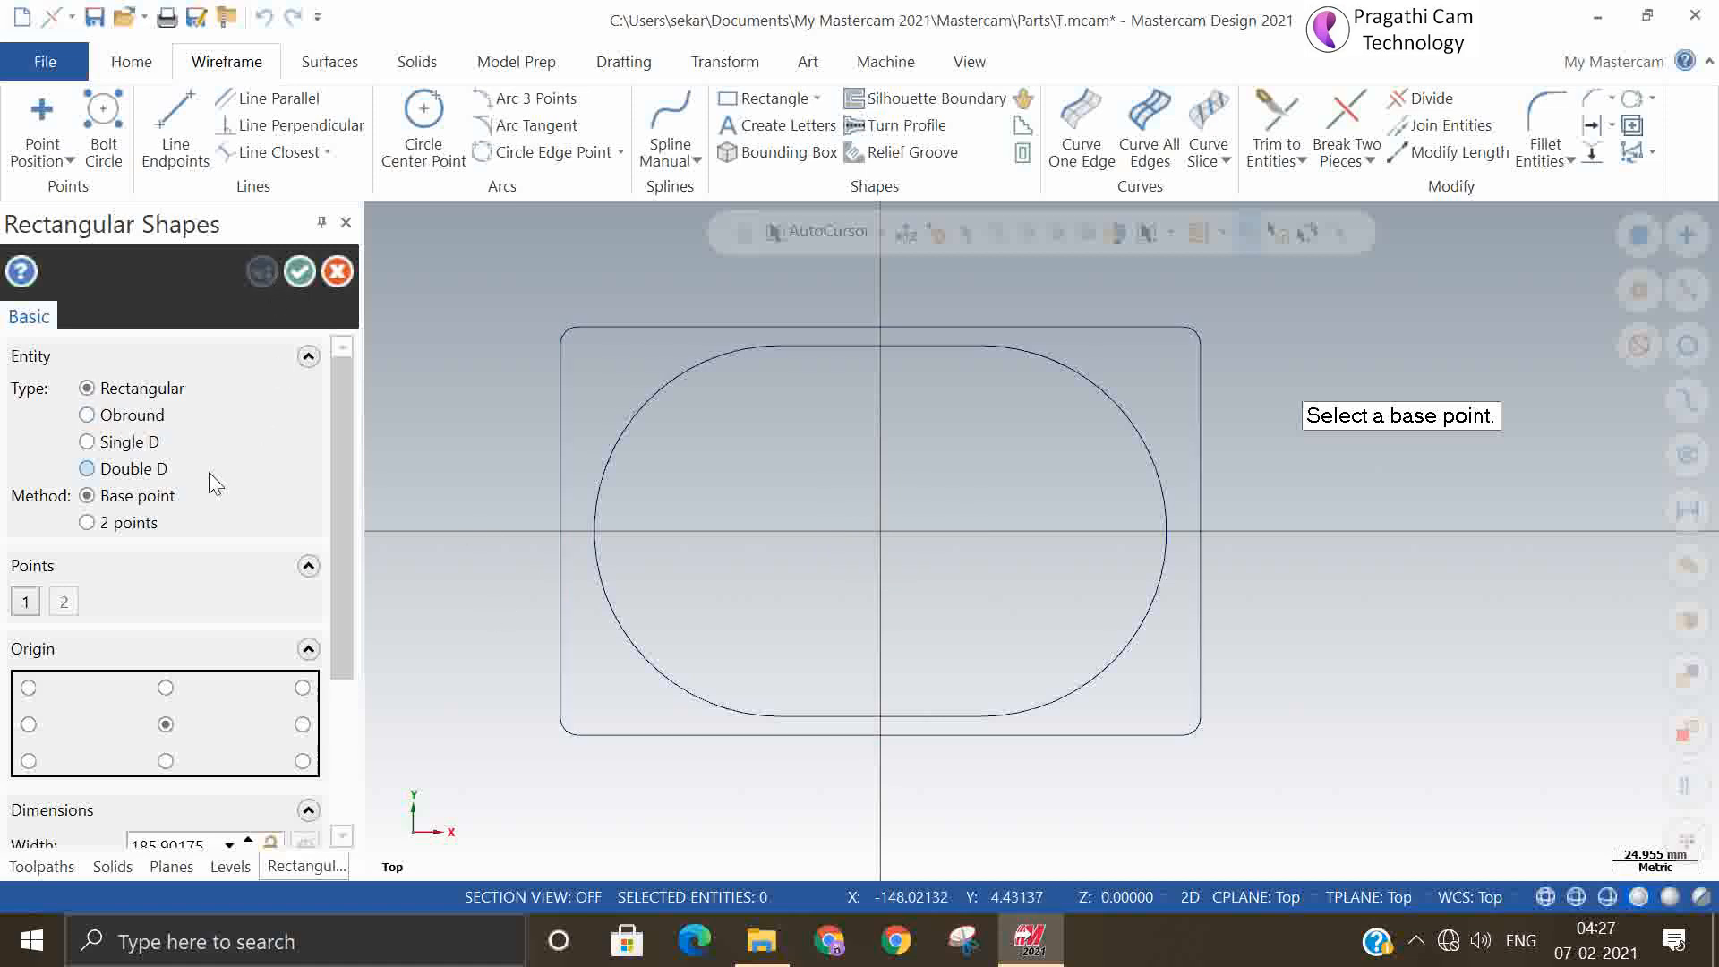
Draw a Single D shape centered at the origin, about 108 mm wide and 39 mm high
{"action": "left_click", "coordinate": [140, 452]}
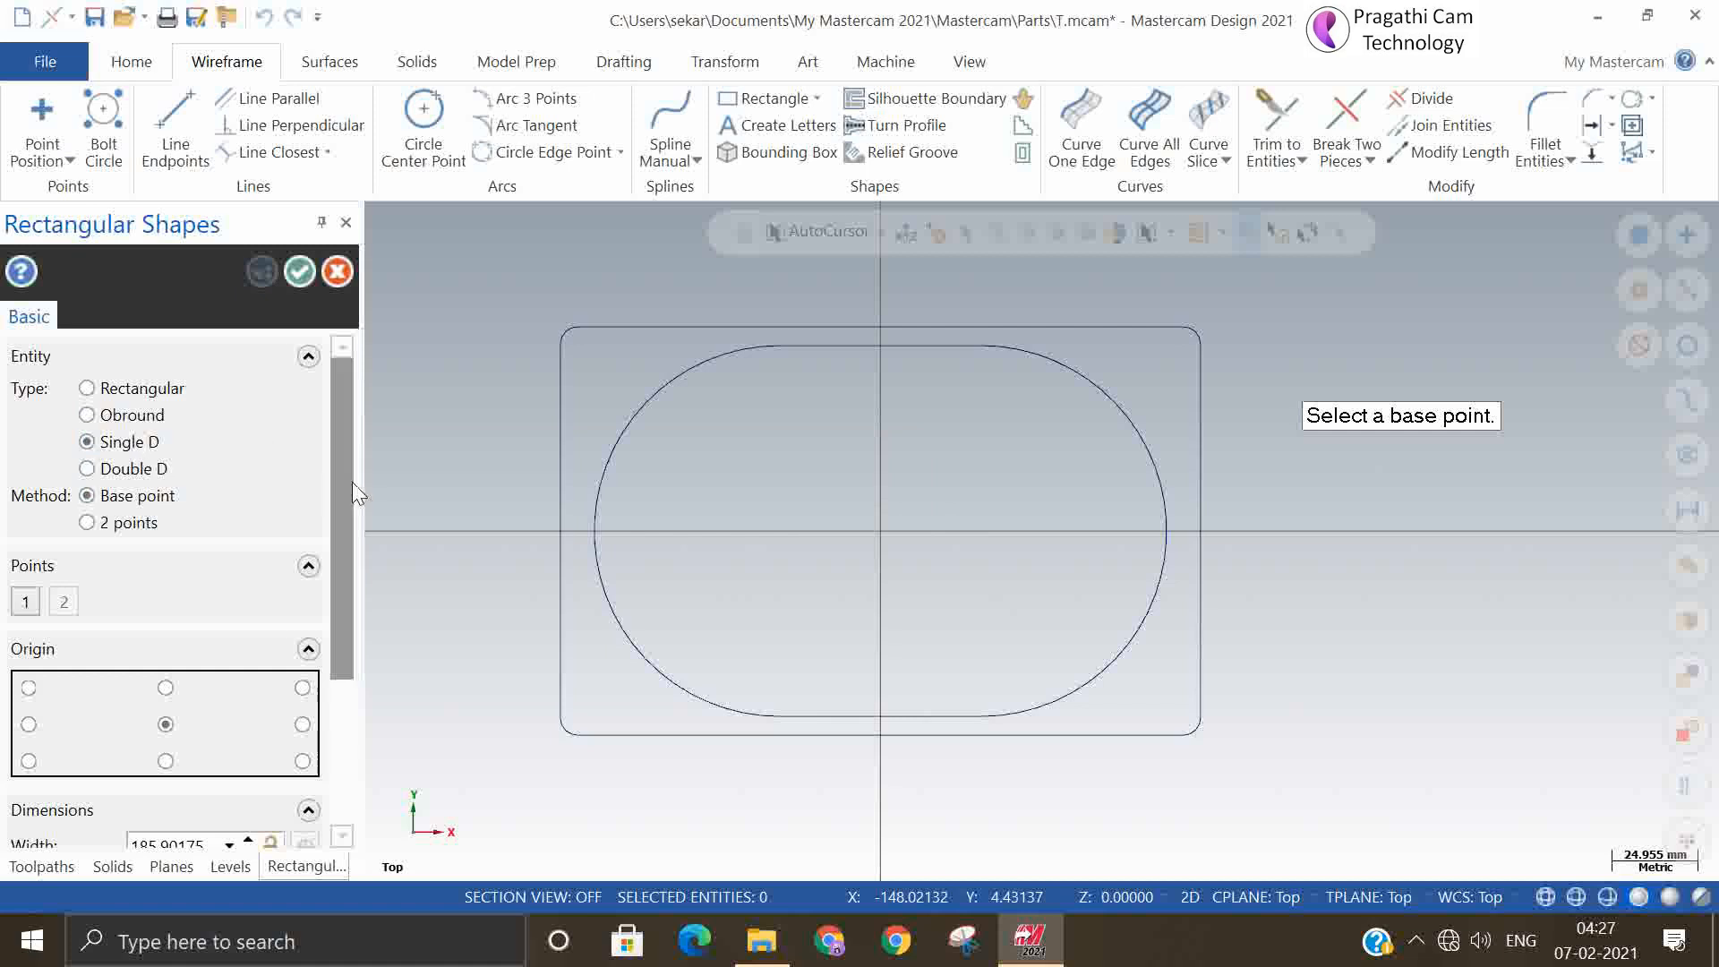
{"action": "left_click", "coordinate": [881, 532]}
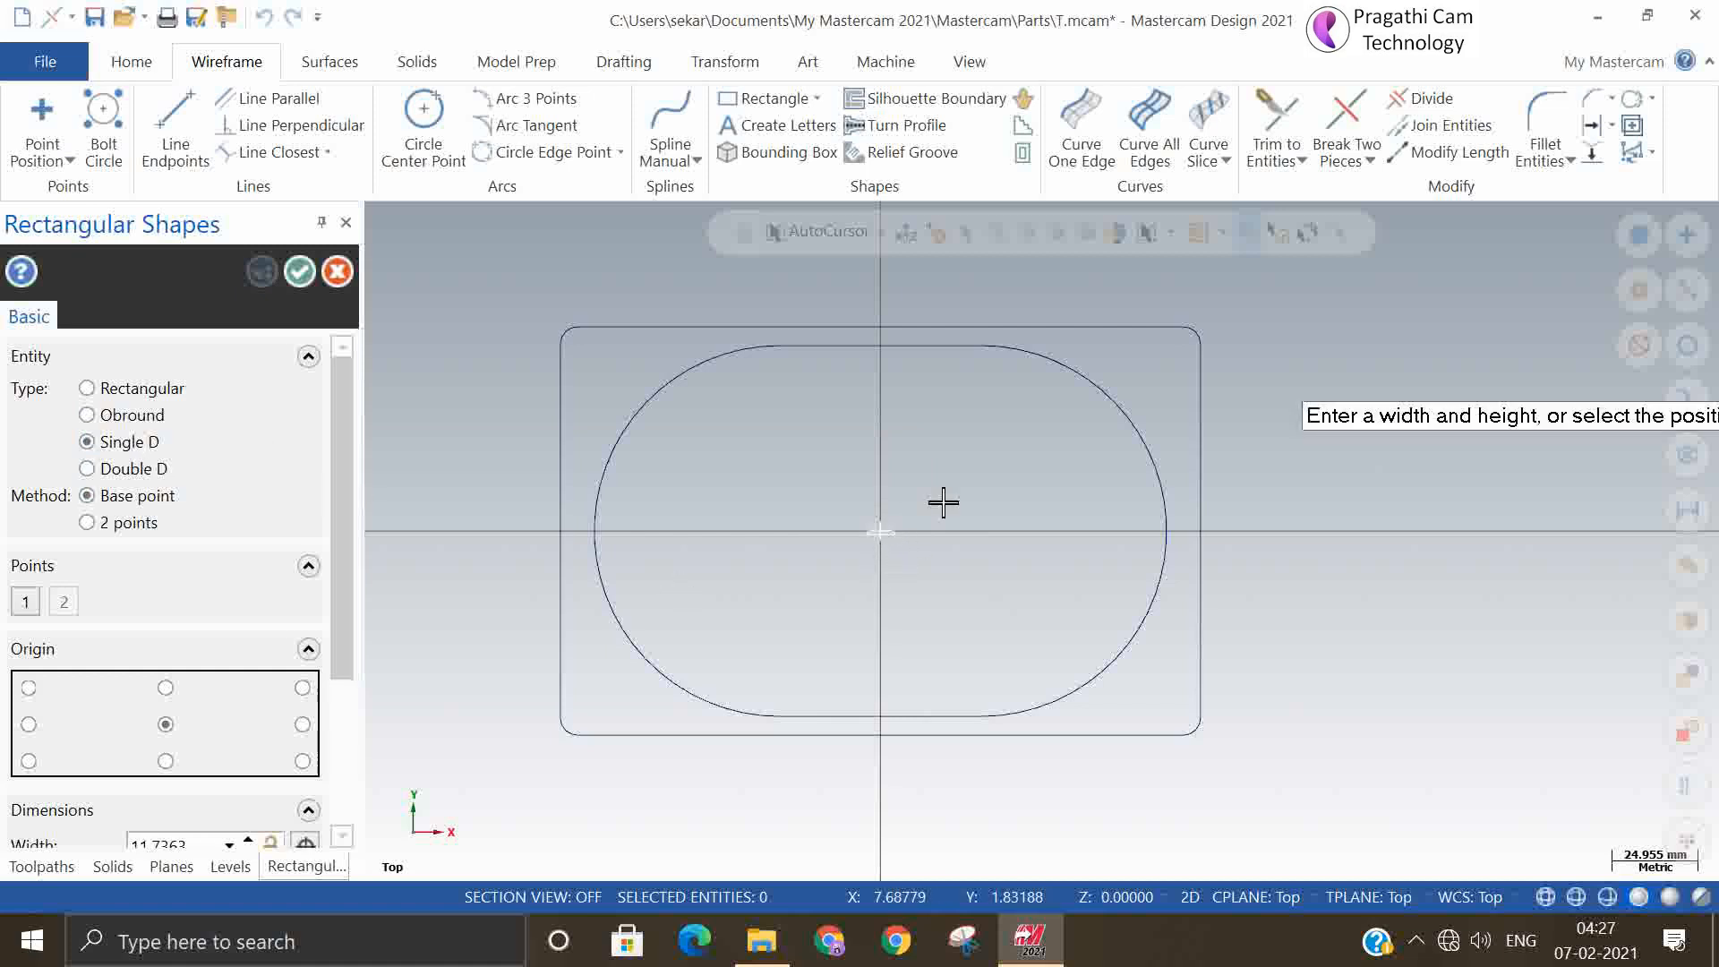
{"action": "left_click", "coordinate": [1075, 464]}
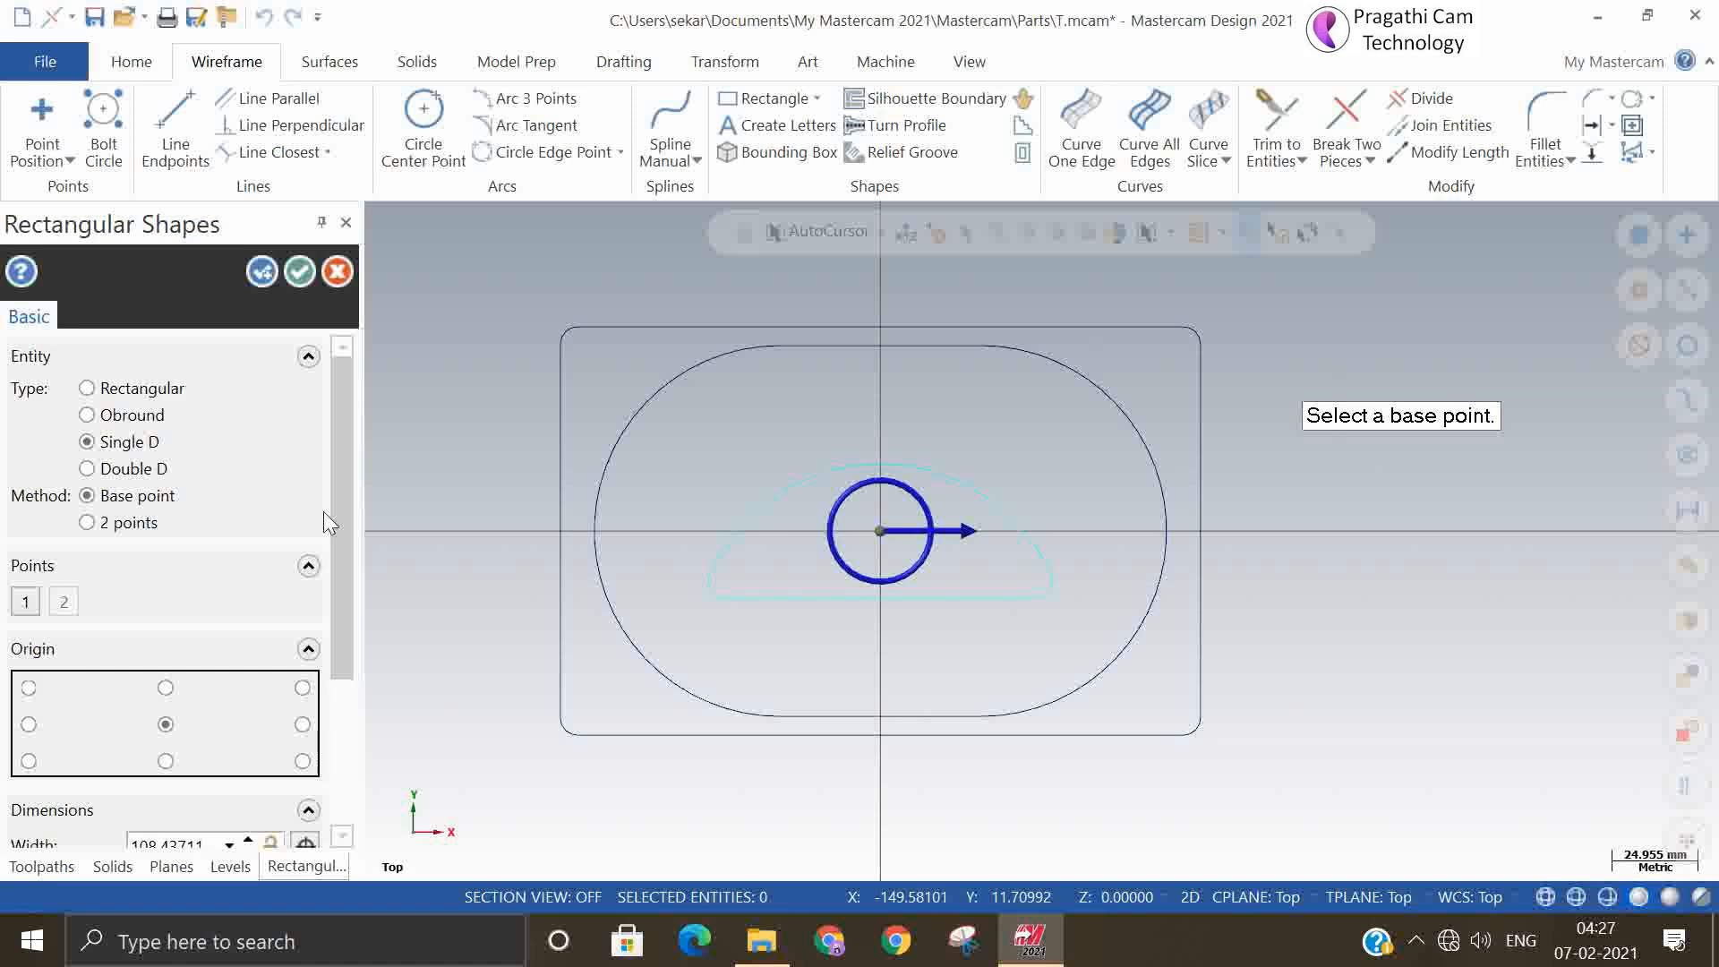
Set the Single D shape's width to 150 mm
{"action": "left_click_drag", "start_coordinate": [342, 557], "coordinate": [337, 727]}
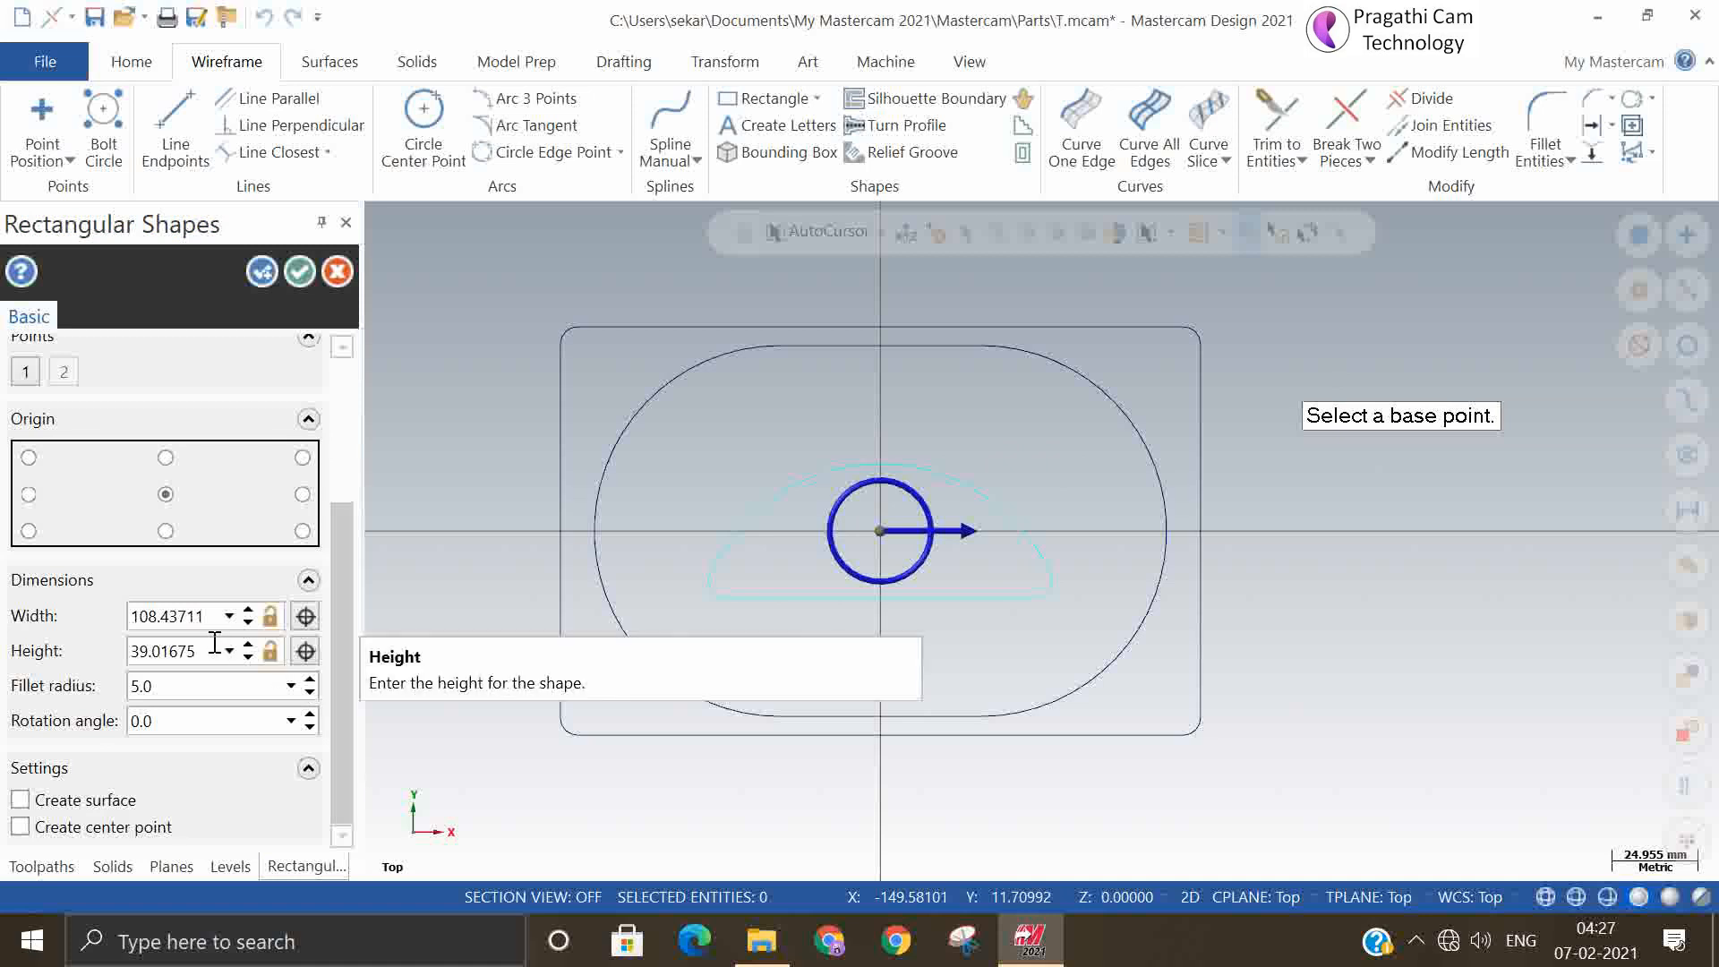
{"action": "left_click", "coordinate": [215, 616]}
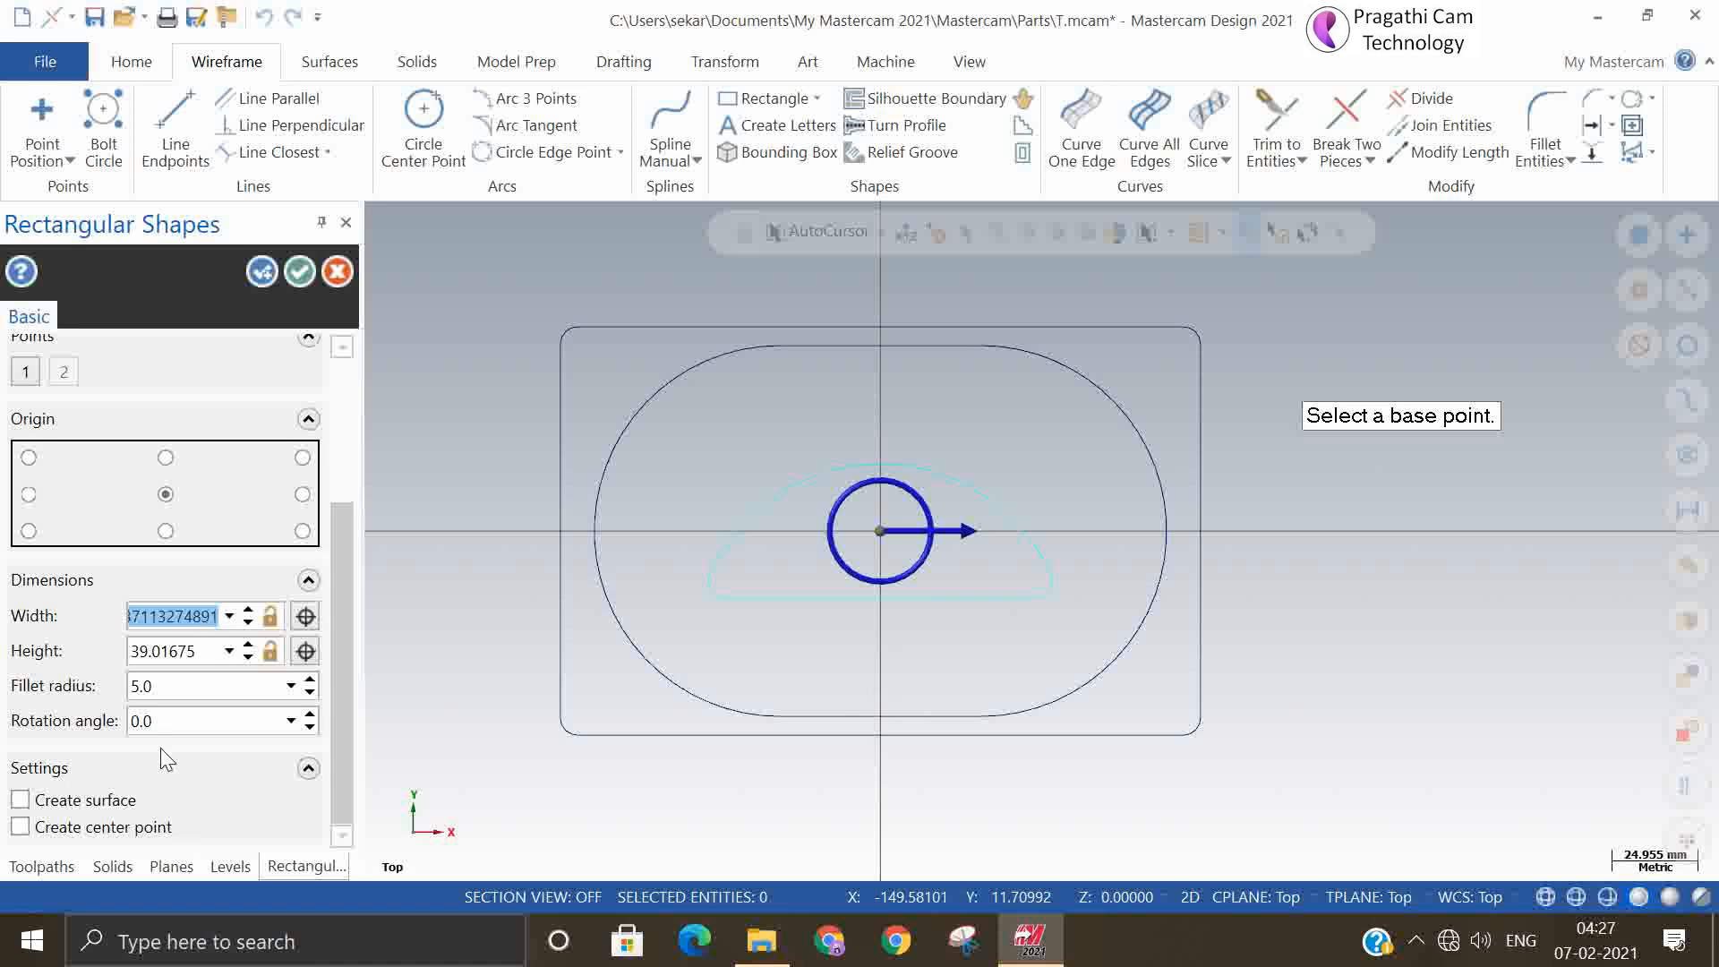
{"action": "type", "text": "150.0"}
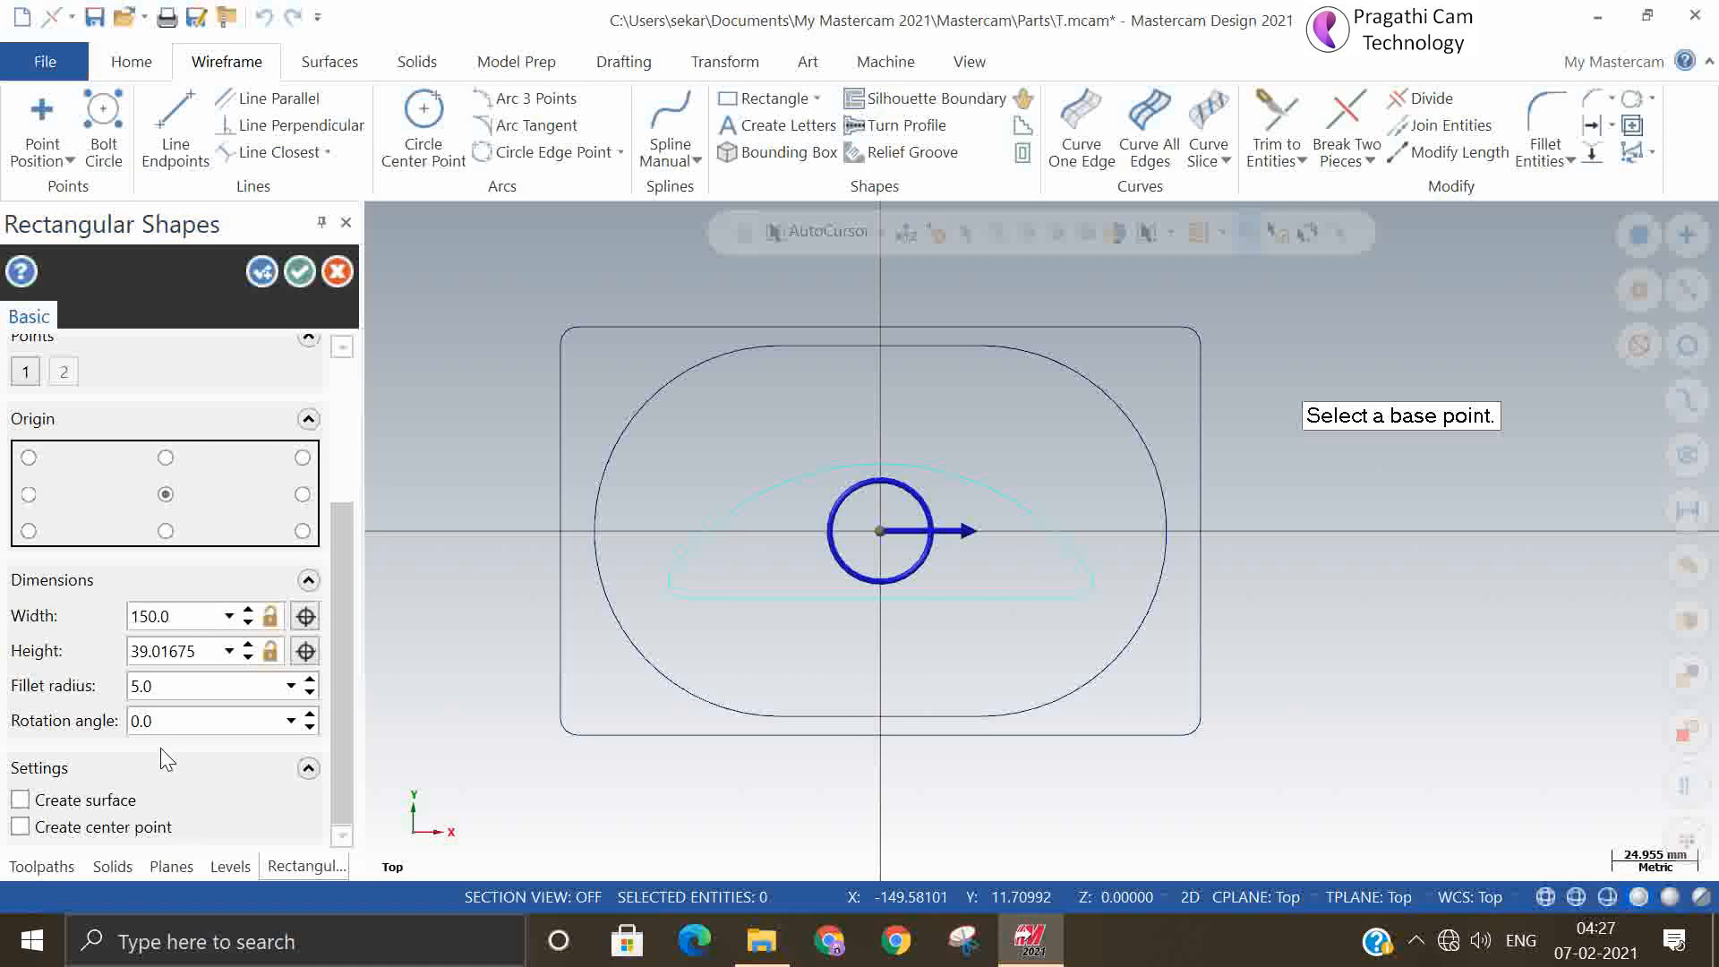
Try a fillet radius of 0 on the Single D shape, restore it to 5 mm, and accept the shape
{"action": "left_click", "coordinate": [202, 688]}
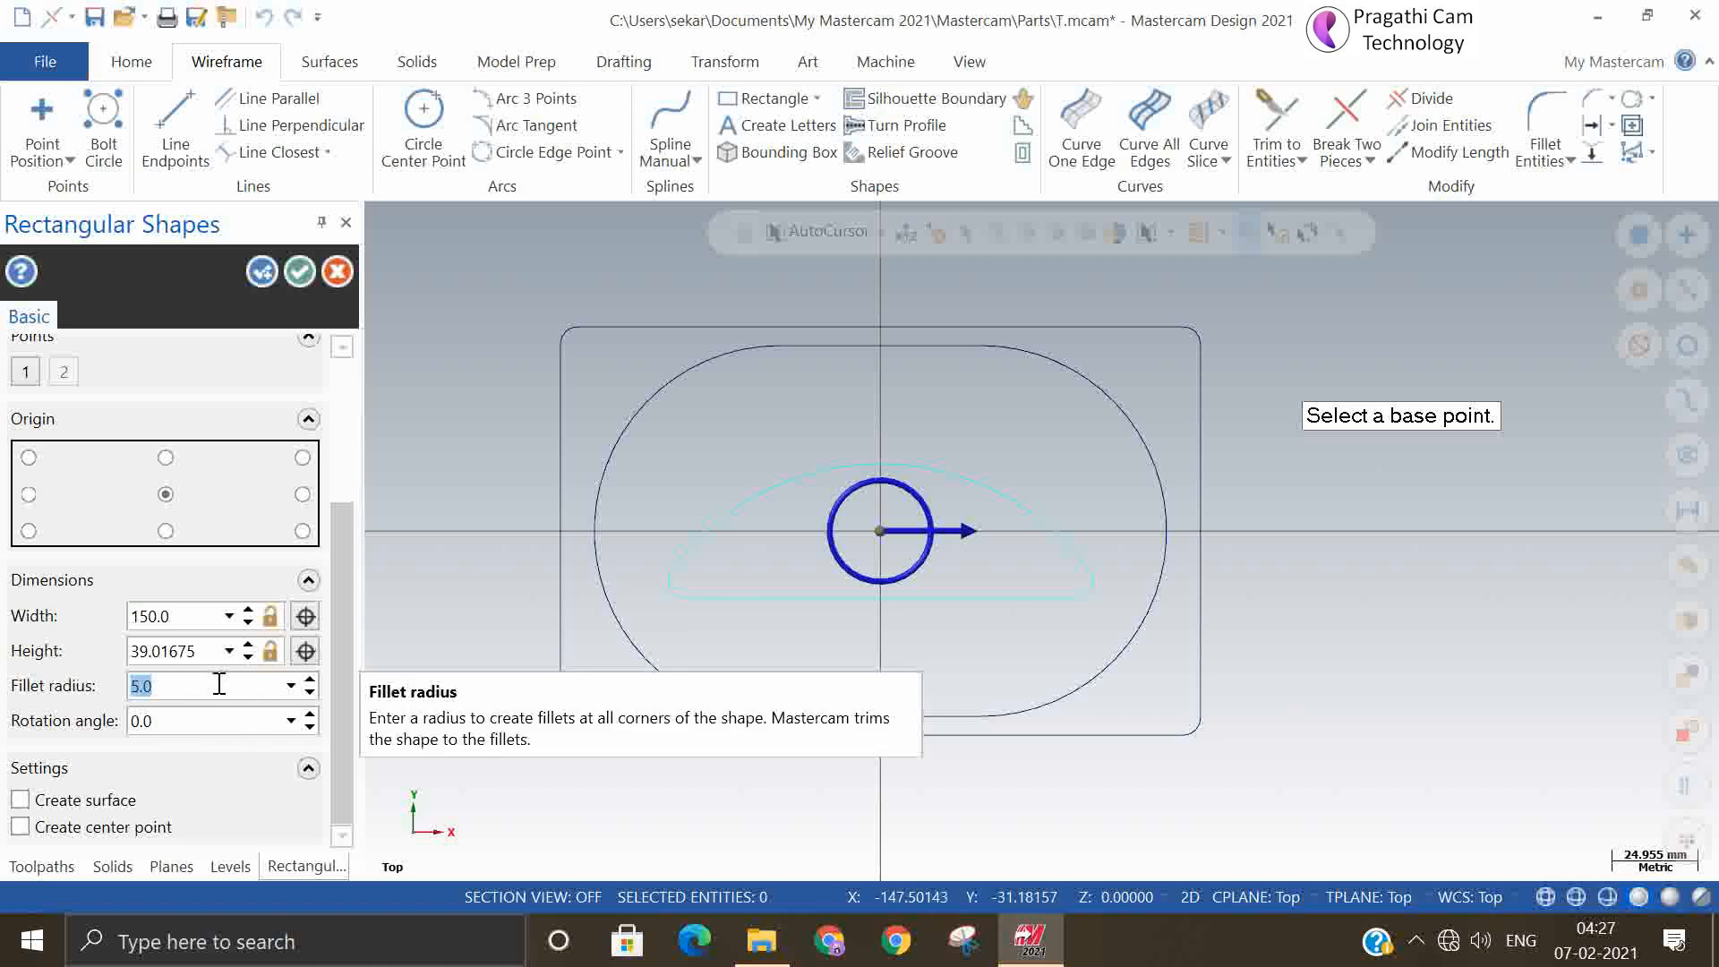
{"action": "type", "text": "0.0"}
{"action": "left_click", "coordinate": [191, 684]}
{"action": "type", "text": "5.0"}
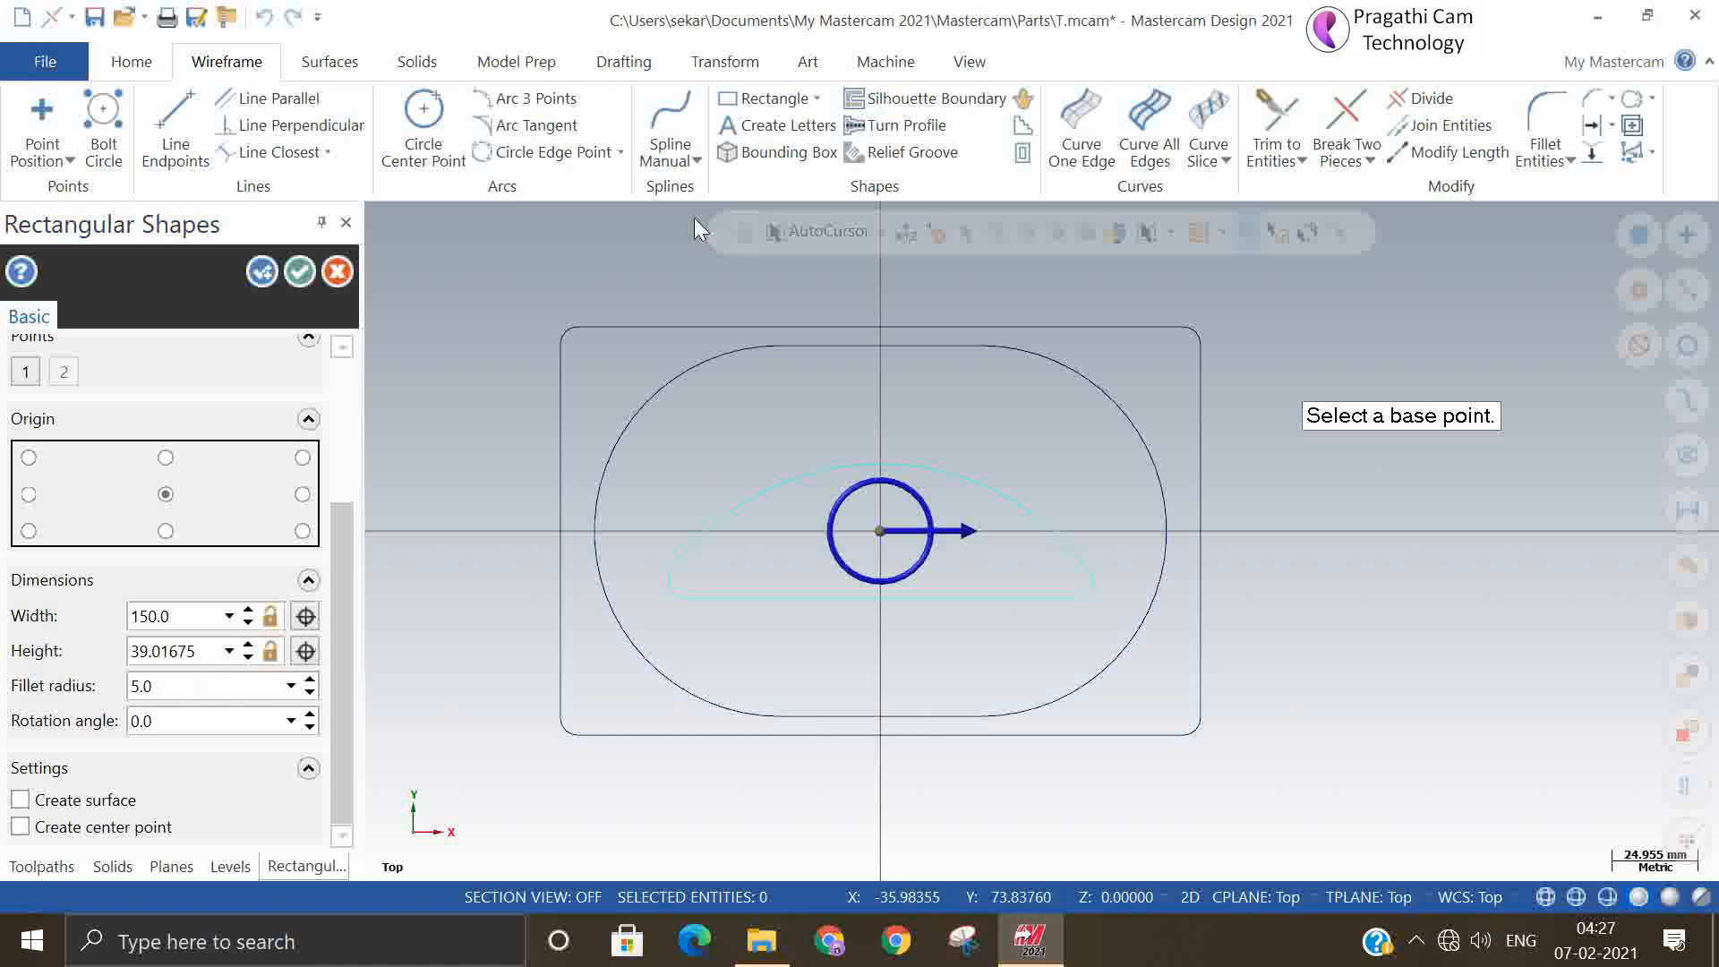
{"action": "left_click", "coordinate": [274, 265]}
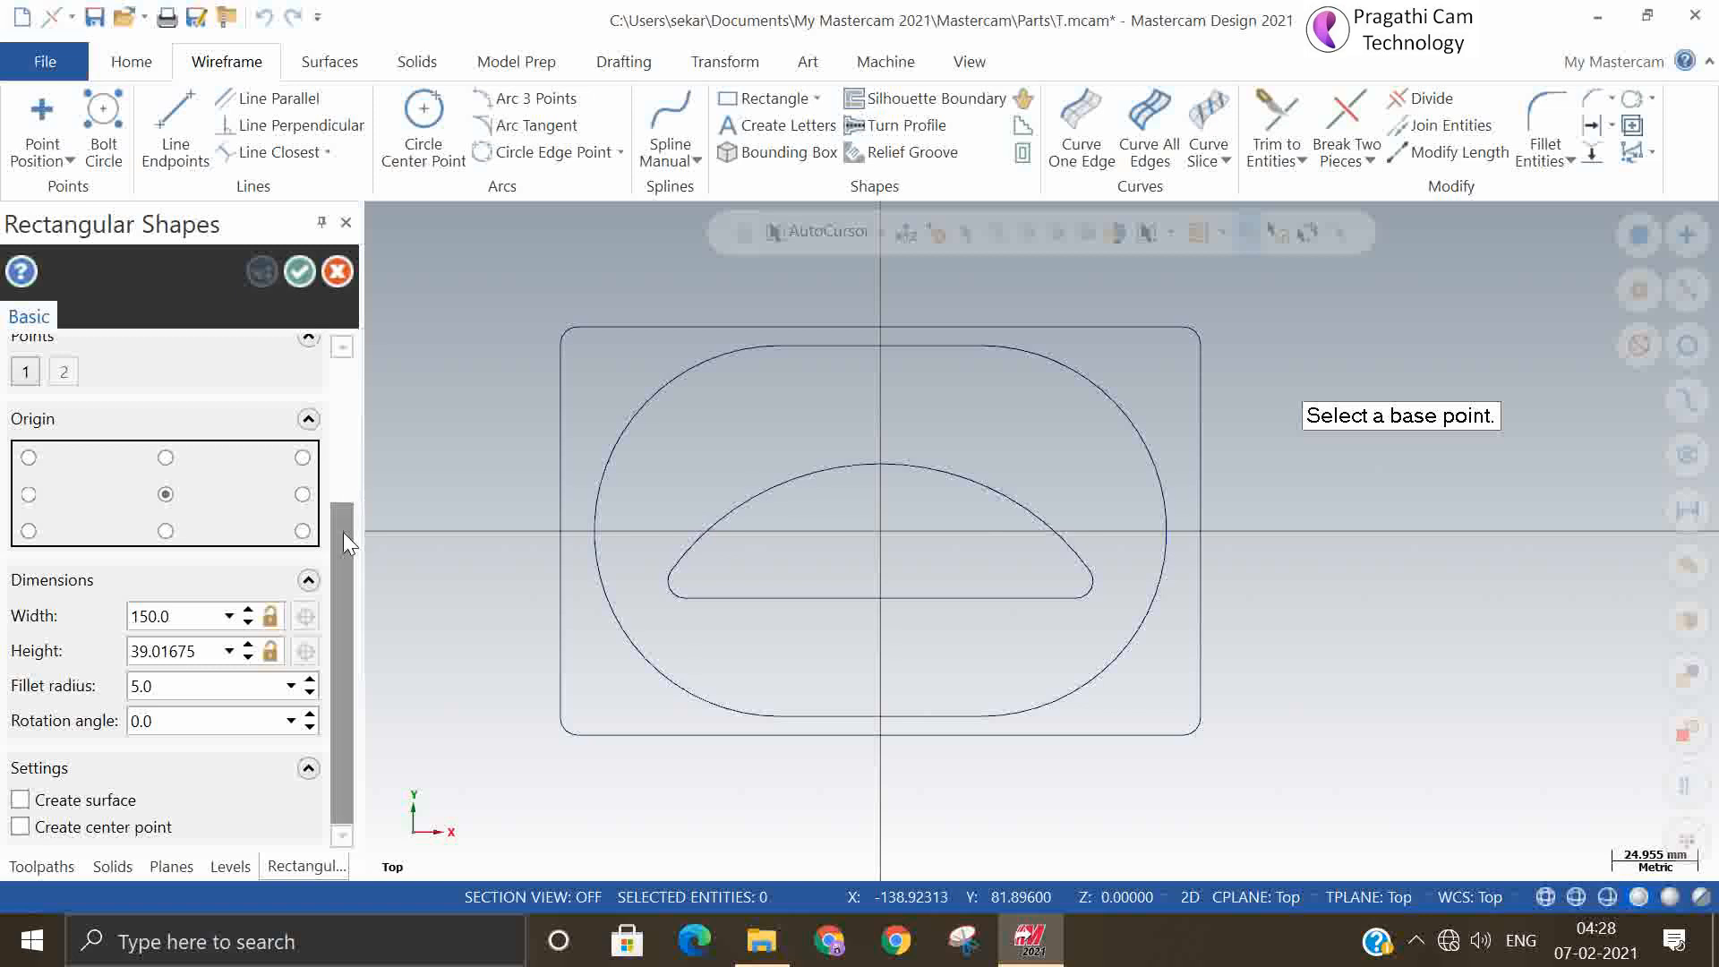
Draw a Double D shape centered at the origin, about 33 mm wide, and accept it
{"action": "left_click_drag", "start_coordinate": [342, 532], "coordinate": [356, 372]}
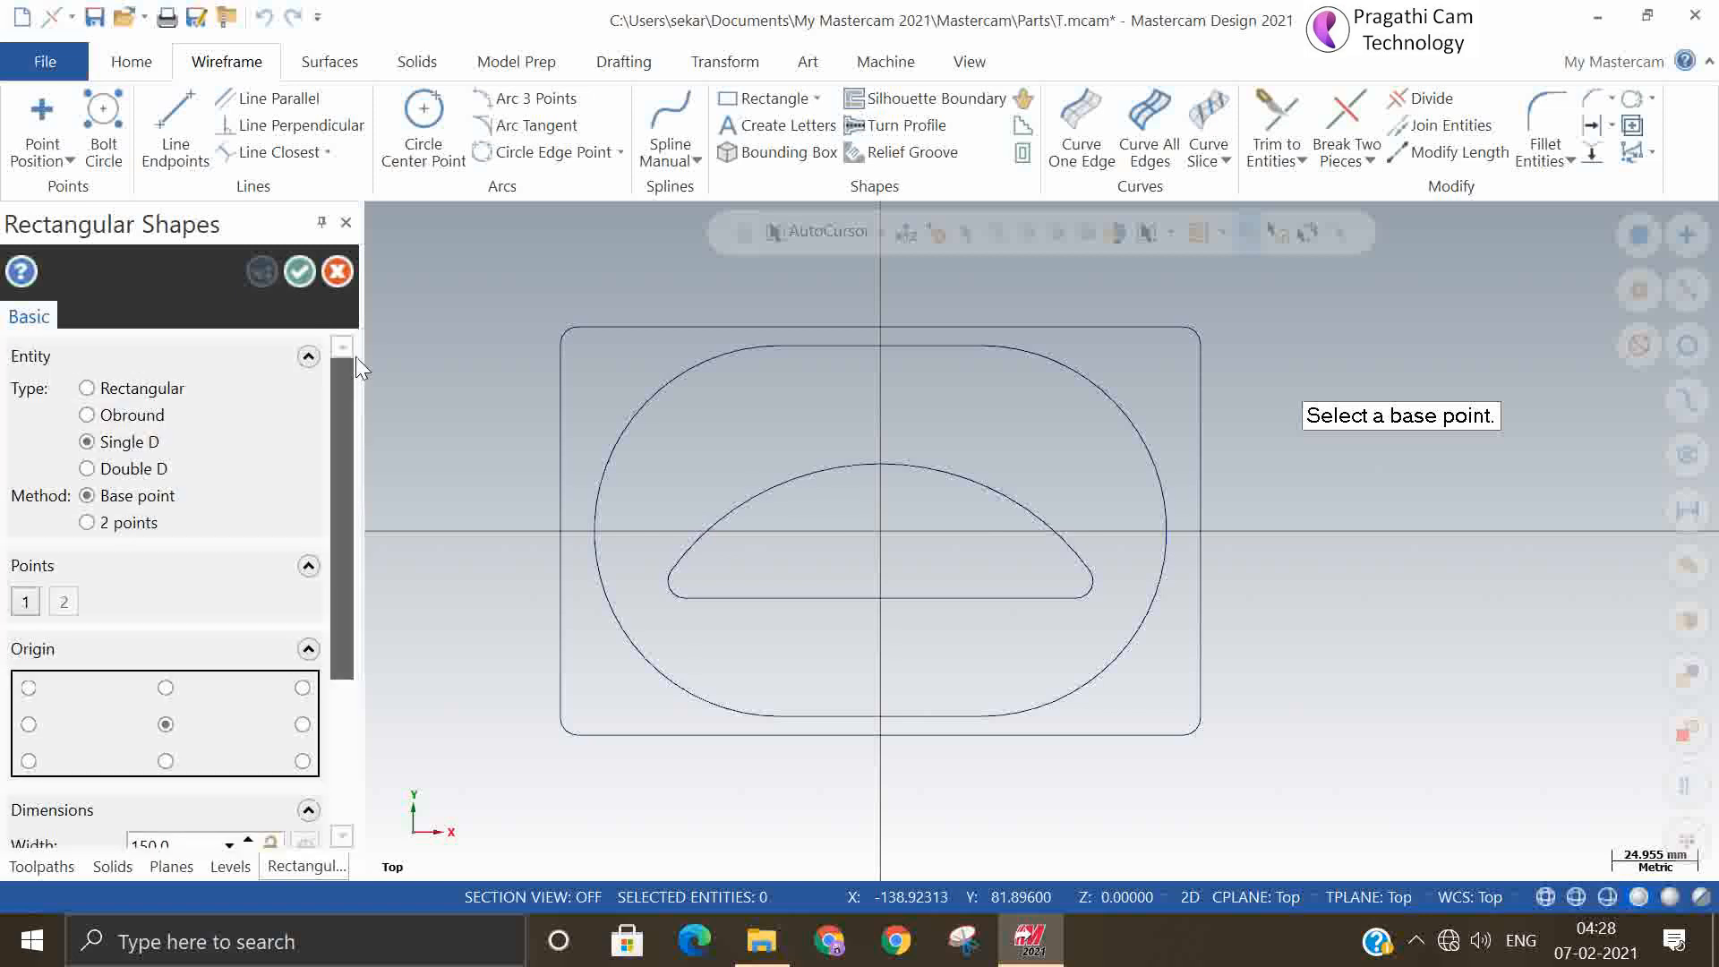
{"action": "left_click", "coordinate": [96, 468]}
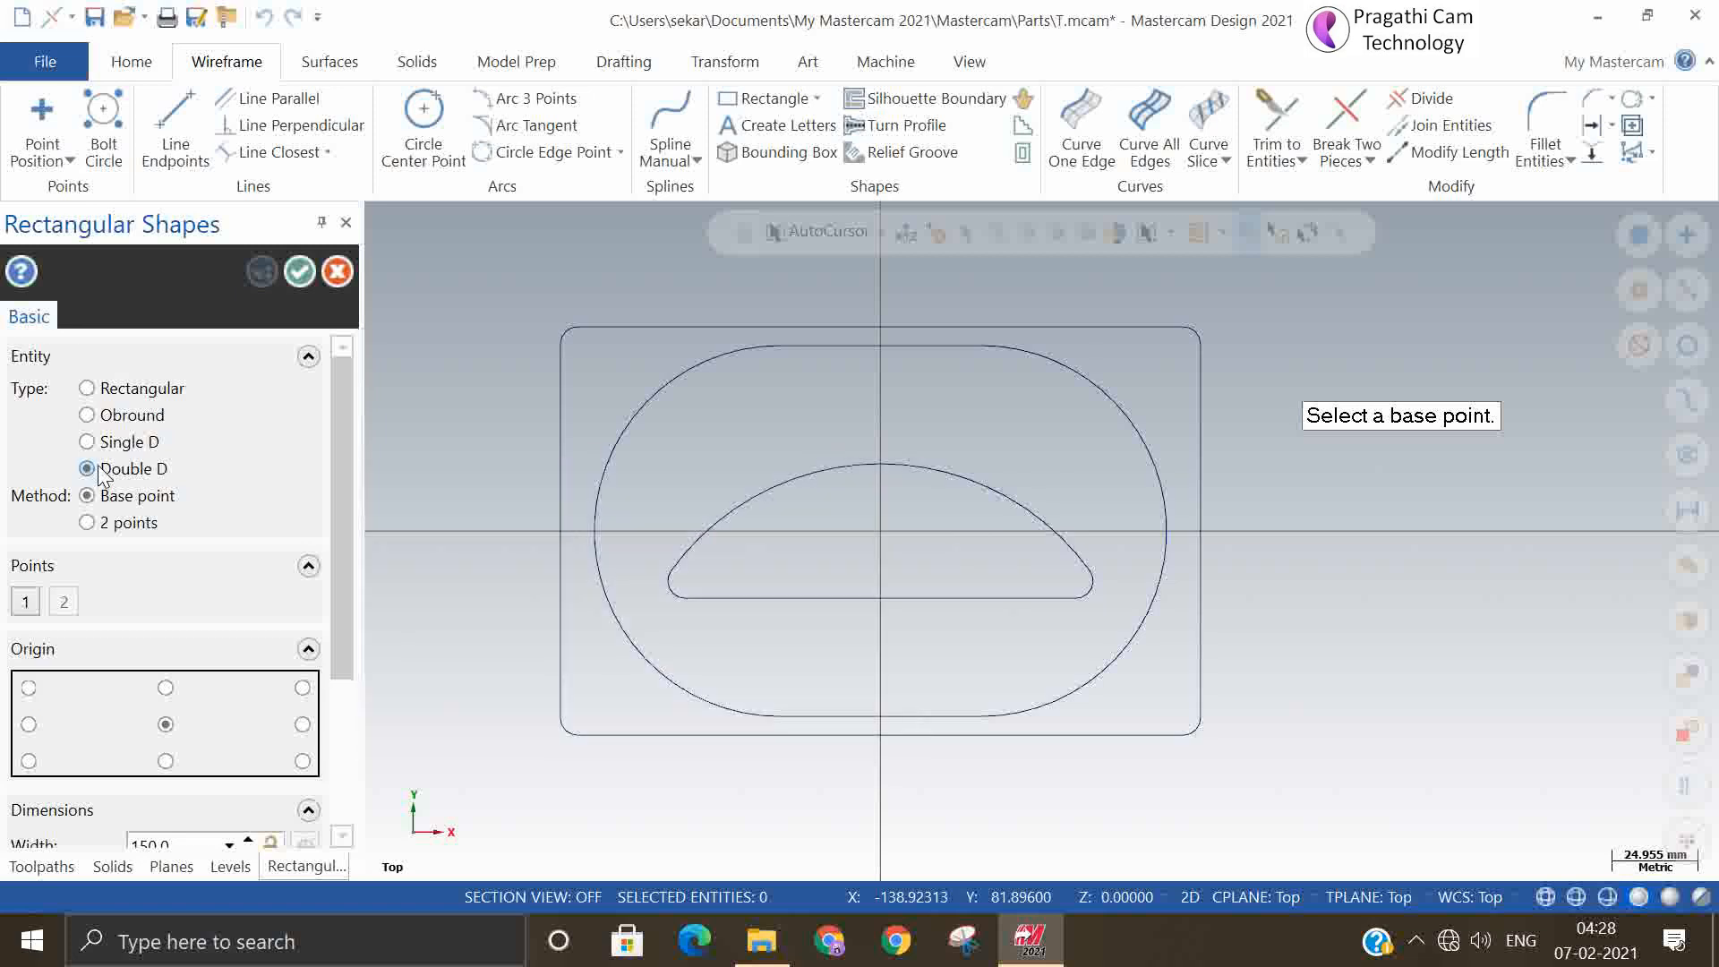
{"action": "left_click", "coordinate": [875, 532]}
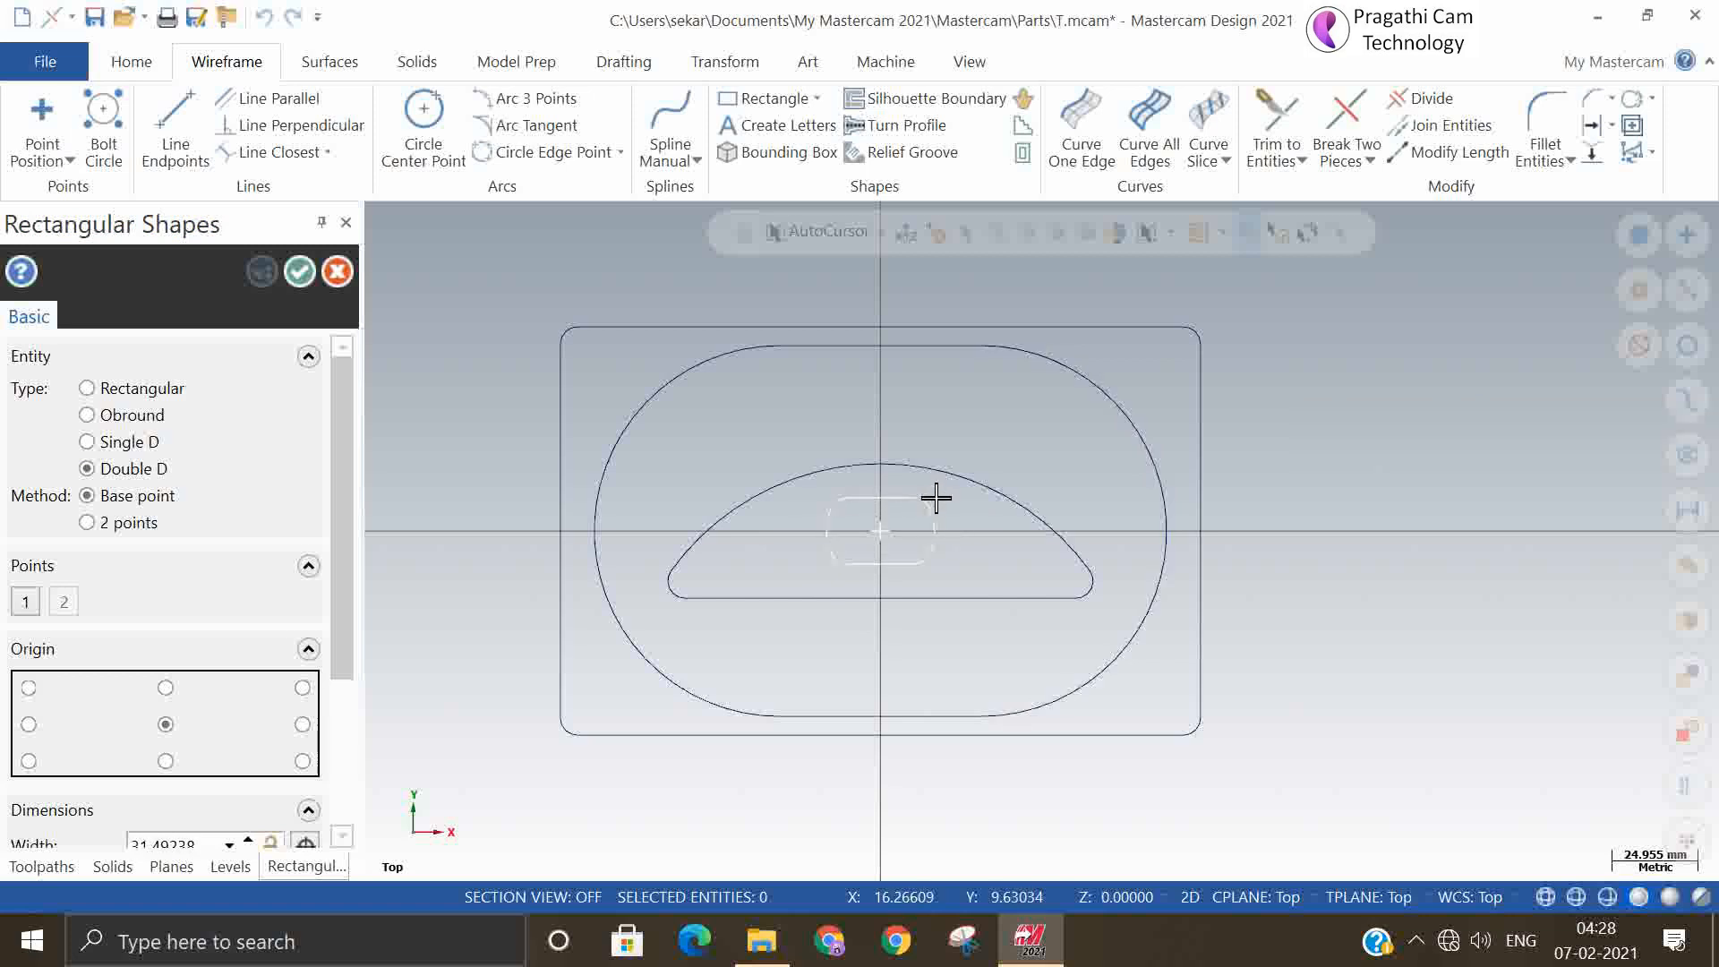
{"action": "left_click", "coordinate": [935, 538]}
{"action": "left_click", "coordinate": [265, 275]}
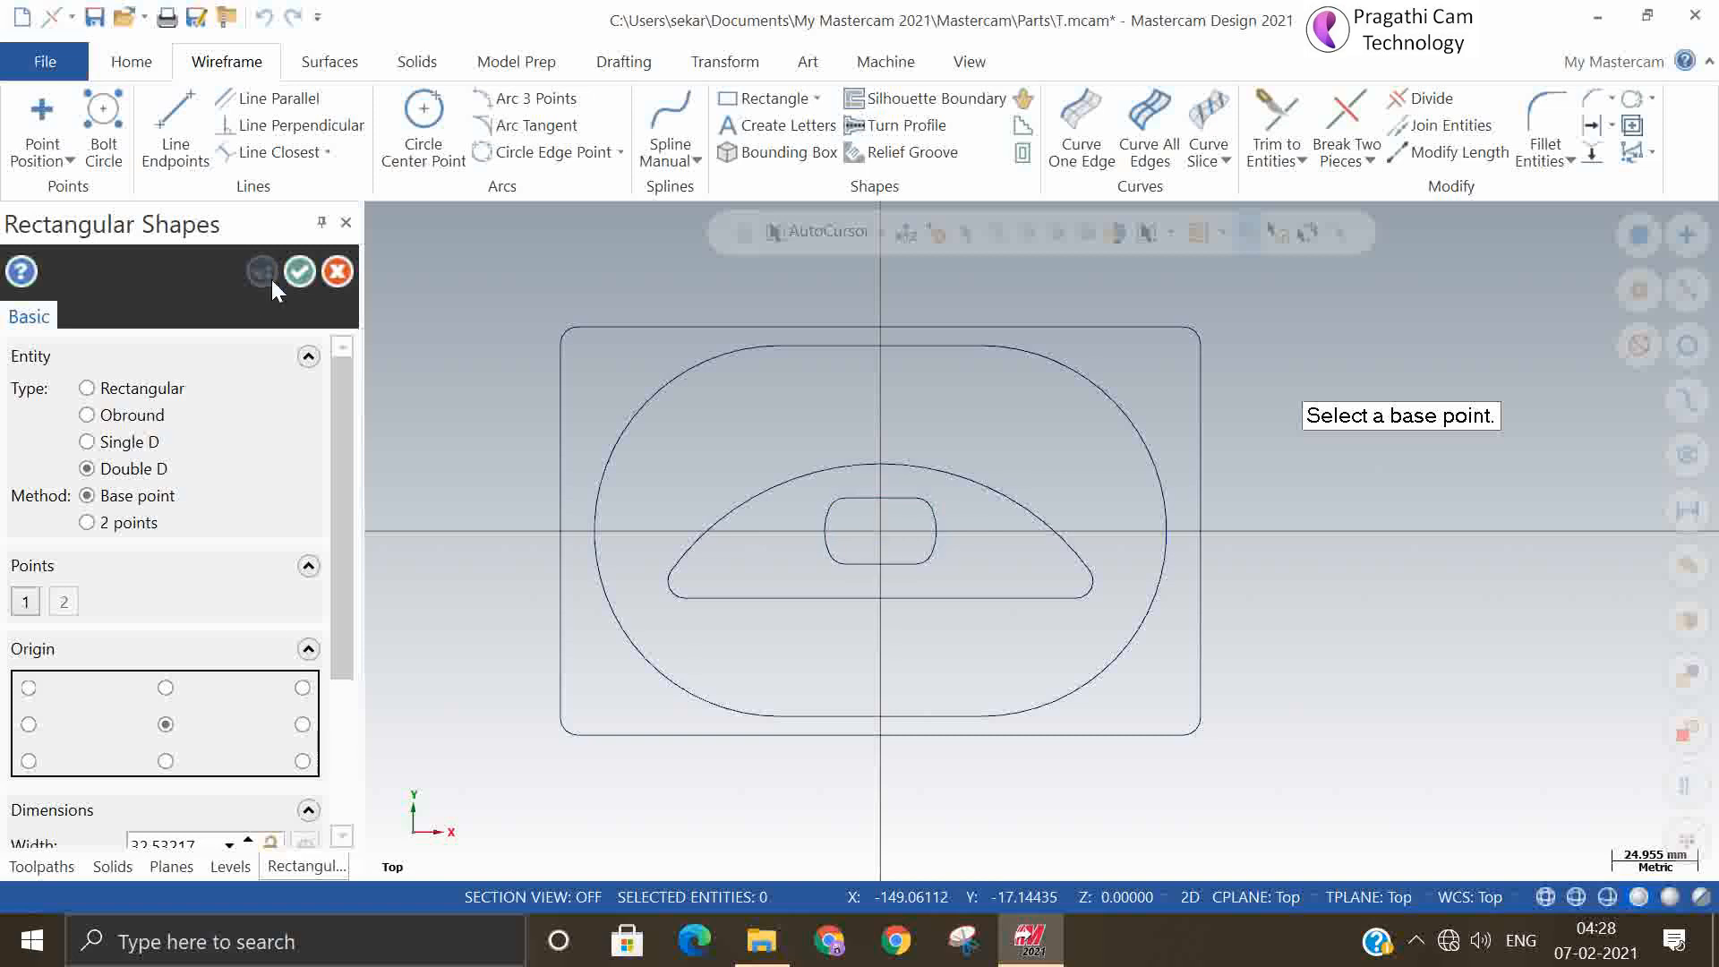
Examine the Double D shape's curved ends and rounded corners inside the other shapes, and leave the Rectangular Shapes command
{"action": "scroll", "coordinate": [941, 523], "scroll_direction": "up", "scroll_amount": 3}
{"action": "scroll", "coordinate": [1000, 537], "scroll_direction": "up", "scroll_amount": 1}
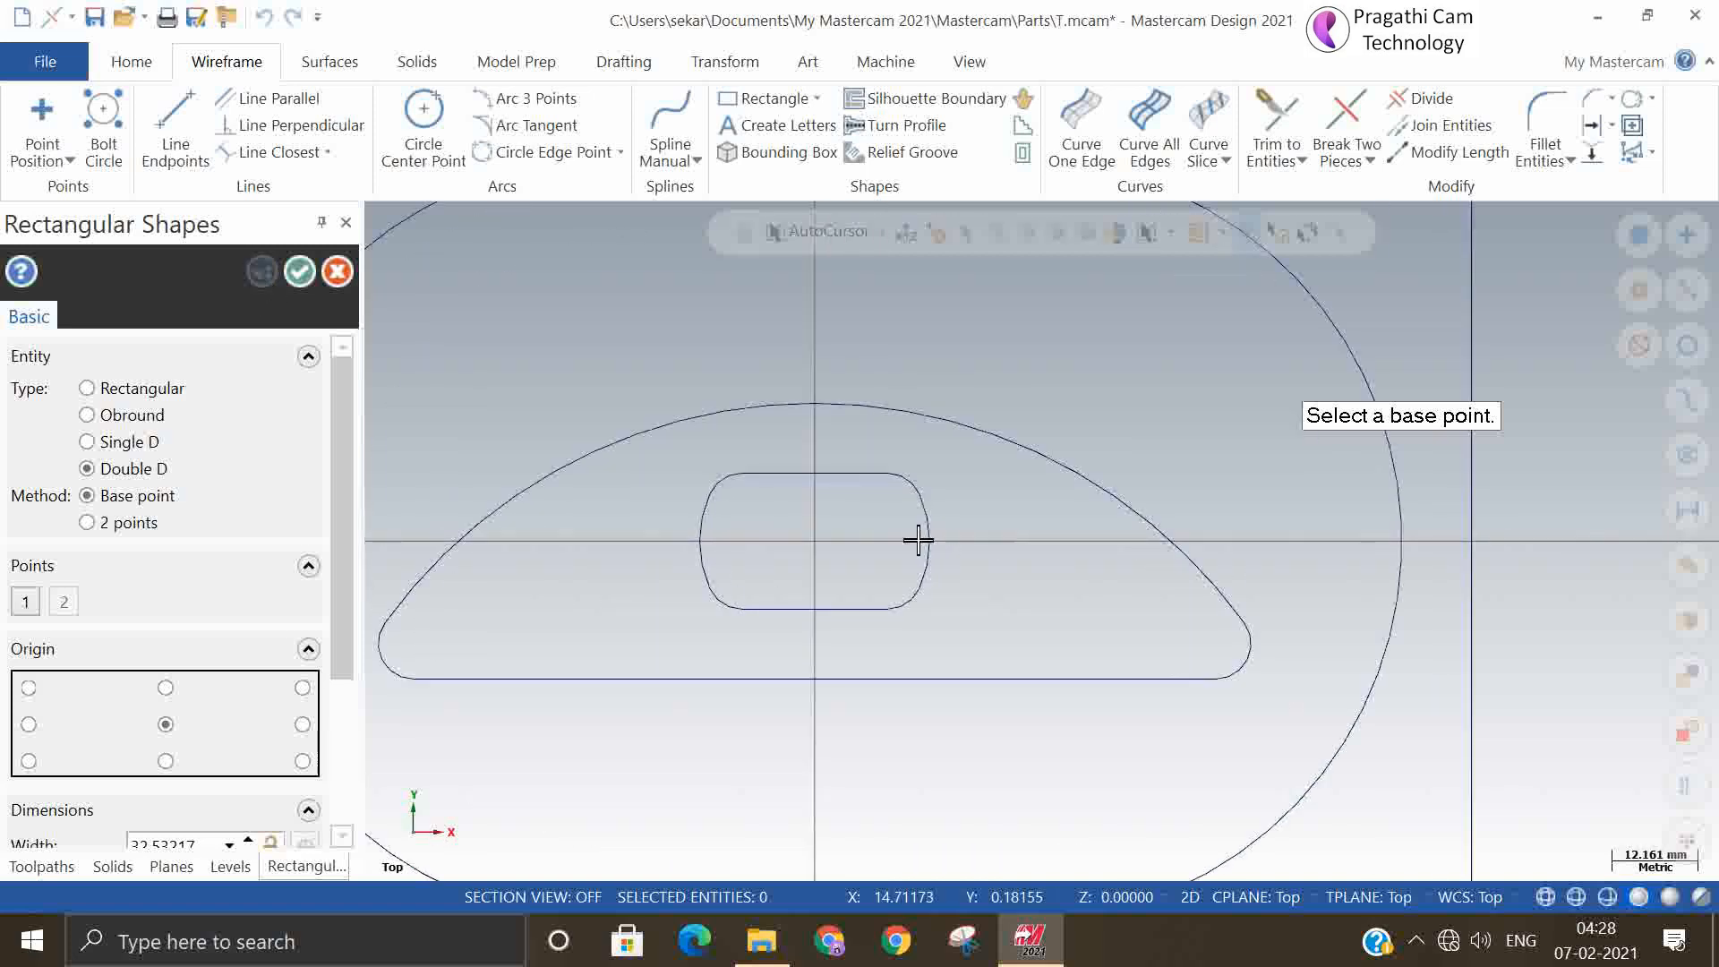
{"action": "left_click", "coordinate": [925, 537]}
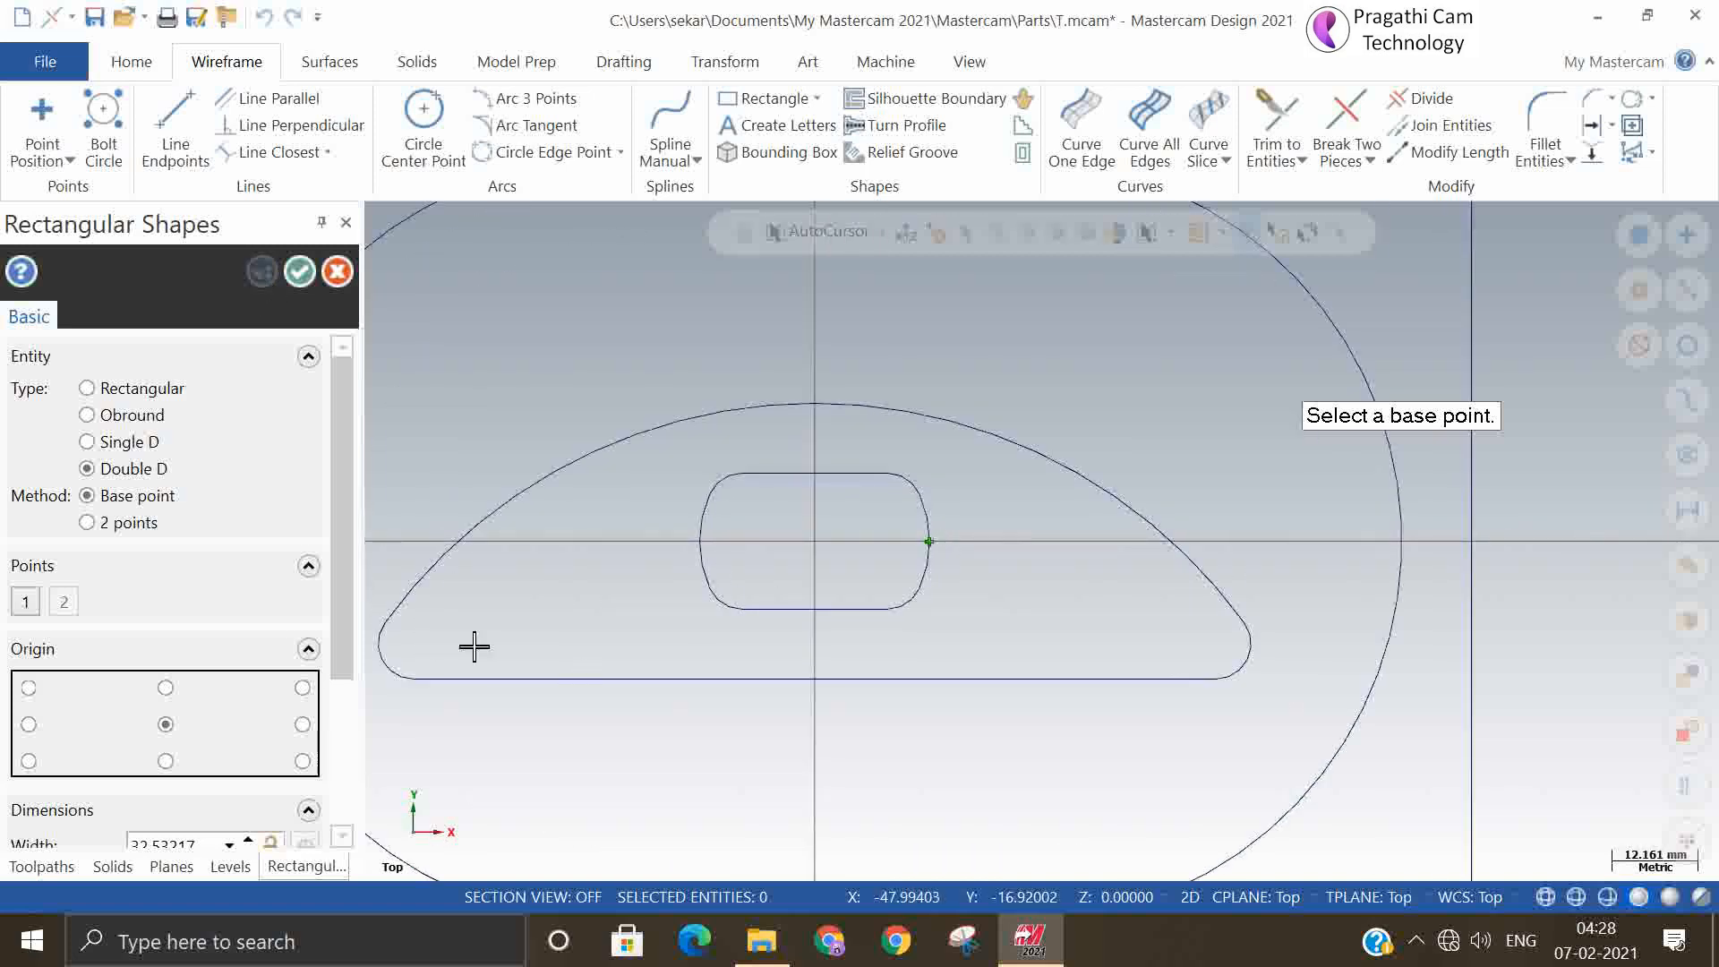
{"action": "scroll", "coordinate": [1027, 622], "scroll_direction": "down", "scroll_amount": 4}
{"action": "scroll", "coordinate": [1027, 621], "scroll_direction": "down", "scroll_amount": 3}
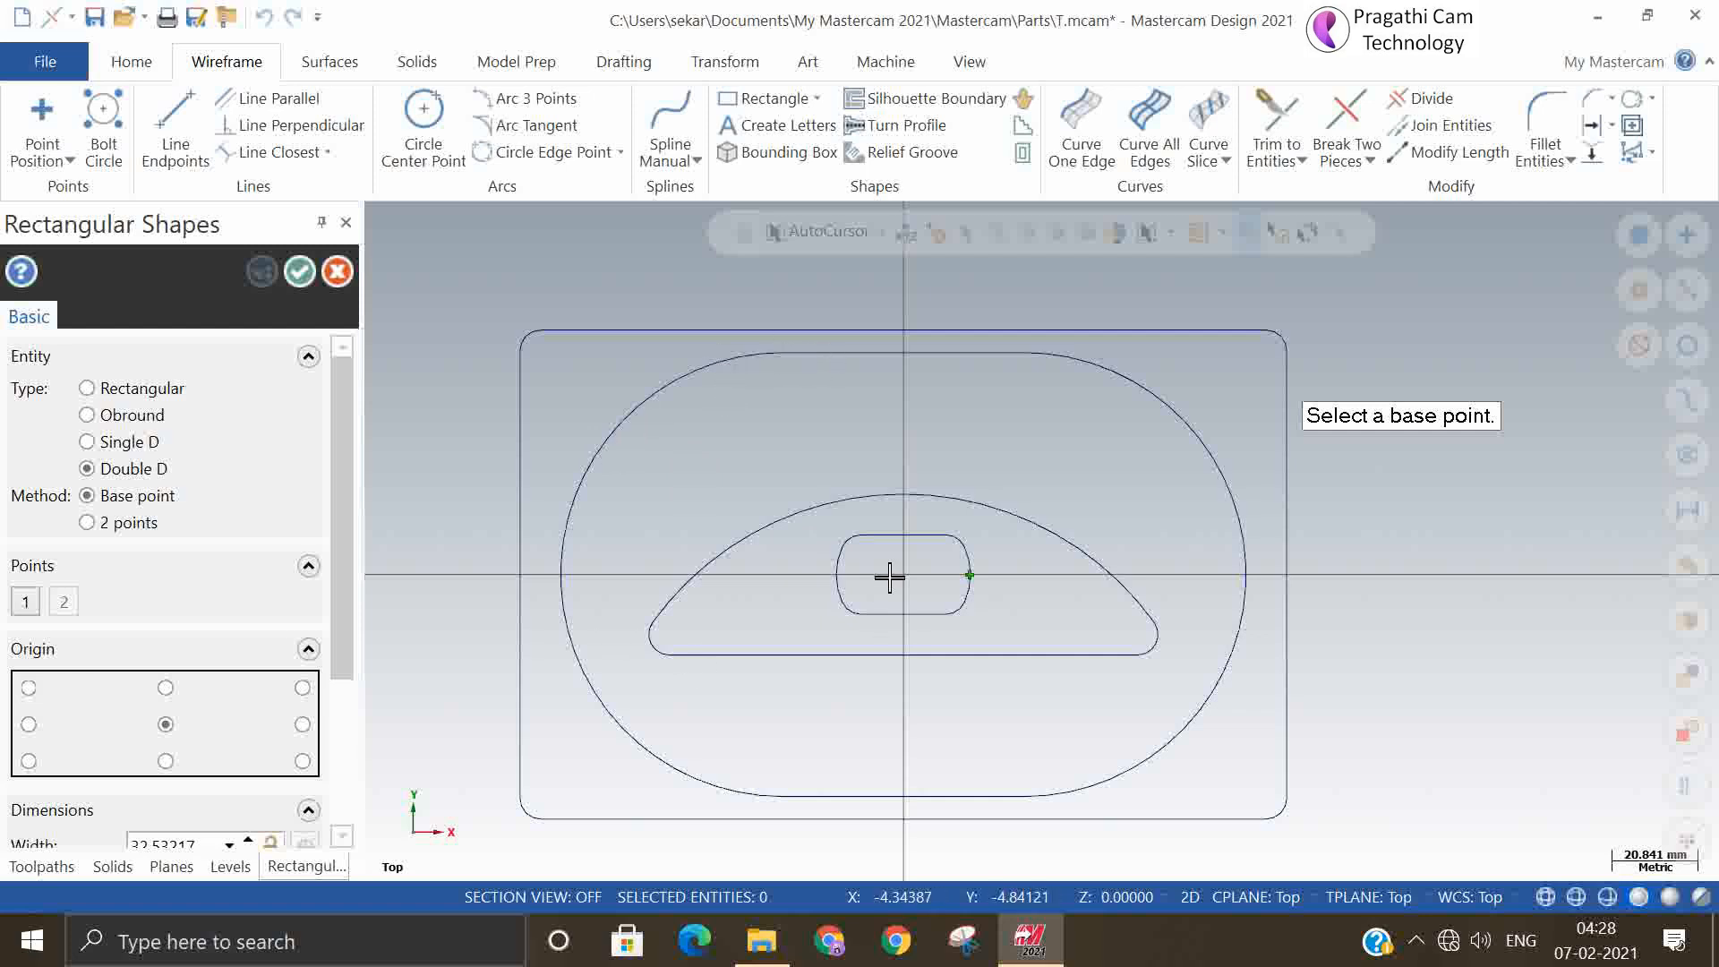
{"action": "scroll", "coordinate": [873, 570], "scroll_direction": "up", "scroll_amount": 4}
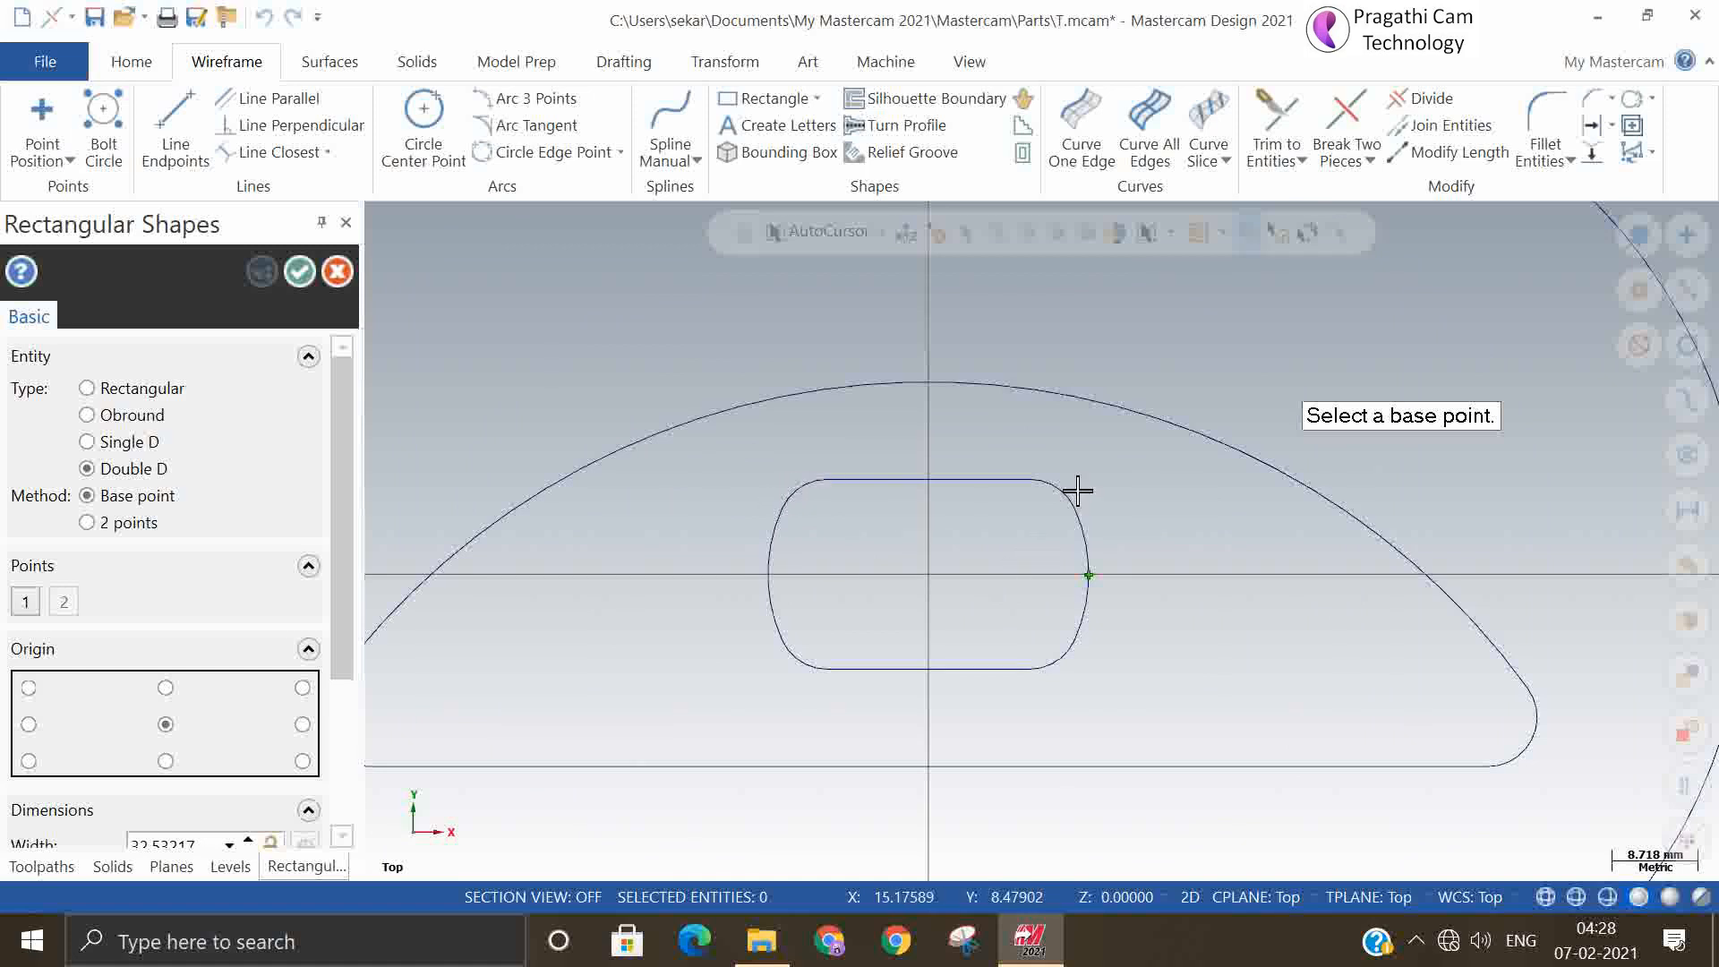
{"action": "scroll", "coordinate": [721, 614], "scroll_direction": "down", "scroll_amount": 1}
{"action": "scroll", "coordinate": [729, 614], "scroll_direction": "down", "scroll_amount": 2}
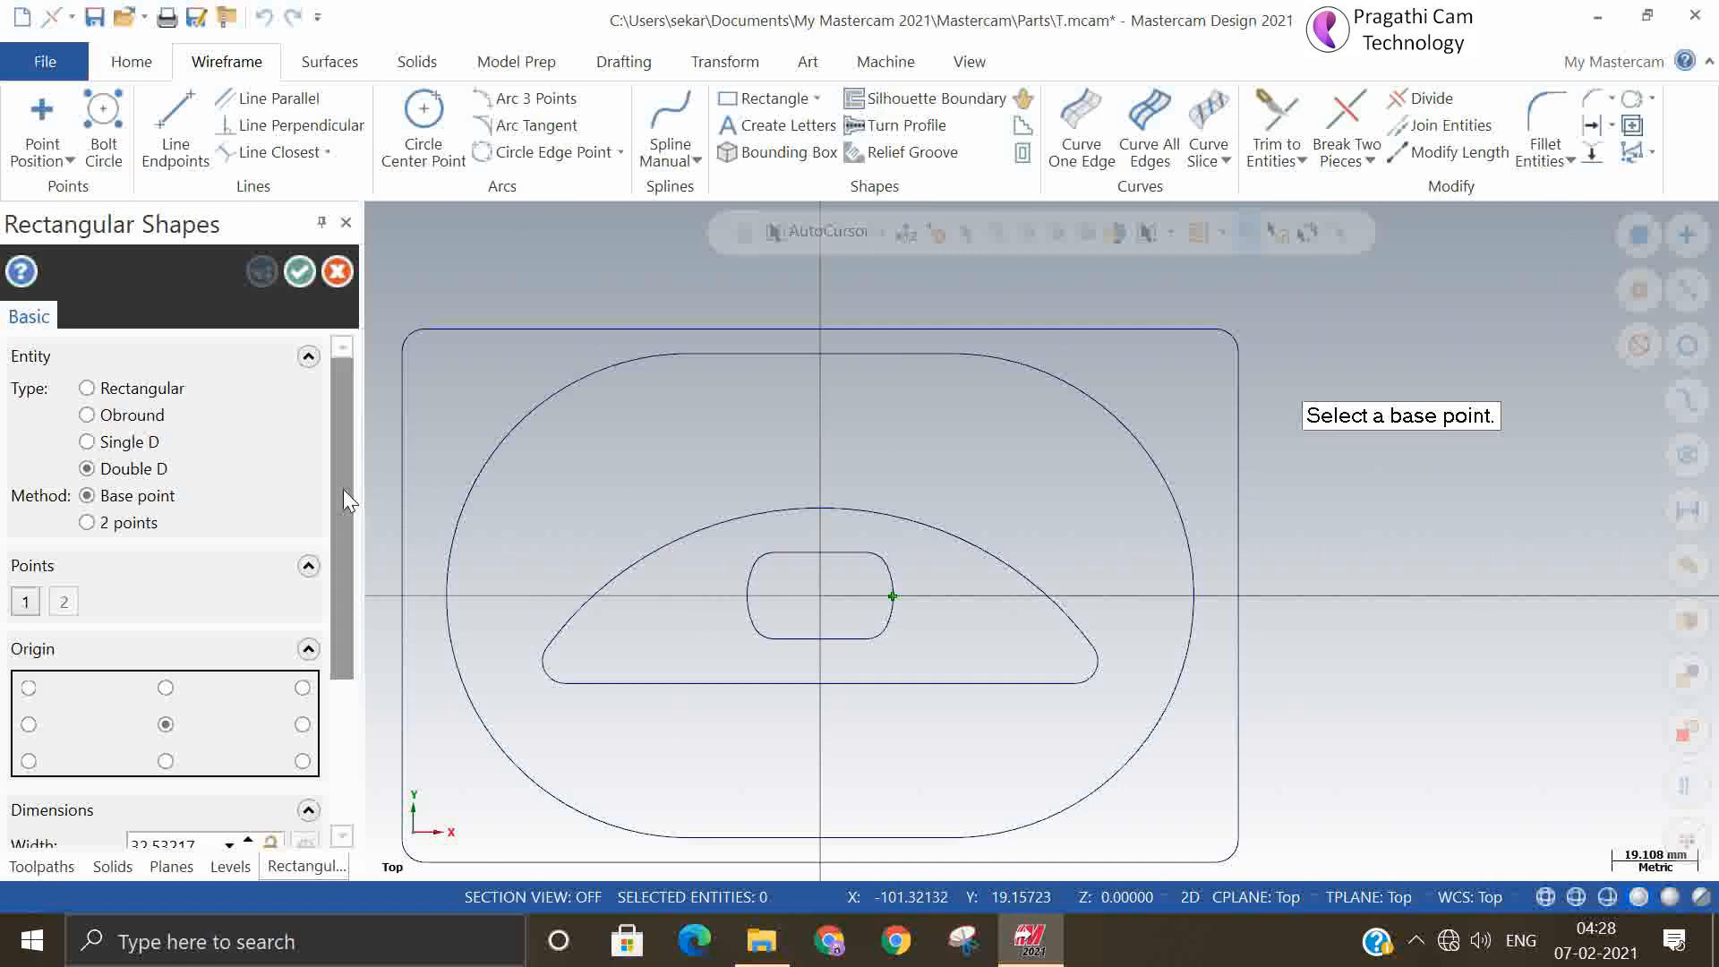
{"action": "left_click_drag", "start_coordinate": [342, 489], "coordinate": [331, 453]}
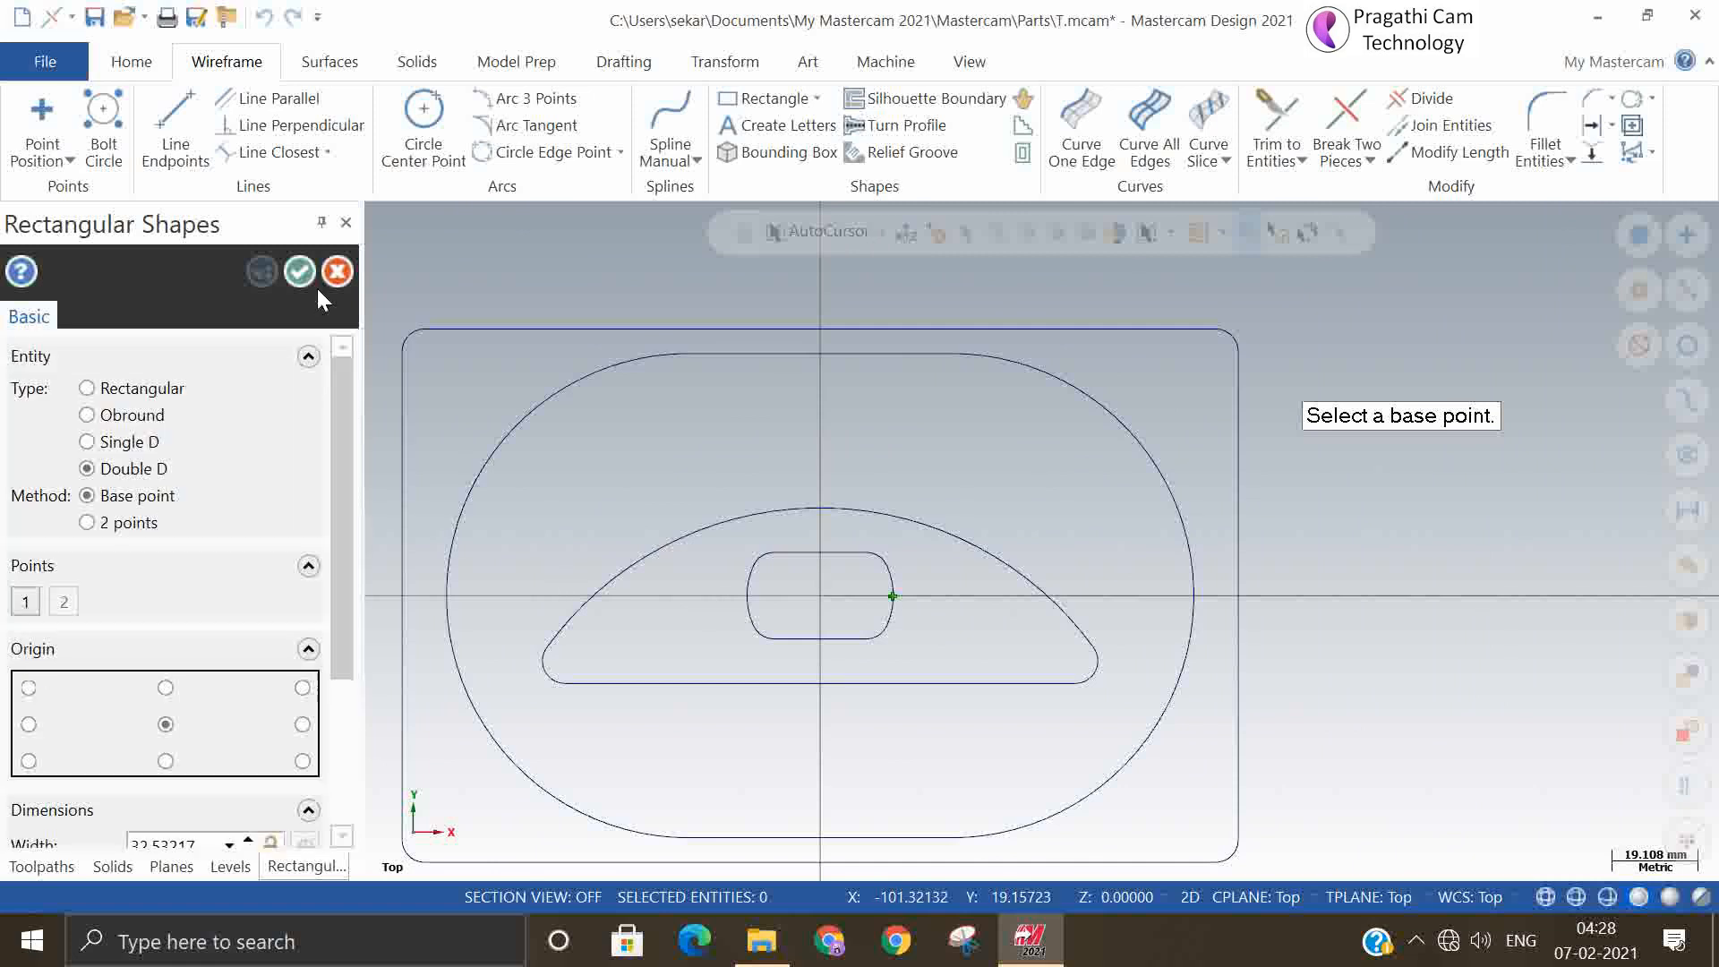
{"action": "left_click", "coordinate": [338, 274]}
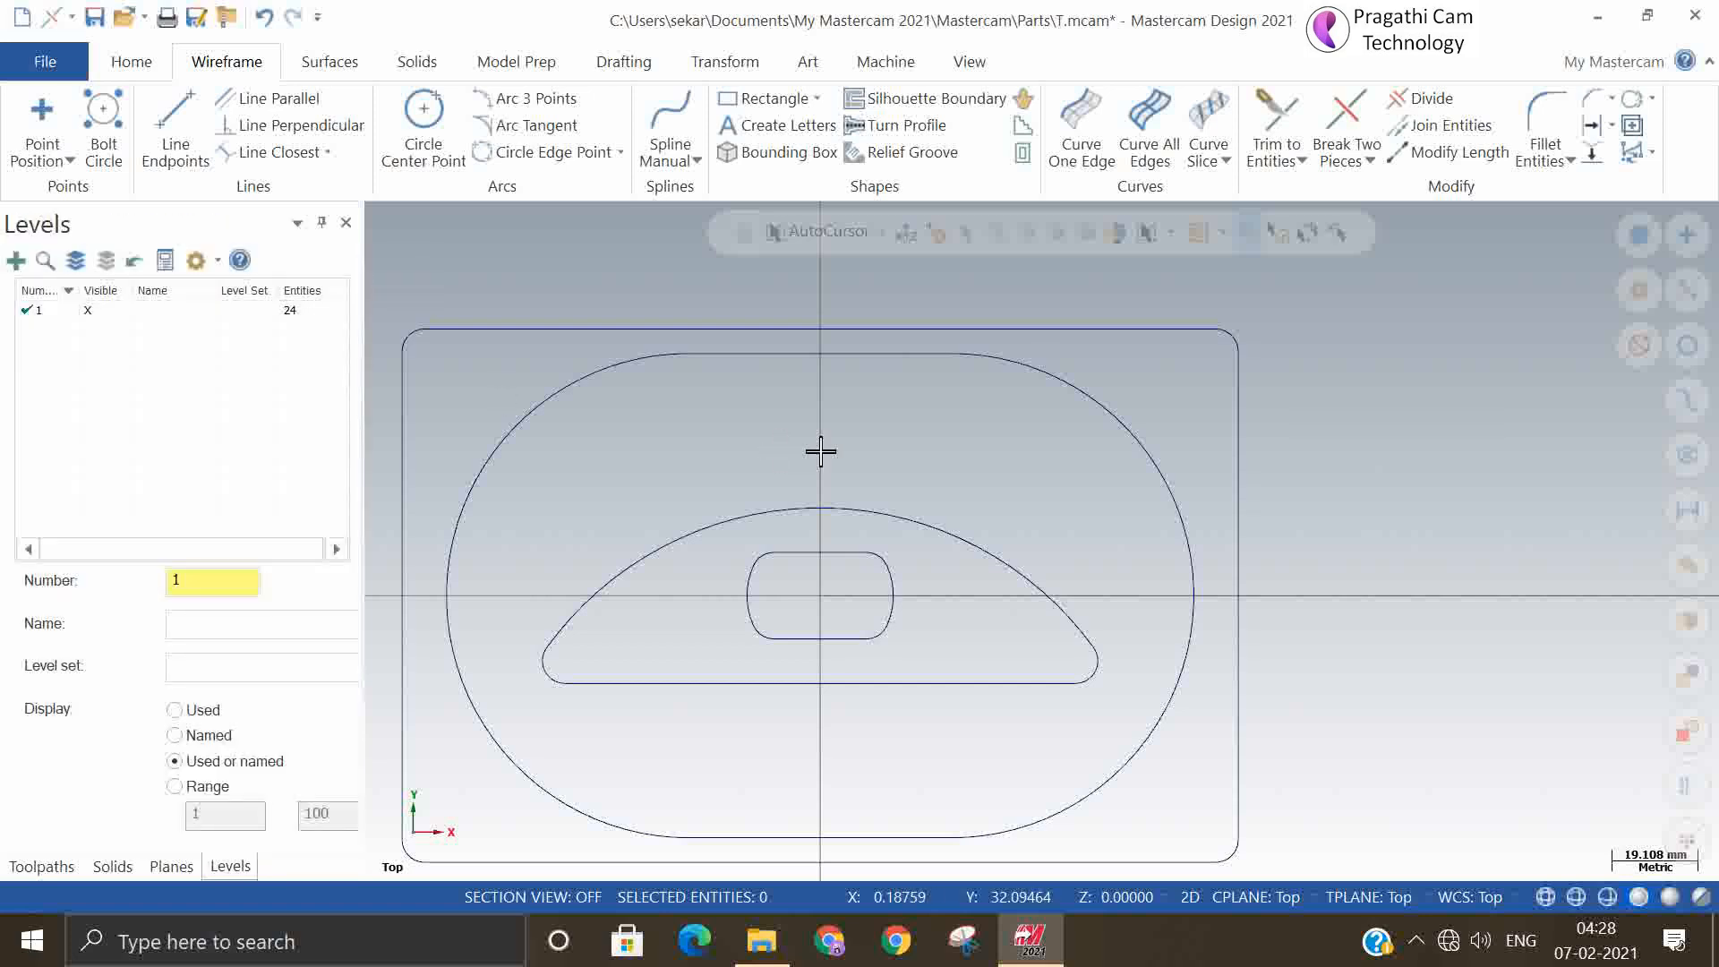
Select all the wireframe shapes around the origin and delete them
{"action": "scroll", "coordinate": [824, 445], "scroll_direction": "down", "scroll_amount": 3}
{"action": "left_click_drag", "start_coordinate": [473, 304], "coordinate": [1197, 744]}
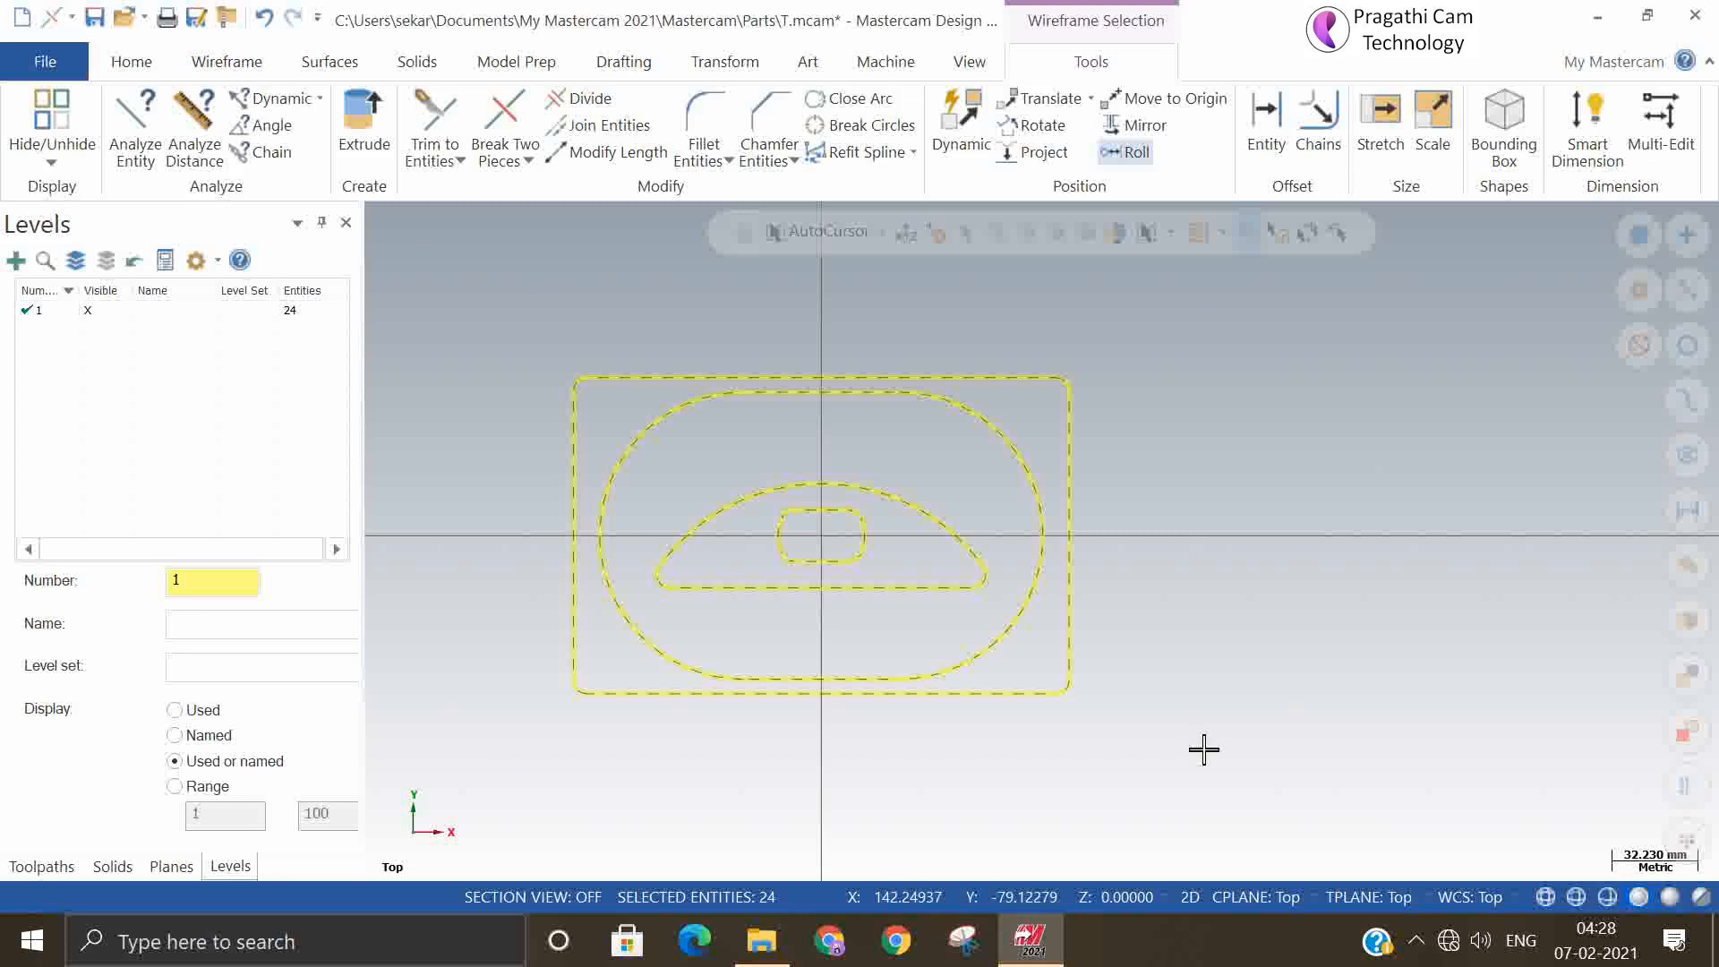
{"action": "key", "text": "Delete"}
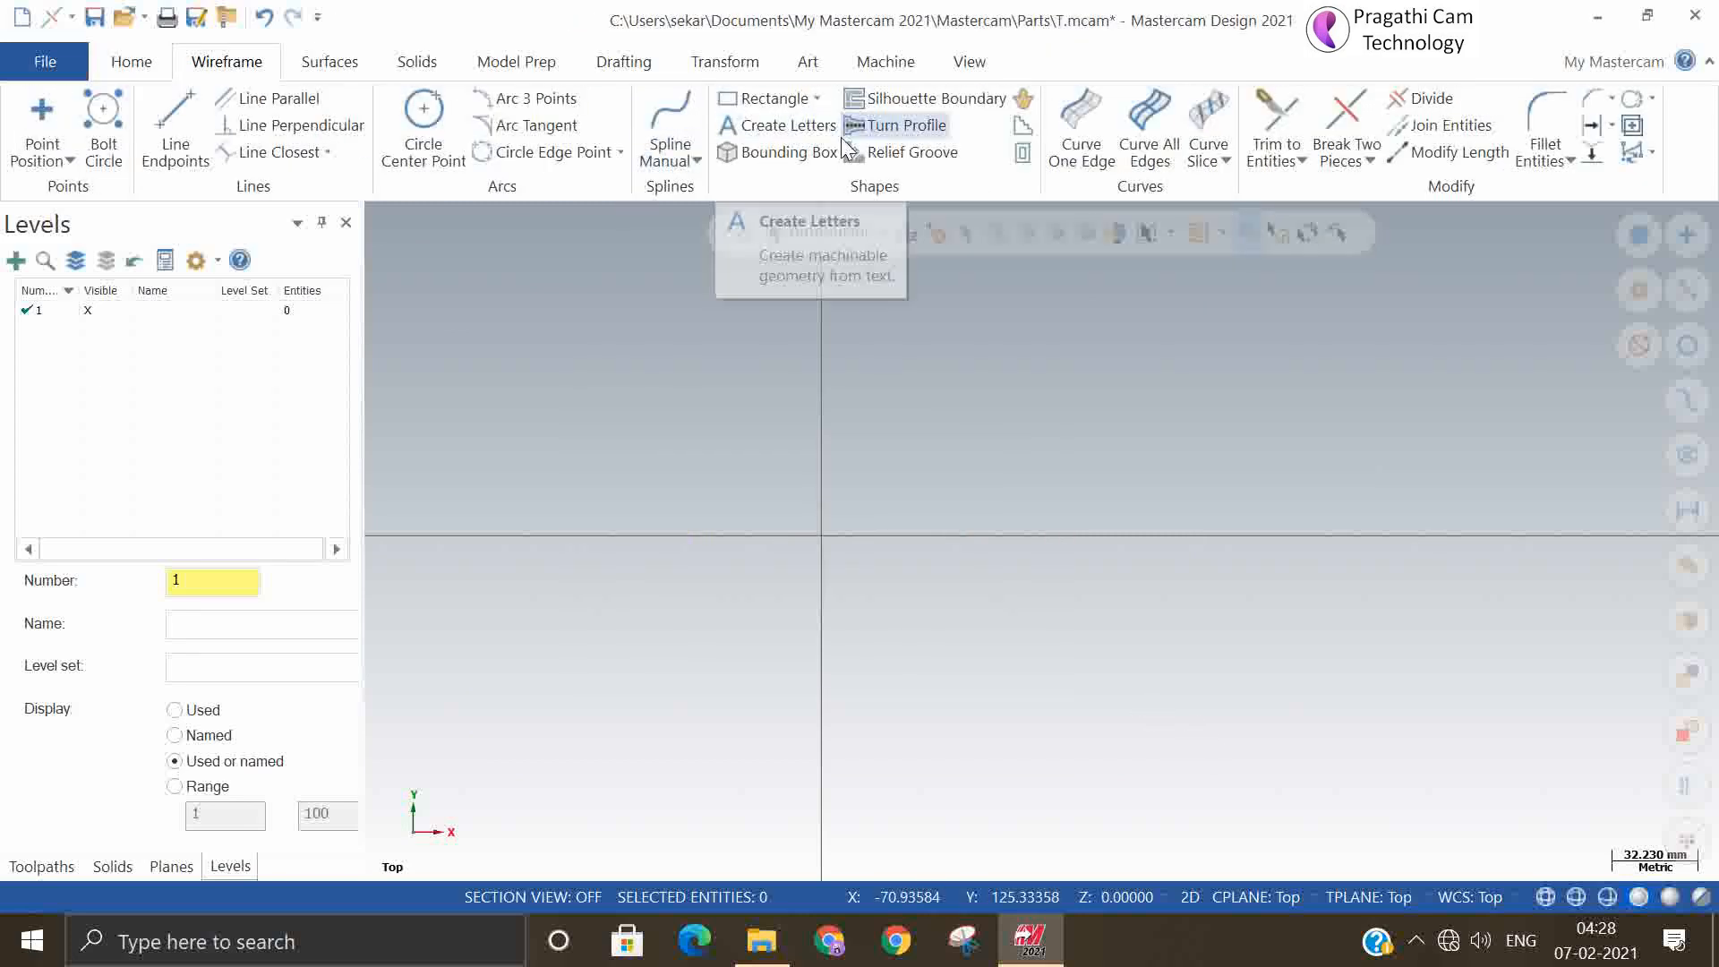
Draw an 8-sided polygon centered at the origin with a radius of about 77 mm
{"action": "left_click", "coordinate": [820, 100]}
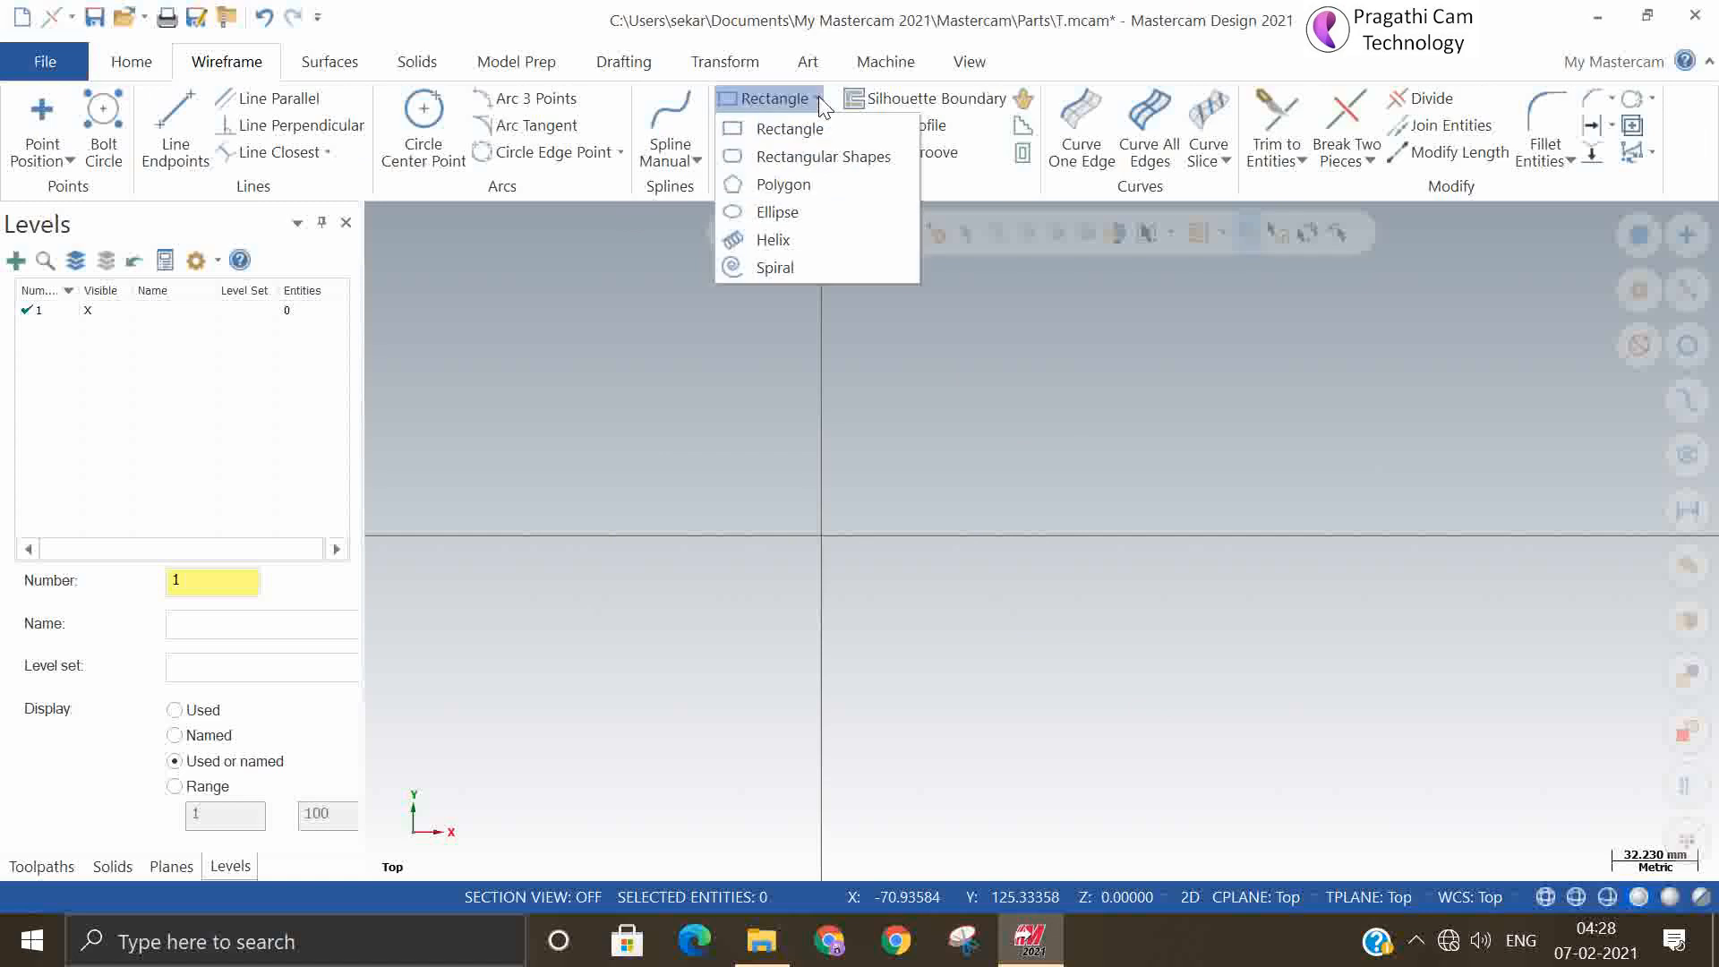
{"action": "left_click", "coordinate": [814, 184]}
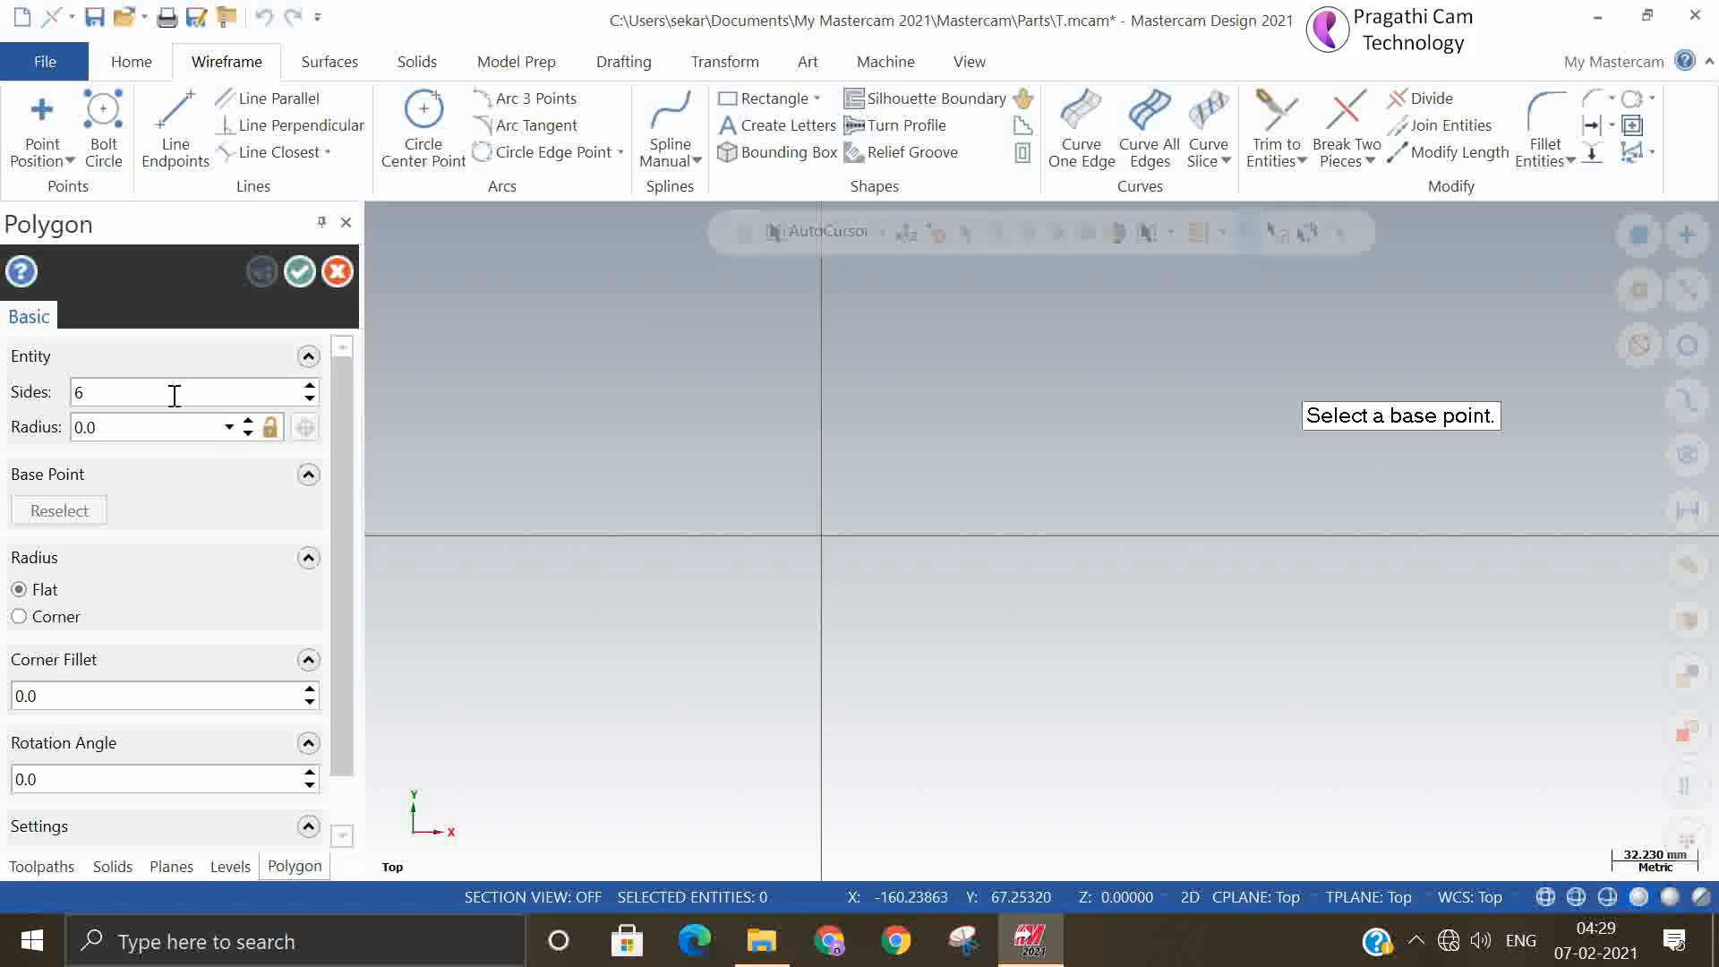
{"action": "left_click", "coordinate": [310, 389]}
{"action": "left_click", "coordinate": [310, 389]}
{"action": "left_click", "coordinate": [310, 398]}
{"action": "left_click", "coordinate": [821, 536]}
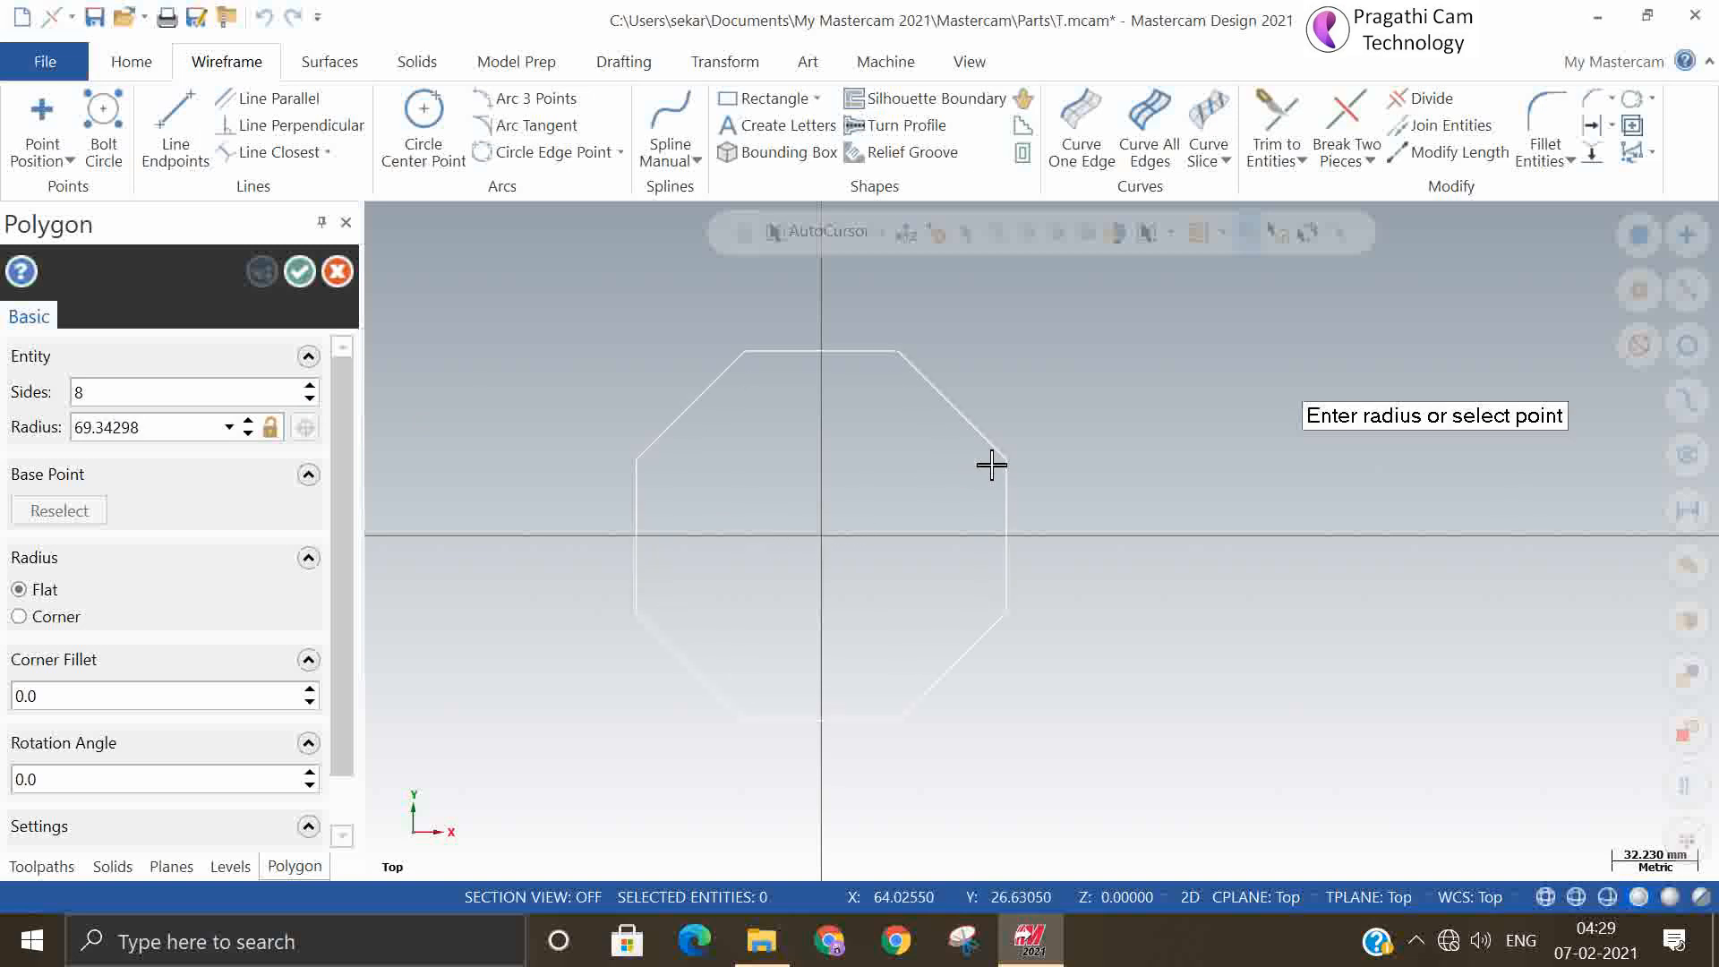
{"action": "left_click", "coordinate": [1009, 460]}
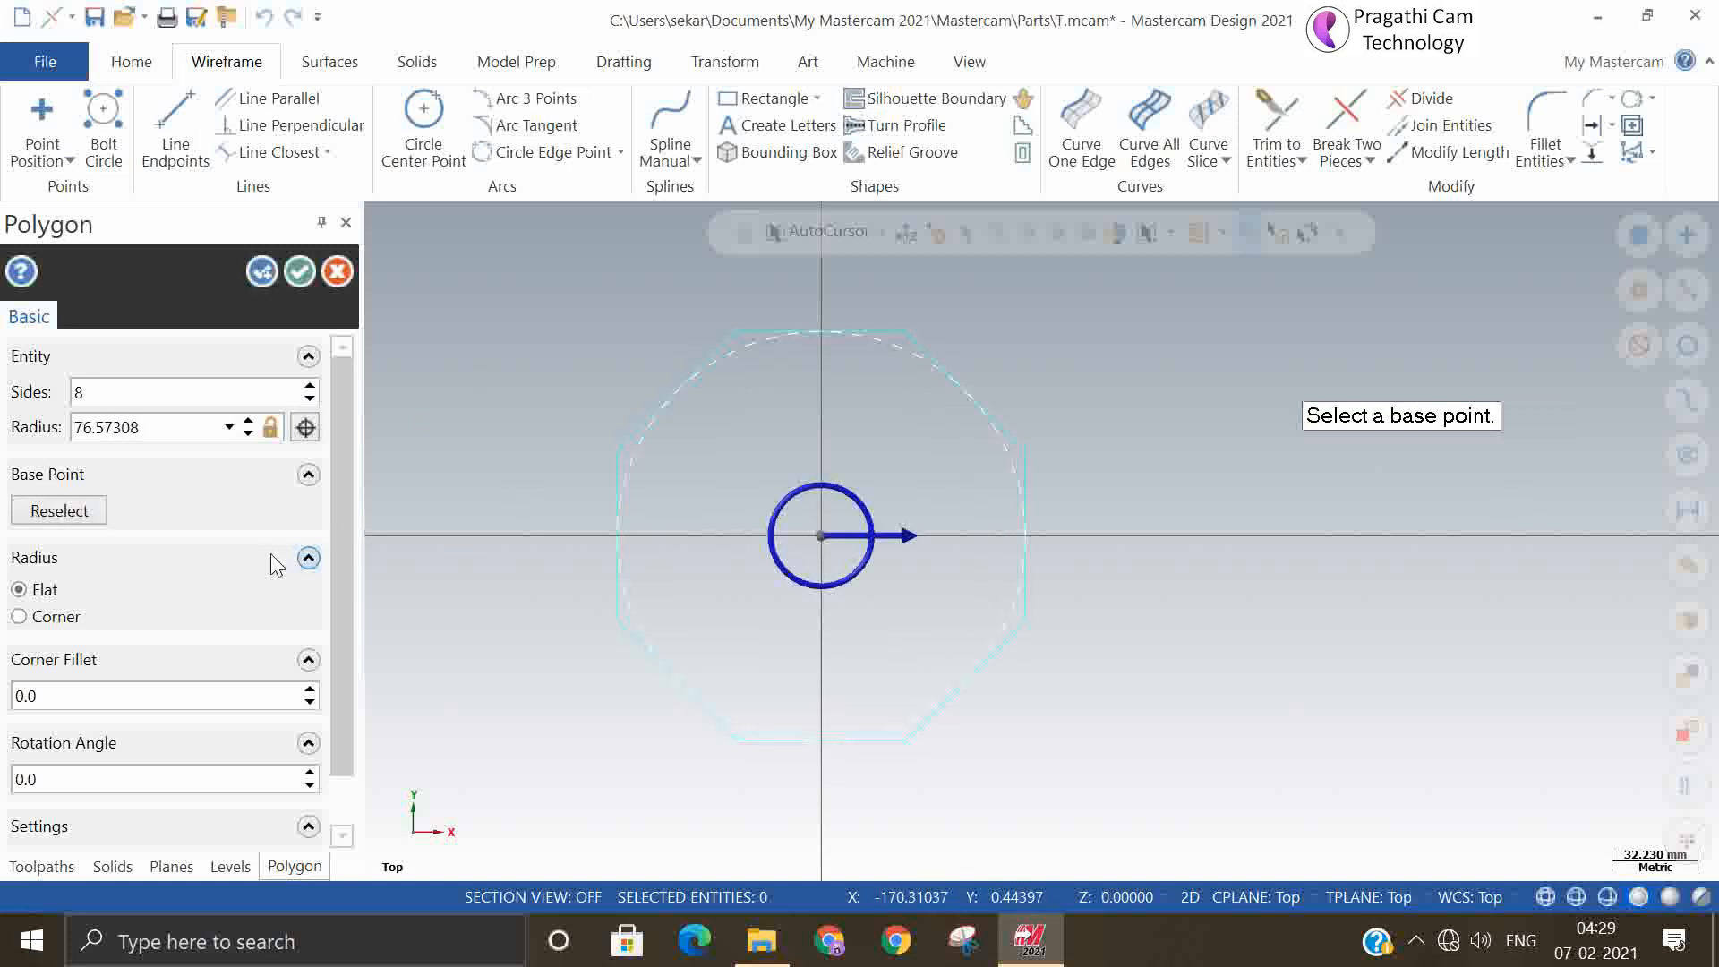
Set the octagon's radius to 75 mm
{"action": "left_click", "coordinate": [169, 428]}
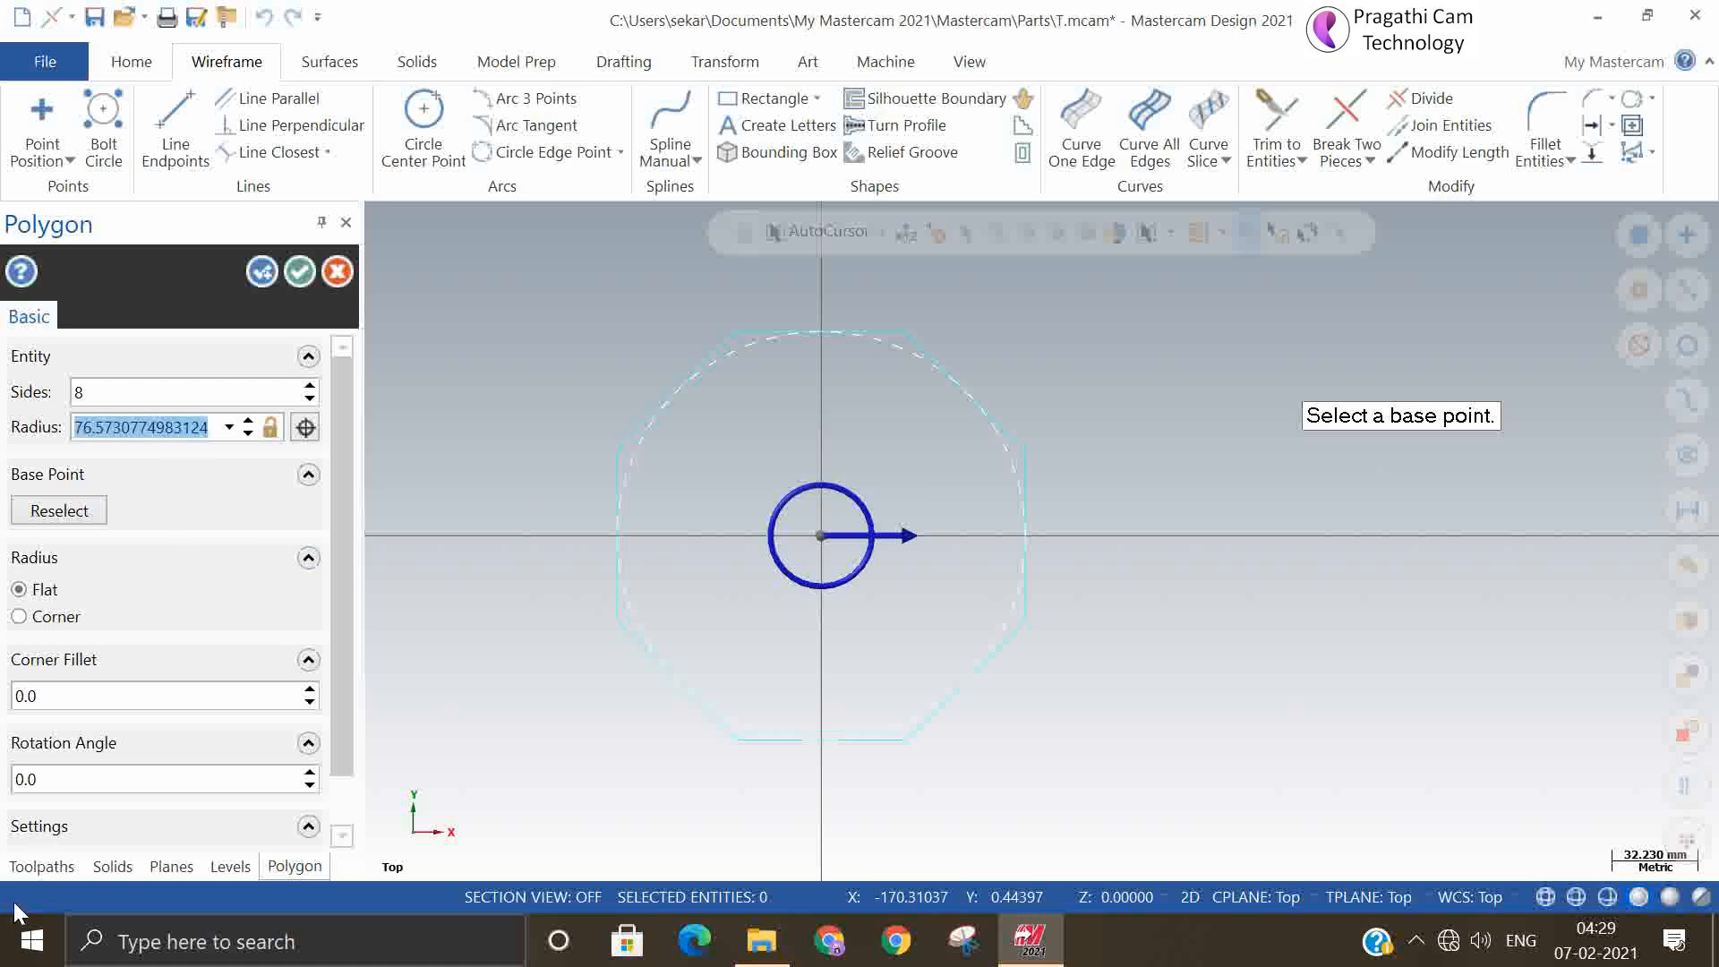
{"action": "type", "text": "75"}
{"action": "key", "text": "Return"}
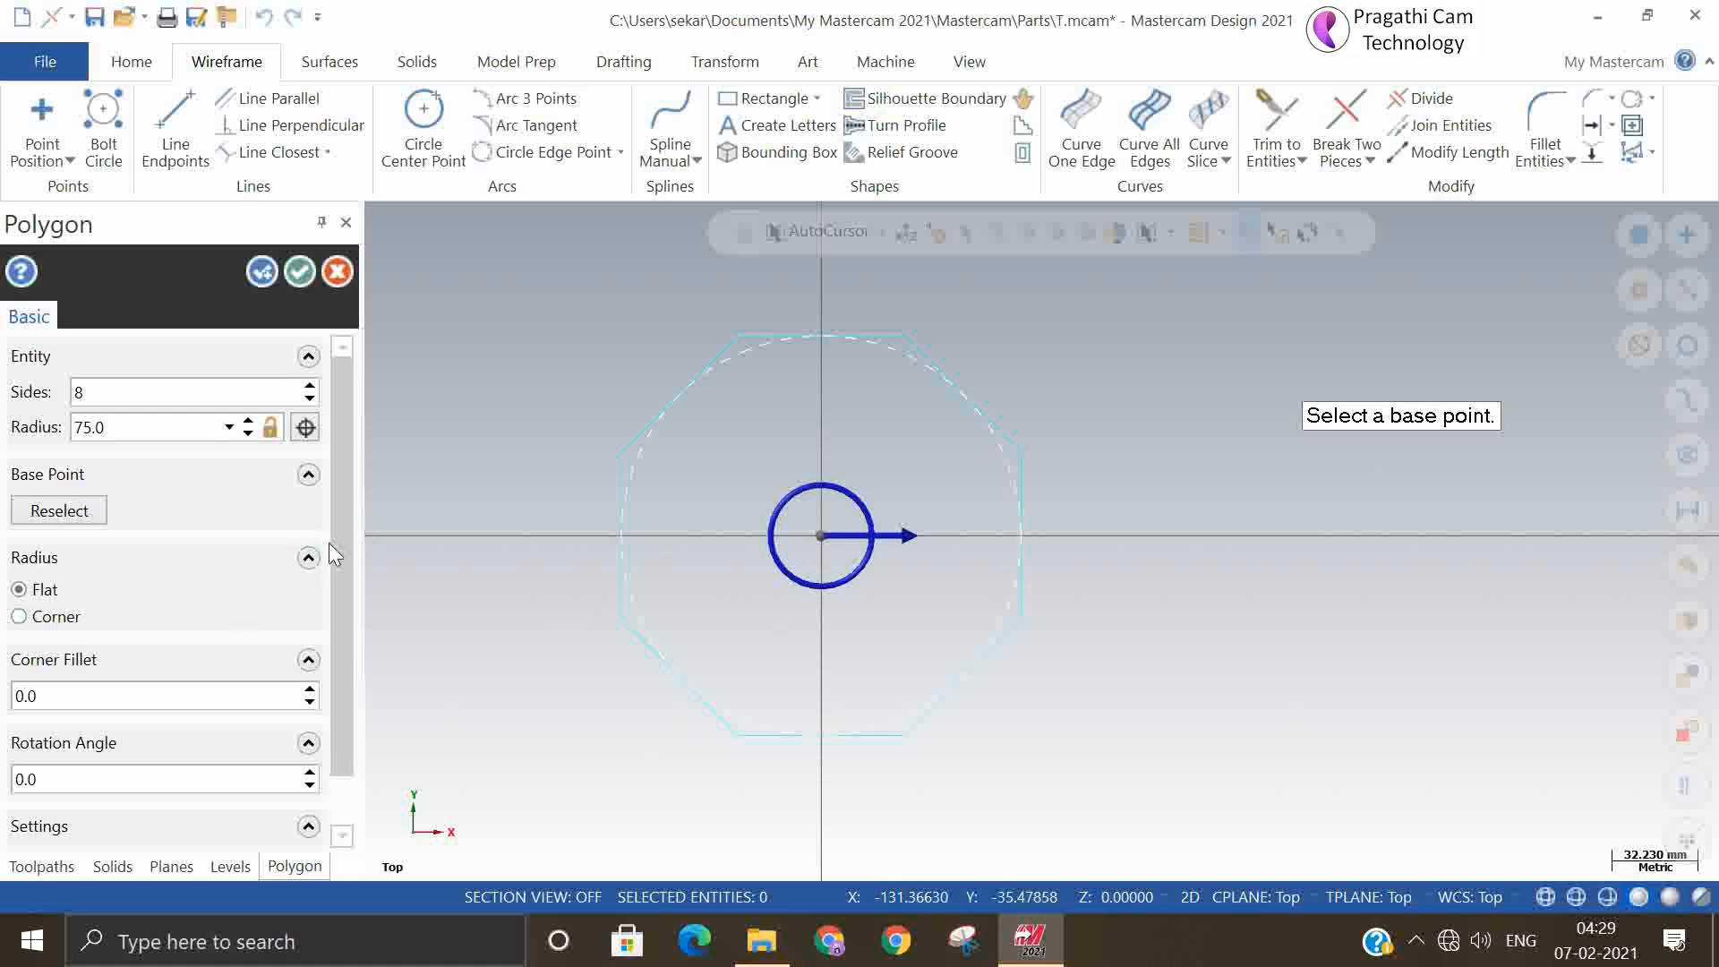
Compare the octagon's Flat and Corner radius options, finishing with Corner
{"action": "left_click_drag", "start_coordinate": [341, 542], "coordinate": [346, 688]}
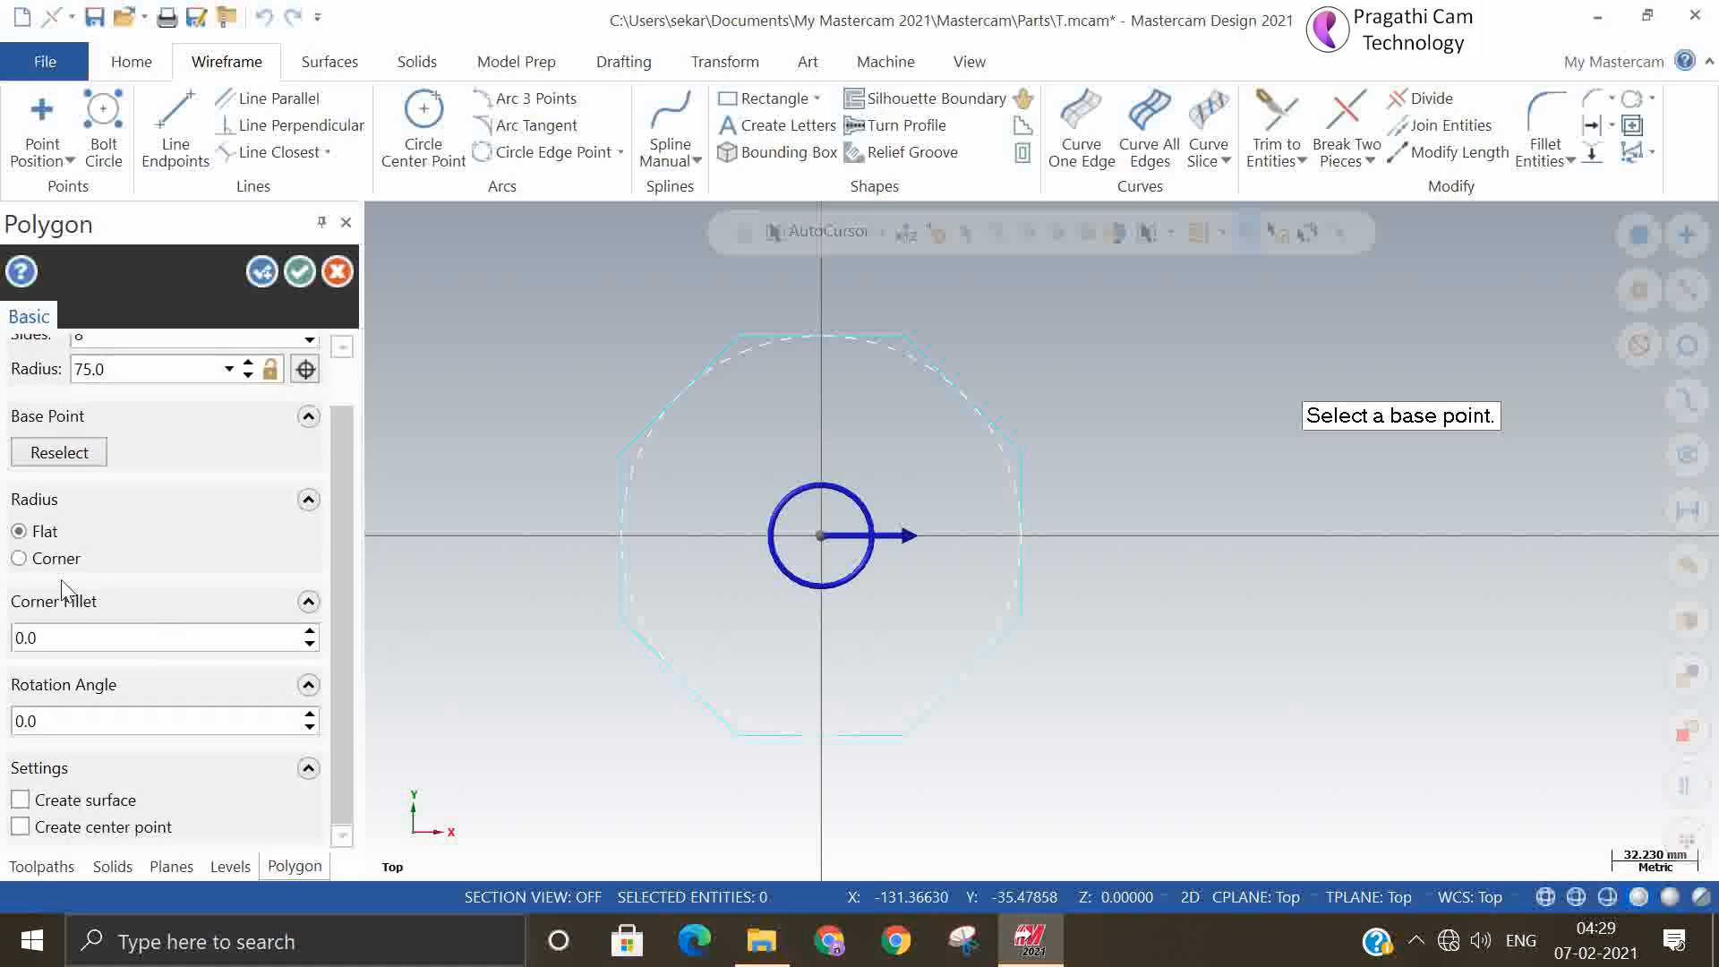
{"action": "left_click", "coordinate": [19, 558]}
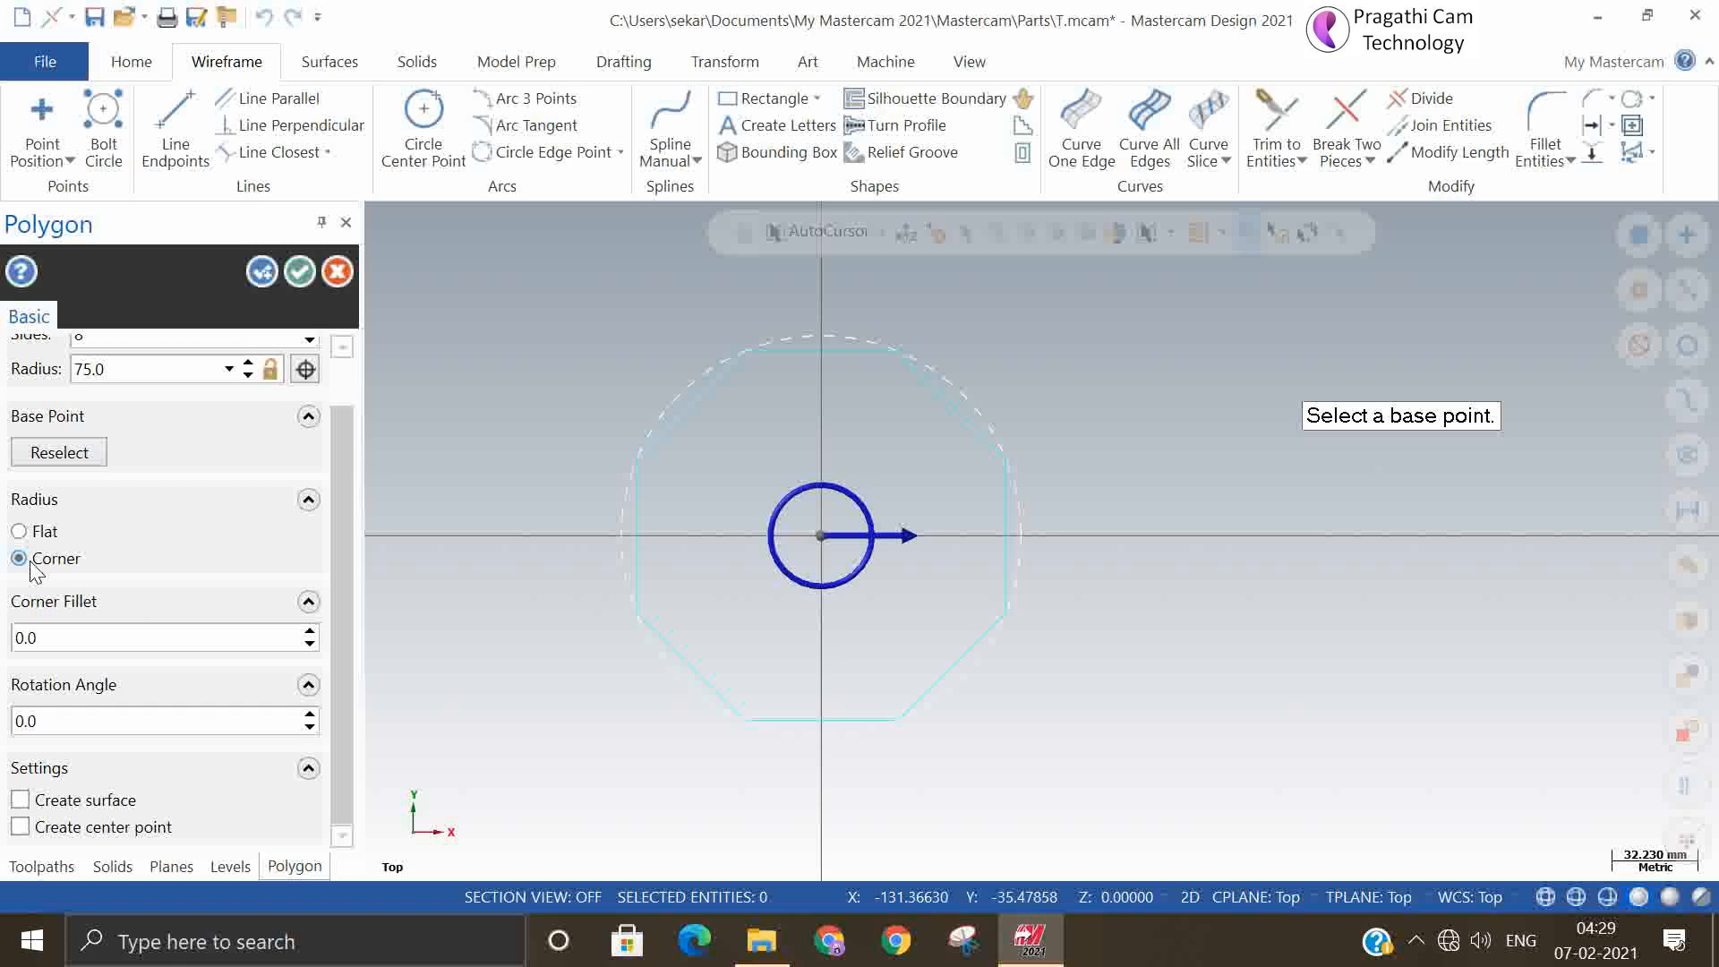
{"action": "left_click", "coordinate": [19, 532]}
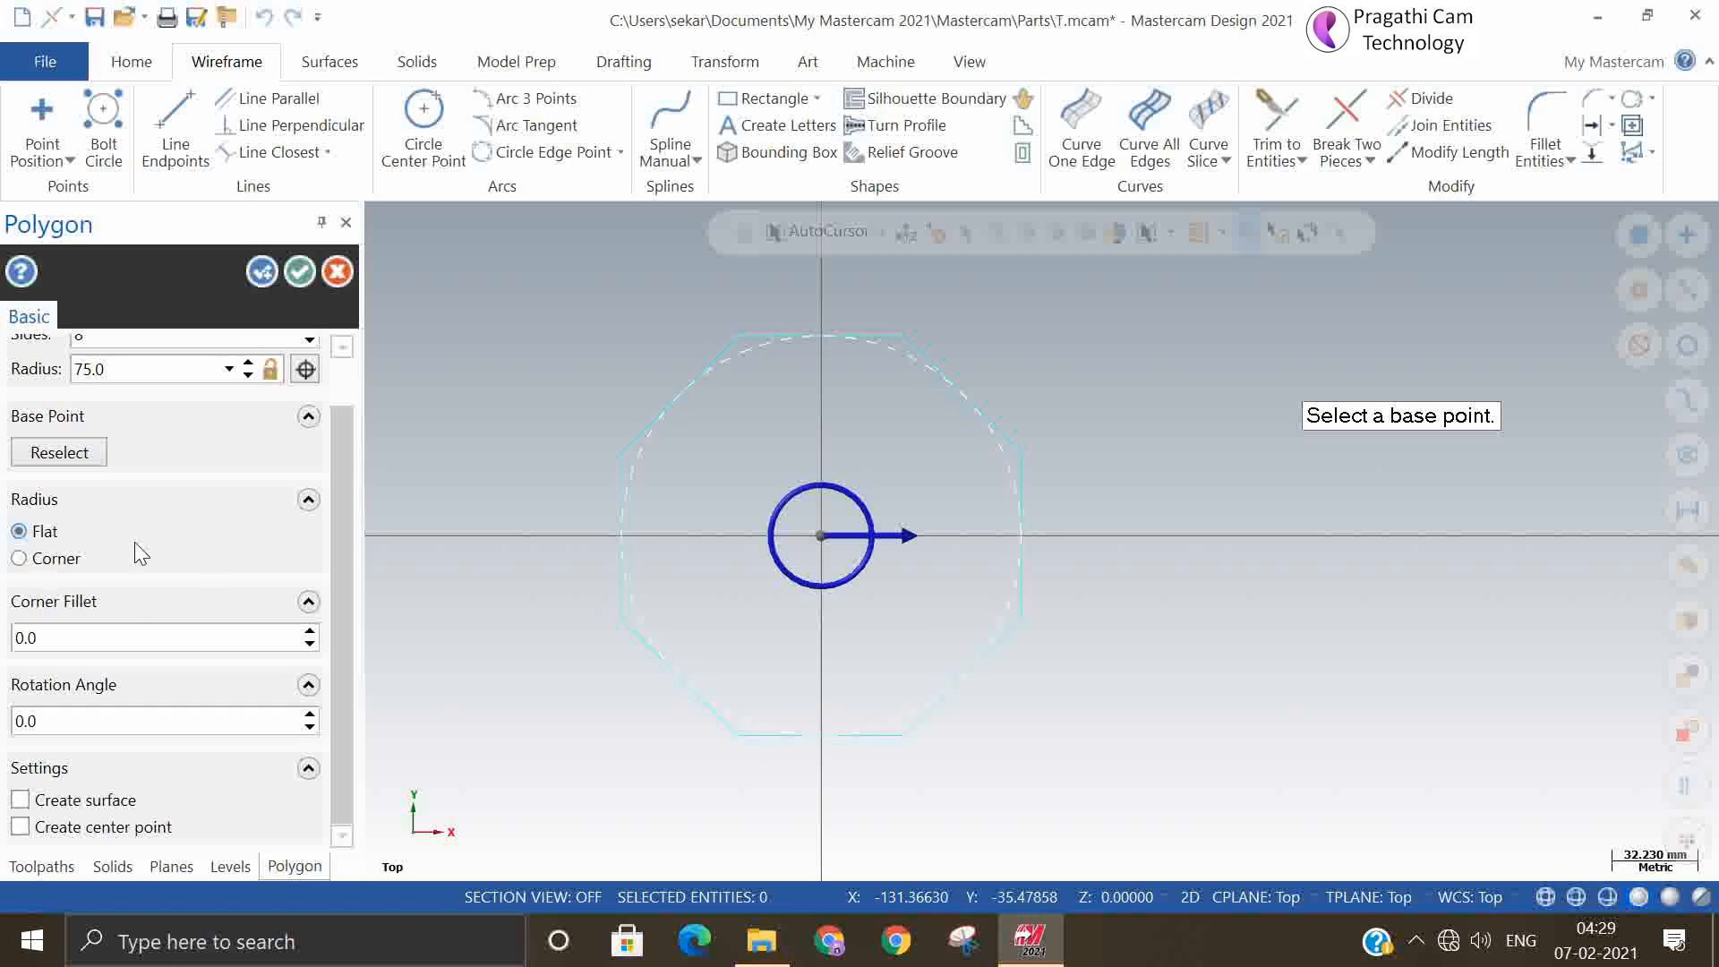
{"action": "left_click", "coordinate": [63, 558]}
Set the octagon's corner fillet to 0.25 mm and inspect one of its corners up close
{"action": "left_click", "coordinate": [54, 637]}
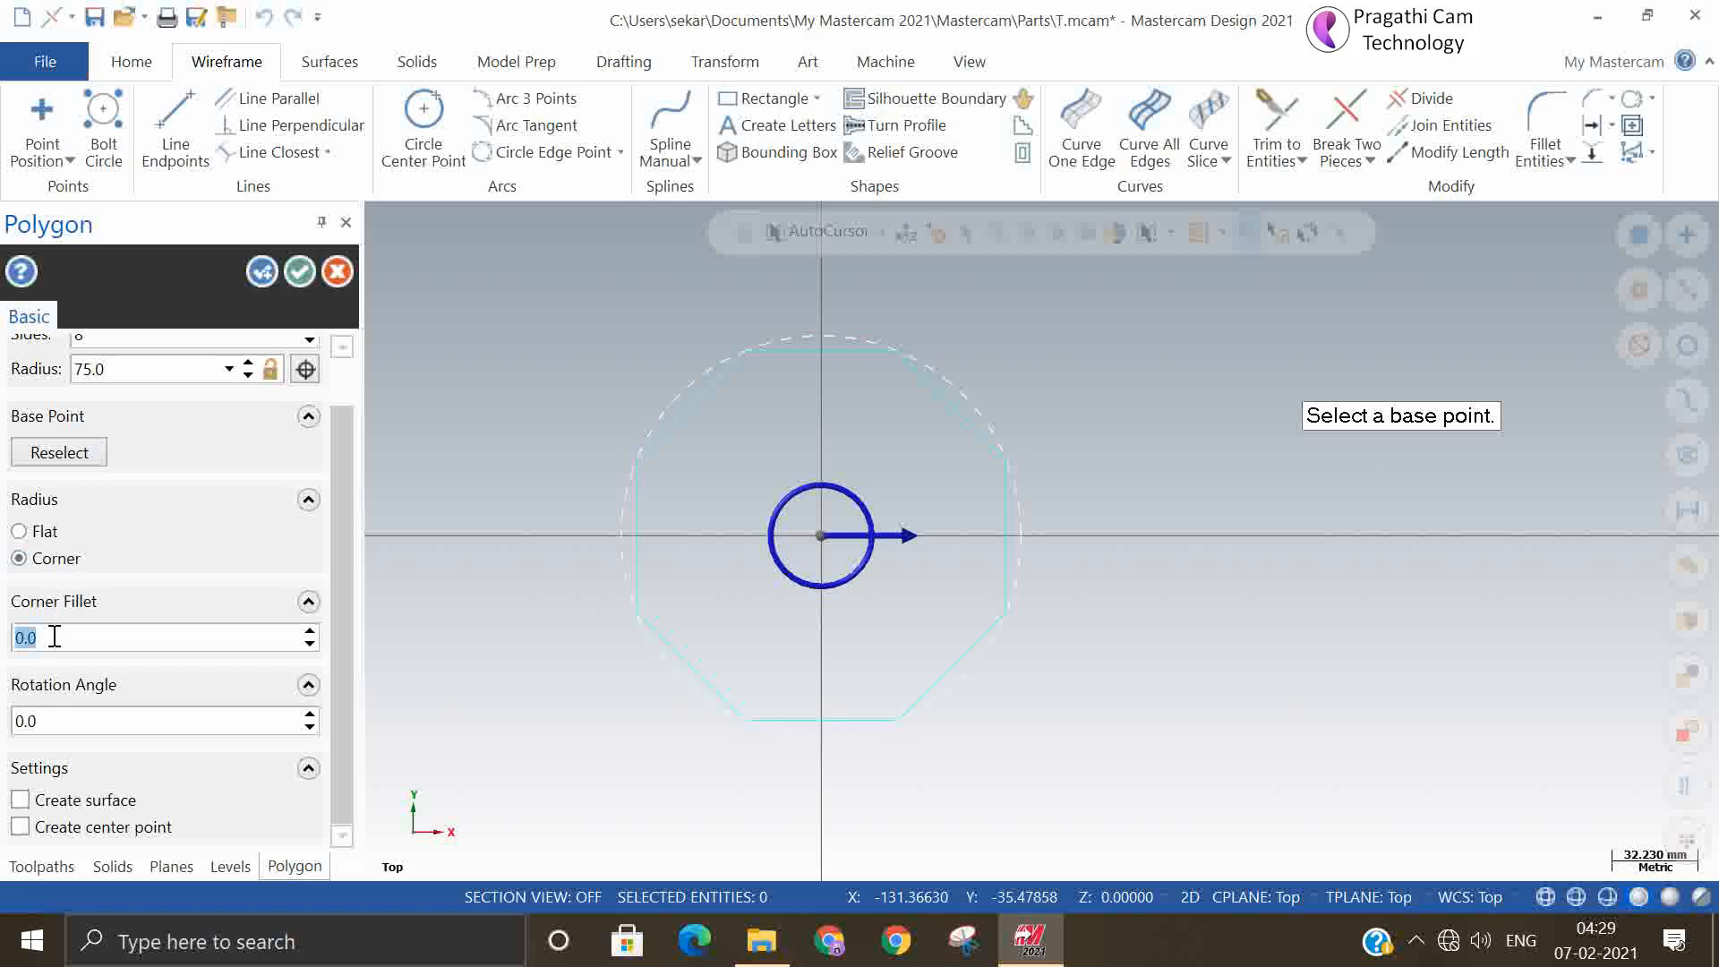
{"action": "type", "text": ".25"}
{"action": "scroll", "coordinate": [633, 438], "scroll_direction": "up", "scroll_amount": 3}
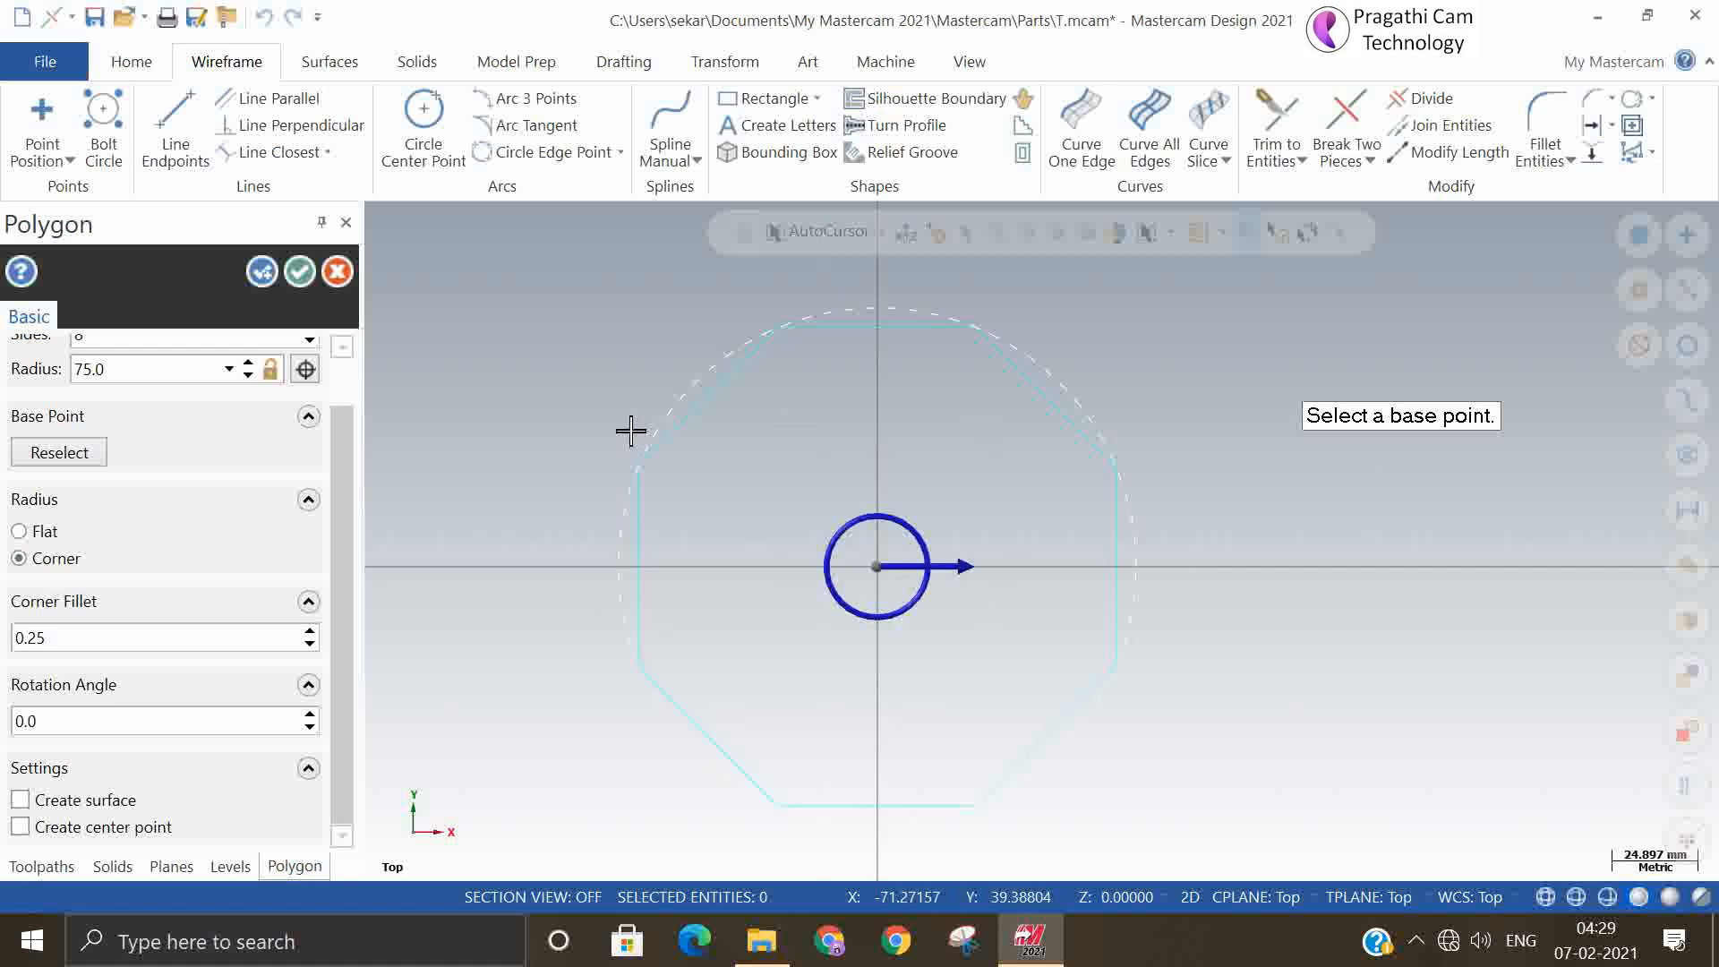
{"action": "scroll", "coordinate": [633, 455], "scroll_direction": "up", "scroll_amount": 6}
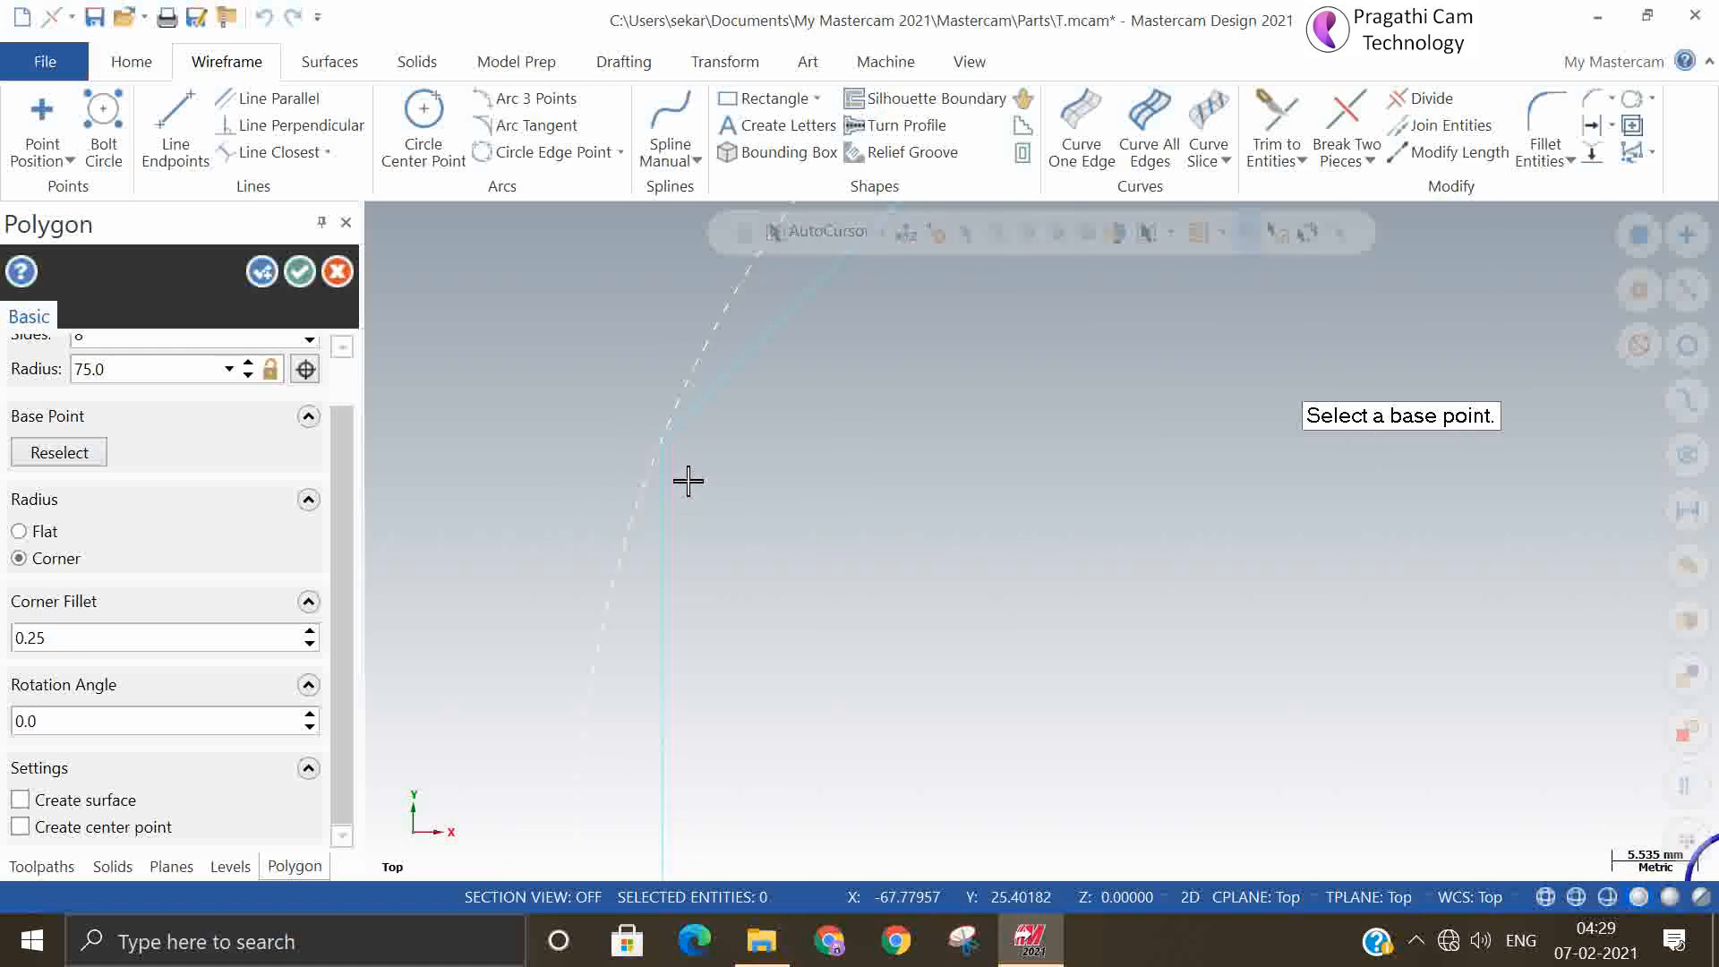
{"action": "scroll", "coordinate": [689, 454], "scroll_direction": "up", "scroll_amount": 1}
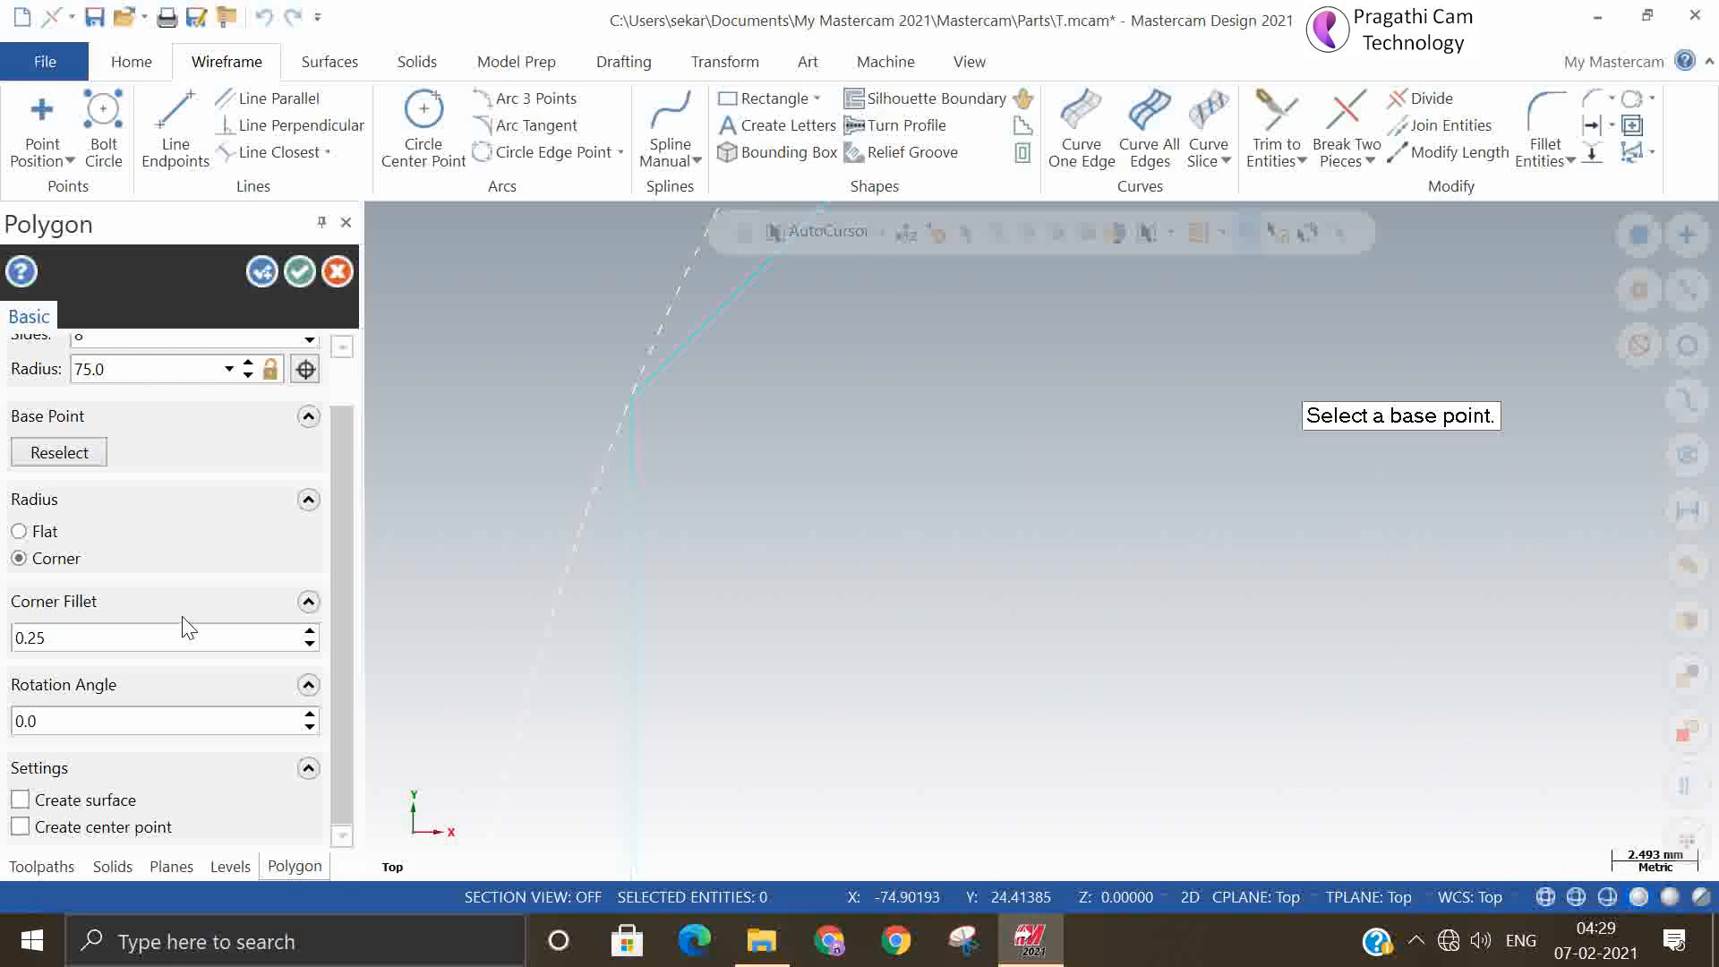
Set the octagon's corner fillet to 2.5 mm and check the rounded corners
{"action": "double_click", "coordinate": [109, 645]}
{"action": "type", "text": "2.5"}
{"action": "scroll", "coordinate": [684, 575], "scroll_direction": "down", "scroll_amount": 1}
{"action": "scroll", "coordinate": [699, 527], "scroll_direction": "down", "scroll_amount": 5}
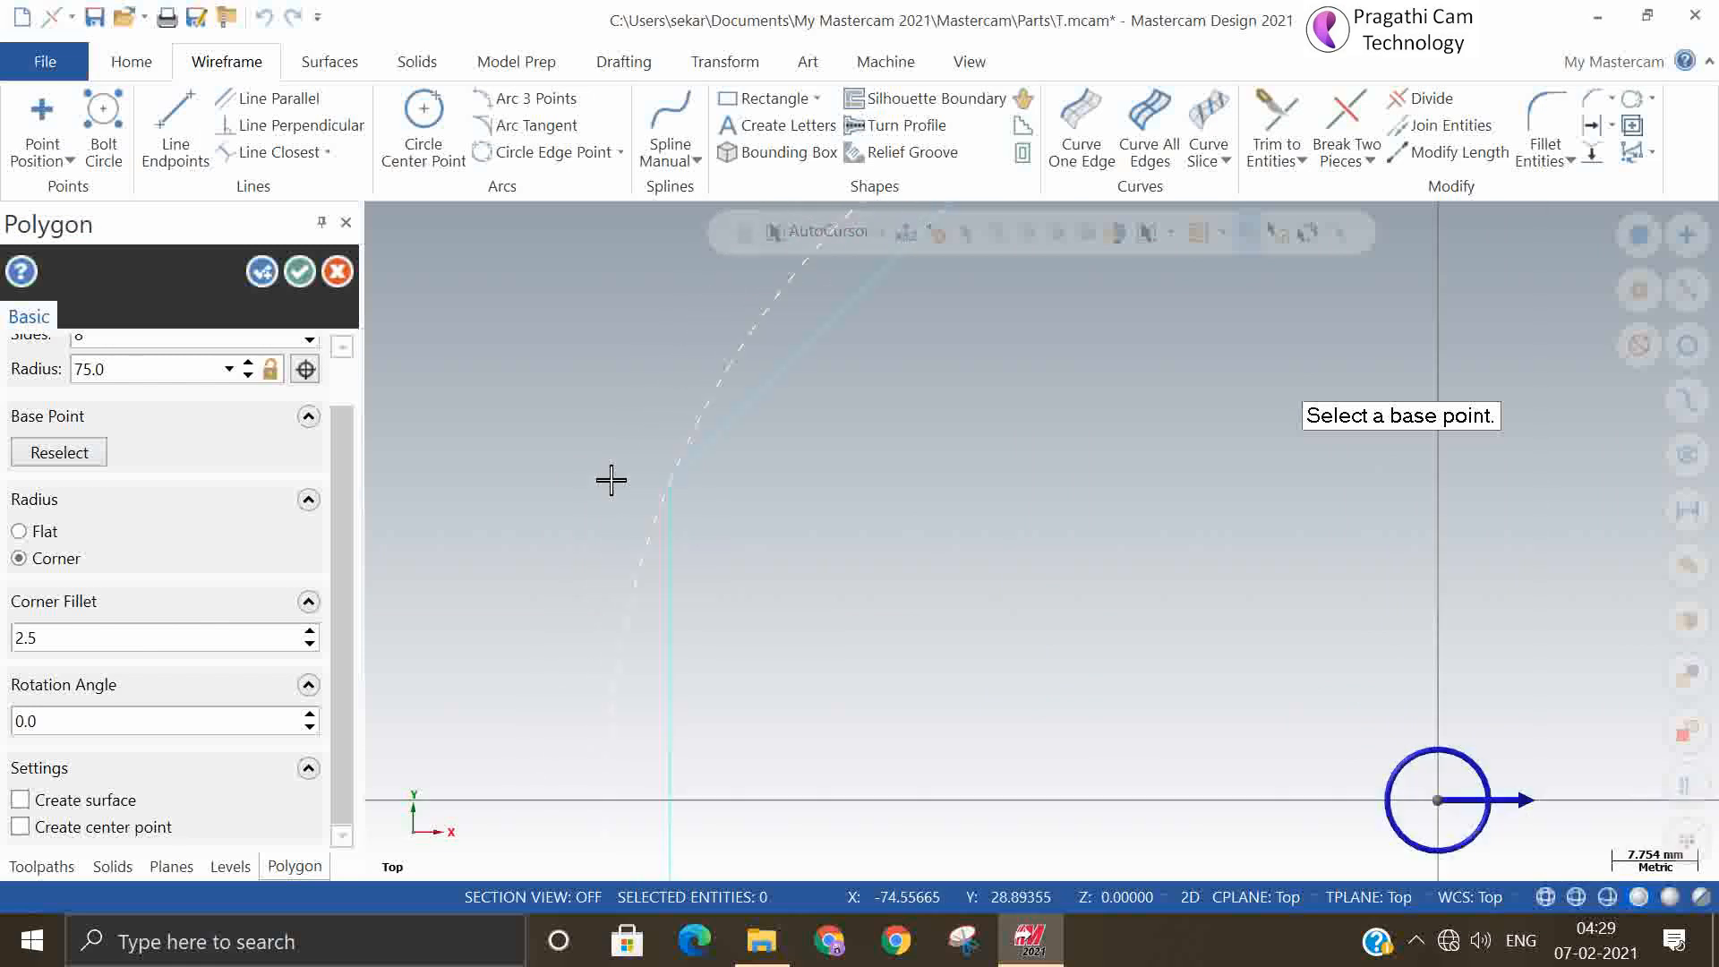
{"action": "scroll", "coordinate": [1072, 535], "scroll_direction": "down", "scroll_amount": 1}
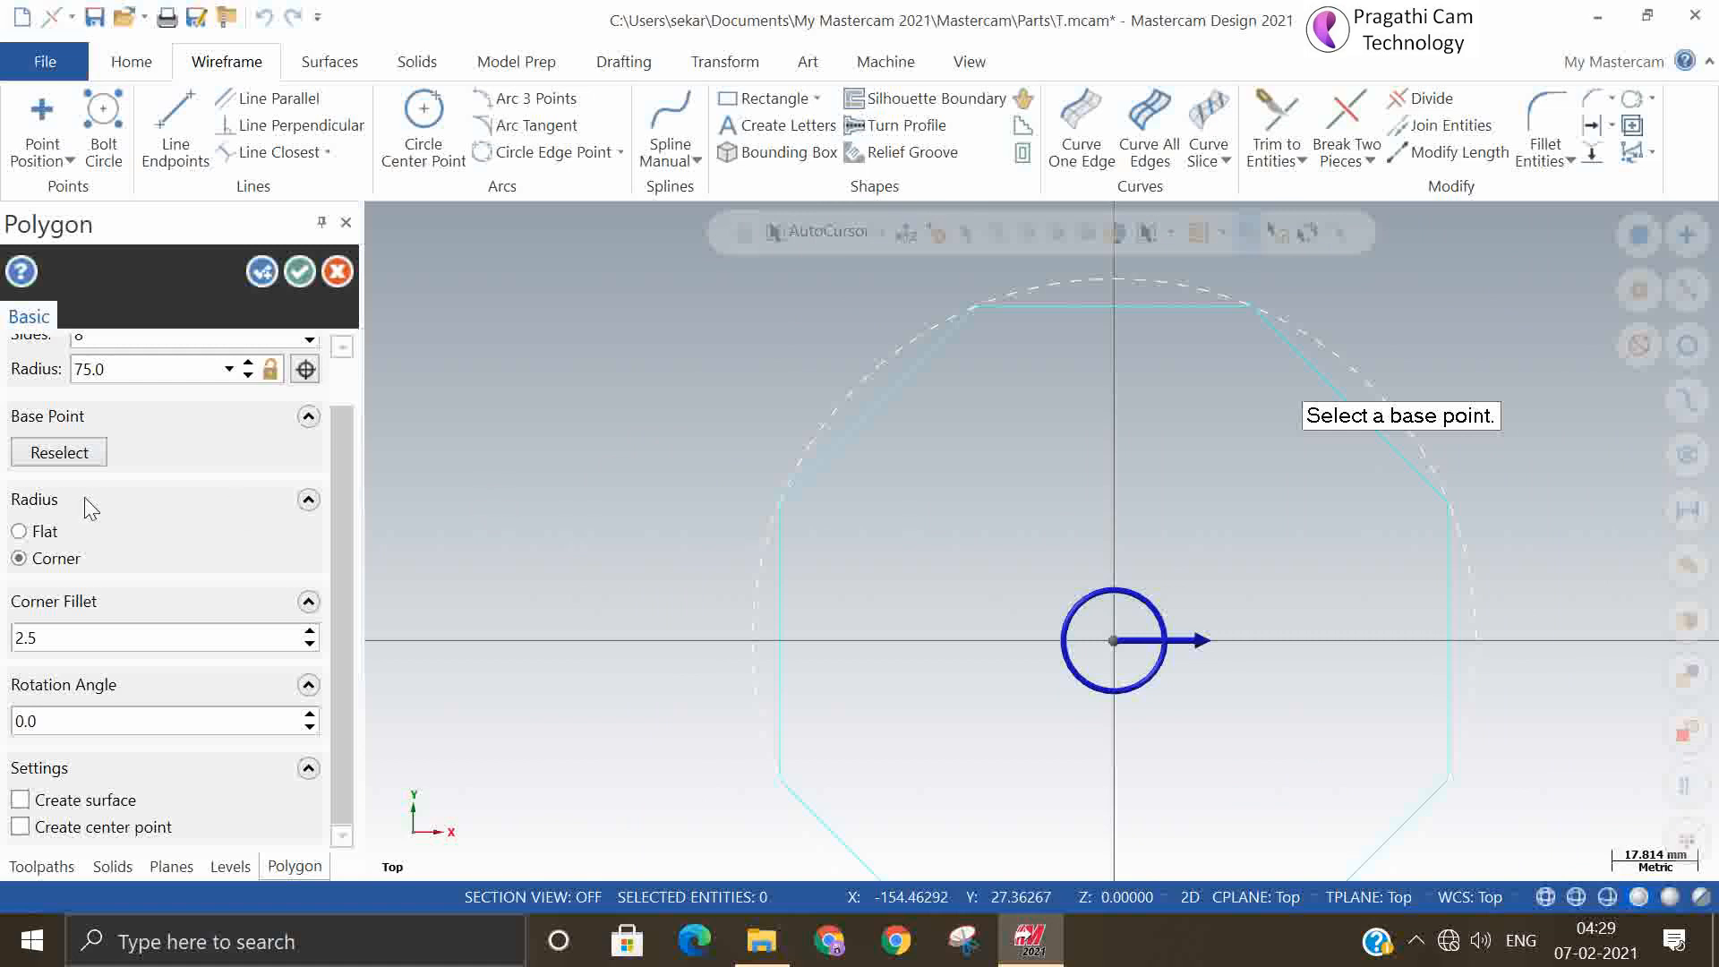
Alternate the filleted octagon between the Flat and Corner radius options against the reference circle, finishing with Flat
{"action": "left_click", "coordinate": [20, 531]}
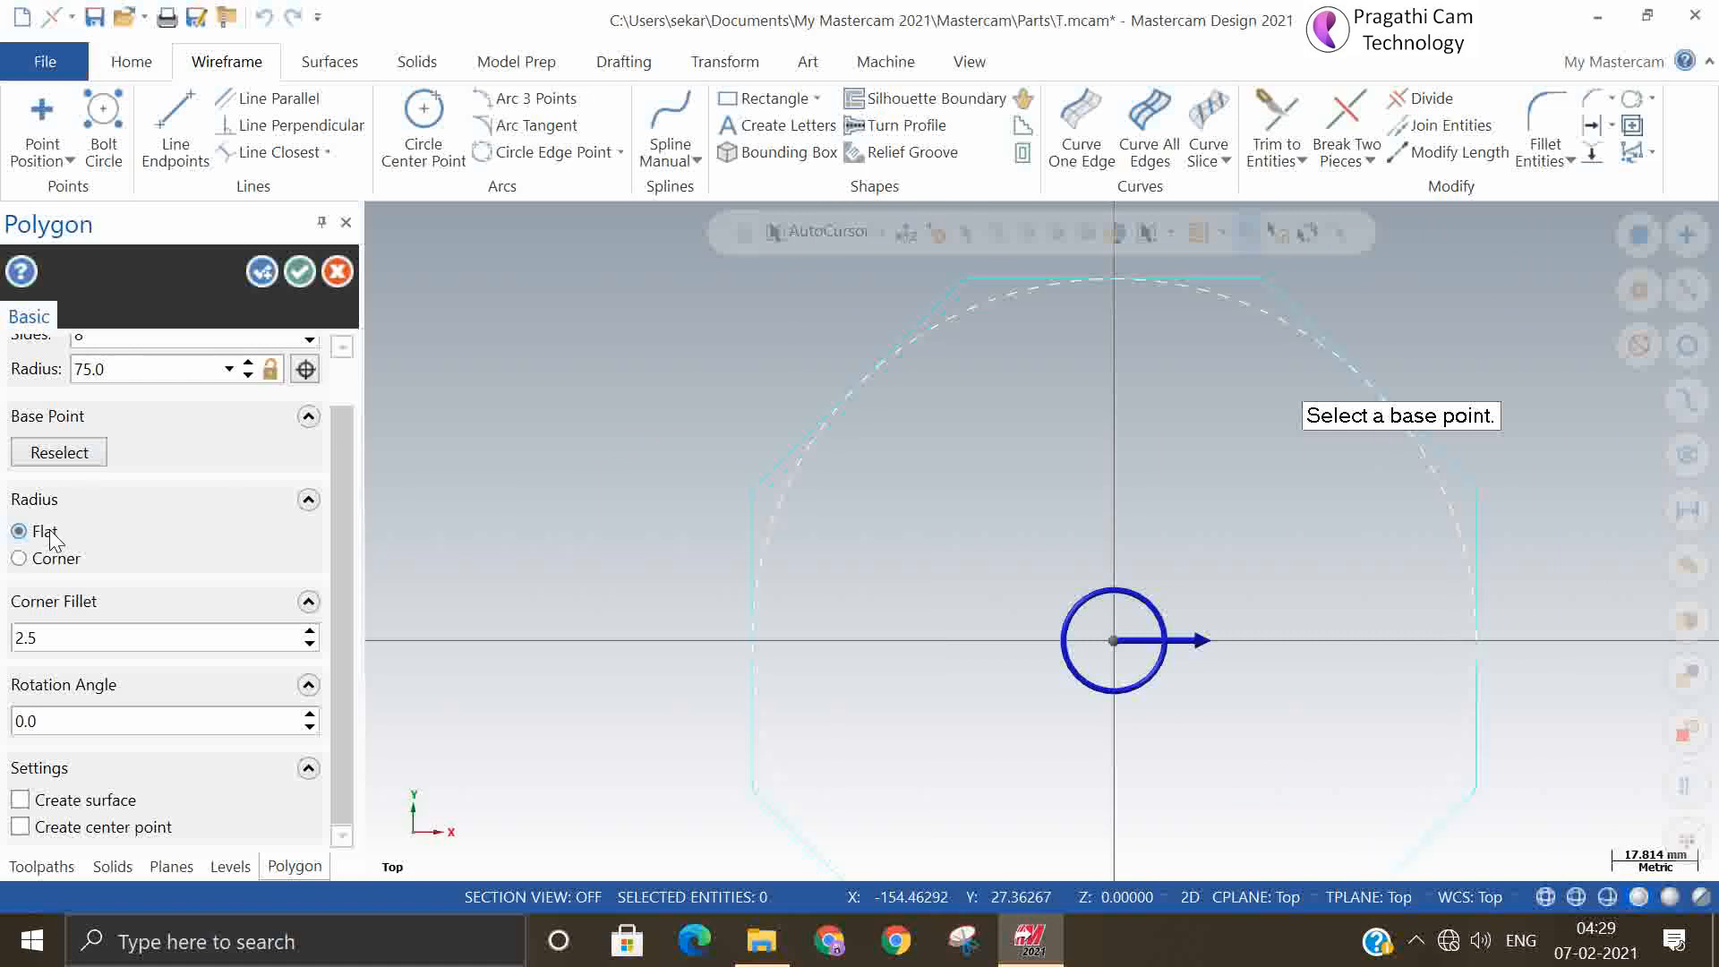
{"action": "left_click", "coordinate": [45, 559]}
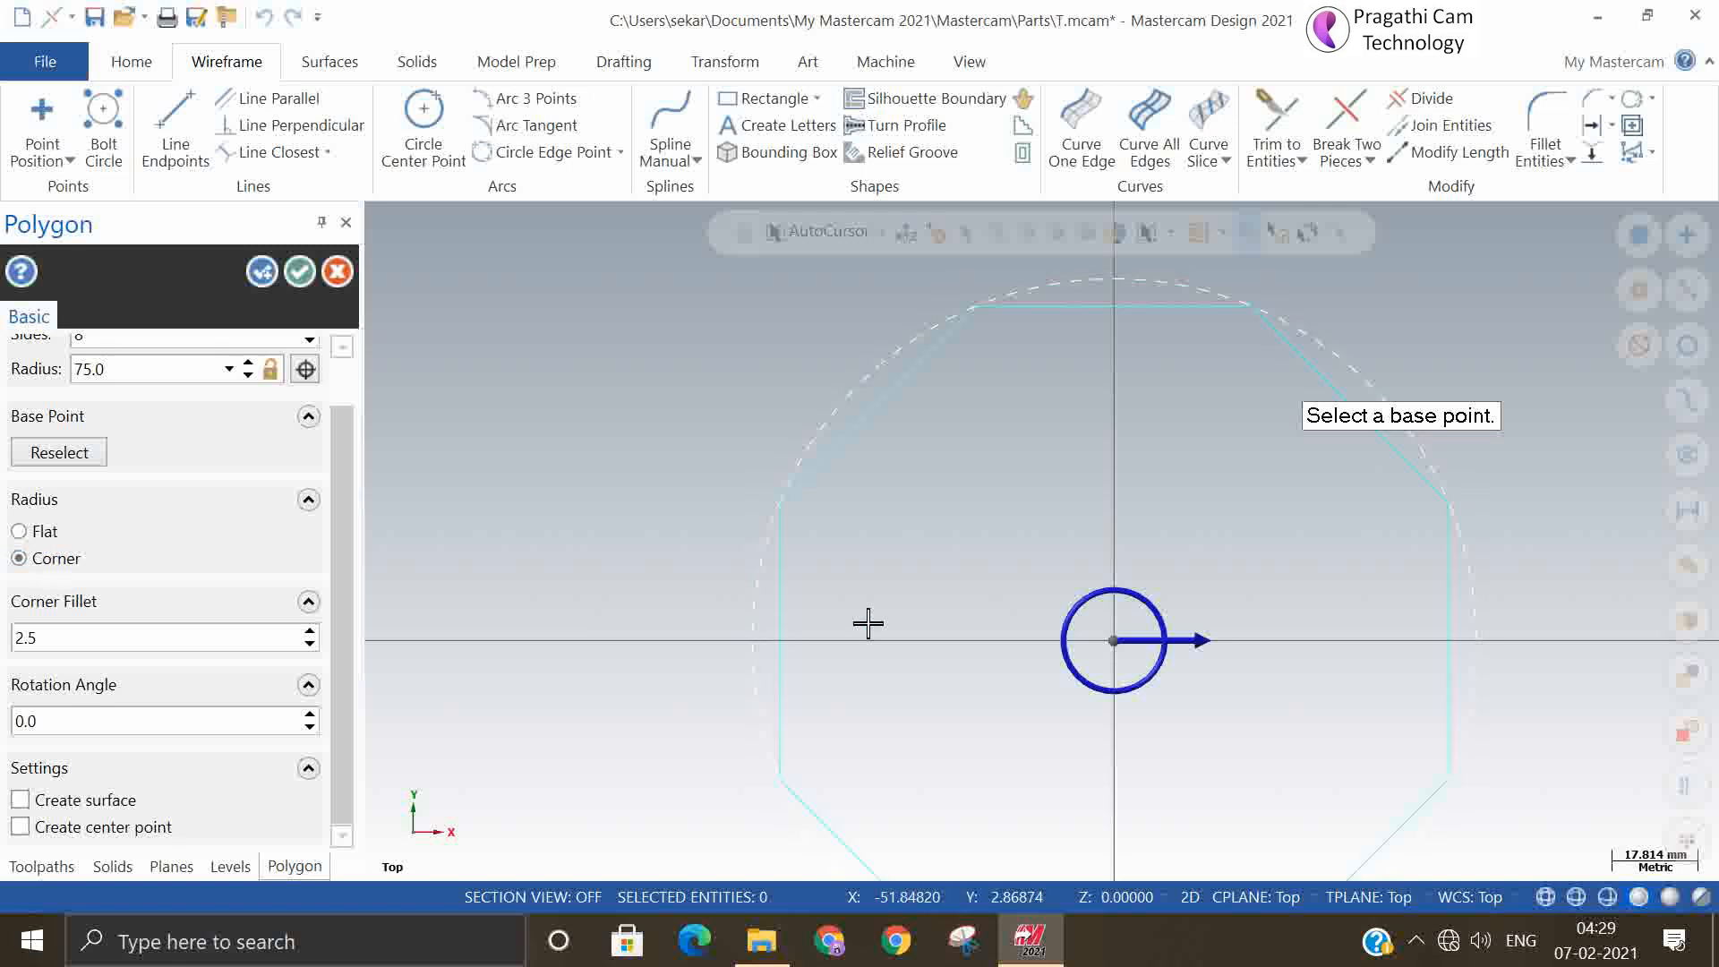
{"action": "left_click", "coordinate": [52, 533]}
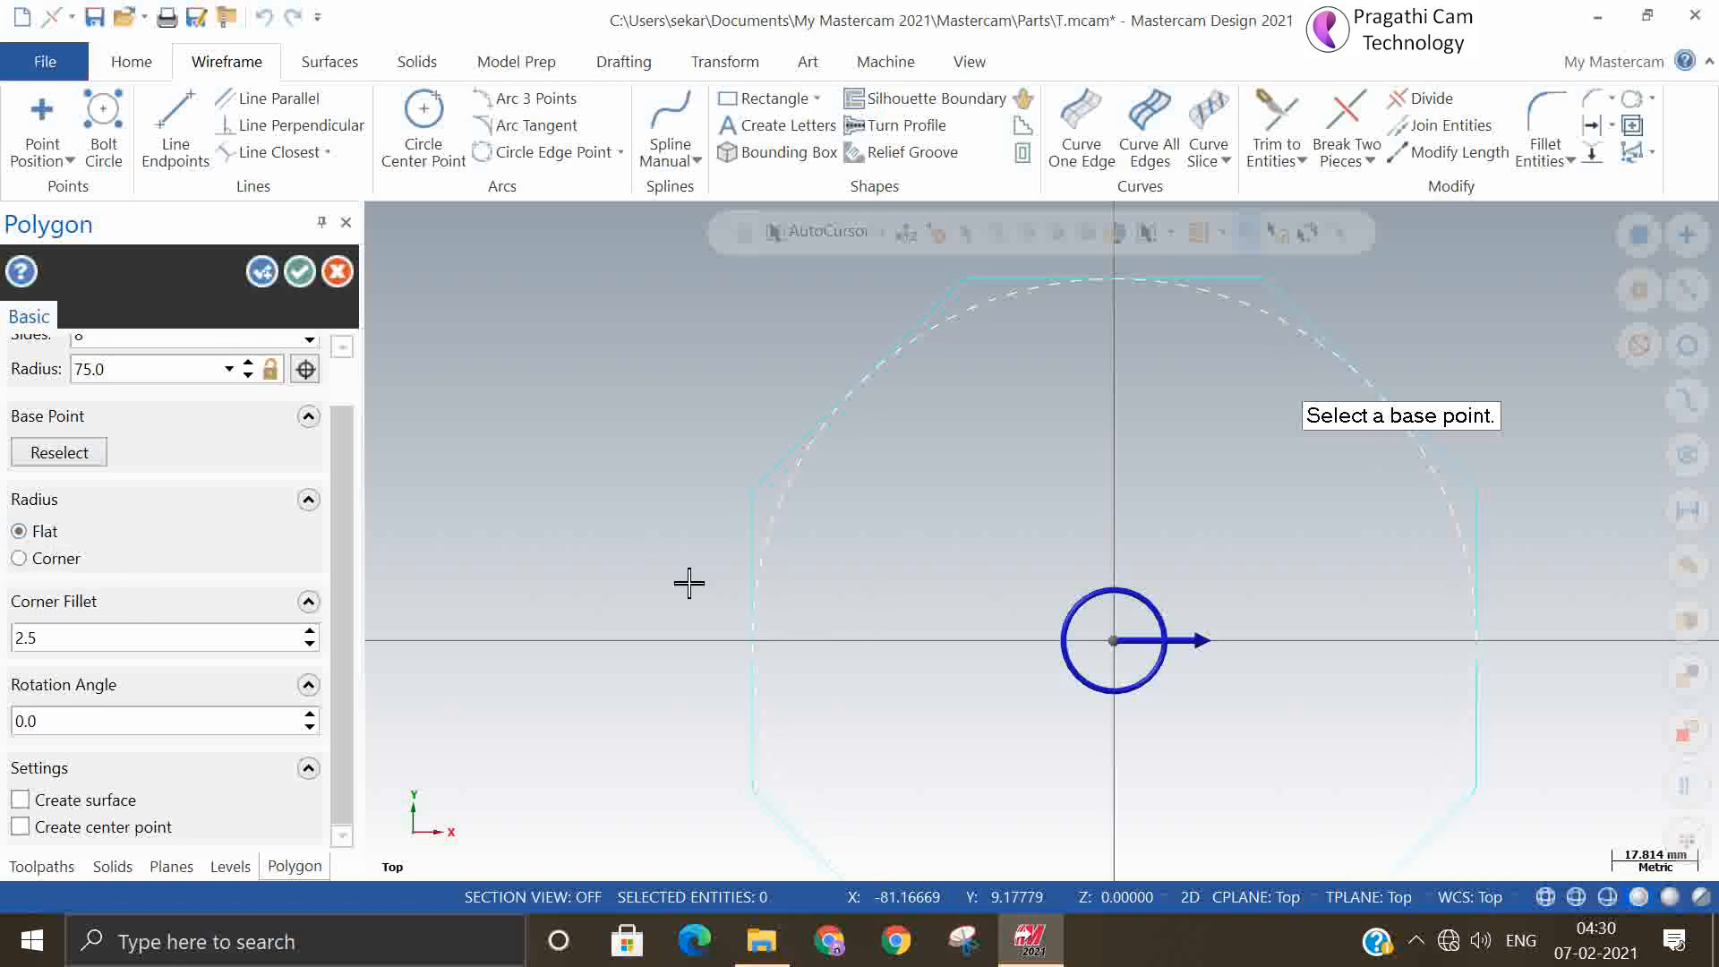
{"action": "scroll", "coordinate": [649, 550], "scroll_direction": "down", "scroll_amount": 2}
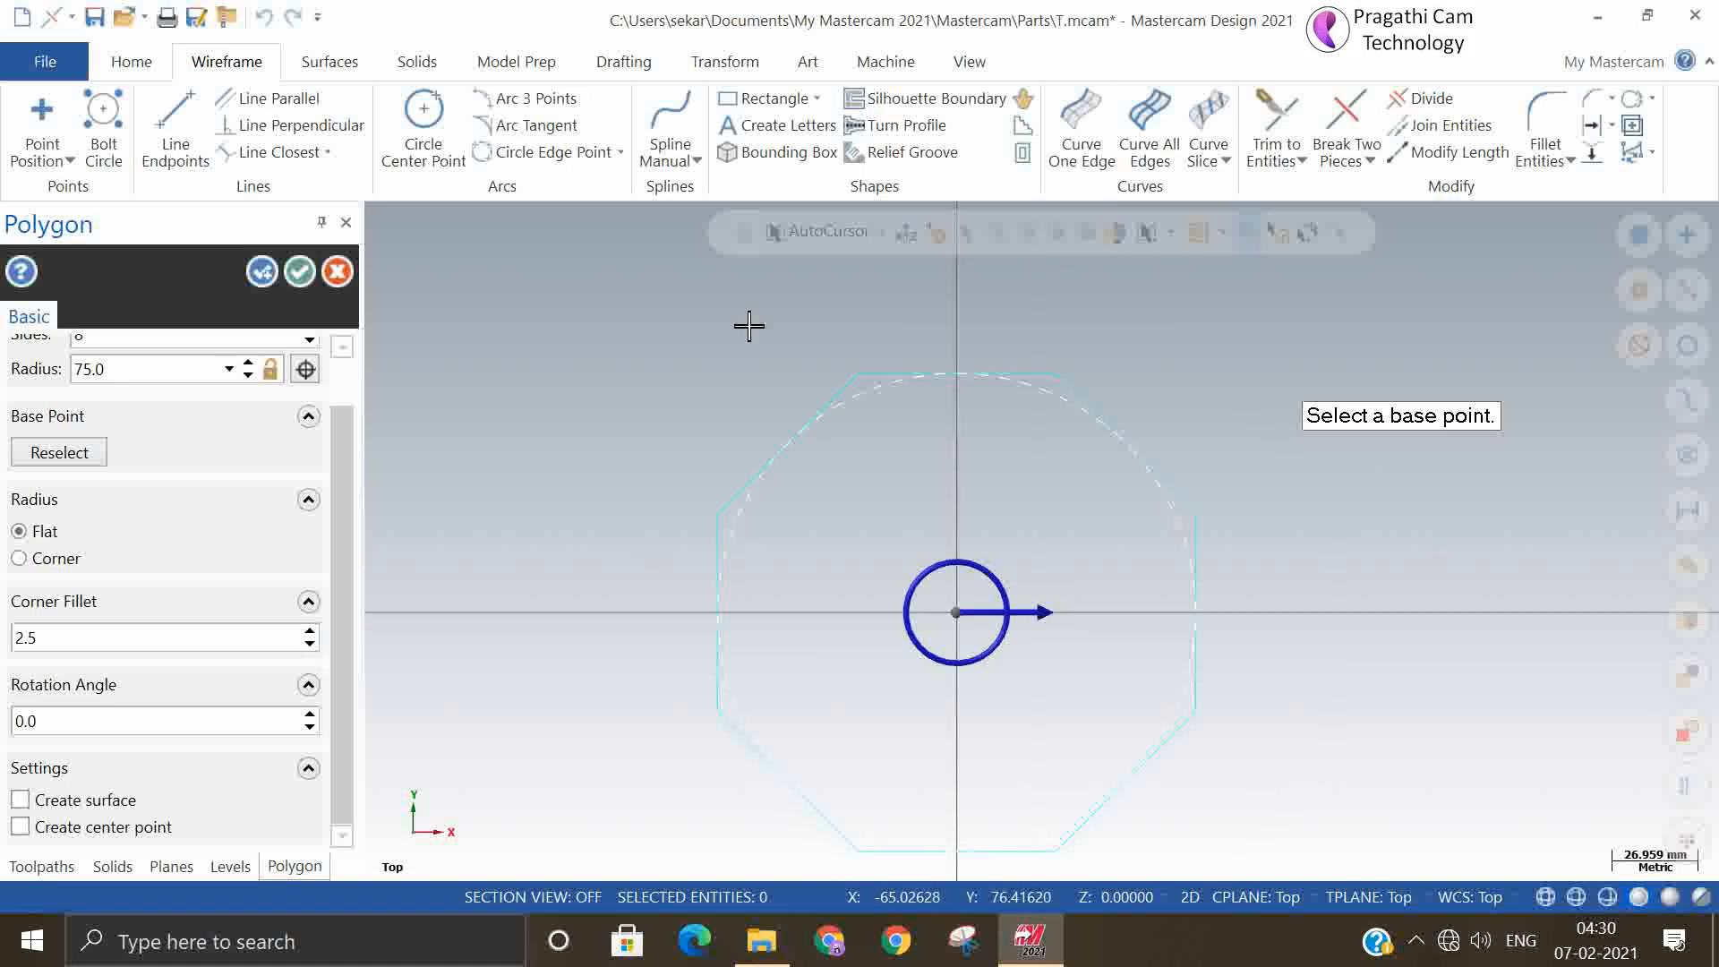
{"action": "scroll", "coordinate": [745, 321], "scroll_direction": "down", "scroll_amount": 3}
{"action": "scroll", "coordinate": [674, 618], "scroll_direction": "up", "scroll_amount": 4}
{"action": "scroll", "coordinate": [770, 600], "scroll_direction": "up", "scroll_amount": 3}
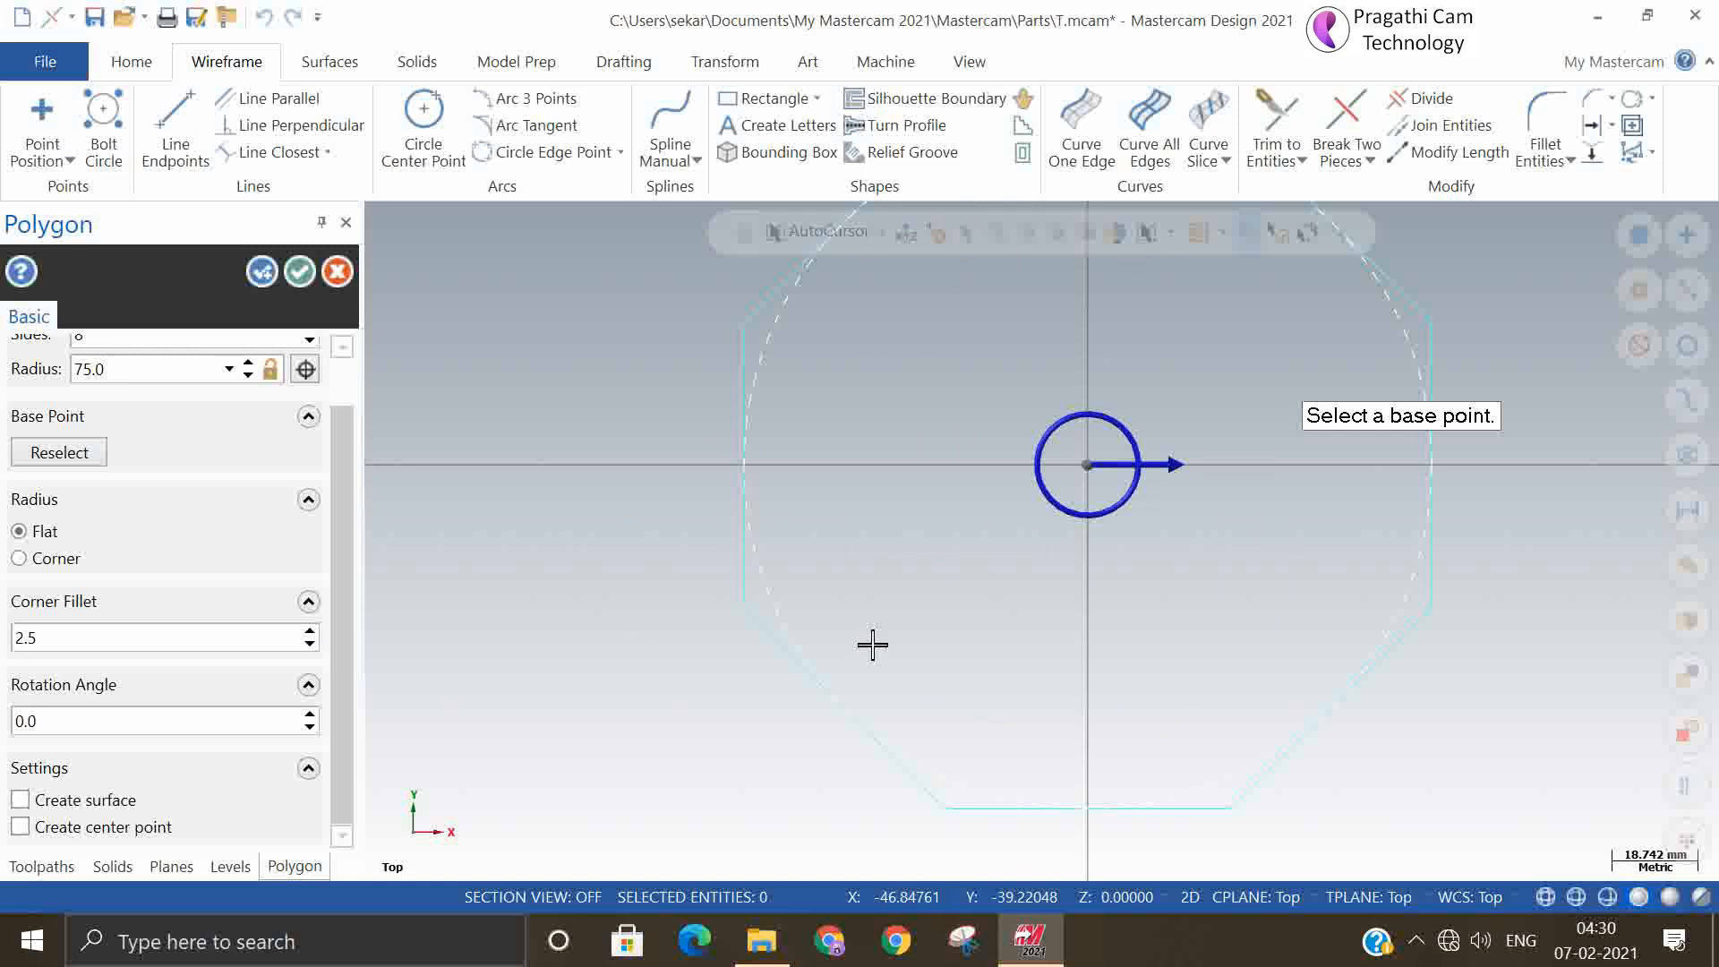
{"action": "left_click", "coordinate": [20, 558]}
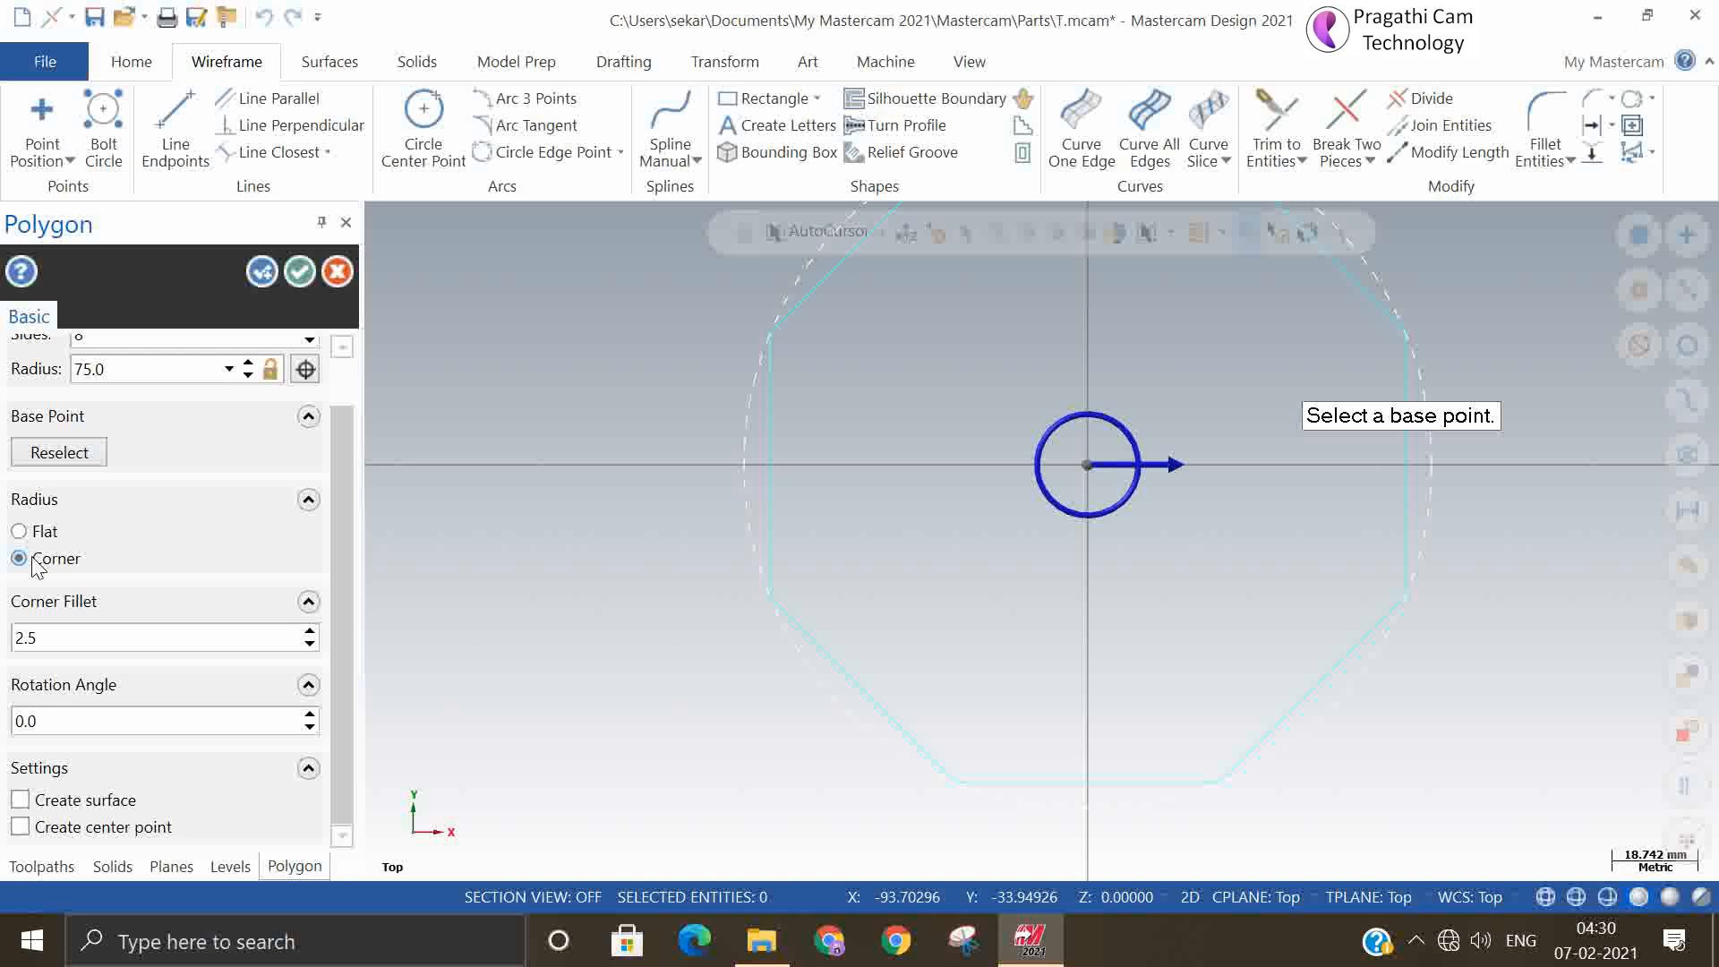
{"action": "left_click", "coordinate": [39, 536]}
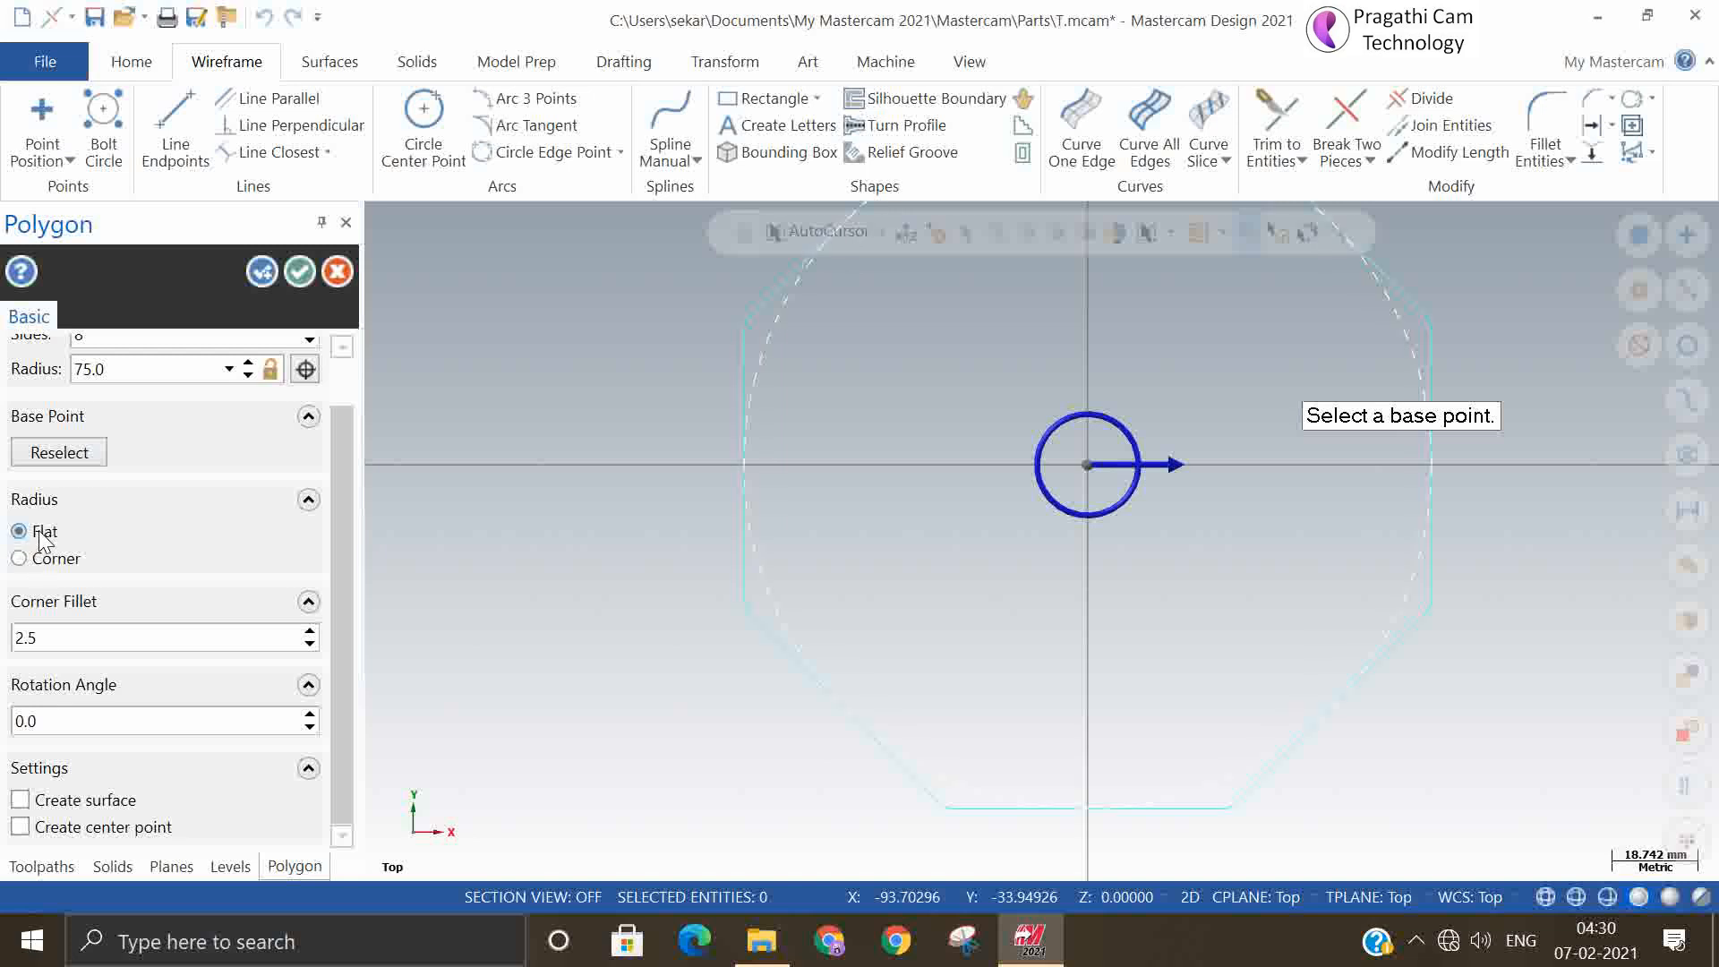
Switch the octagon's radius option to Corner and toggle its Create surface and Create center point settings on and off
{"action": "left_click", "coordinate": [47, 561]}
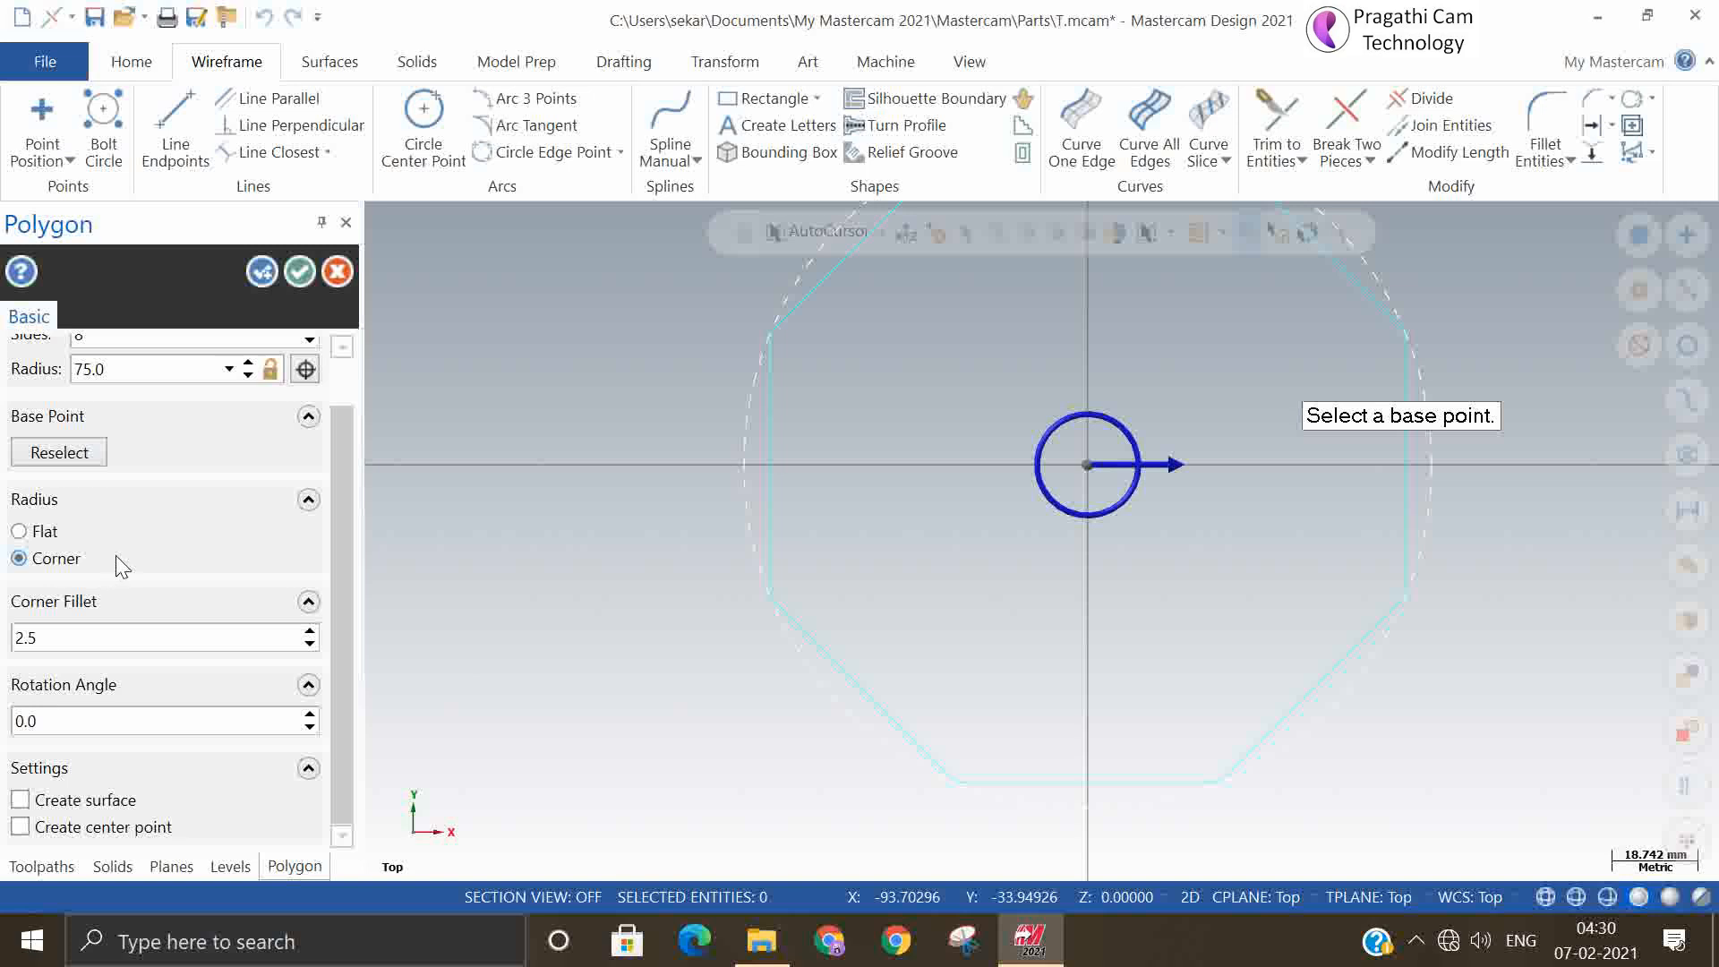
{"action": "left_click_drag", "start_coordinate": [361, 556], "coordinate": [358, 648]}
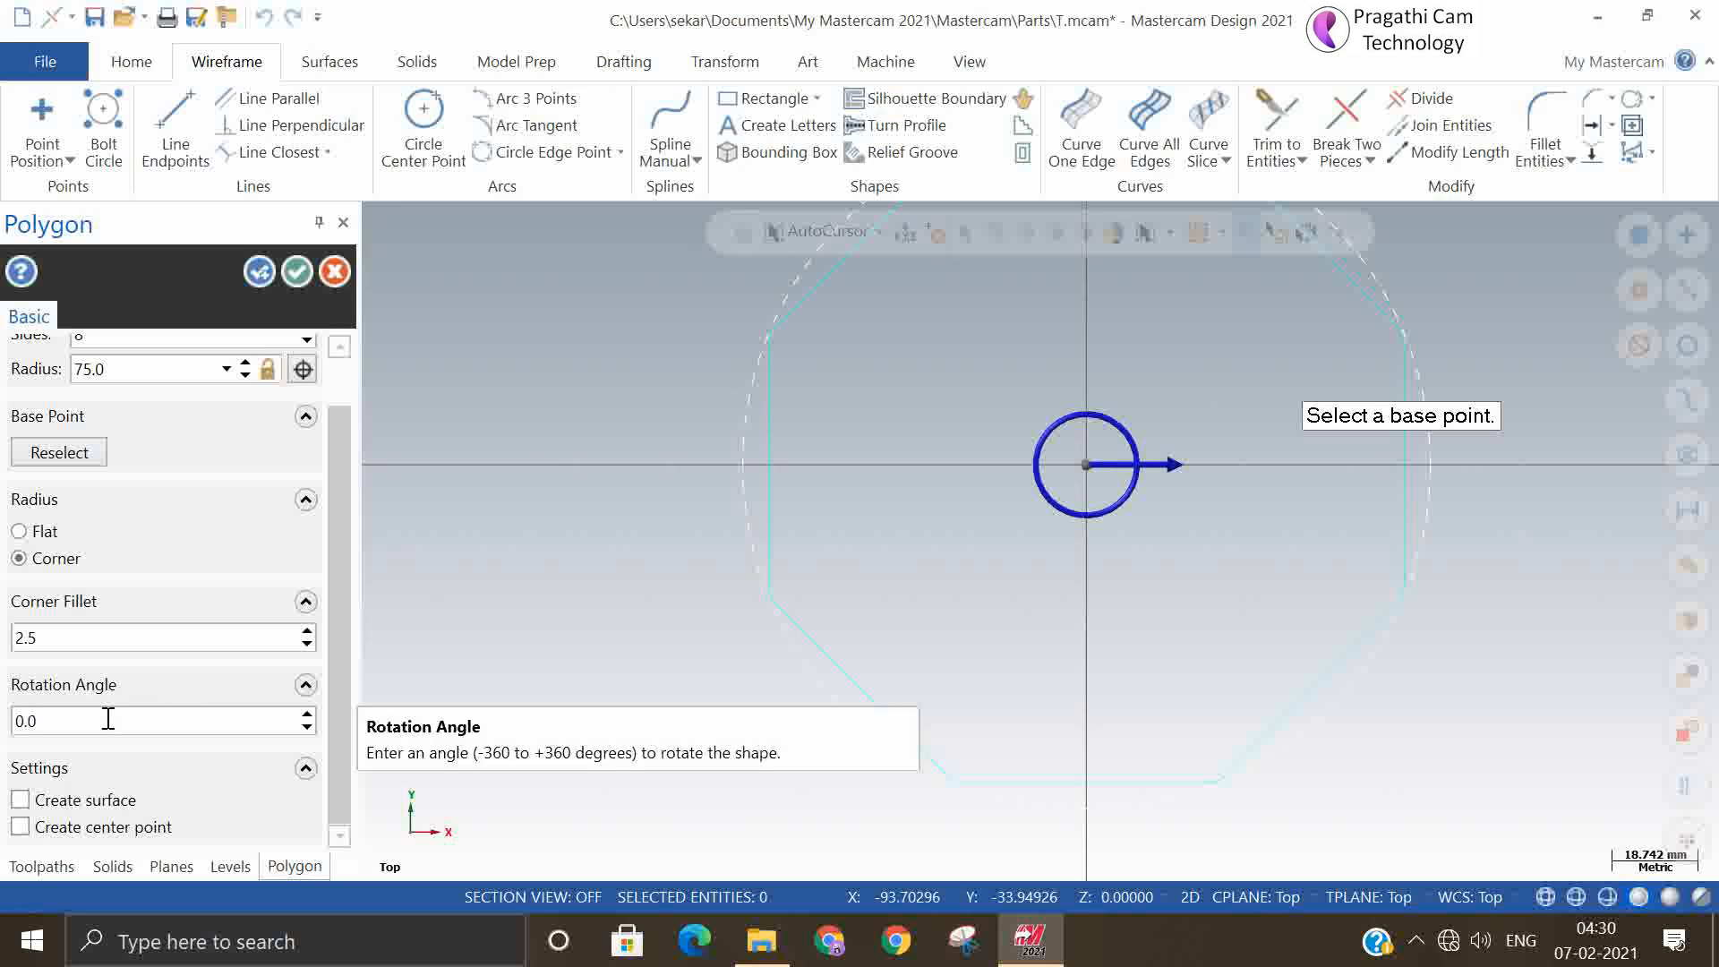
{"action": "left_click", "coordinate": [88, 803]}
{"action": "left_click", "coordinate": [87, 803]}
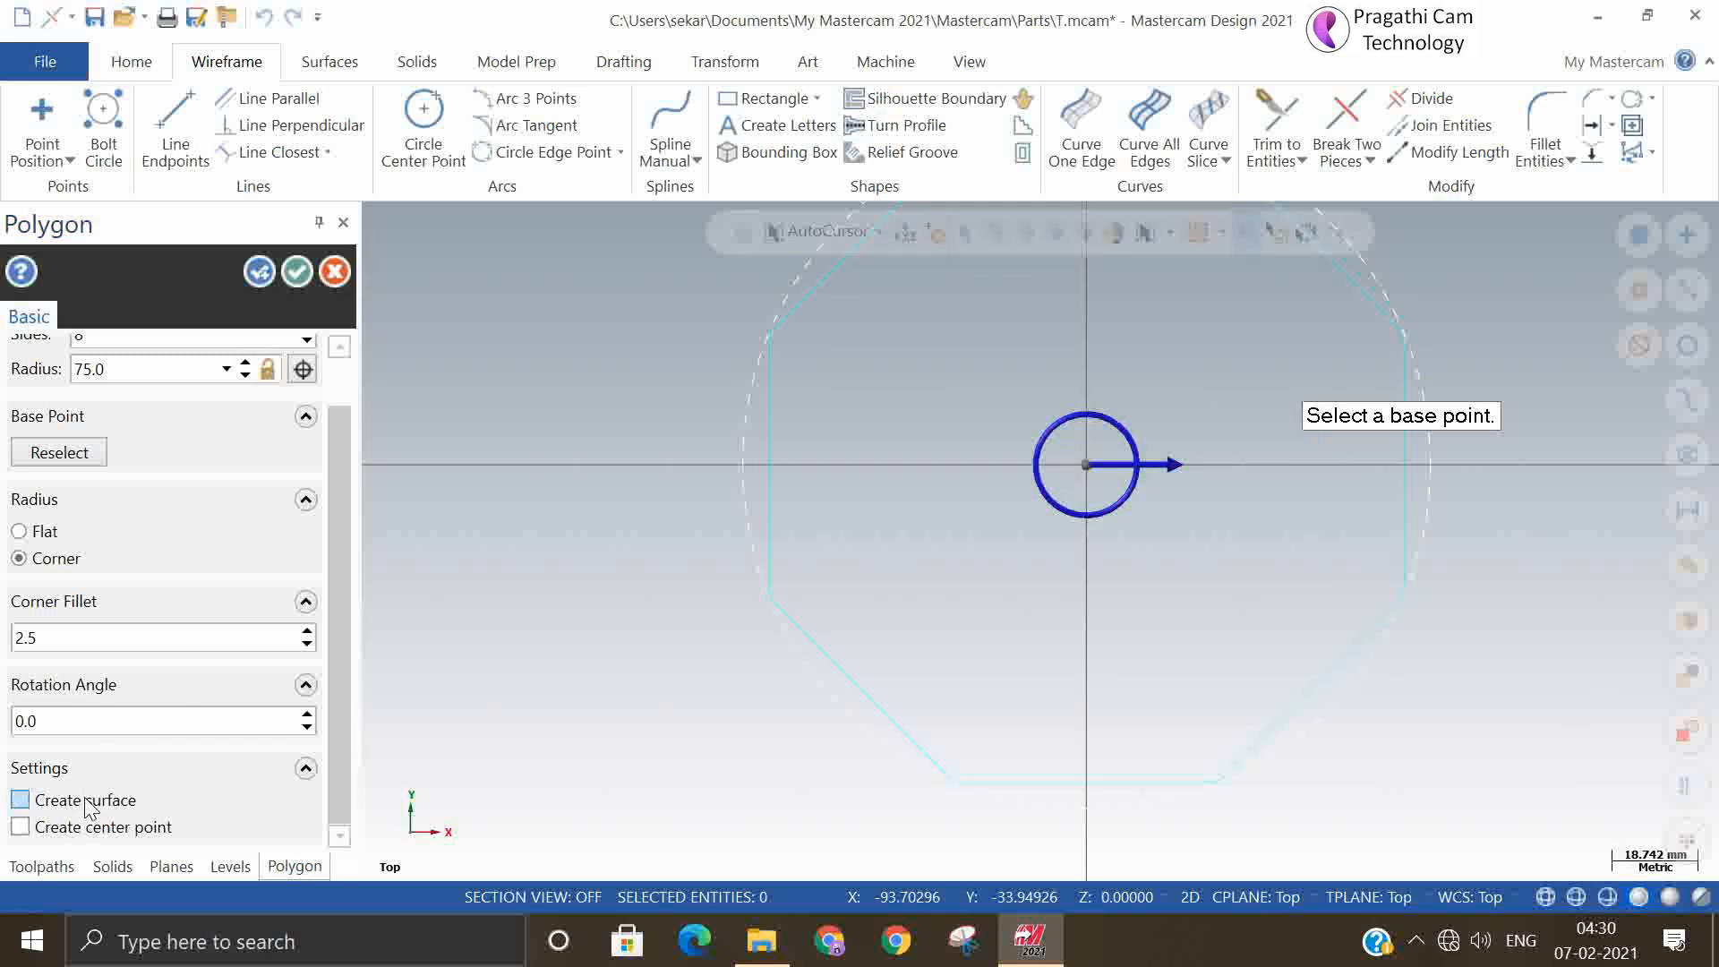
{"action": "left_click", "coordinate": [85, 832]}
{"action": "left_click", "coordinate": [85, 833]}
Set the polygon's number of sides to 3
{"action": "left_click_drag", "start_coordinate": [330, 632], "coordinate": [363, 502]}
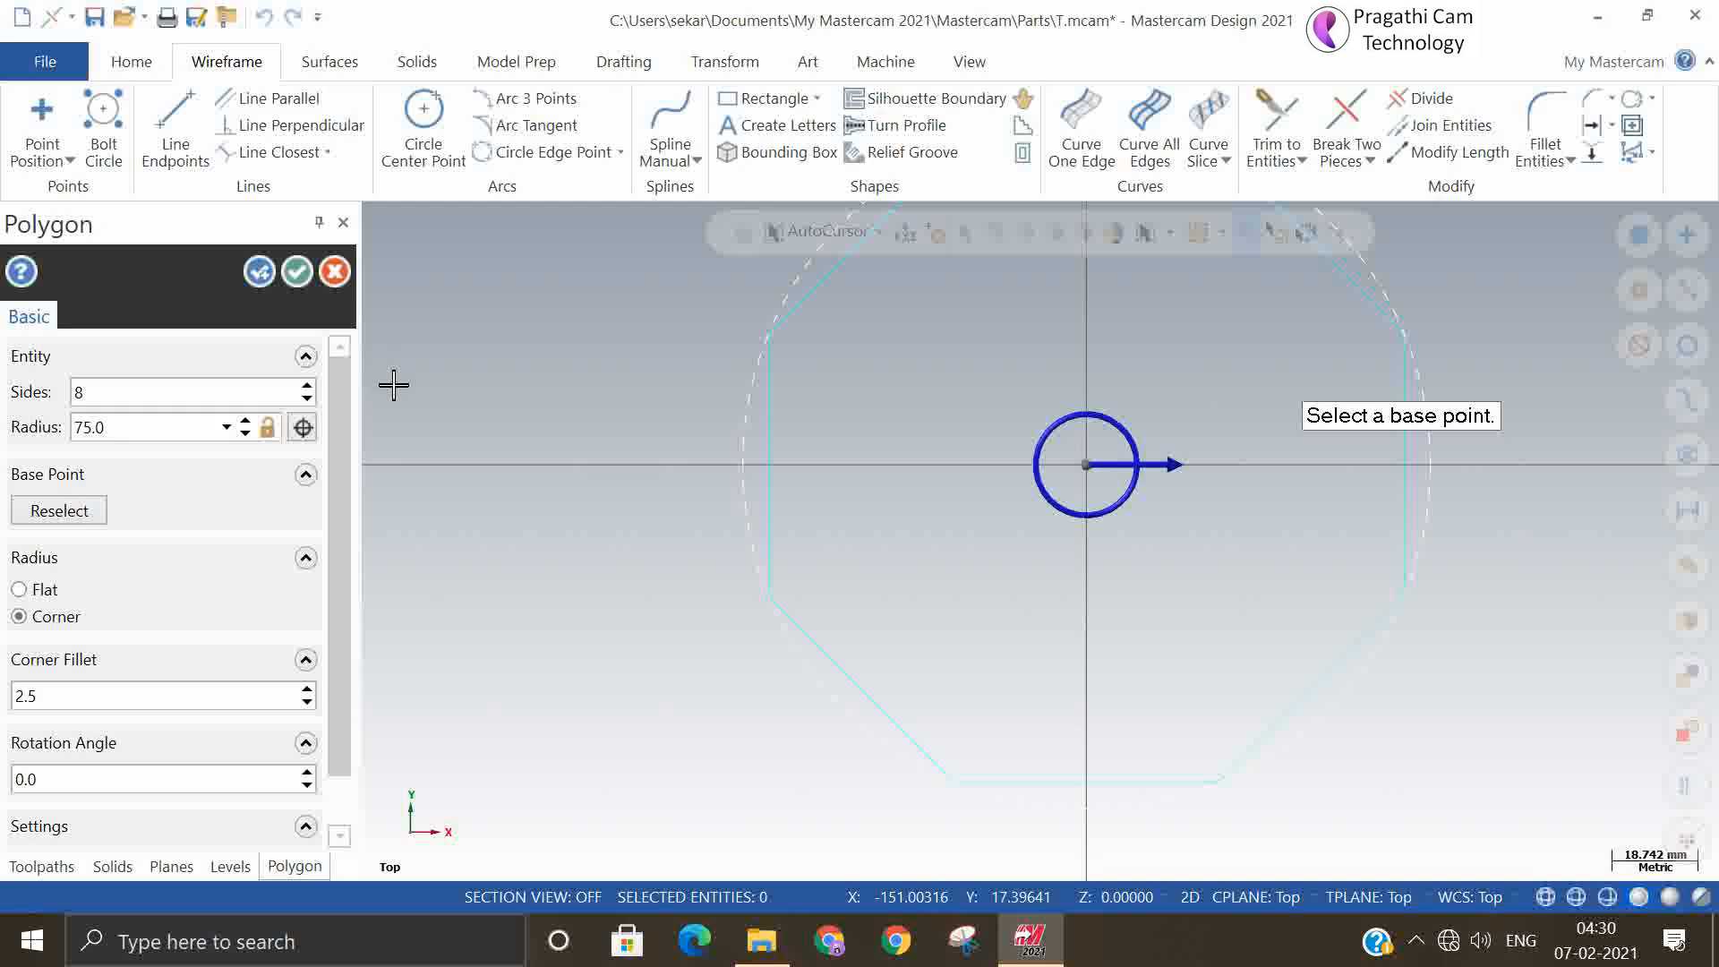
{"action": "double_click", "coordinate": [216, 391]}
{"action": "type", "text": "3"}
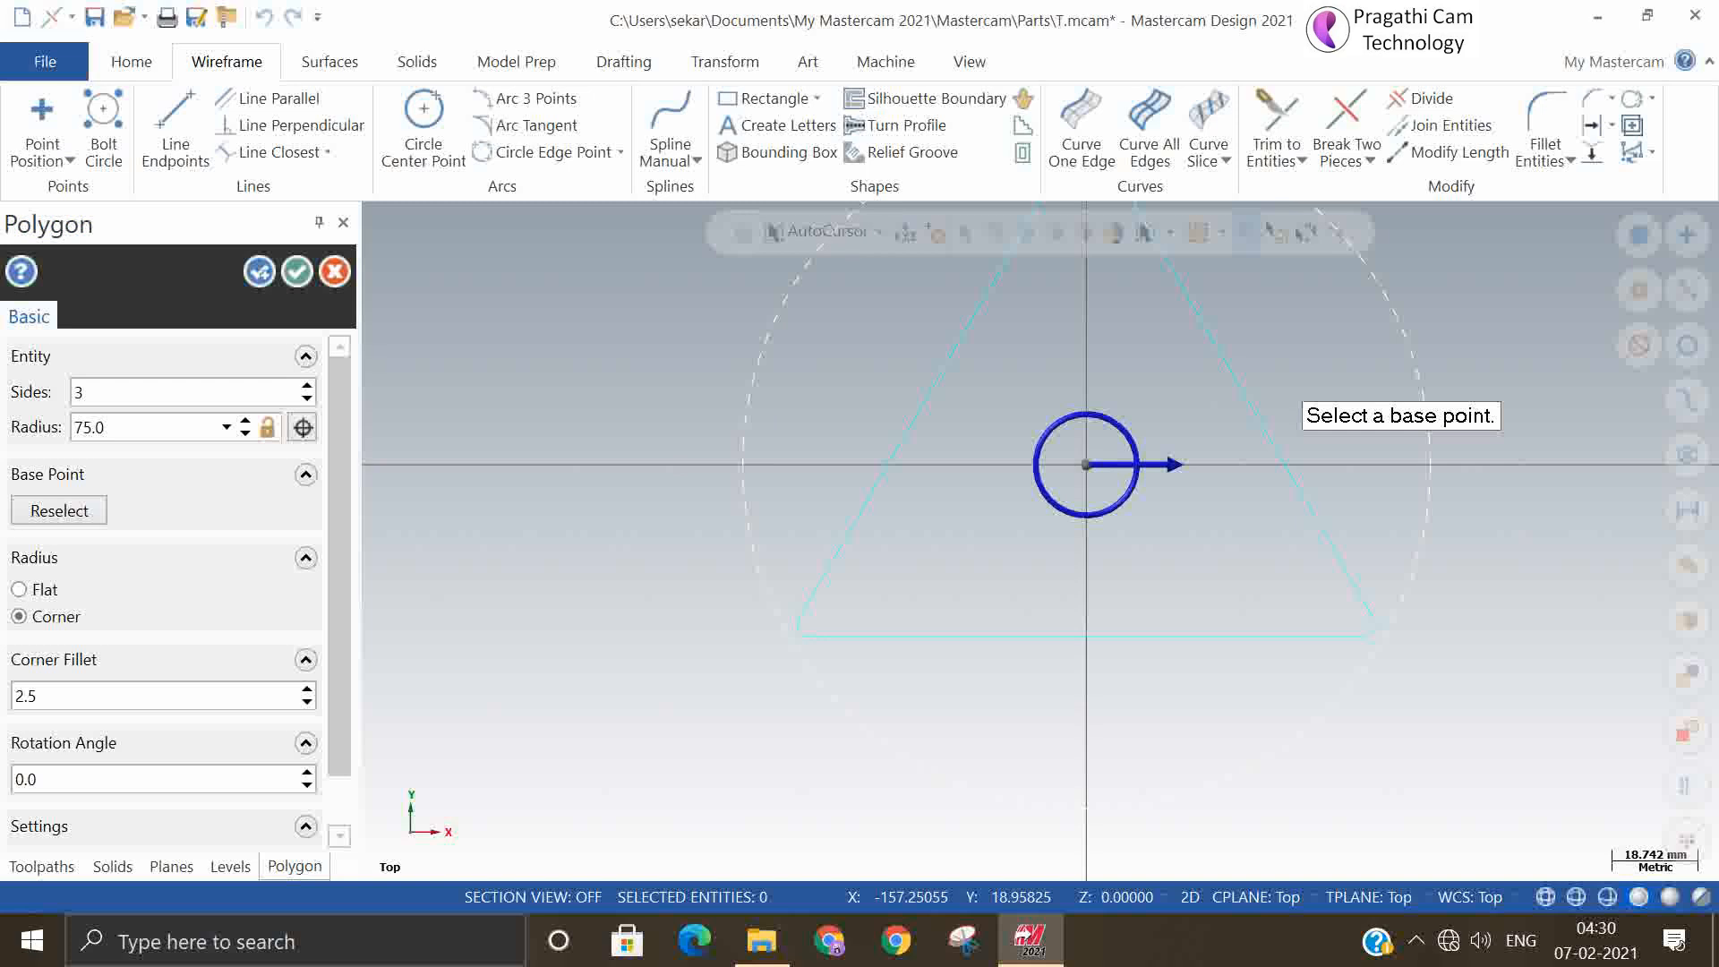
Set the polygon's number of sides to 10 and create it
{"action": "double_click", "coordinate": [165, 392]}
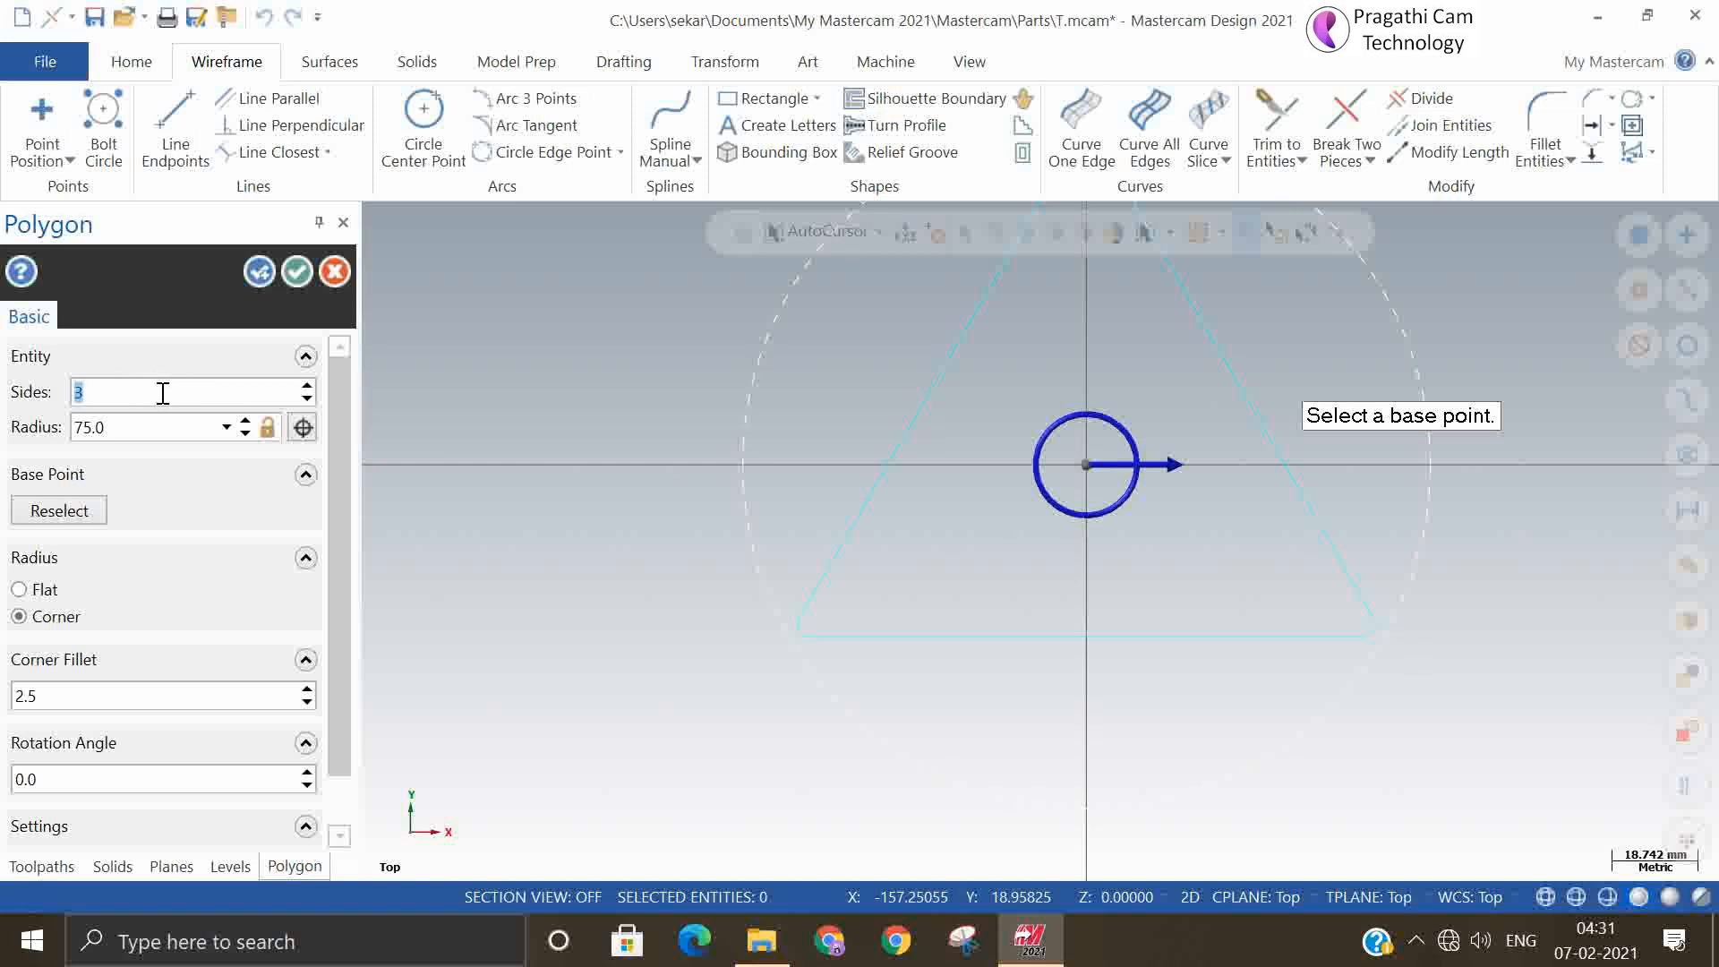
{"action": "type", "text": "10"}
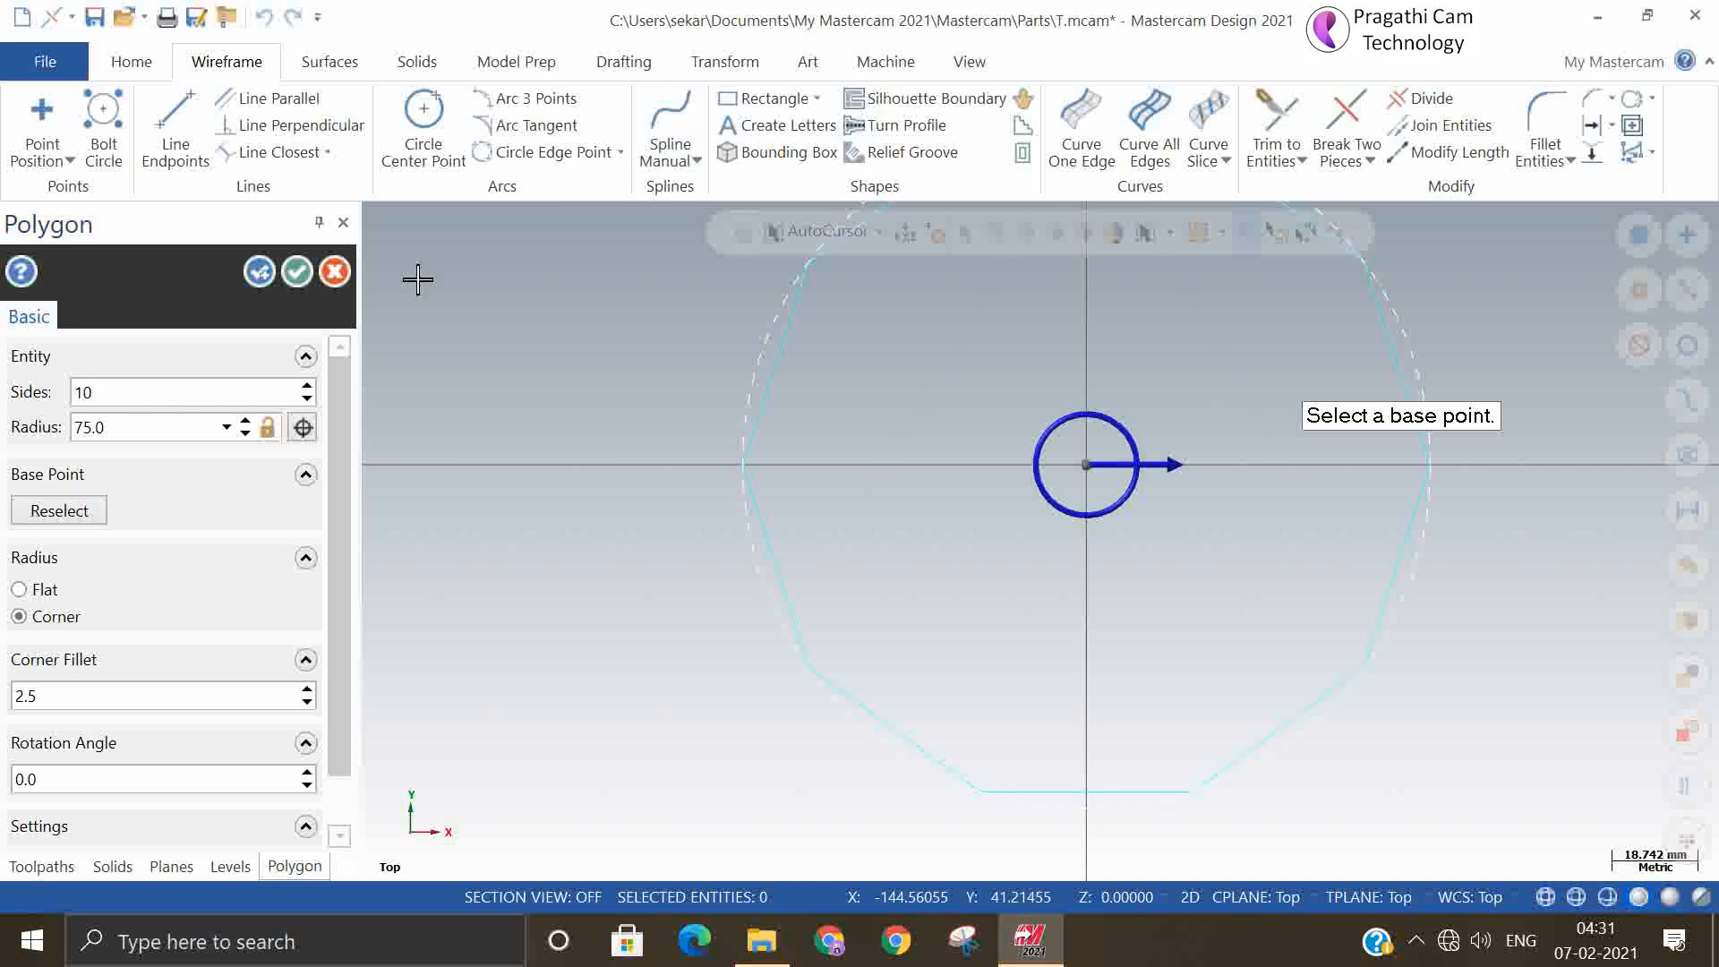
{"action": "left_click", "coordinate": [295, 273]}
Select the entire ten-sided polygon and delete it
{"action": "scroll", "coordinate": [618, 453], "scroll_direction": "down", "scroll_amount": 4}
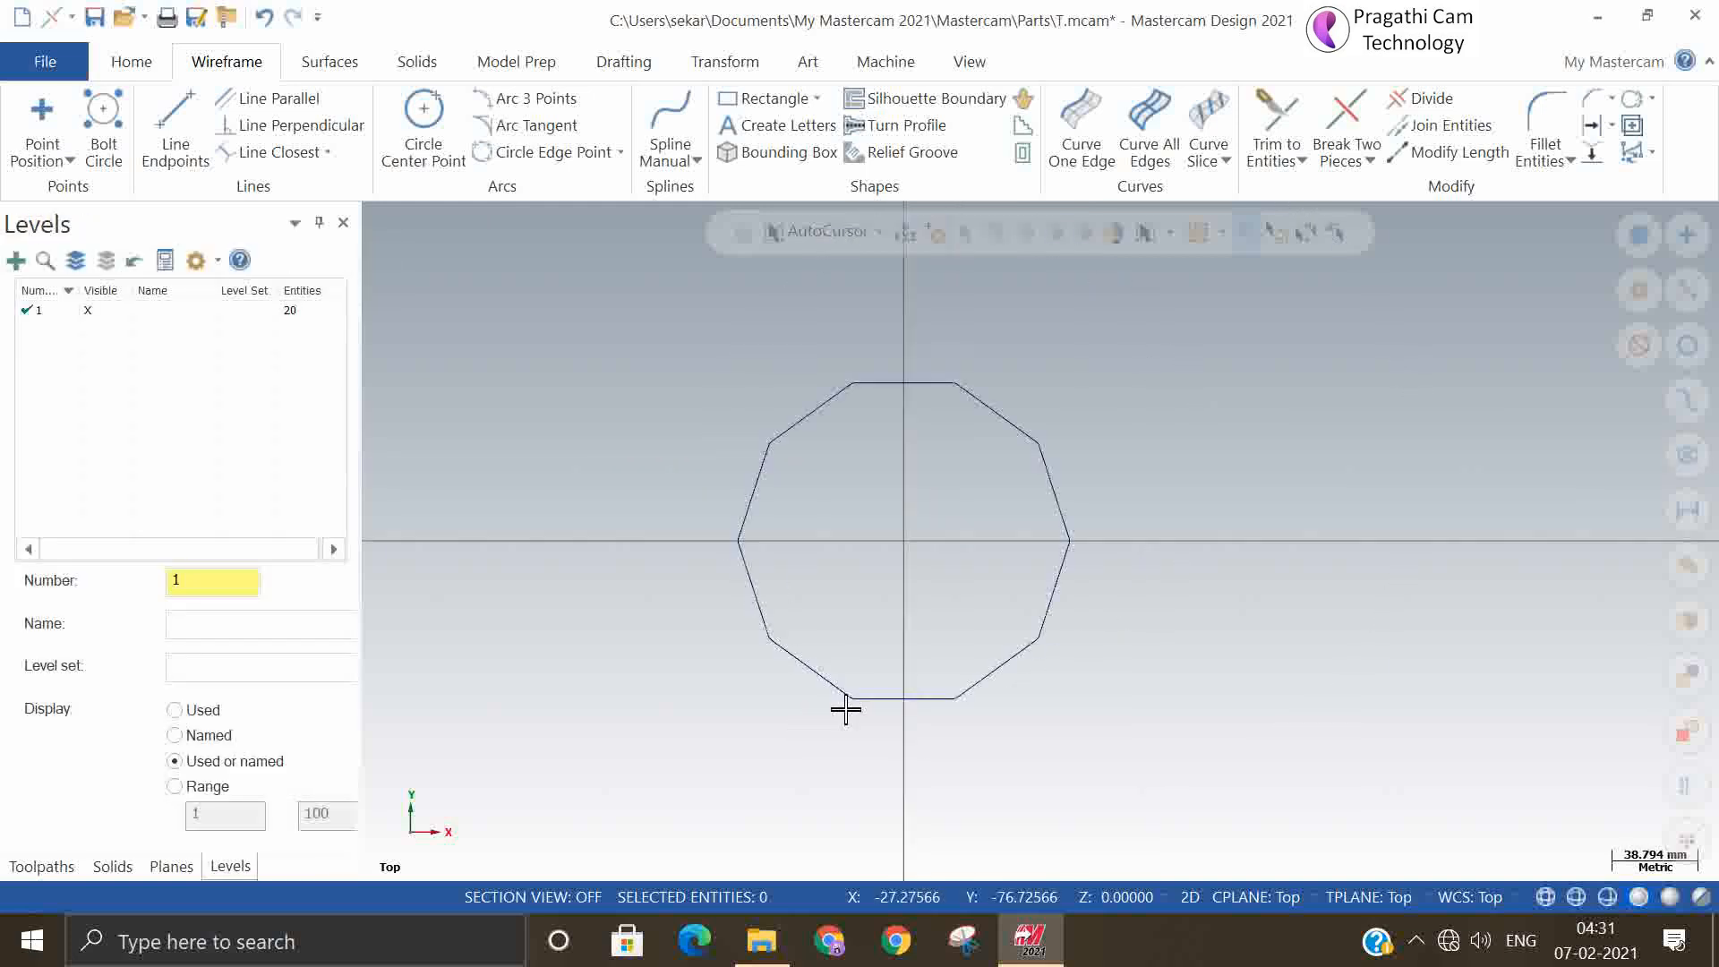
{"action": "scroll", "coordinate": [846, 710], "scroll_direction": "down", "scroll_amount": 1}
{"action": "left_click_drag", "start_coordinate": [647, 334], "coordinate": [1337, 794]}
{"action": "key", "text": "Delete"}
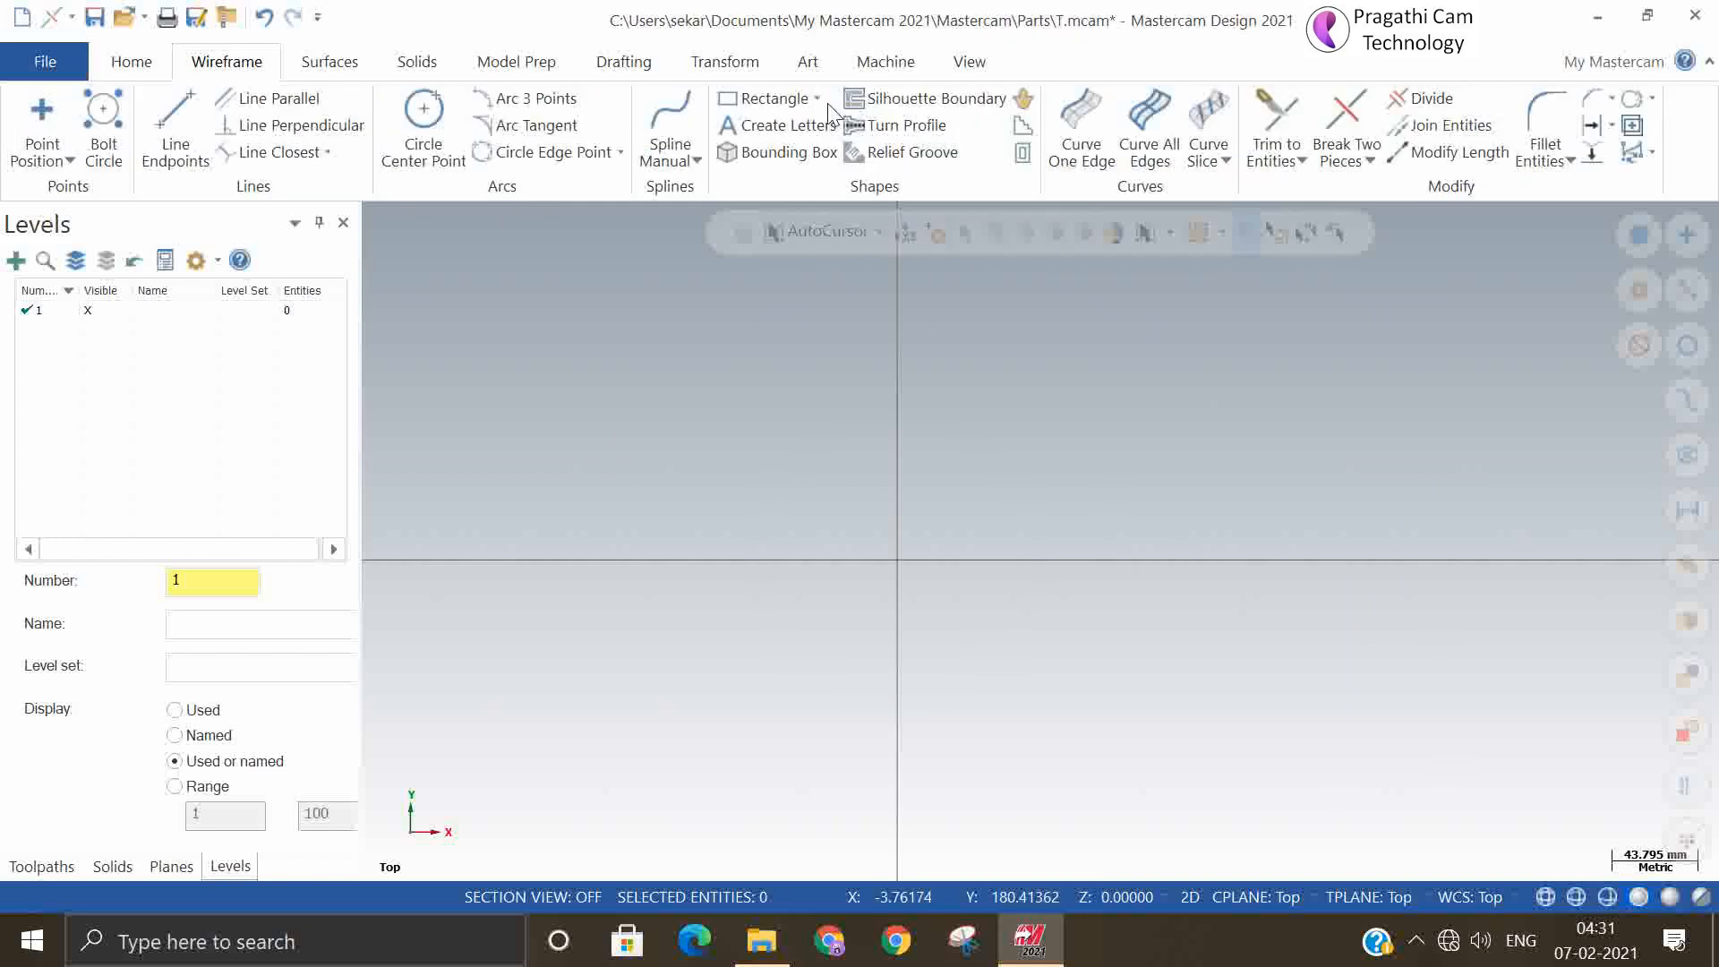
Start a NURBS ellipse centered at the origin with an X radius of about 127 mm and a Y radius of about 56 mm
{"action": "left_click", "coordinate": [820, 99]}
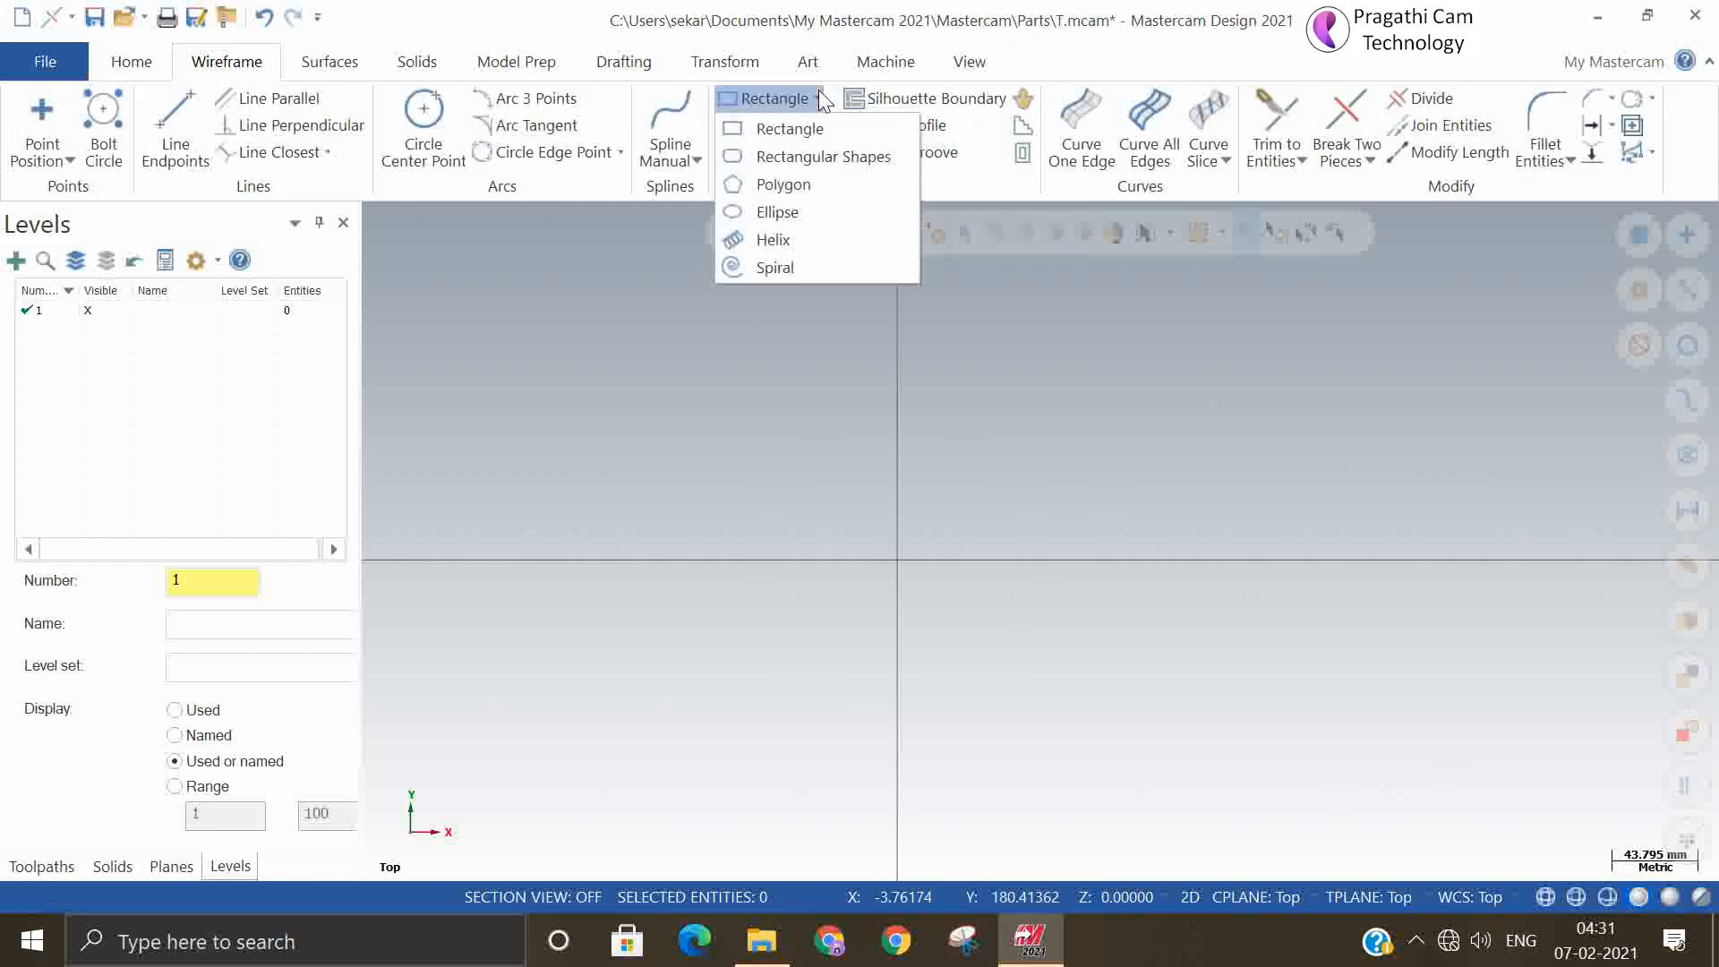
{"action": "left_click", "coordinate": [820, 211]}
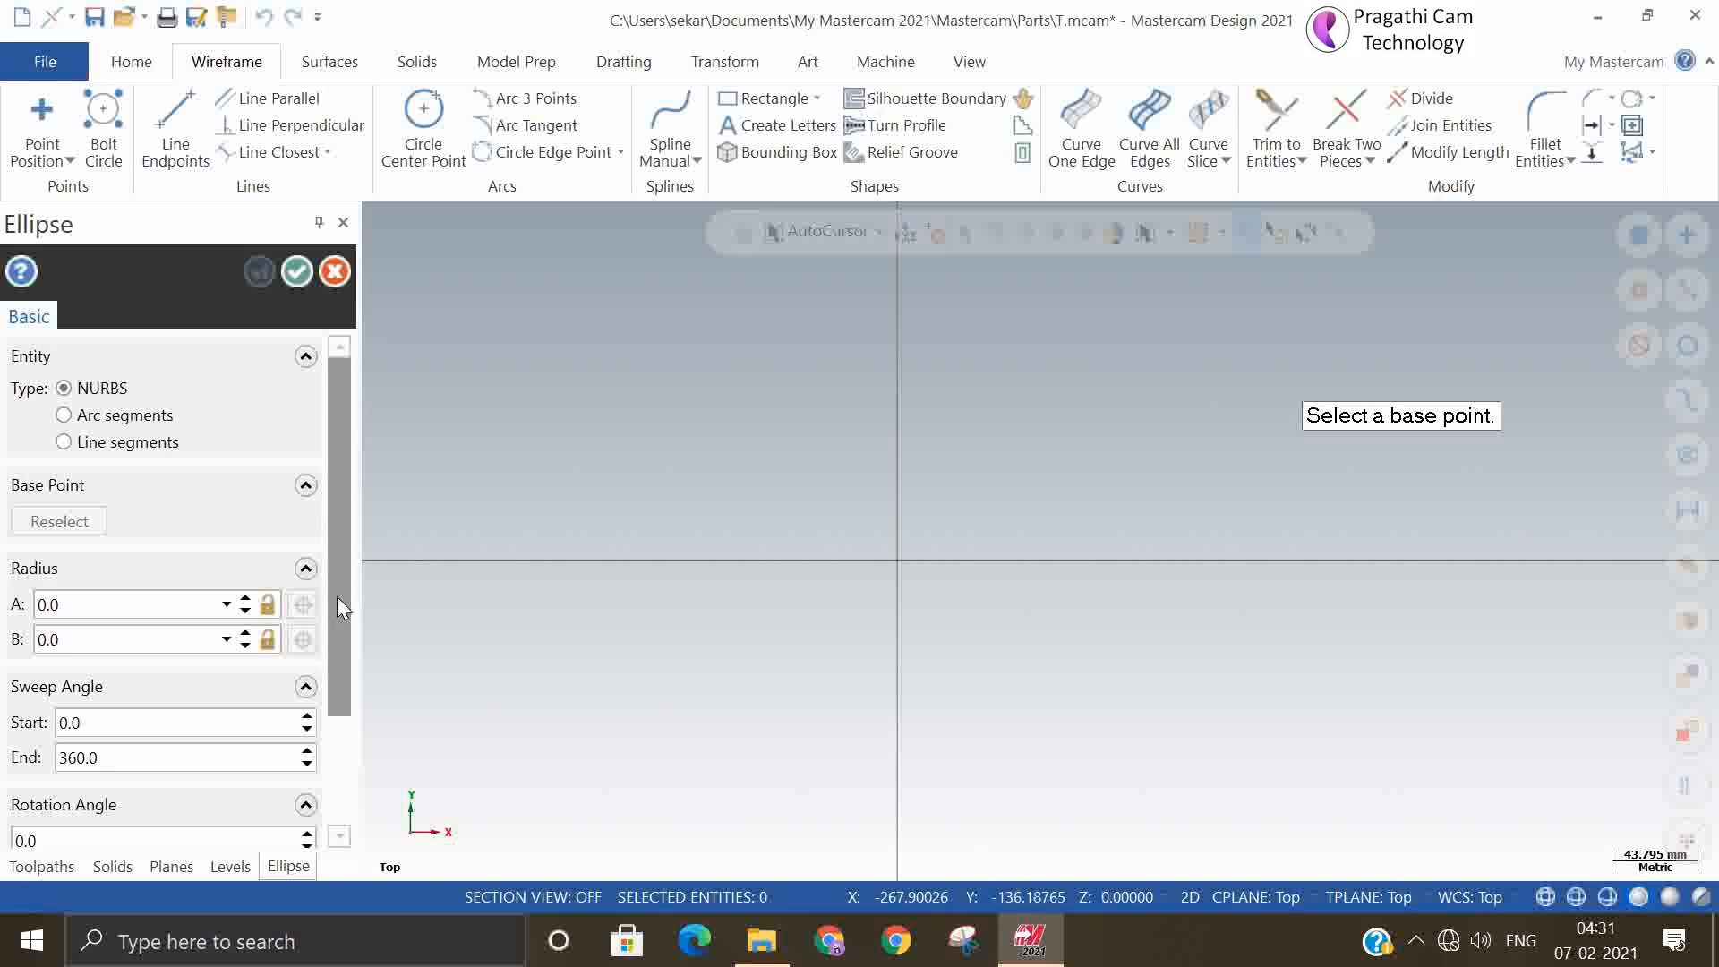
{"action": "mouse_move", "coordinate": [337, 597]}
{"action": "left_mouse_down"}
{"action": "mouse_move", "coordinate": [336, 776]}
{"action": "mouse_move", "coordinate": [360, 615]}
{"action": "left_mouse_up"}
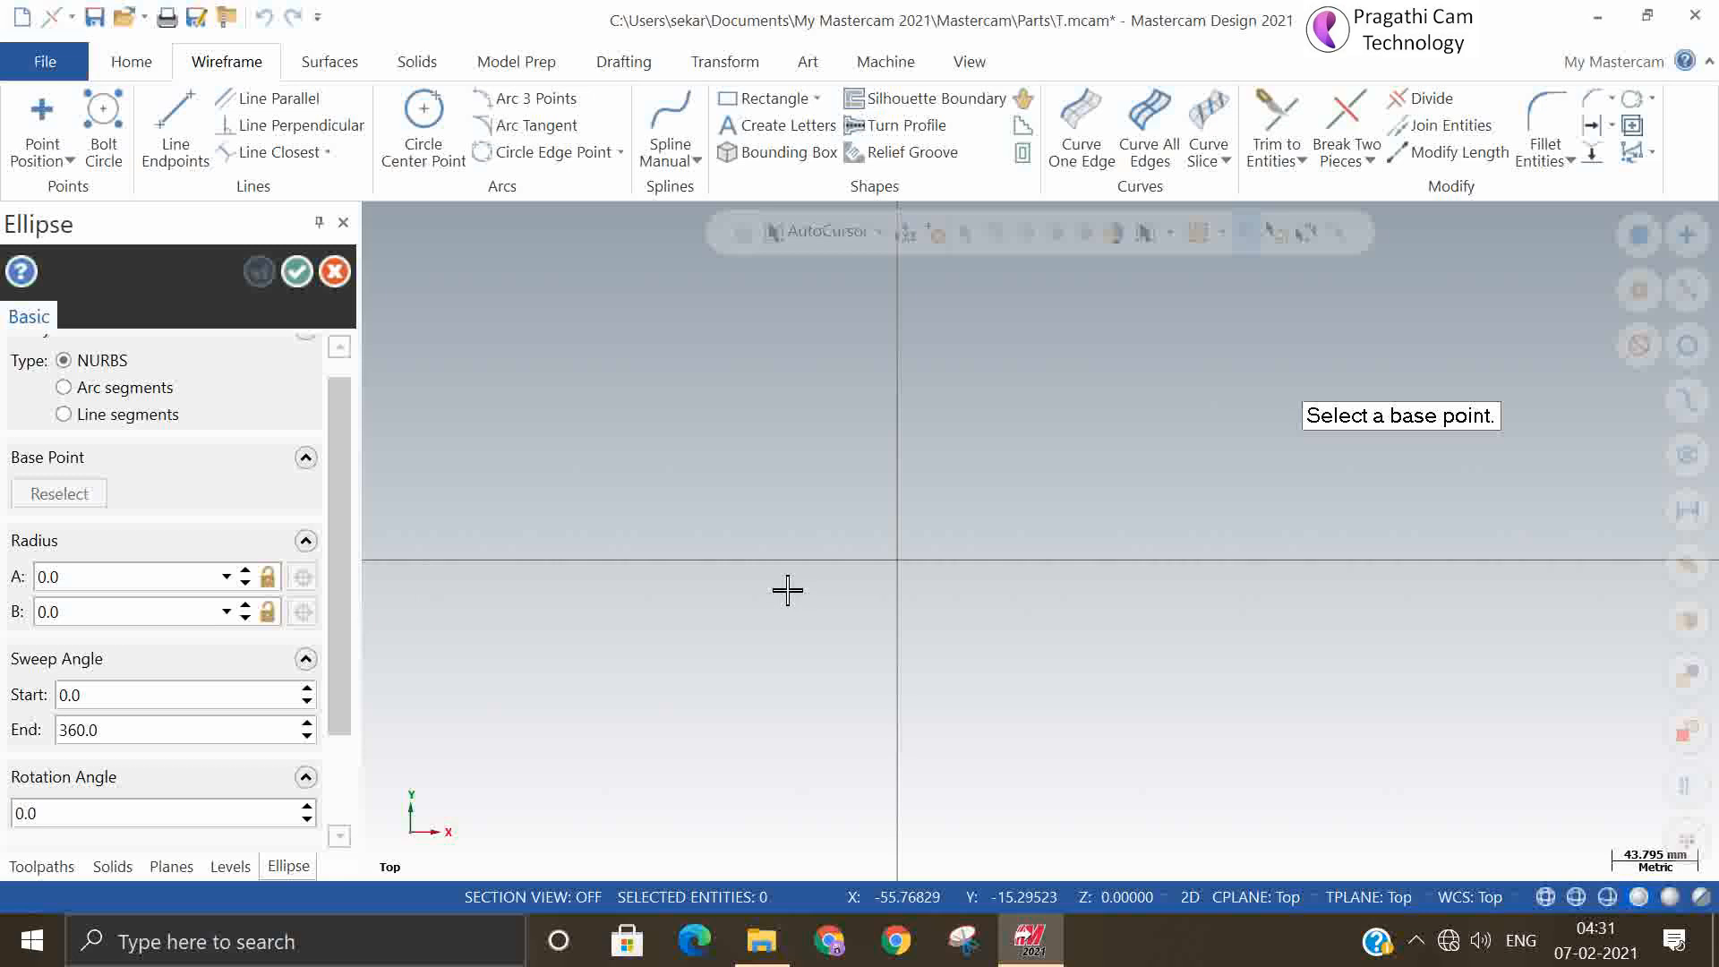
{"action": "left_click", "coordinate": [903, 562]}
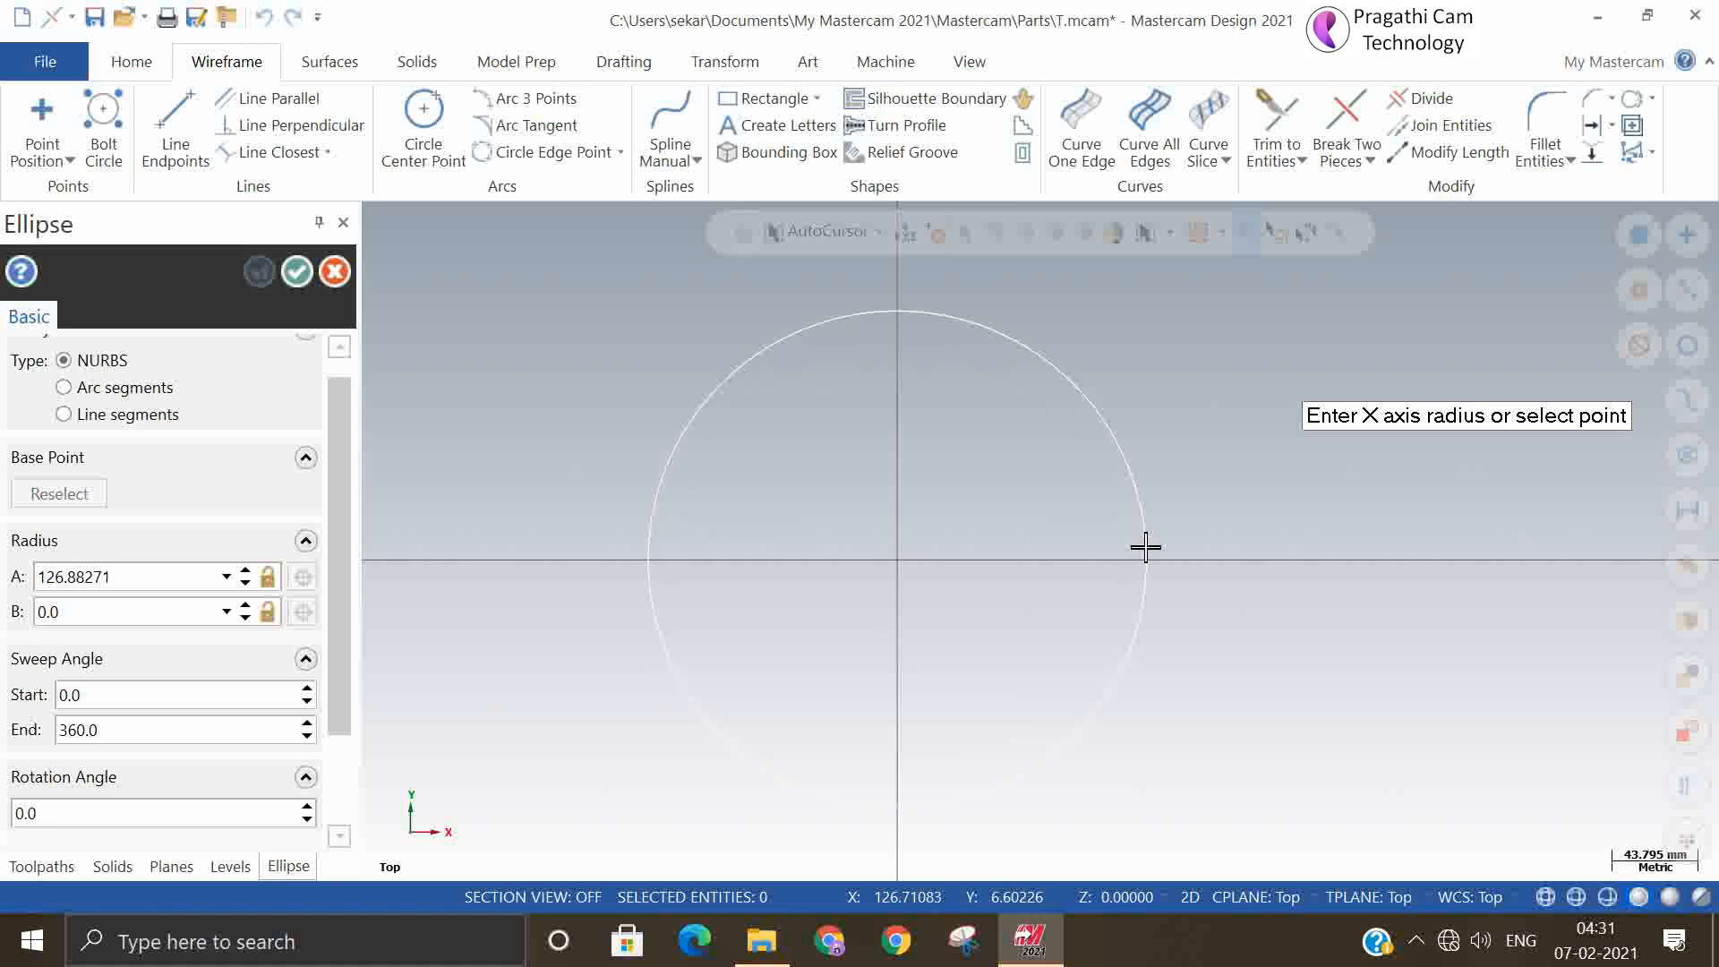
{"action": "left_click", "coordinate": [1145, 548]}
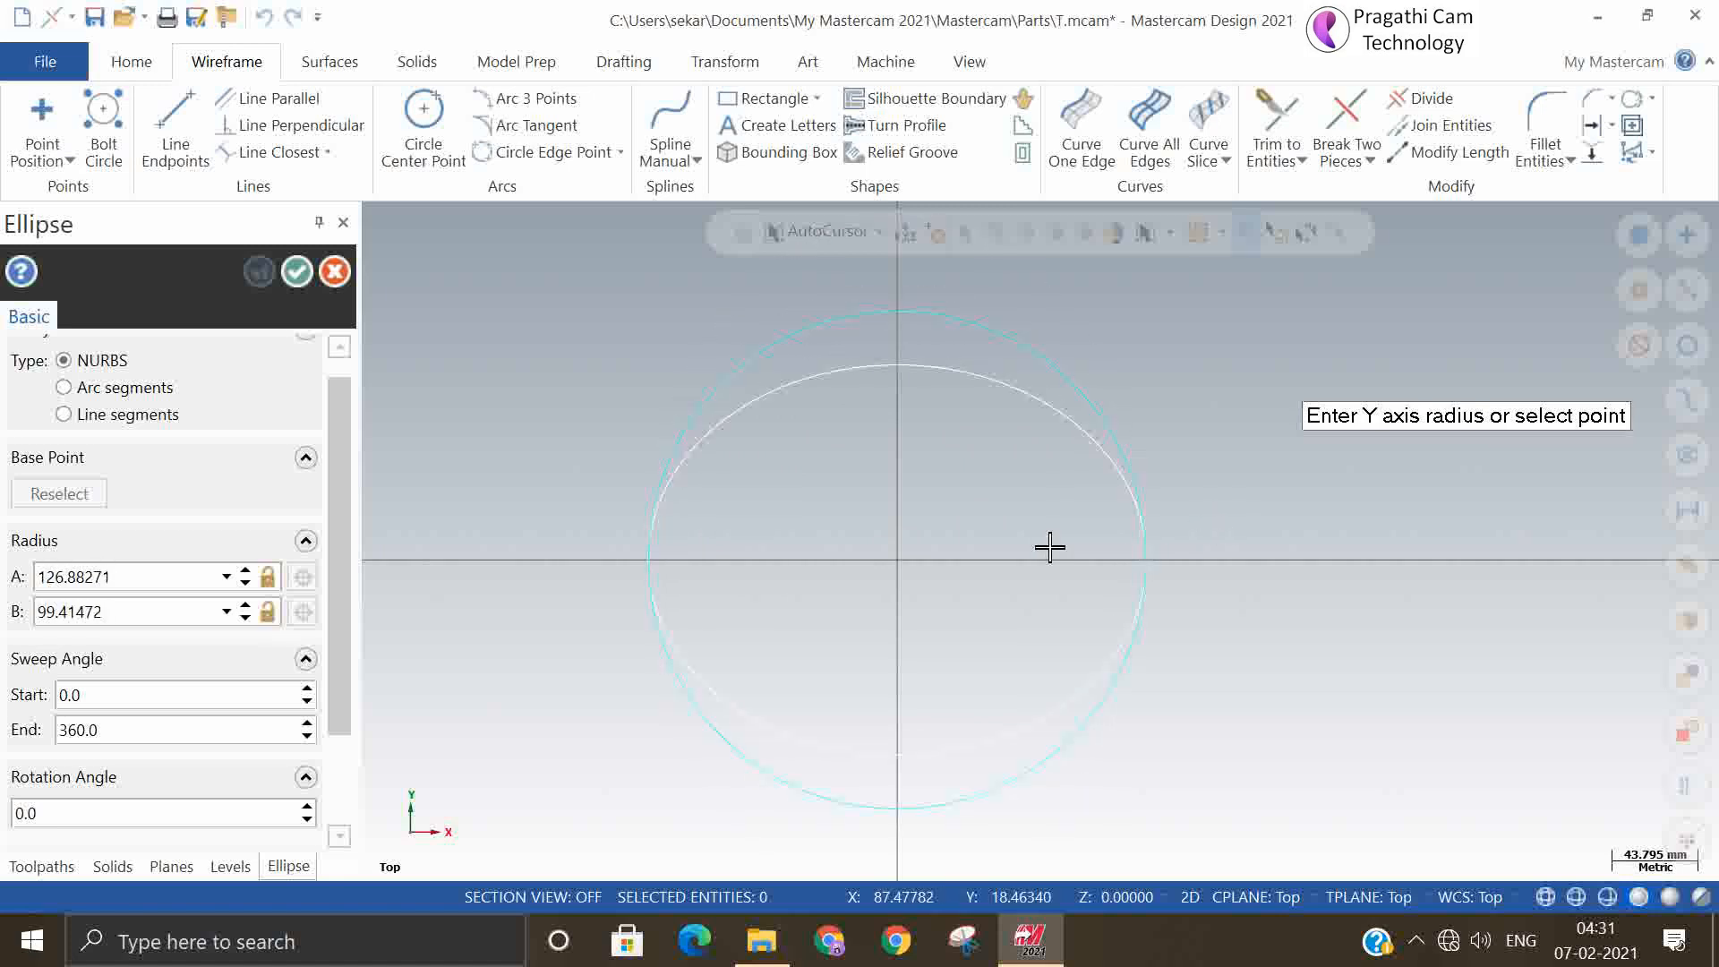
{"action": "left_click", "coordinate": [994, 505]}
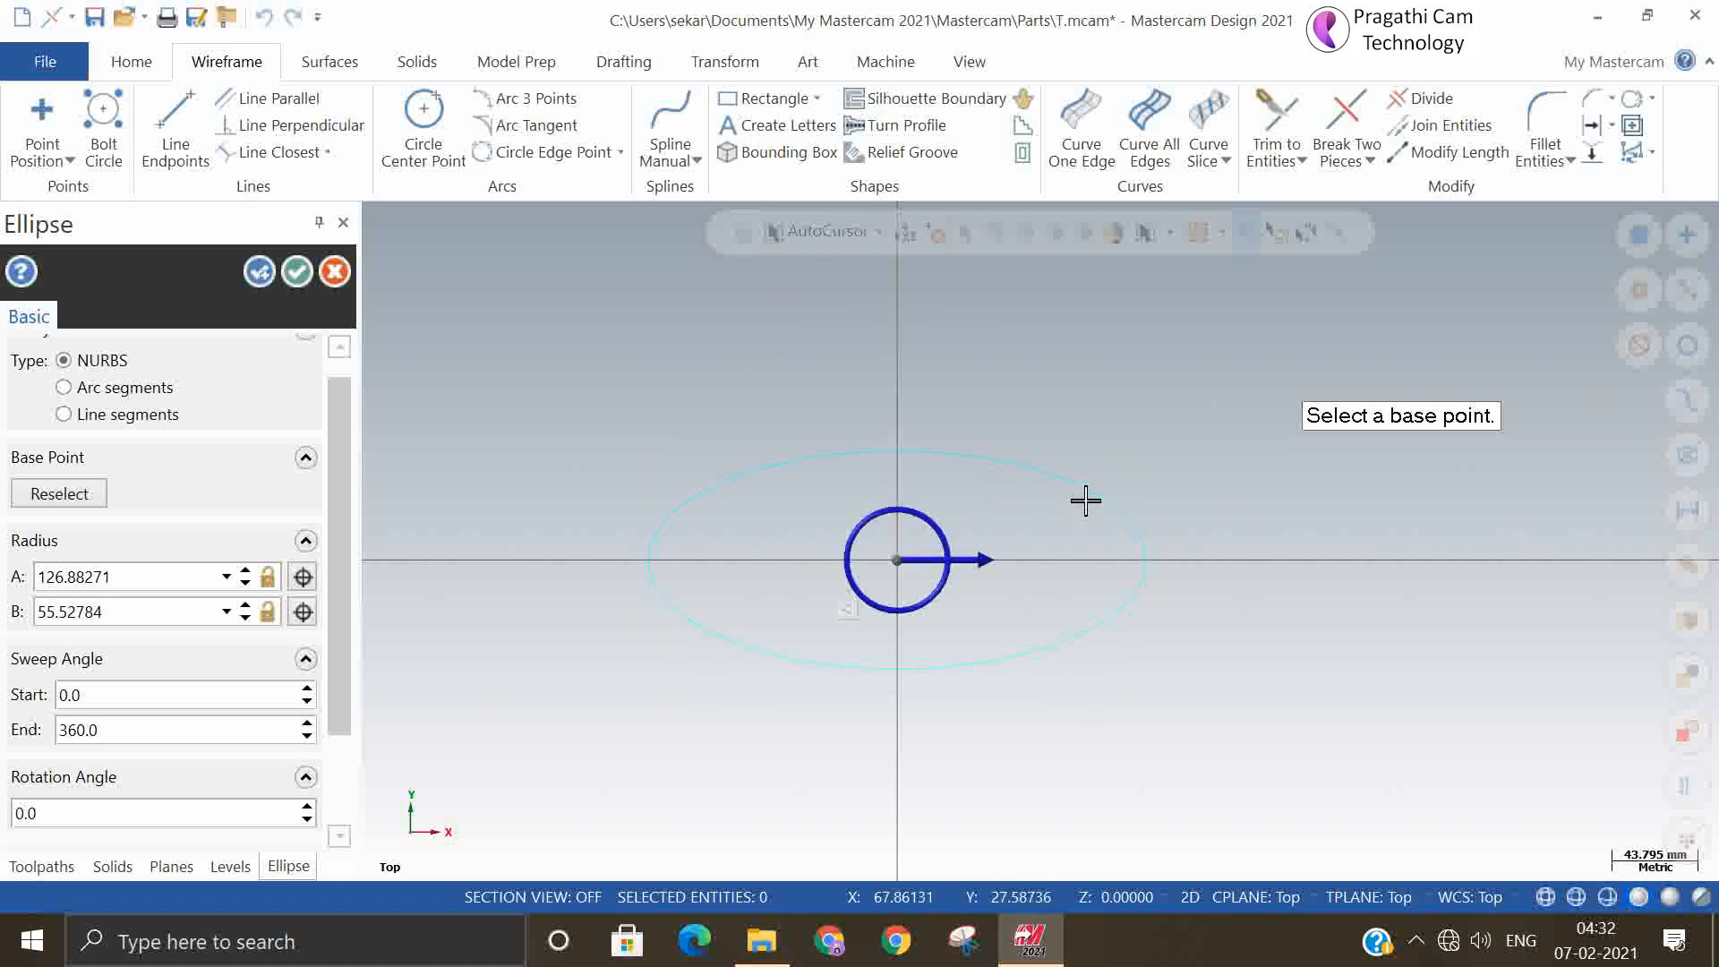
Set the ellipse's radius A to 150 mm and radius B to 75 mm, and create it while keeping the command active
{"action": "left_click", "coordinate": [133, 580]}
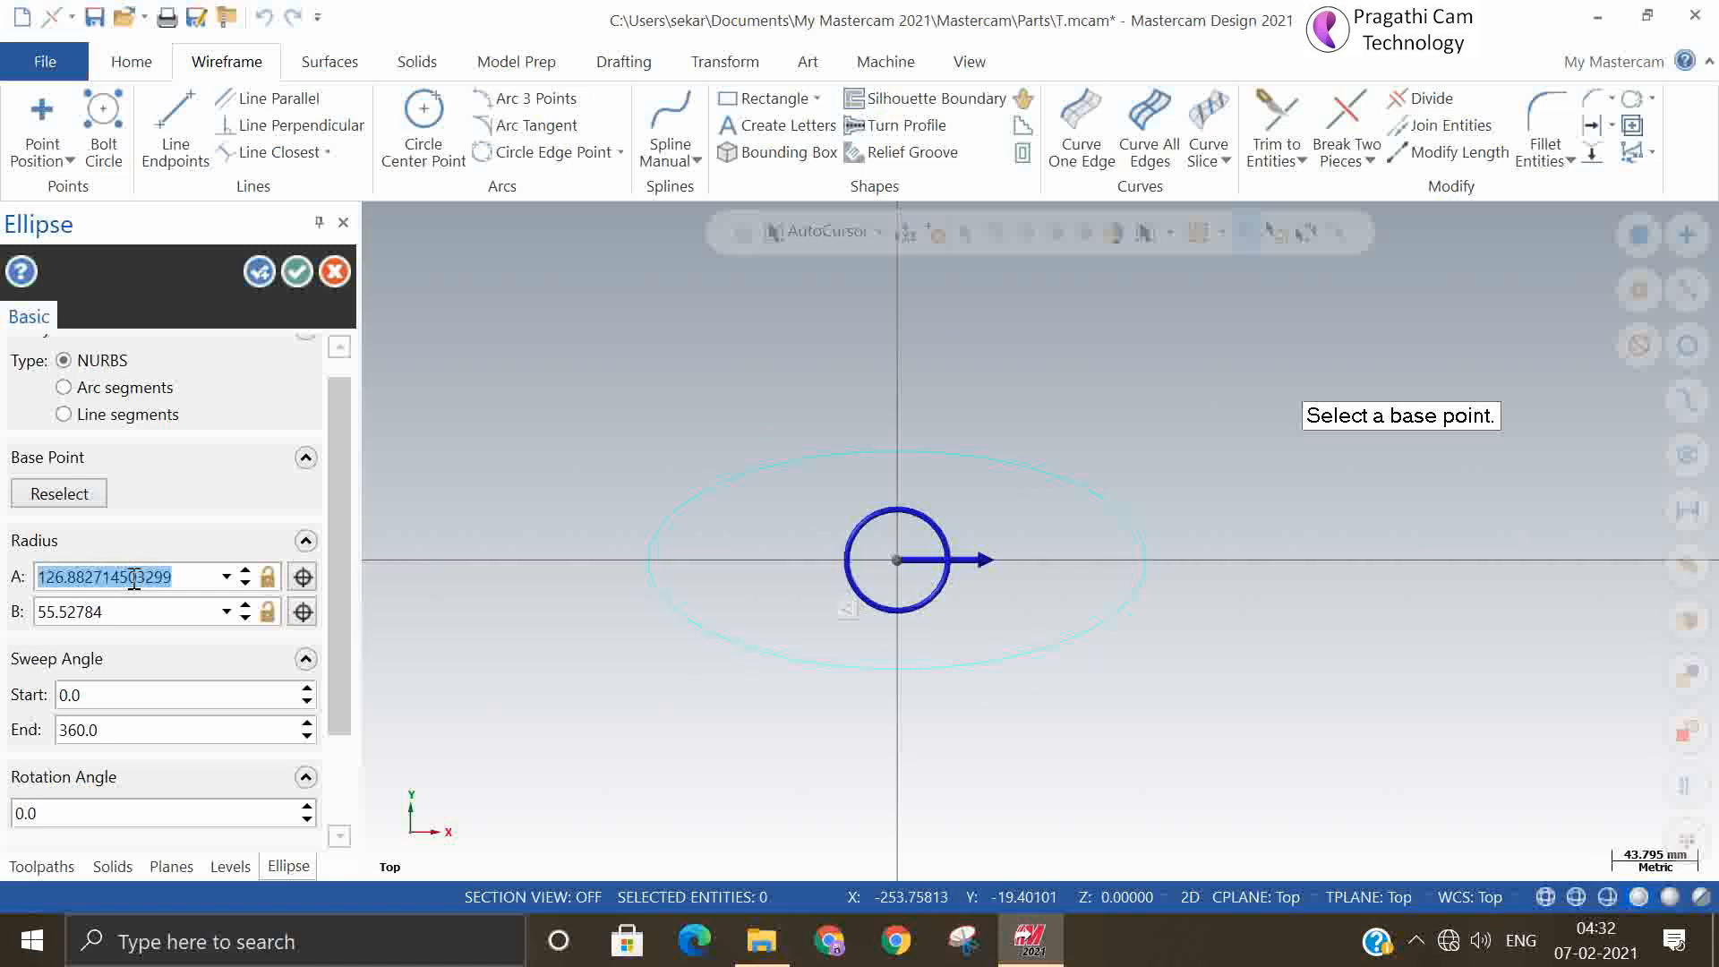
{"action": "type", "text": "150"}
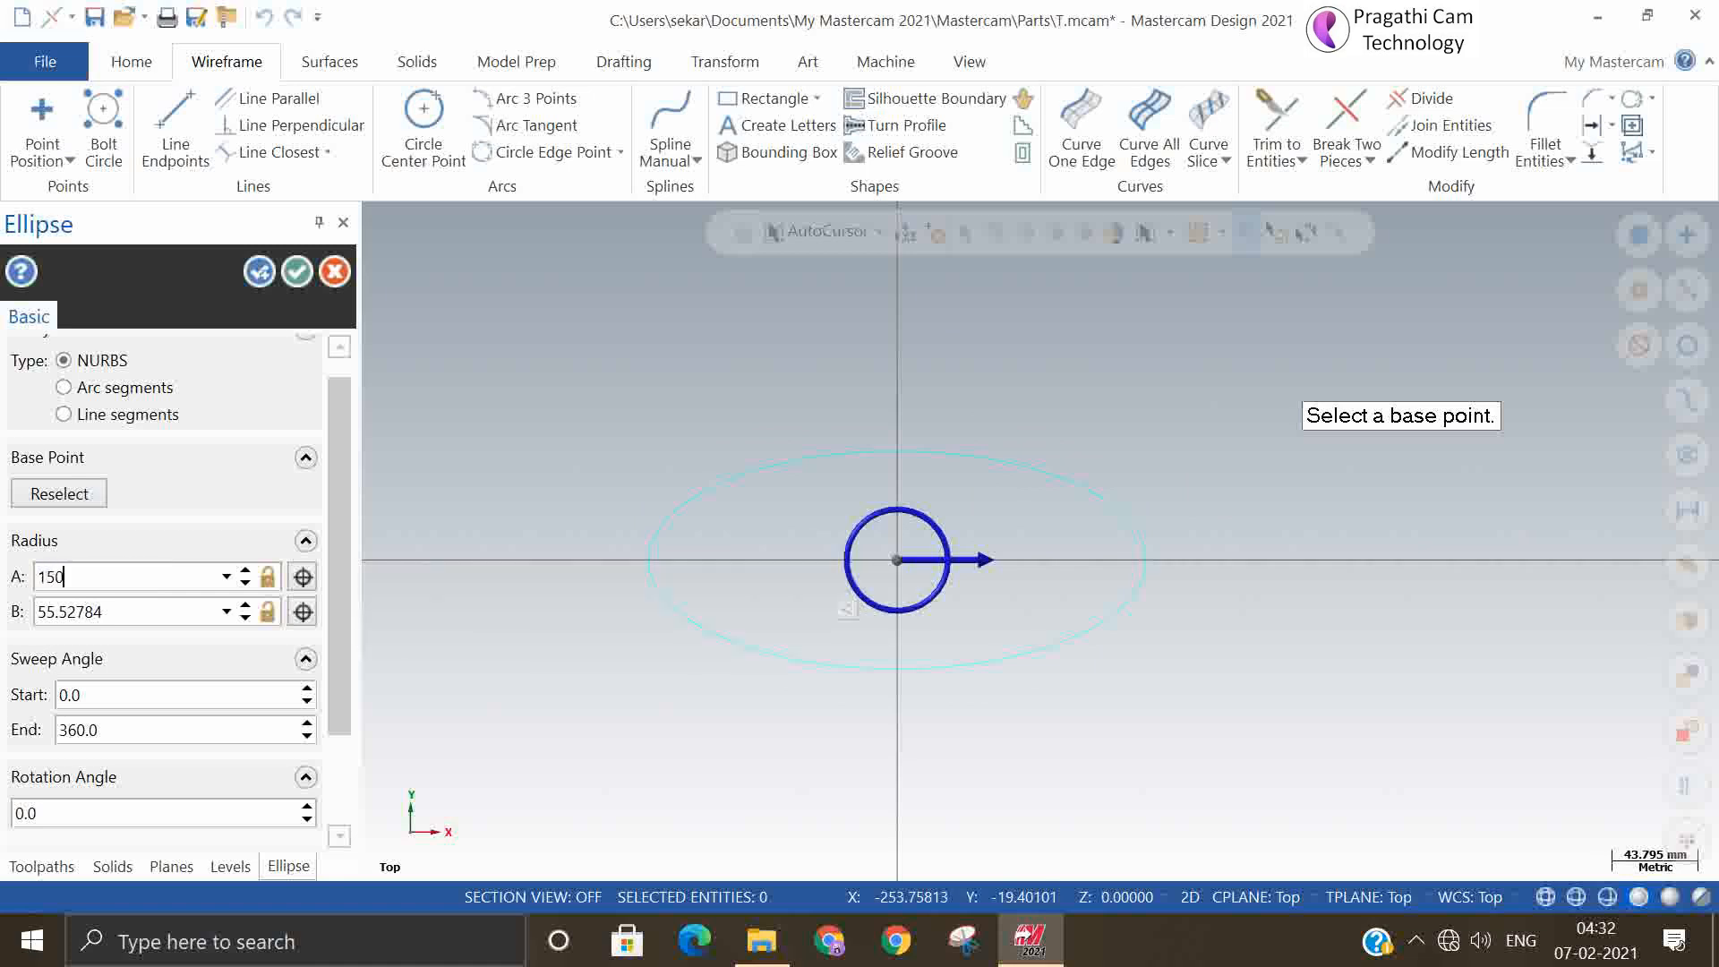
{"action": "left_click", "coordinate": [115, 608]}
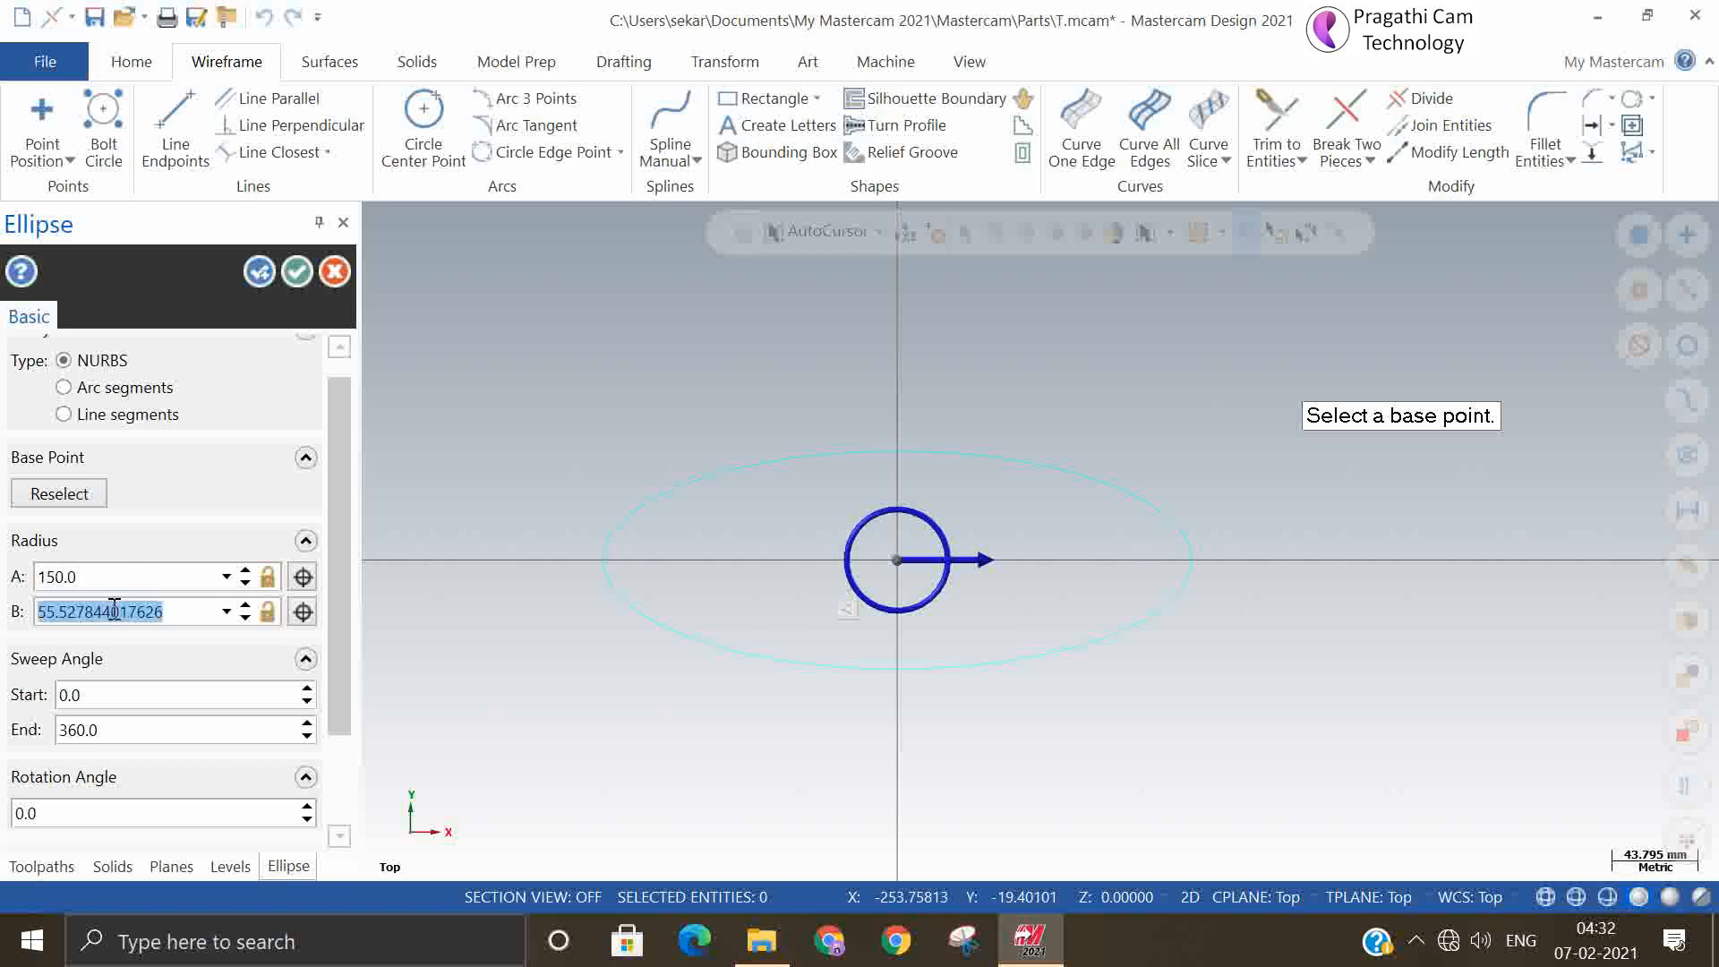
{"action": "type", "text": "75"}
{"action": "key", "text": "Return"}
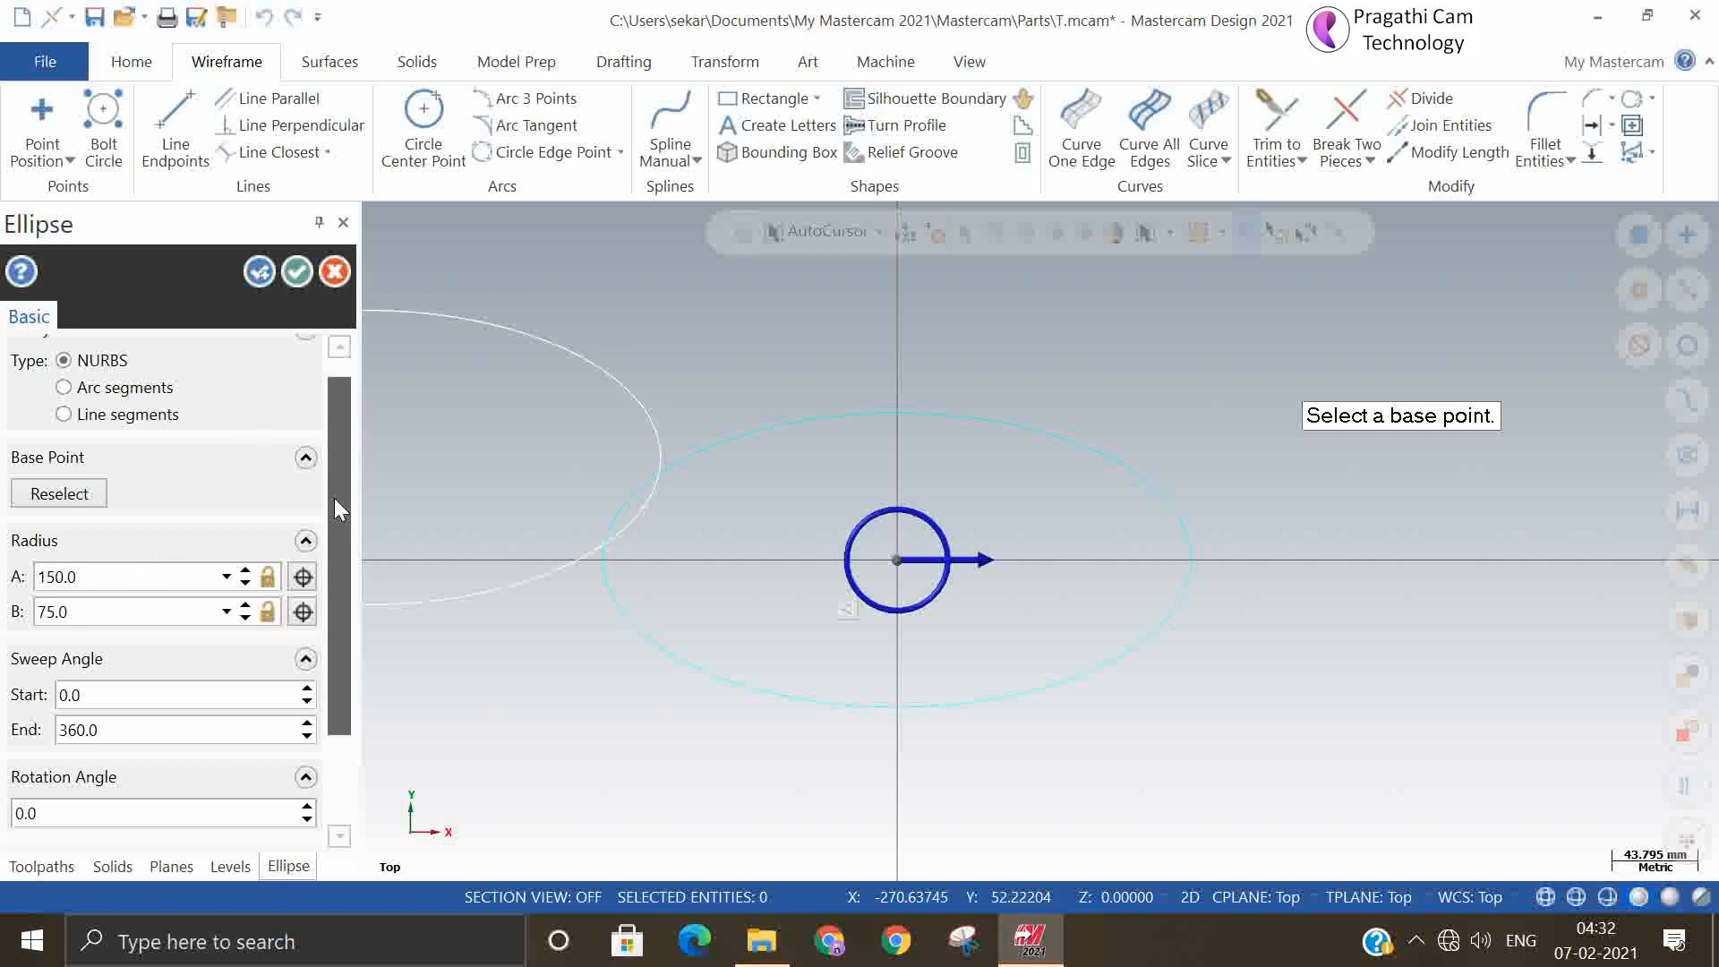
{"action": "left_click_drag", "start_coordinate": [338, 508], "coordinate": [337, 672]}
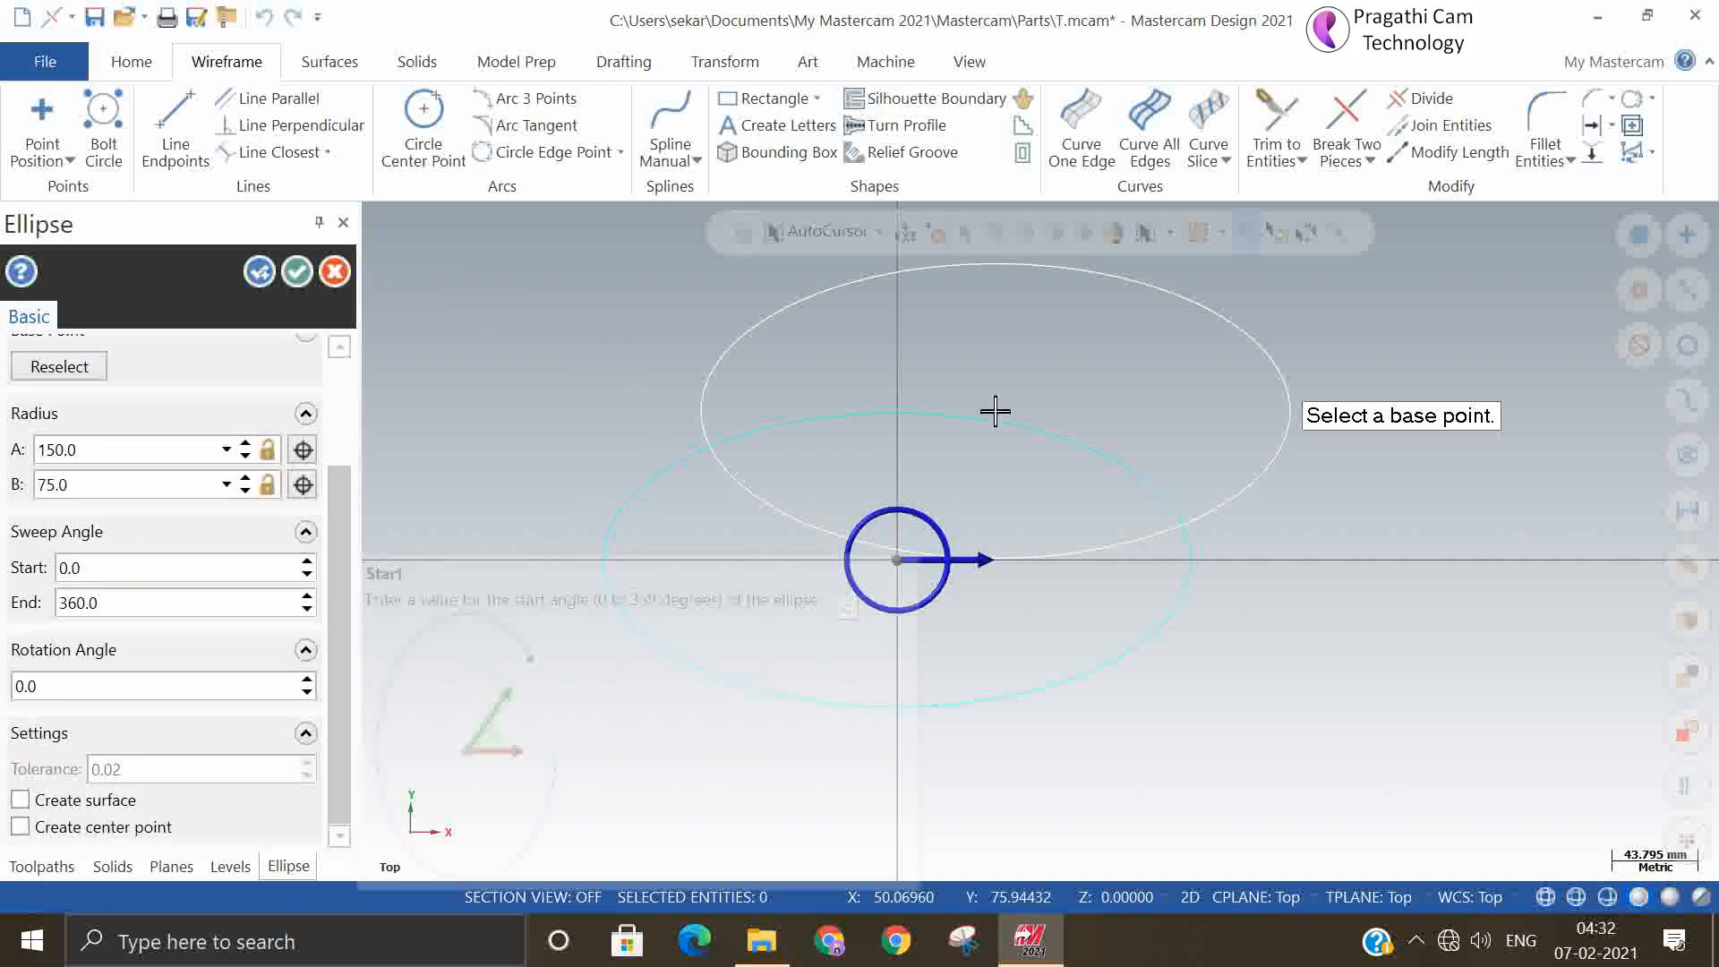
{"action": "left_click", "coordinate": [258, 272]}
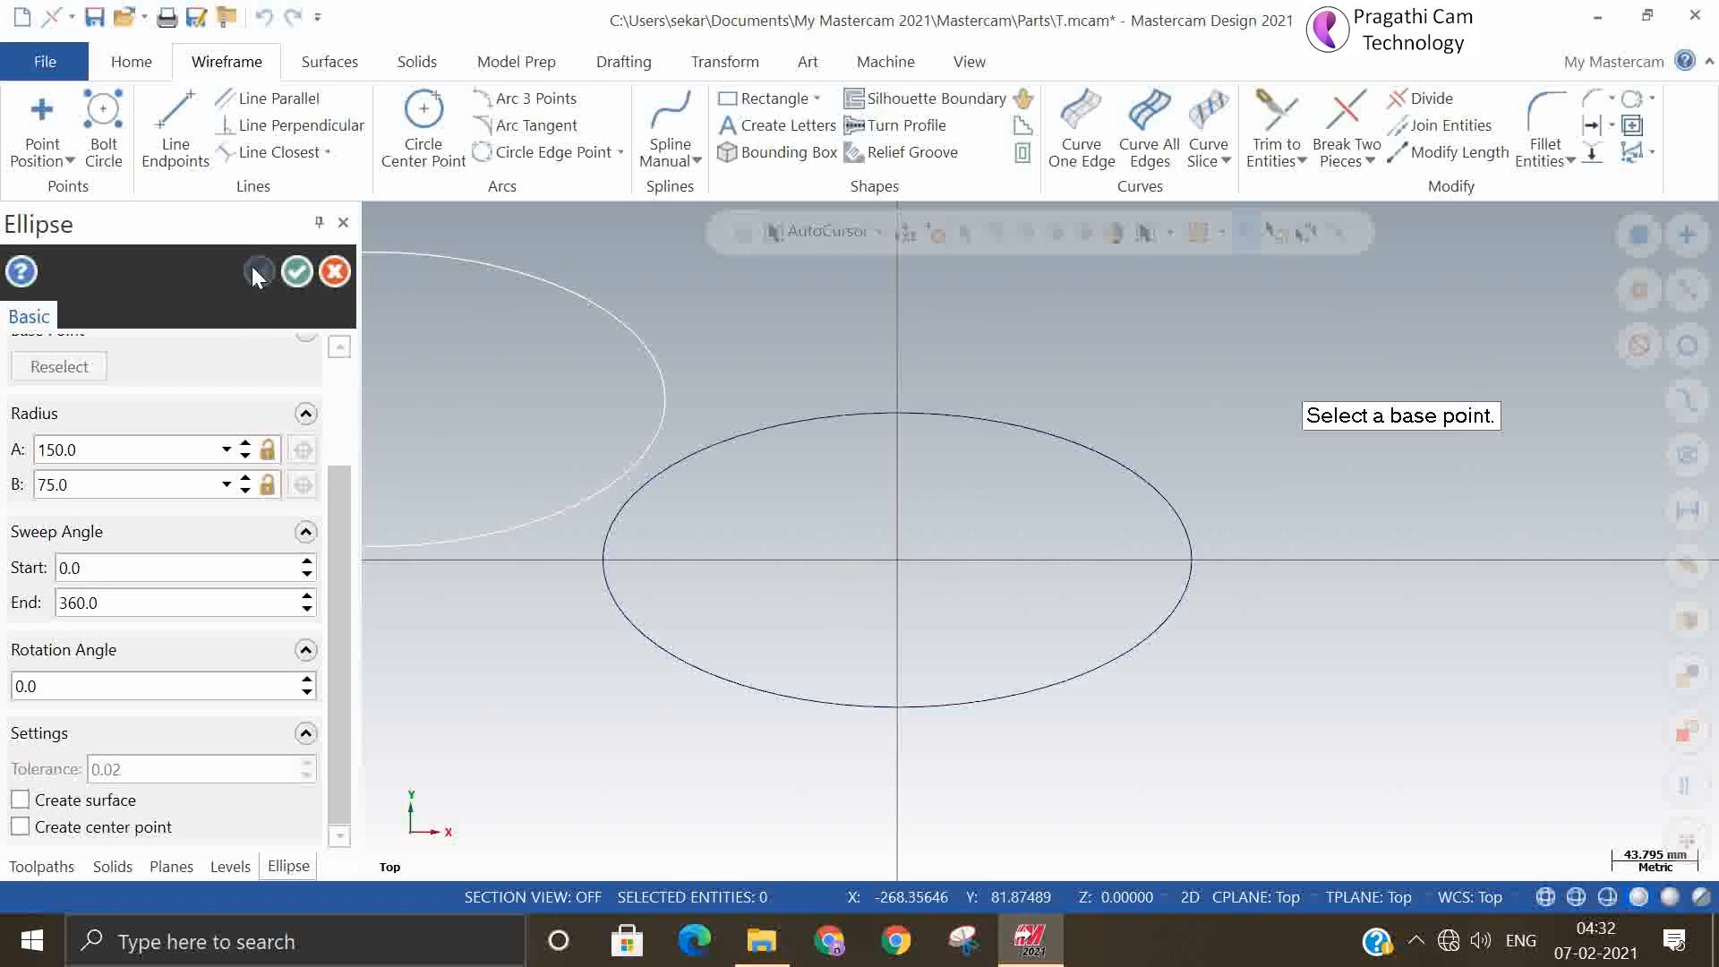
Preview partial ellipses with sweep end angles of 180 and 90 degrees, and restore the end angle to 360
{"action": "double_click", "coordinate": [199, 604]}
{"action": "type", "text": "180"}
{"action": "key", "text": "Return"}
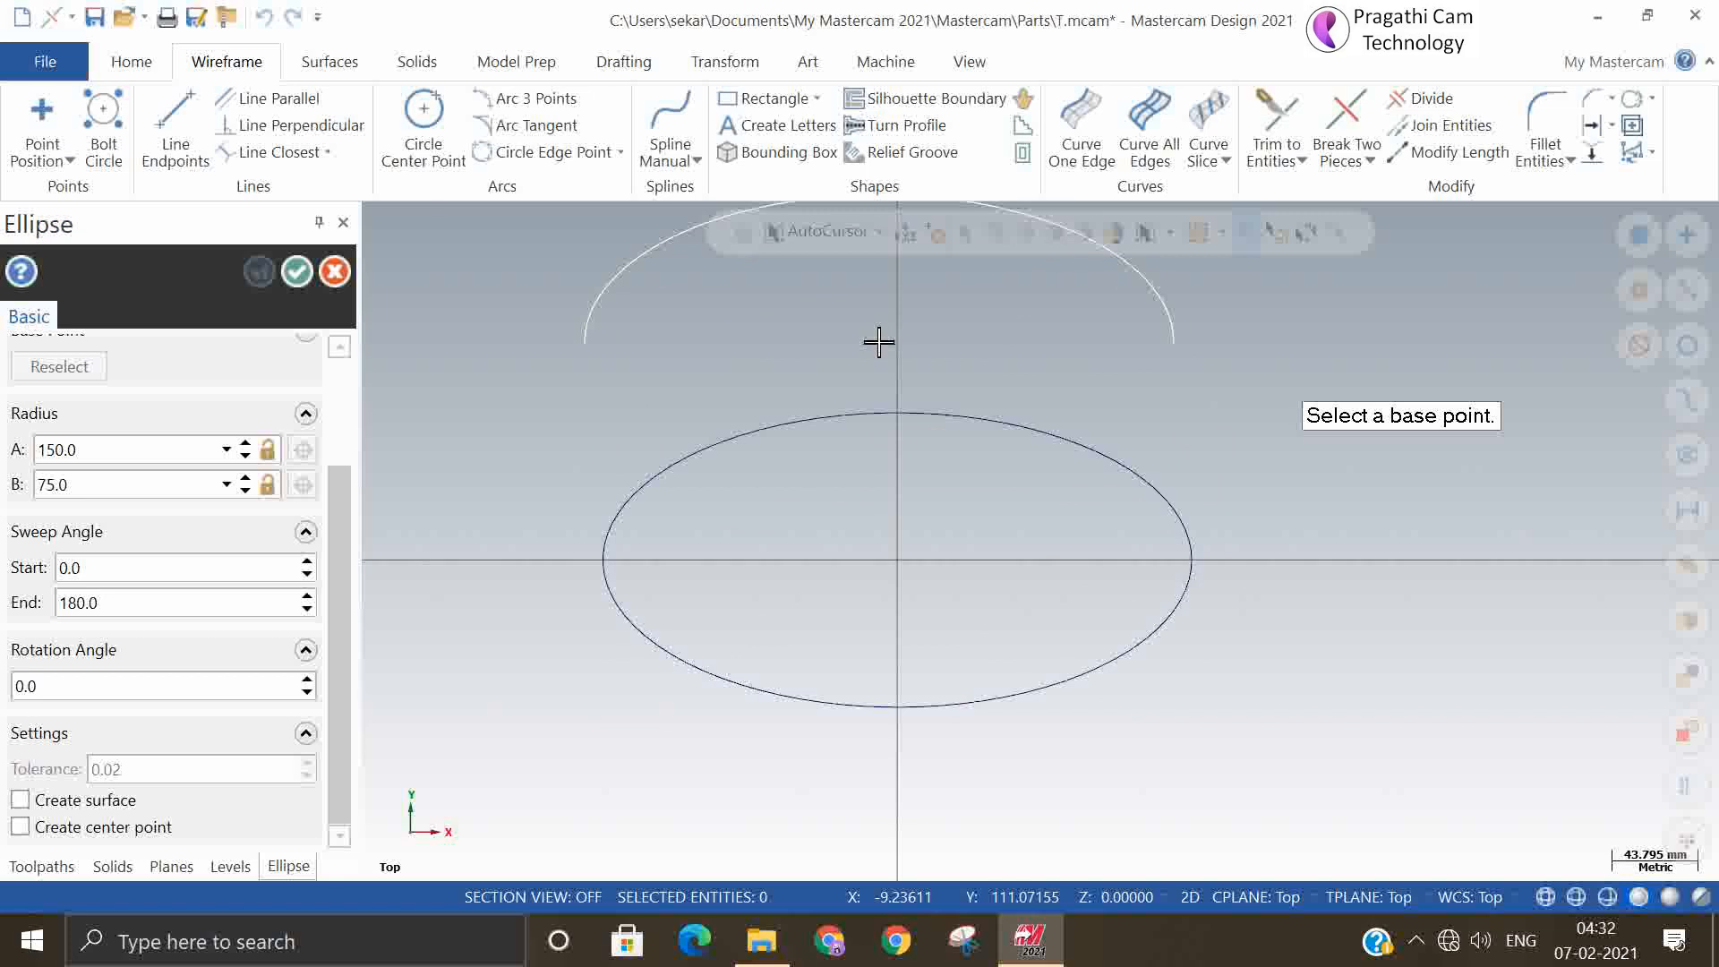
{"action": "double_click", "coordinate": [177, 599]}
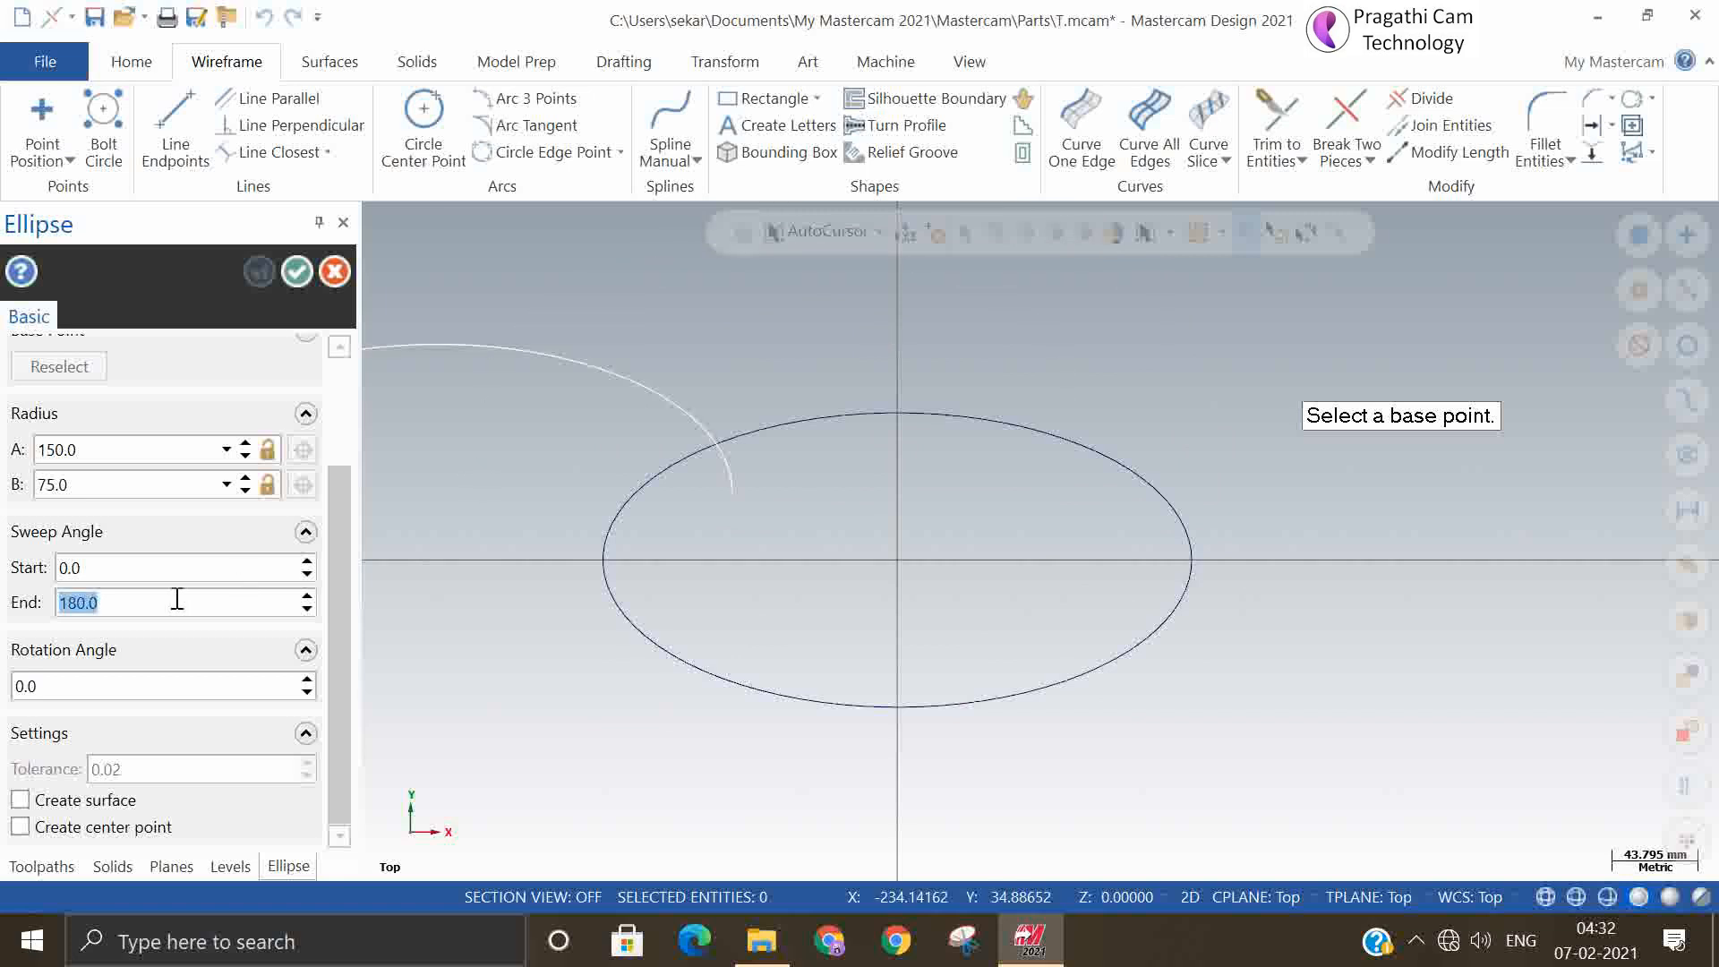
{"action": "type", "text": "90"}
{"action": "key", "text": "Return"}
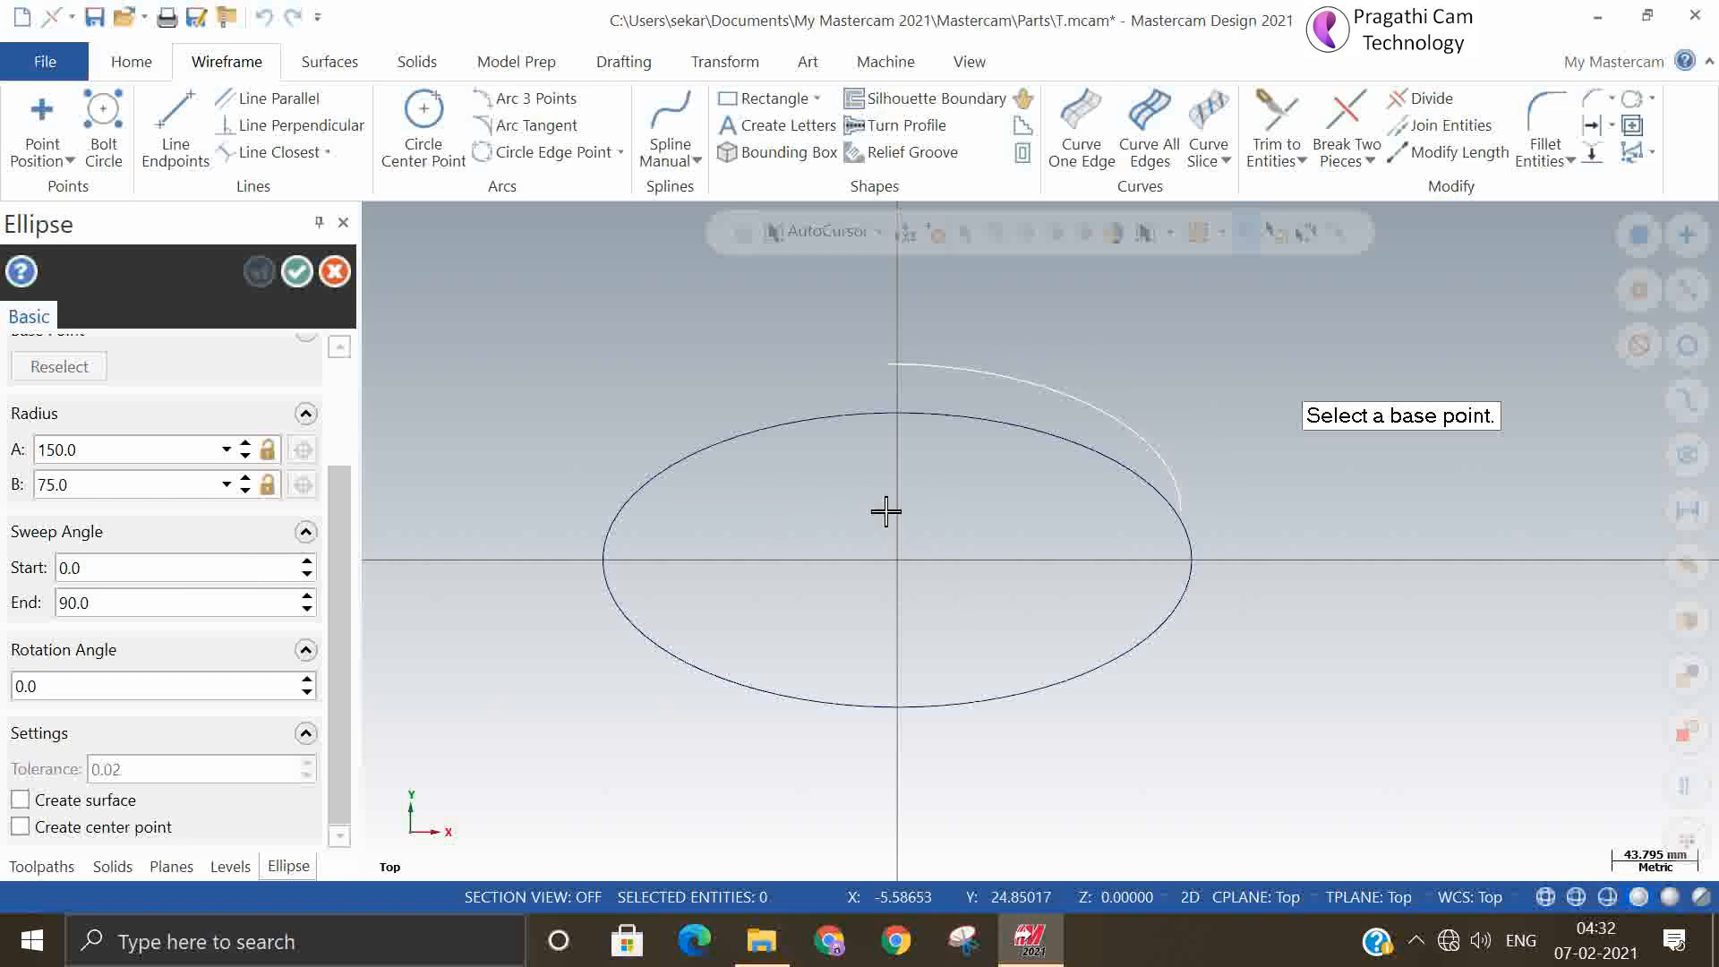
{"action": "double_click", "coordinate": [143, 602]}
{"action": "type", "text": "36"}
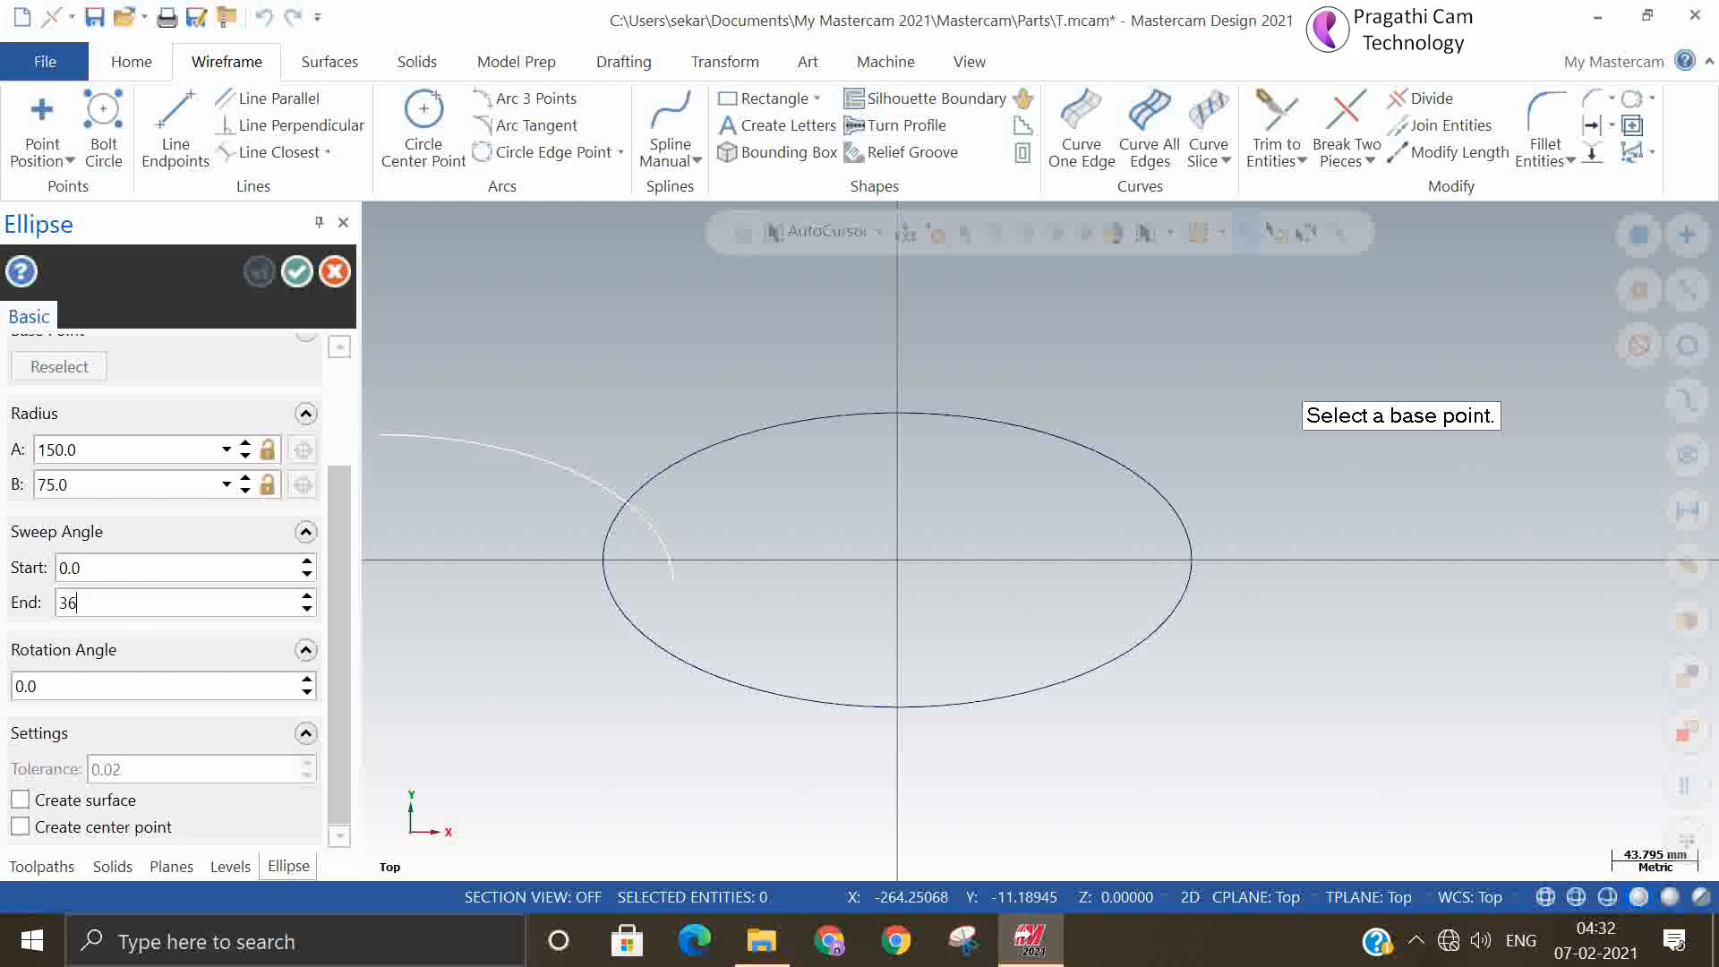
{"action": "type", "text": "0"}
{"action": "key", "text": "Tab"}
Set the rotation angle to 45 degrees and place a second ellipse at the origin
{"action": "double_click", "coordinate": [118, 687]}
{"action": "type", "text": "45"}
{"action": "key", "text": "Tab"}
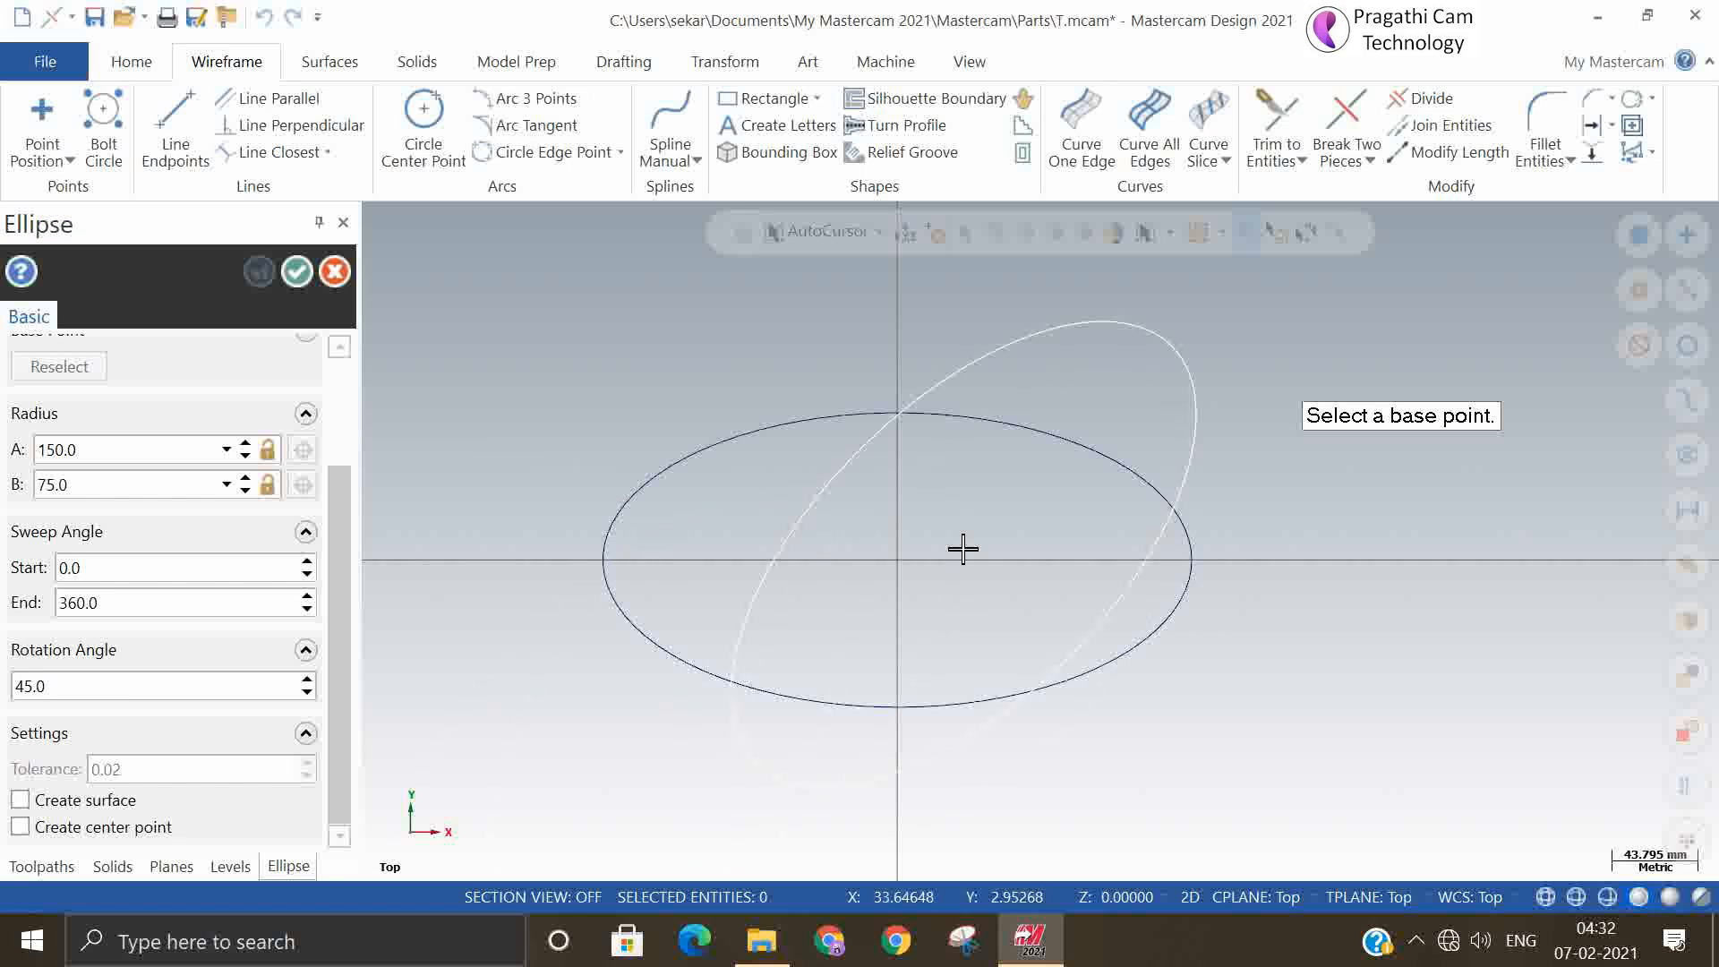
{"action": "left_click", "coordinate": [900, 557]}
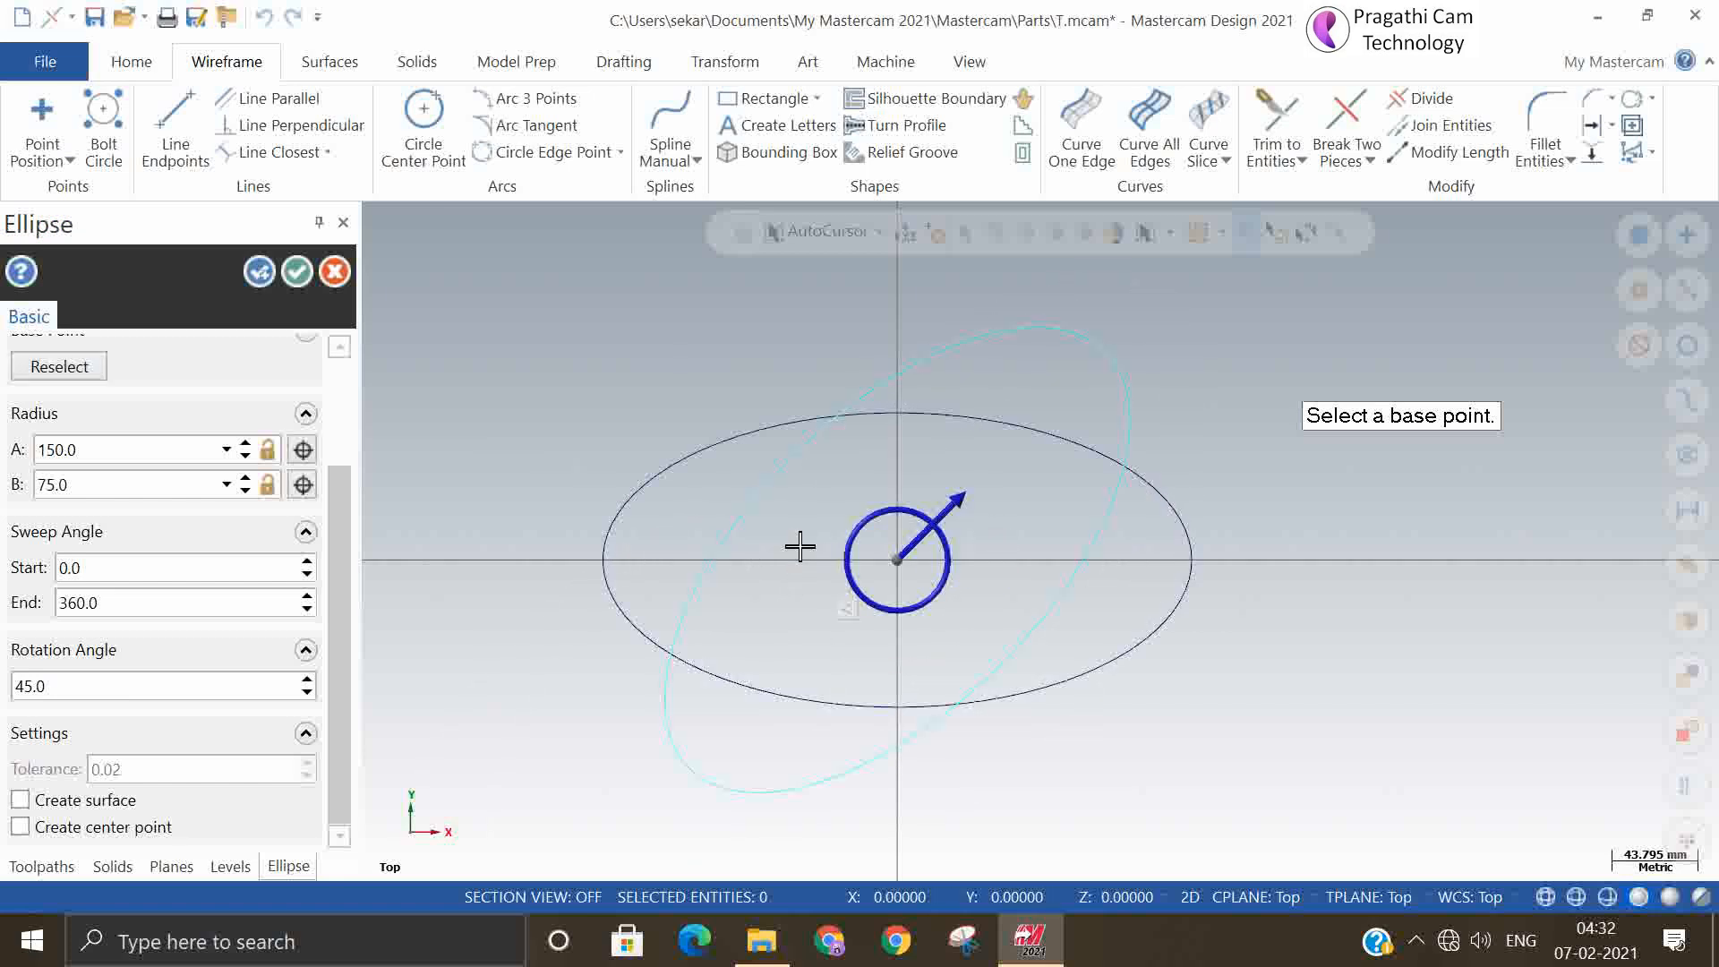
Rotate the second ellipse to about 31 degrees with its on-screen rotation handle
{"action": "left_click", "coordinate": [963, 504]}
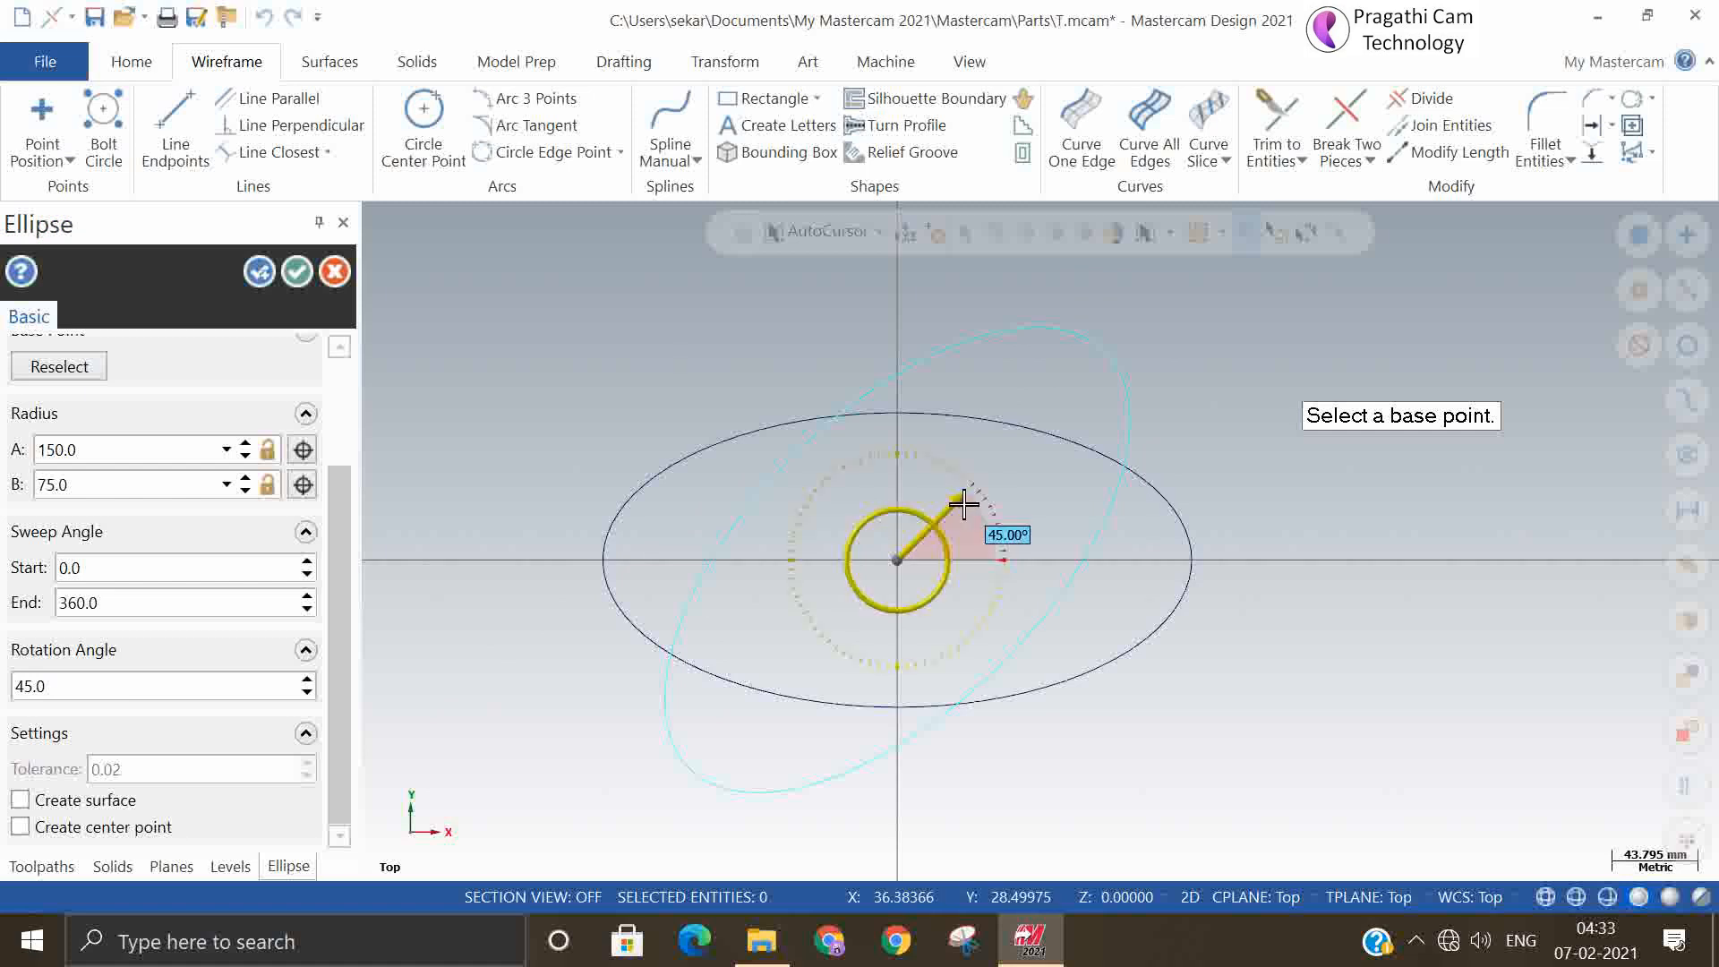
{"action": "left_click", "coordinate": [976, 485]}
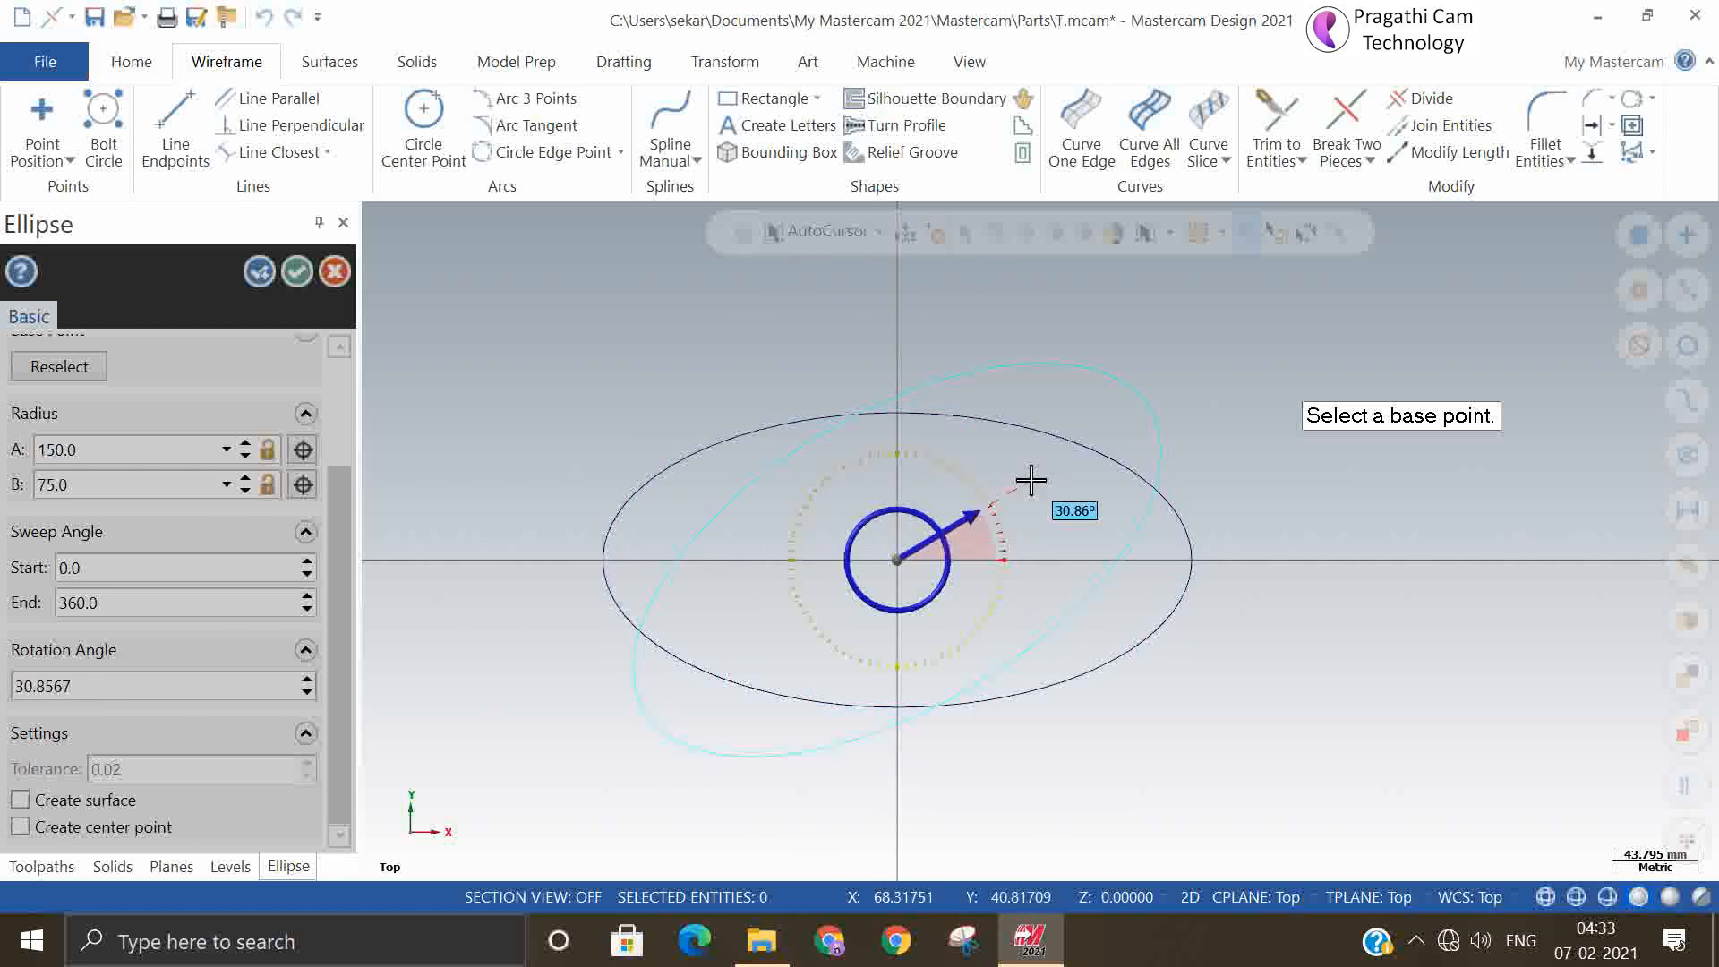
{"action": "left_click", "coordinate": [1026, 480]}
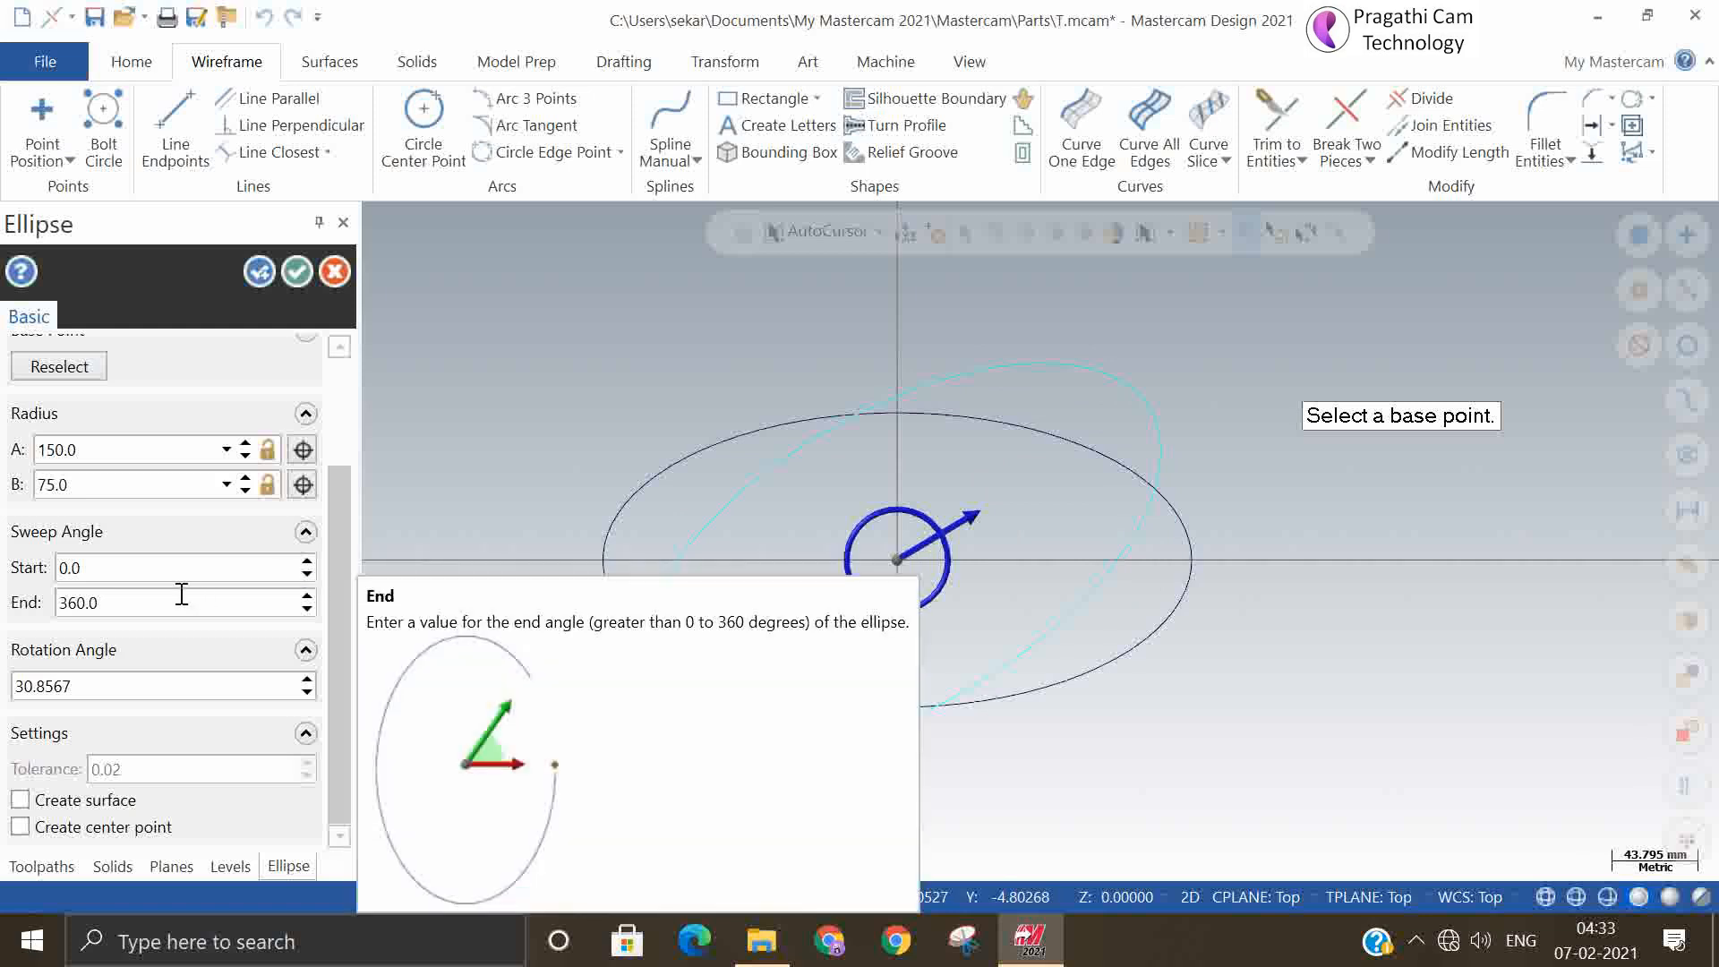
Set the second ellipse's rotation angle to 45 degrees and create it while keeping the command active
{"action": "left_click", "coordinate": [142, 595]}
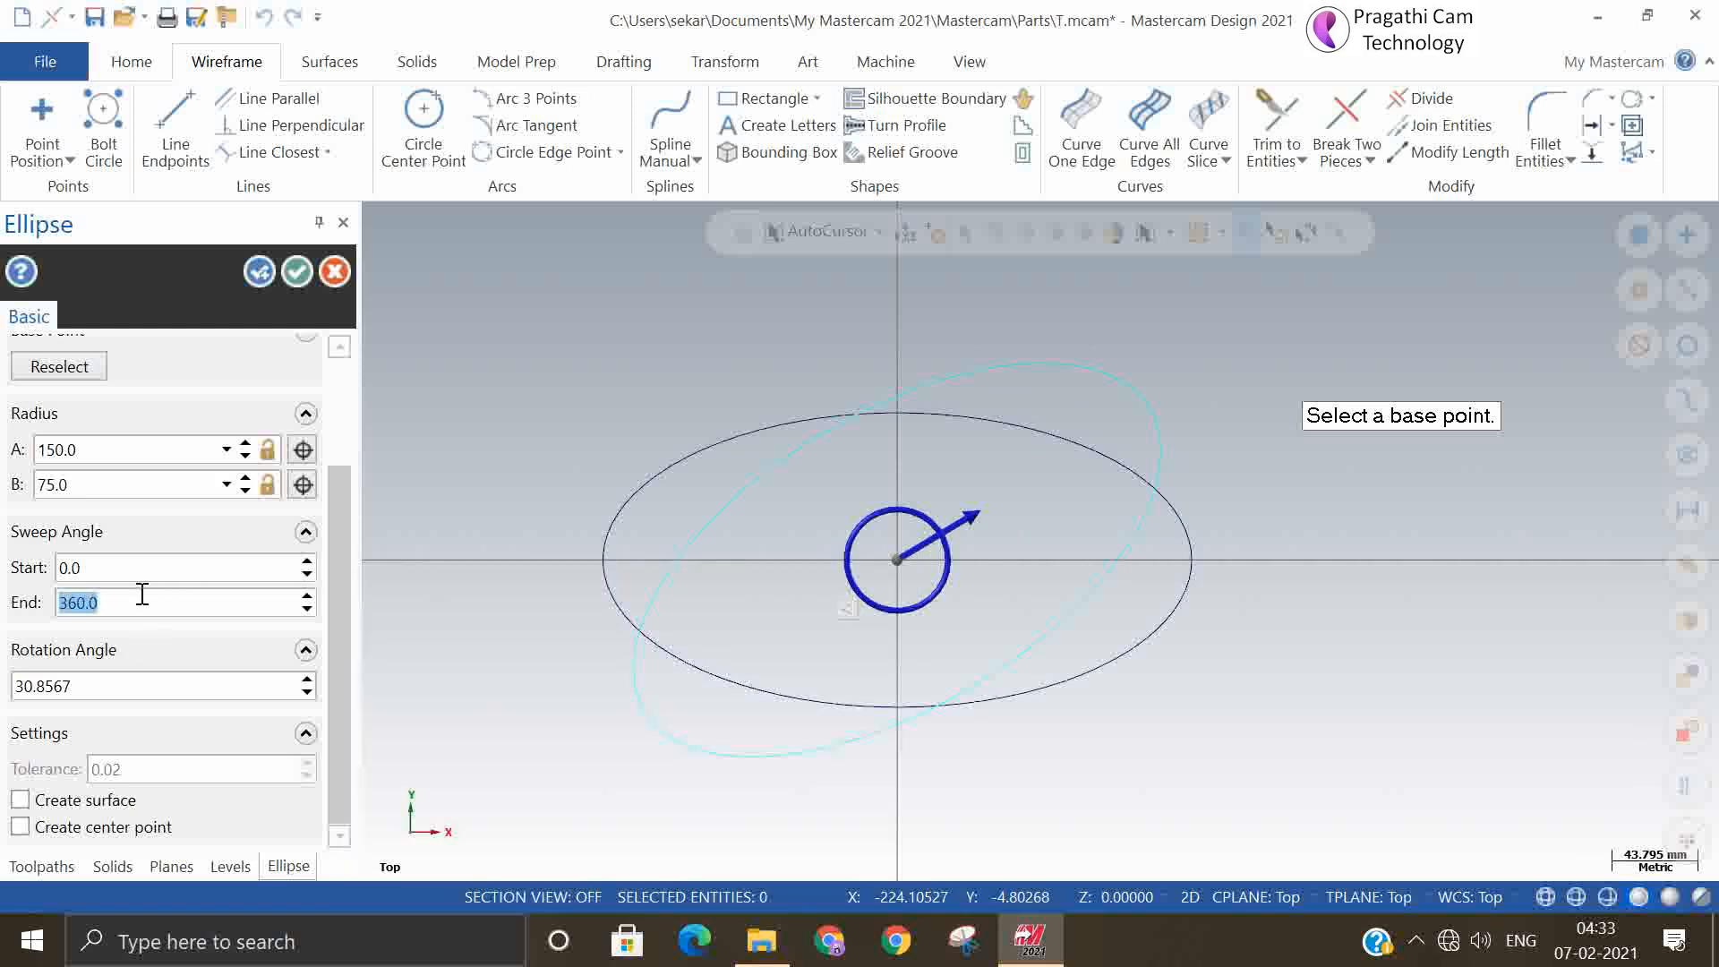
{"action": "left_click", "coordinate": [117, 682]}
{"action": "type", "text": "45"}
{"action": "key", "text": "Tab"}
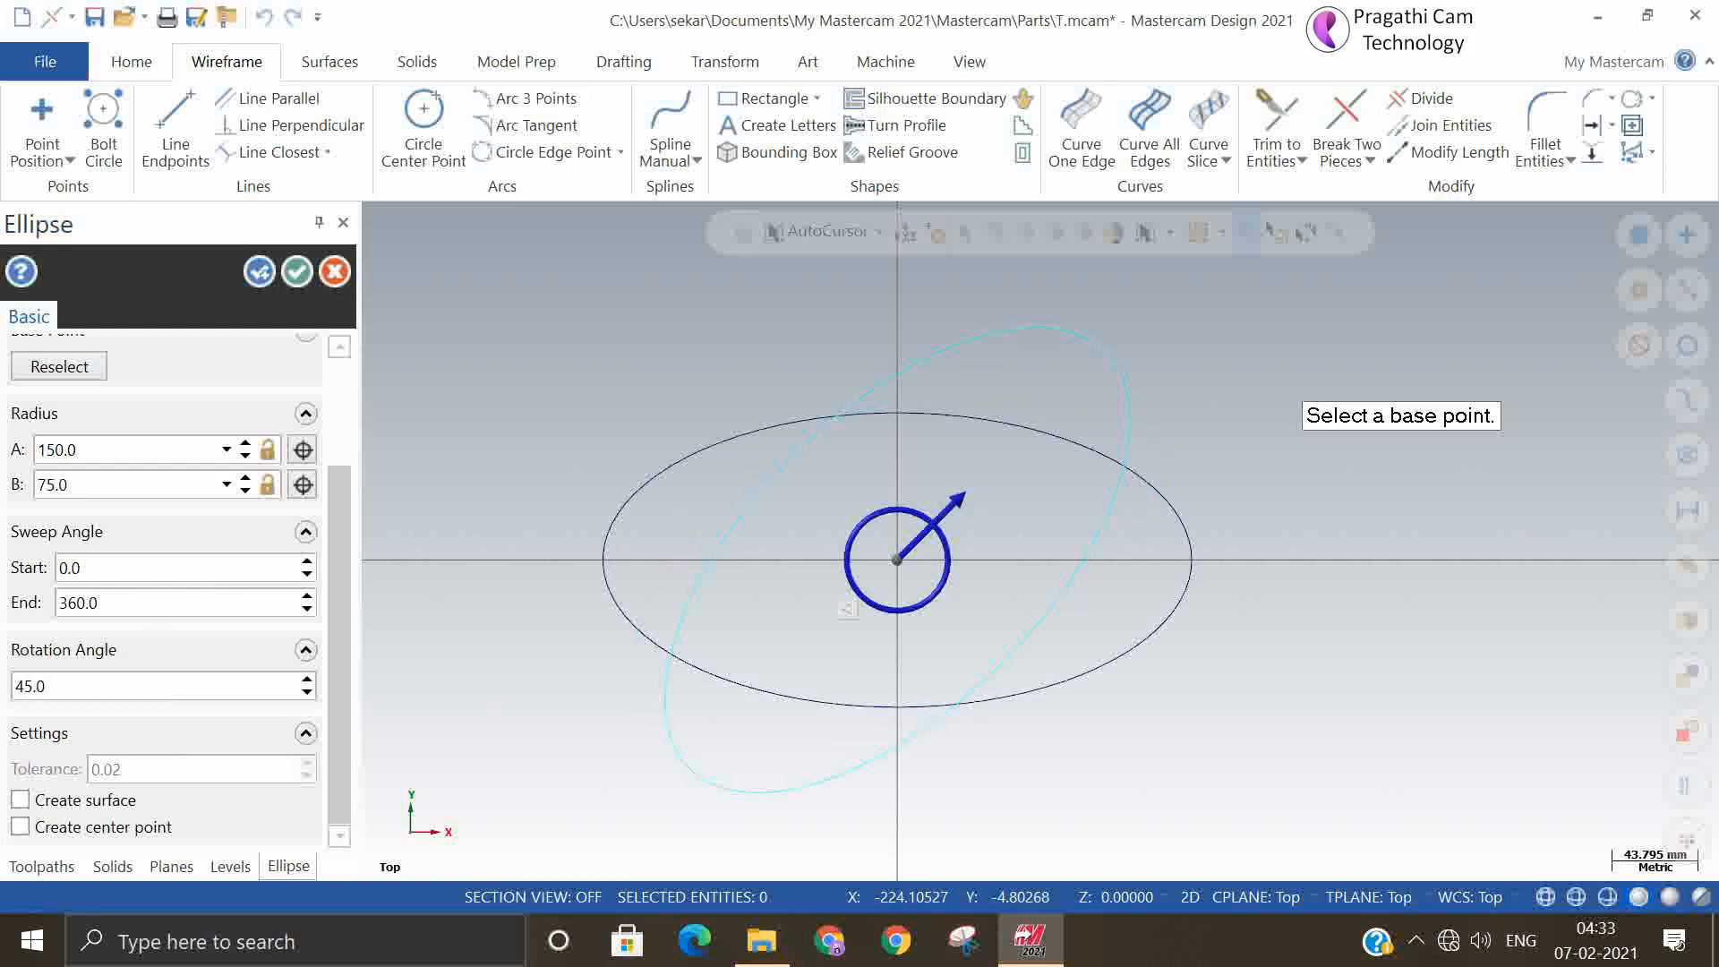
{"action": "left_click", "coordinate": [248, 266]}
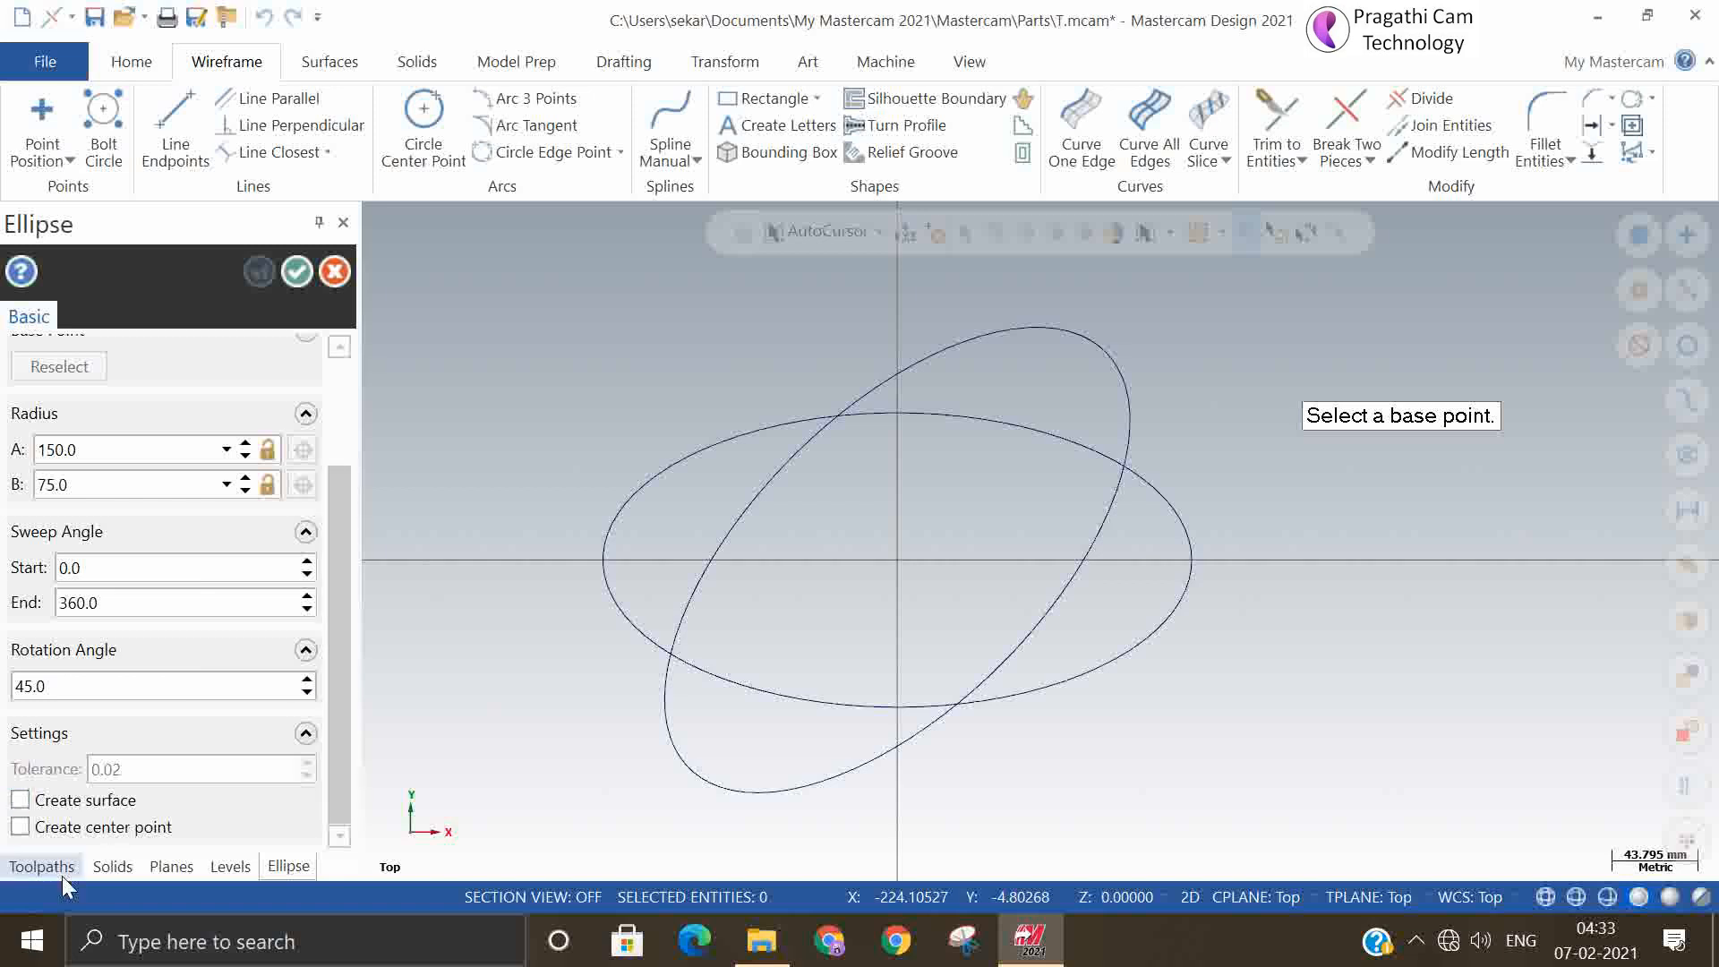
Enable center point and surface creation, and place a third ellipse at the origin with radii of 150 and about 75.9
{"action": "left_click", "coordinate": [72, 830]}
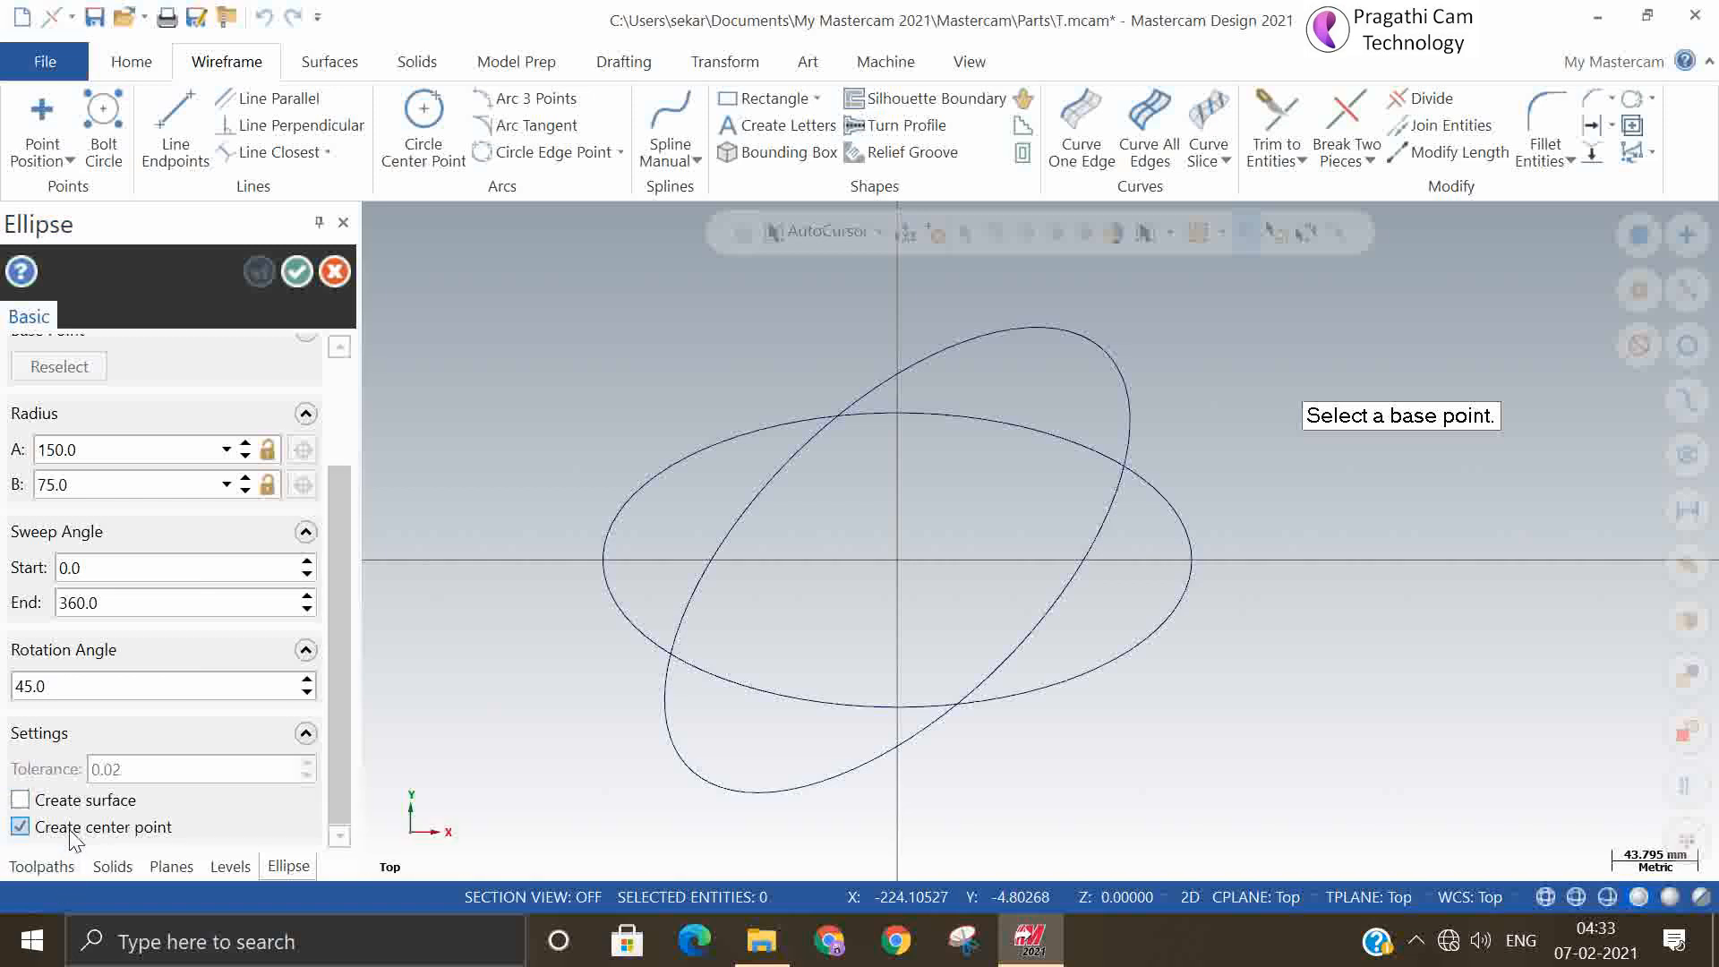
{"action": "left_click", "coordinate": [78, 804]}
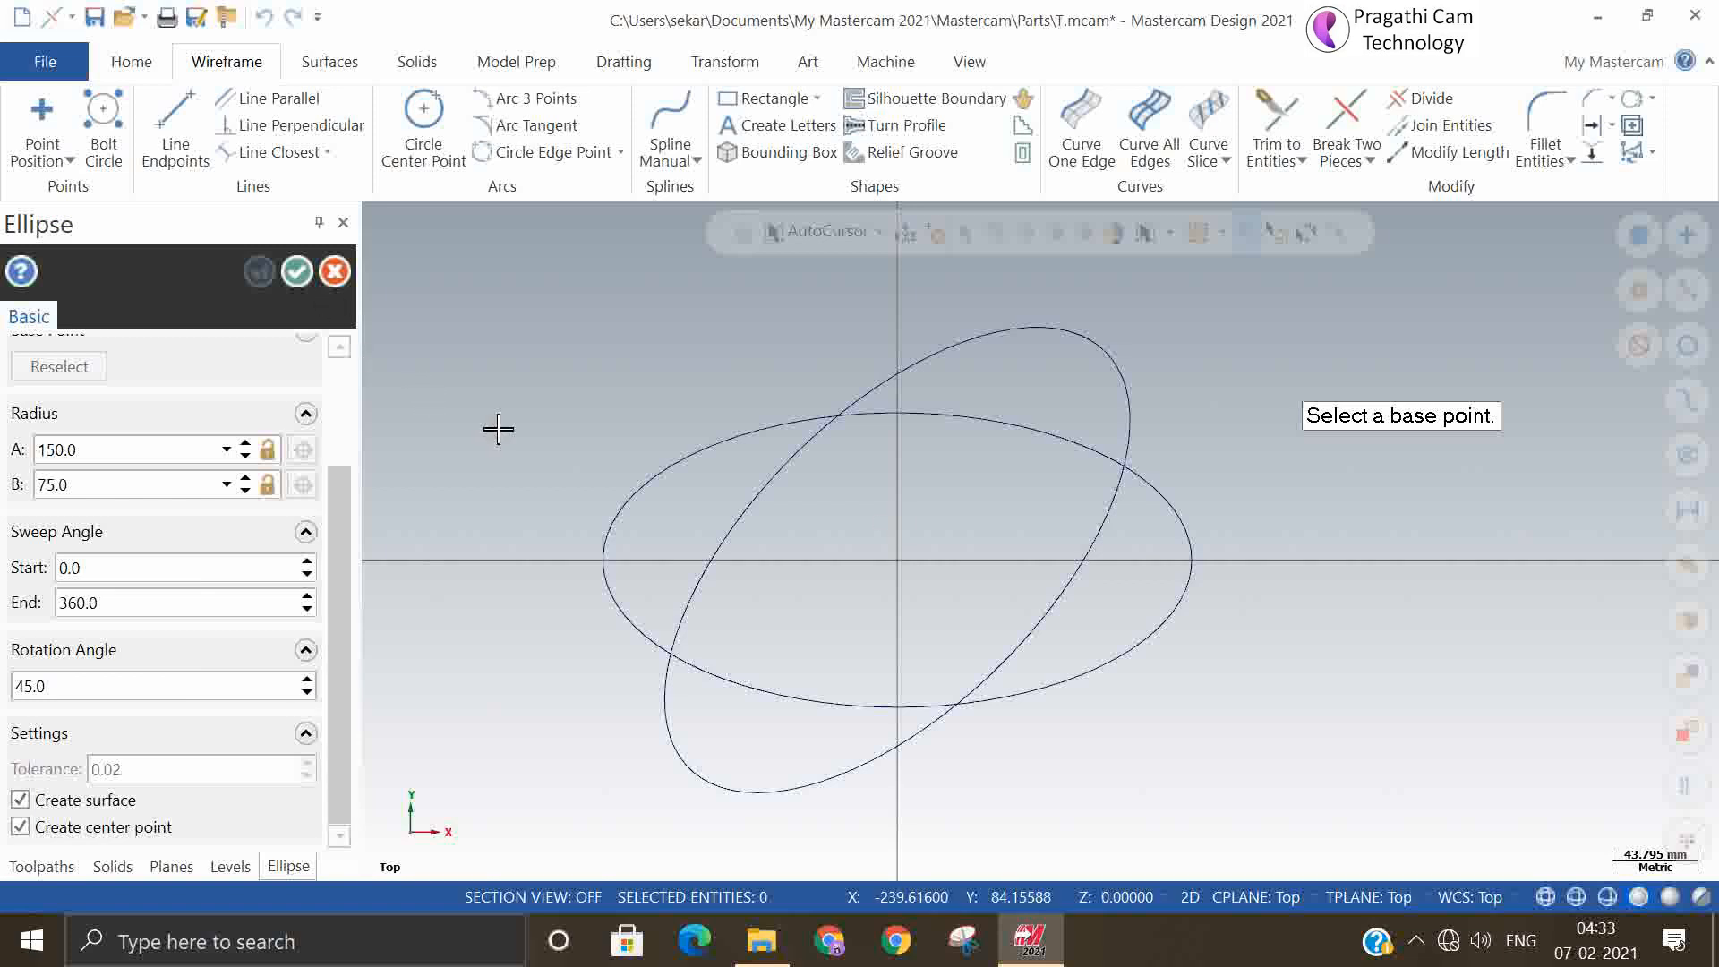
{"action": "left_click", "coordinate": [902, 566]}
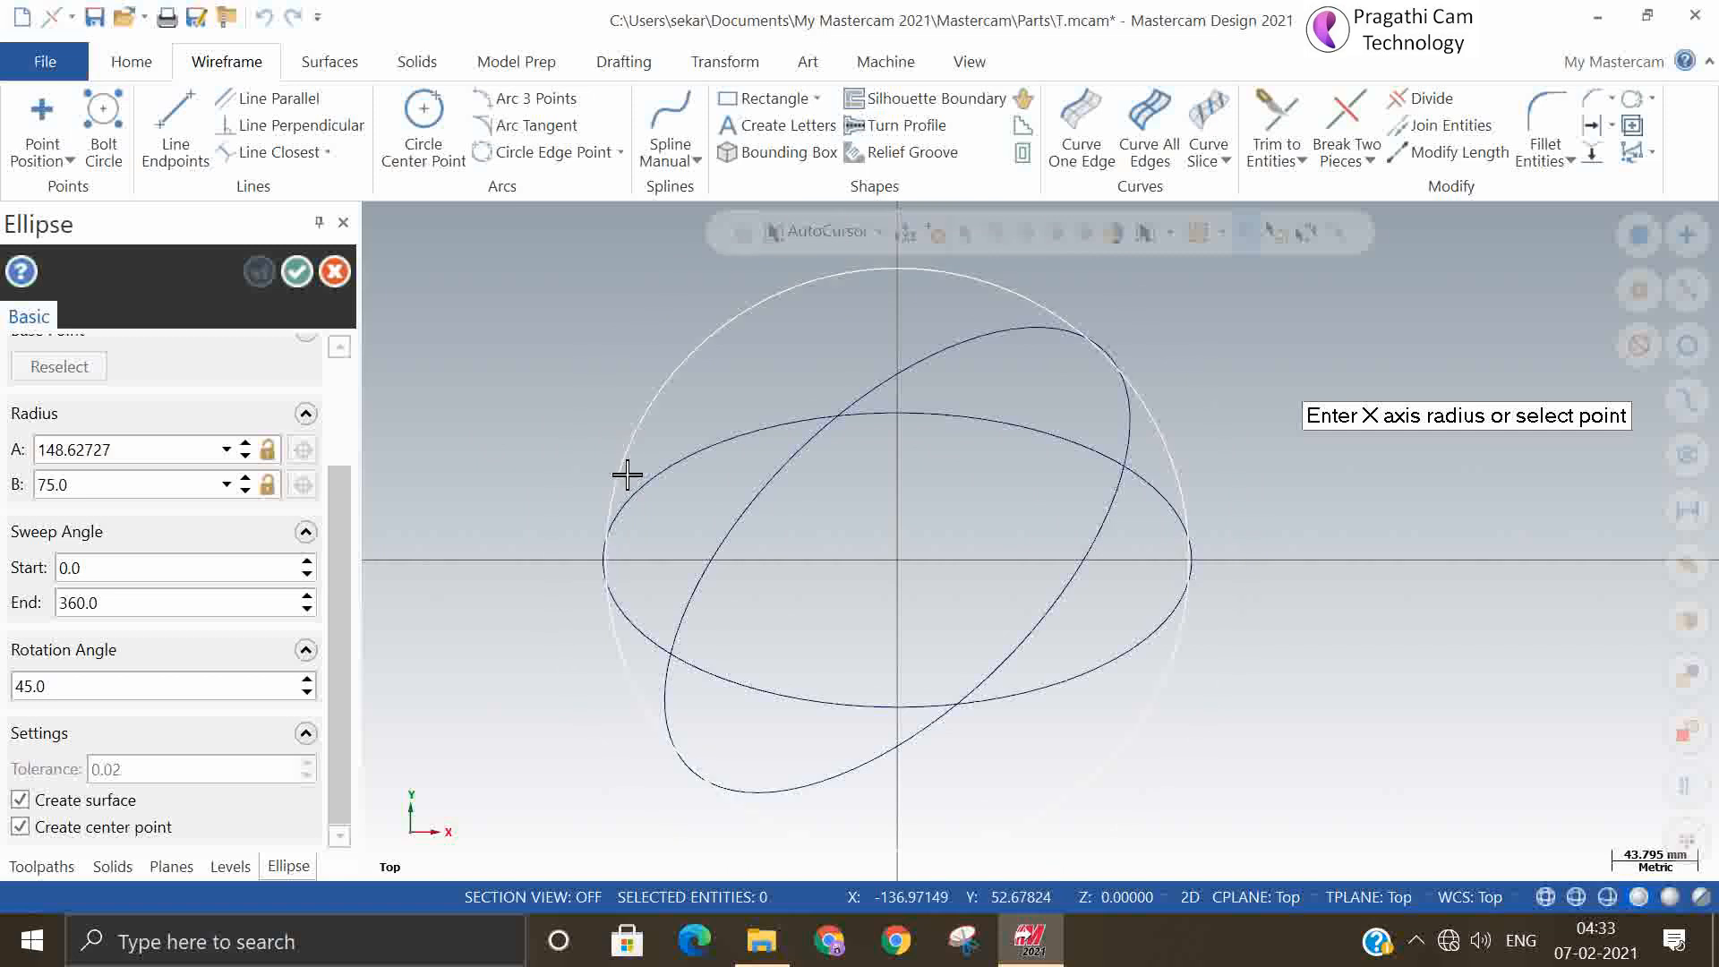
{"action": "left_click", "coordinate": [600, 564]}
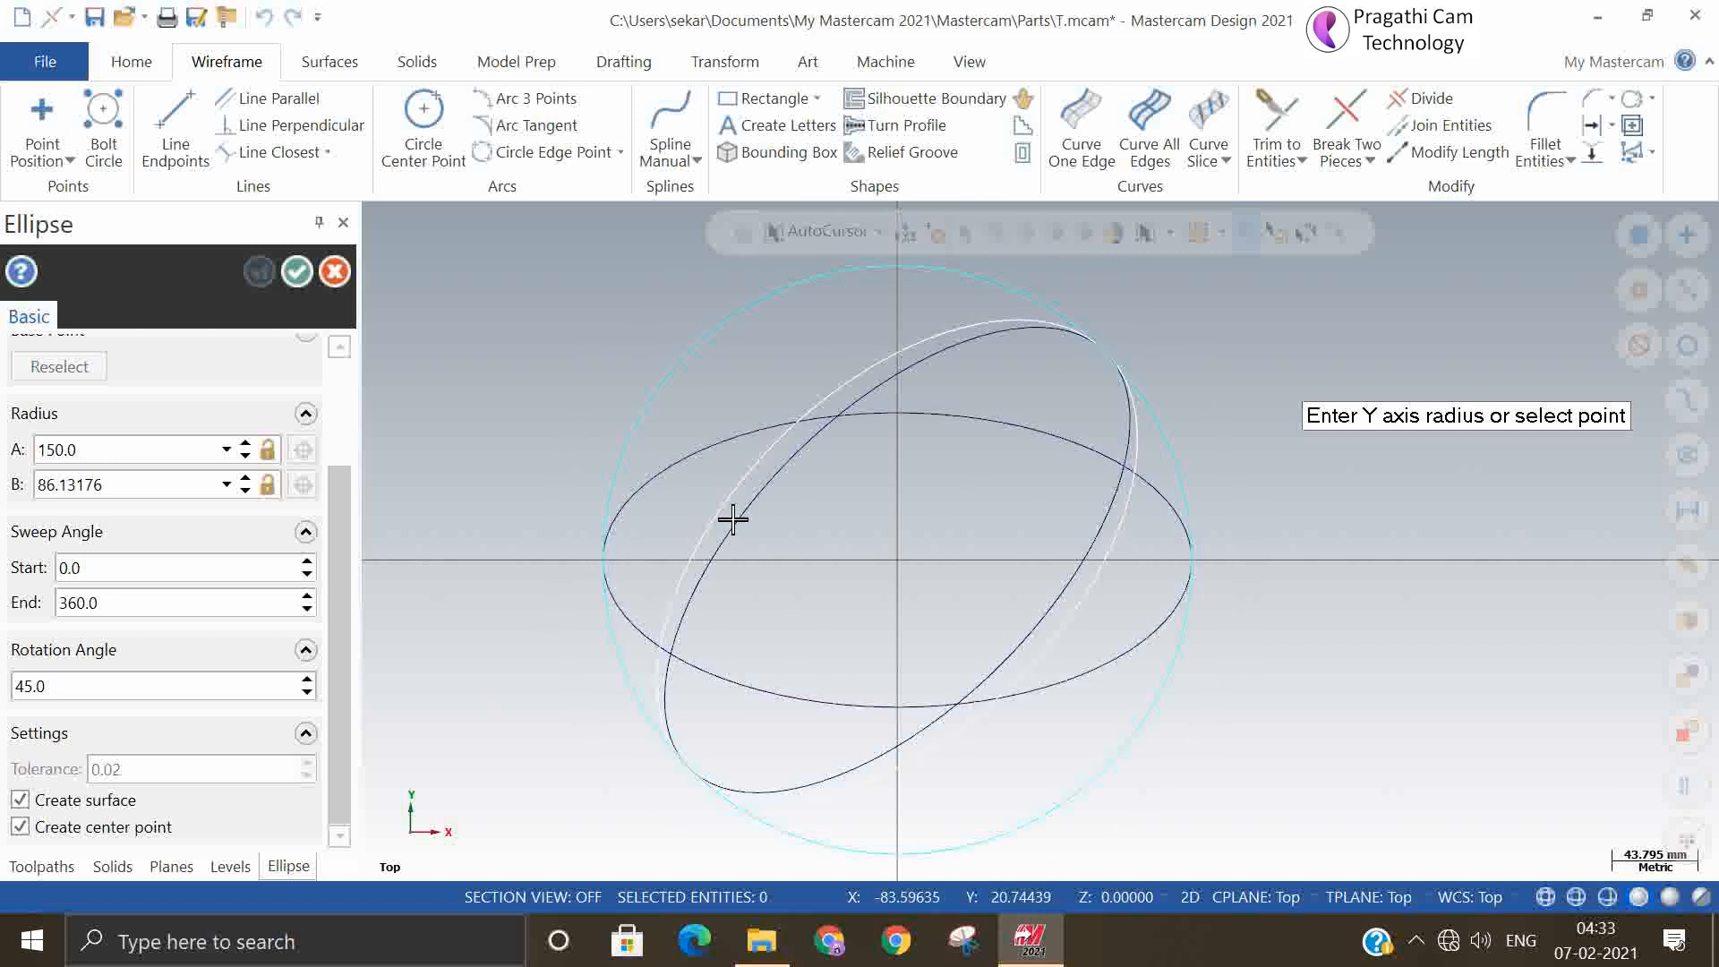
{"action": "left_click", "coordinate": [774, 474]}
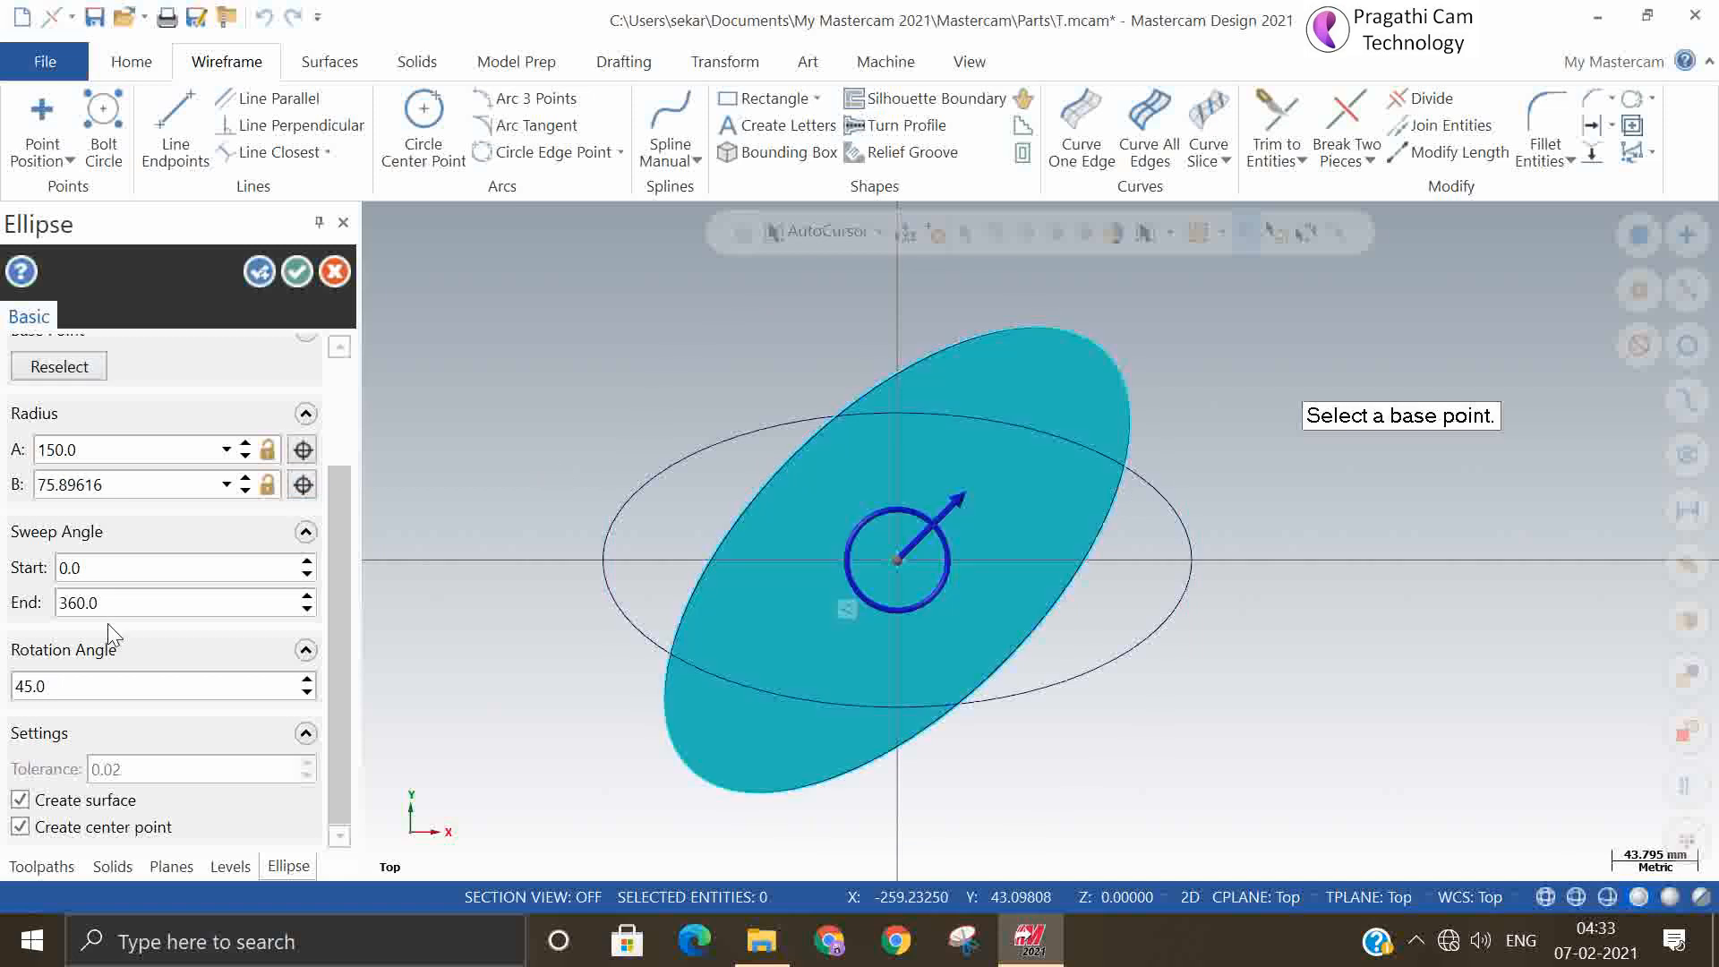
Set the third ellipse's rotation angle to 90 degrees, create it and finish the Ellipse command
{"action": "double_click", "coordinate": [73, 689]}
{"action": "type", "text": "90"}
{"action": "key", "text": "Return"}
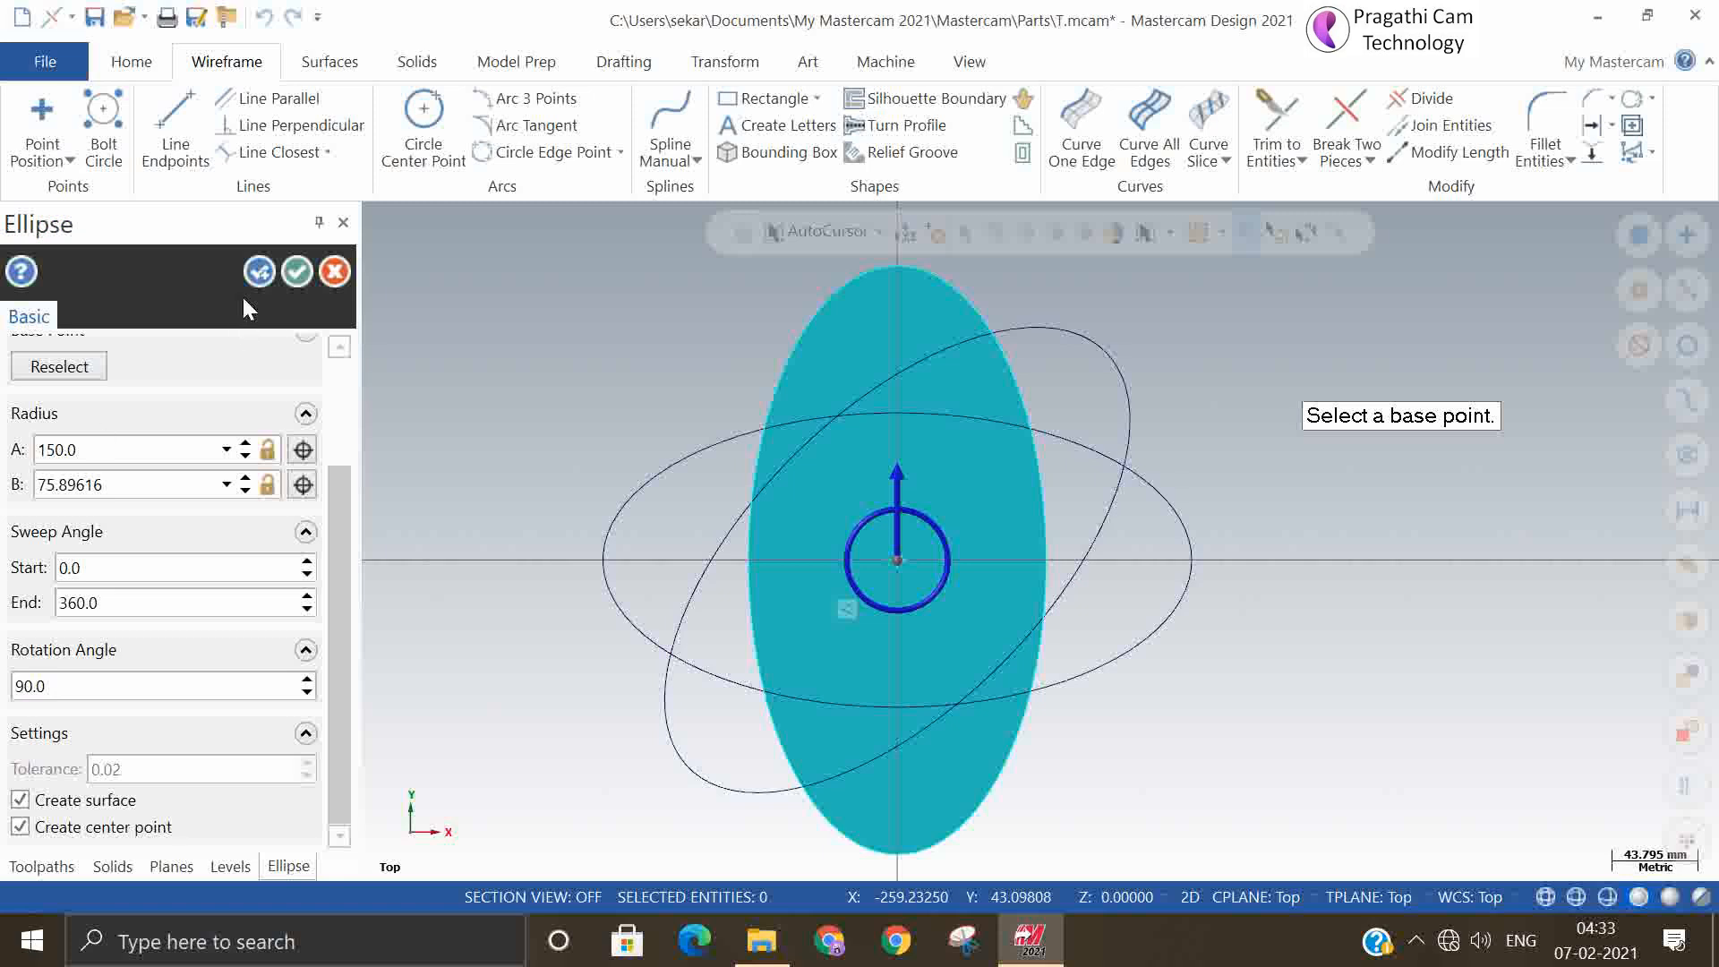
{"action": "left_click", "coordinate": [258, 272]}
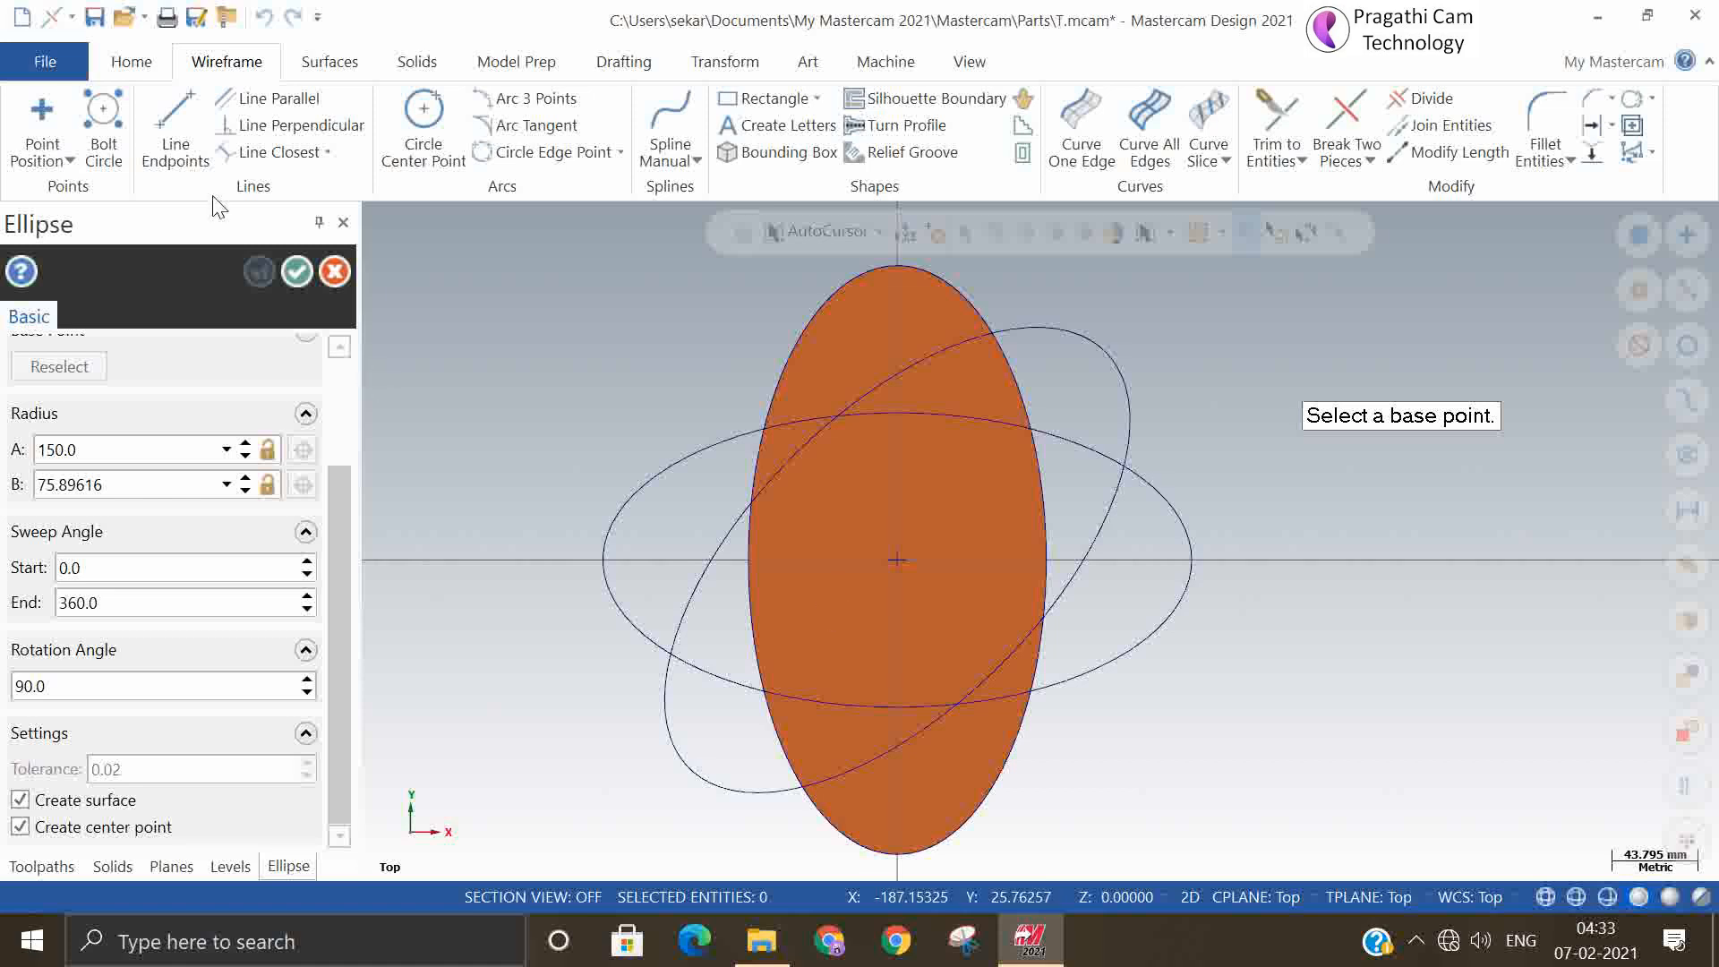
{"action": "left_click", "coordinate": [298, 272]}
Delete the filled surface inside the upright ellipse
{"action": "left_click", "coordinate": [931, 530]}
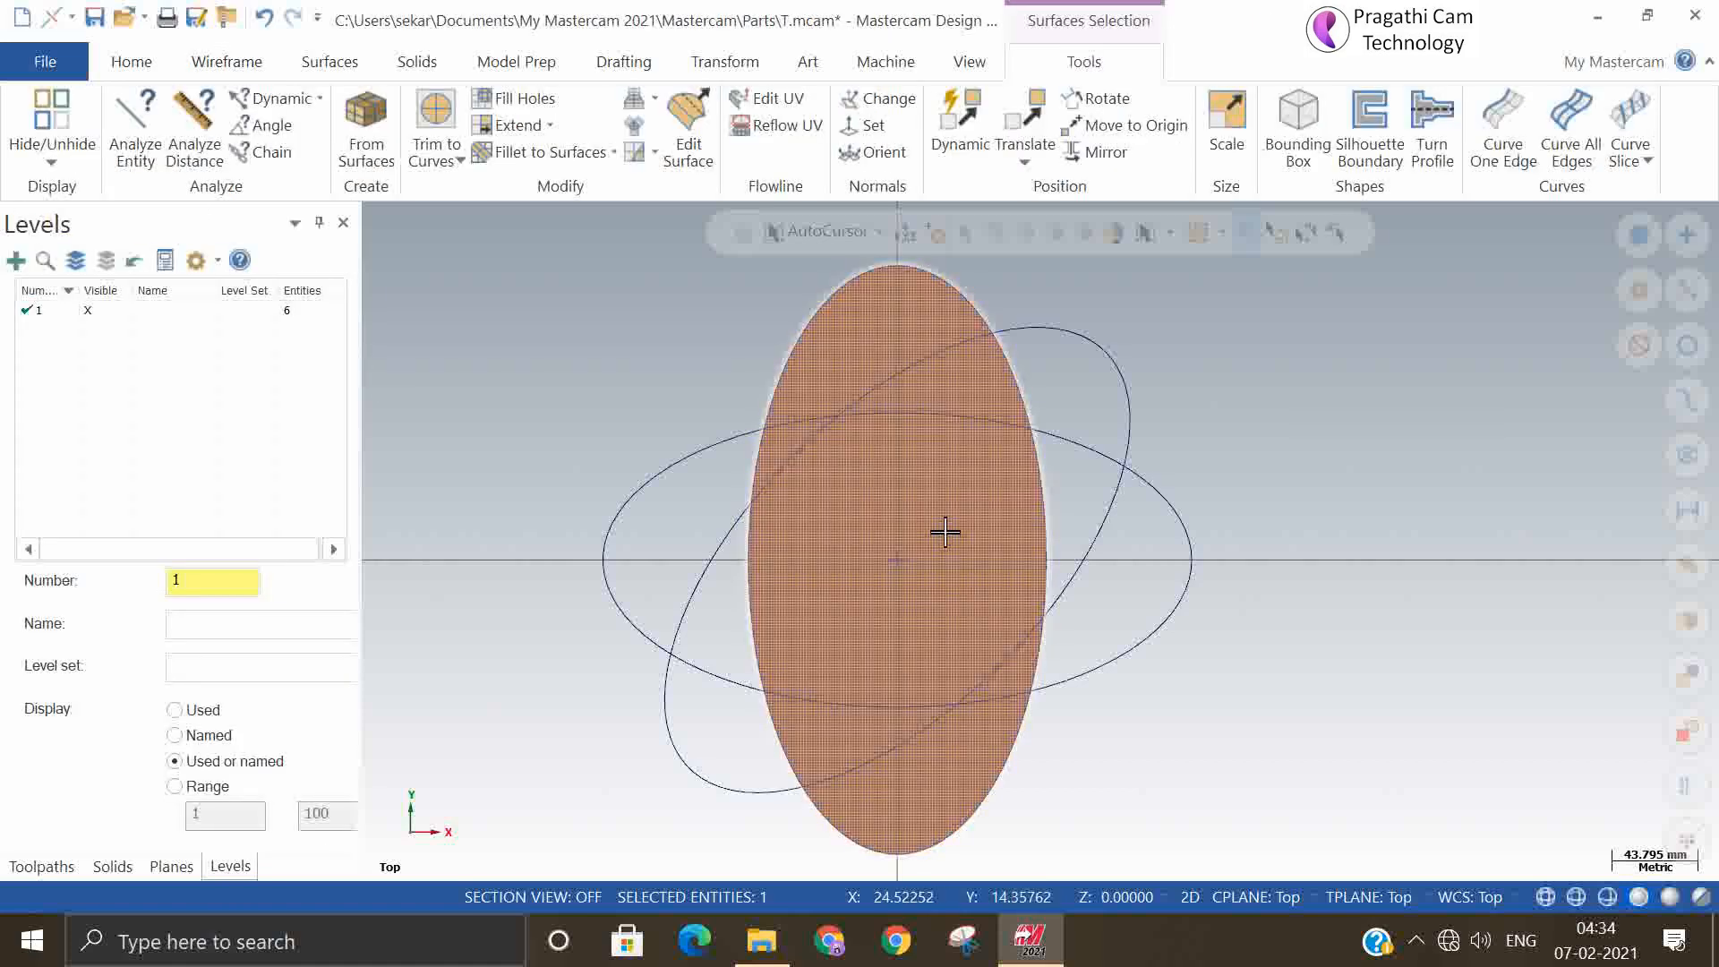
{"action": "key", "text": "Delete"}
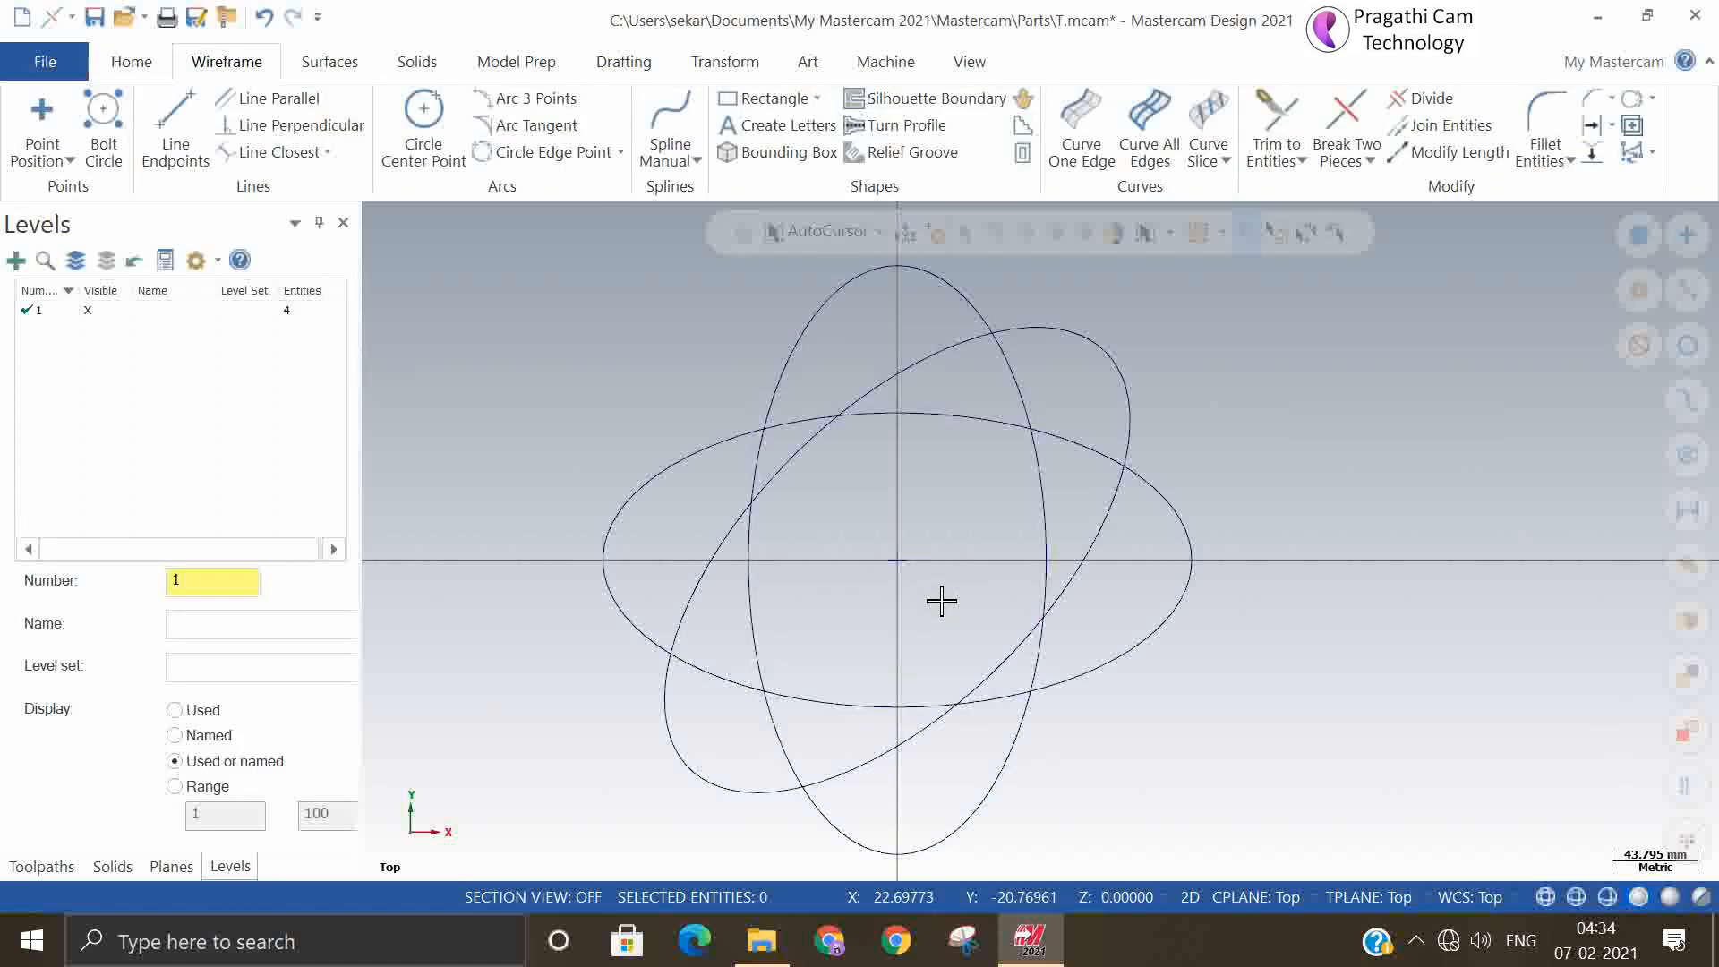
Choose the asterisk as the point style
{"action": "scroll", "coordinate": [928, 569], "scroll_direction": "up", "scroll_amount": 8}
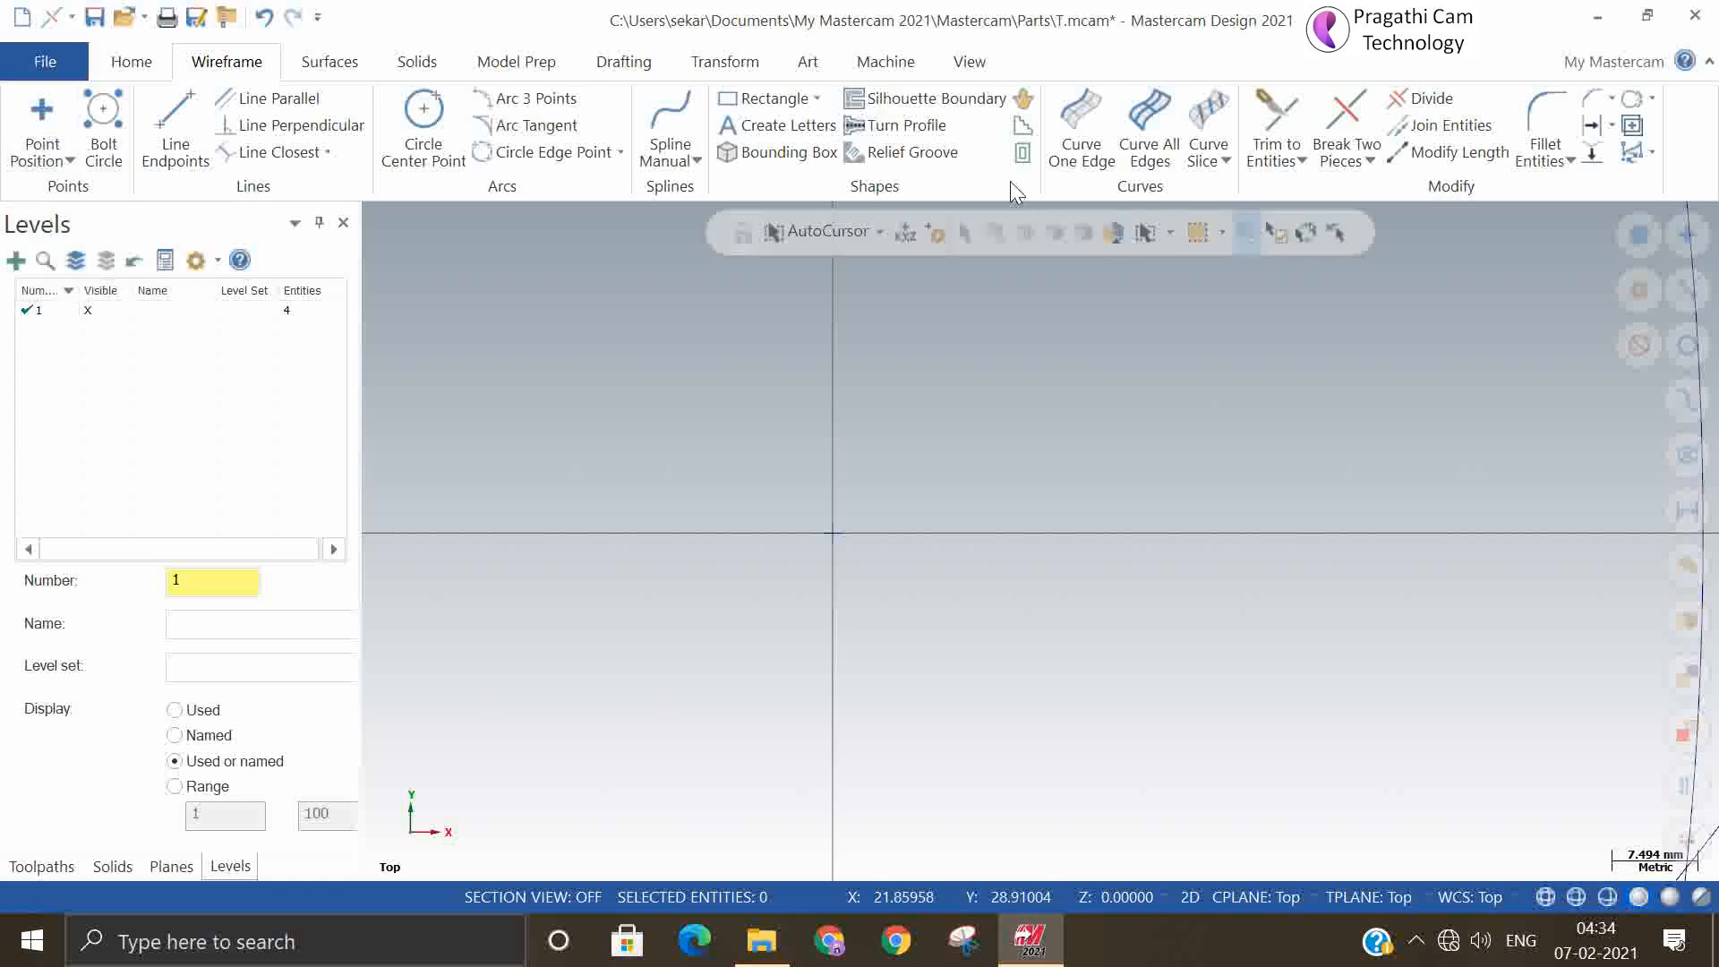
{"action": "left_click", "coordinate": [132, 61]}
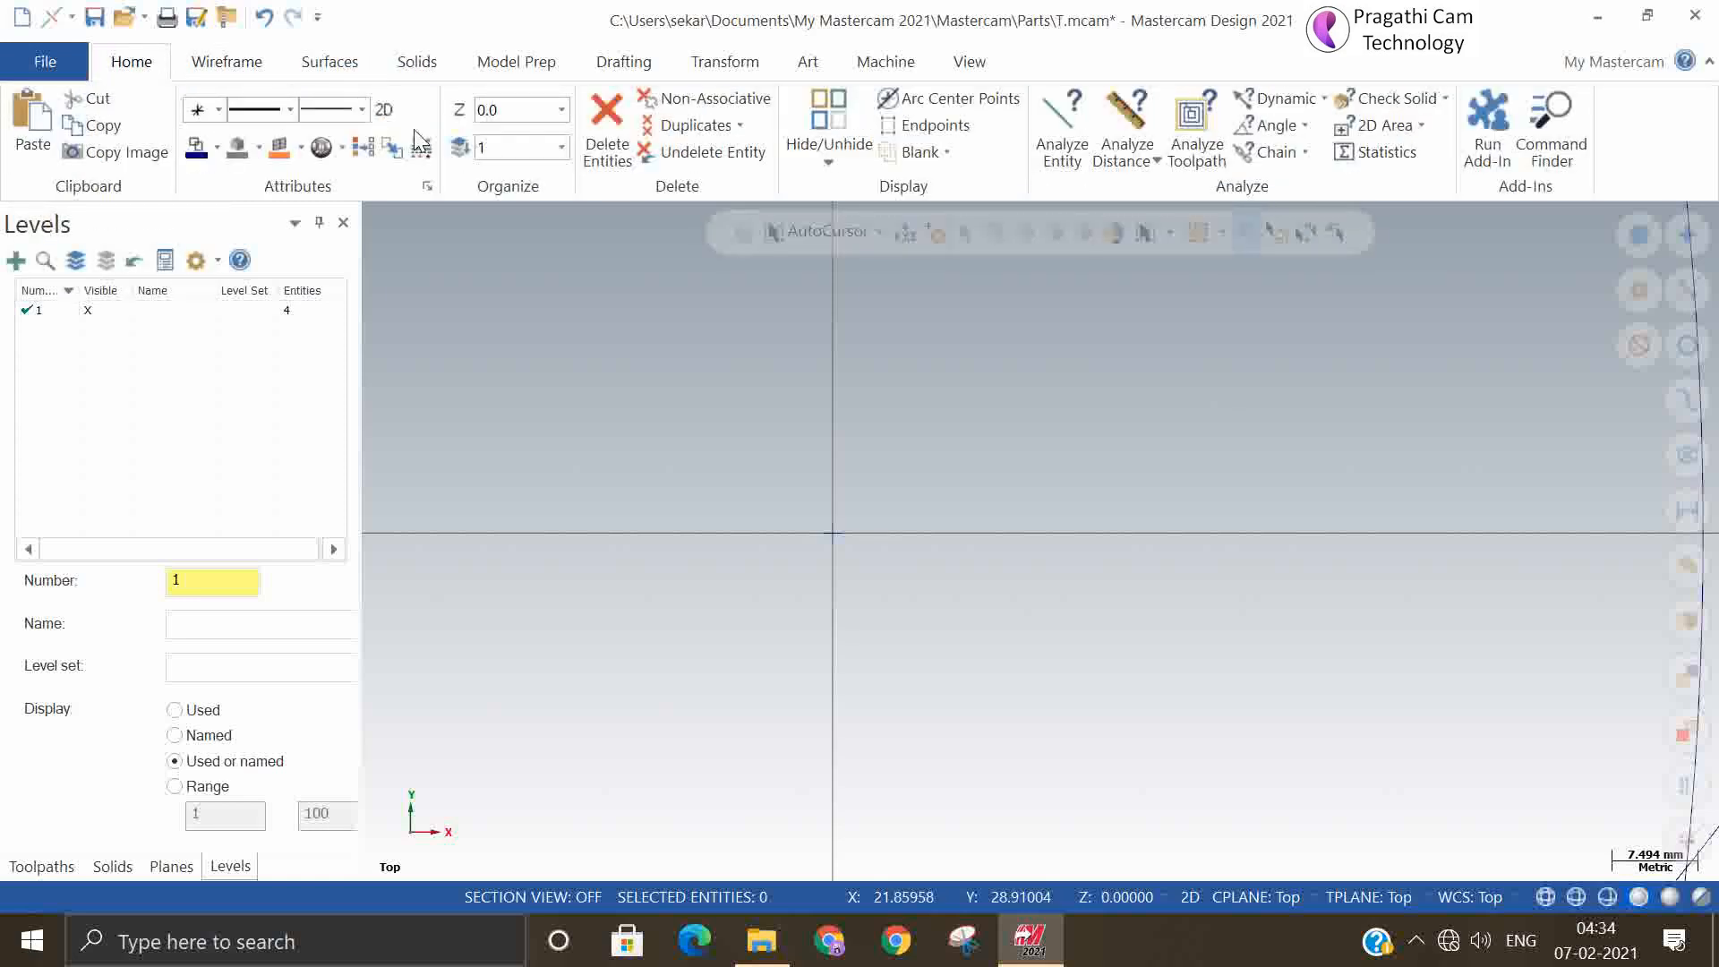
{"action": "left_click", "coordinate": [218, 110]}
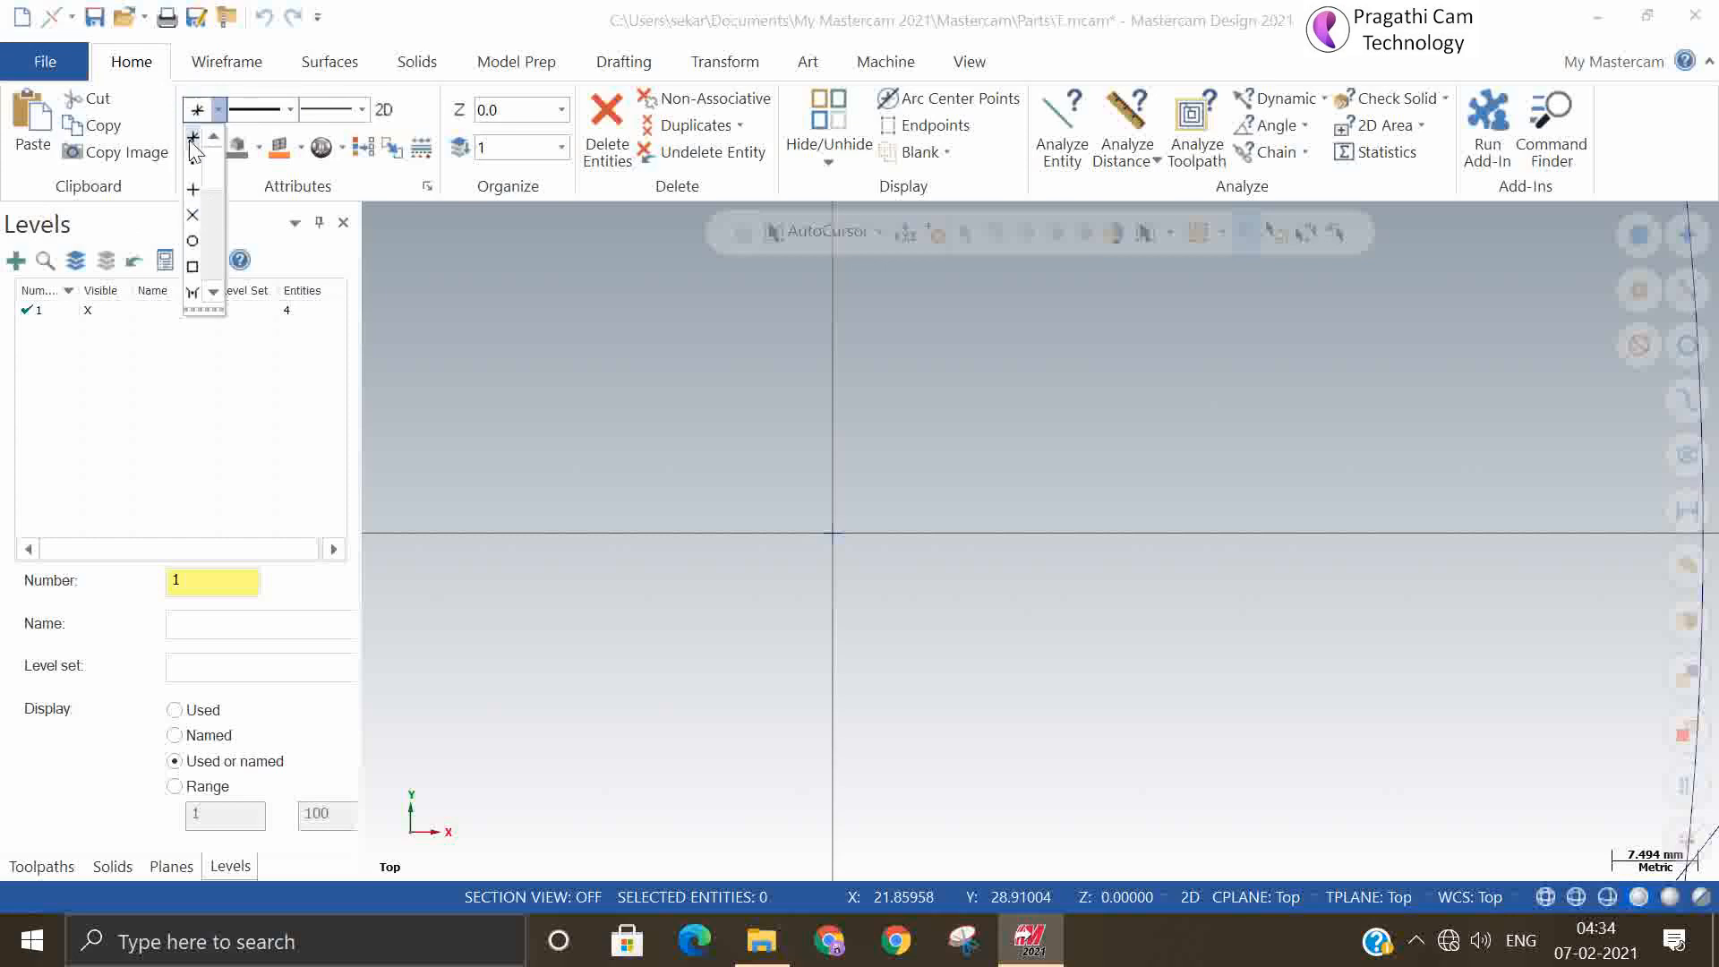
{"action": "left_click", "coordinate": [196, 145]}
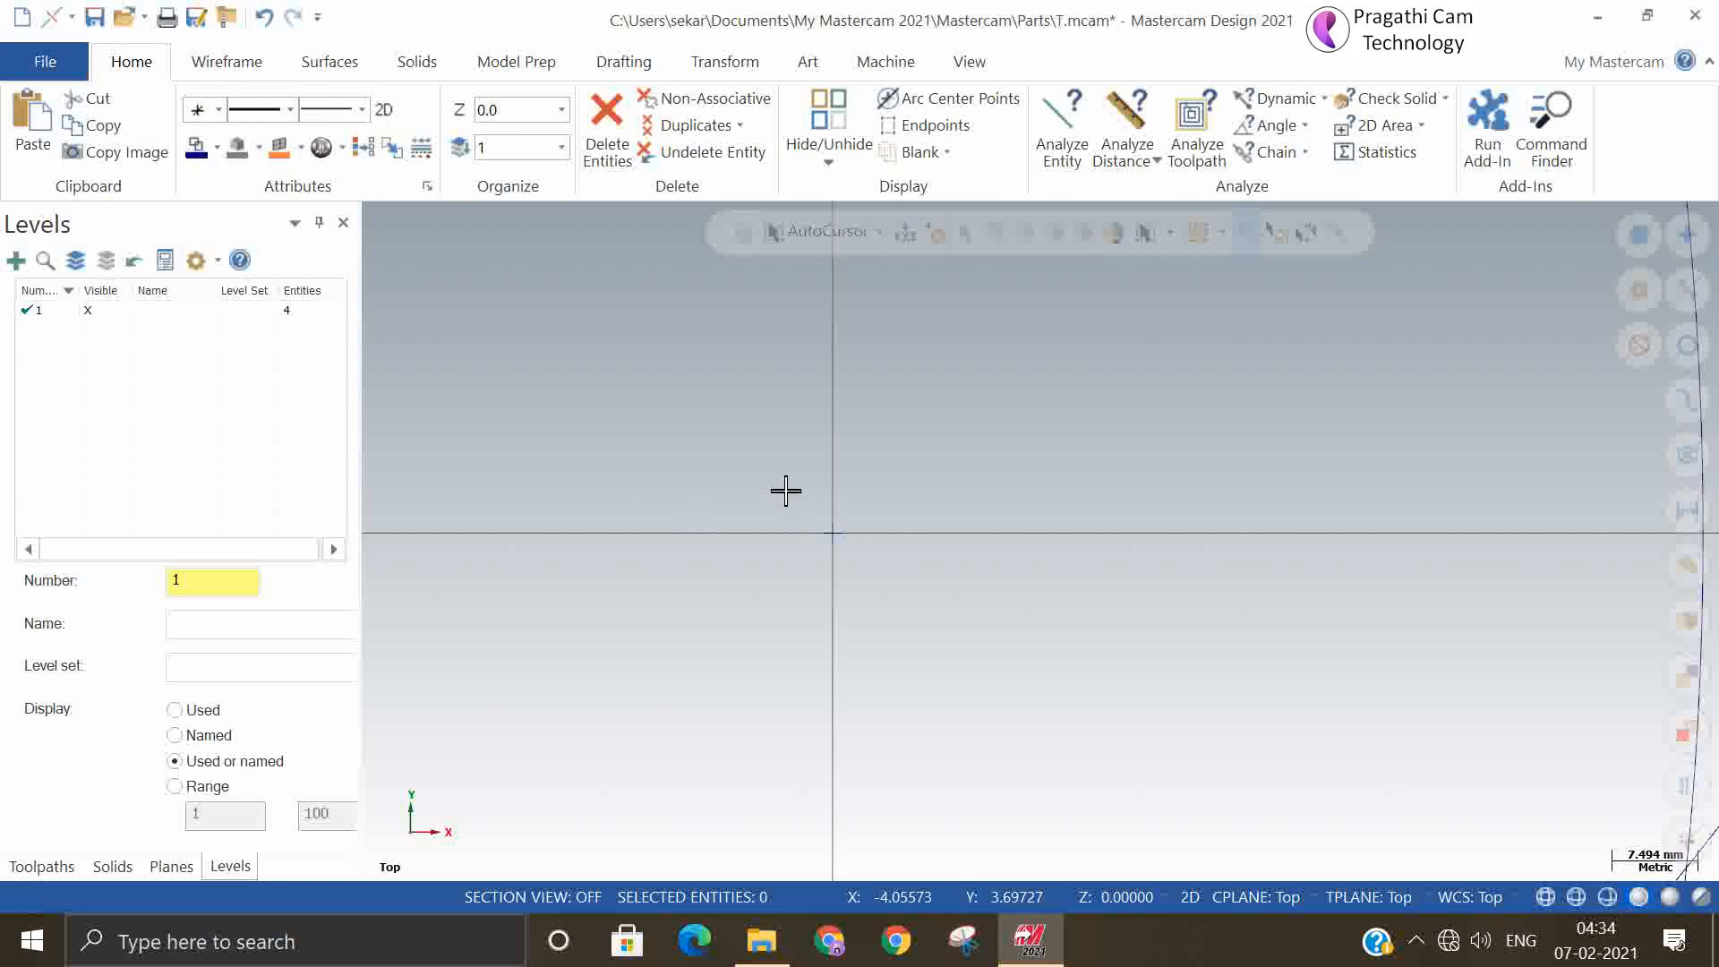
Window-select the center point at the origin and delete it
{"action": "left_click_drag", "start_coordinate": [786, 489], "coordinate": [910, 606]}
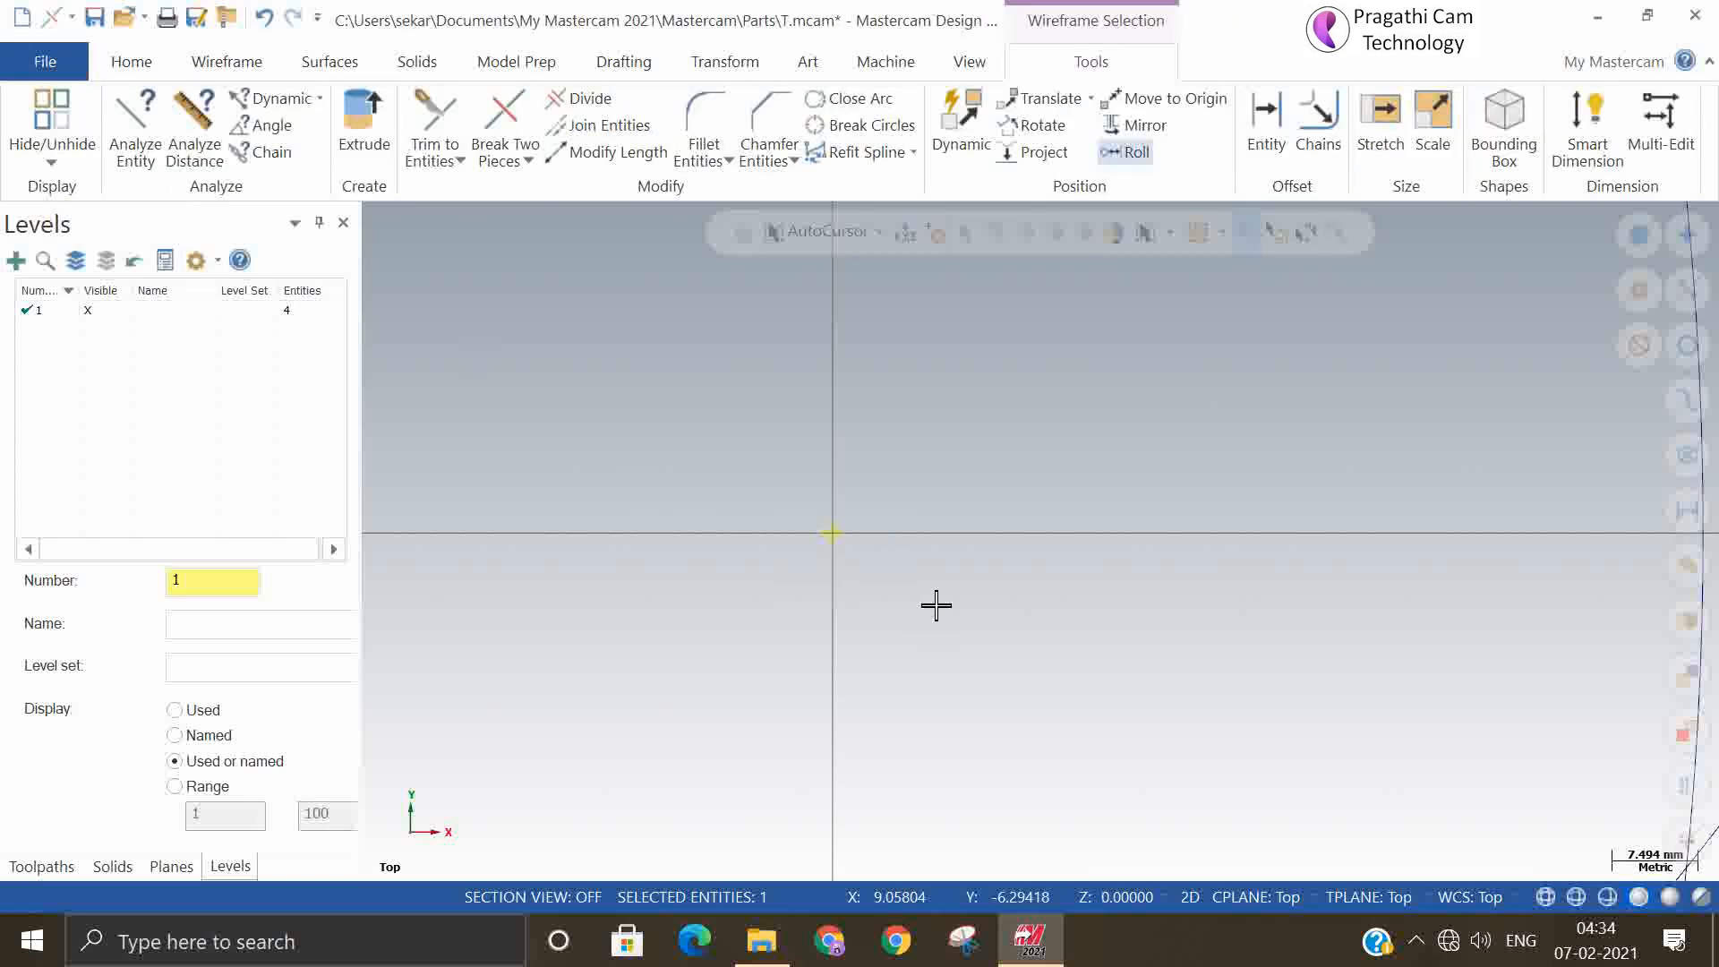
{"action": "scroll", "coordinate": [830, 561], "scroll_direction": "up", "scroll_amount": 2}
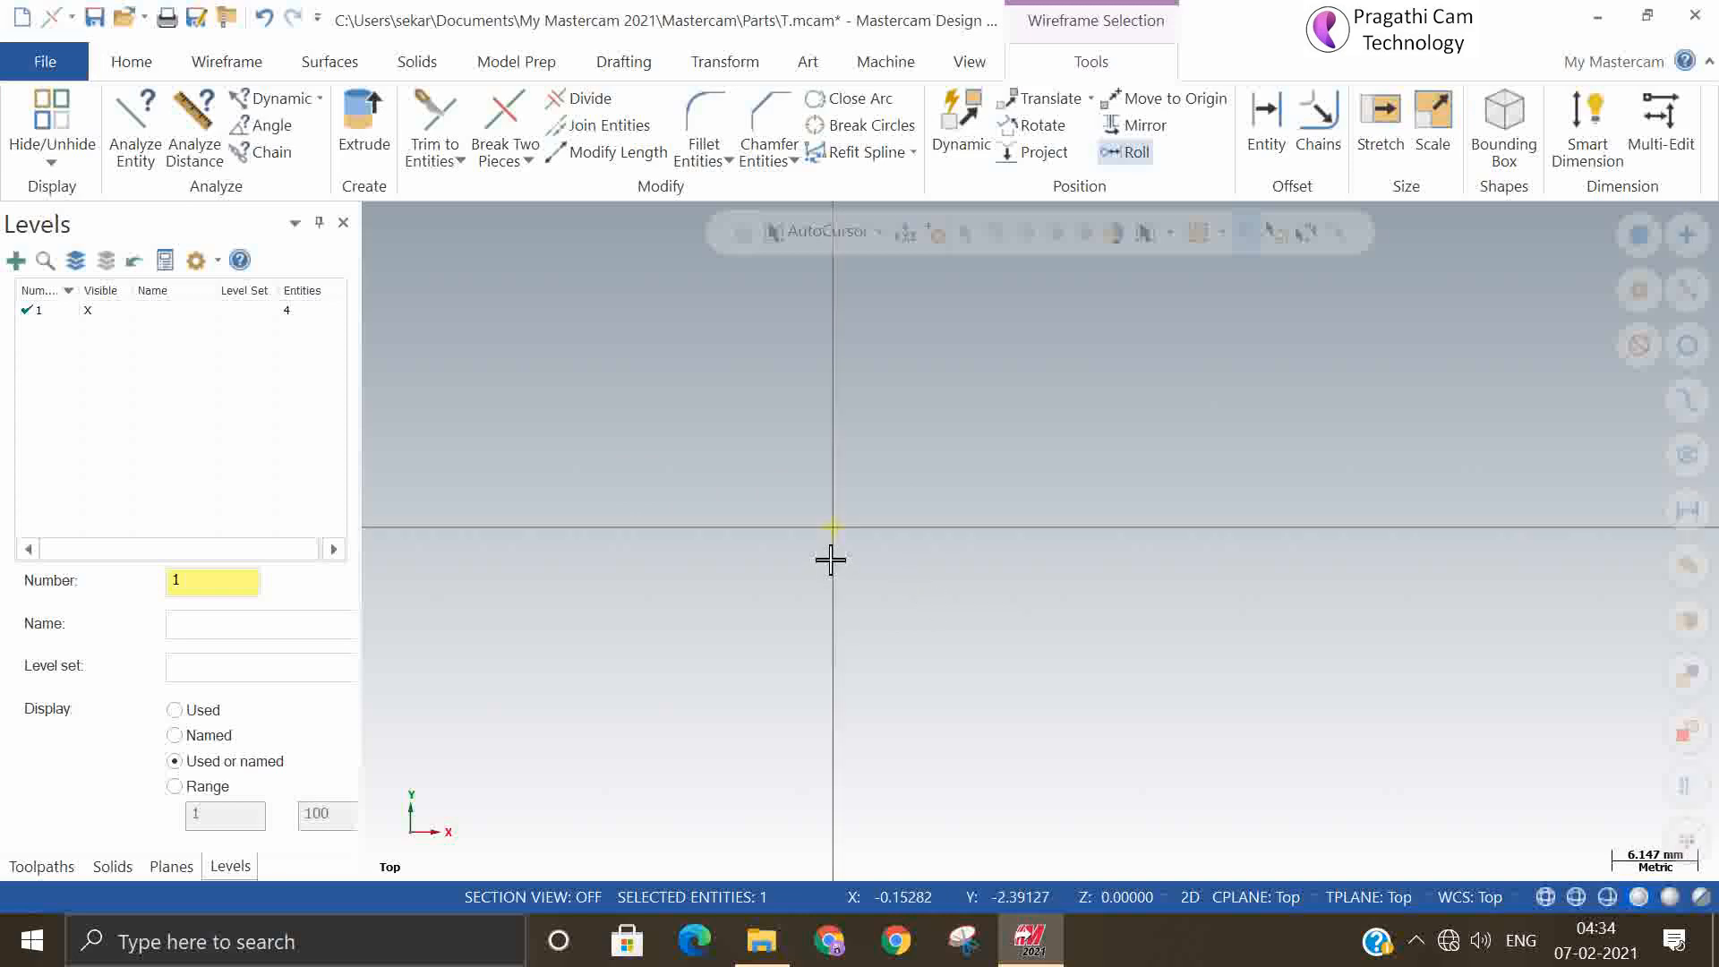
{"action": "key", "text": "Delete"}
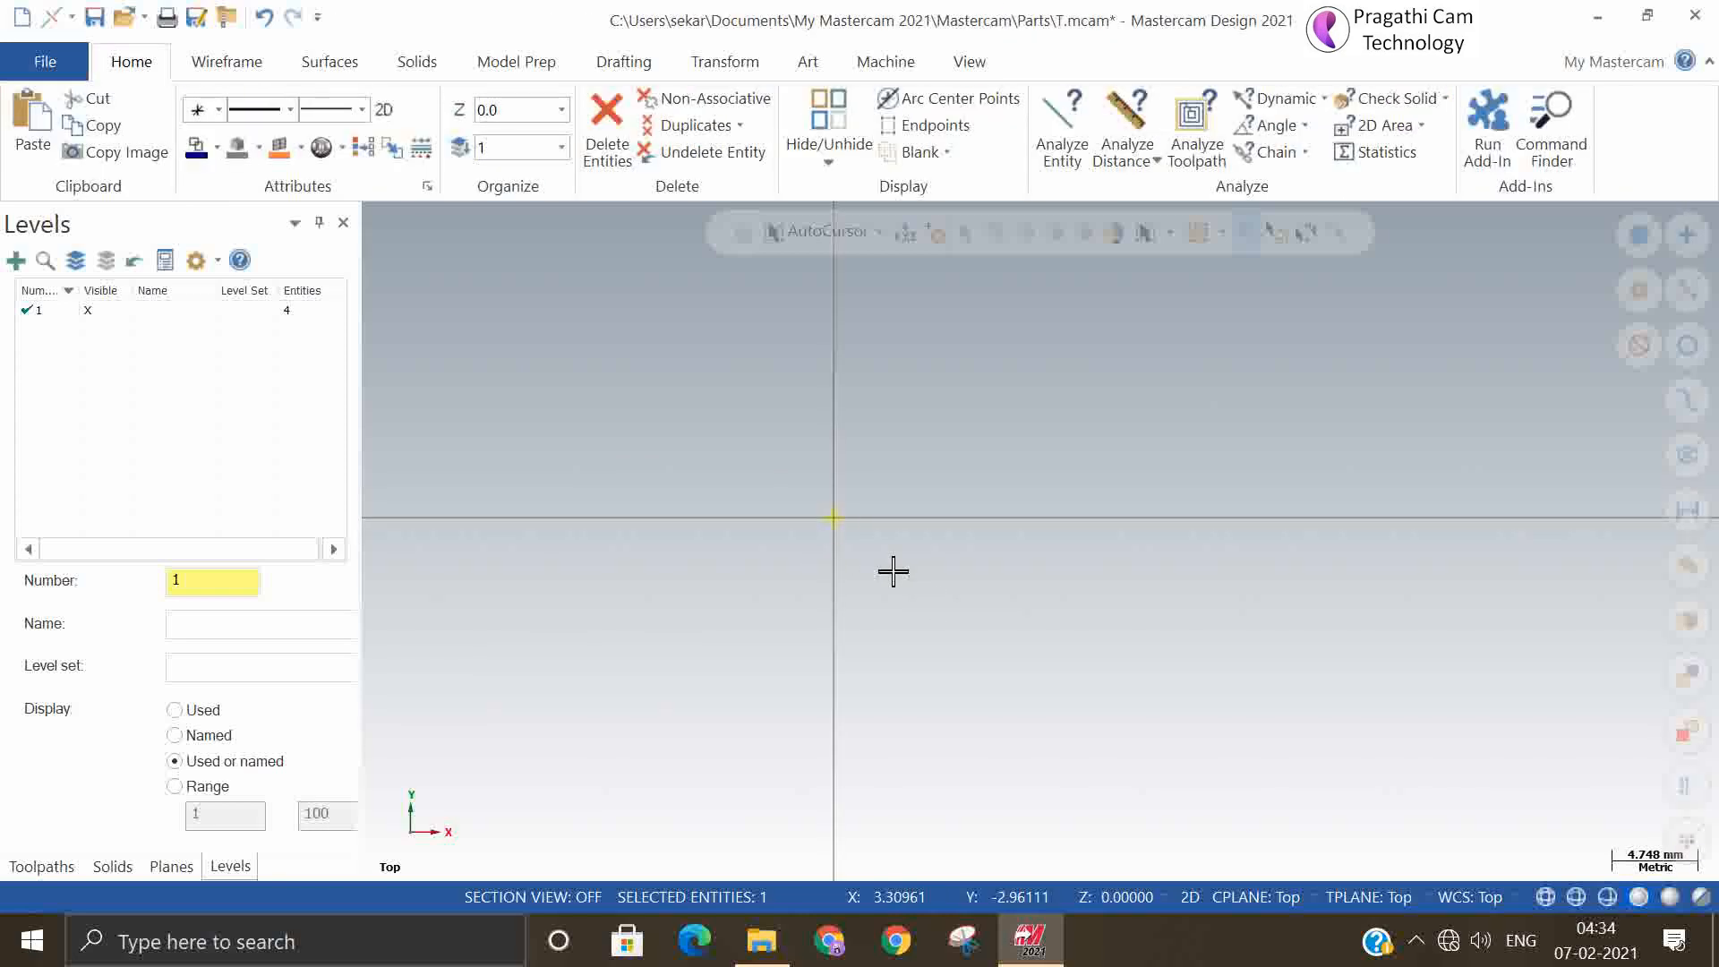
{"action": "scroll", "coordinate": [906, 581], "scroll_direction": "down", "scroll_amount": 1}
{"action": "scroll", "coordinate": [905, 580], "scroll_direction": "down", "scroll_amount": 3}
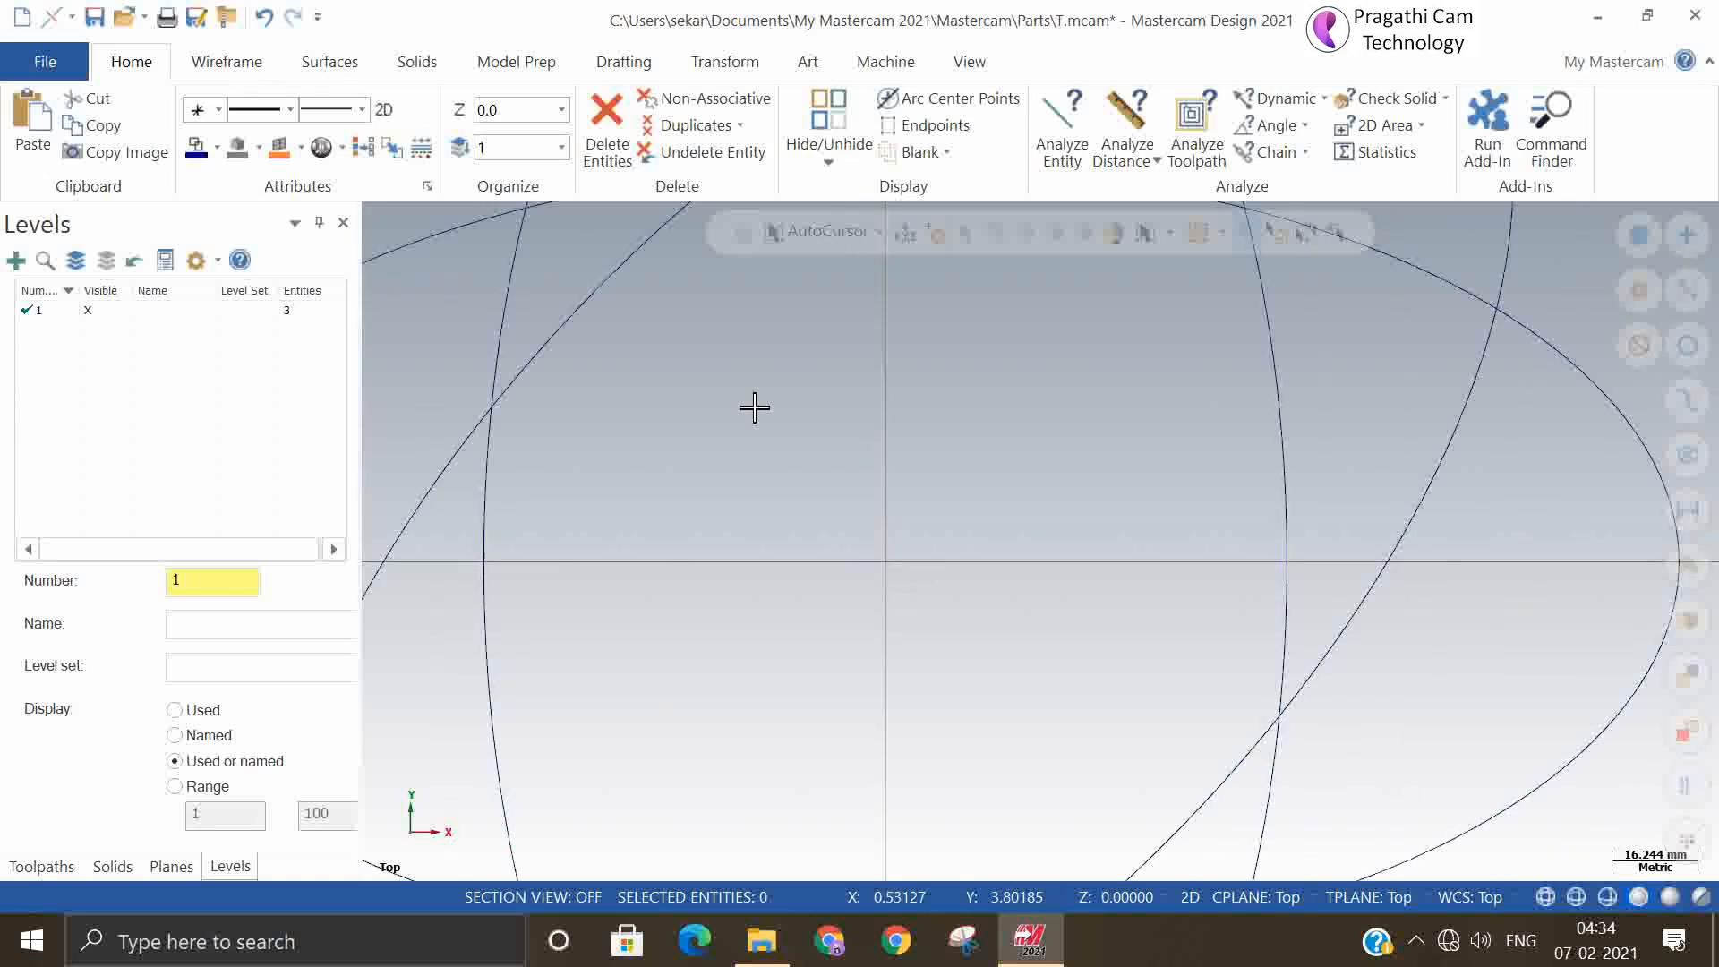
{"action": "right_click", "coordinate": [697, 378]}
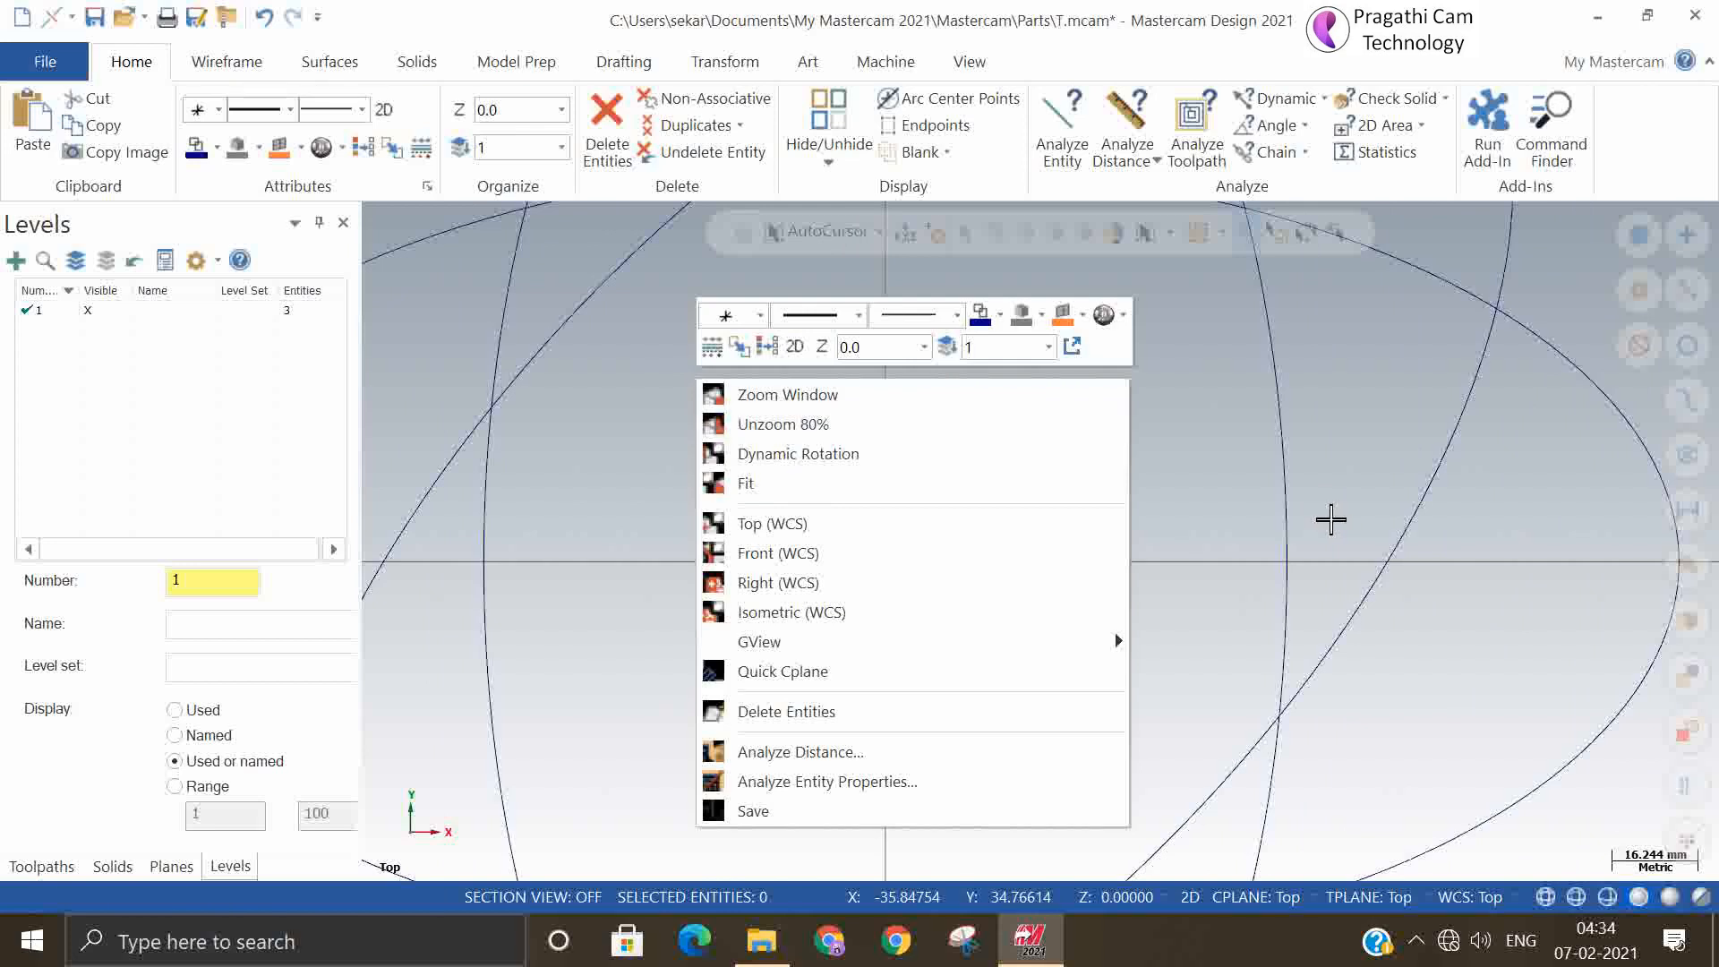
{"action": "left_click", "coordinate": [1287, 509]}
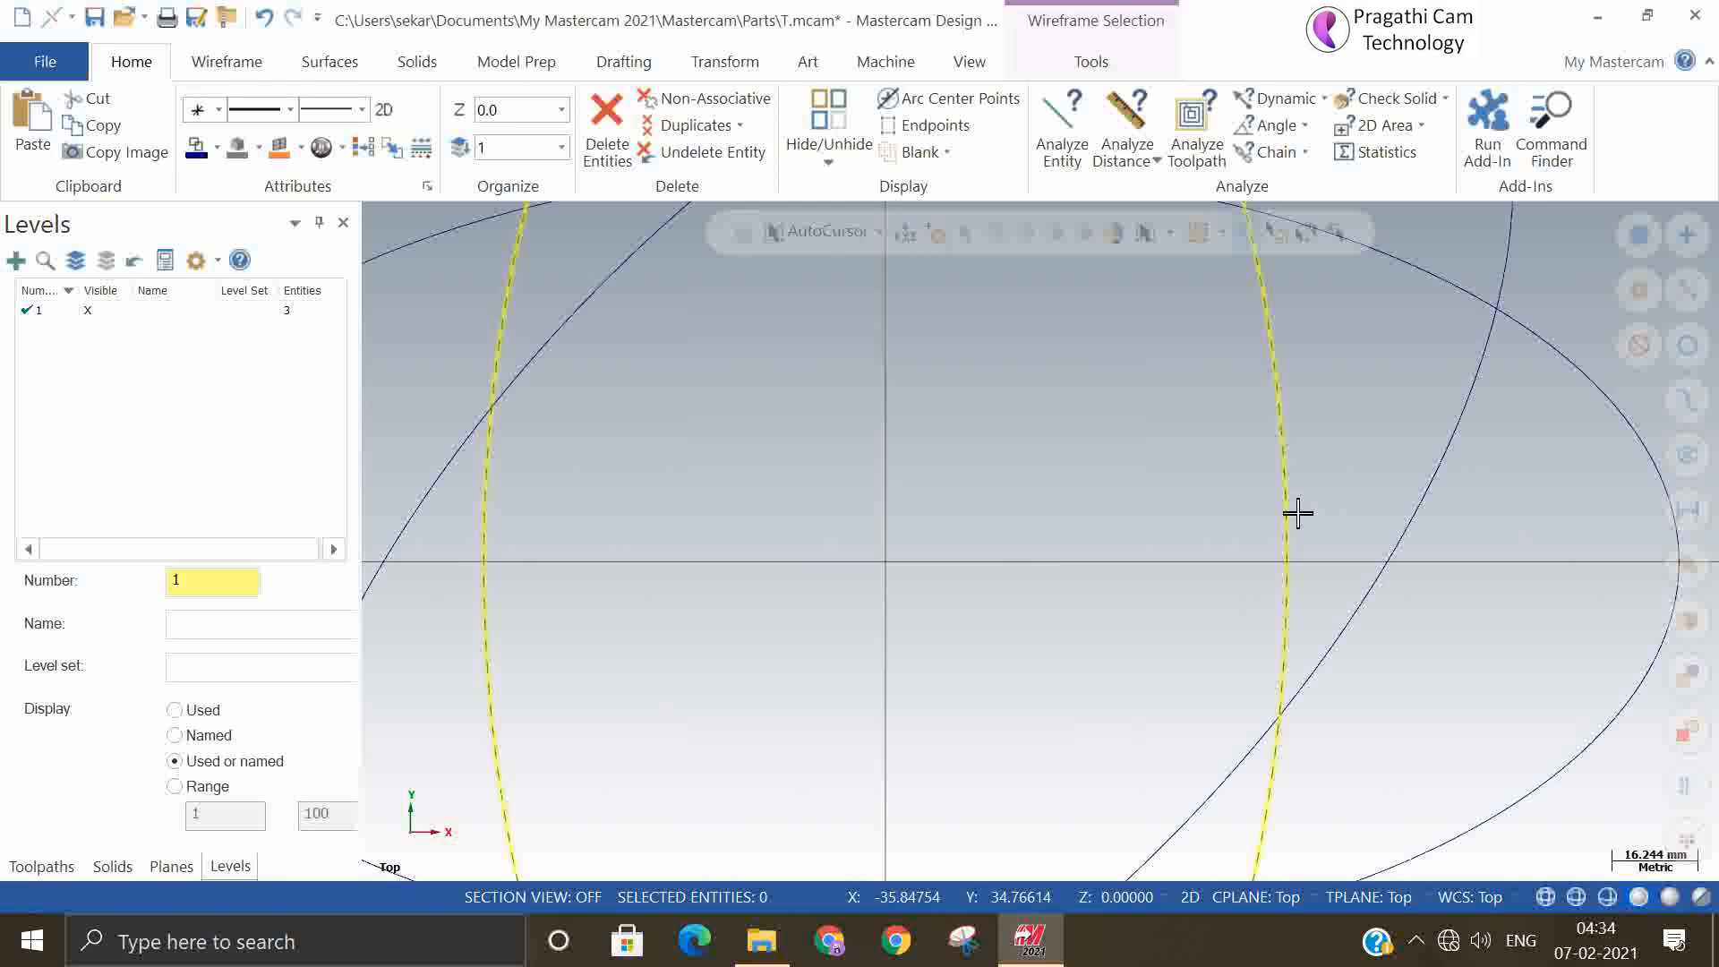
{"action": "scroll", "coordinate": [986, 519], "scroll_direction": "down", "scroll_amount": 5}
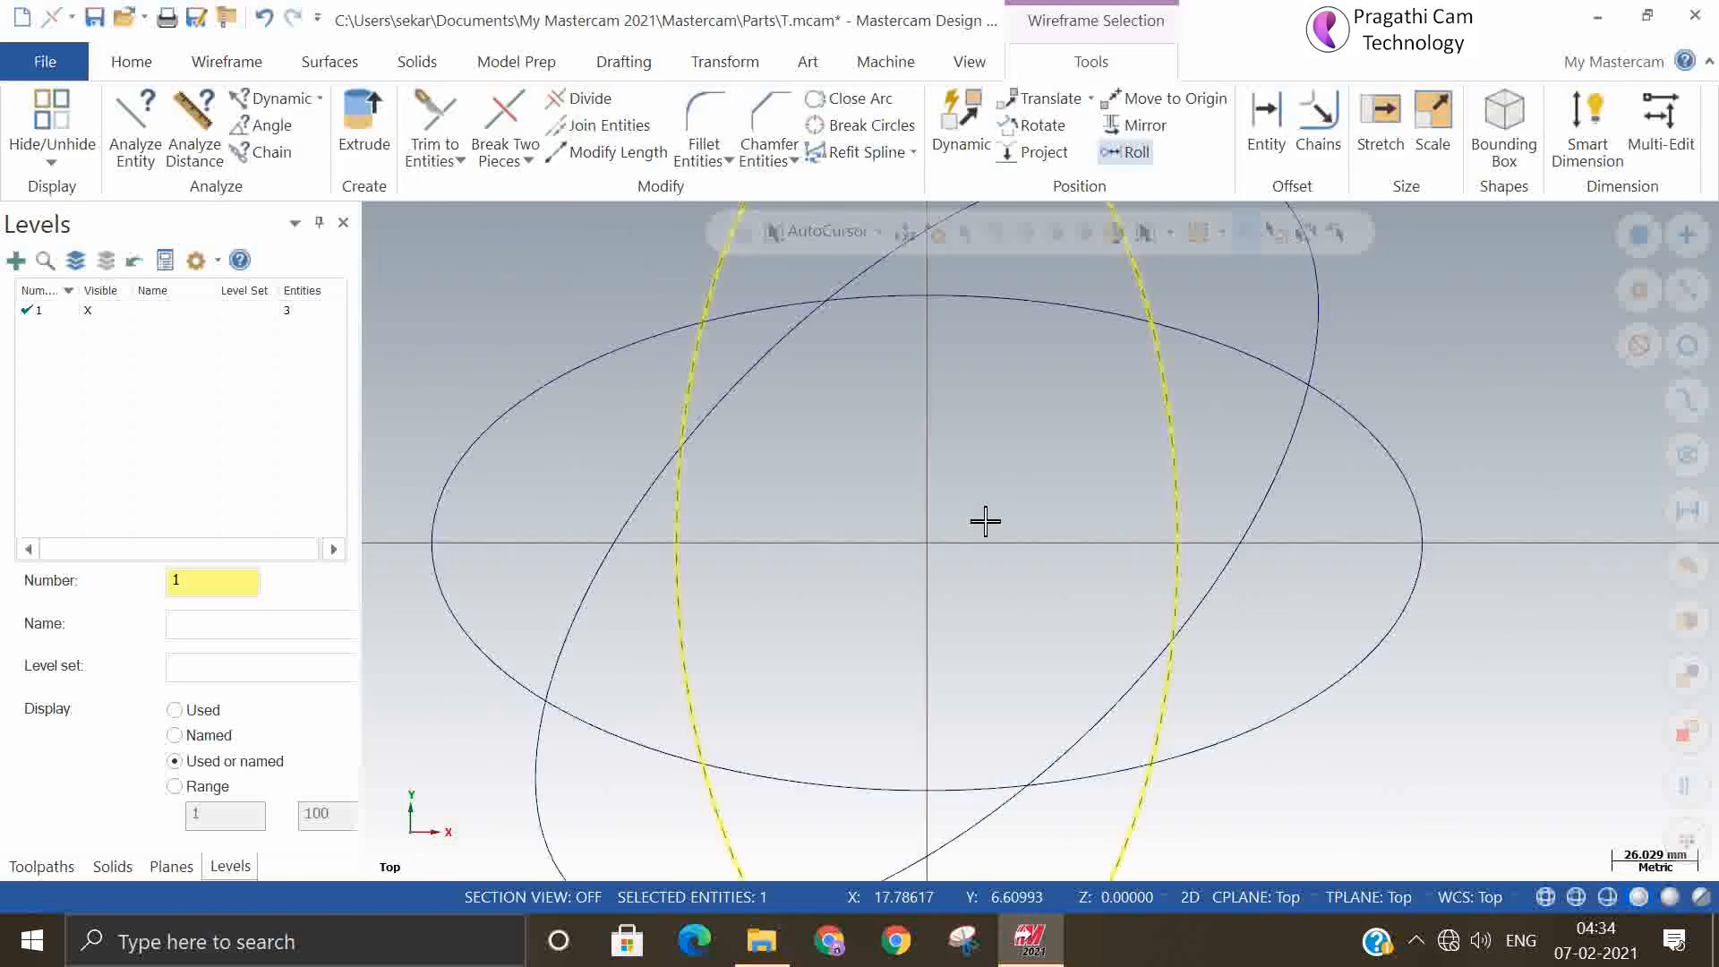
{"action": "right_click", "coordinate": [725, 363]}
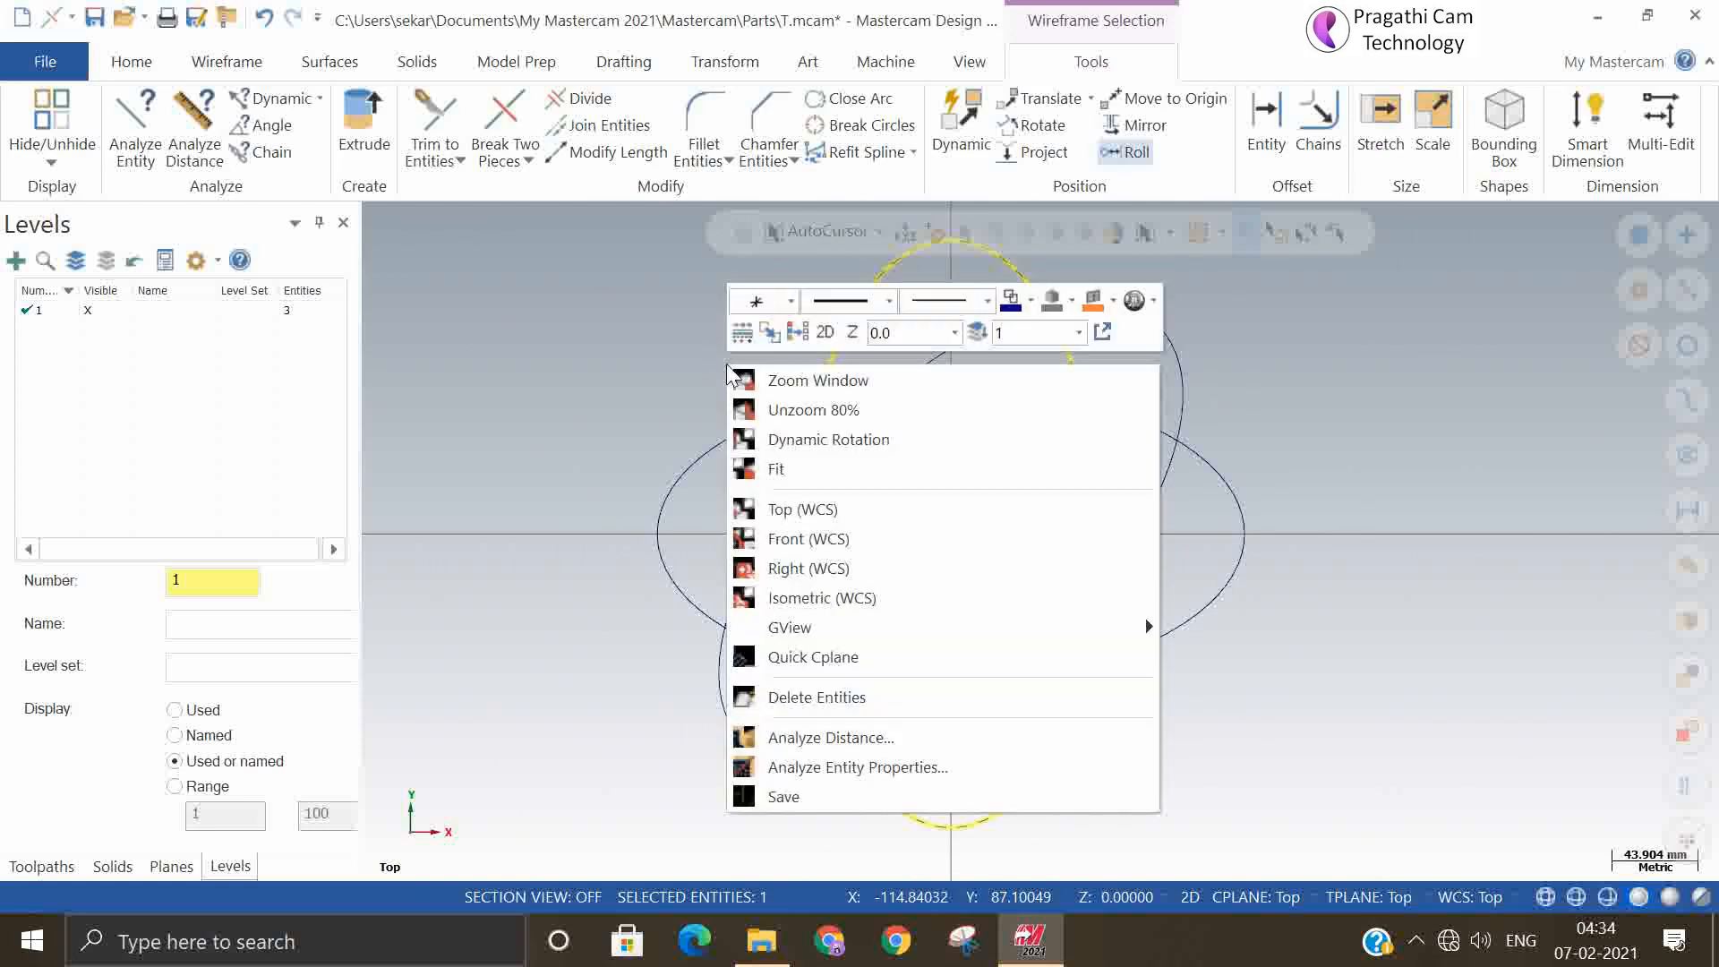
{"action": "left_click", "coordinate": [794, 333]}
Select all three ellipses with a window and delete them
{"action": "scroll", "coordinate": [741, 651], "scroll_direction": "down", "scroll_amount": 3}
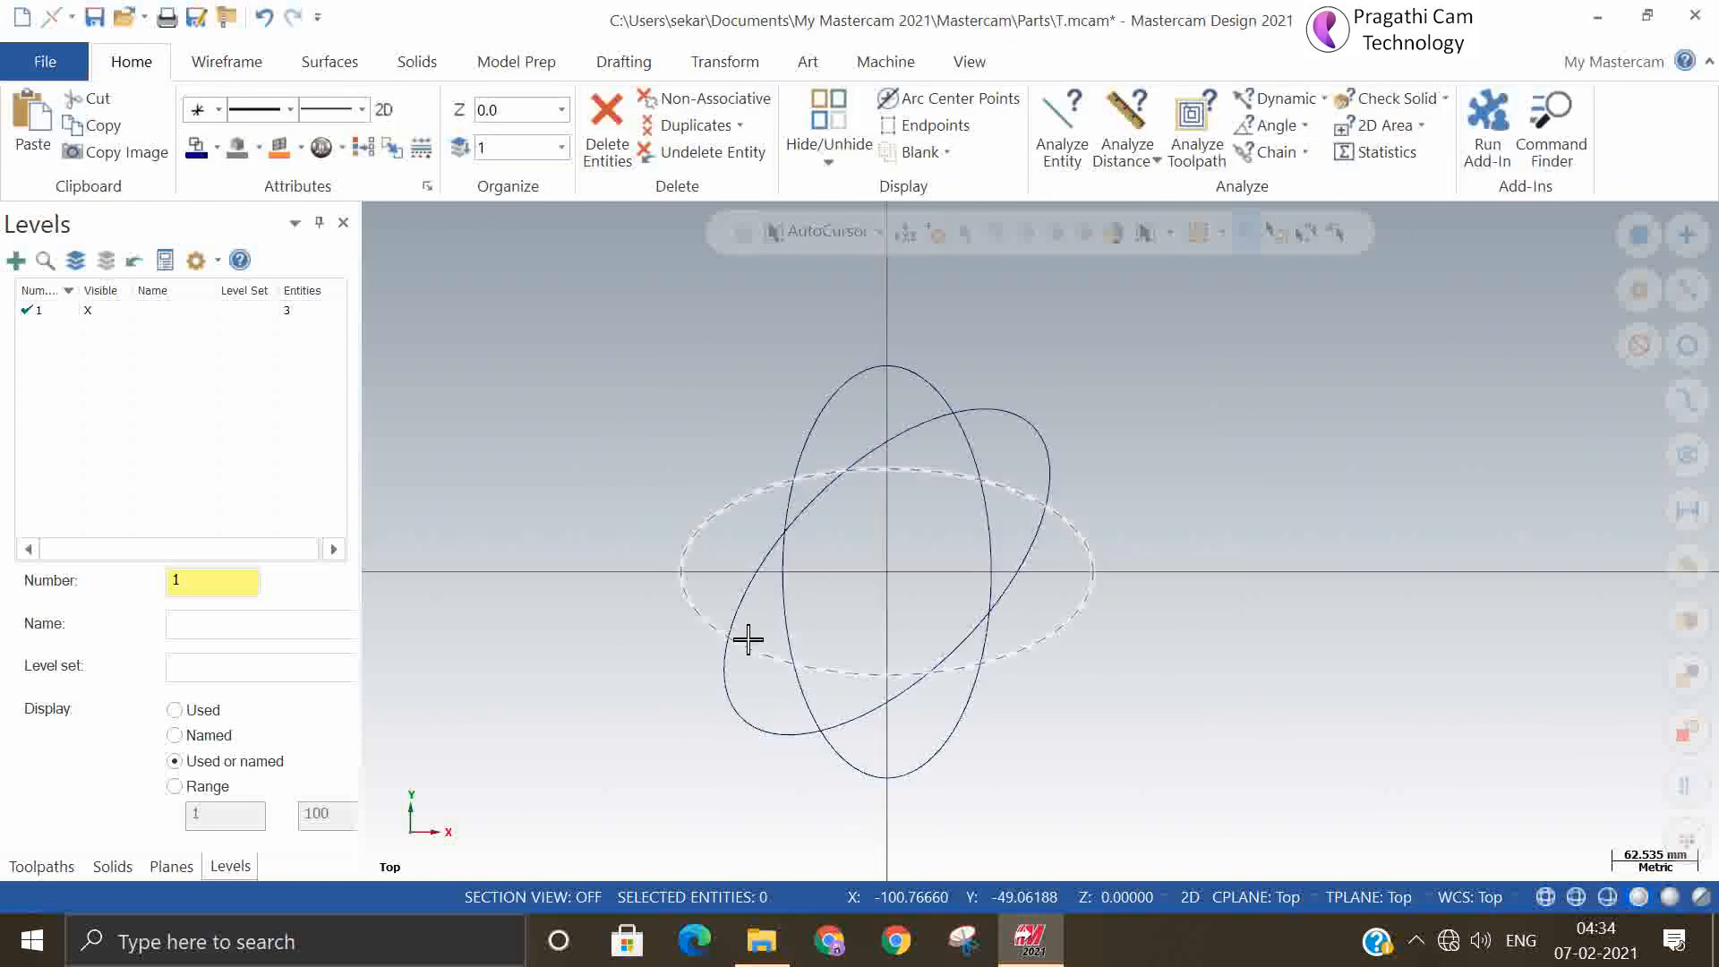
{"action": "left_click_drag", "start_coordinate": [644, 381], "coordinate": [1078, 783]}
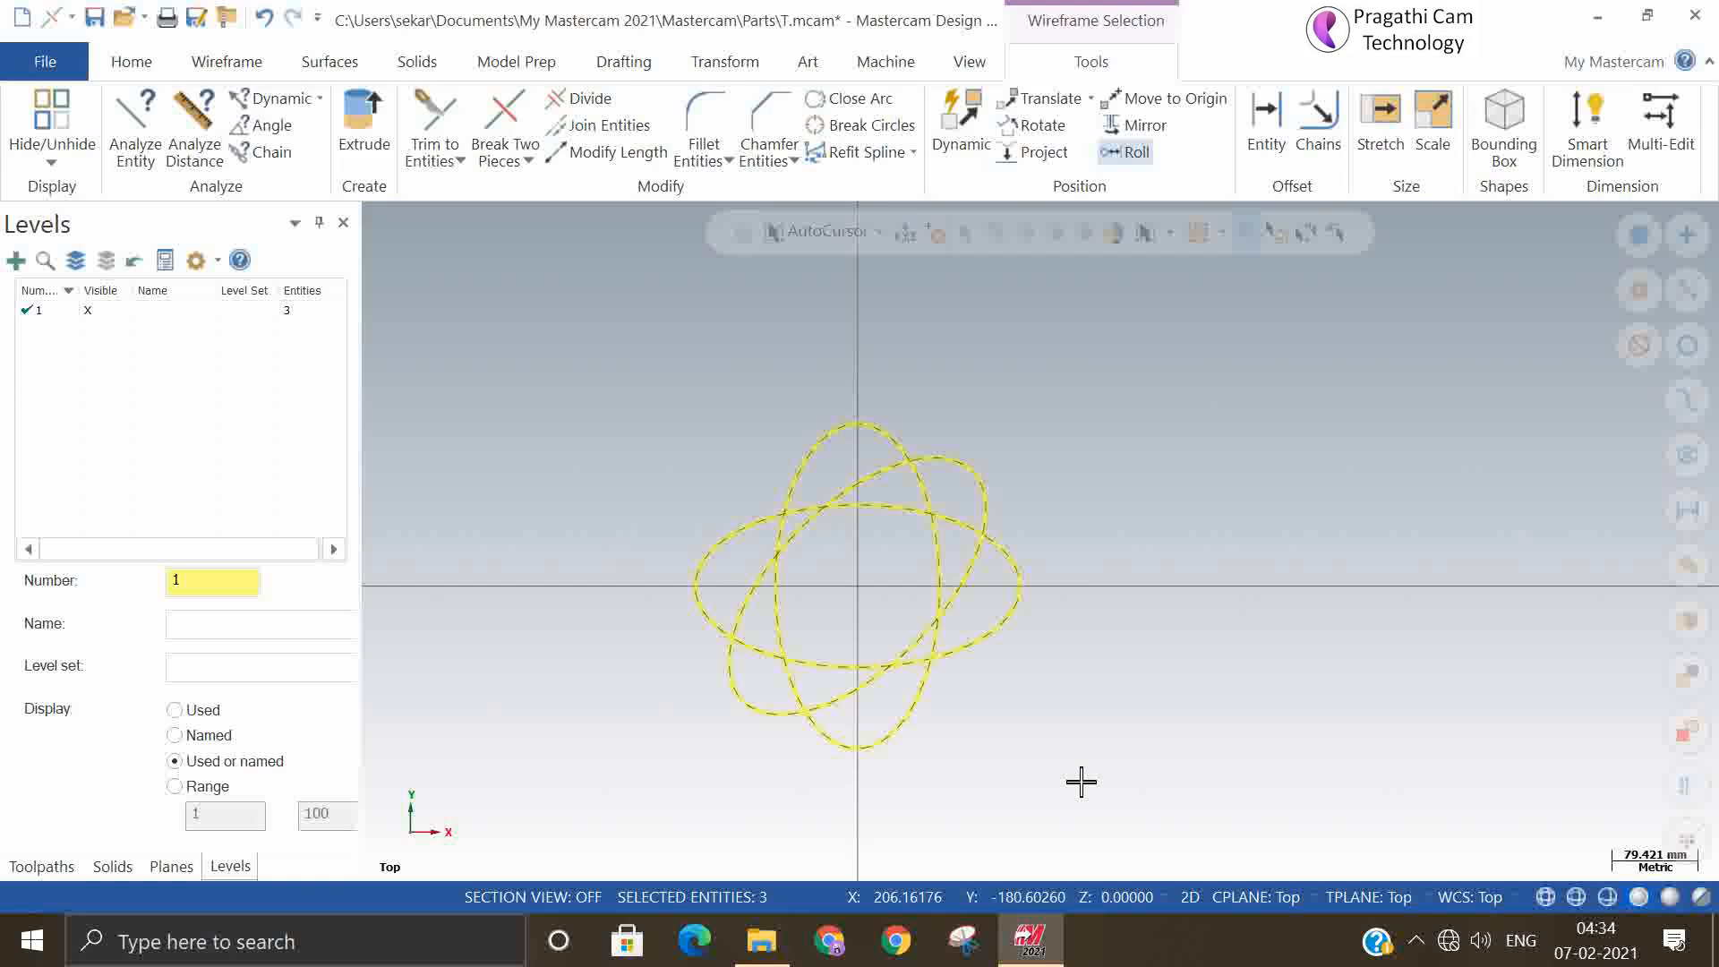
{"action": "key", "text": "Delete"}
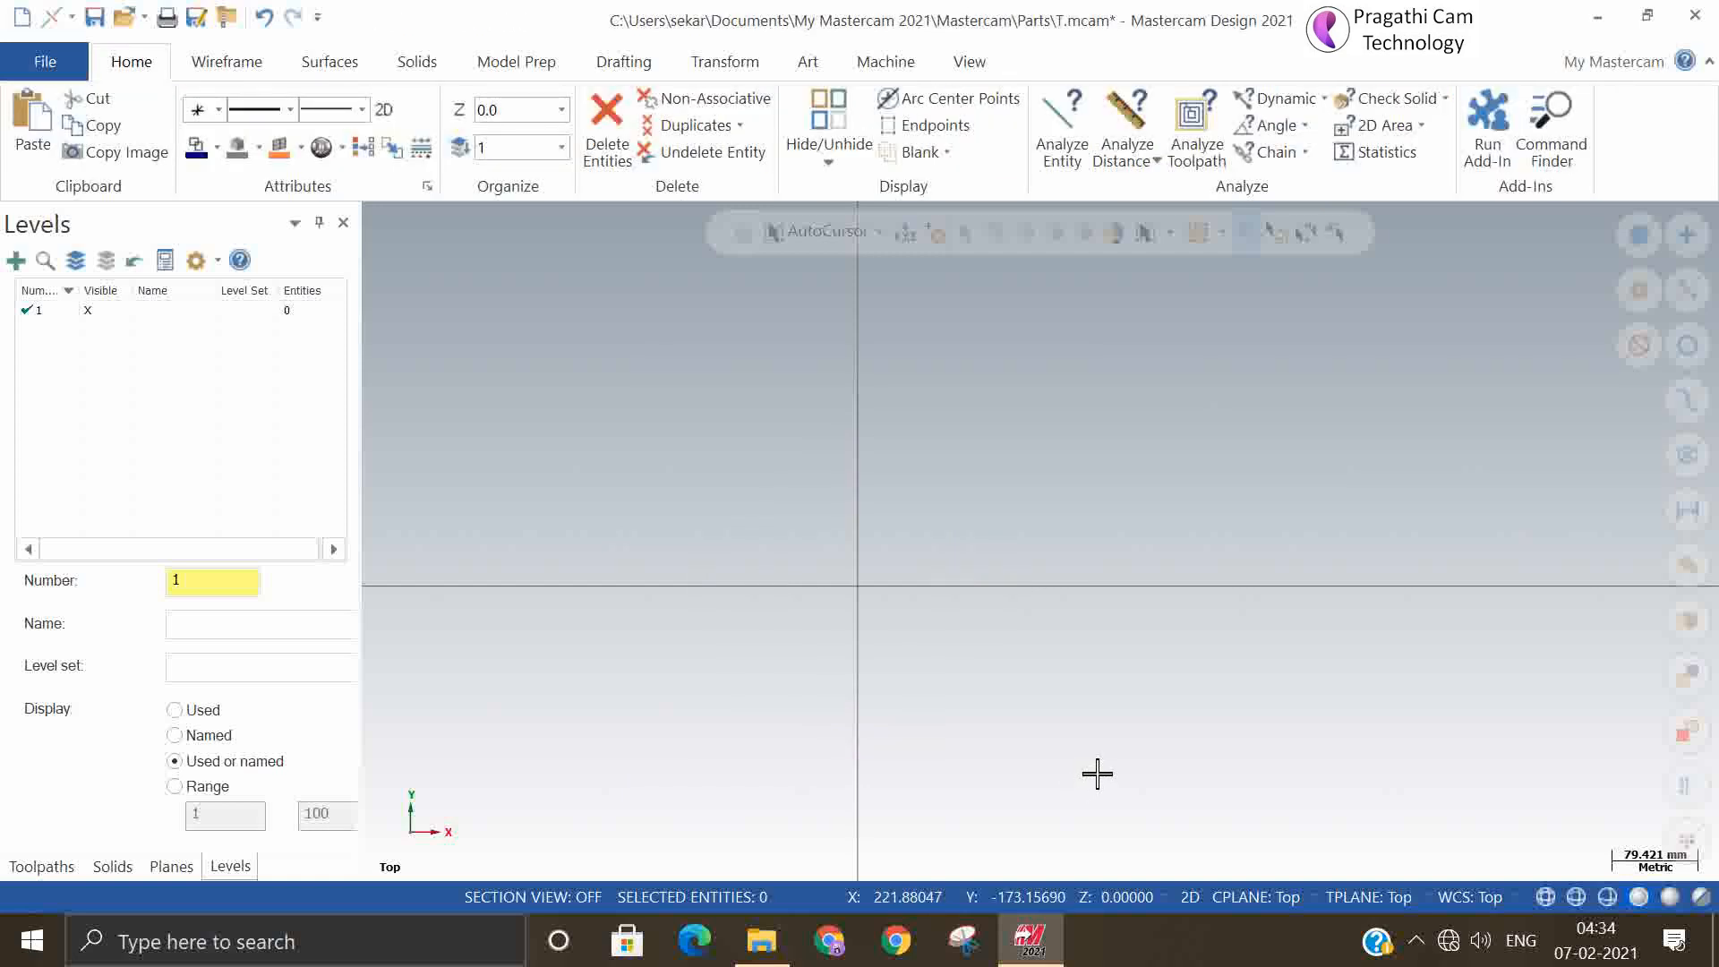
Start the Helix command, place a base point freehand near the negative X axis, and switch to the isometric view
{"action": "left_click", "coordinate": [234, 68]}
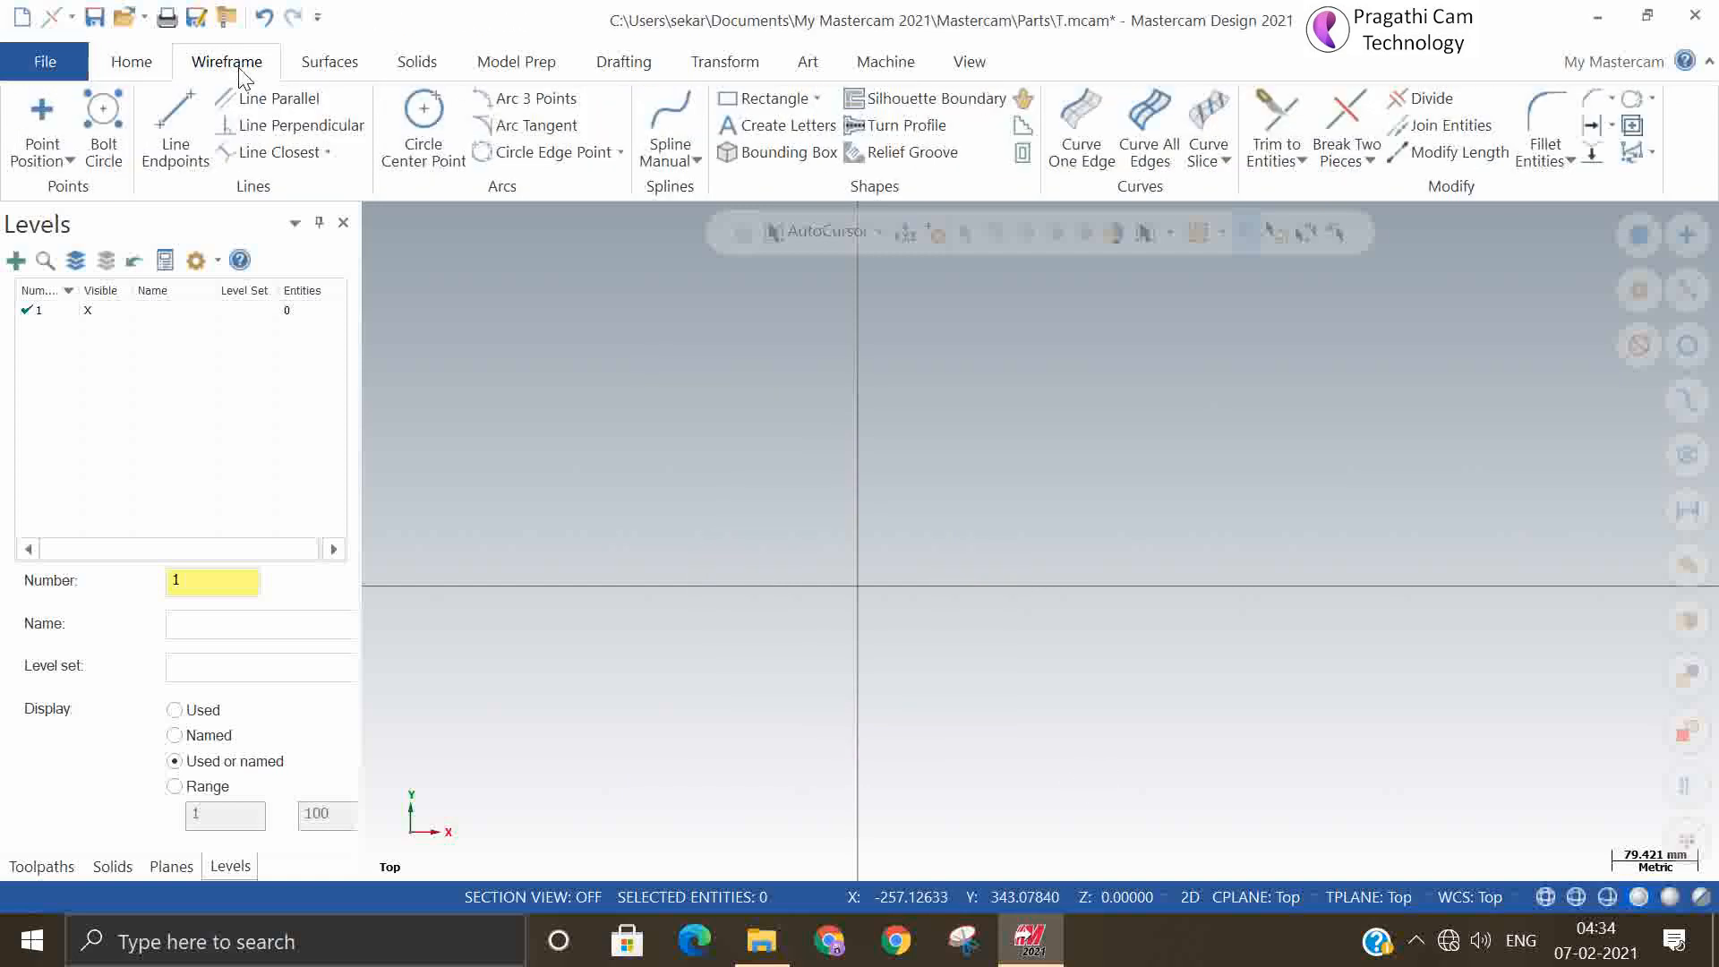
{"action": "left_click", "coordinate": [819, 100]}
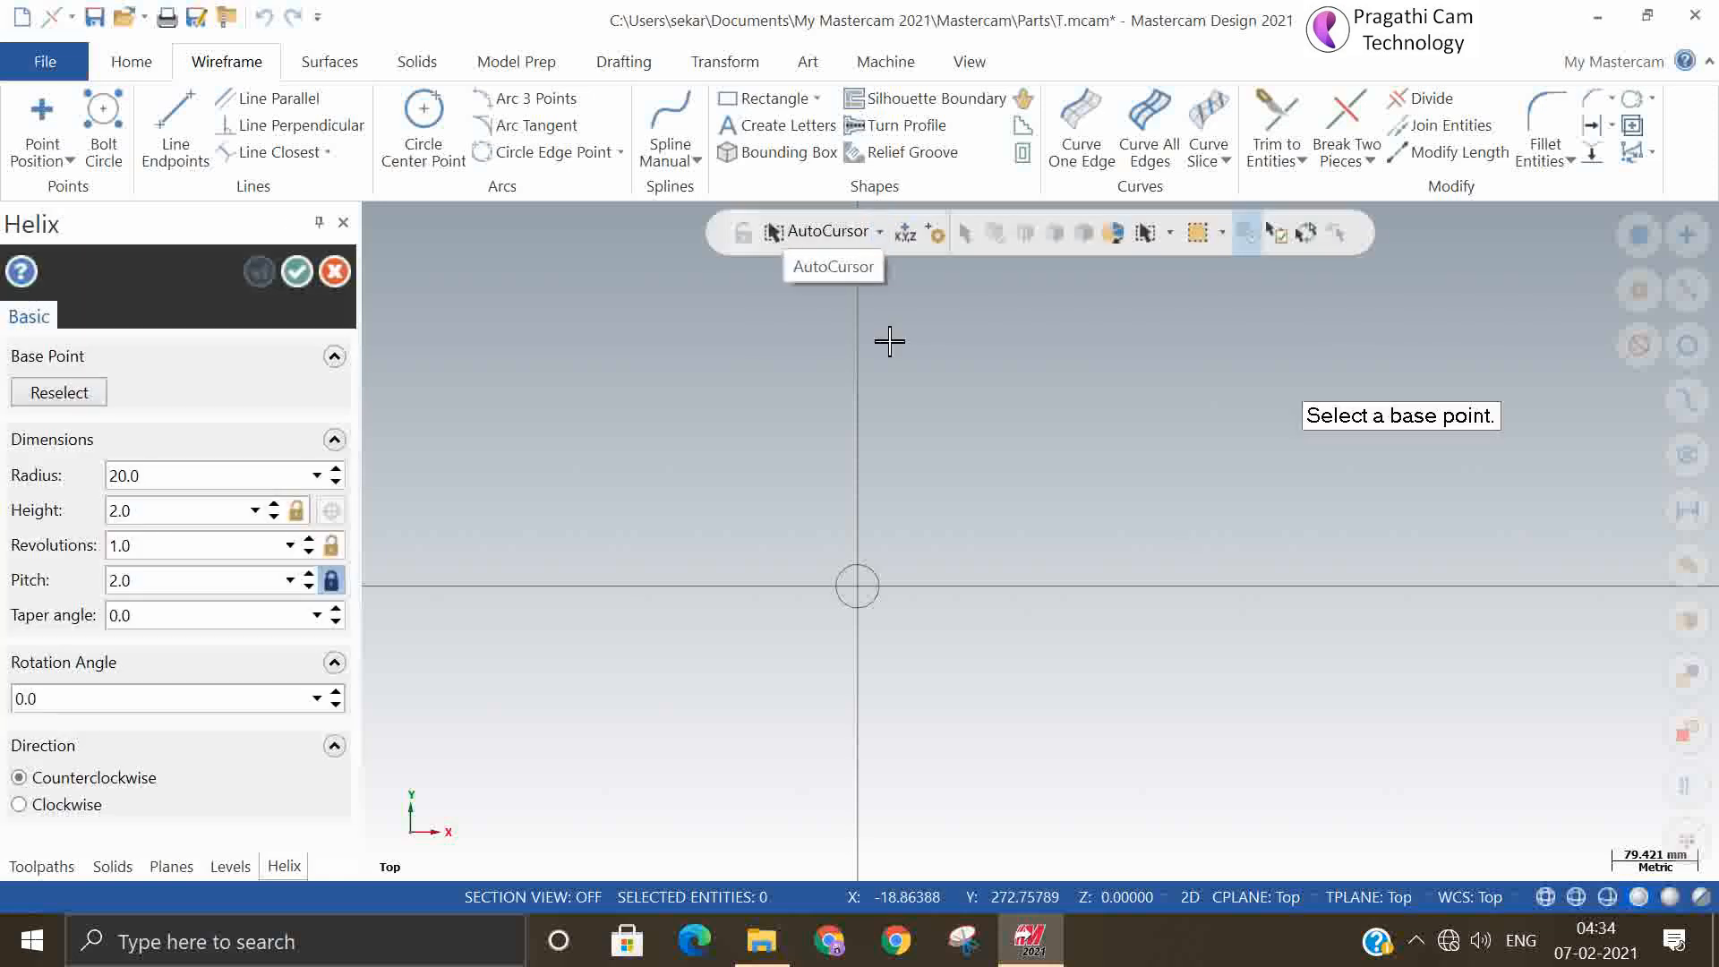
{"action": "right_click", "coordinate": [918, 416]}
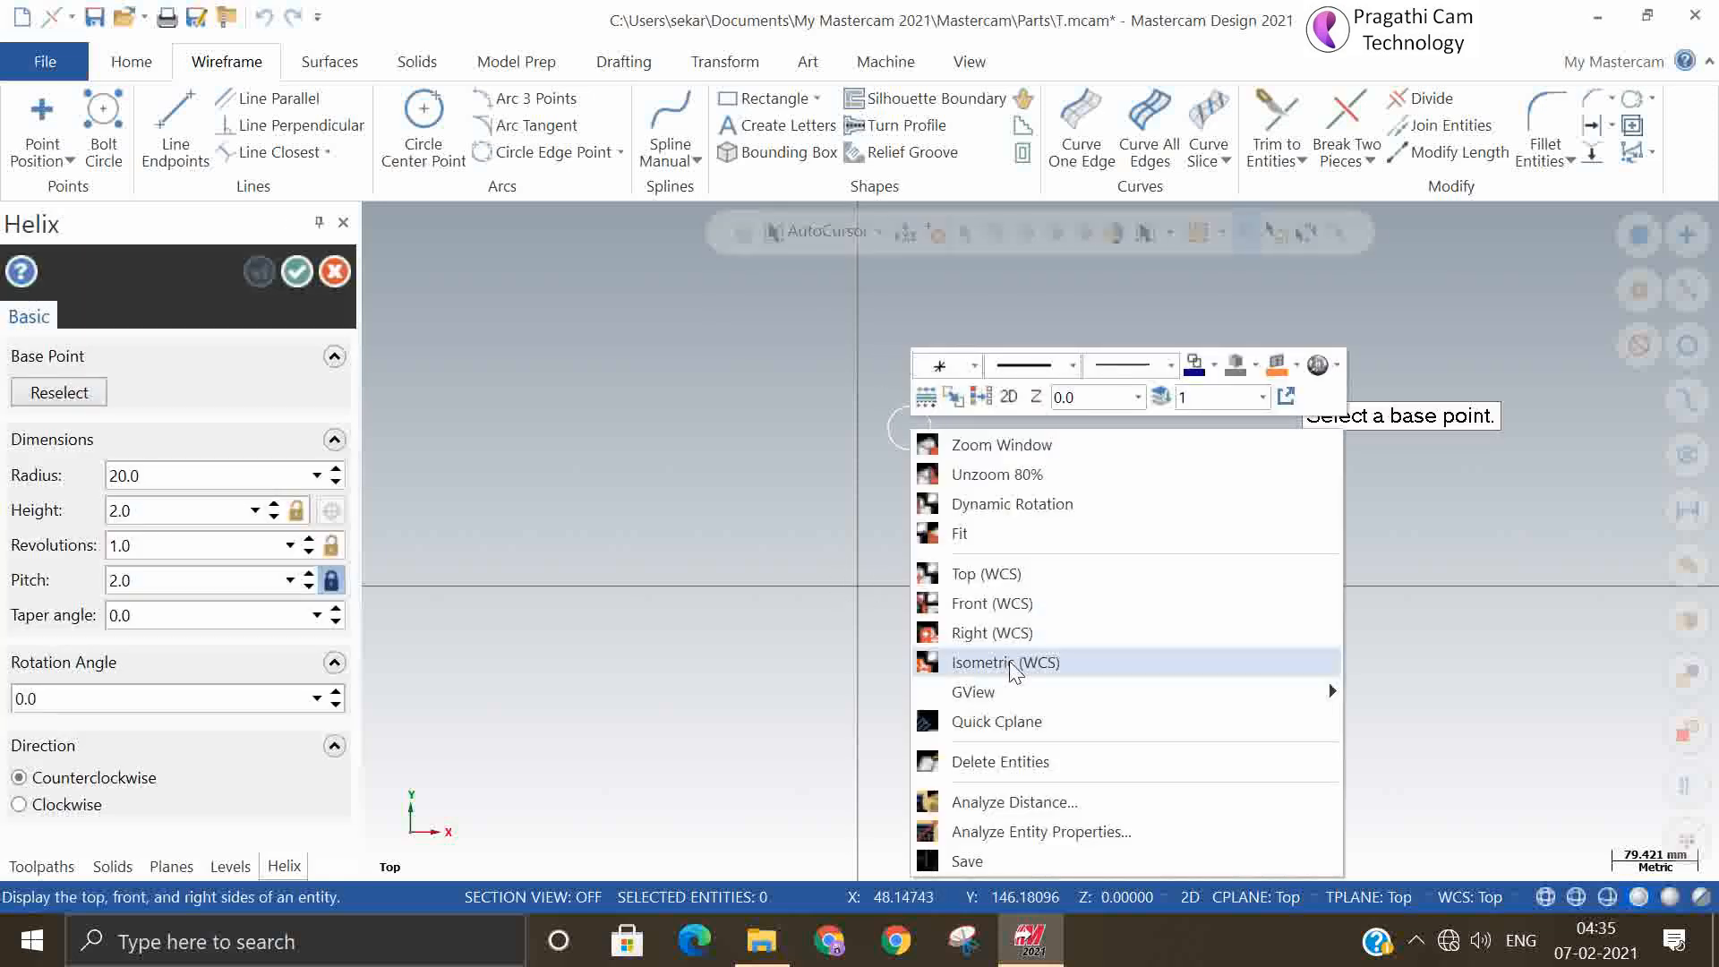
{"action": "mouse_move", "coordinate": [1029, 695]}
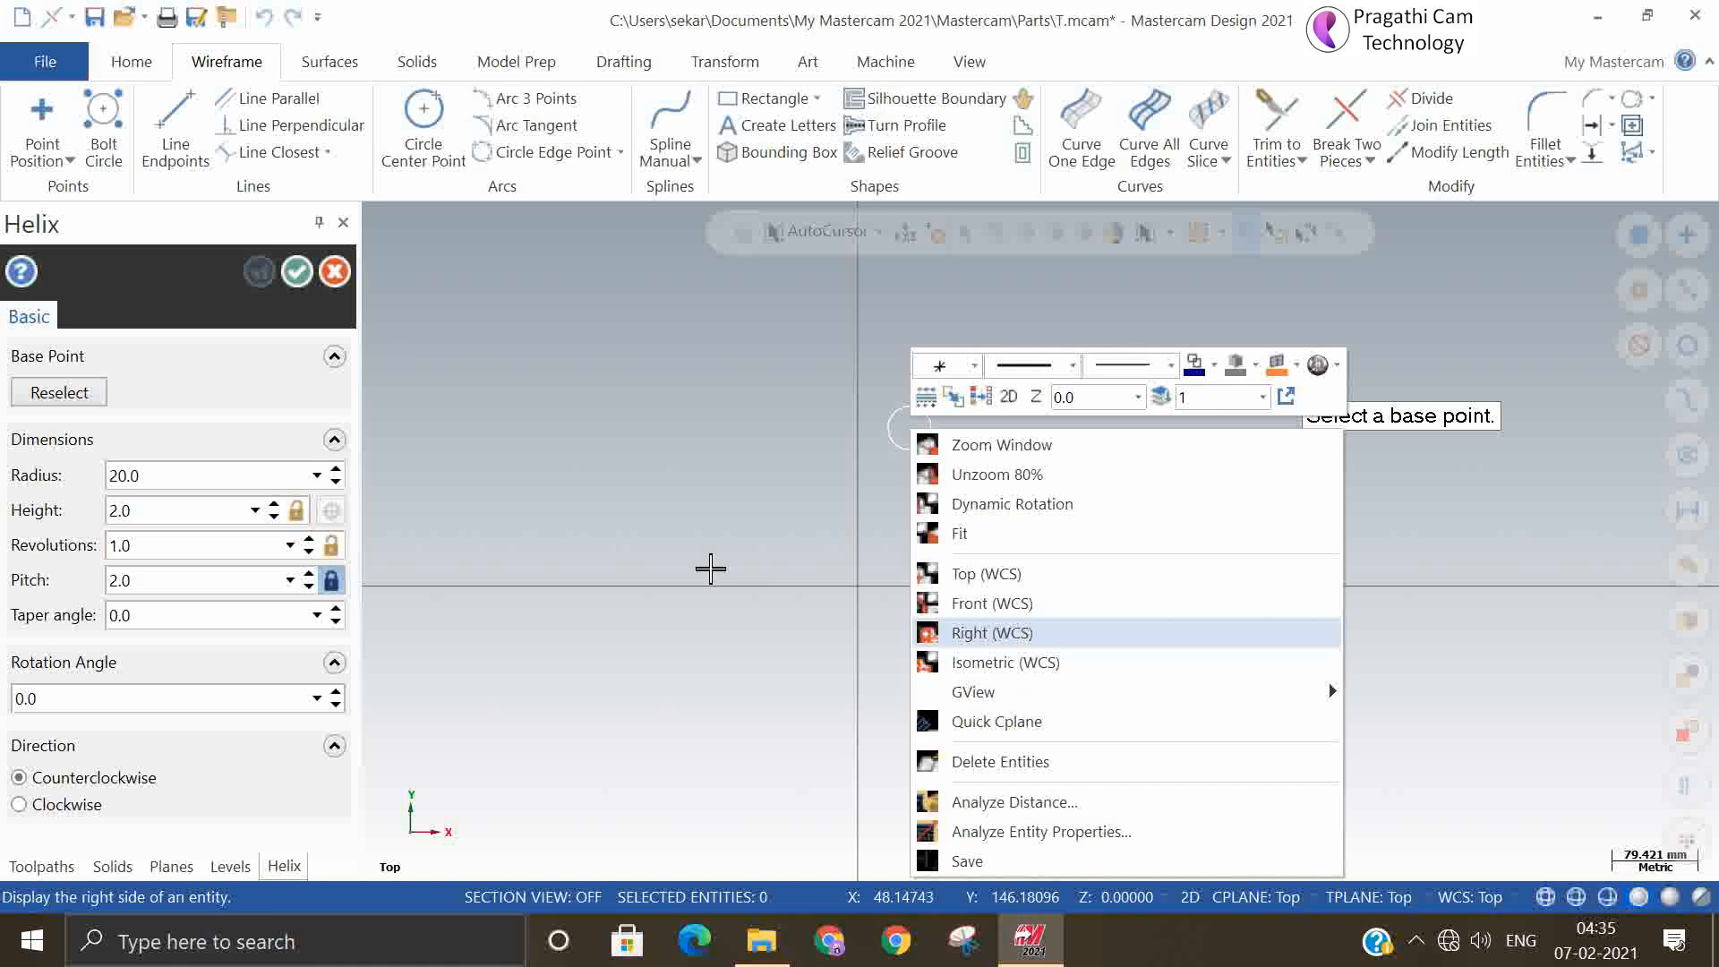
{"action": "left_click", "coordinate": [710, 568]}
{"action": "right_click", "coordinate": [984, 422]}
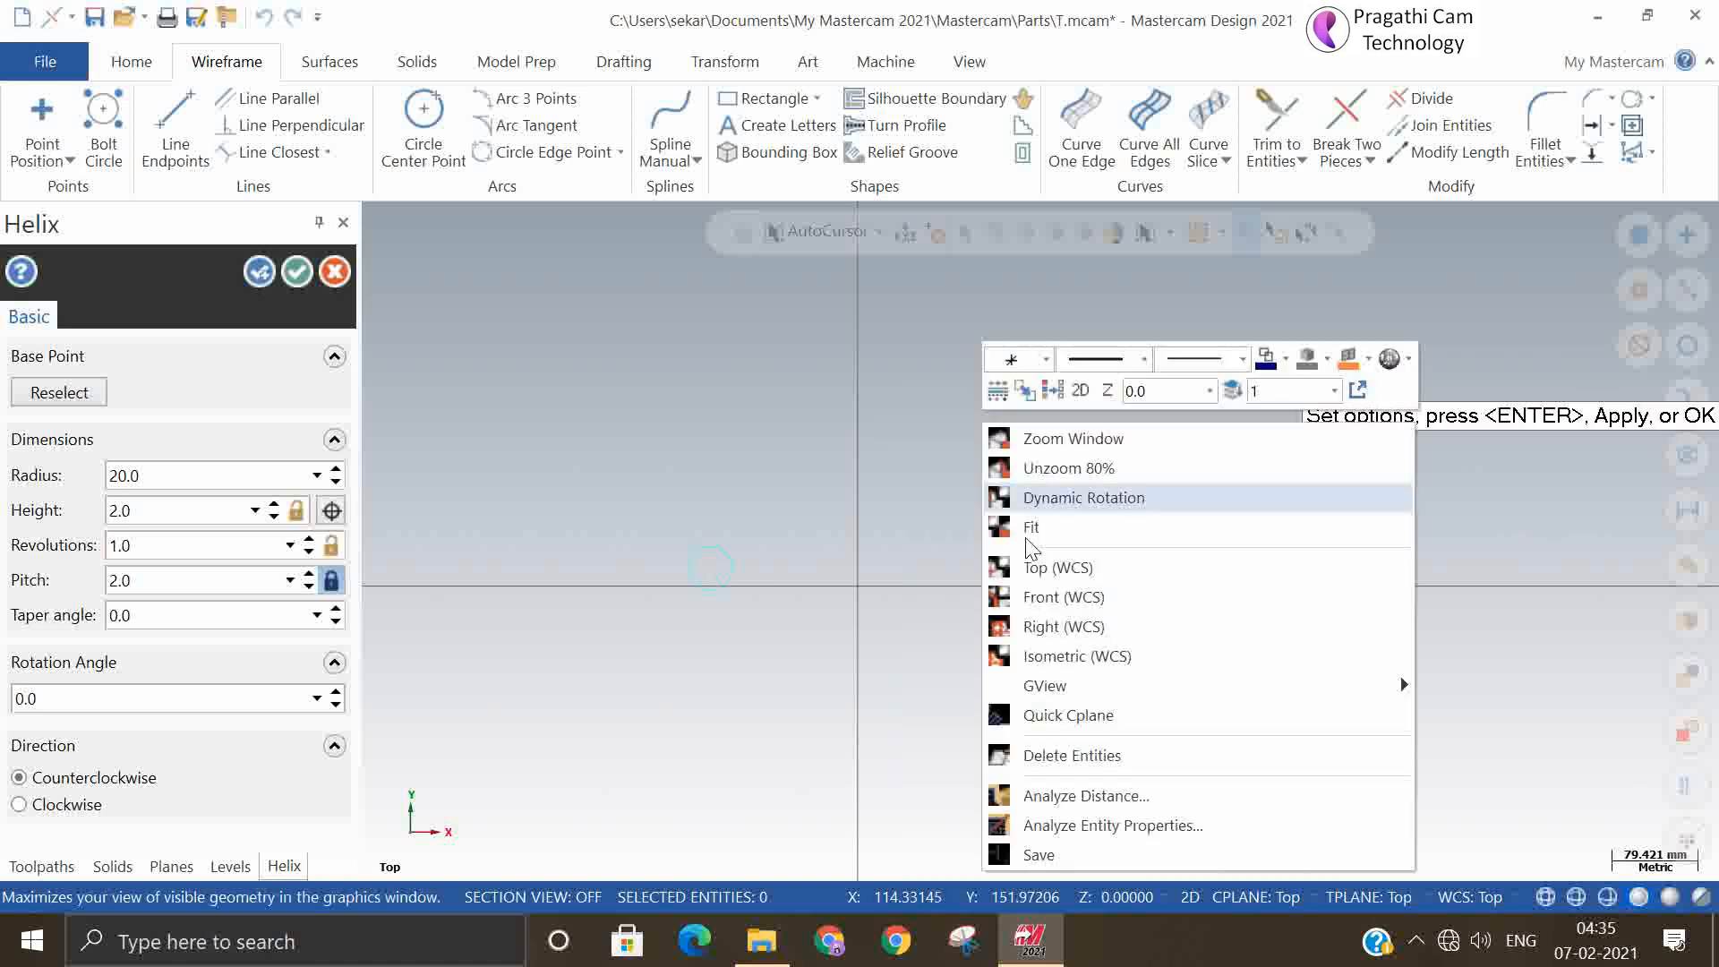
{"action": "left_click", "coordinate": [1065, 655]}
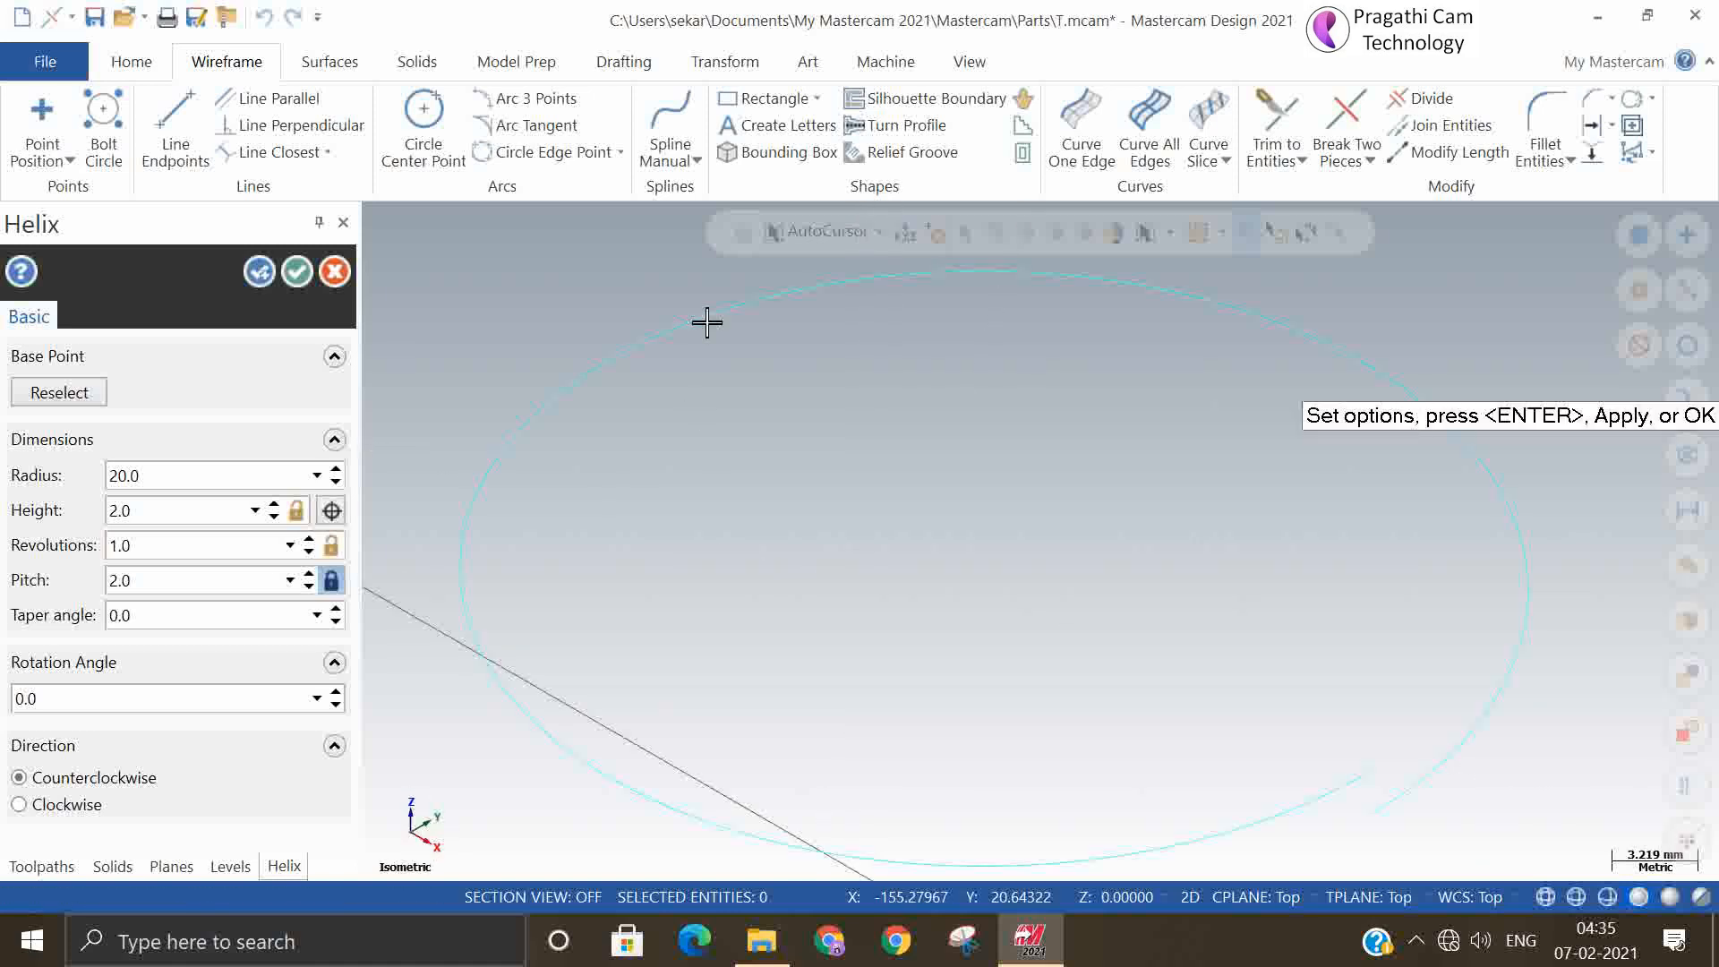
{"action": "scroll", "coordinate": [744, 309], "scroll_direction": "down", "scroll_amount": 4}
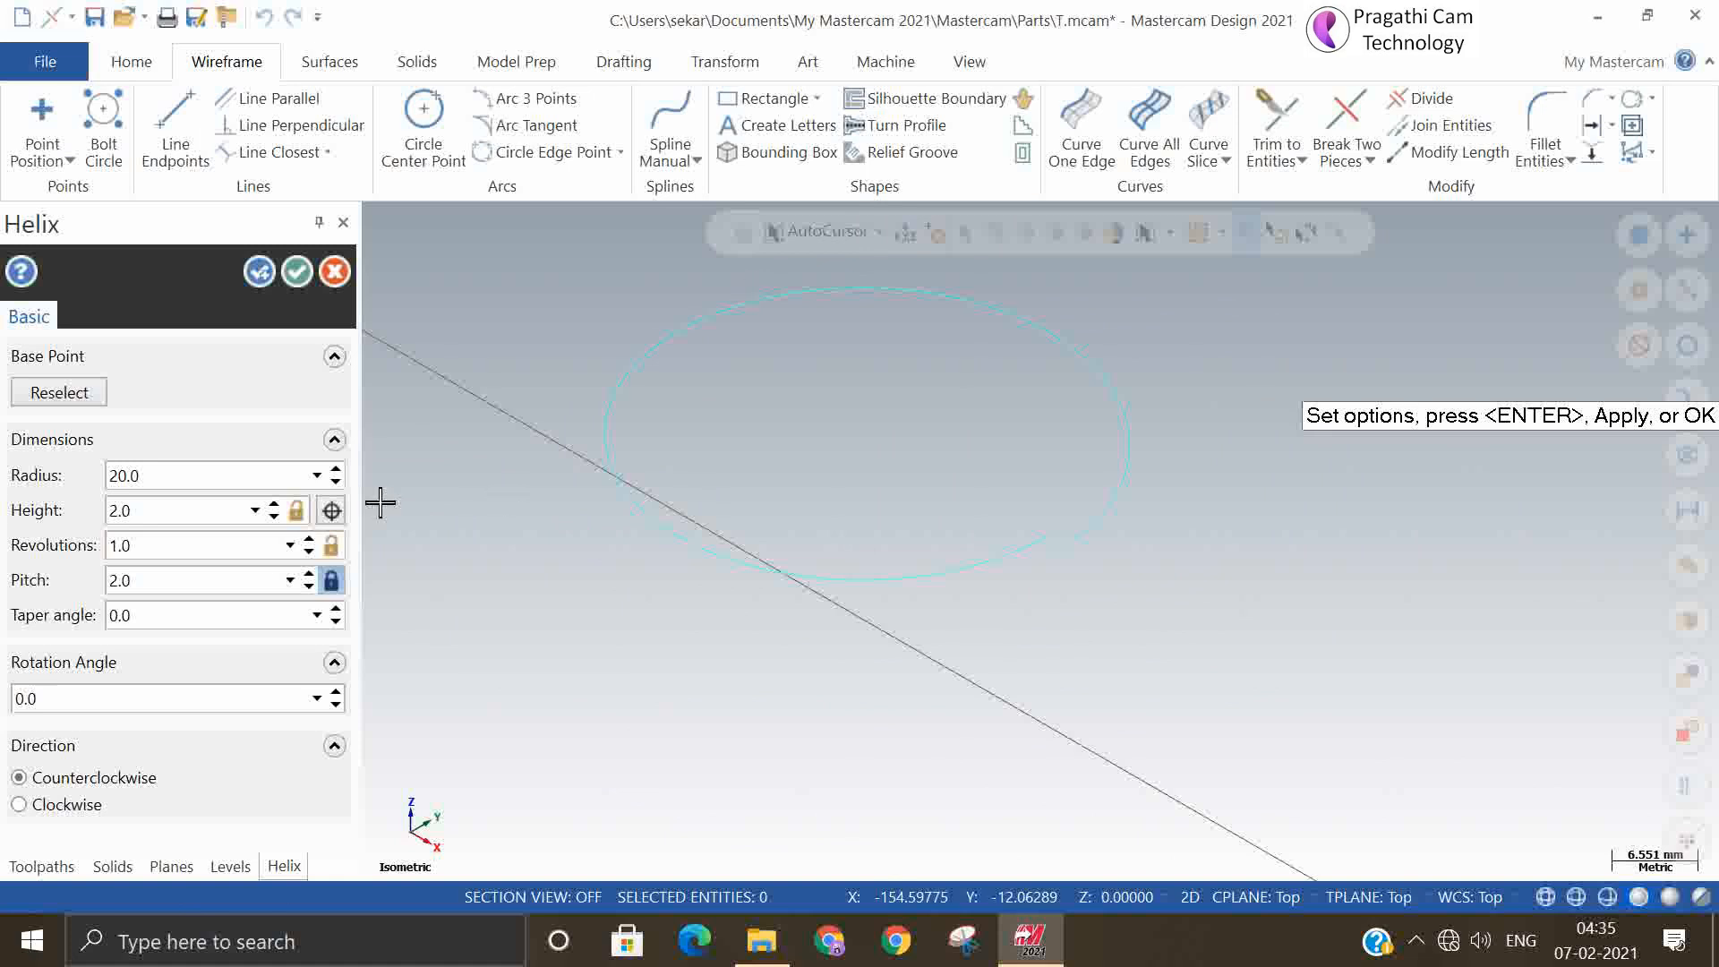
Set the helix's radius to 25 and its height to 50
{"action": "left_click", "coordinate": [182, 480]}
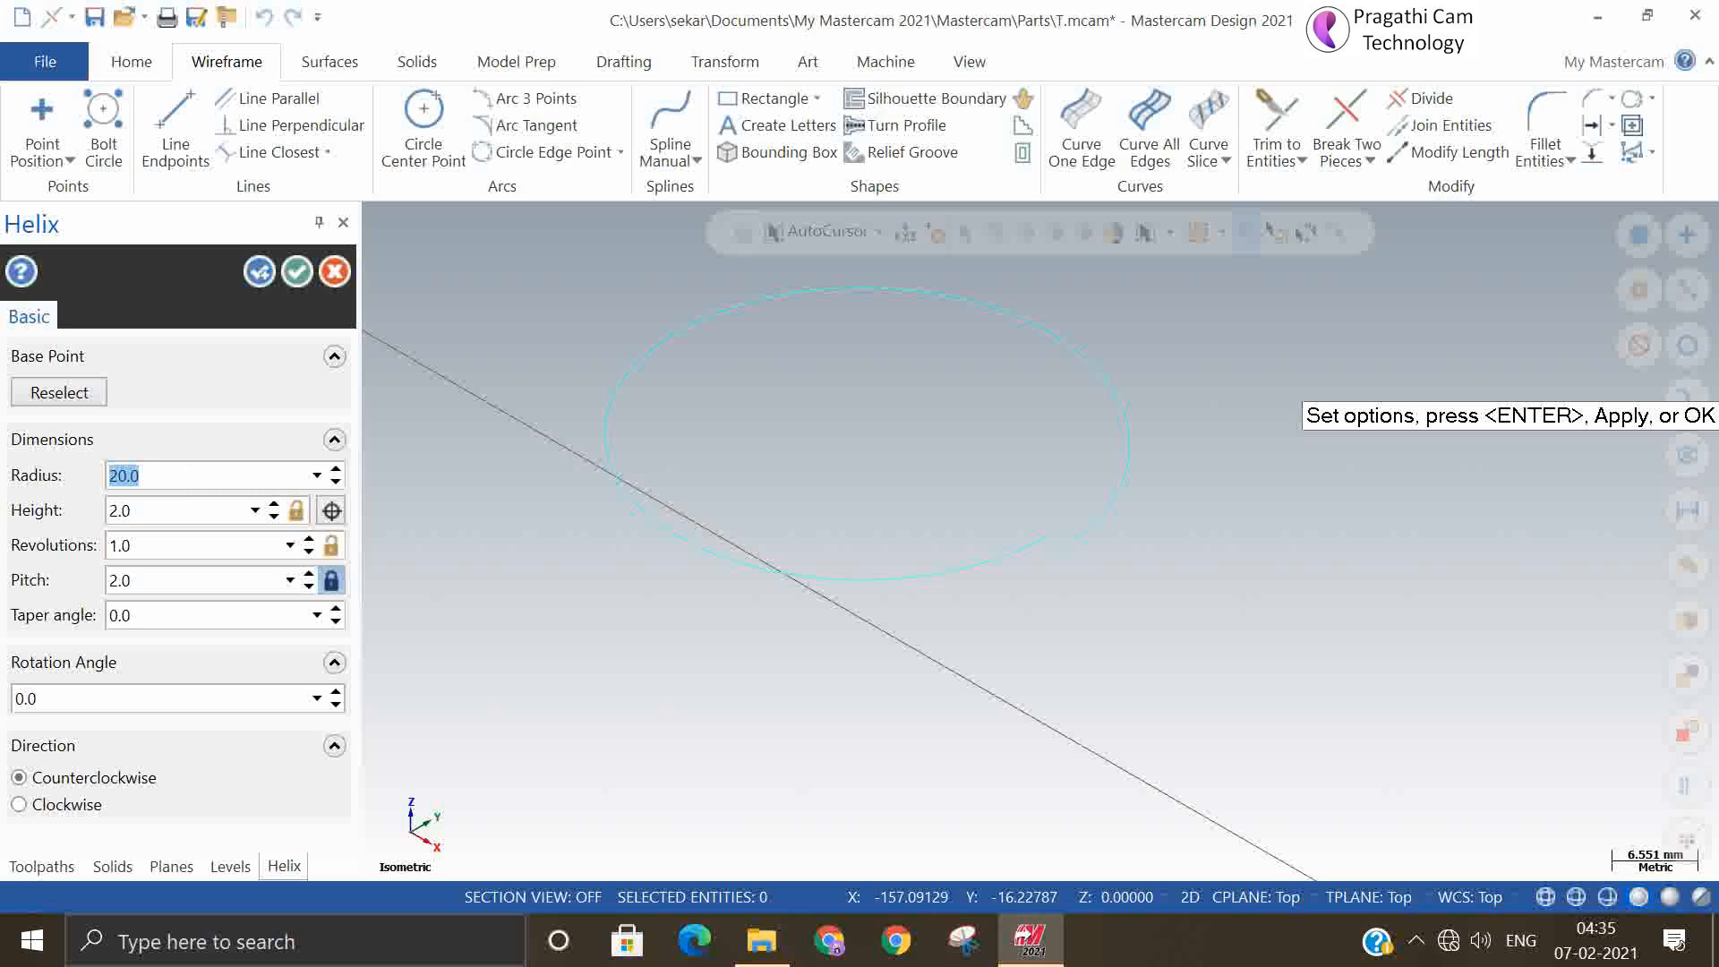
{"action": "type", "text": "25"}
{"action": "left_click", "coordinate": [193, 513]}
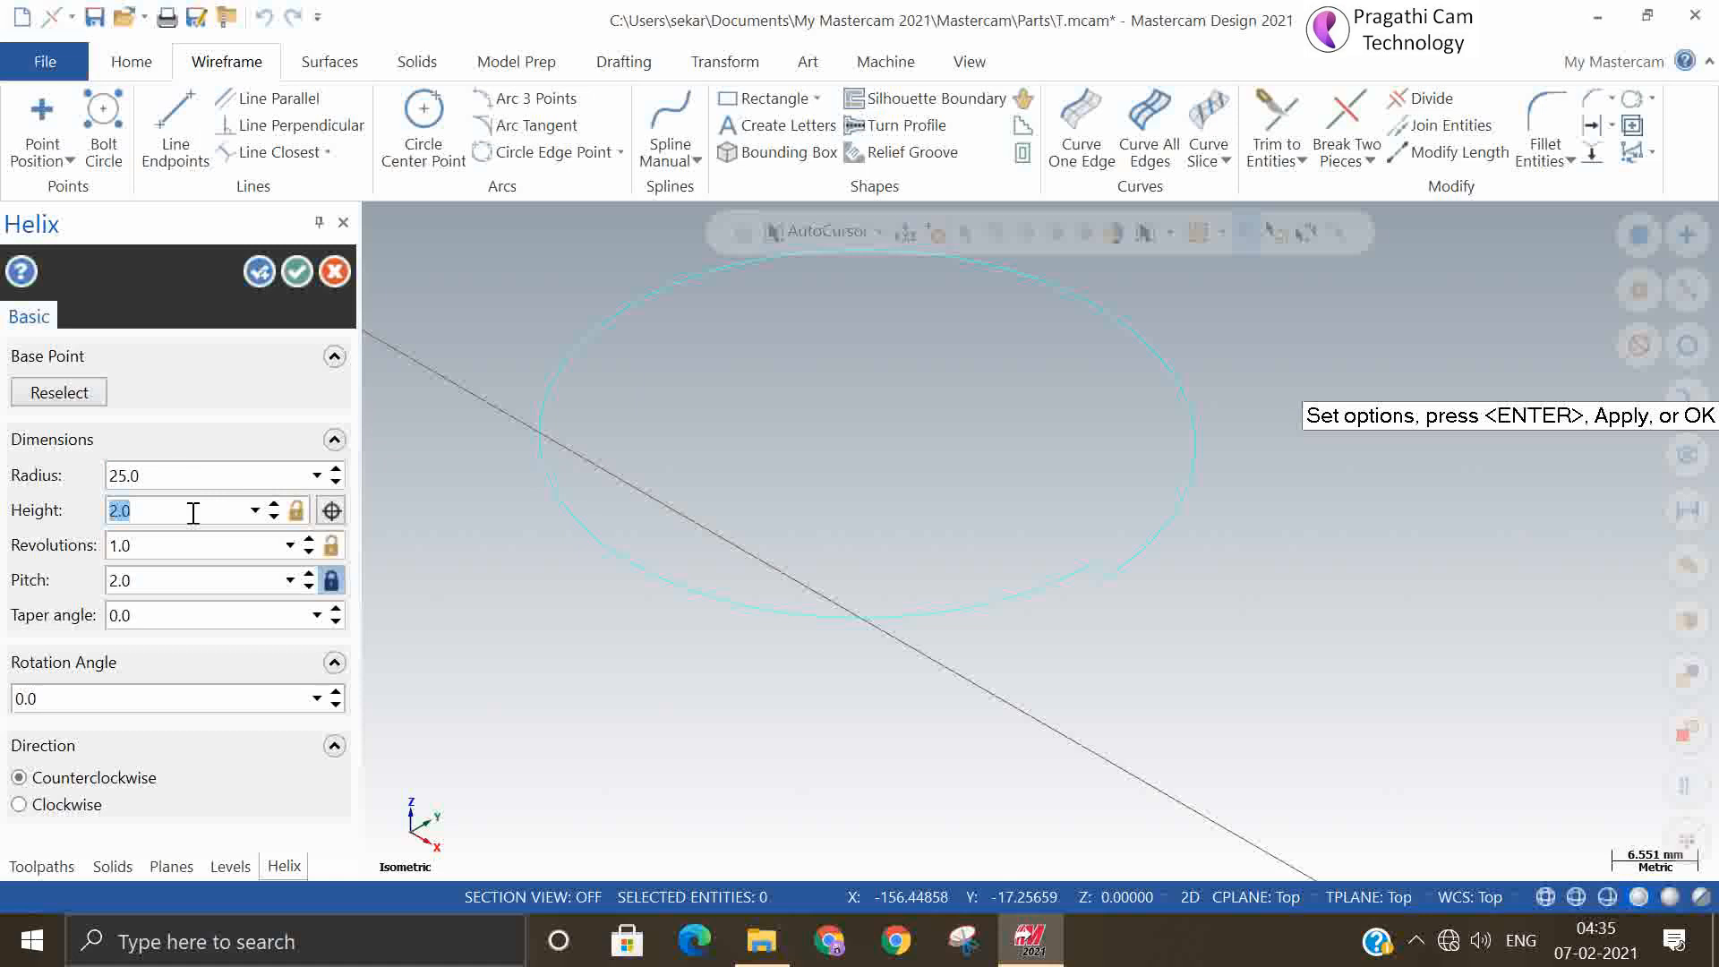
{"action": "type", "text": "50"}
{"action": "key", "text": "Tab"}
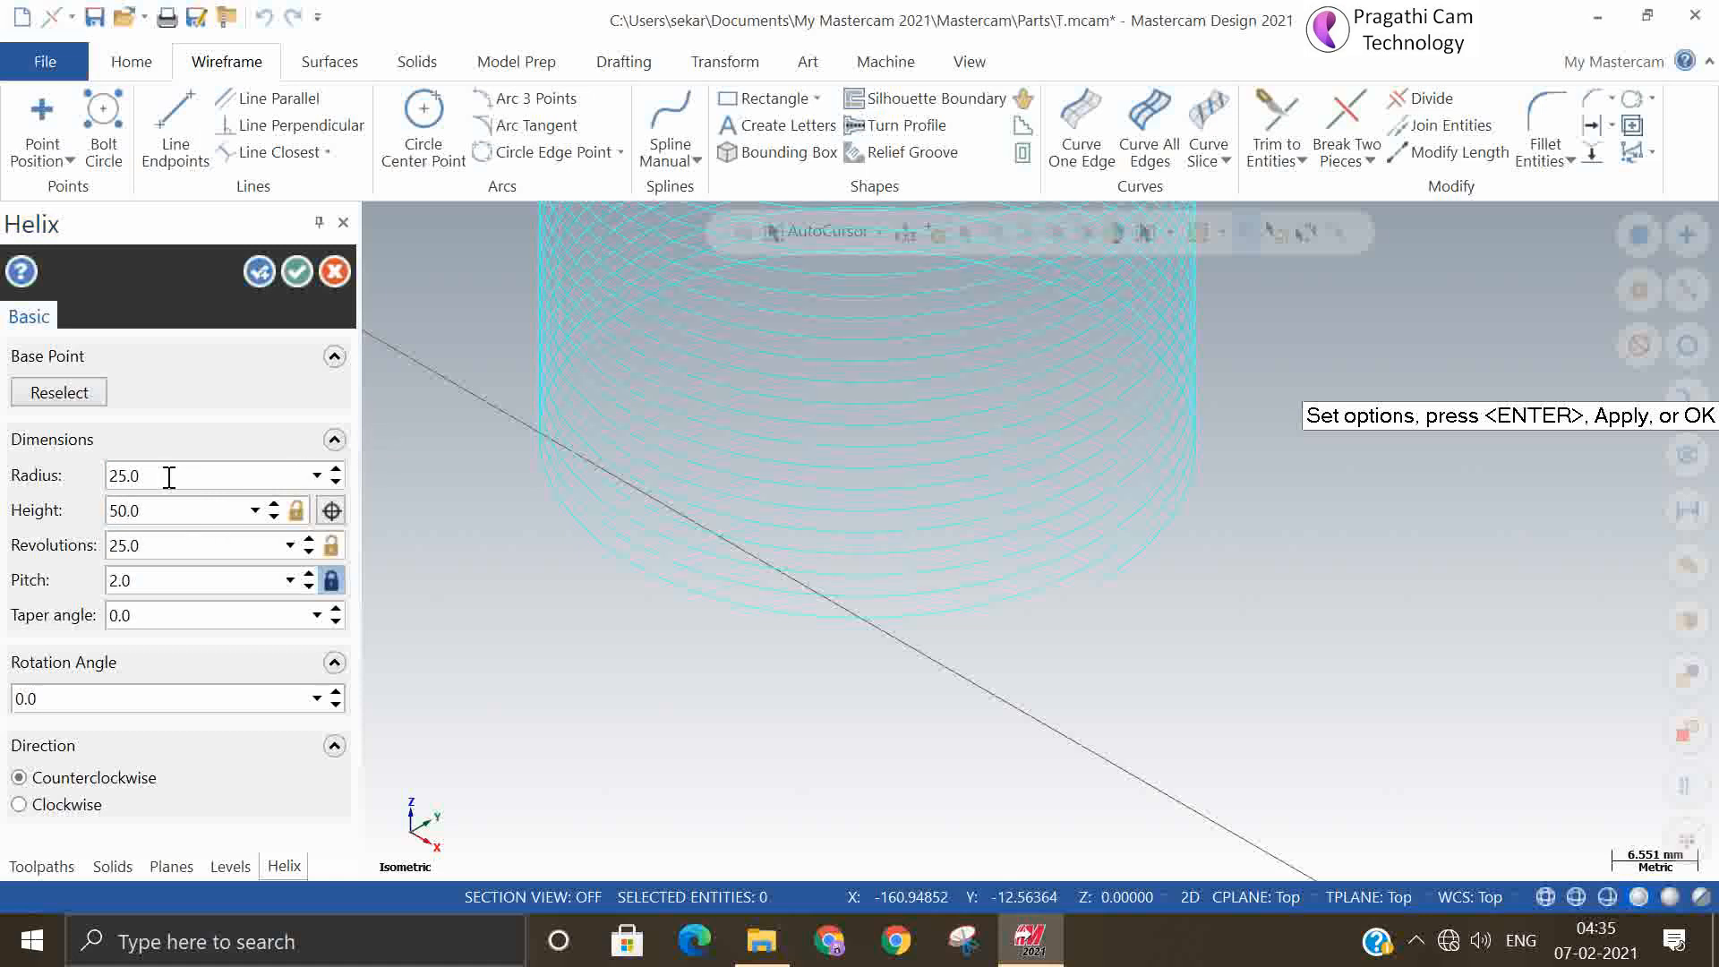
Set the helix to 10 revolutions with a pitch of 5
{"action": "left_click", "coordinate": [158, 544]}
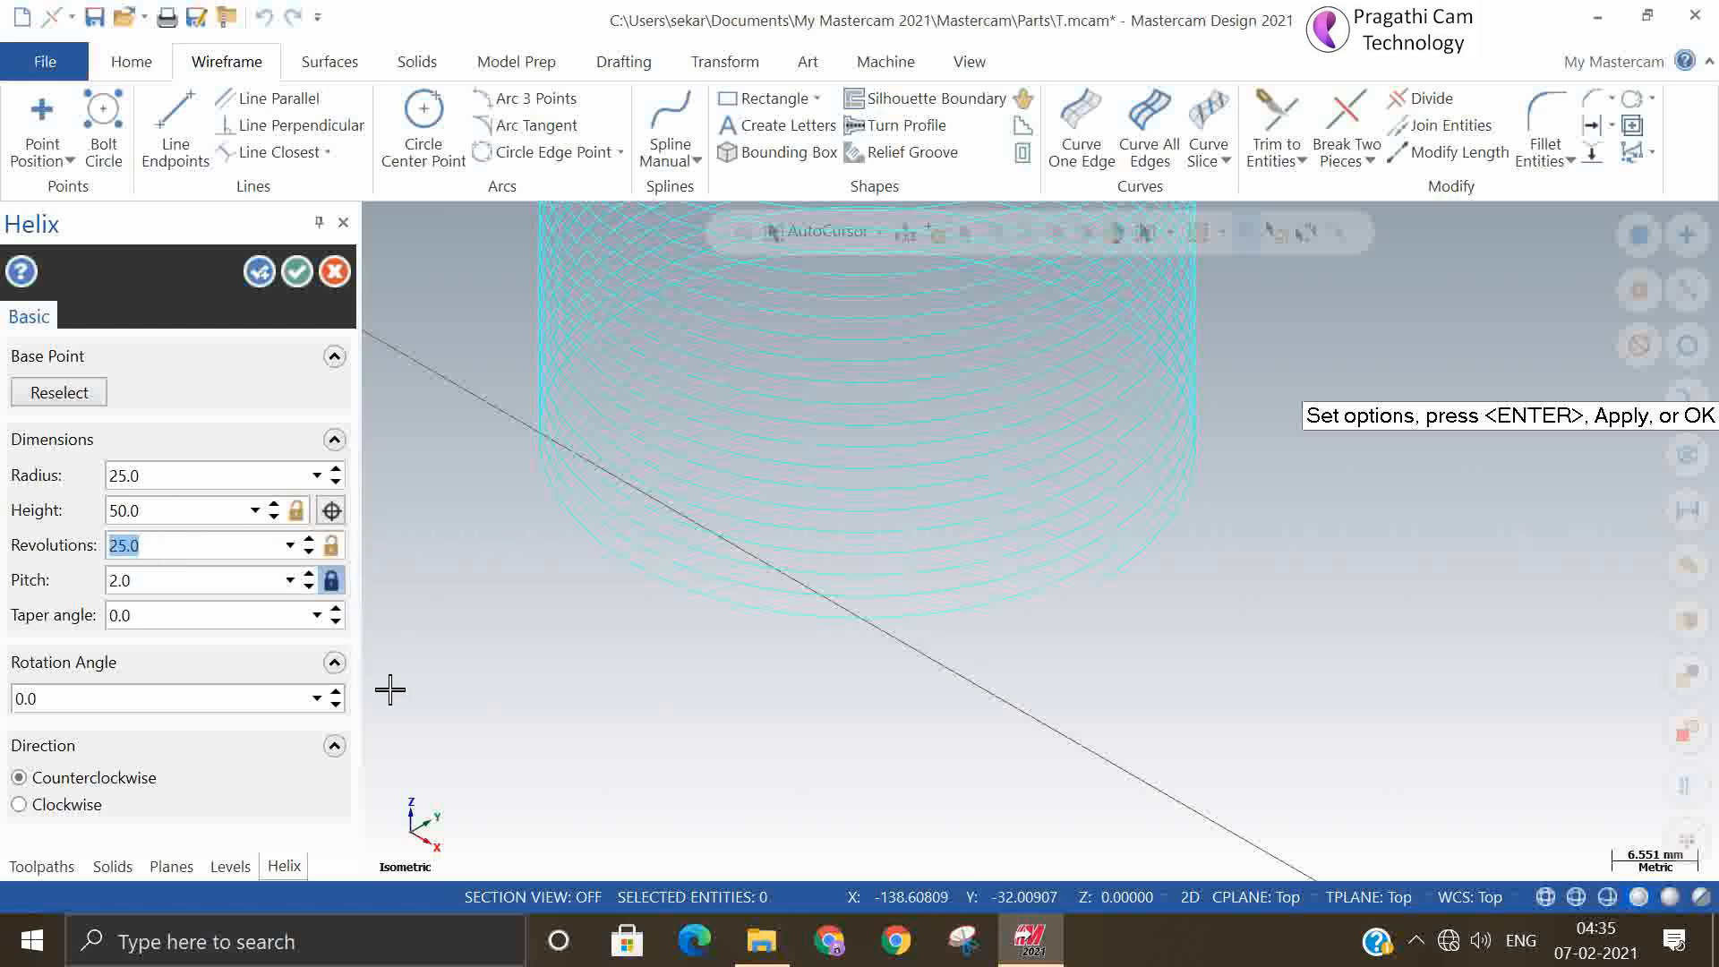
{"action": "type", "text": "10"}
{"action": "key", "text": "Tab"}
{"action": "left_click", "coordinate": [160, 579]}
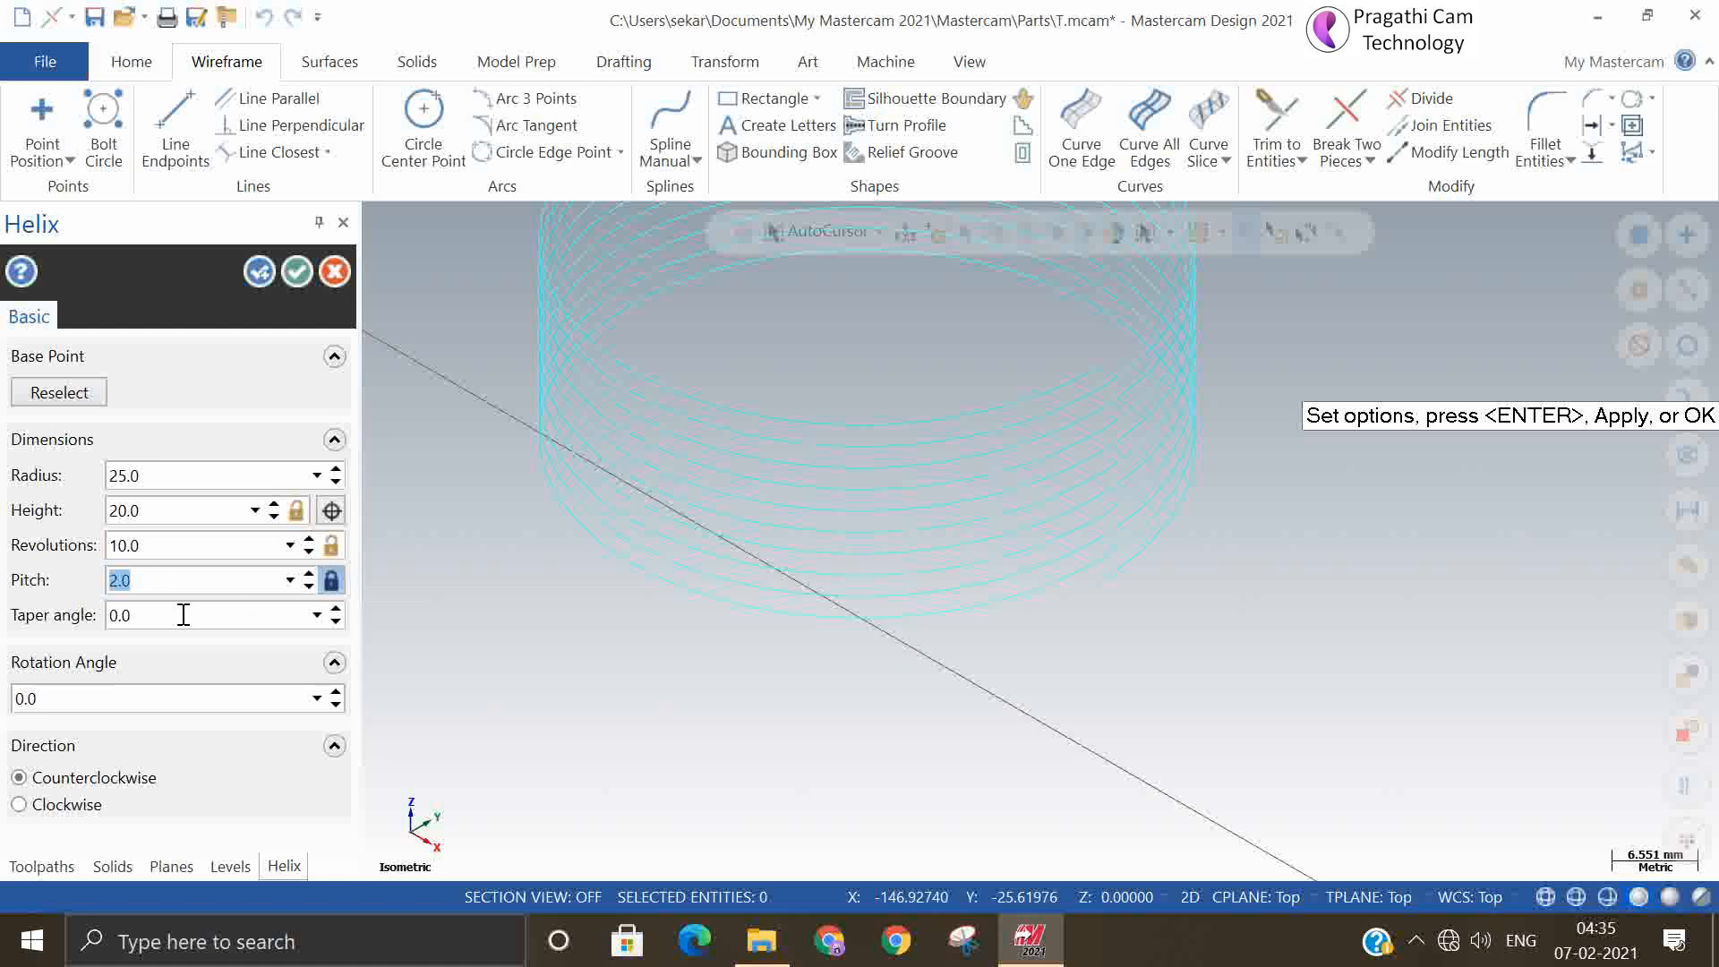
{"action": "type", "text": "5"}
{"action": "key", "text": "Tab"}
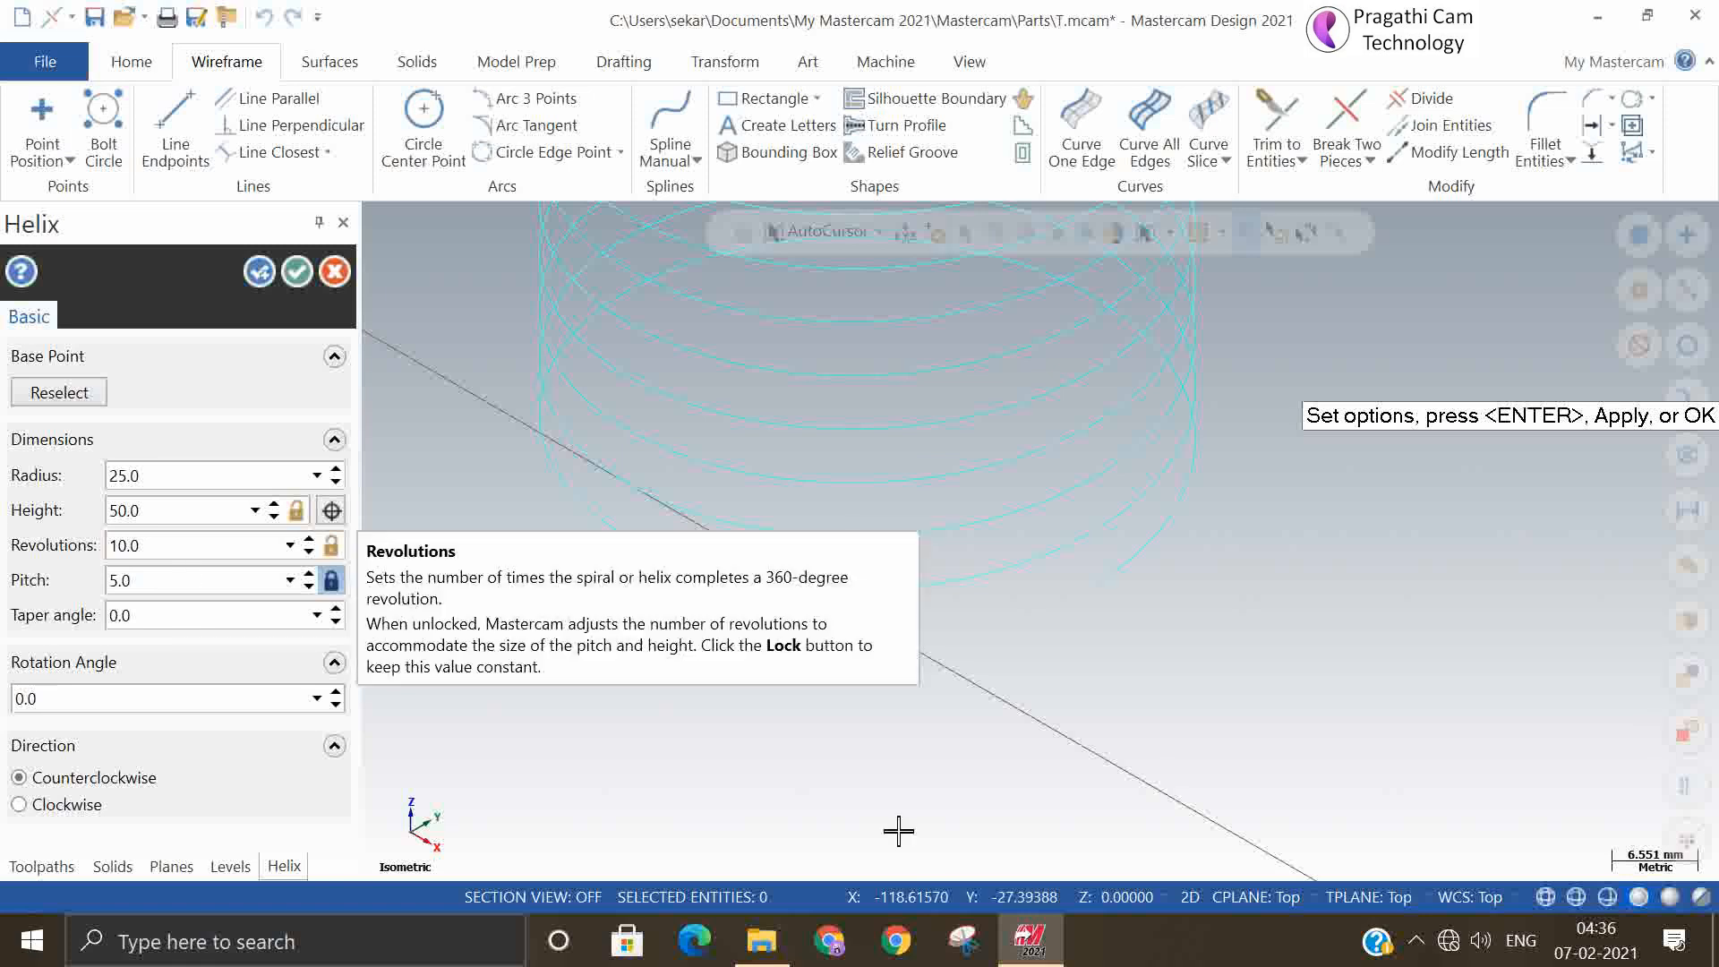
Set the helix's taper angle to 15 degrees
{"action": "scroll", "coordinate": [1017, 810], "scroll_direction": "down", "scroll_amount": 3}
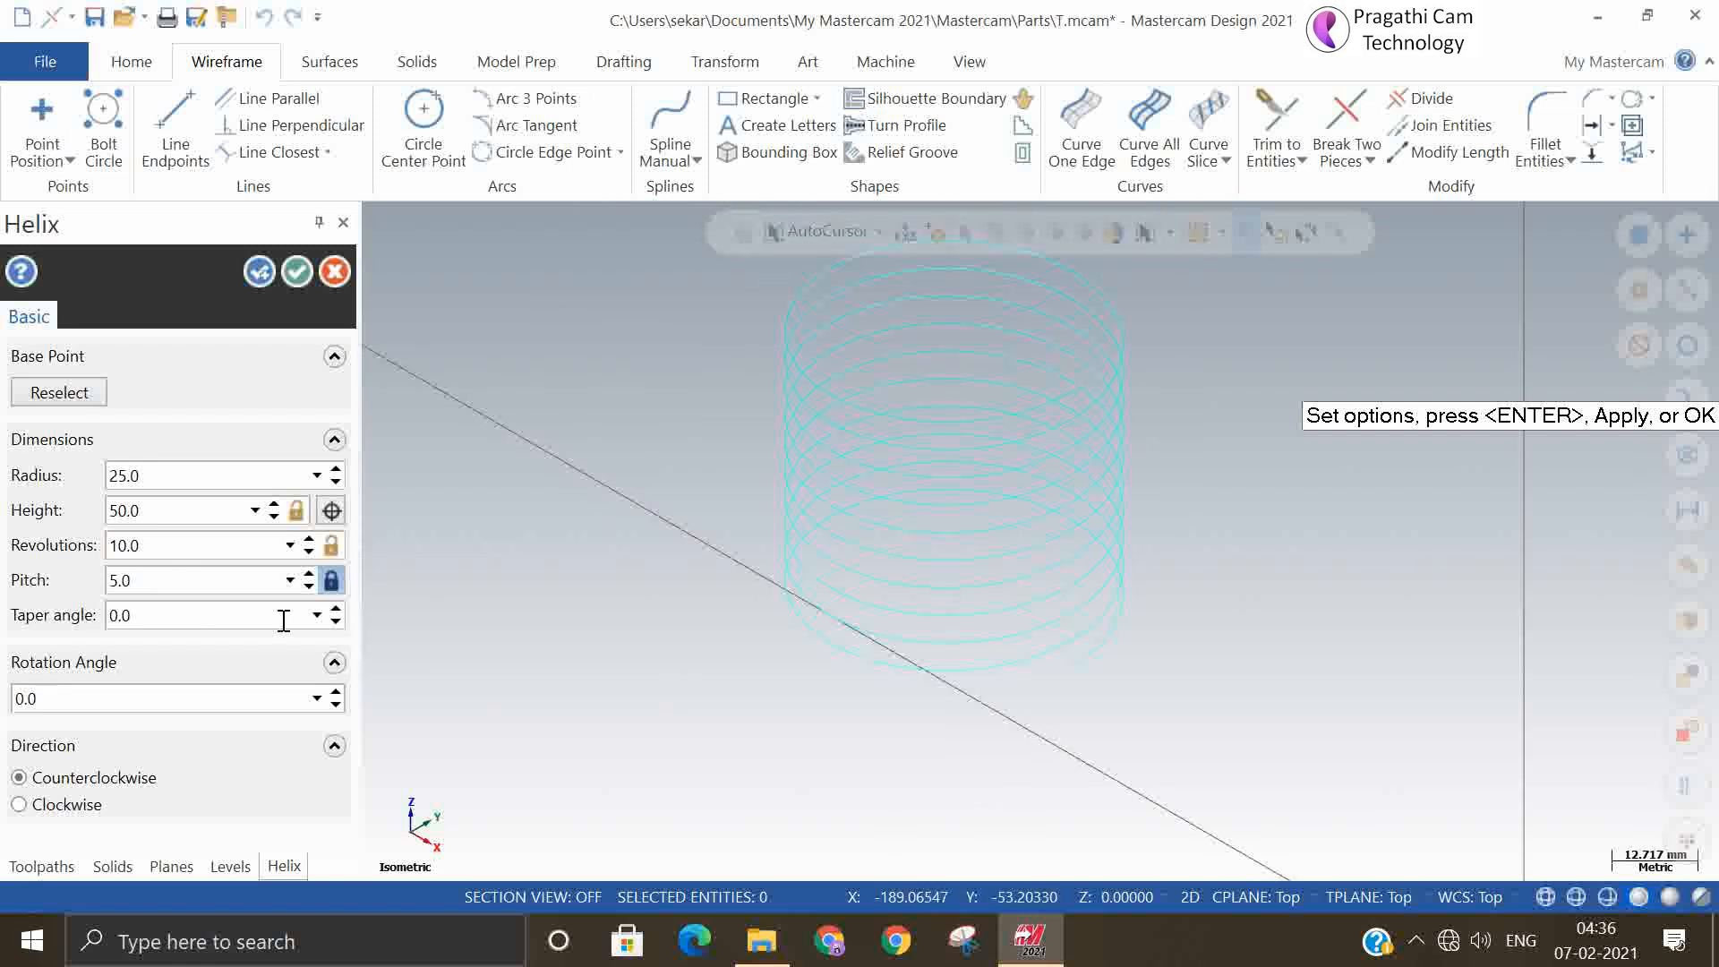
{"action": "left_click", "coordinate": [169, 614]}
{"action": "type", "text": "15"}
{"action": "key", "text": "Return"}
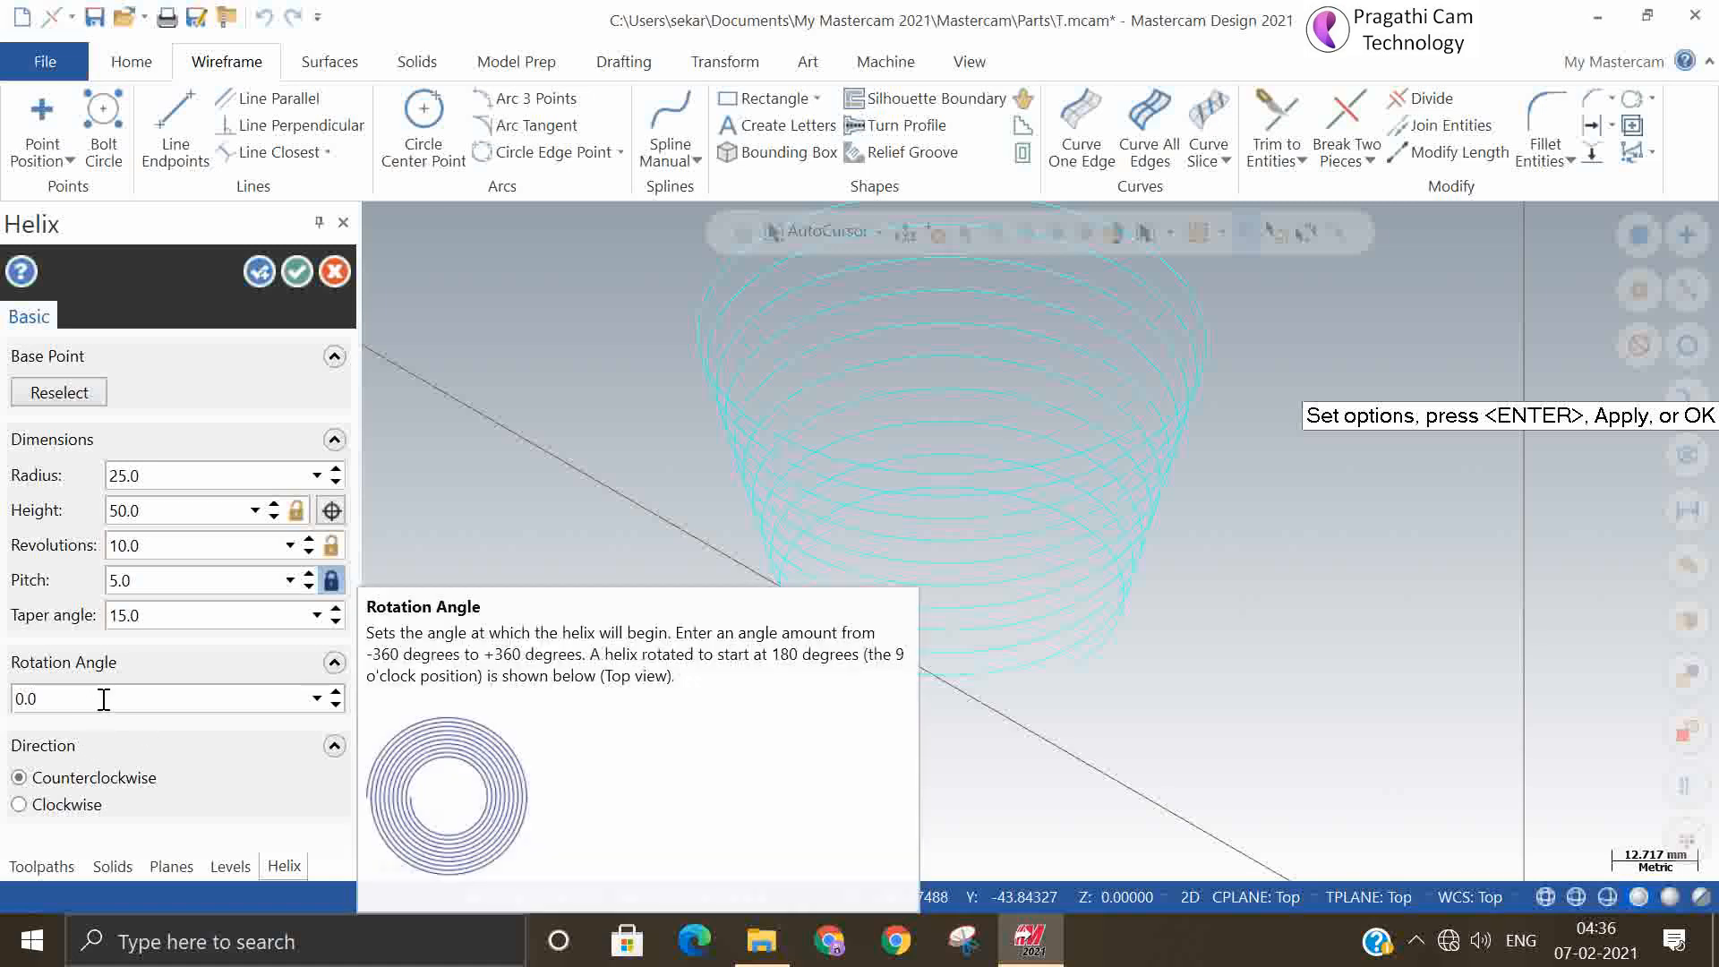
Try a 15-degree rotation angle and the clockwise direction on the helix, restoring 0 degrees and counterclockwise
{"action": "left_click", "coordinate": [105, 699]}
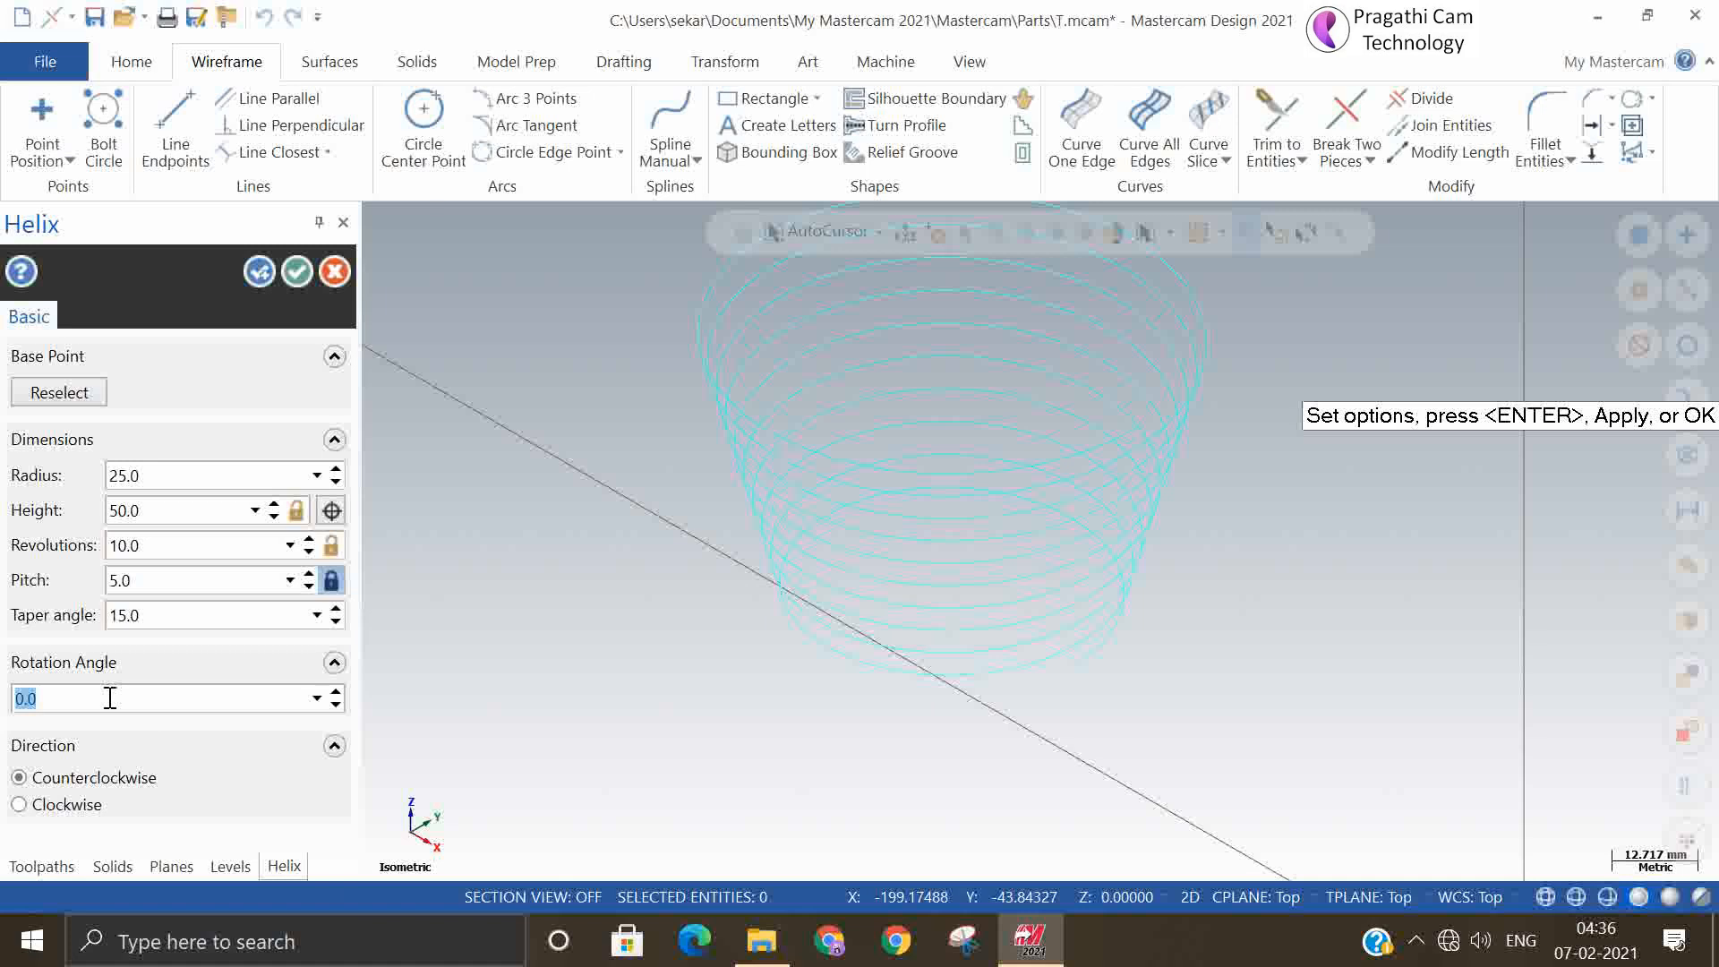
{"action": "type", "text": "15.0"}
{"action": "left_click_drag", "start_coordinate": [109, 702], "coordinate": [2, 653]}
{"action": "type", "text": "0.0"}
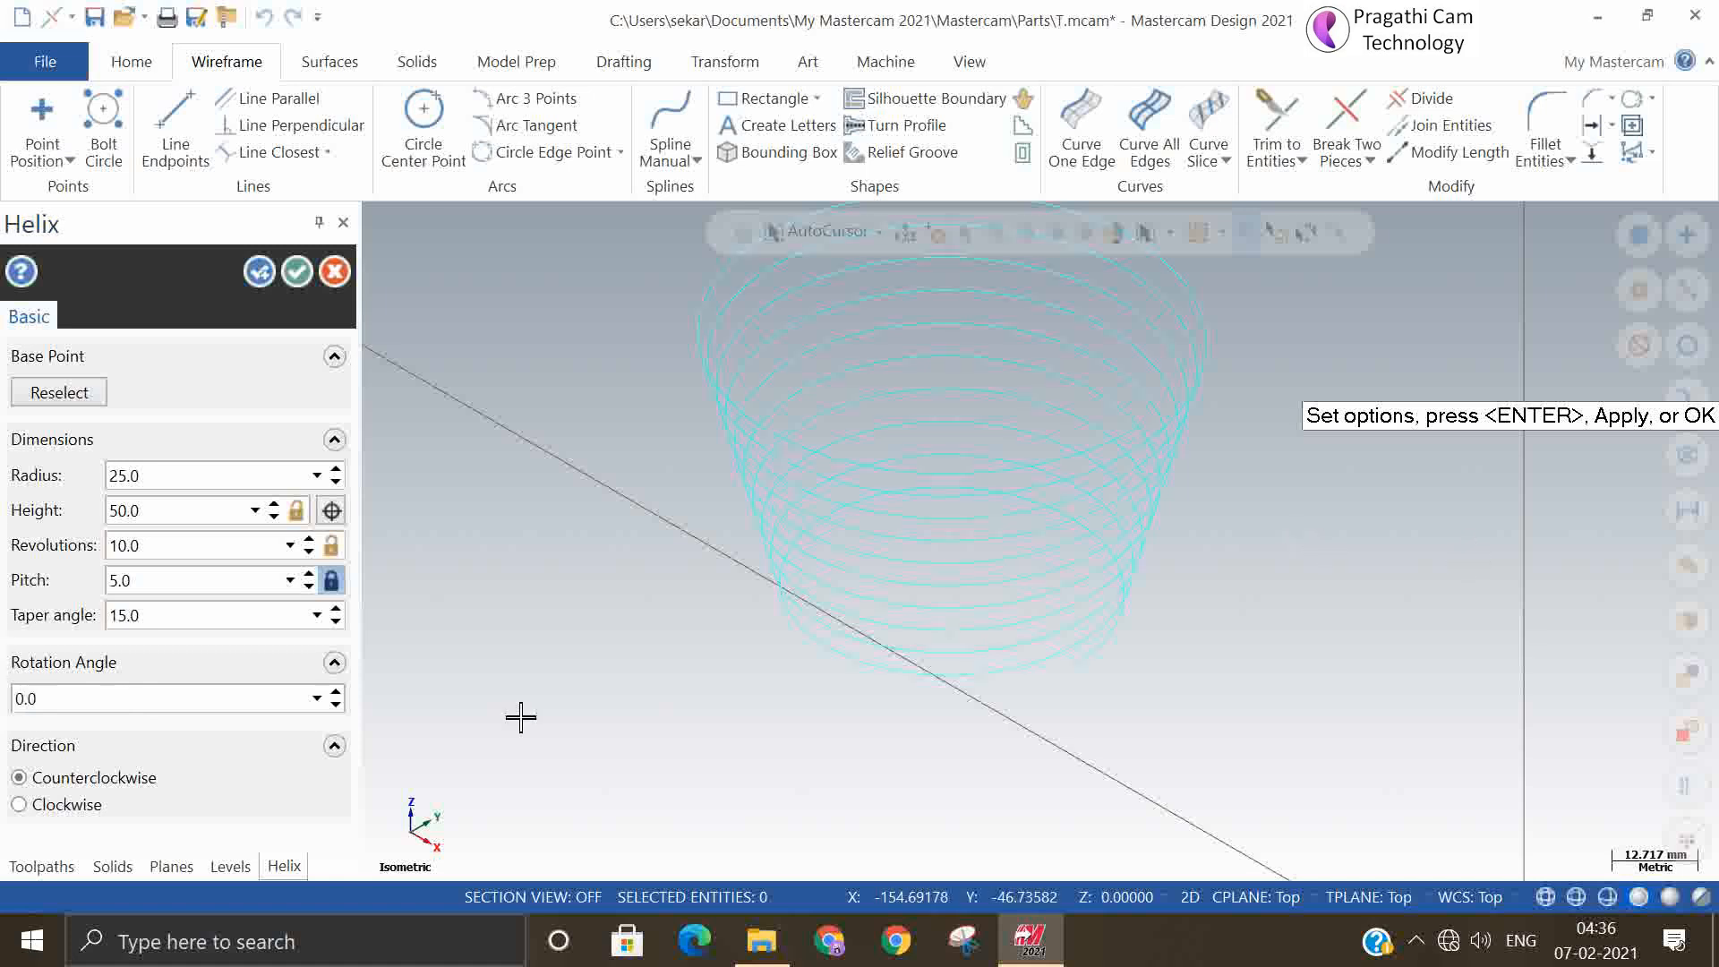
{"action": "left_click", "coordinate": [63, 805]}
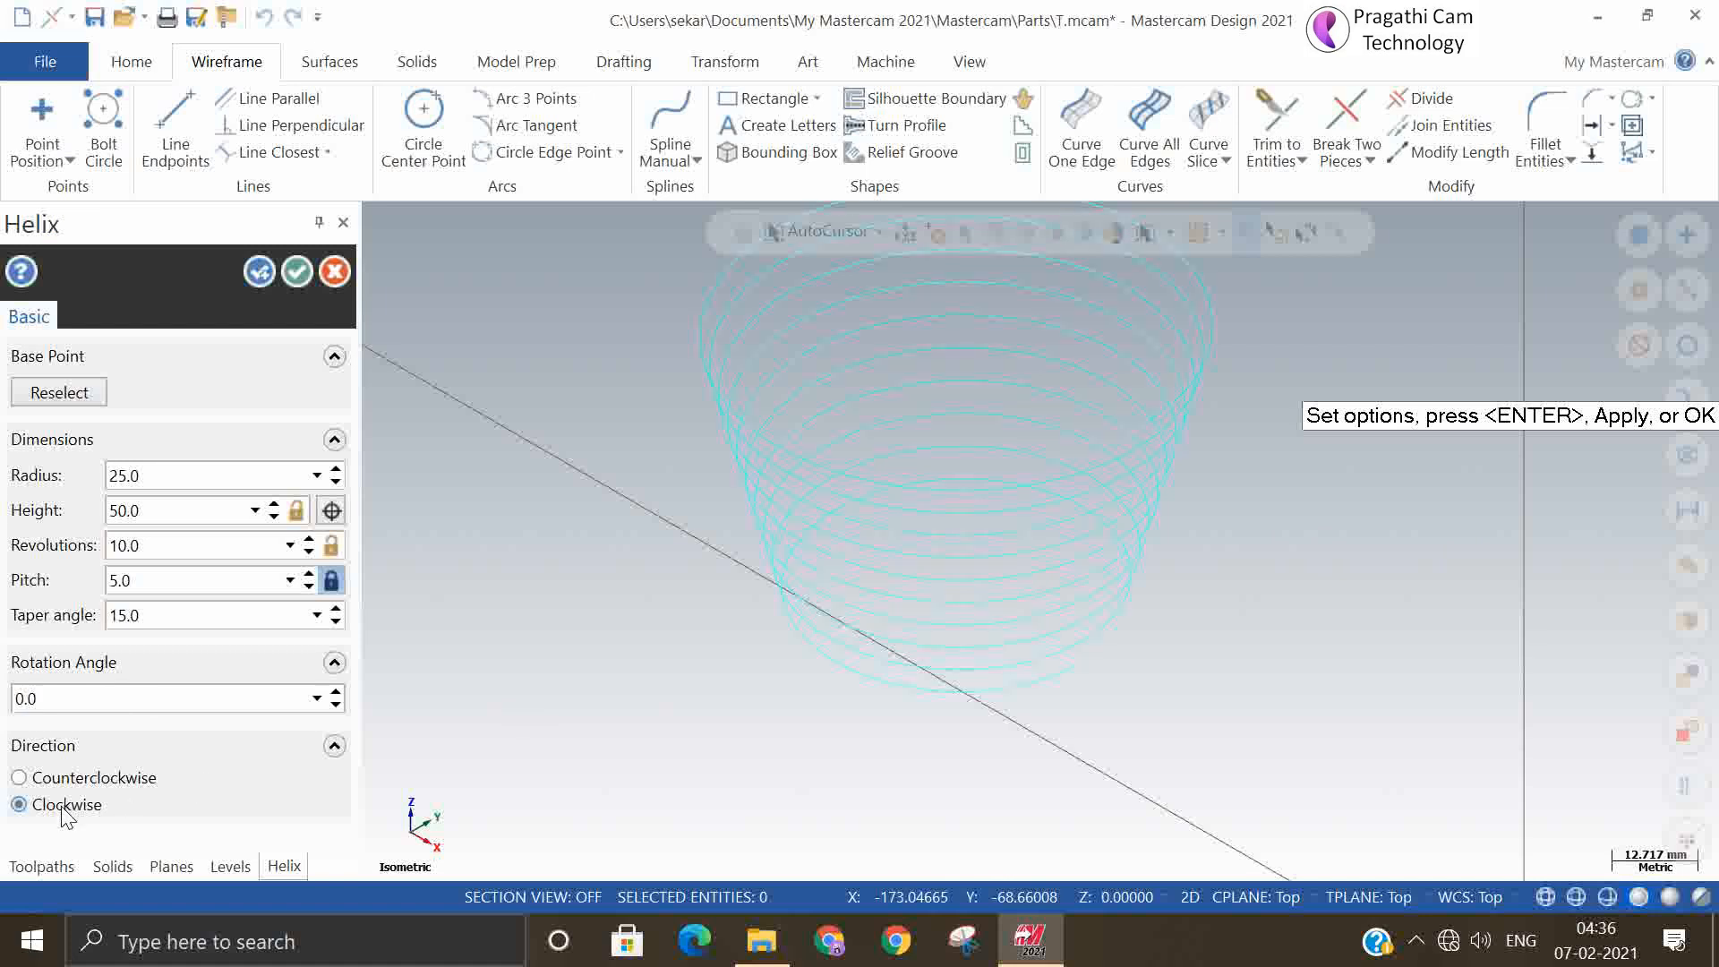
{"action": "left_click", "coordinate": [86, 777]}
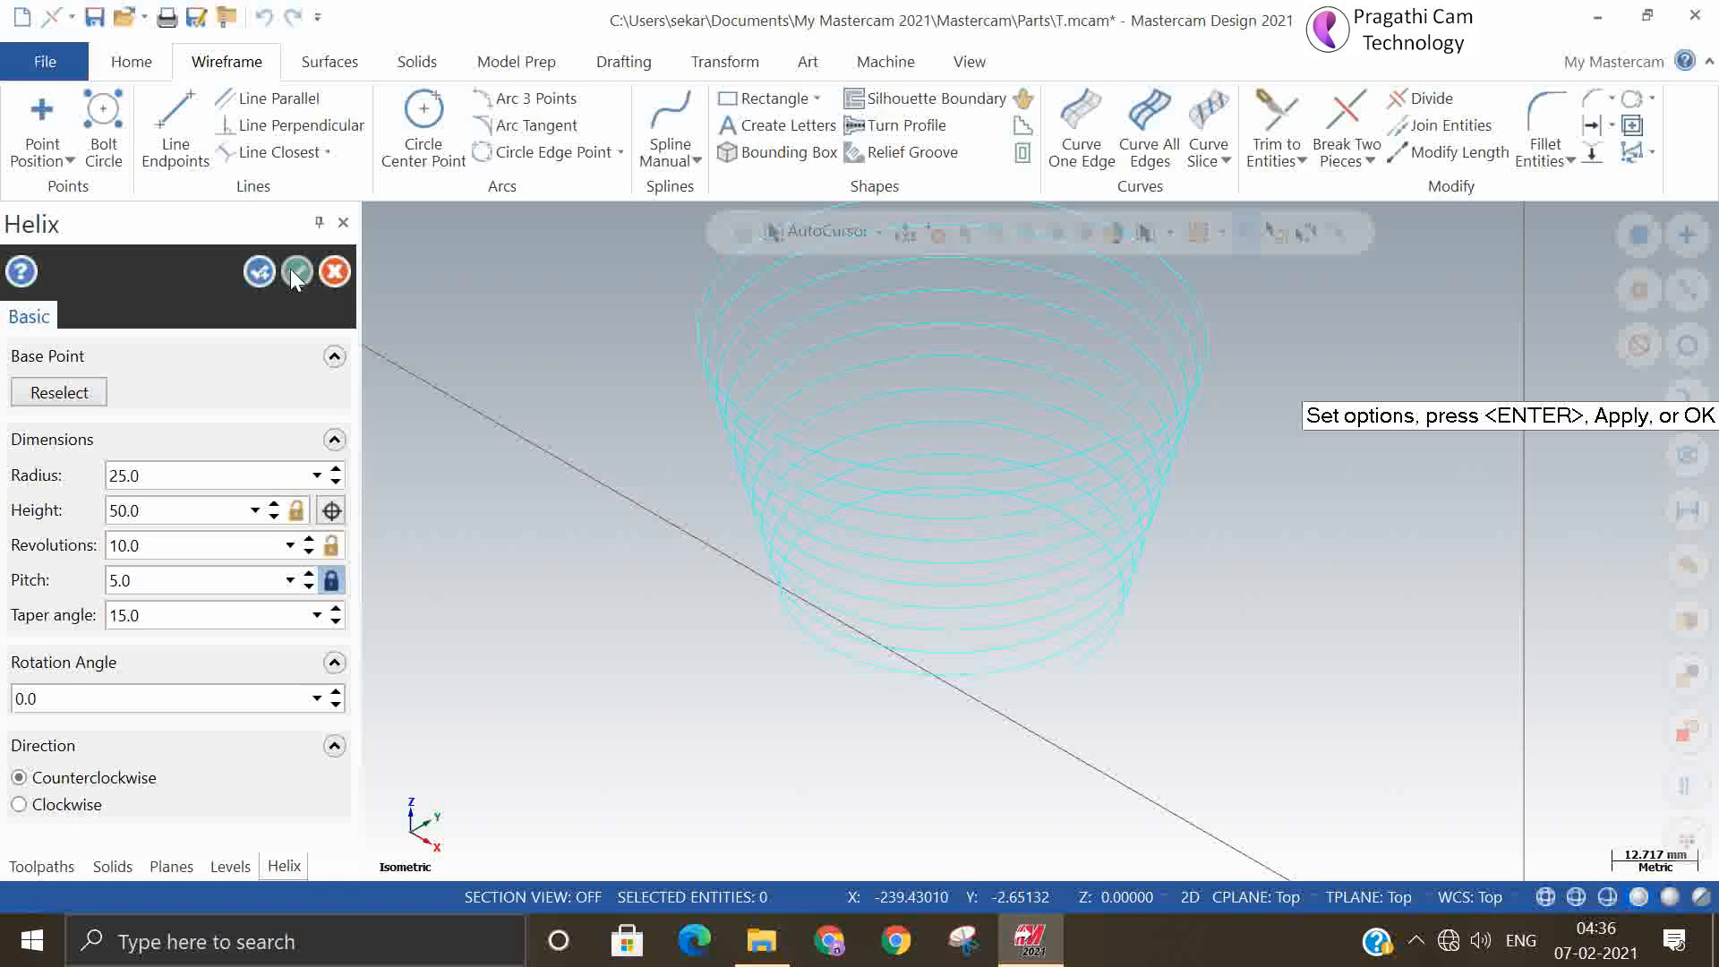
Set the helix's taper angle to 0 and create the helix
{"action": "double_click", "coordinate": [160, 616]}
{"action": "type", "text": "0"}
{"action": "left_click", "coordinate": [296, 271]}
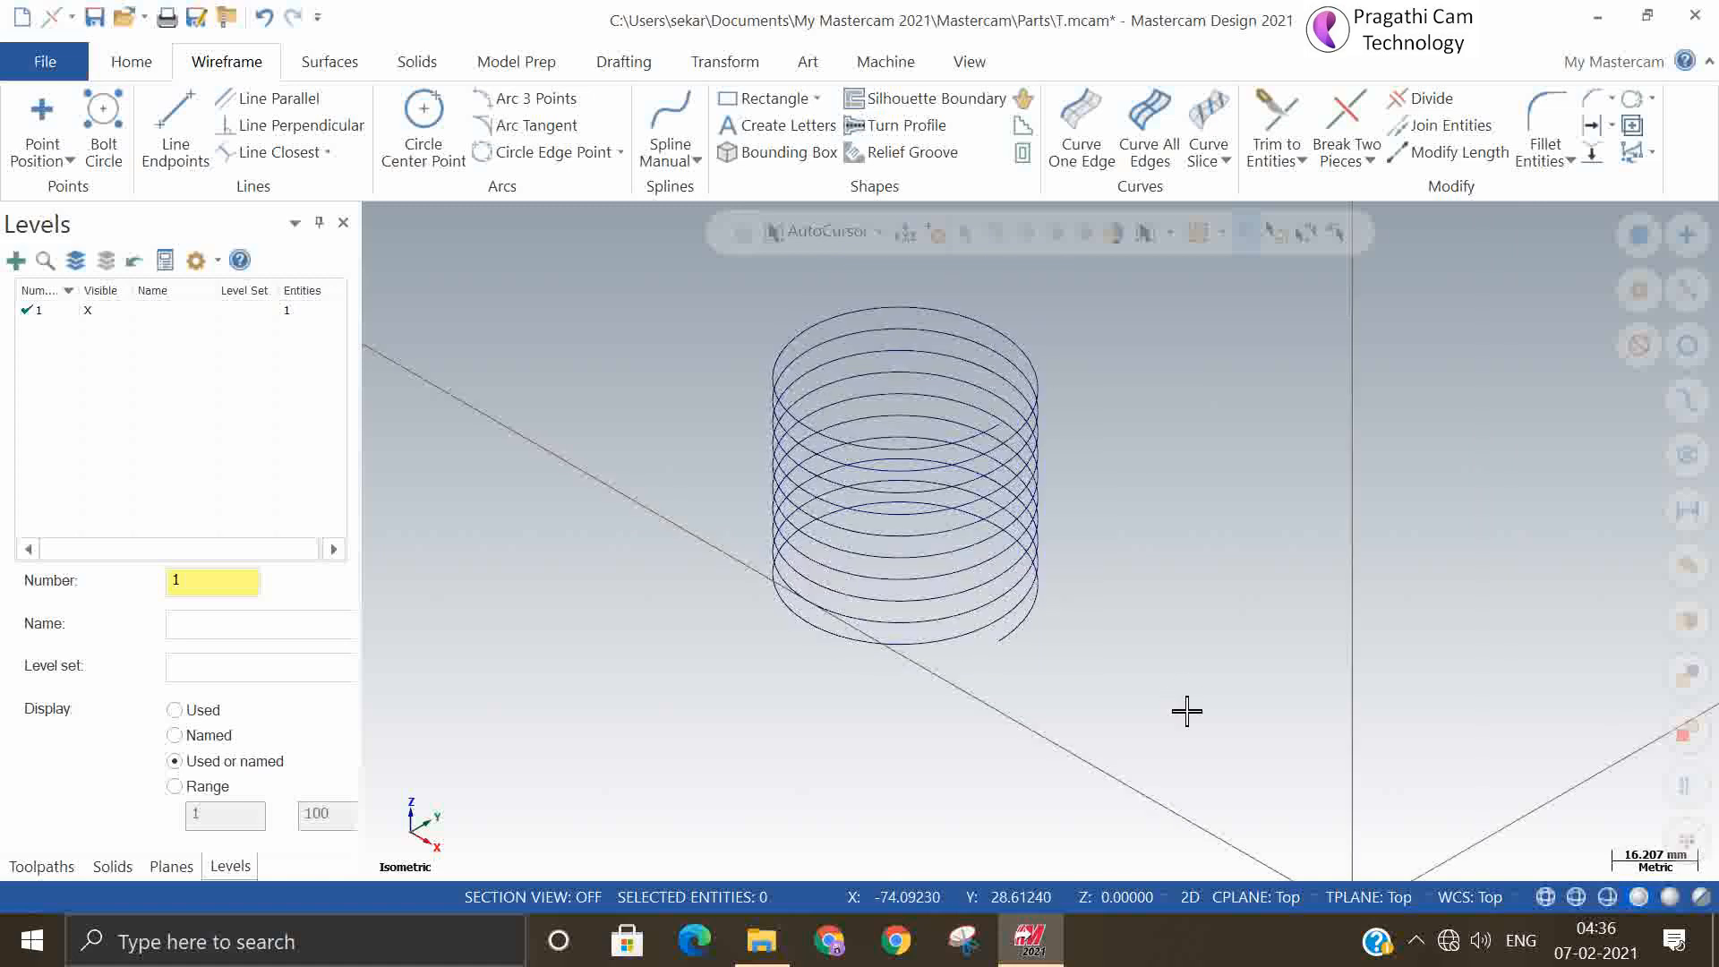
Rotate the view to inspect the helix from different directions and return to the isometric view
{"action": "mouse_move", "coordinate": [1186, 712]}
{"action": "middle_mouse_down"}
{"action": "mouse_move", "coordinate": [1194, 794]}
{"action": "mouse_move", "coordinate": [1174, 805]}
{"action": "mouse_move", "coordinate": [1136, 633]}
{"action": "mouse_move", "coordinate": [1162, 696]}
{"action": "mouse_move", "coordinate": [1206, 691]}
{"action": "mouse_move", "coordinate": [1286, 610]}
{"action": "mouse_move", "coordinate": [1275, 711]}
{"action": "mouse_move", "coordinate": [1163, 702]}
{"action": "mouse_move", "coordinate": [1171, 686]}
{"action": "middle_mouse_up"}
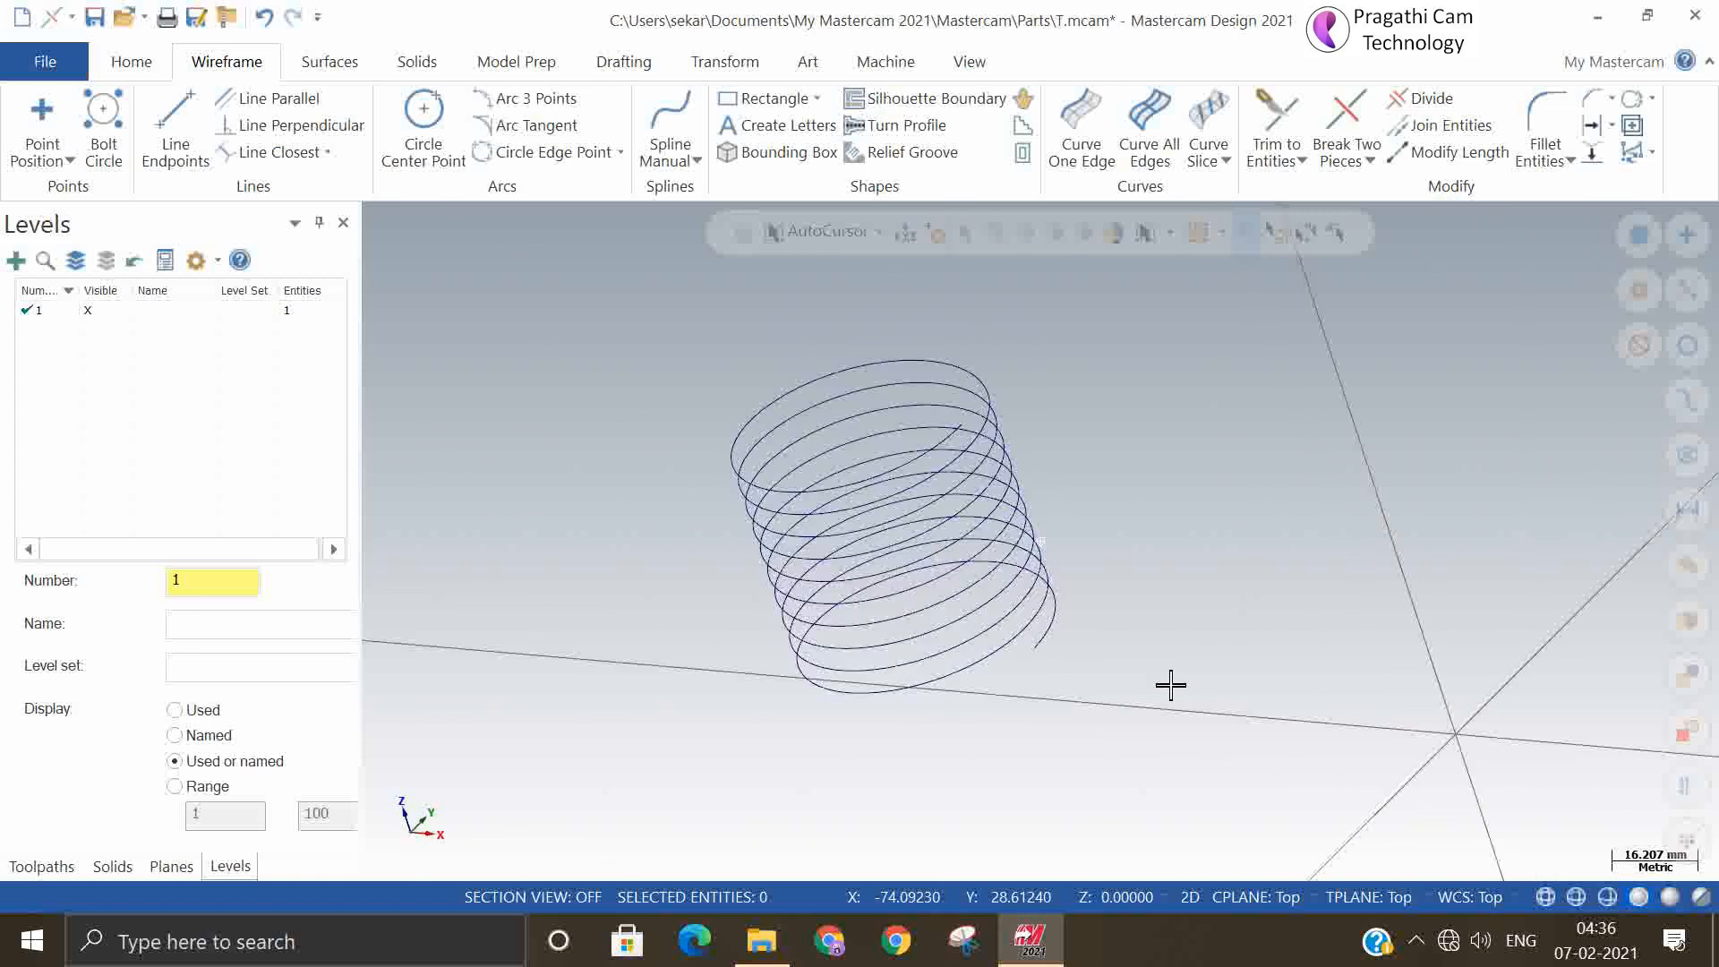
{"action": "right_click", "coordinate": [1213, 645]}
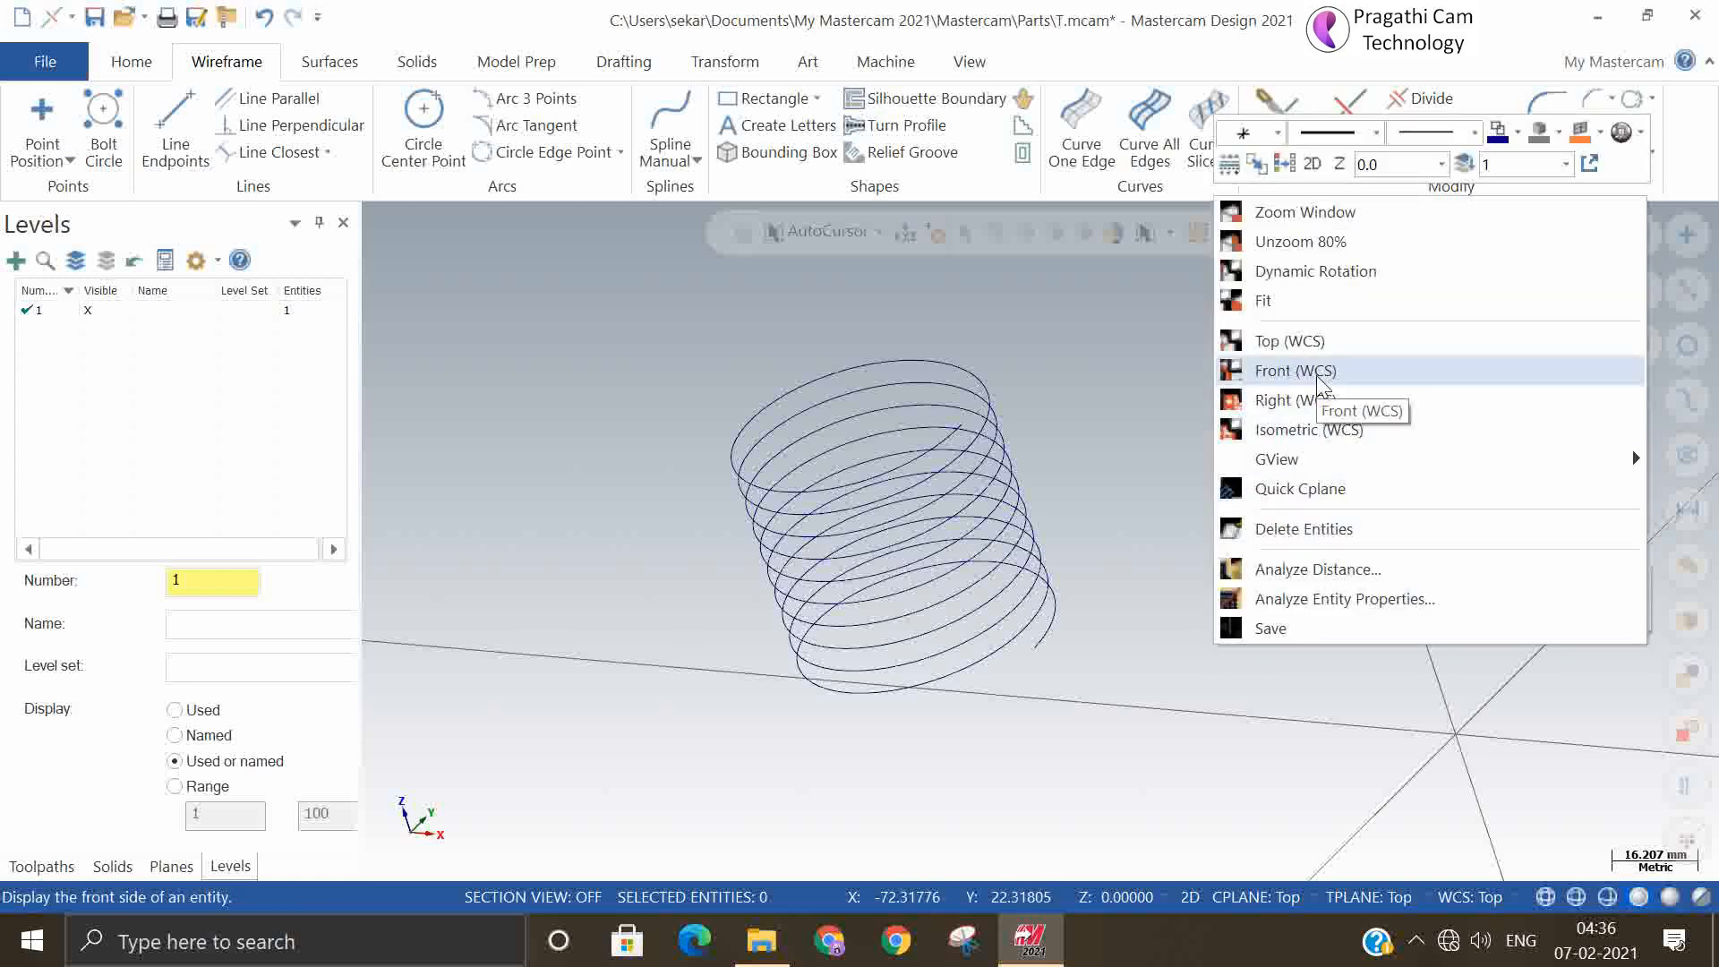
{"action": "left_click", "coordinate": [1098, 376]}
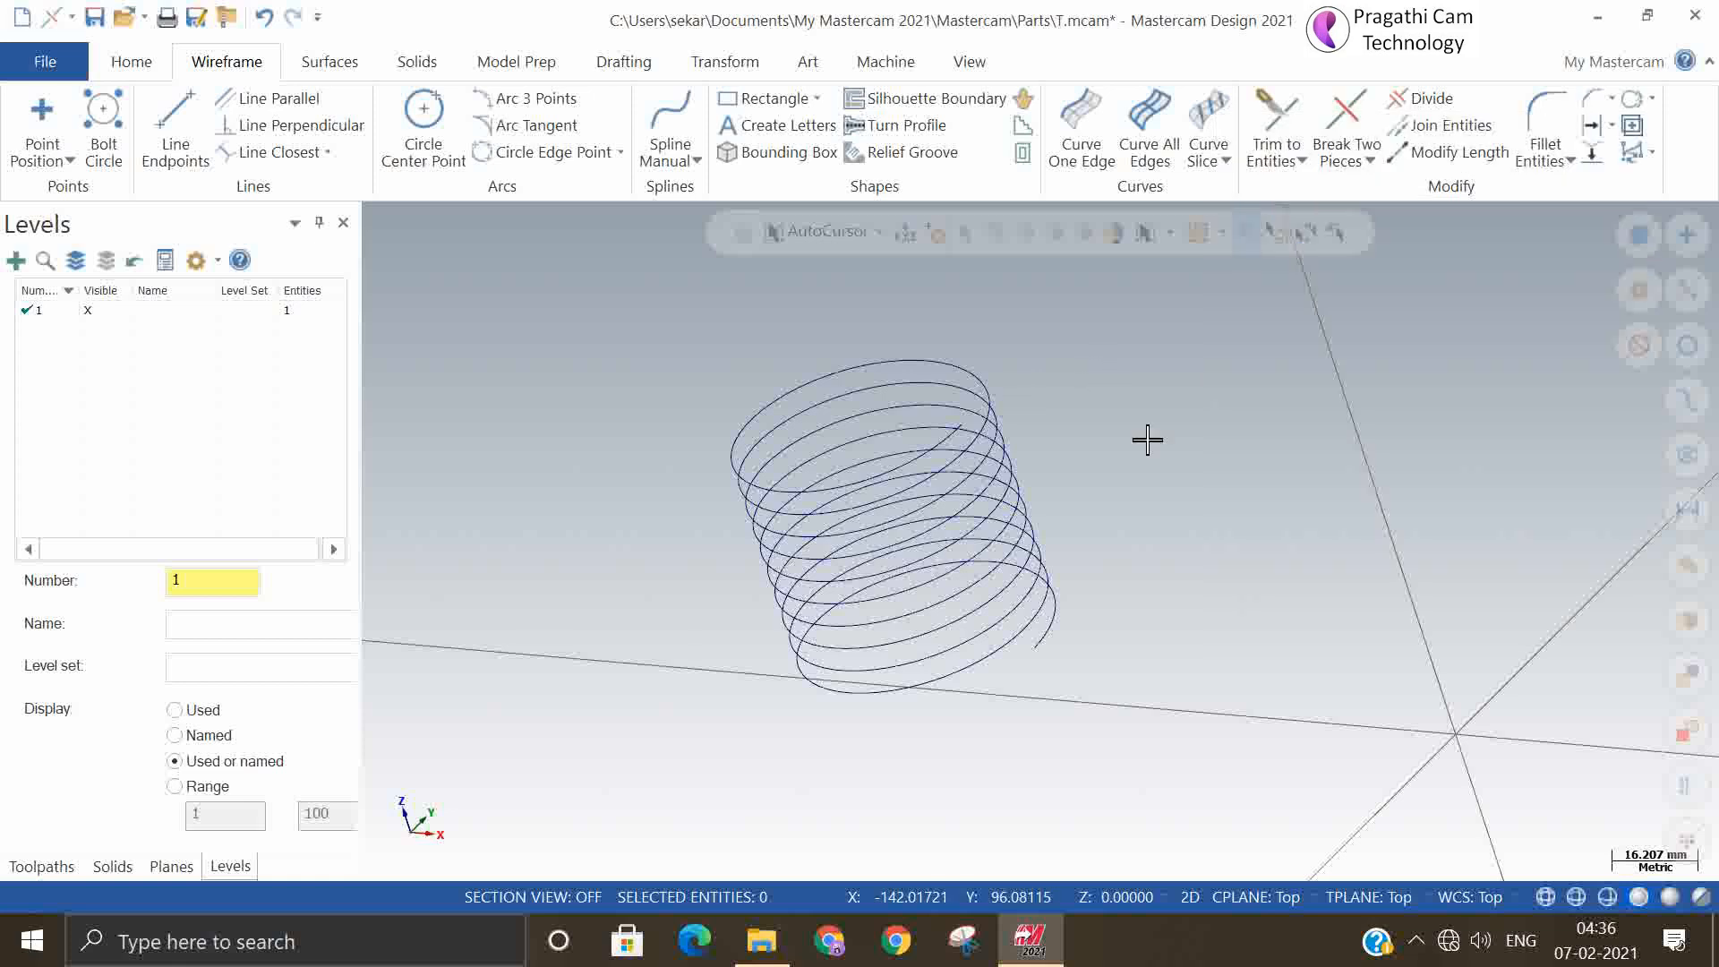
{"action": "middle_click_drag", "start_coordinate": [1147, 437], "coordinate": [1202, 519]}
{"action": "right_click", "coordinate": [1198, 476]}
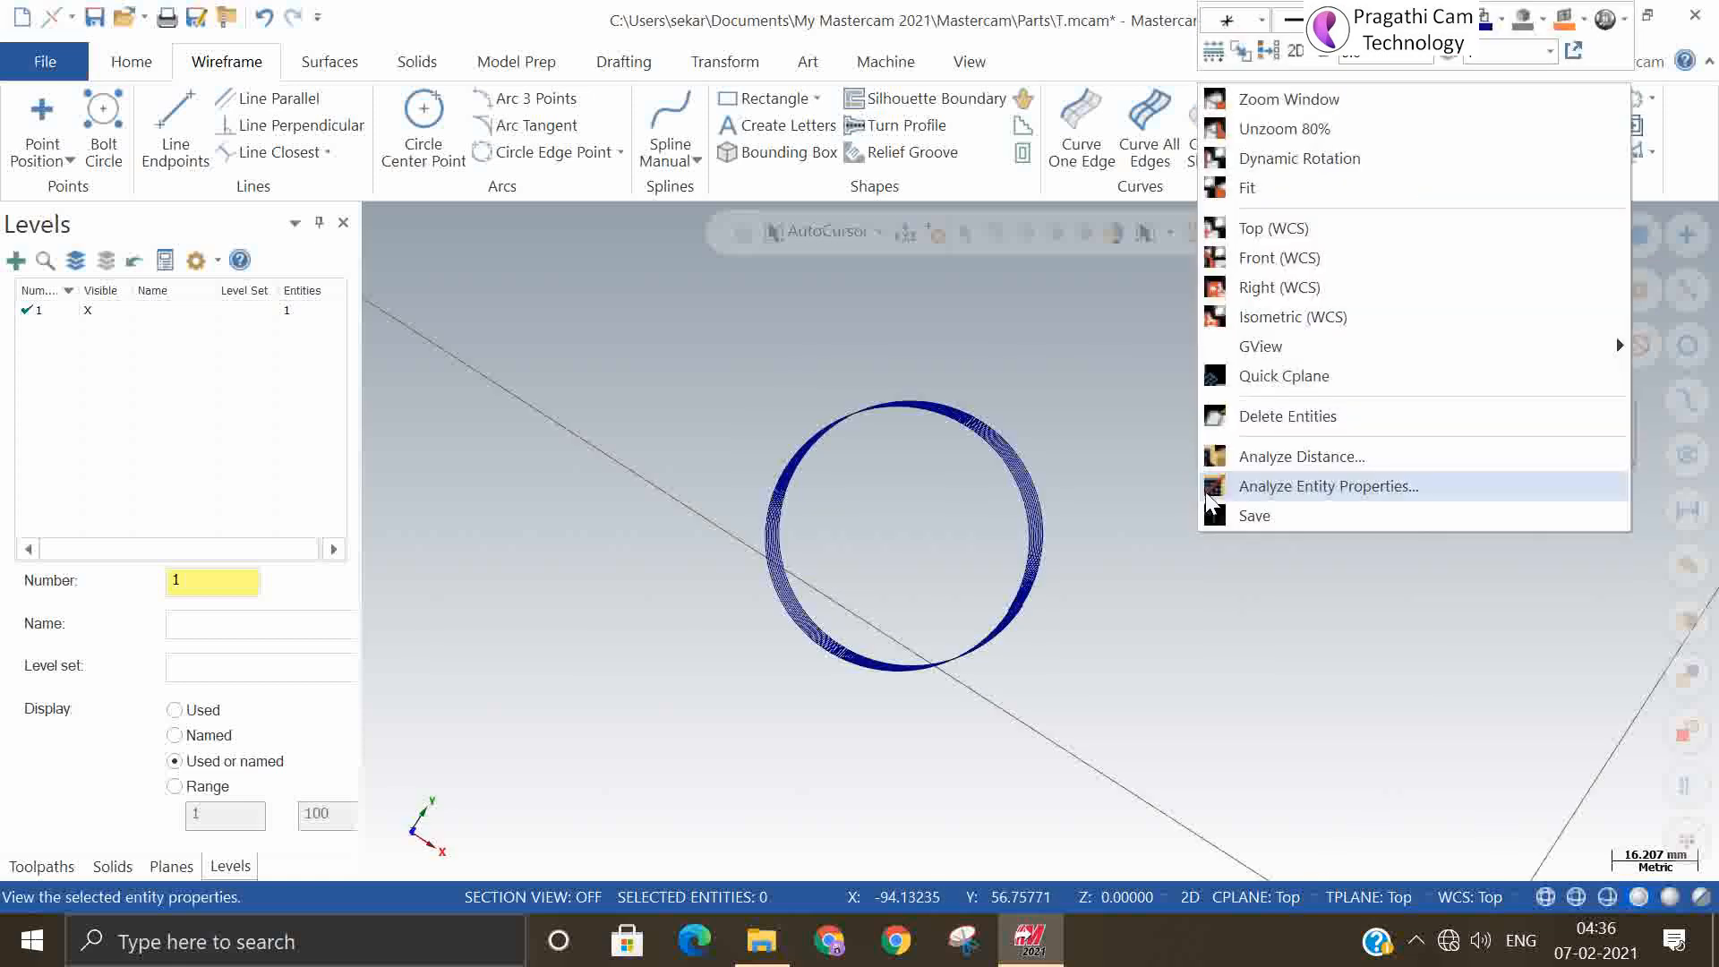
{"action": "left_click", "coordinate": [1293, 317]}
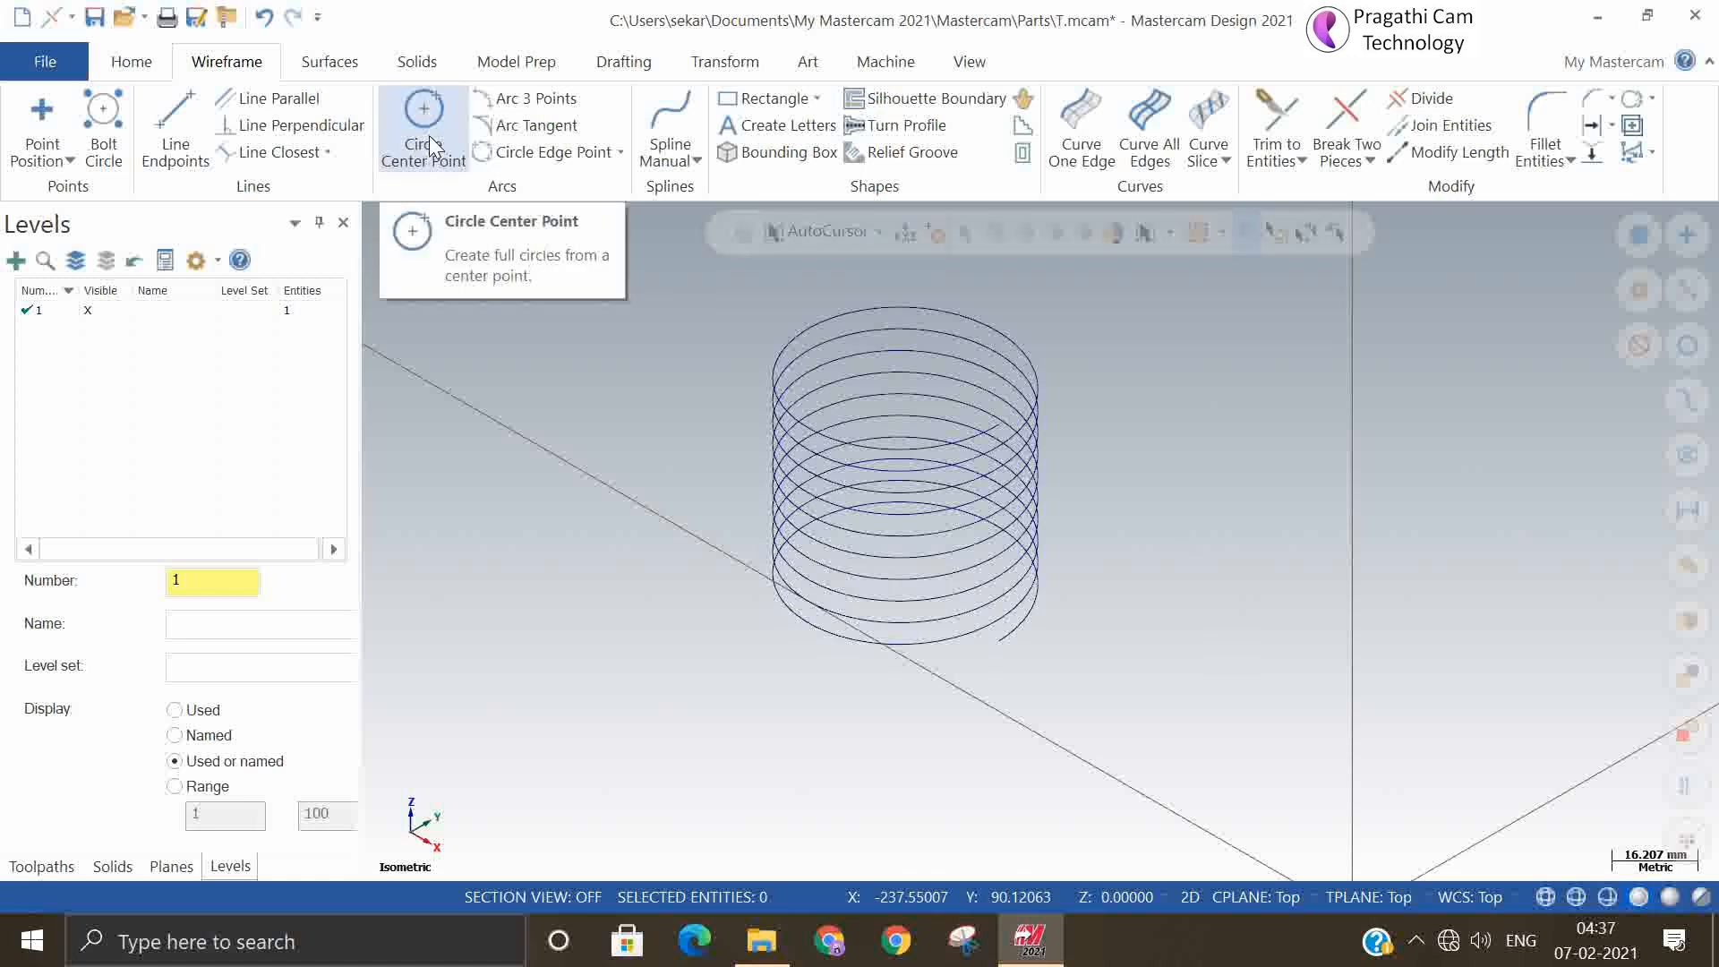
Set the construction plane to Front and take the construction depth from the helix's lower endpoint
{"action": "left_click", "coordinate": [1223, 899]}
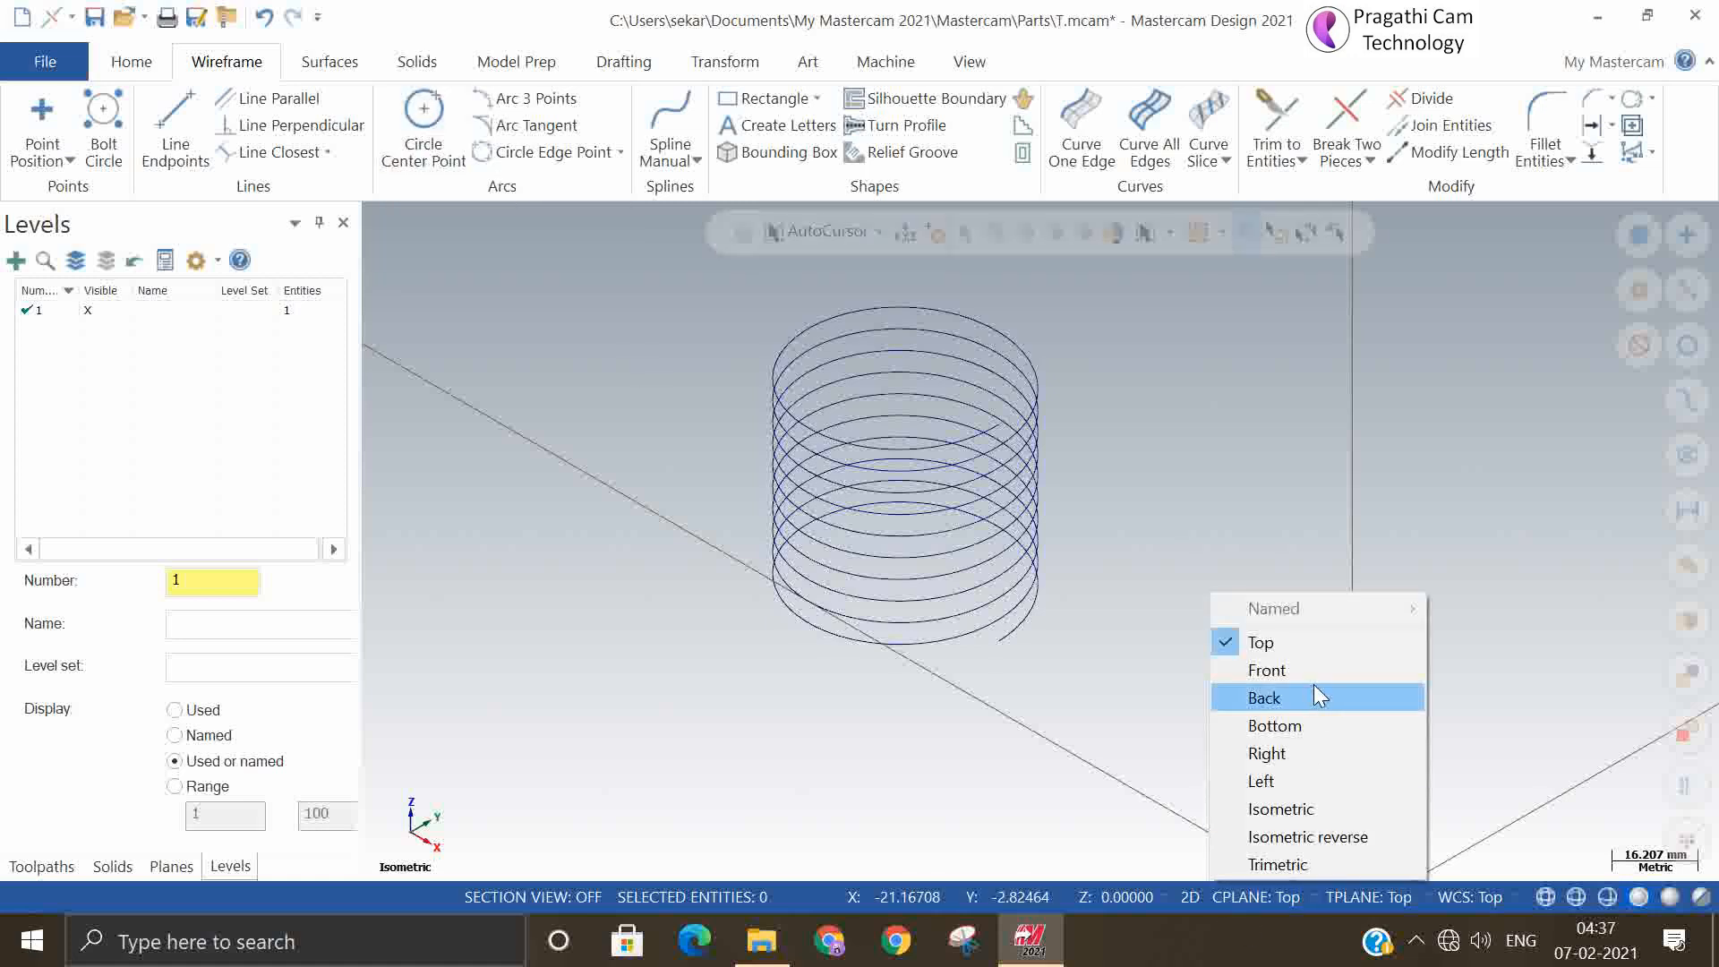
{"action": "left_click", "coordinate": [1298, 666]}
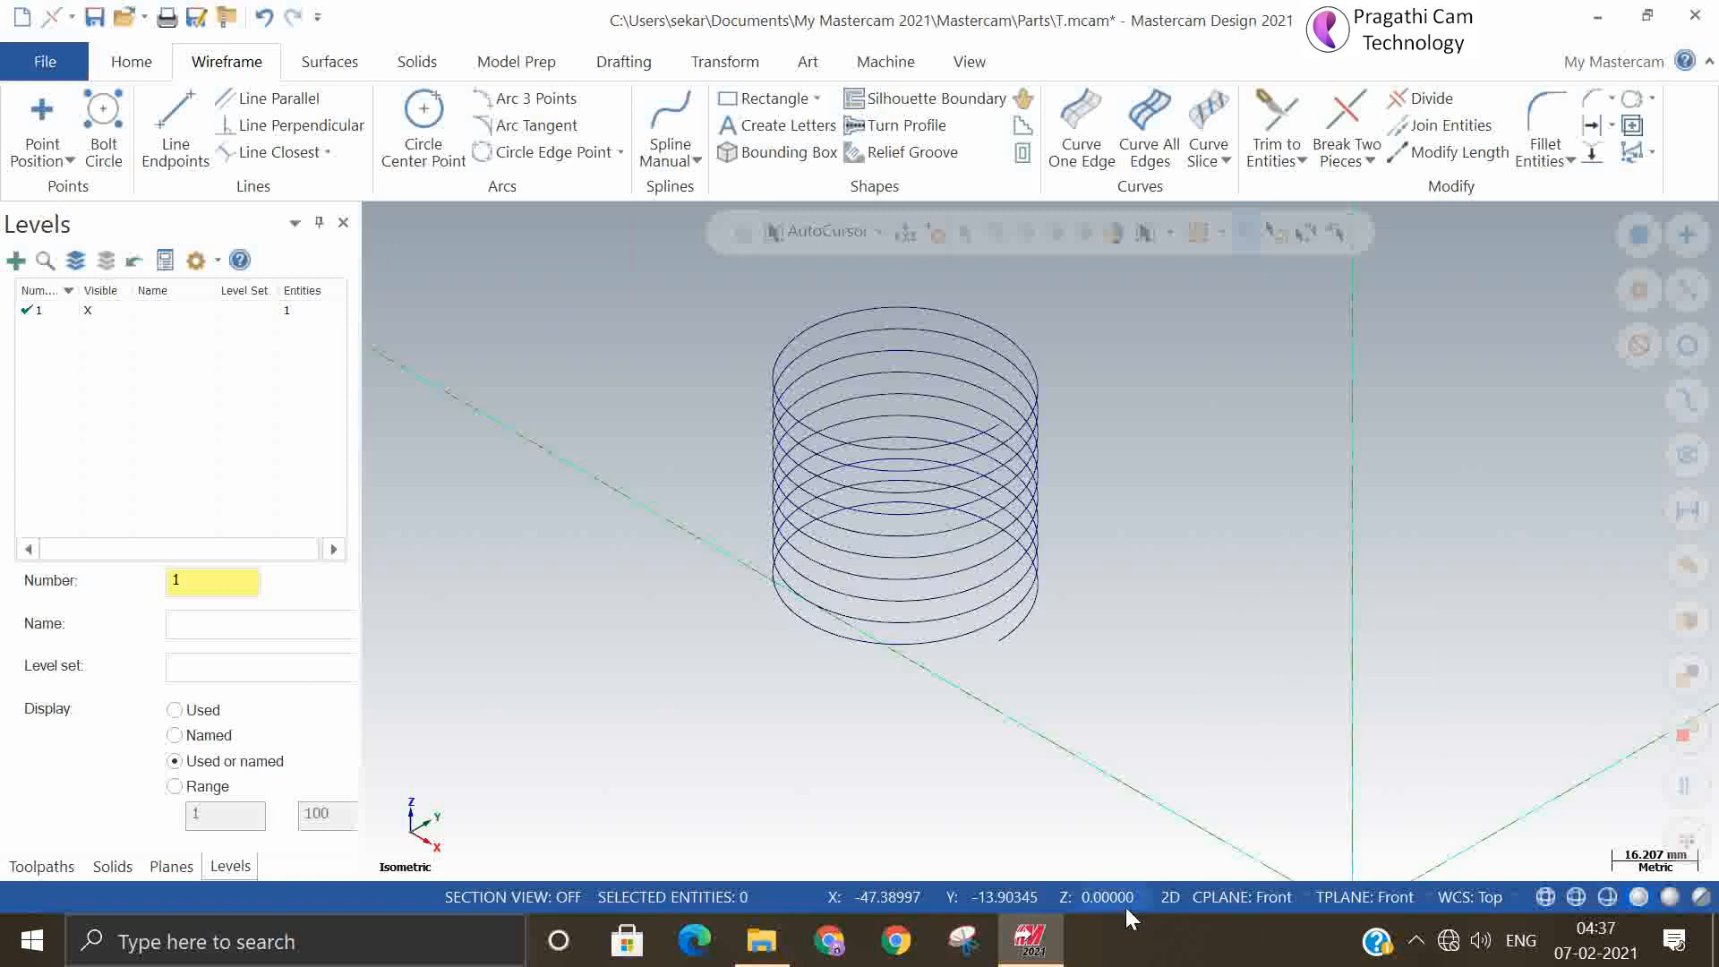
{"action": "left_click", "coordinate": [1073, 896]}
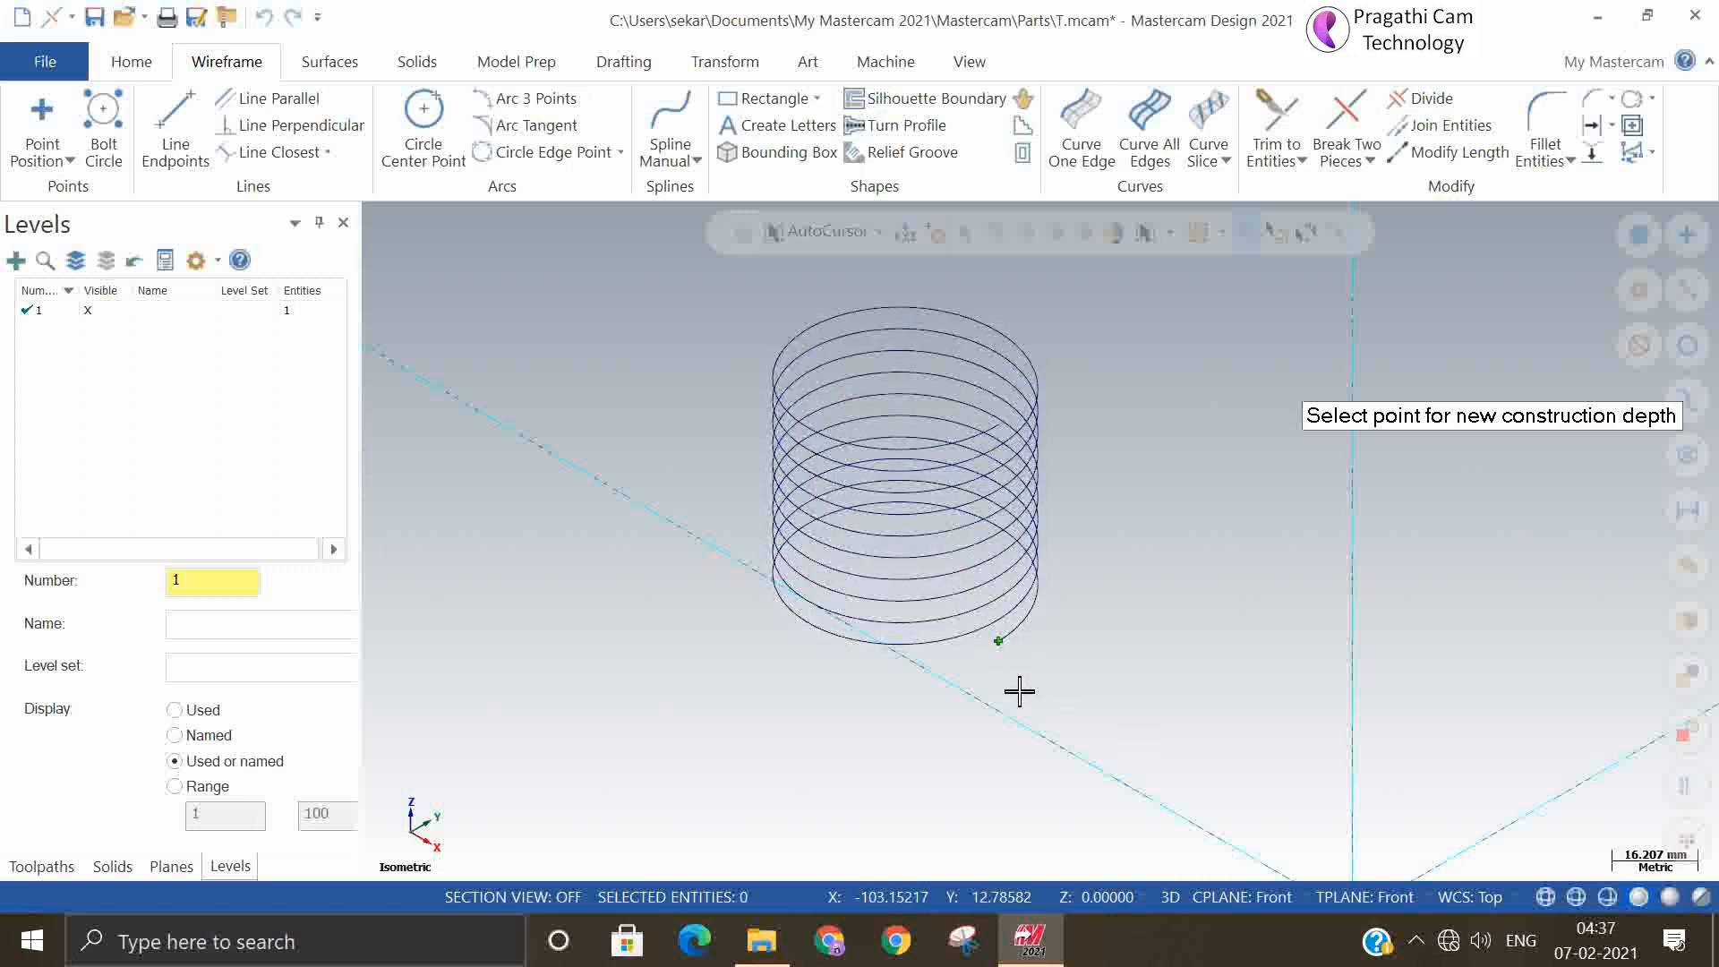
{"action": "left_click", "coordinate": [994, 643]}
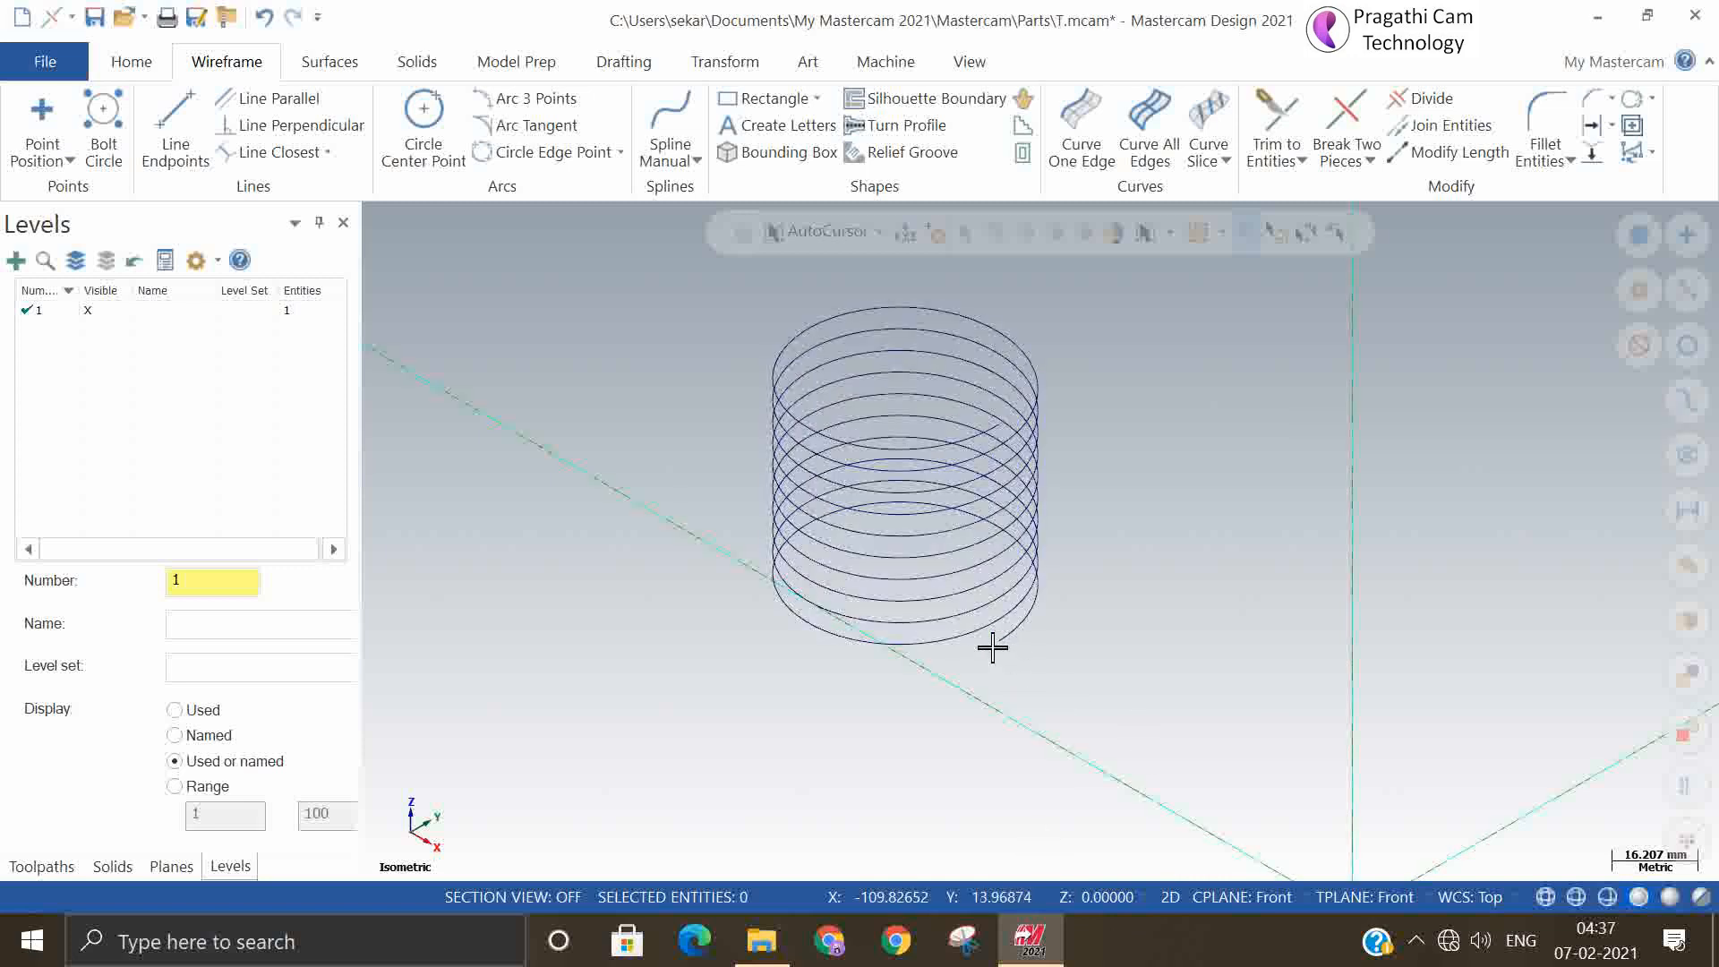
{"action": "left_click", "coordinate": [1048, 896]}
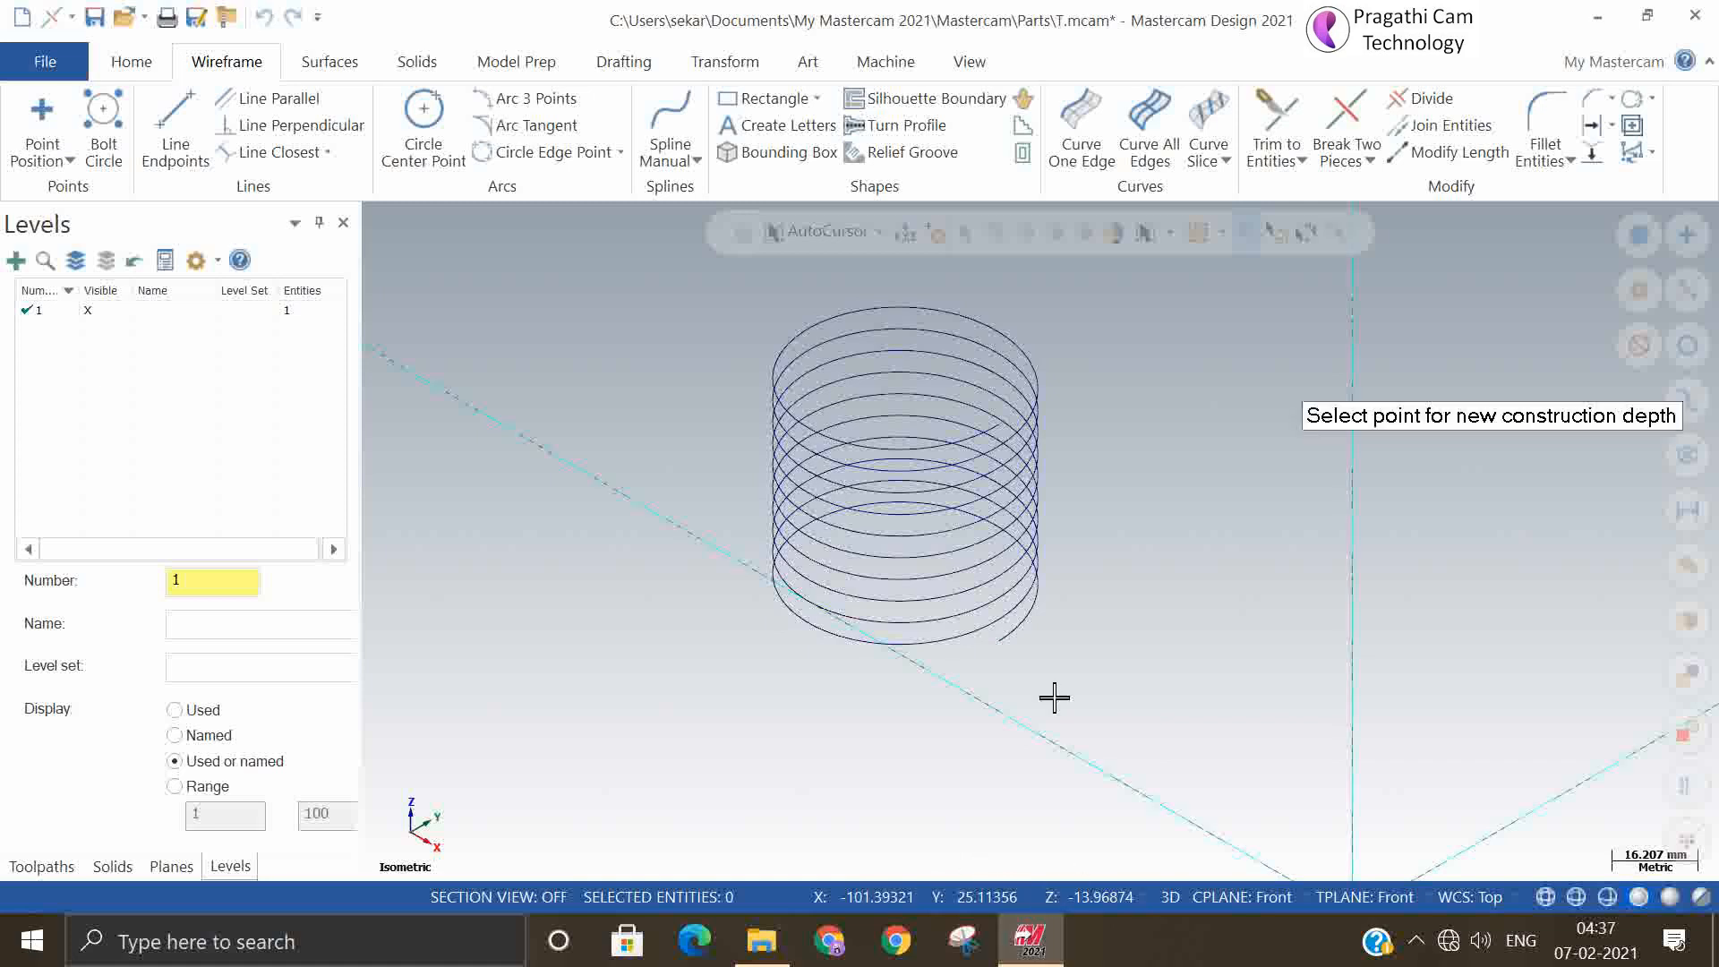
{"action": "left_click", "coordinate": [998, 642]}
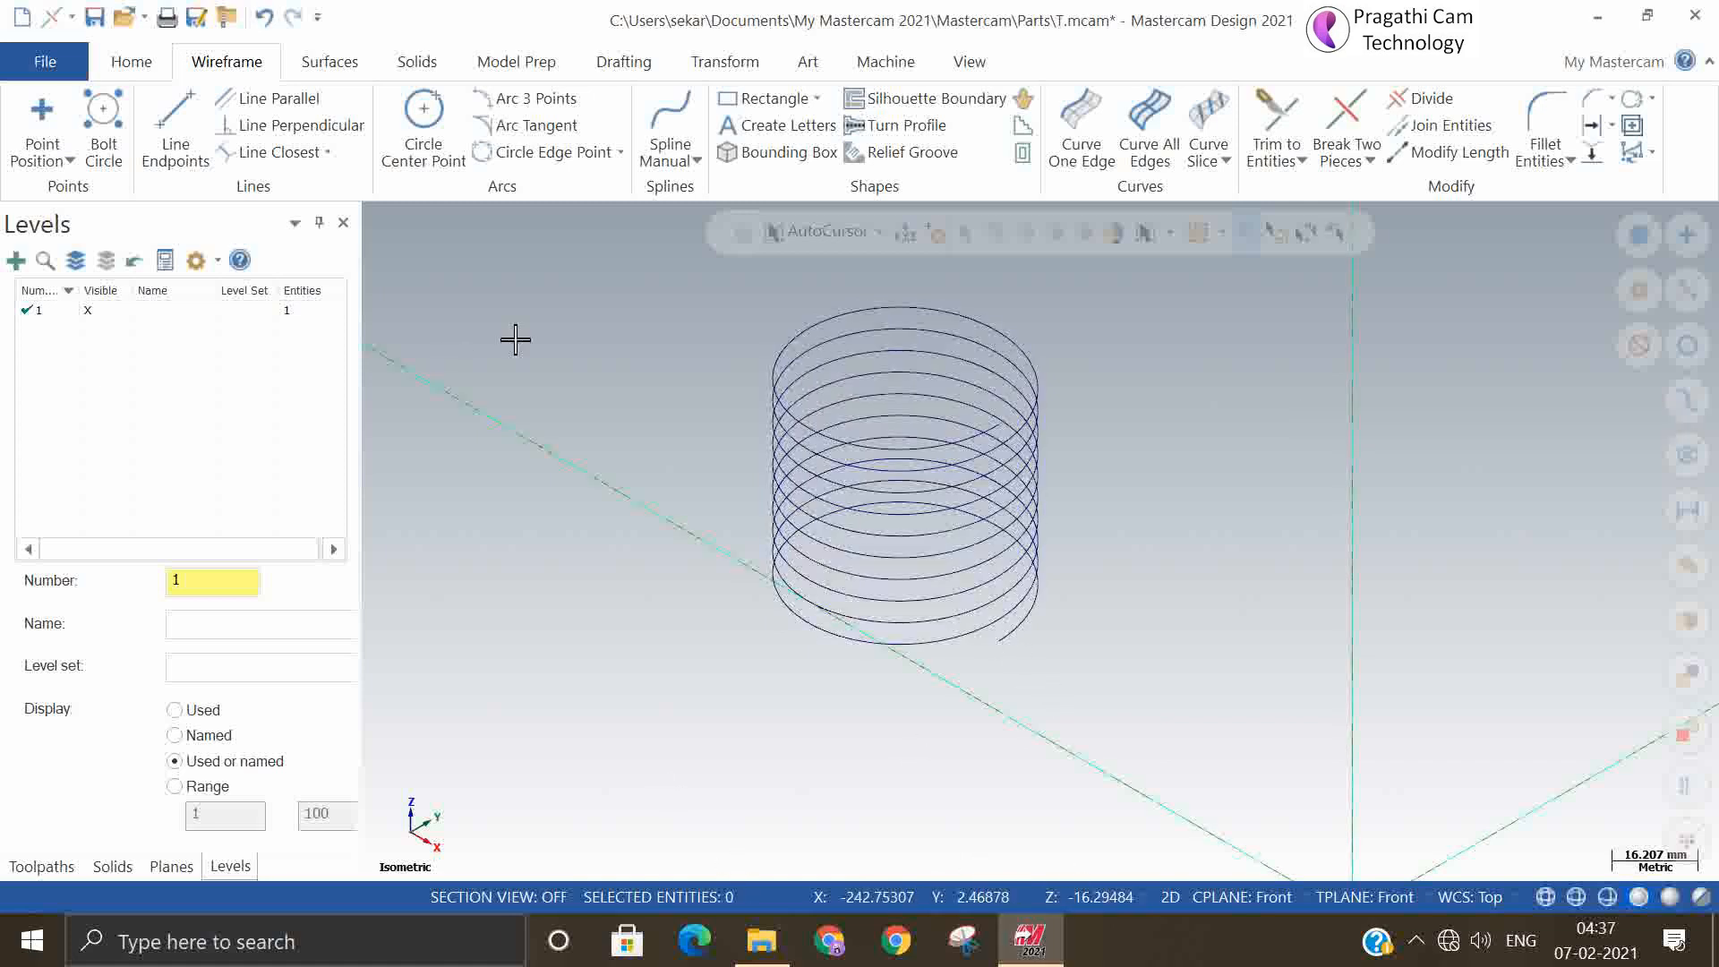
Draw a center-point circle with the Manual method at the helix's lower endpoint, with a radius of about 7.7 mm
{"action": "left_click", "coordinate": [421, 121]}
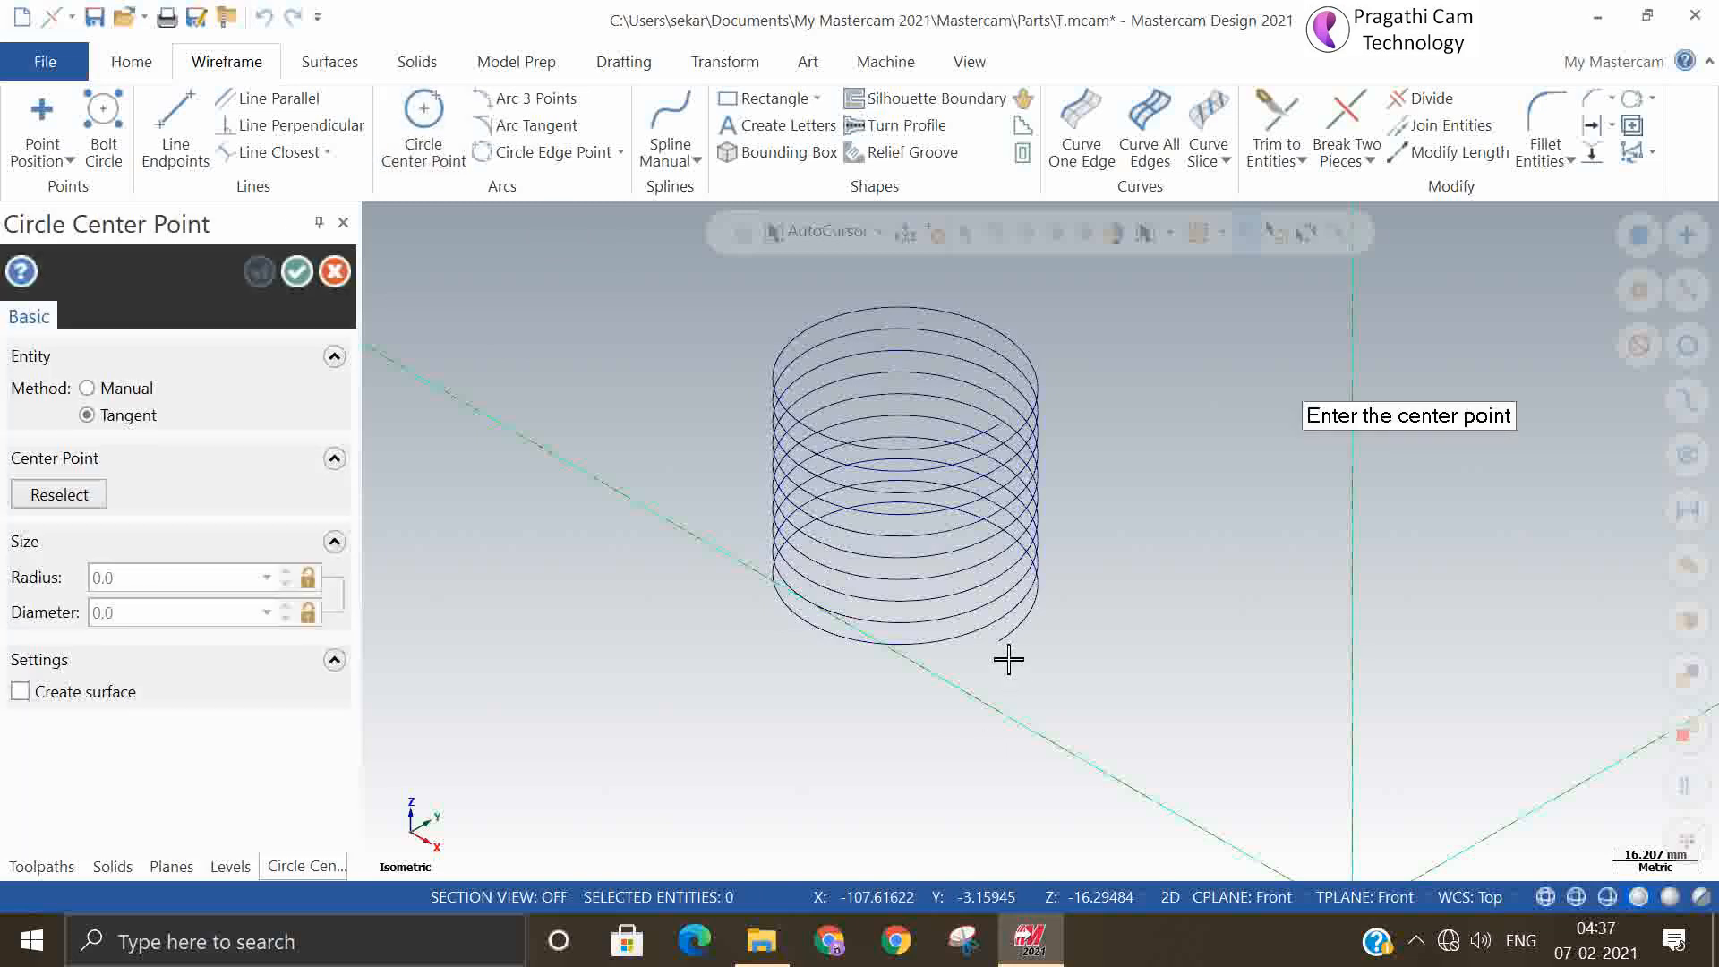
{"action": "left_click", "coordinate": [1000, 645]}
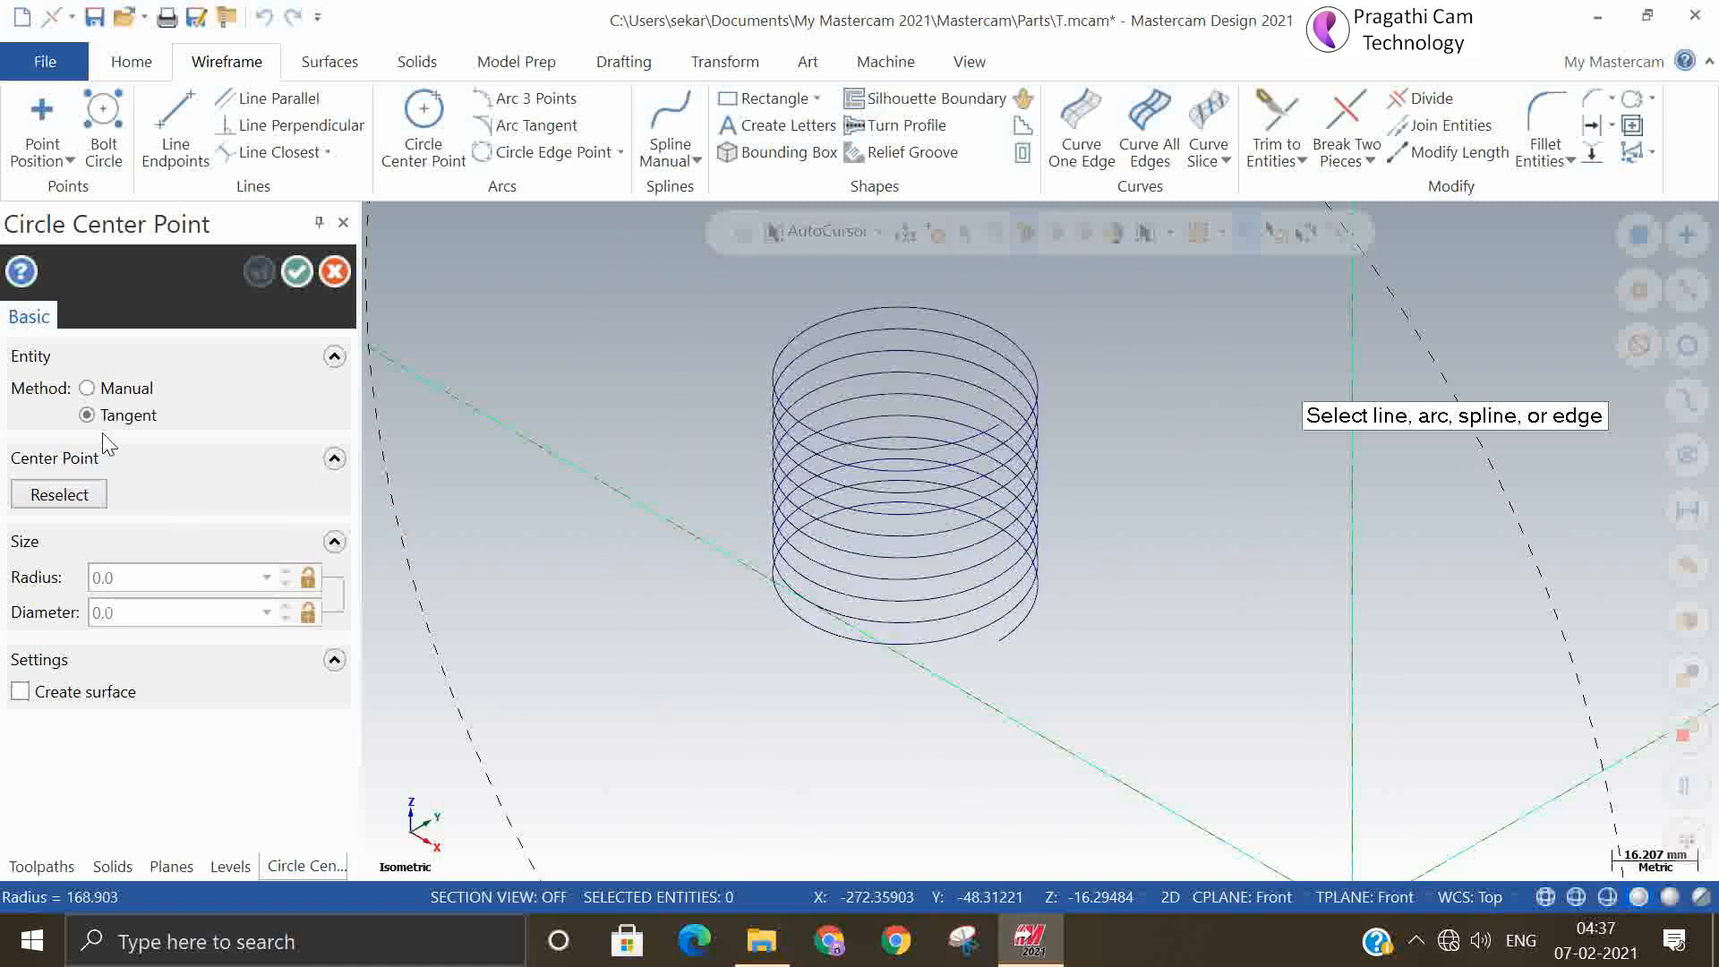
{"action": "left_click", "coordinate": [86, 387]}
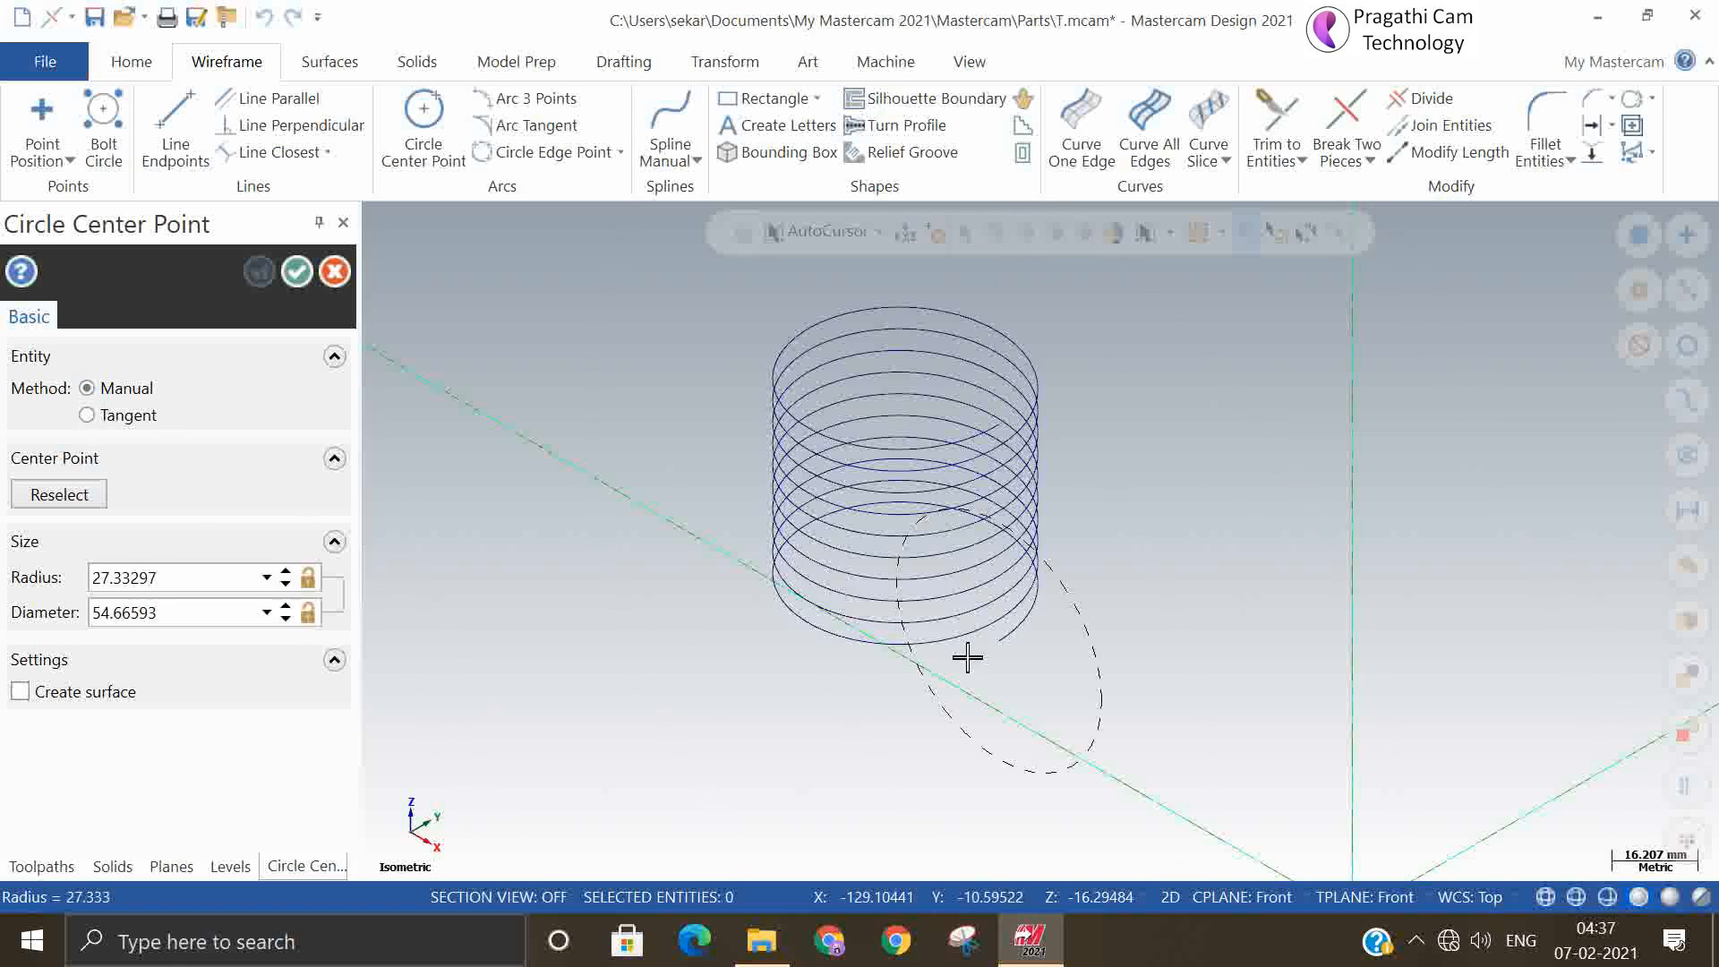
{"action": "left_click", "coordinate": [1027, 663]}
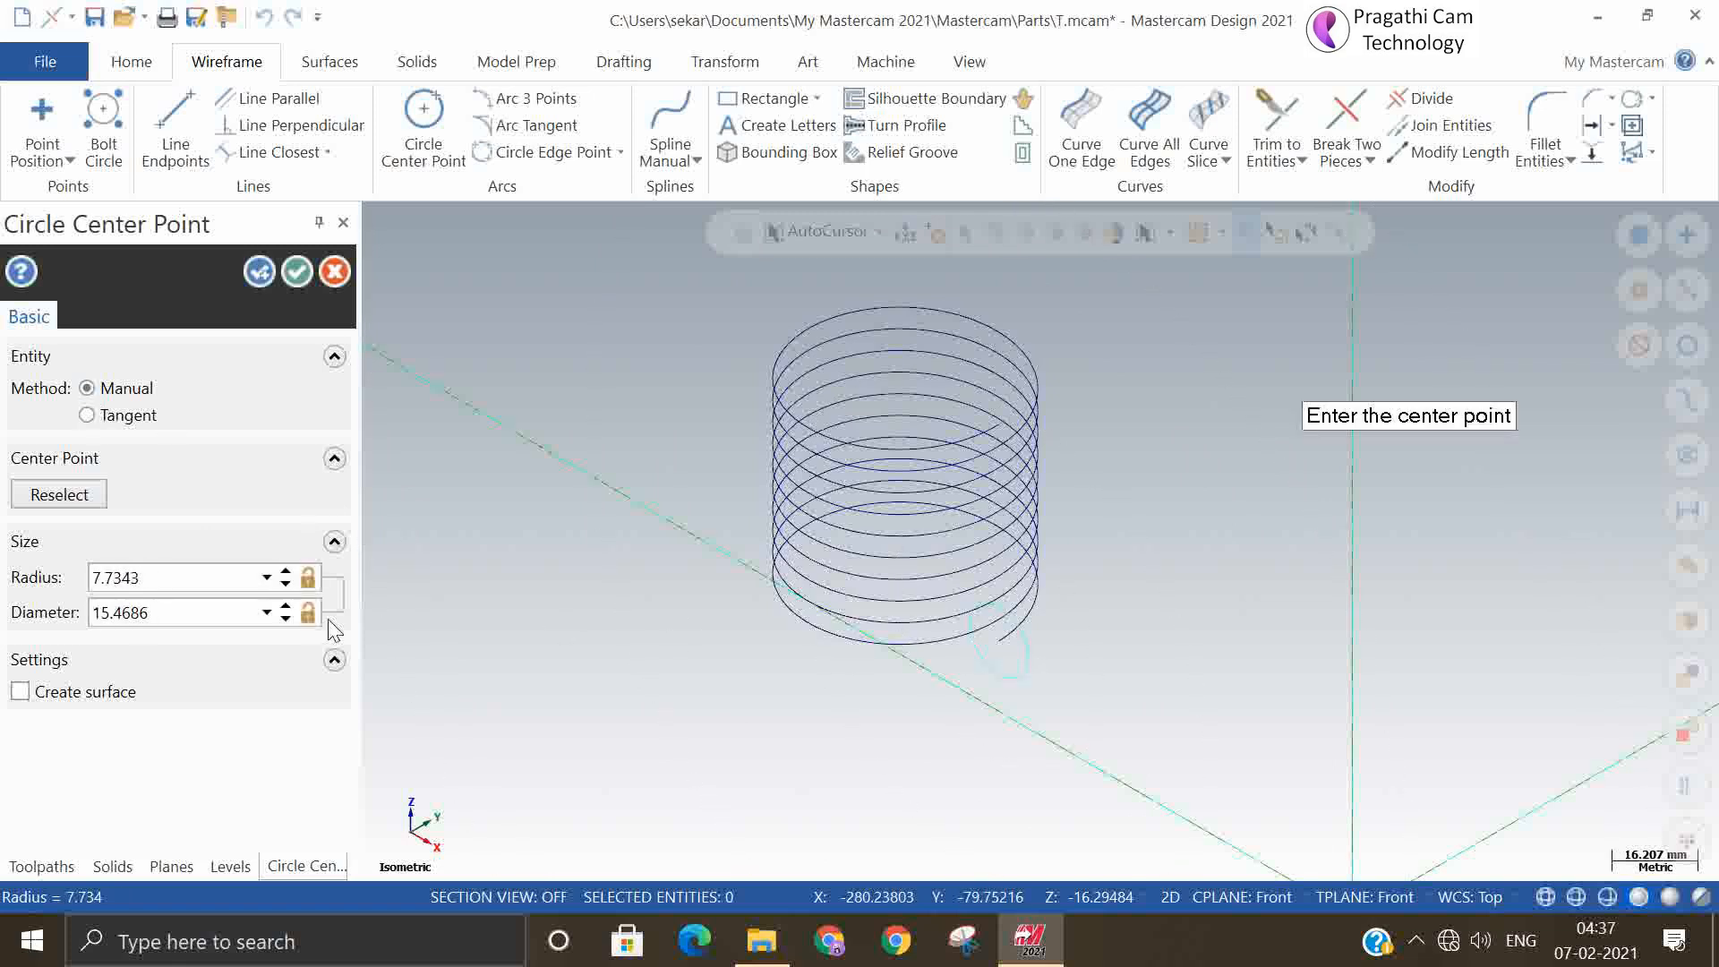
Set the circle's radius to 2.0 and create the circle
{"action": "left_click", "coordinate": [158, 578]}
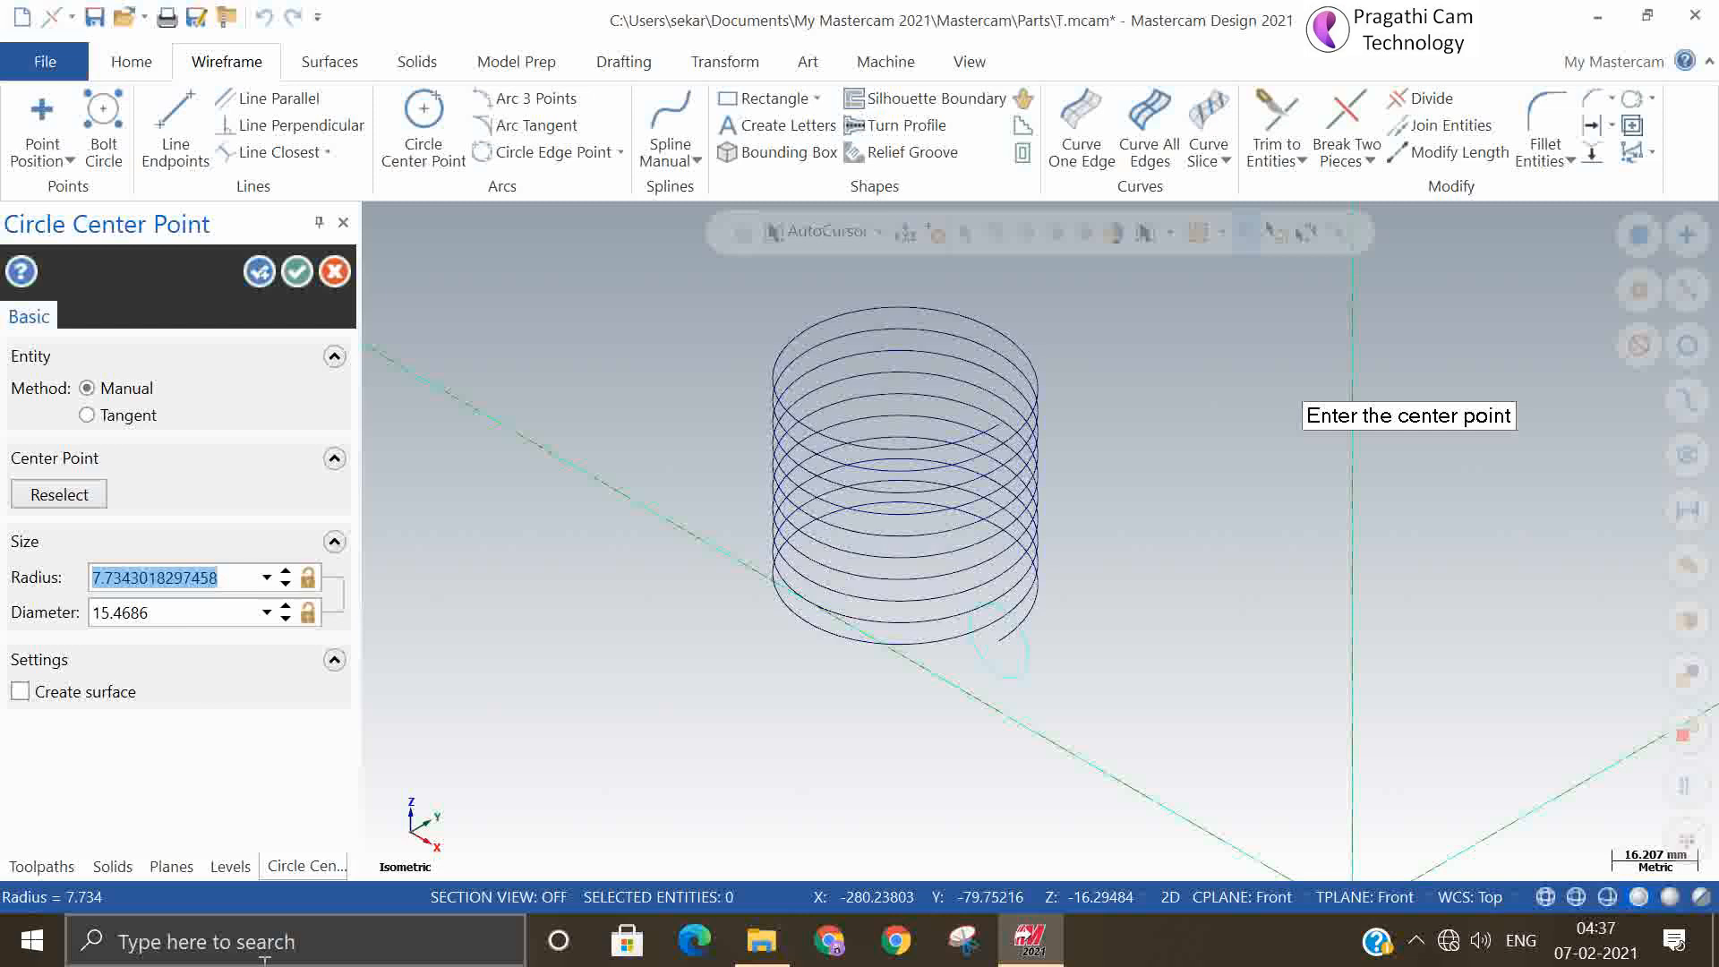
{"action": "type", "text": "2.5"}
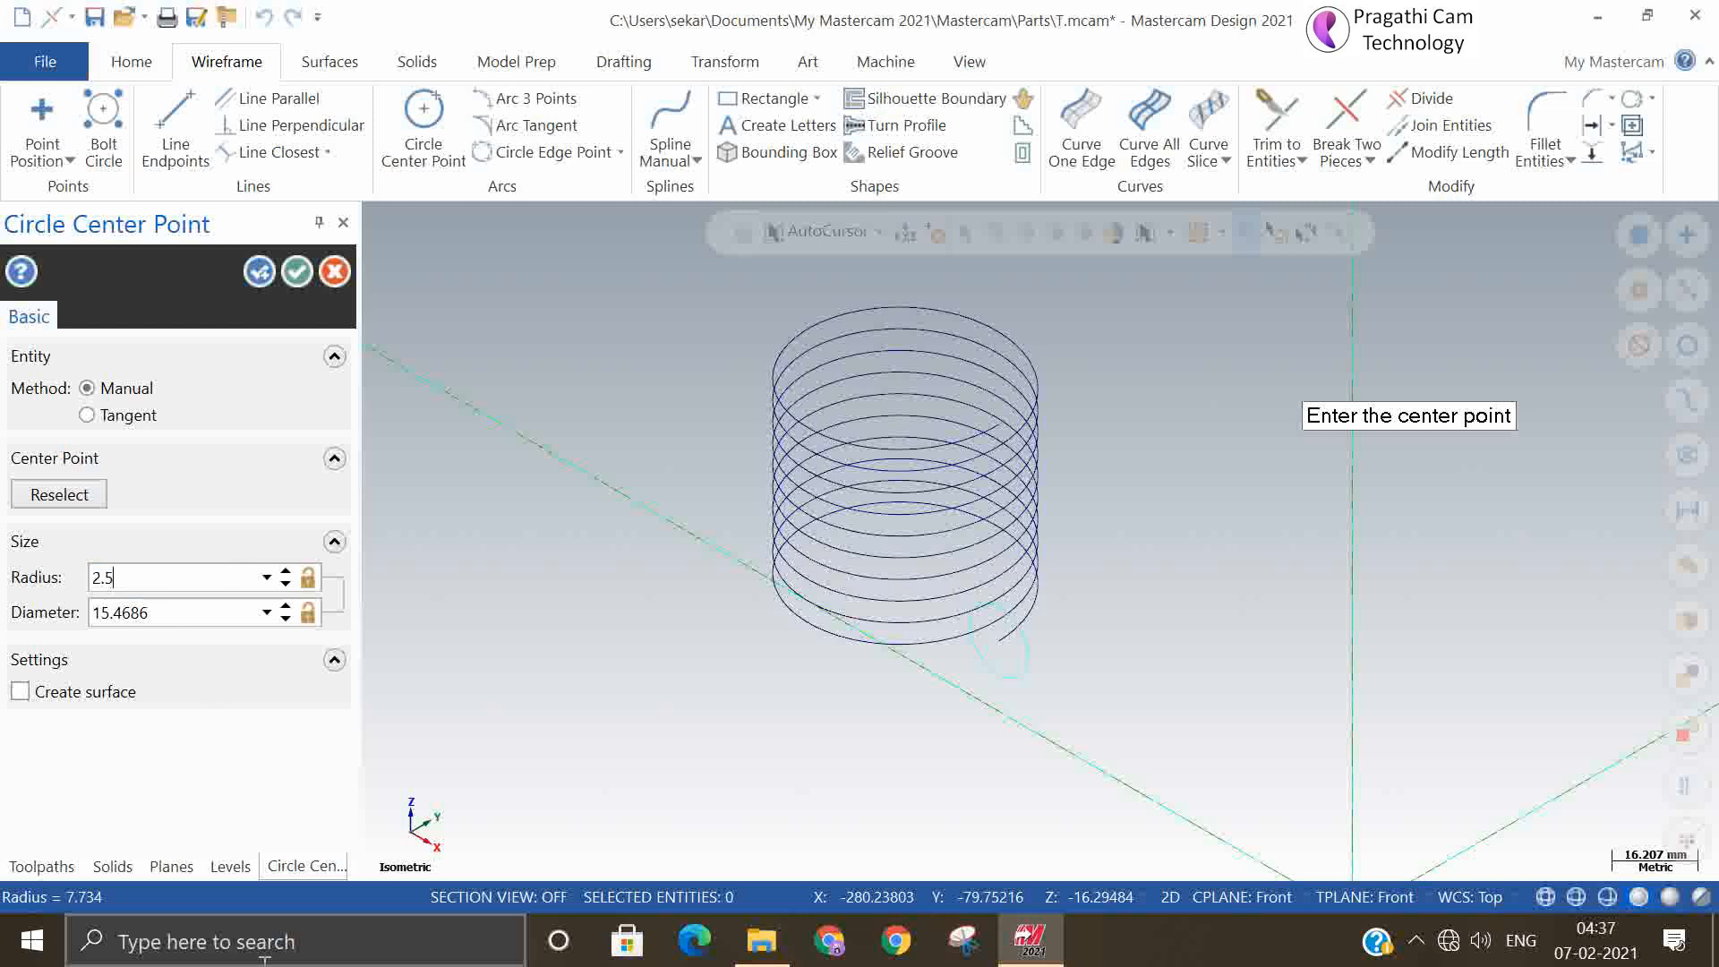
{"action": "key", "text": "BackSpace"}
{"action": "type", "text": "0"}
{"action": "key", "text": "Return"}
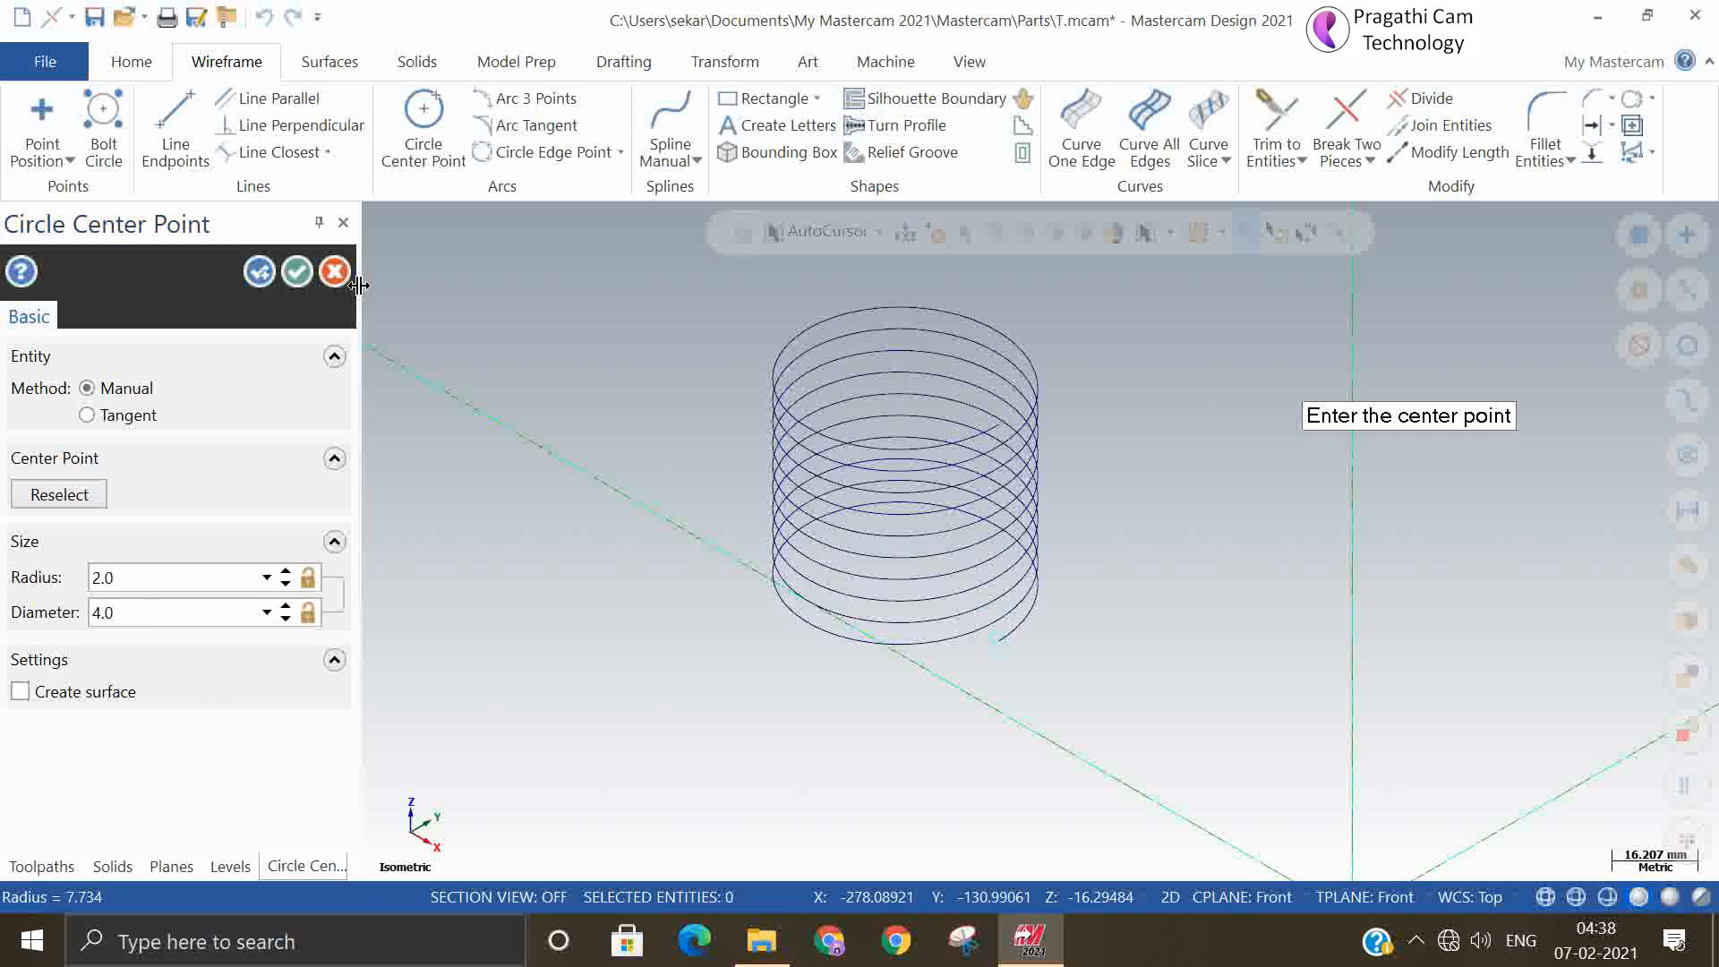
{"action": "left_click", "coordinate": [296, 270]}
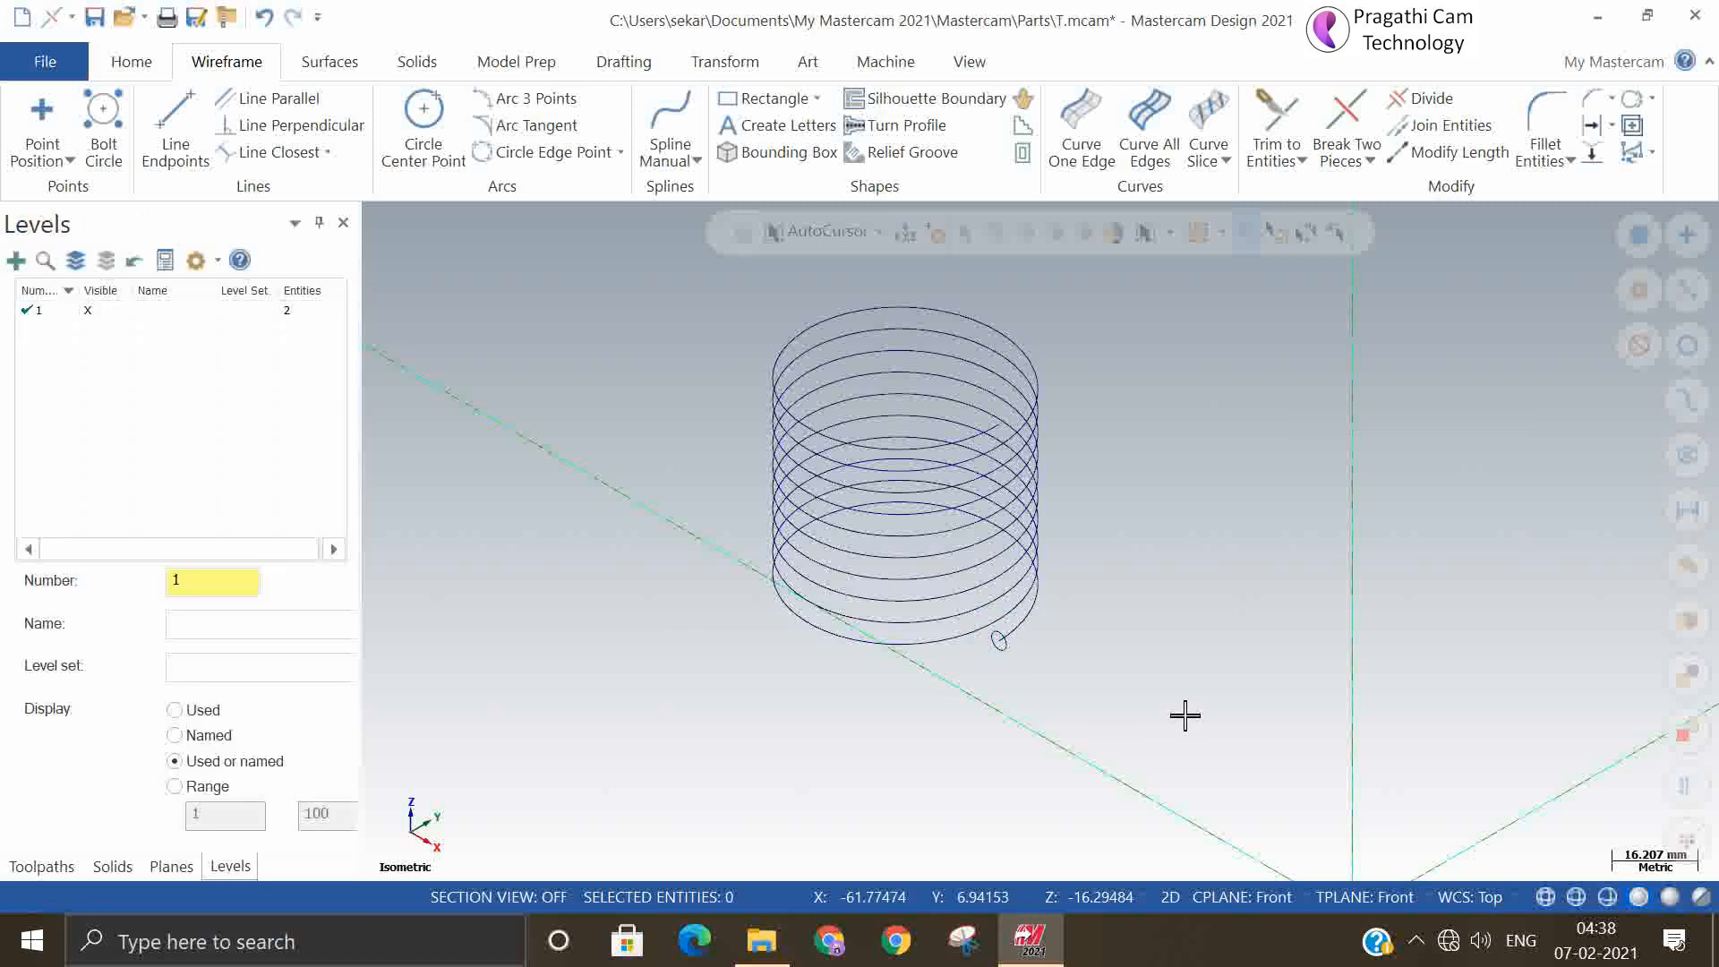
Switch the graphics view and the construction plane to Isometric
{"action": "right_click", "coordinate": [1216, 700]}
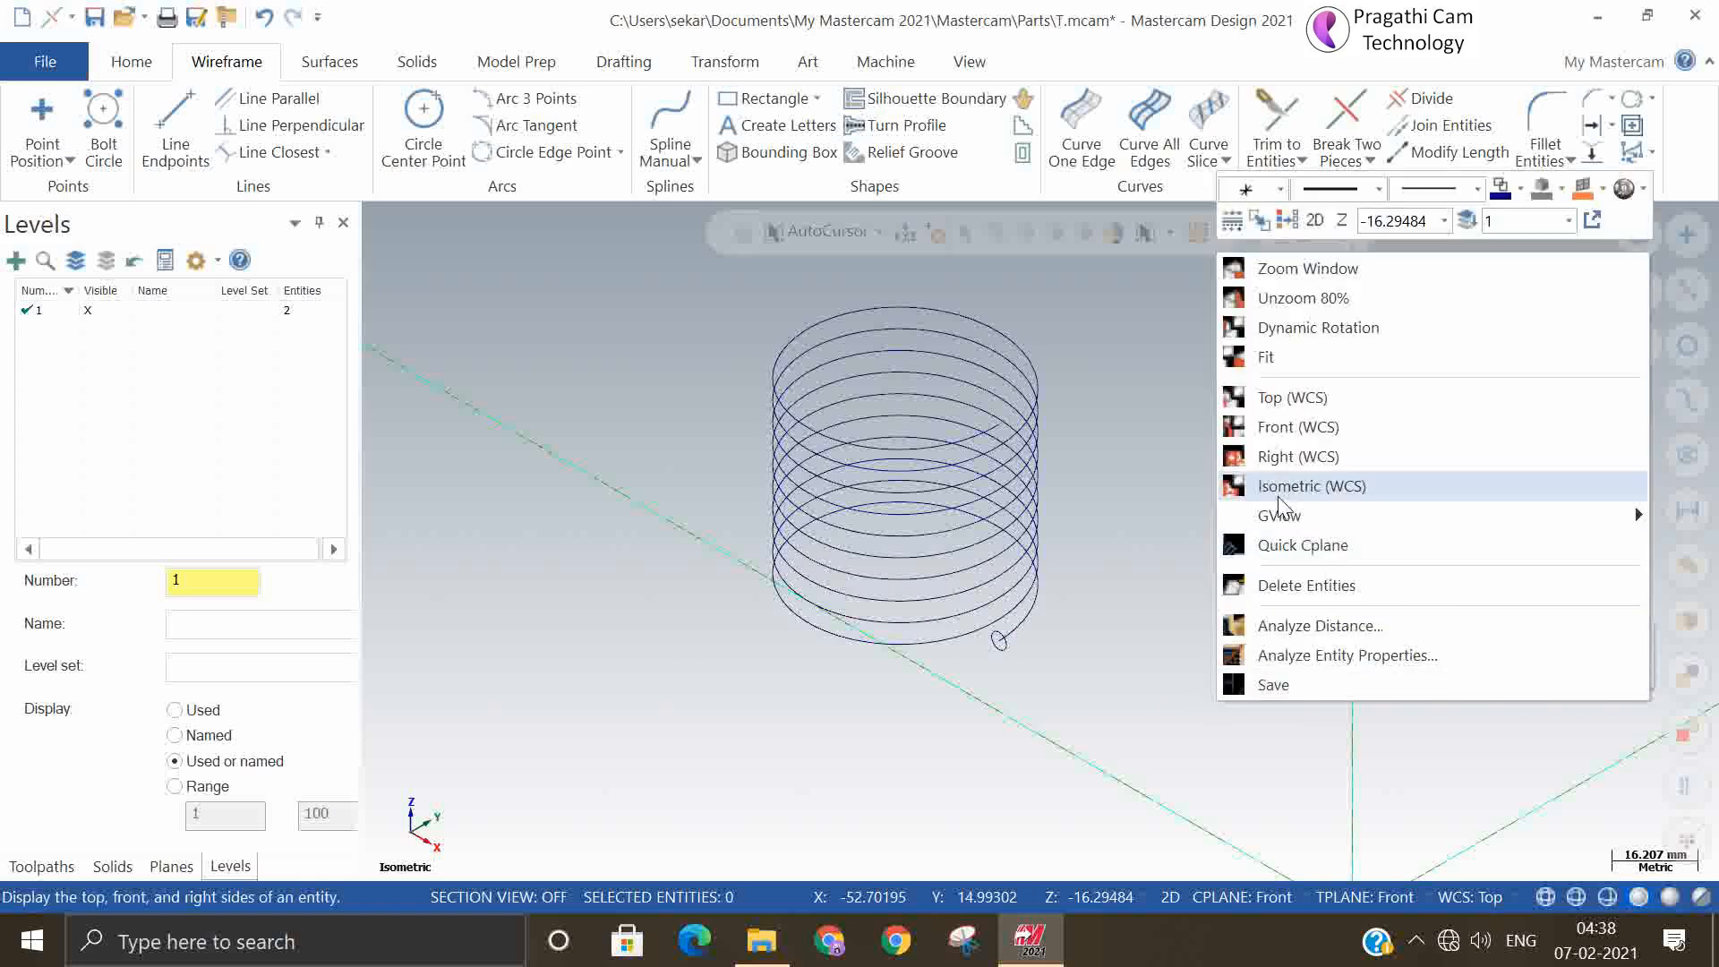
{"action": "left_click", "coordinate": [1312, 486]}
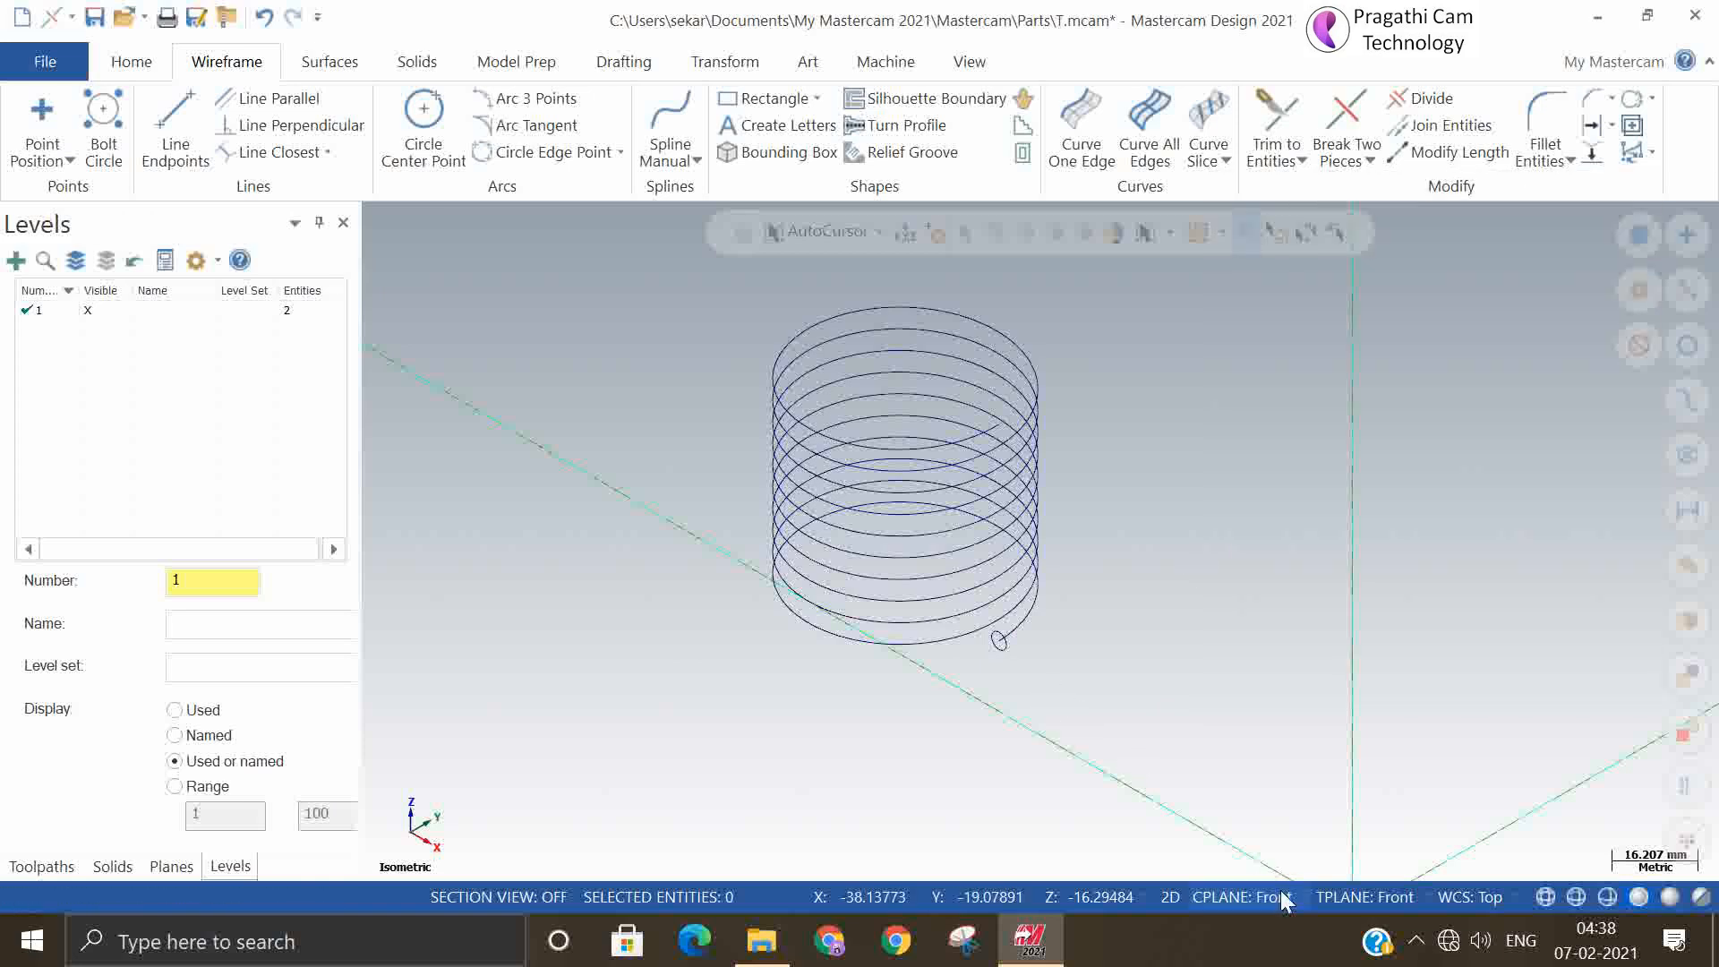
{"action": "left_click", "coordinate": [1234, 899]}
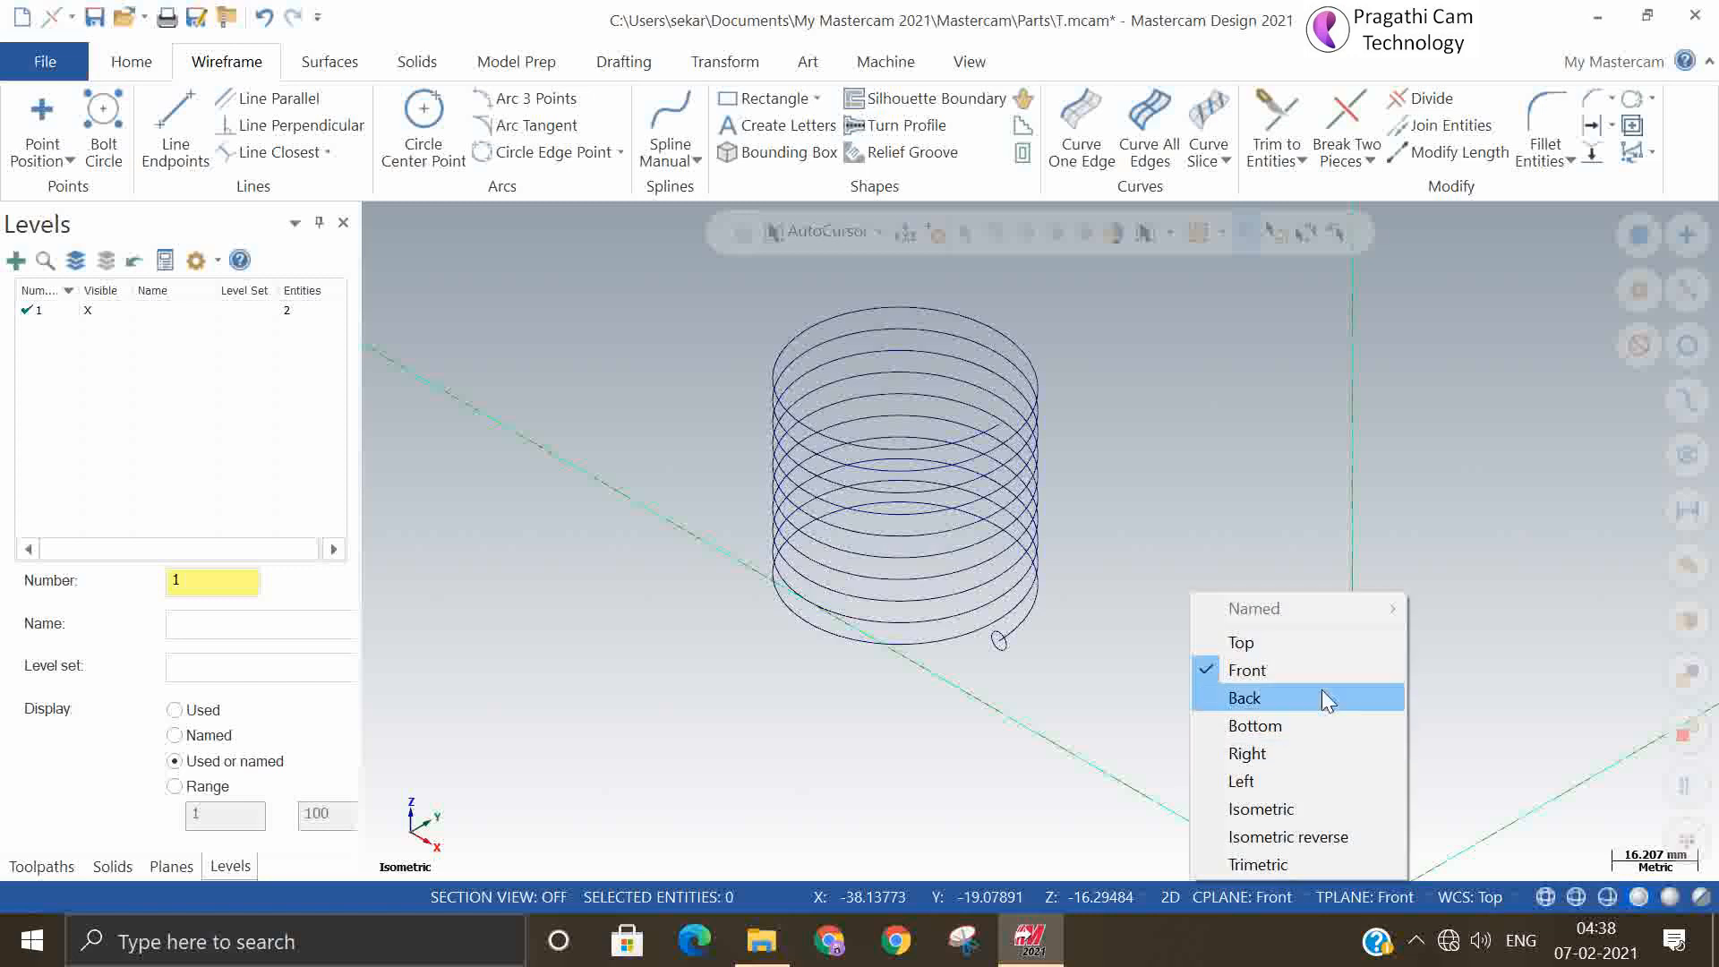
{"action": "left_click", "coordinate": [1314, 814]}
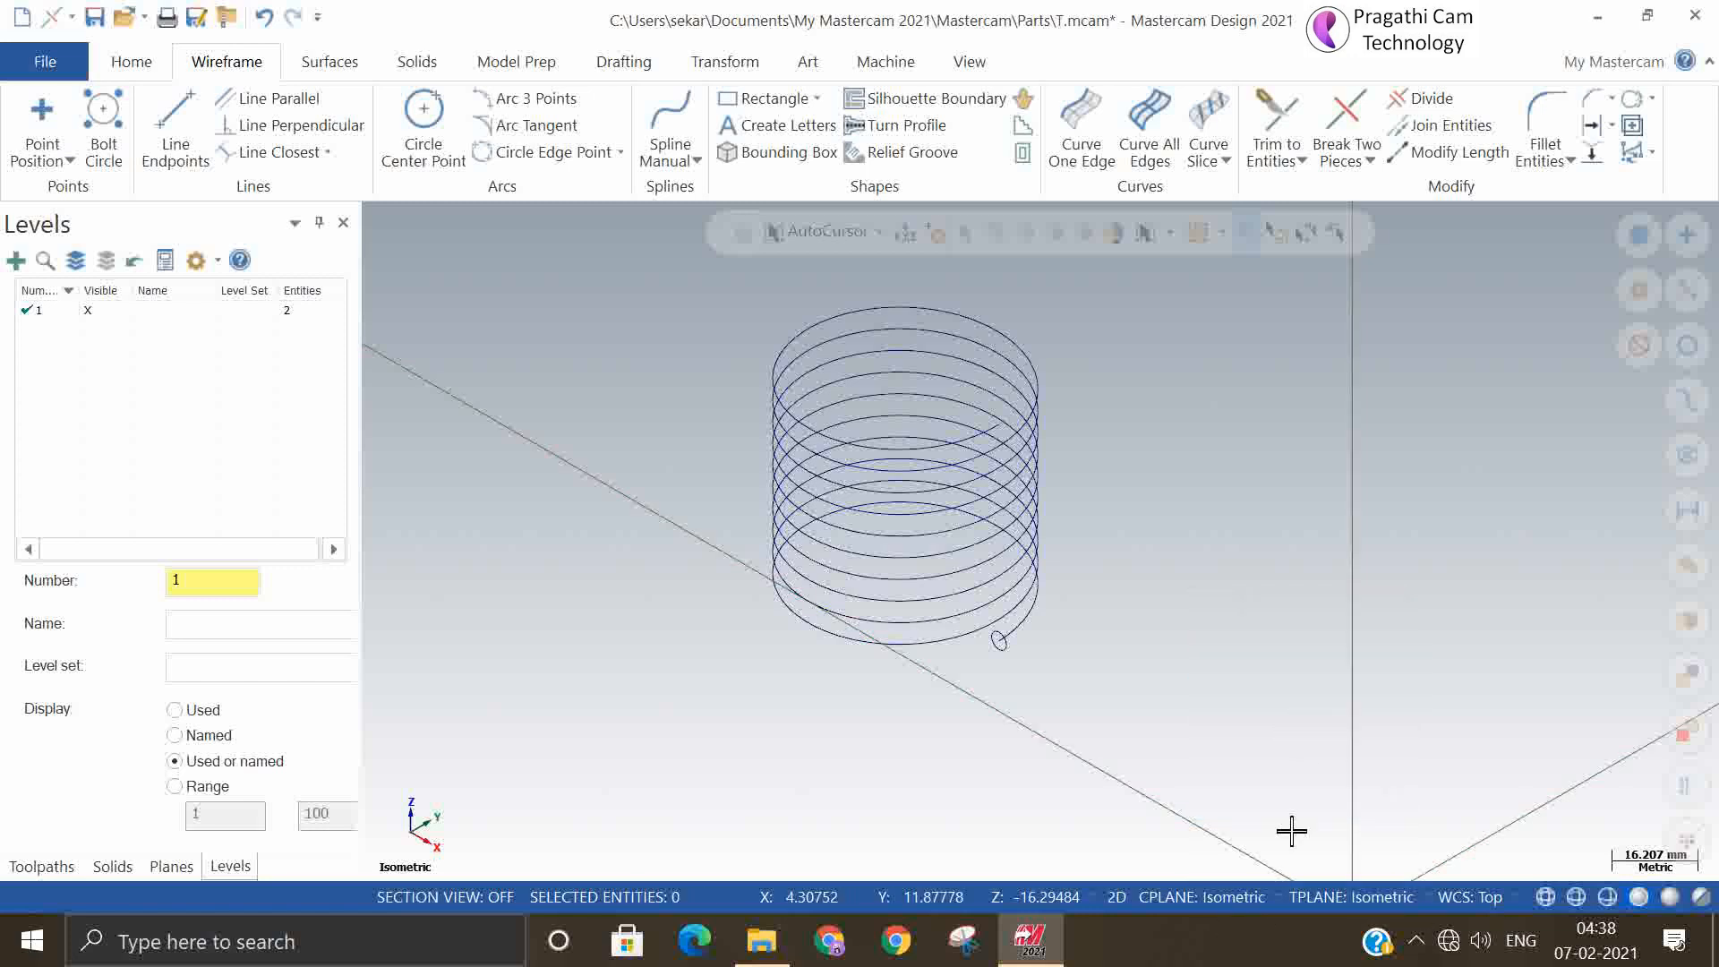
{"action": "scroll", "coordinate": [1021, 725], "scroll_direction": "up", "scroll_amount": 2}
{"action": "scroll", "coordinate": [1007, 633], "scroll_direction": "up", "scroll_amount": 4}
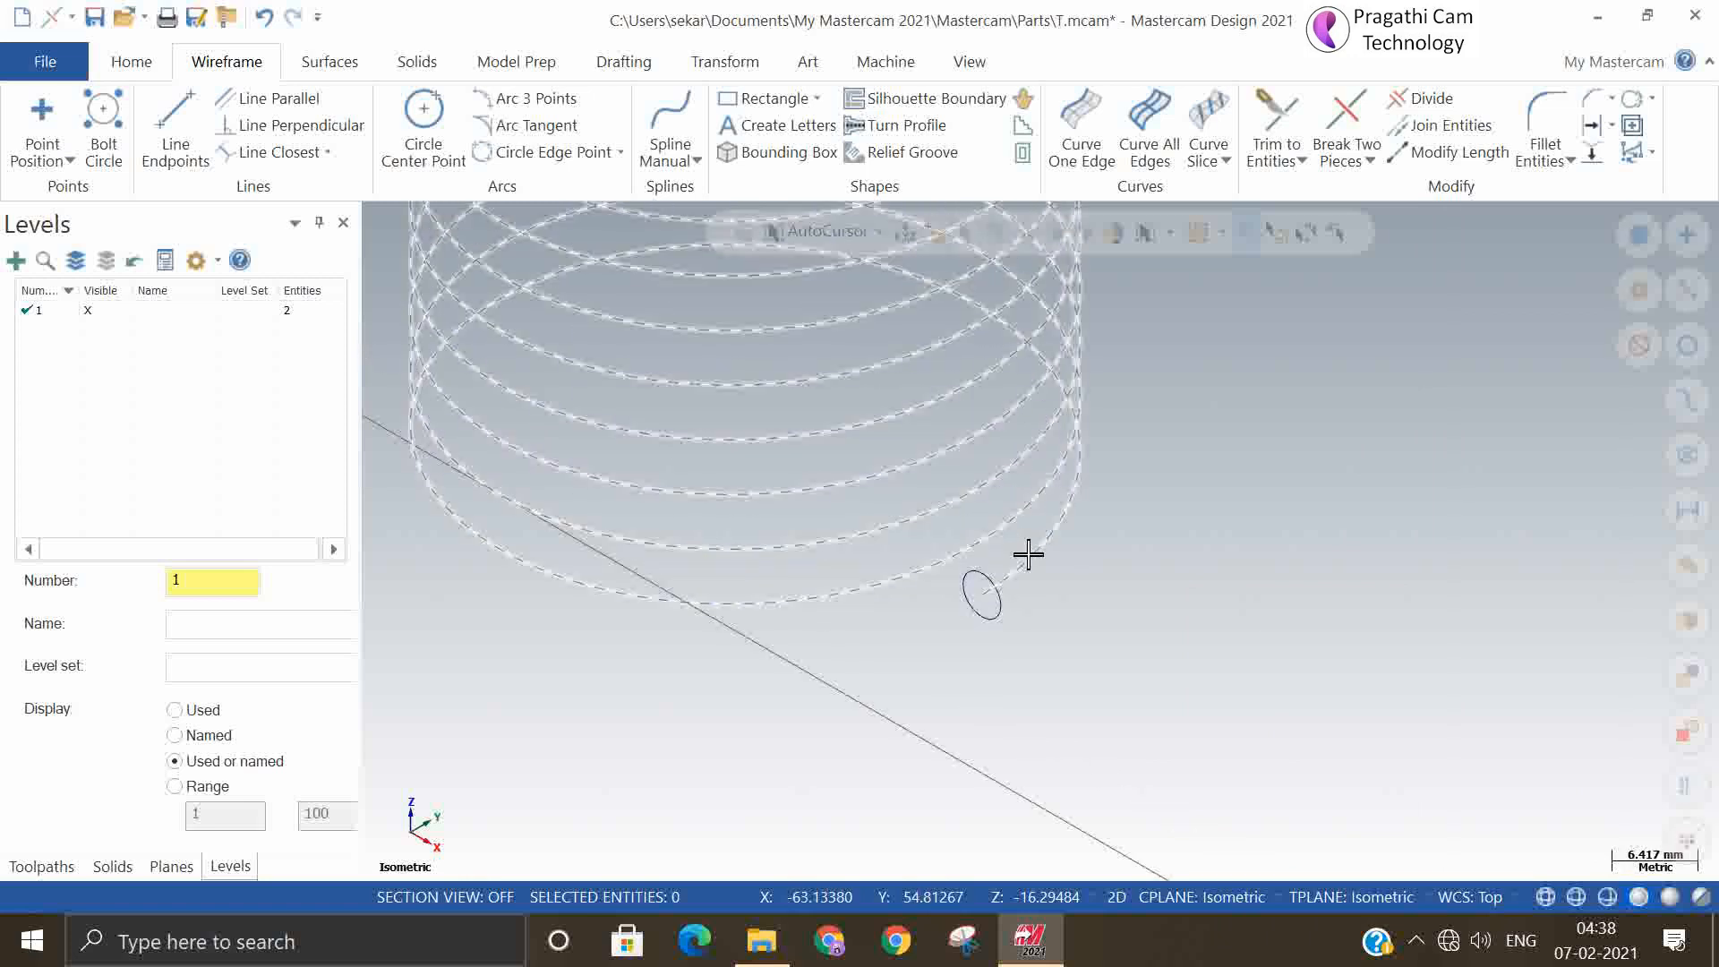
{"action": "scroll", "coordinate": [1155, 668], "scroll_direction": "down", "scroll_amount": 5}
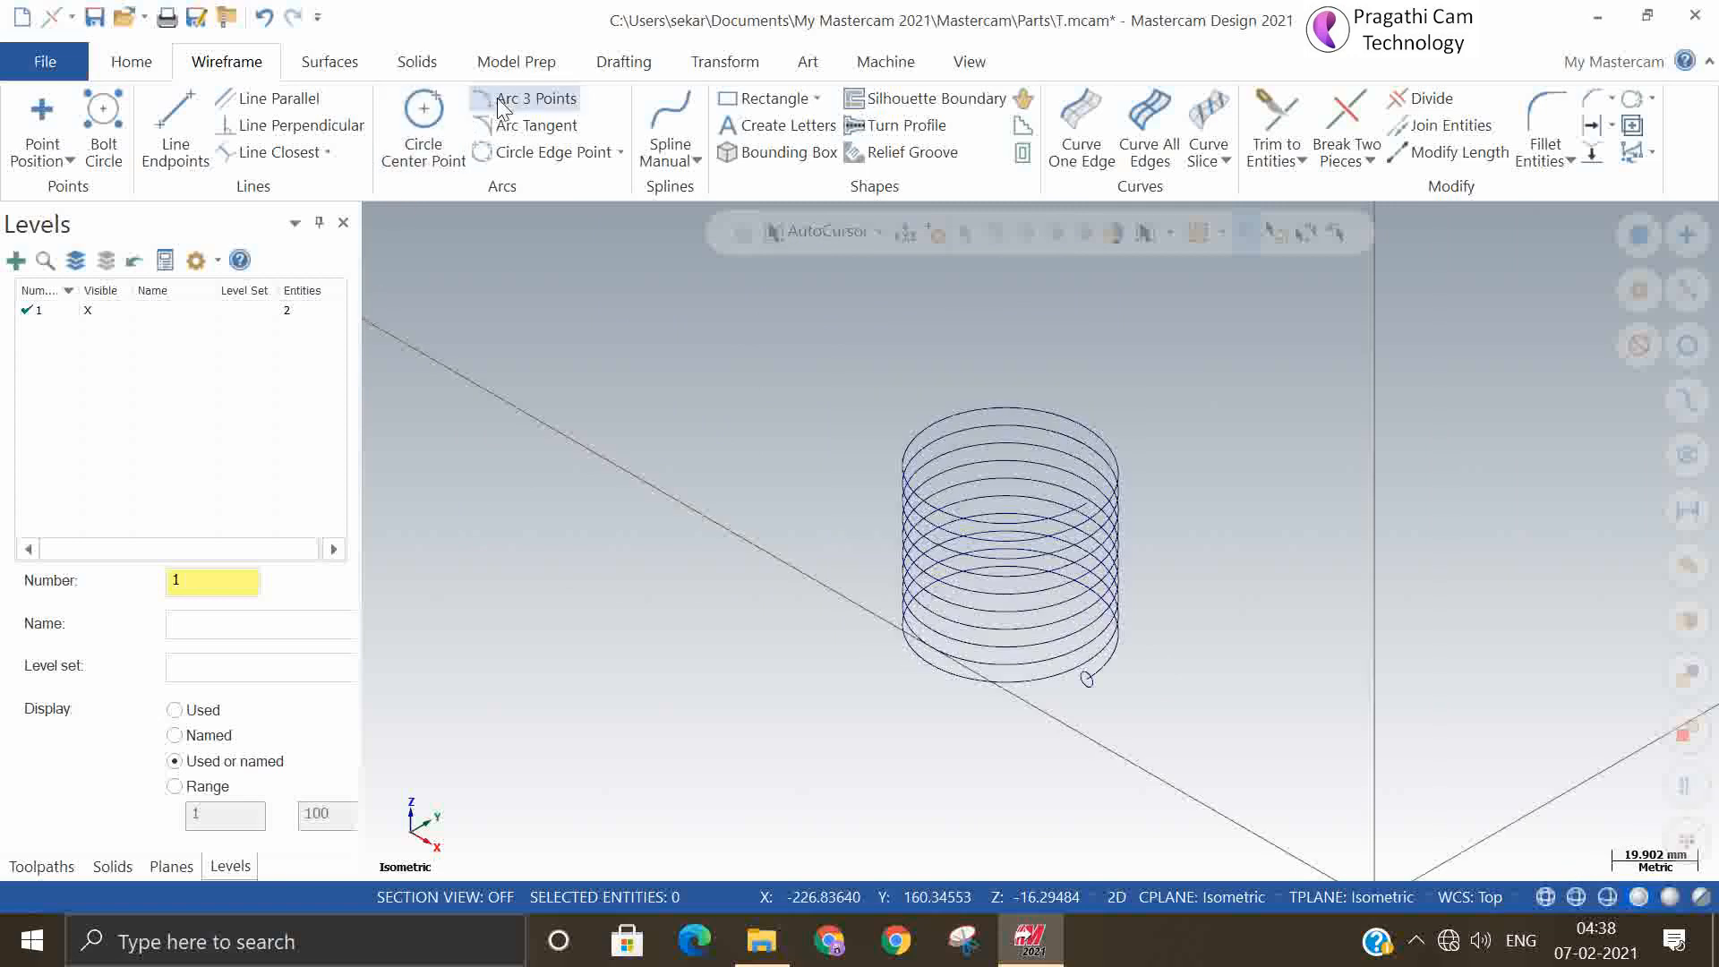
Create a solid Sweep body using the small circle as the profile chain and the helix as the along chain, with Normal alignment
{"action": "left_click", "coordinate": [417, 61]}
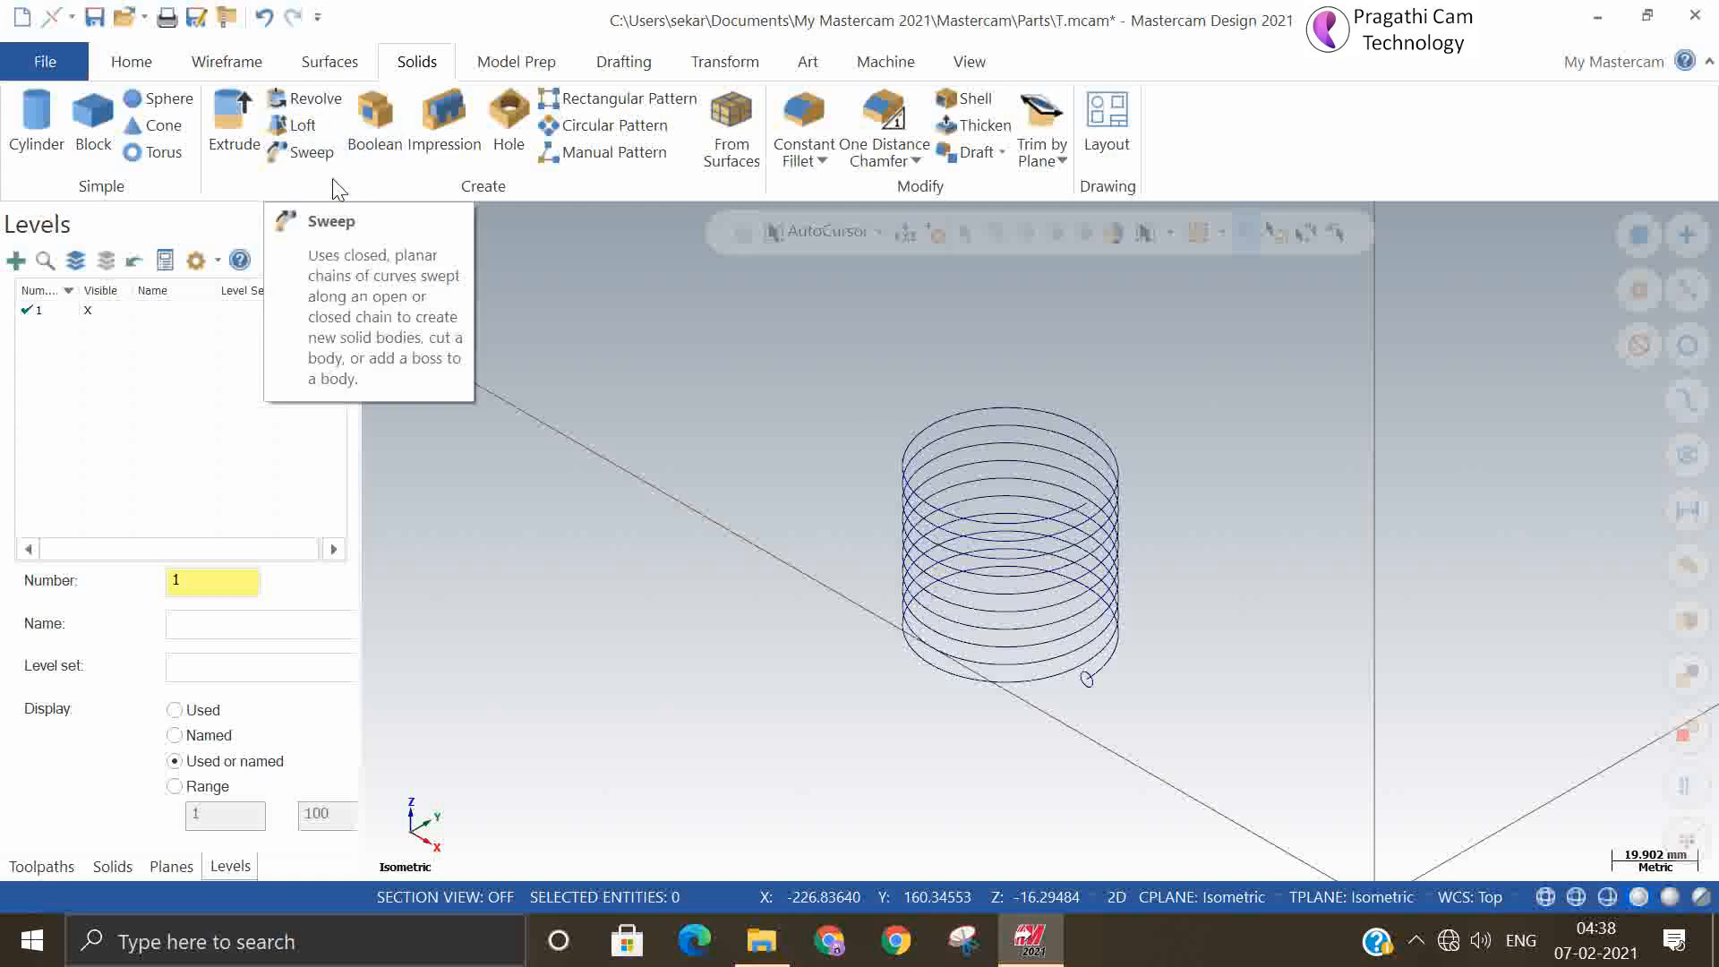
{"action": "left_click", "coordinate": [323, 154]}
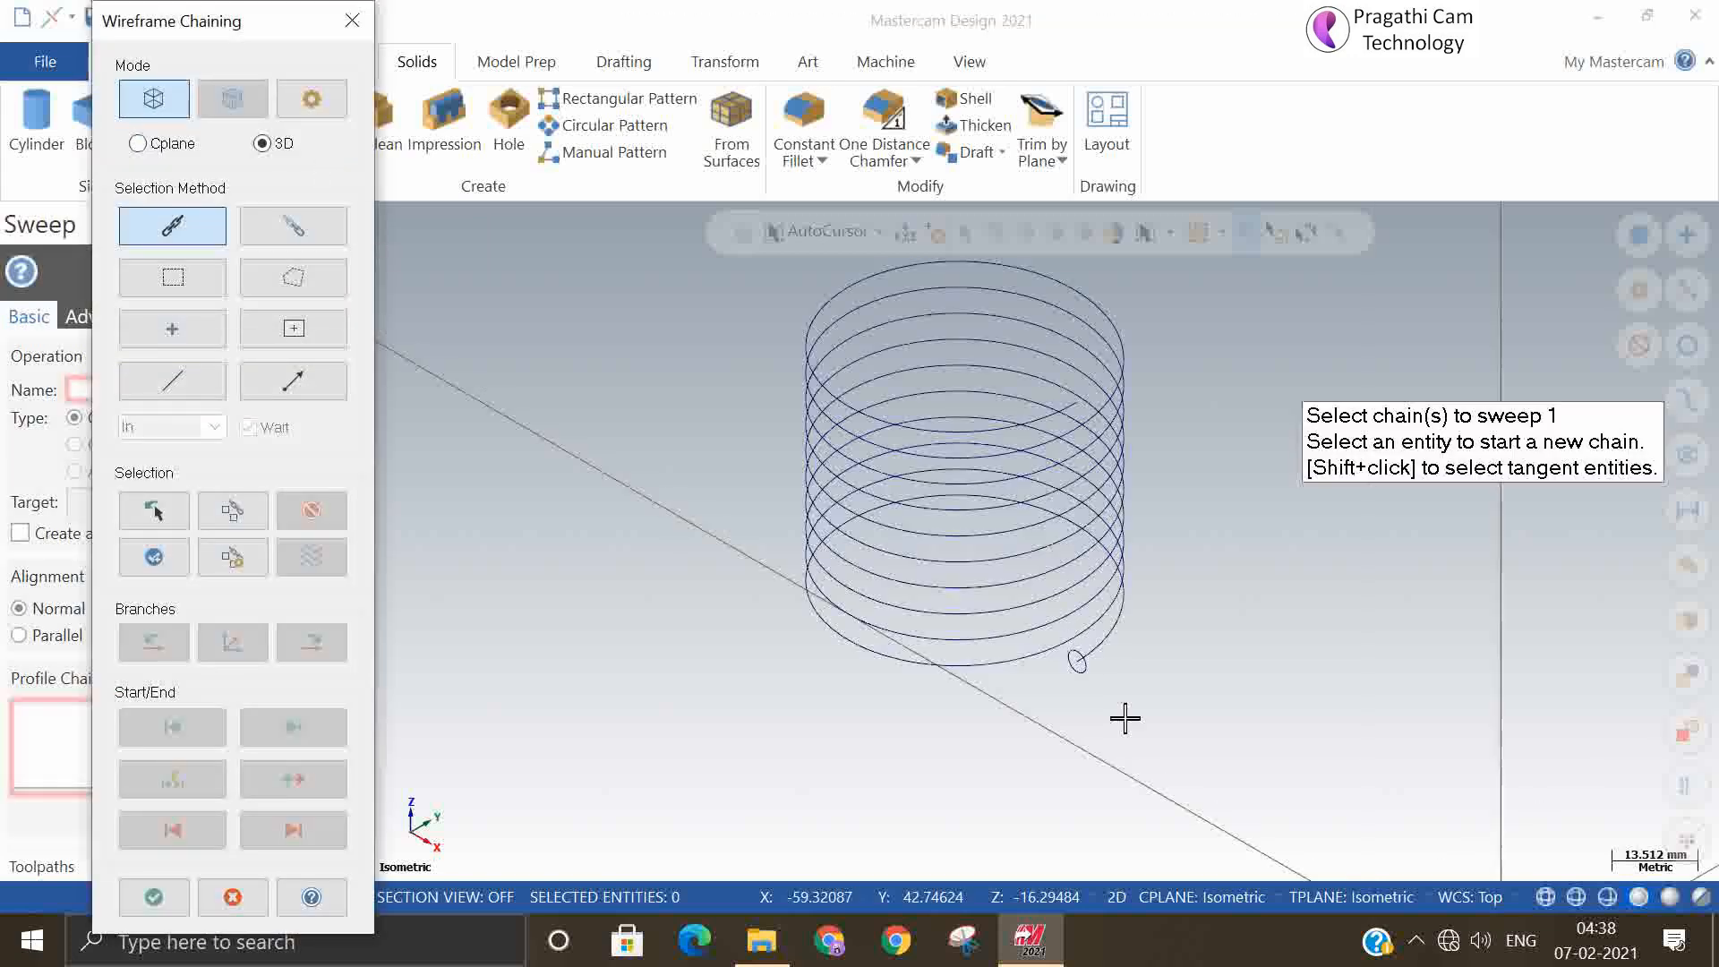
{"action": "scroll", "coordinate": [1119, 707], "scroll_direction": "up", "scroll_amount": 5}
{"action": "left_click", "coordinate": [1061, 640]}
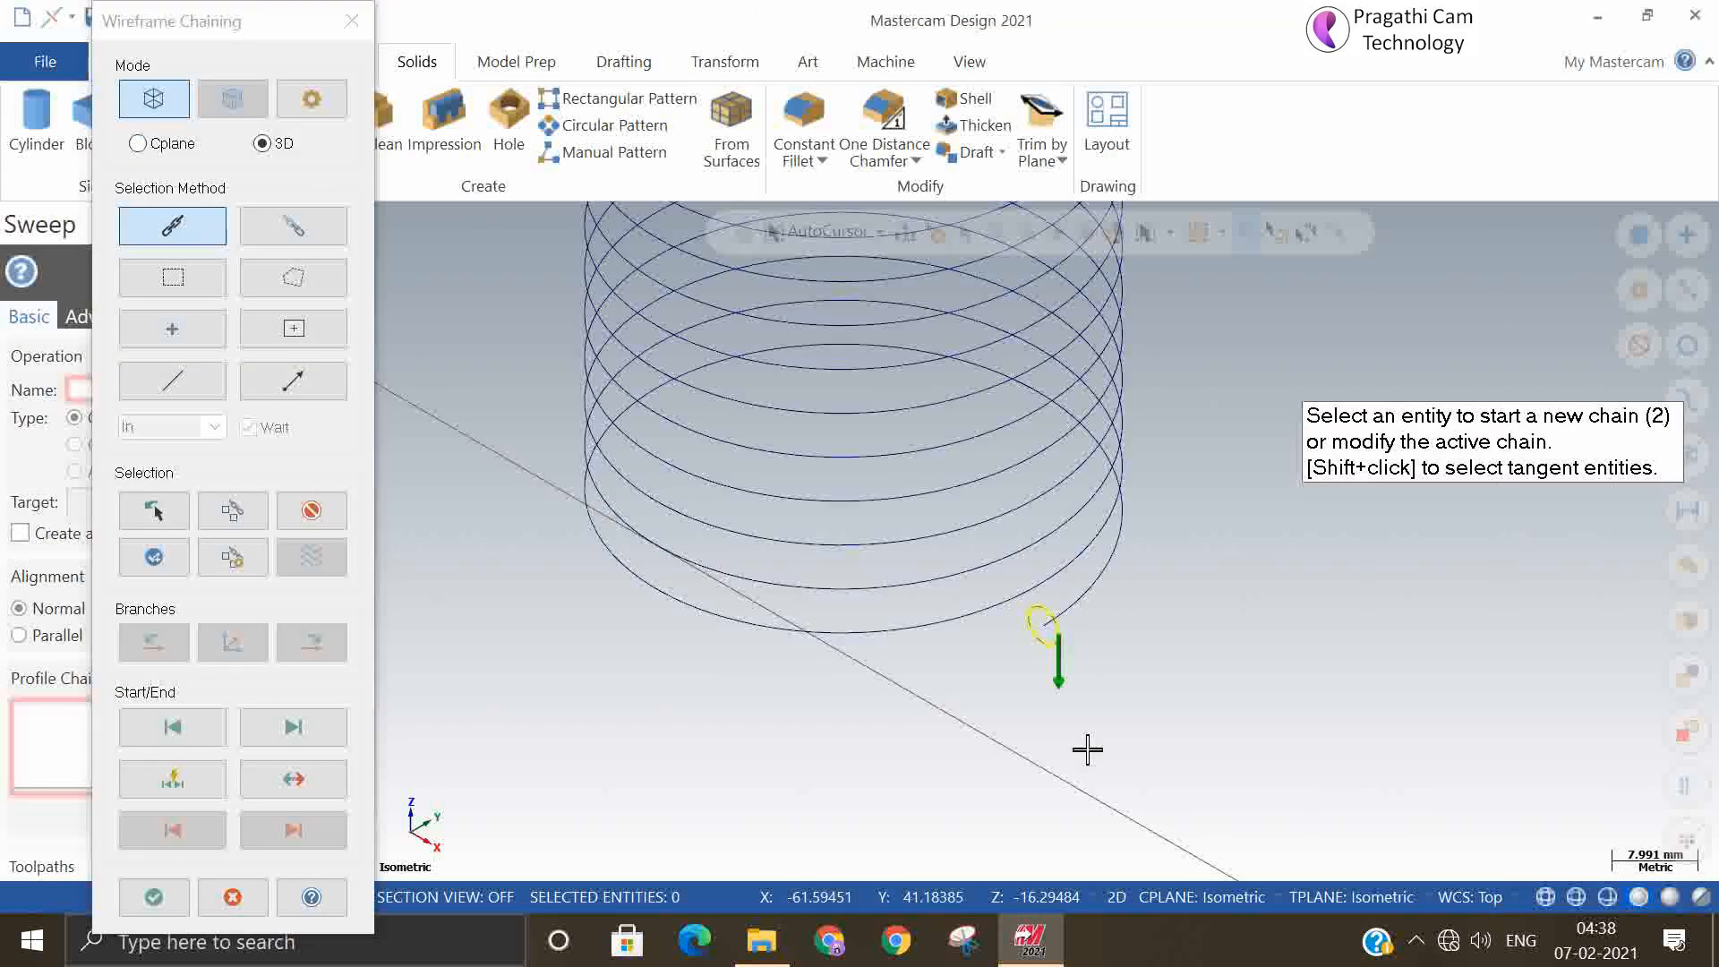
{"action": "left_click", "coordinate": [134, 898]}
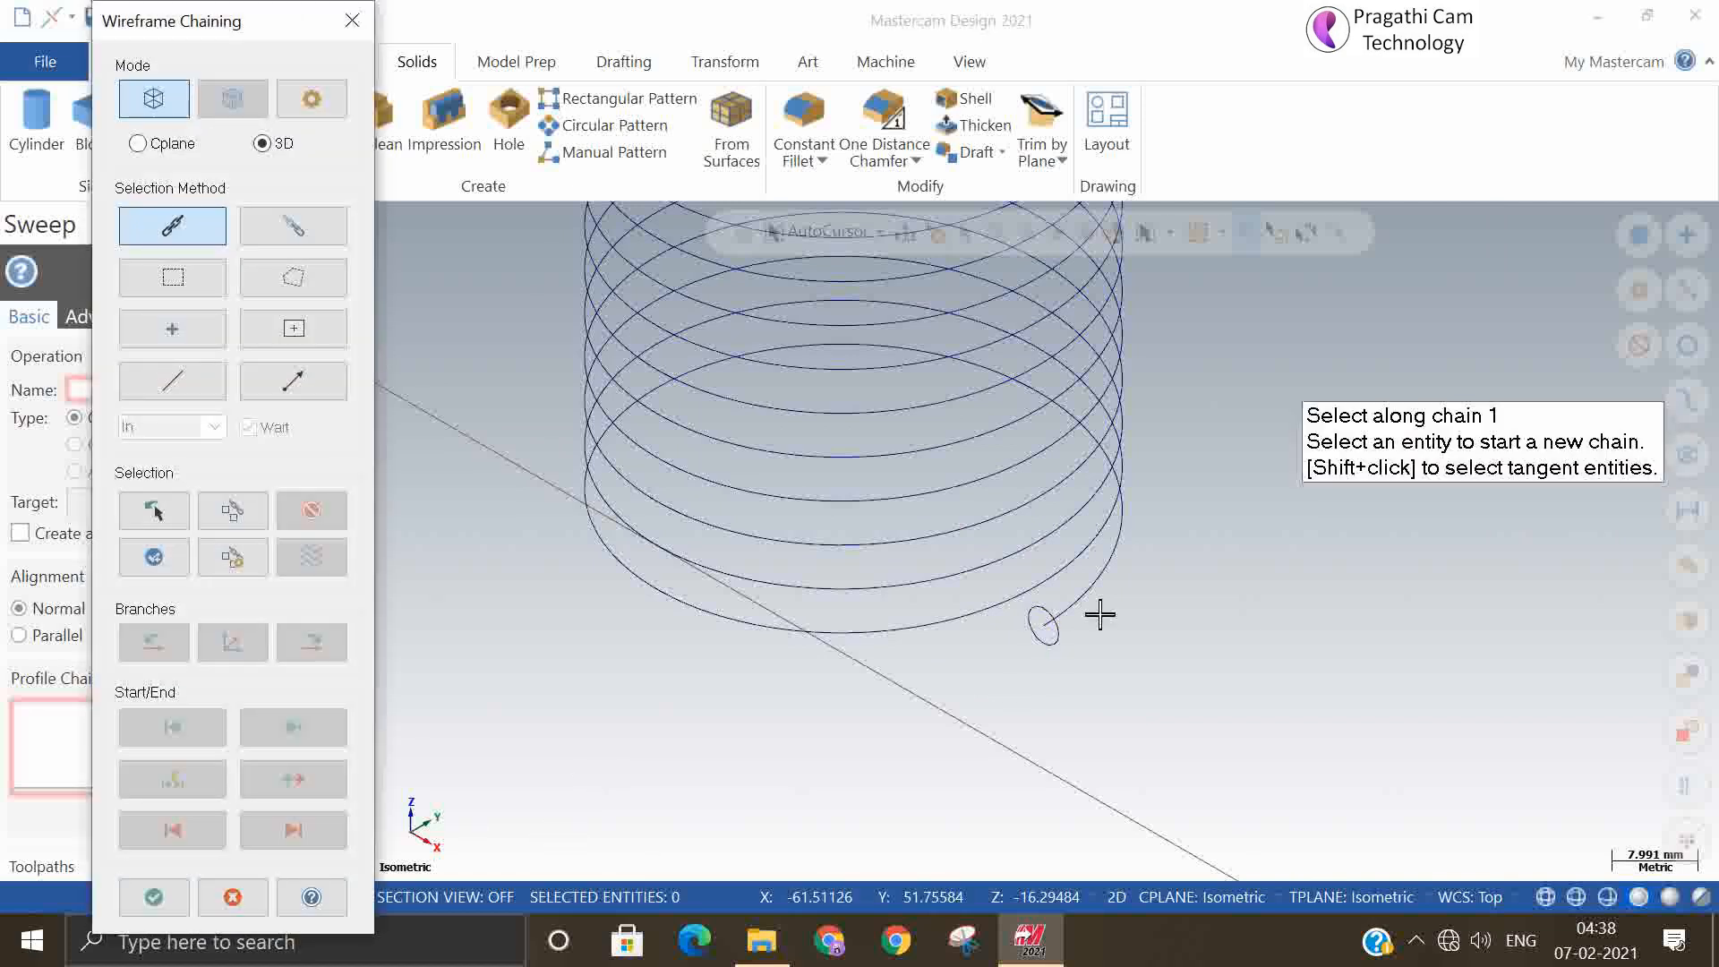
{"action": "left_click", "coordinate": [1079, 599]}
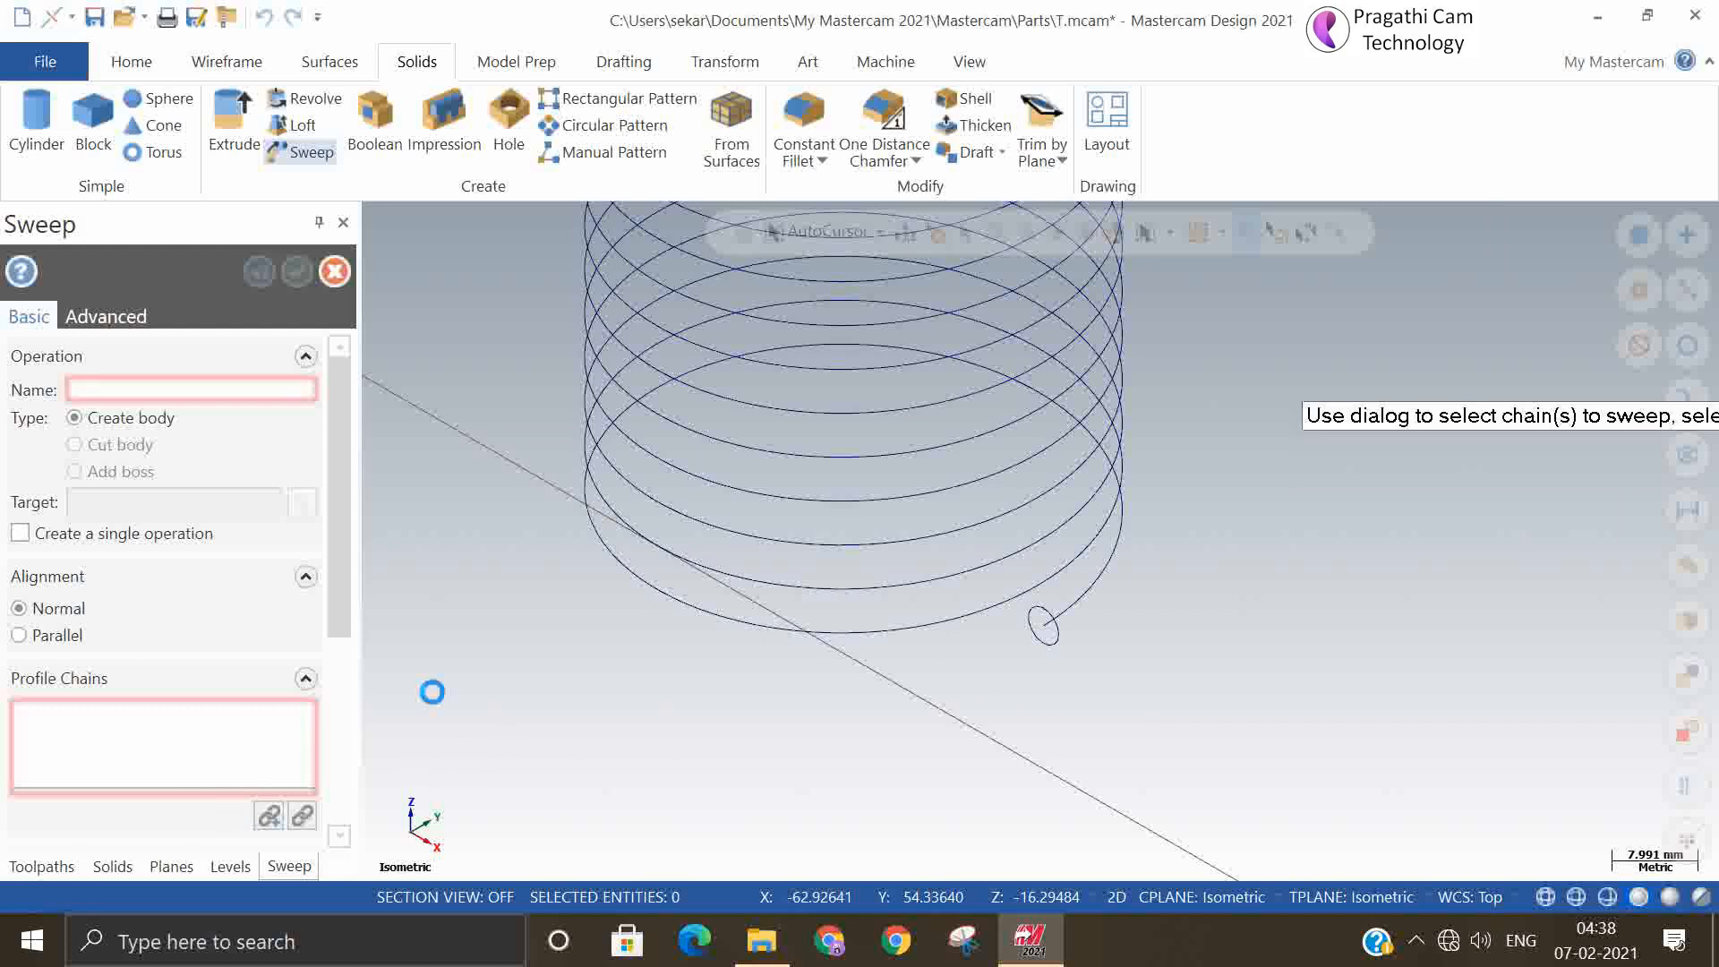
{"action": "scroll", "coordinate": [732, 722], "scroll_direction": "down", "scroll_amount": 2}
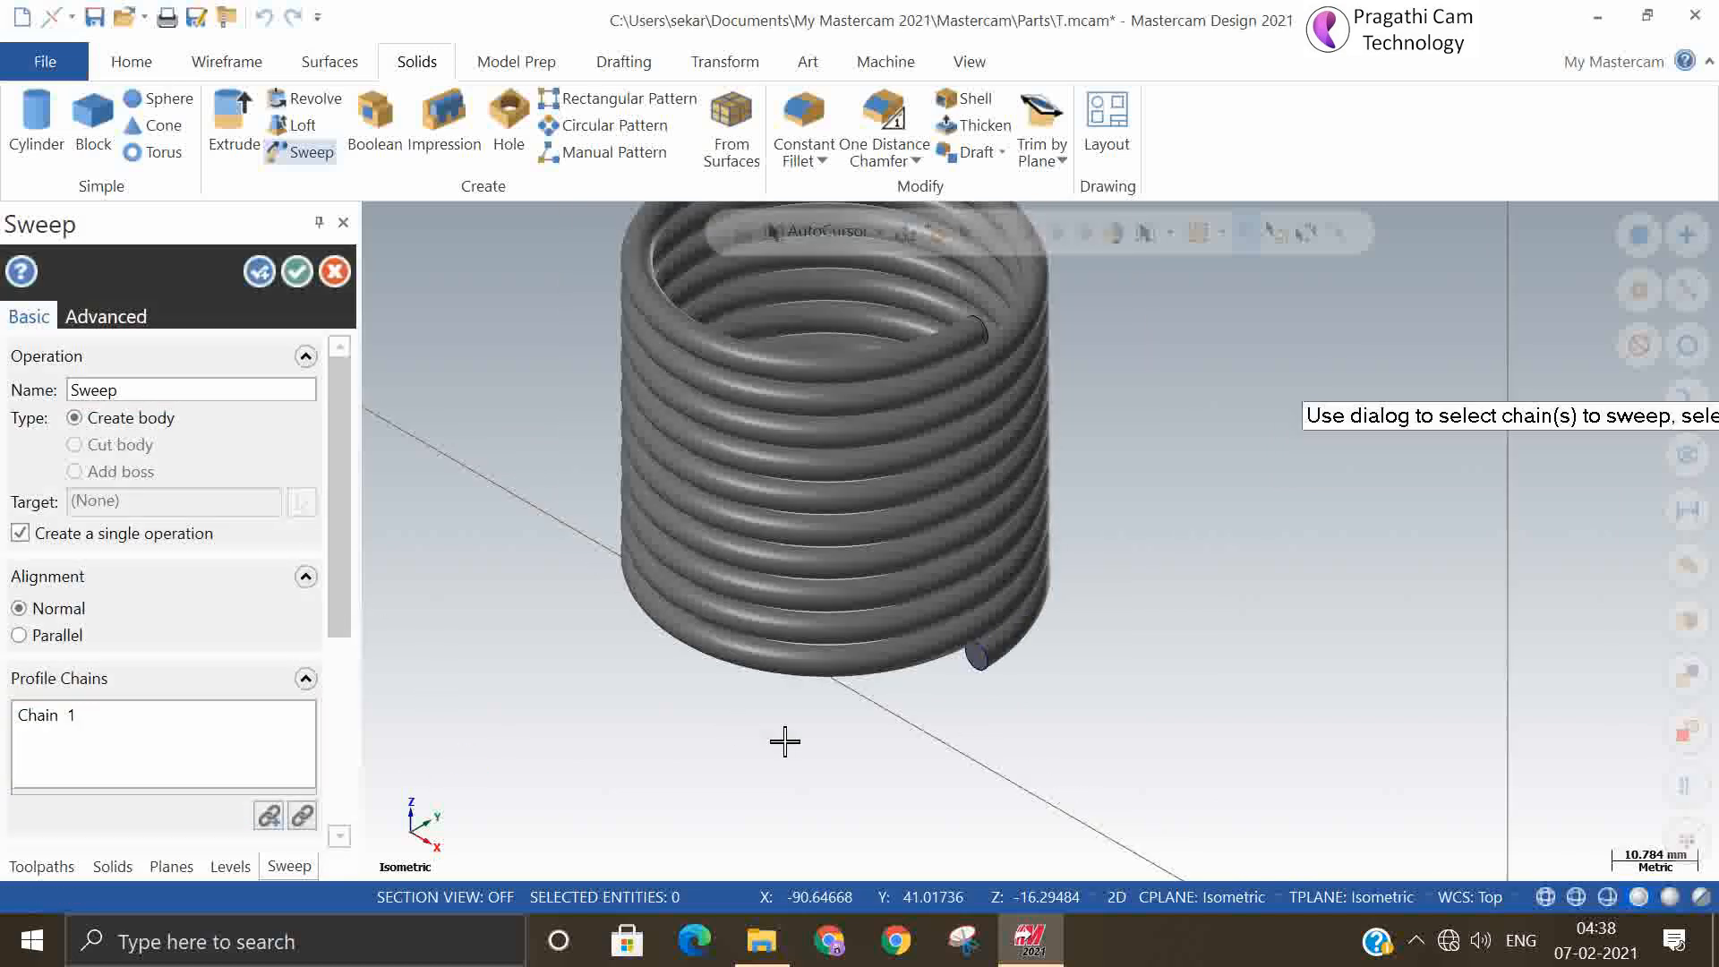
{"action": "middle_click_drag", "start_coordinate": [825, 749], "coordinate": [806, 699]}
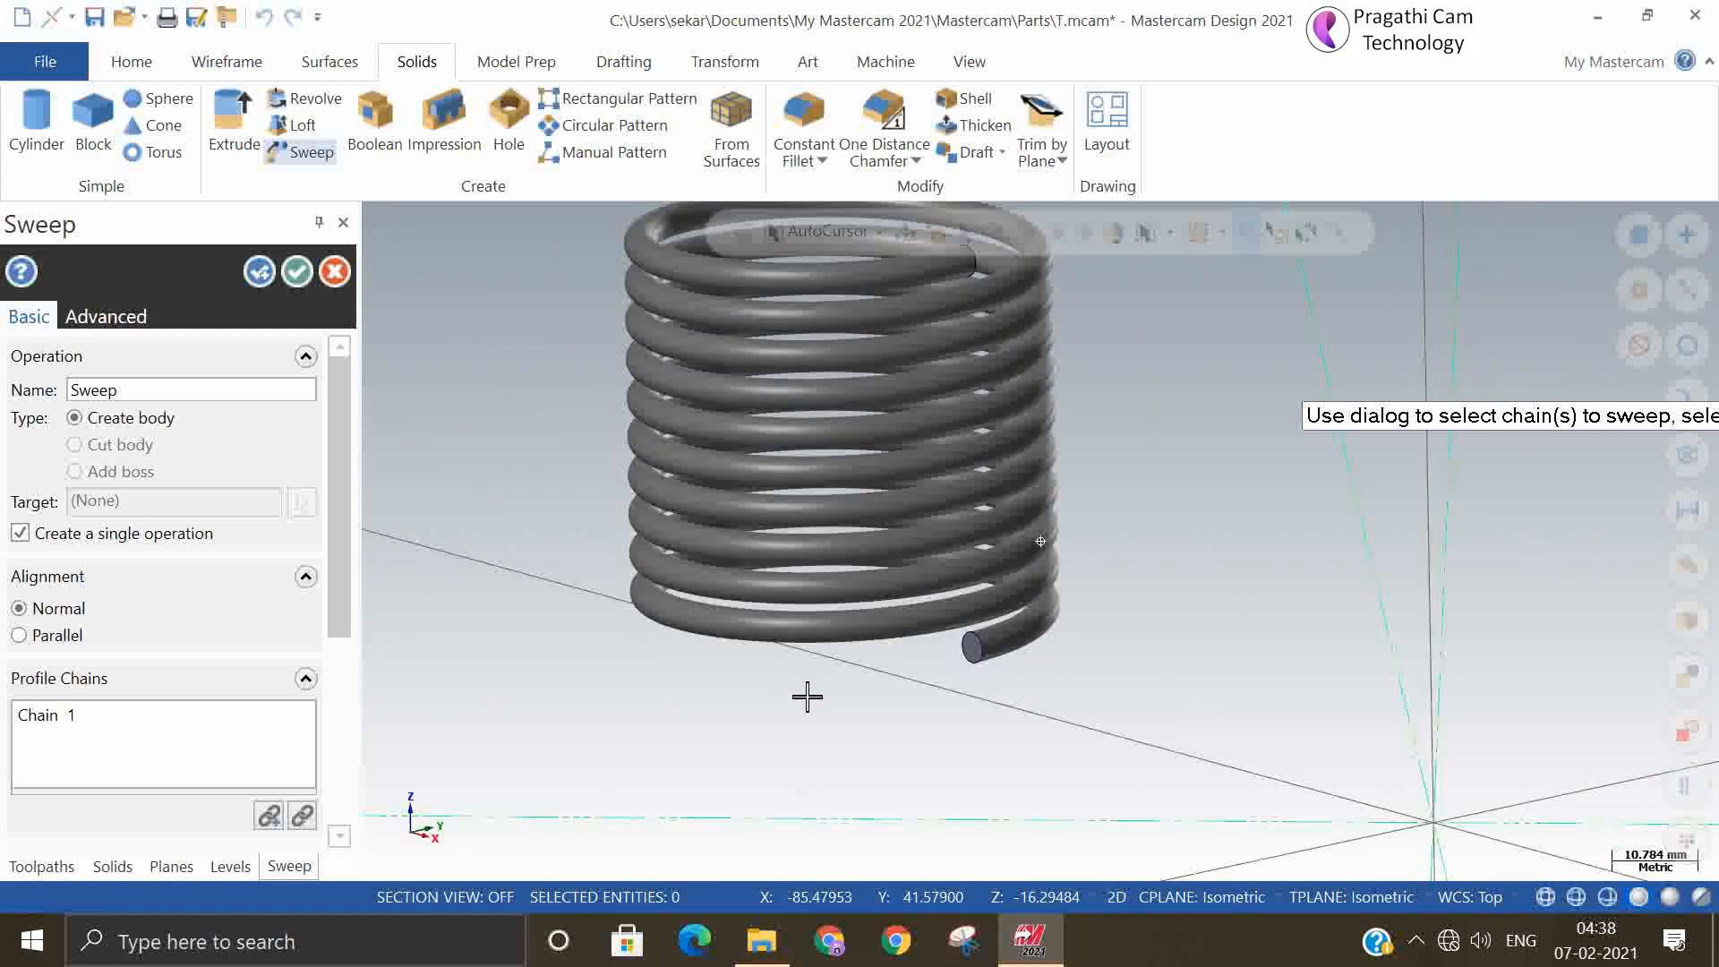
{"action": "left_click_drag", "start_coordinate": [340, 573], "coordinate": [363, 755]}
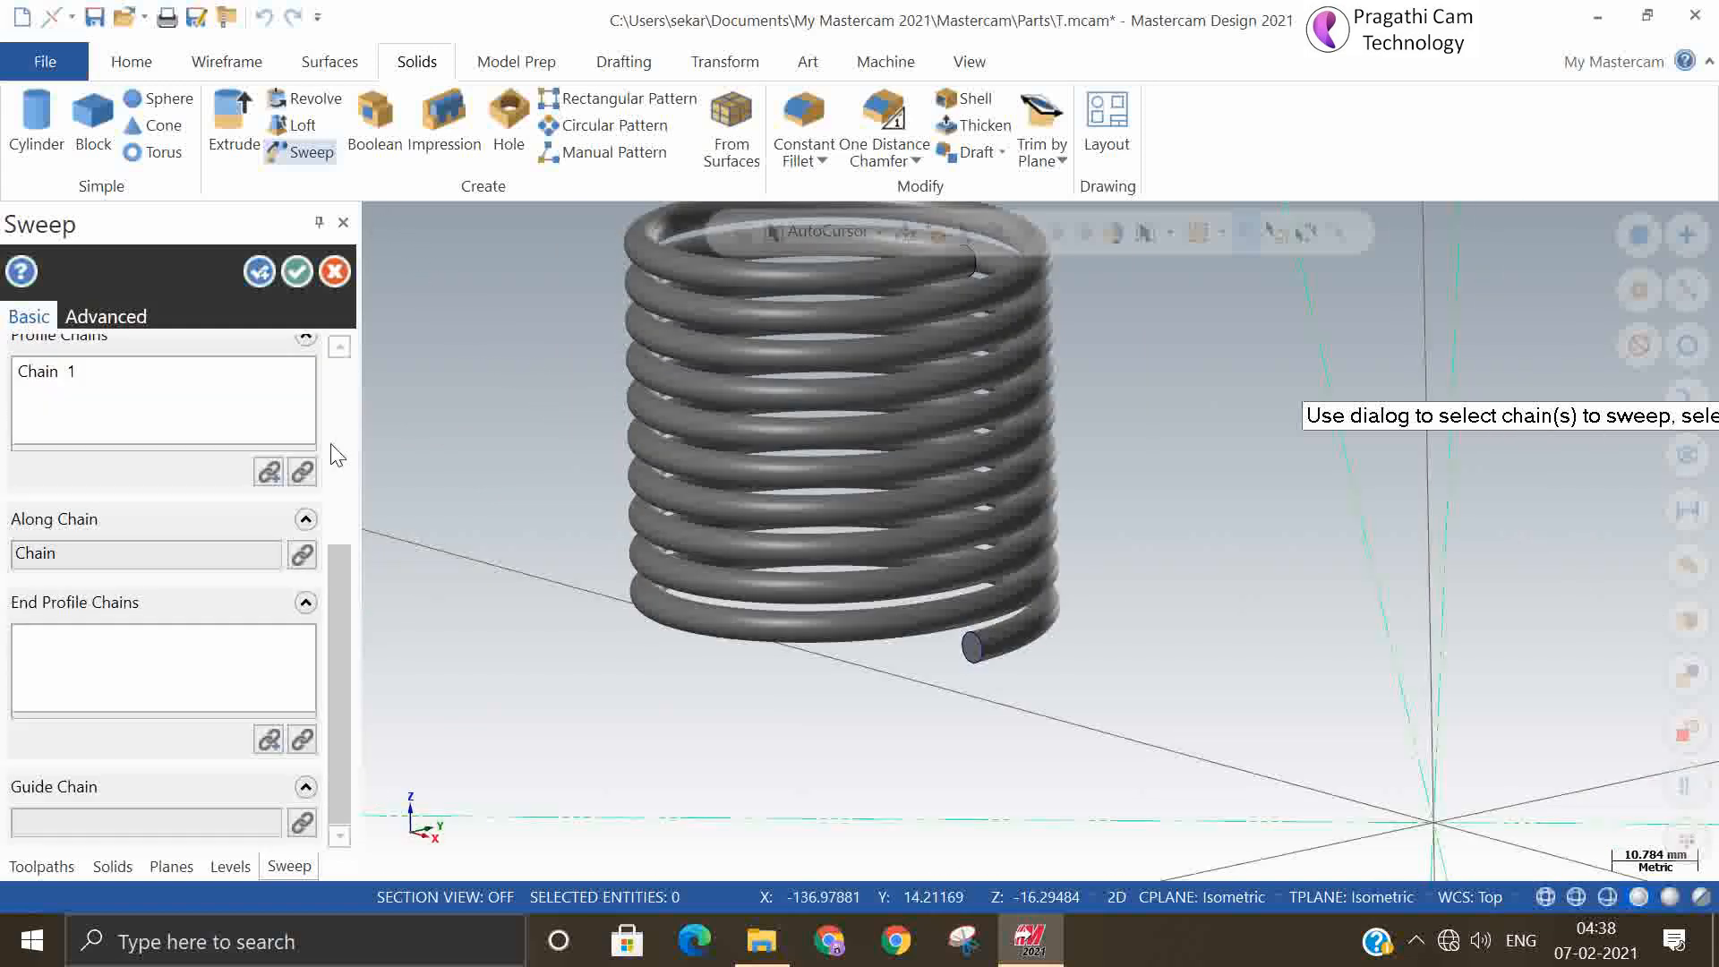
{"action": "left_click", "coordinate": [297, 271]}
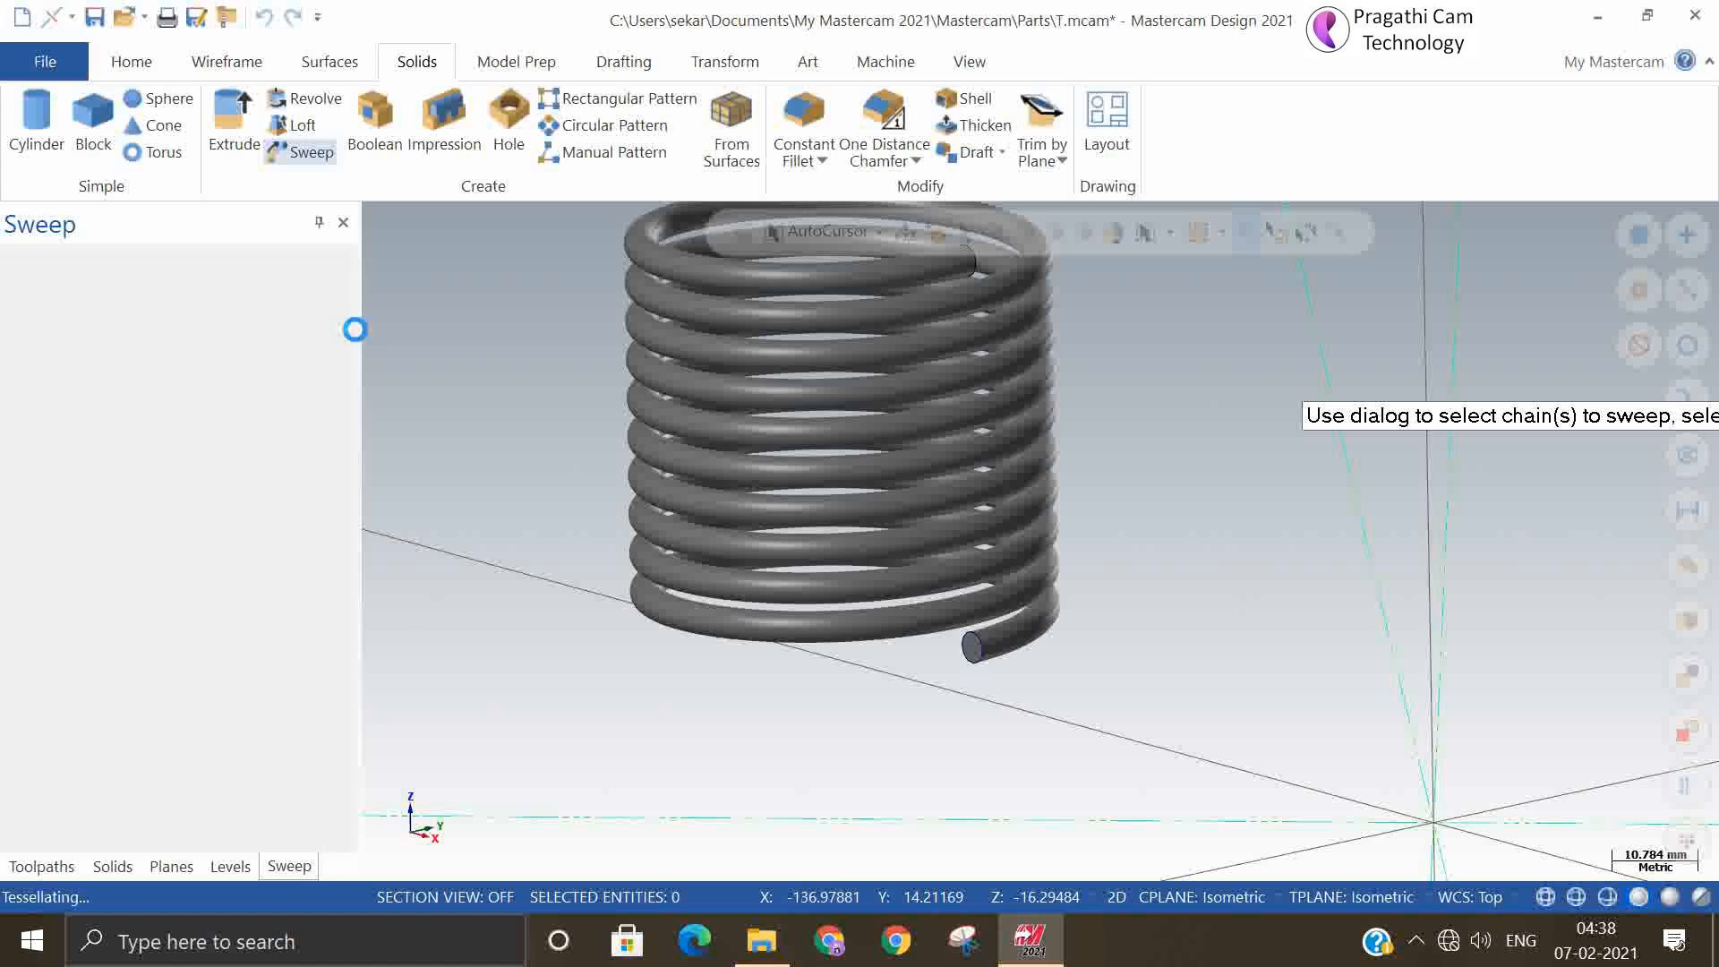
Delete the swept coil solid, the helix and the small circle at its lower end
{"action": "middle_click_drag", "start_coordinate": [867, 706], "coordinate": [1205, 679]}
{"action": "middle_click_drag", "start_coordinate": [1163, 626], "coordinate": [879, 583]}
{"action": "left_click", "coordinate": [882, 586]}
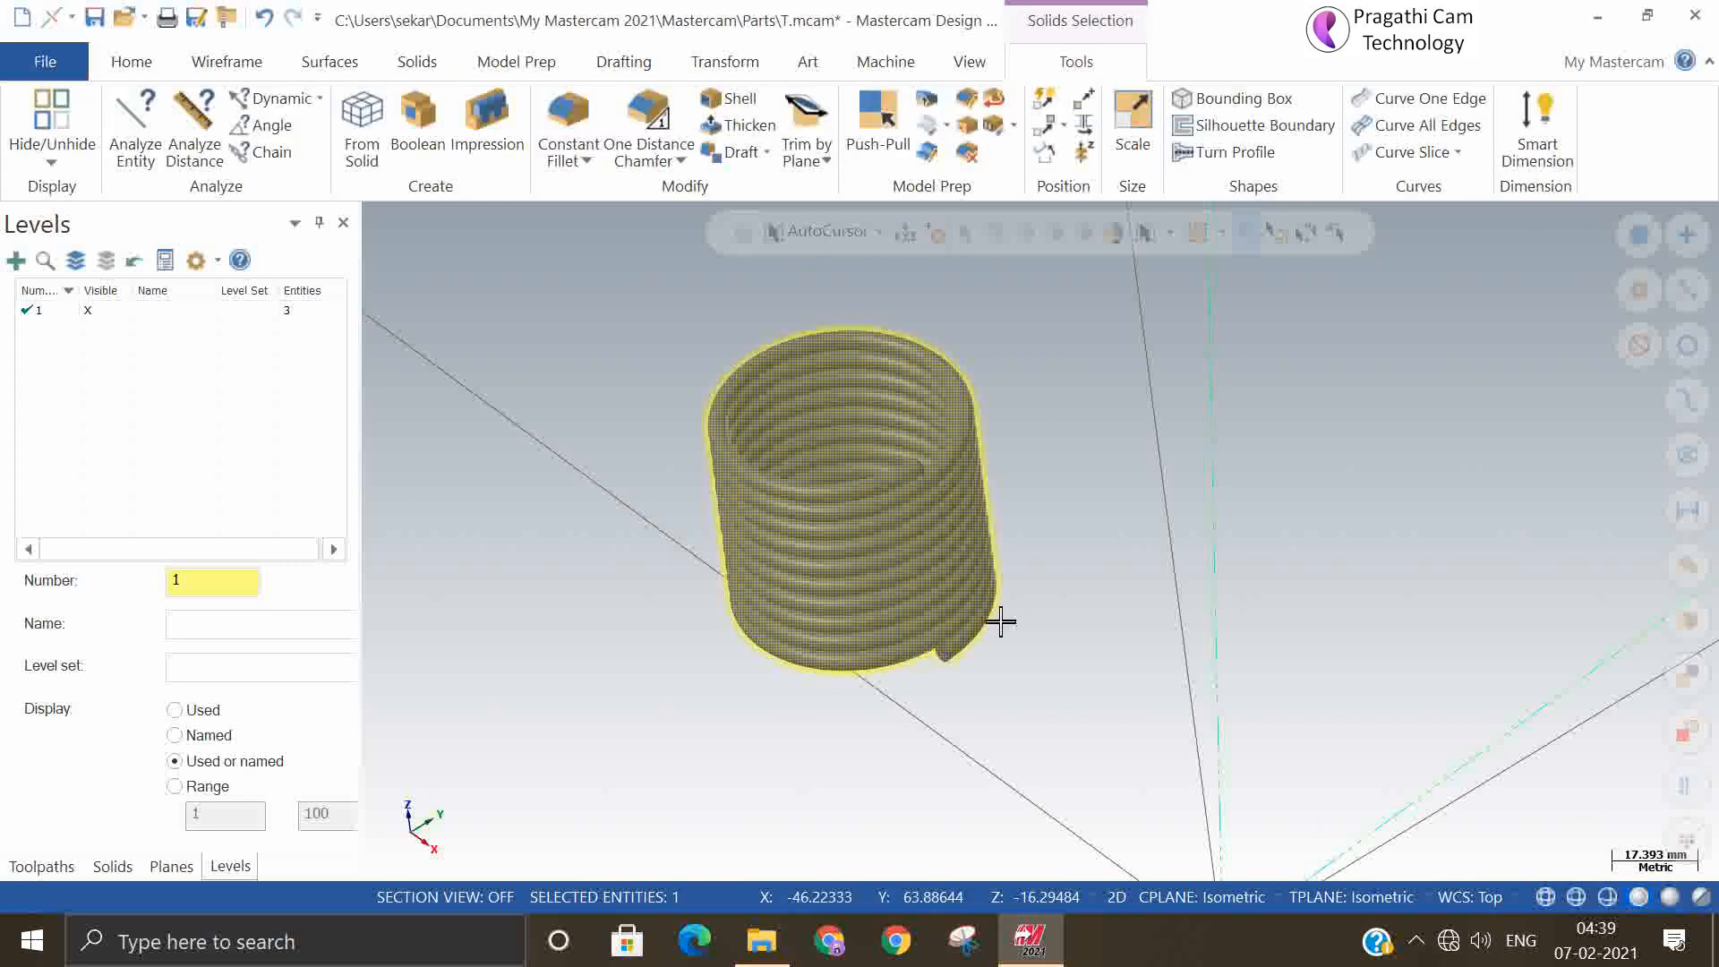
{"action": "key", "text": "Delete"}
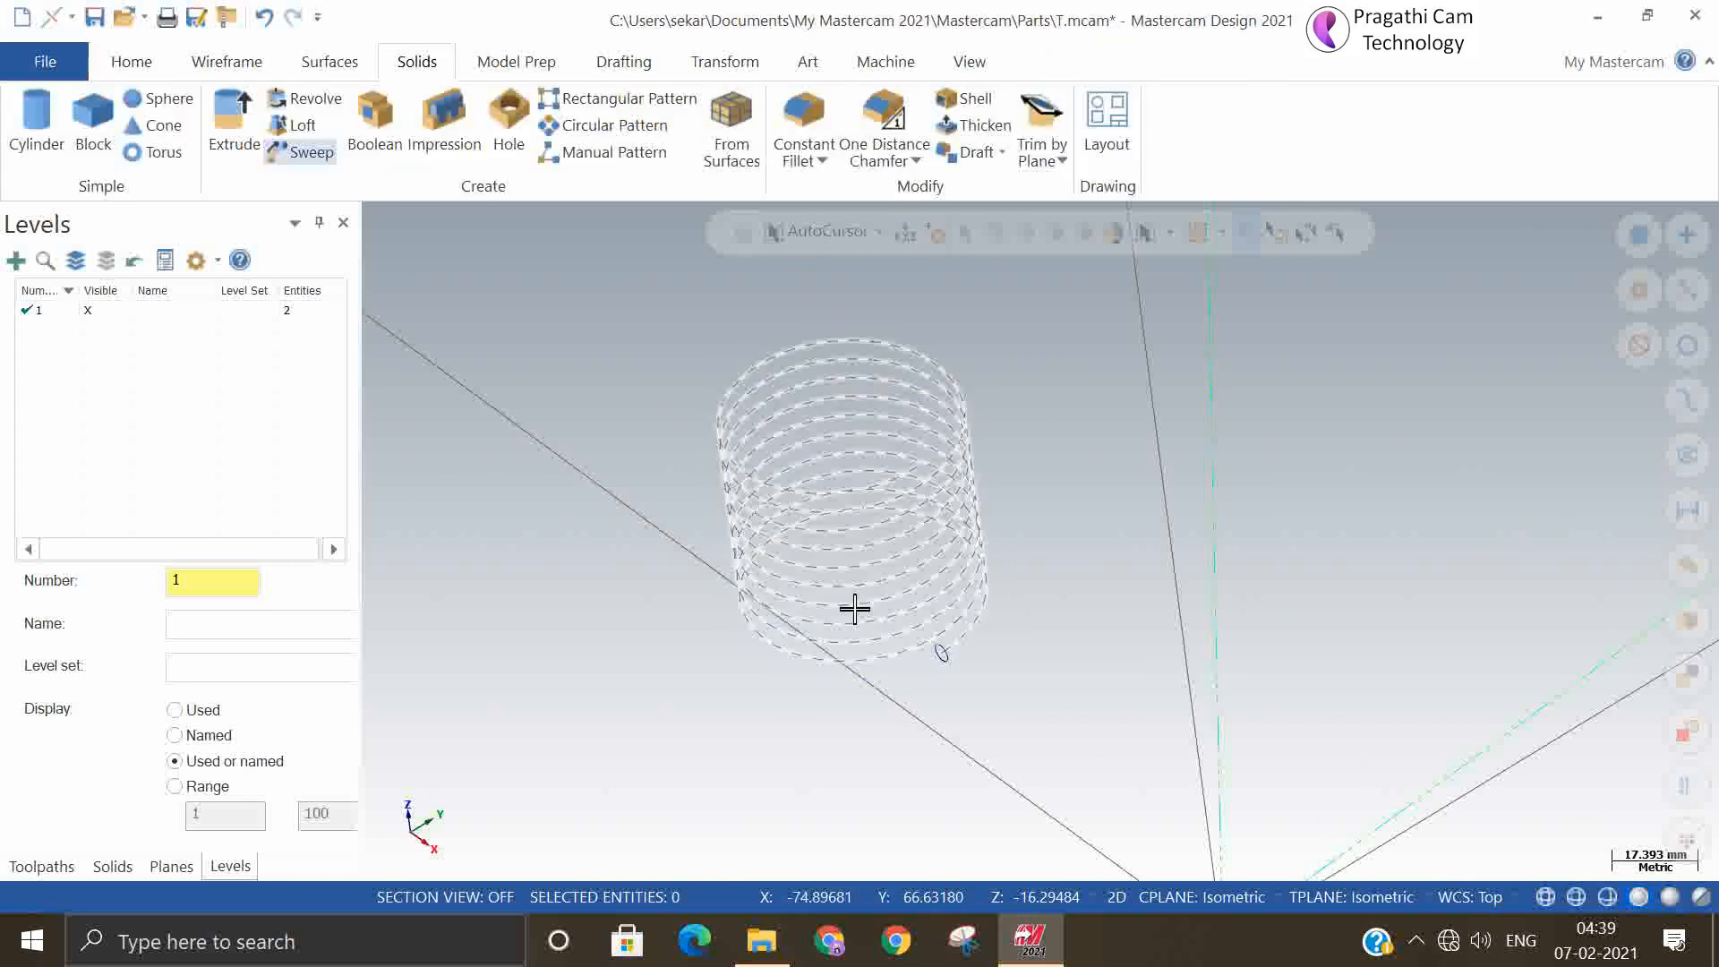
{"action": "left_click", "coordinate": [842, 608]}
{"action": "key", "text": "Delete"}
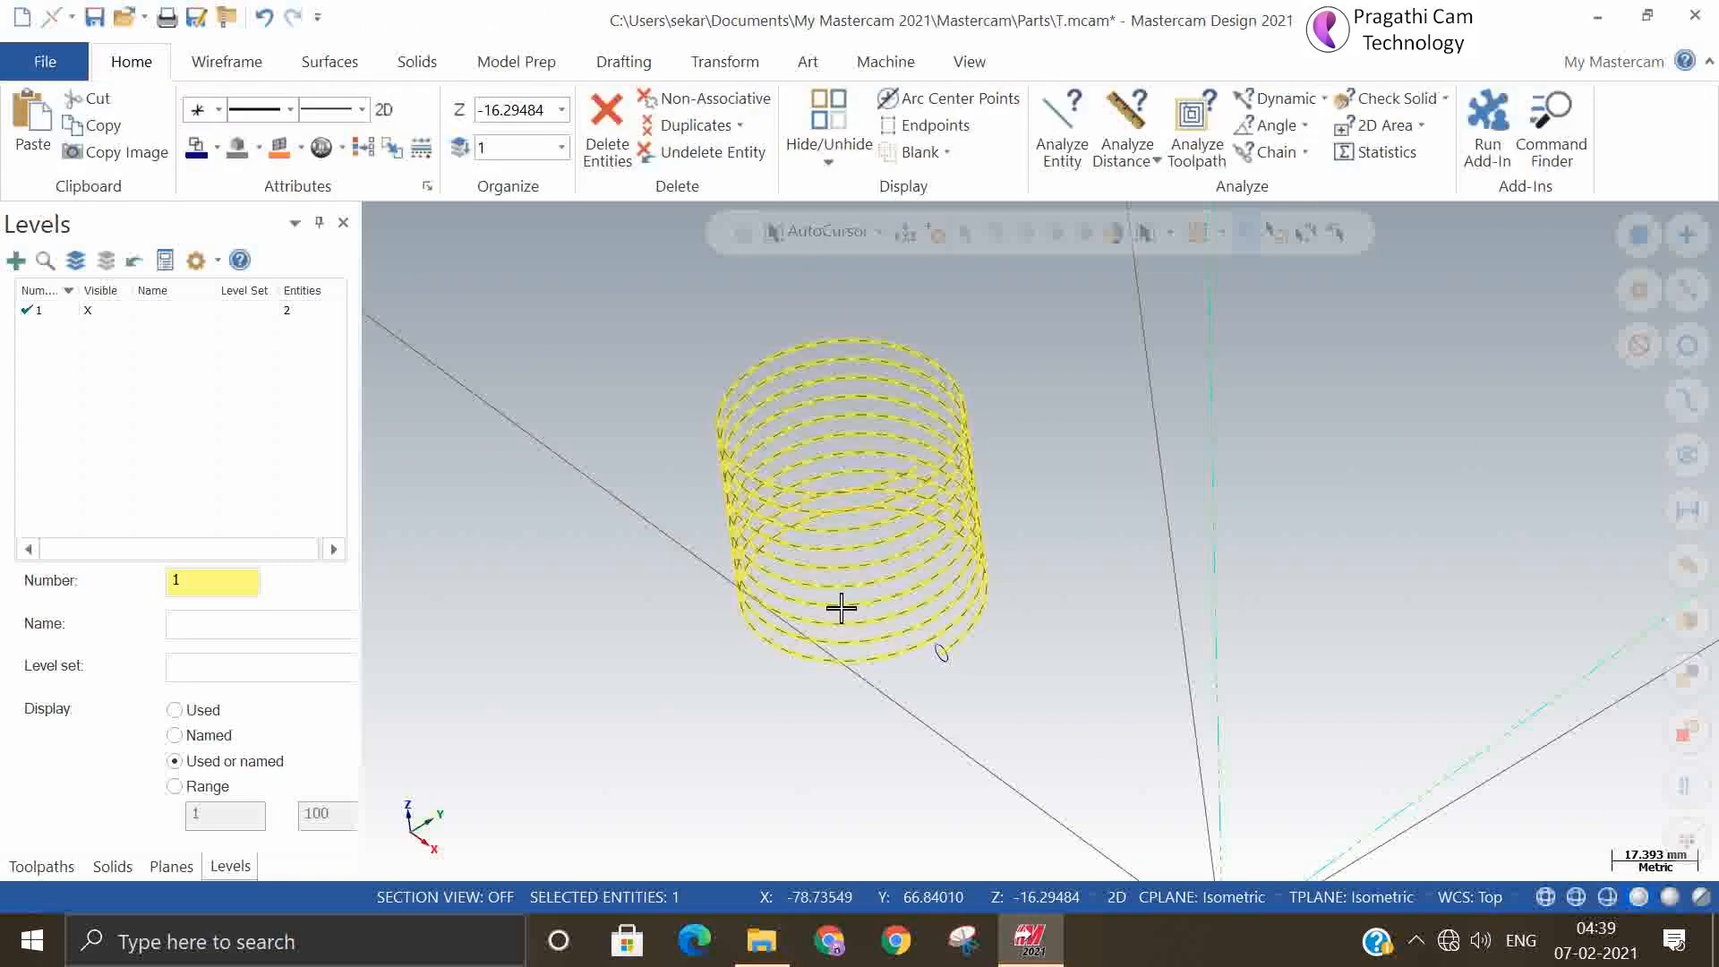
{"action": "left_click", "coordinate": [942, 651]}
{"action": "key", "text": "Delete"}
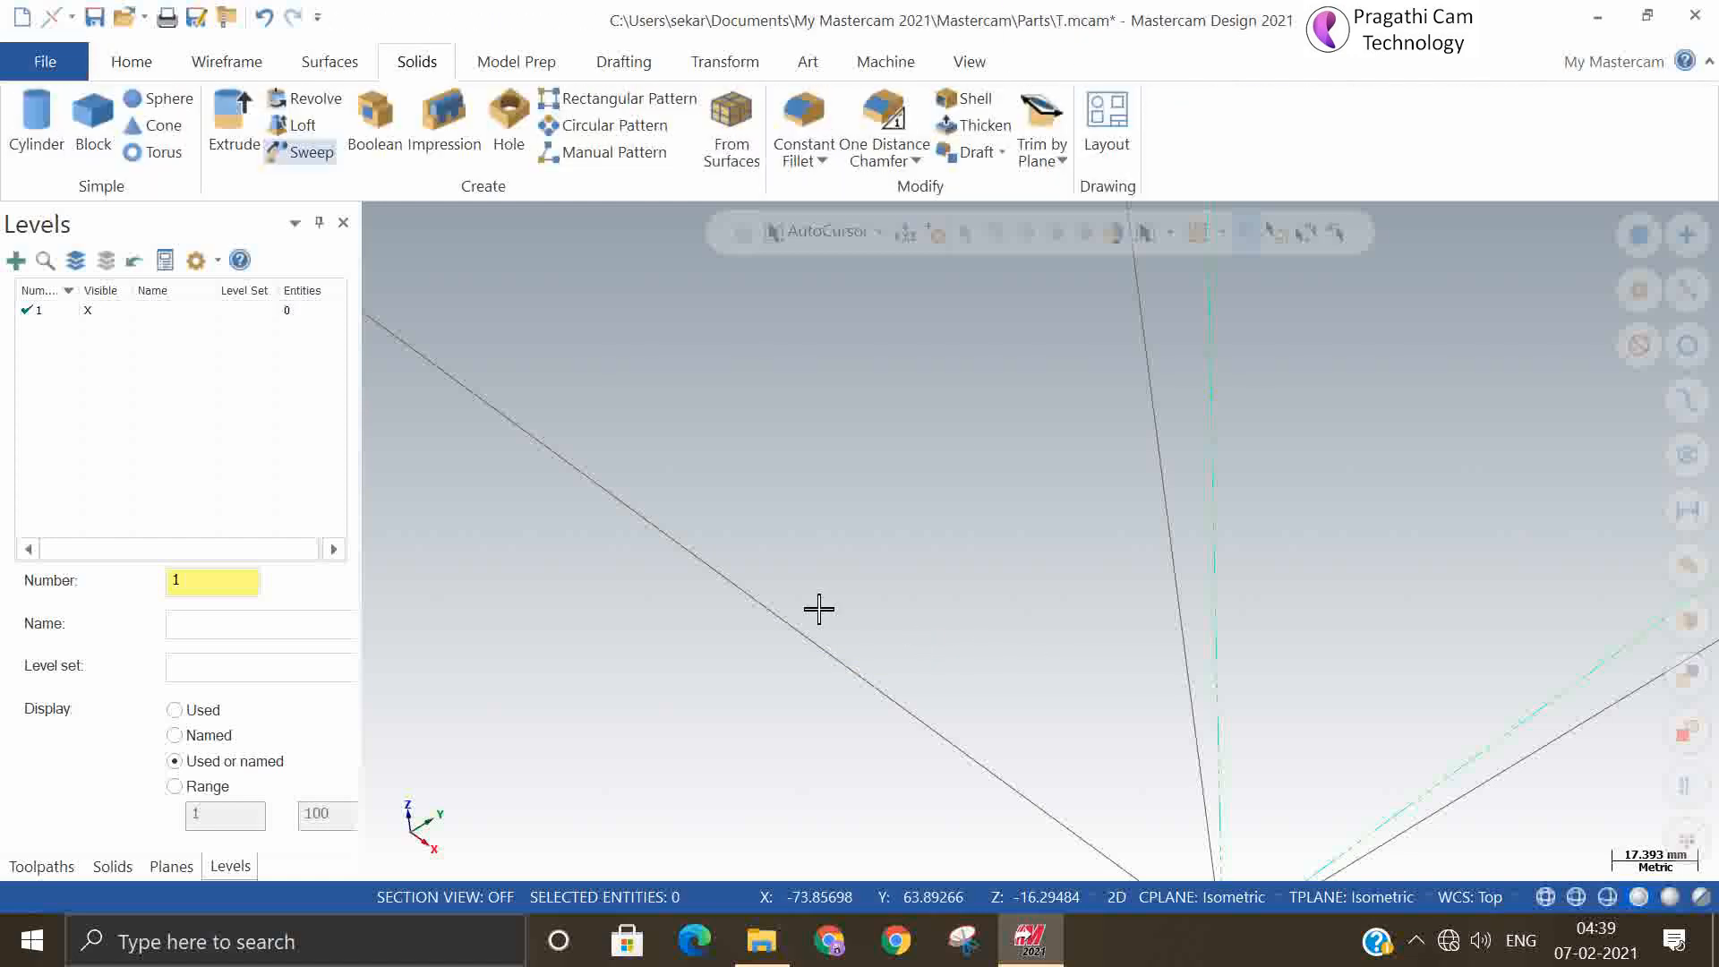
Return to the isometric view and set the construction depth Z to 0
{"action": "right_click", "coordinate": [717, 576]}
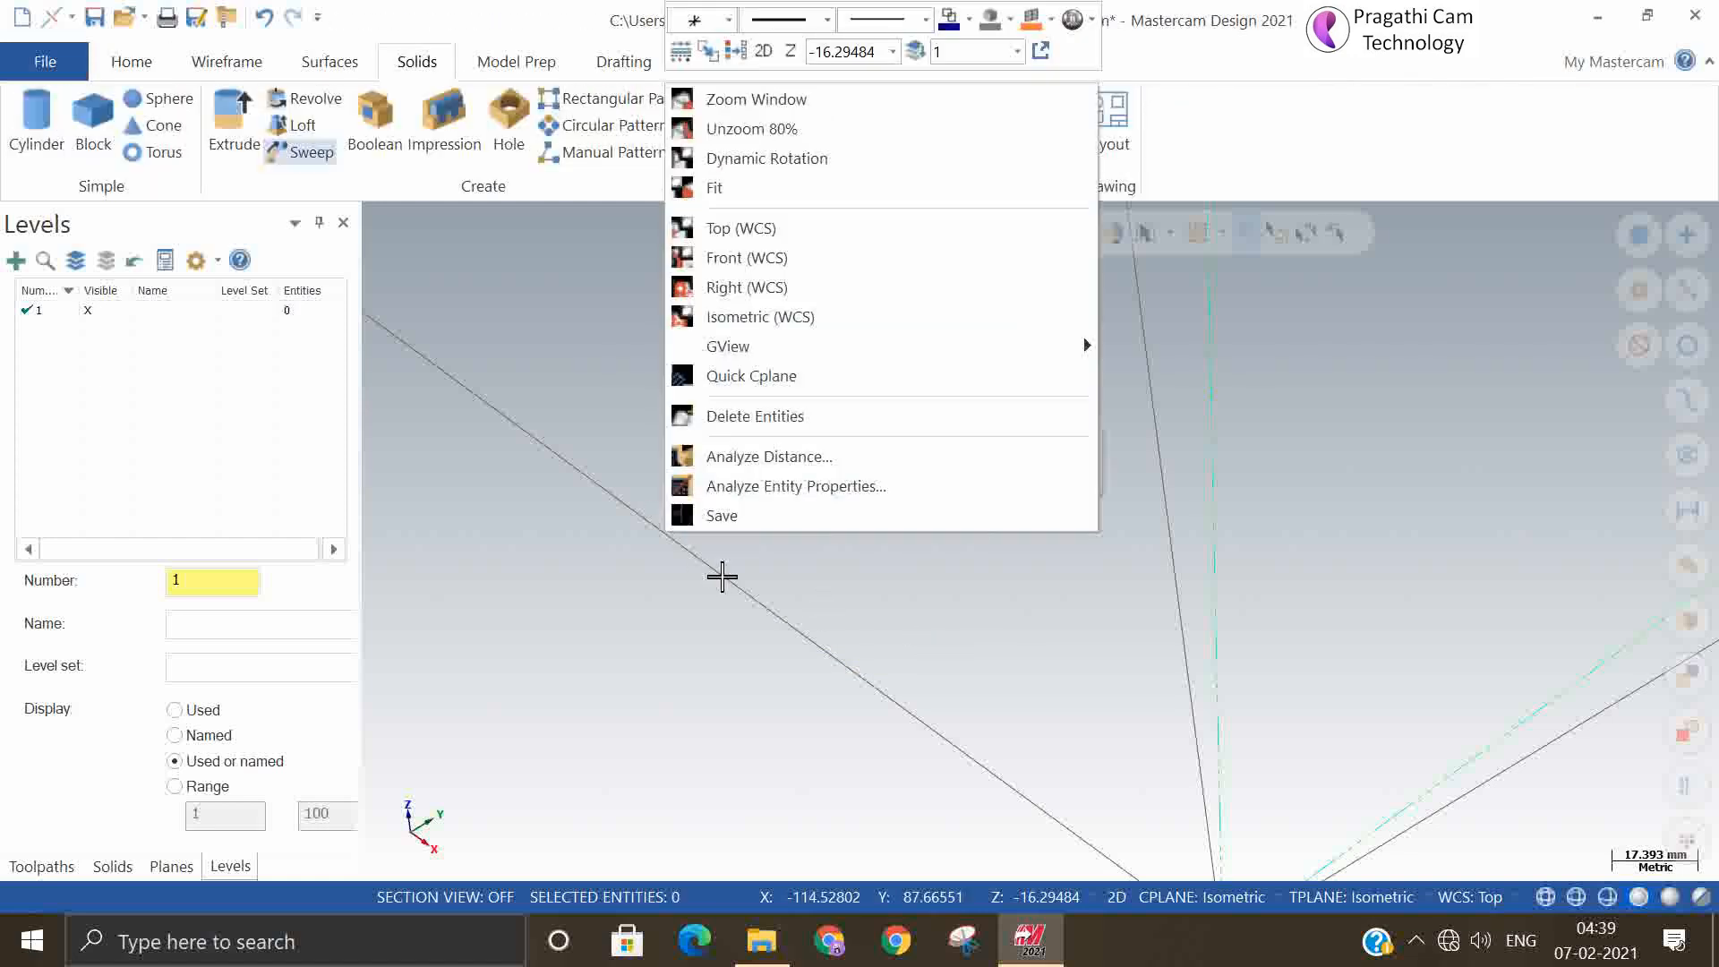
{"action": "left_click", "coordinate": [775, 315]}
{"action": "scroll", "coordinate": [538, 448], "scroll_direction": "down", "scroll_amount": 5}
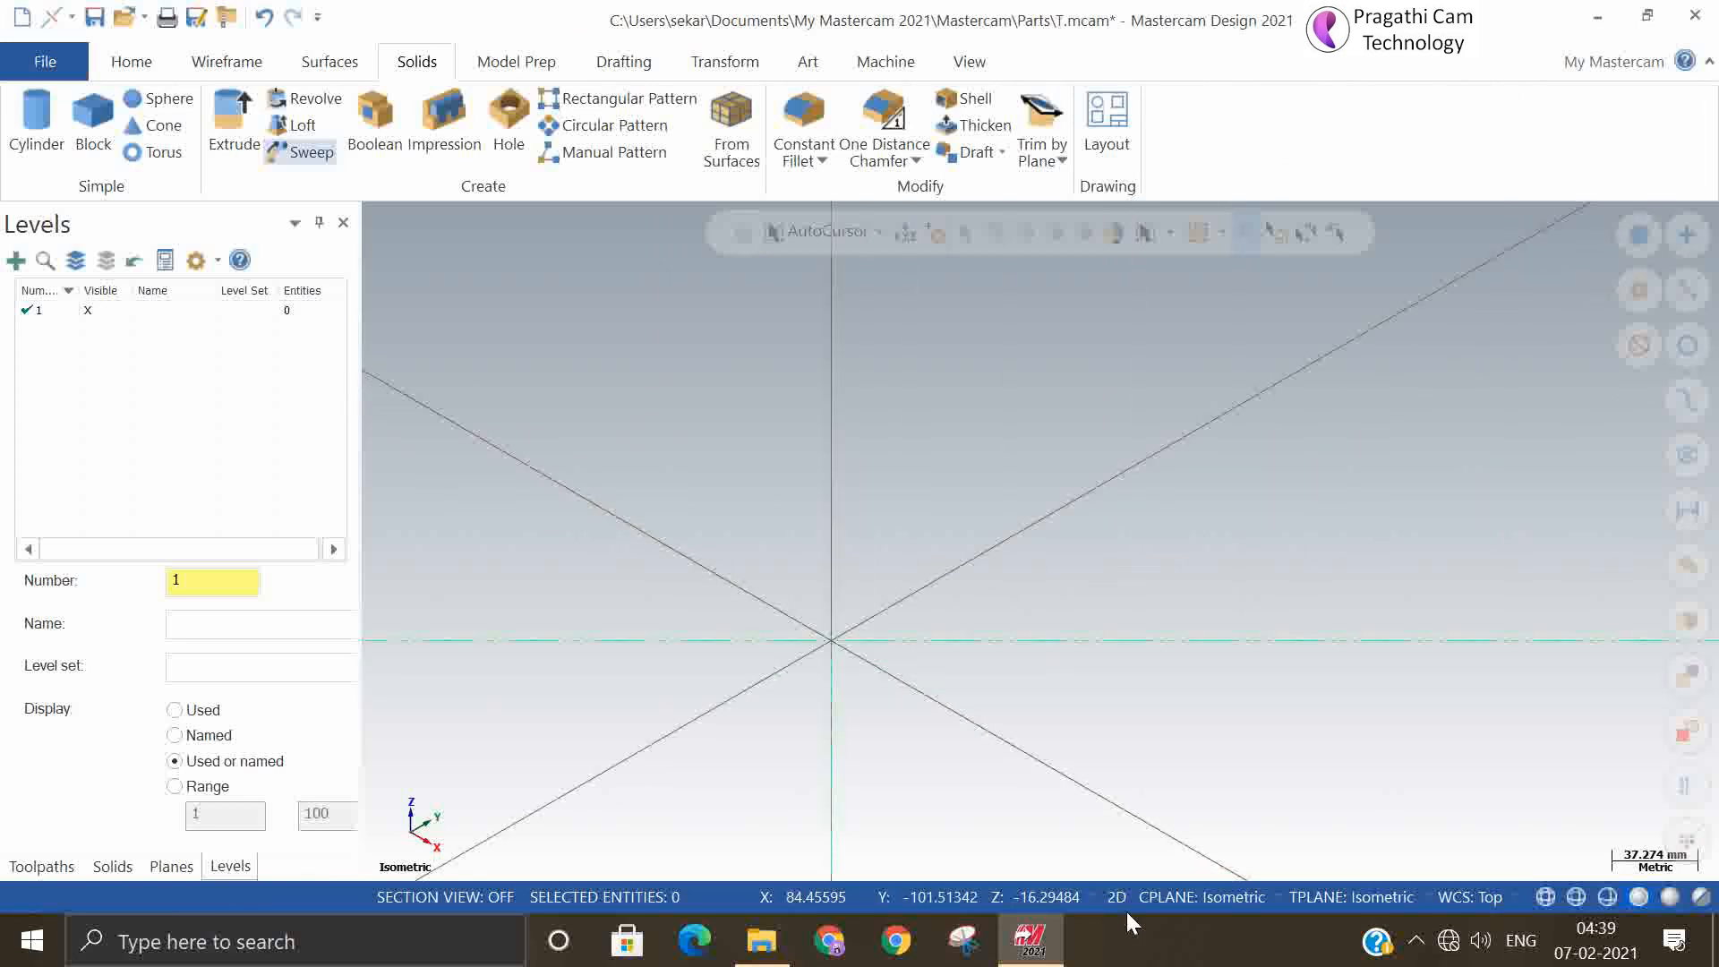
{"action": "left_click", "coordinate": [1043, 897]}
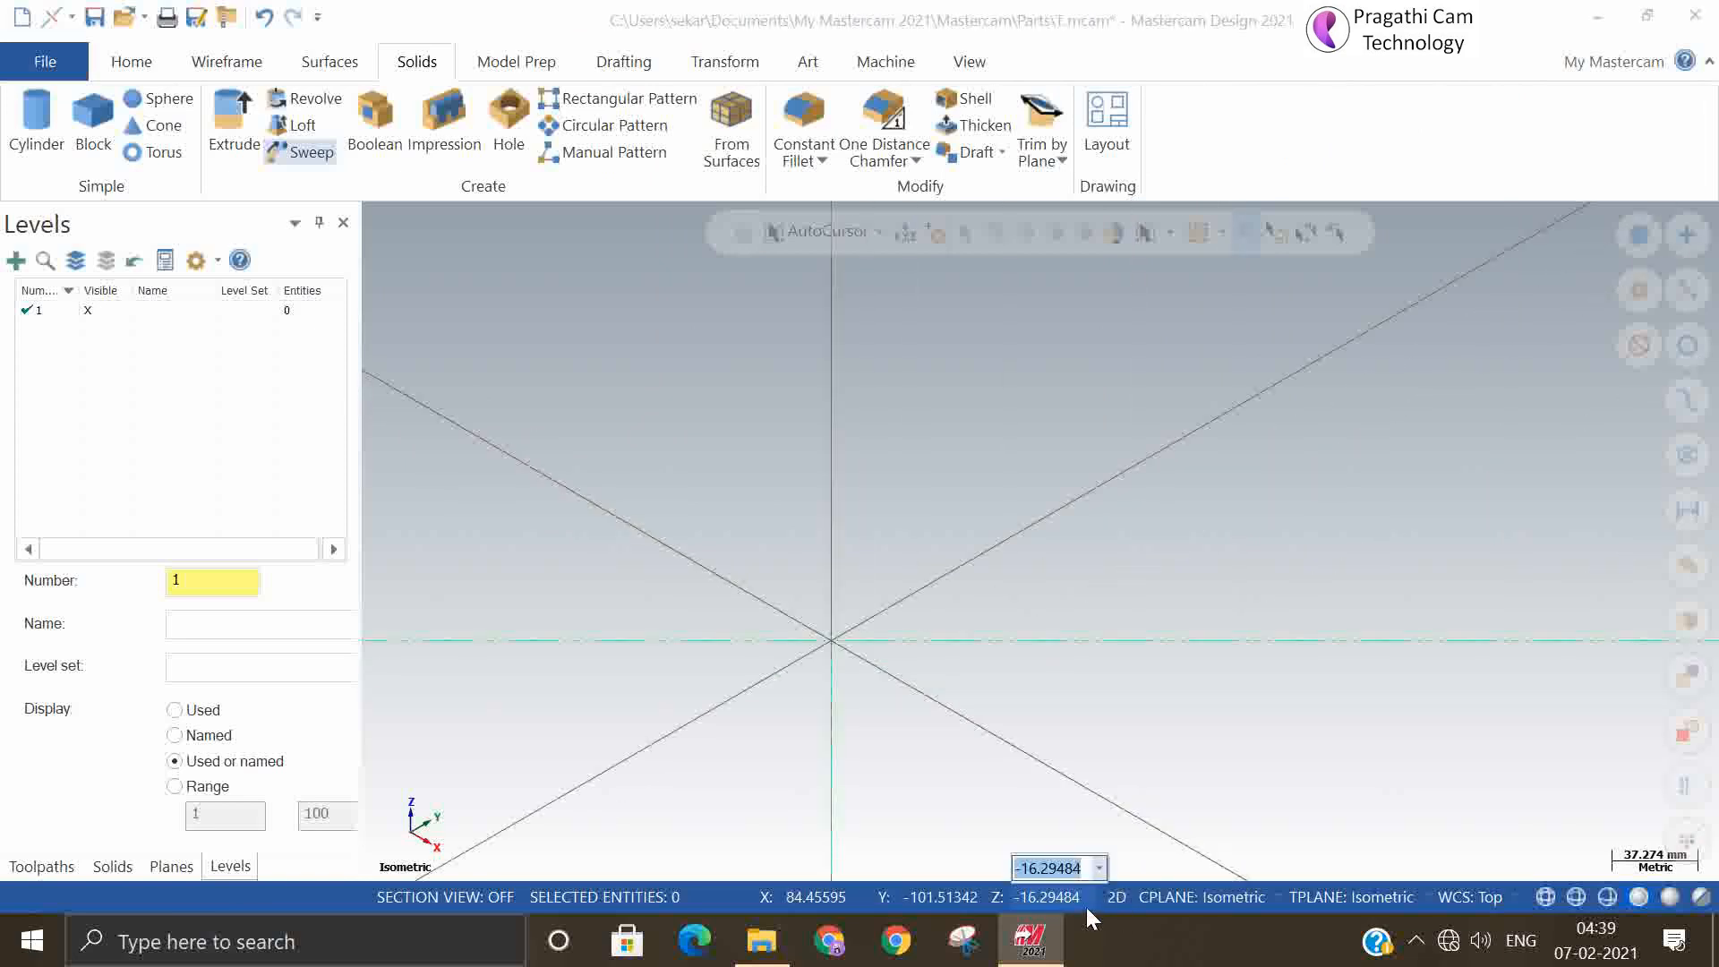
{"action": "type", "text": "0"}
{"action": "key", "text": "Return"}
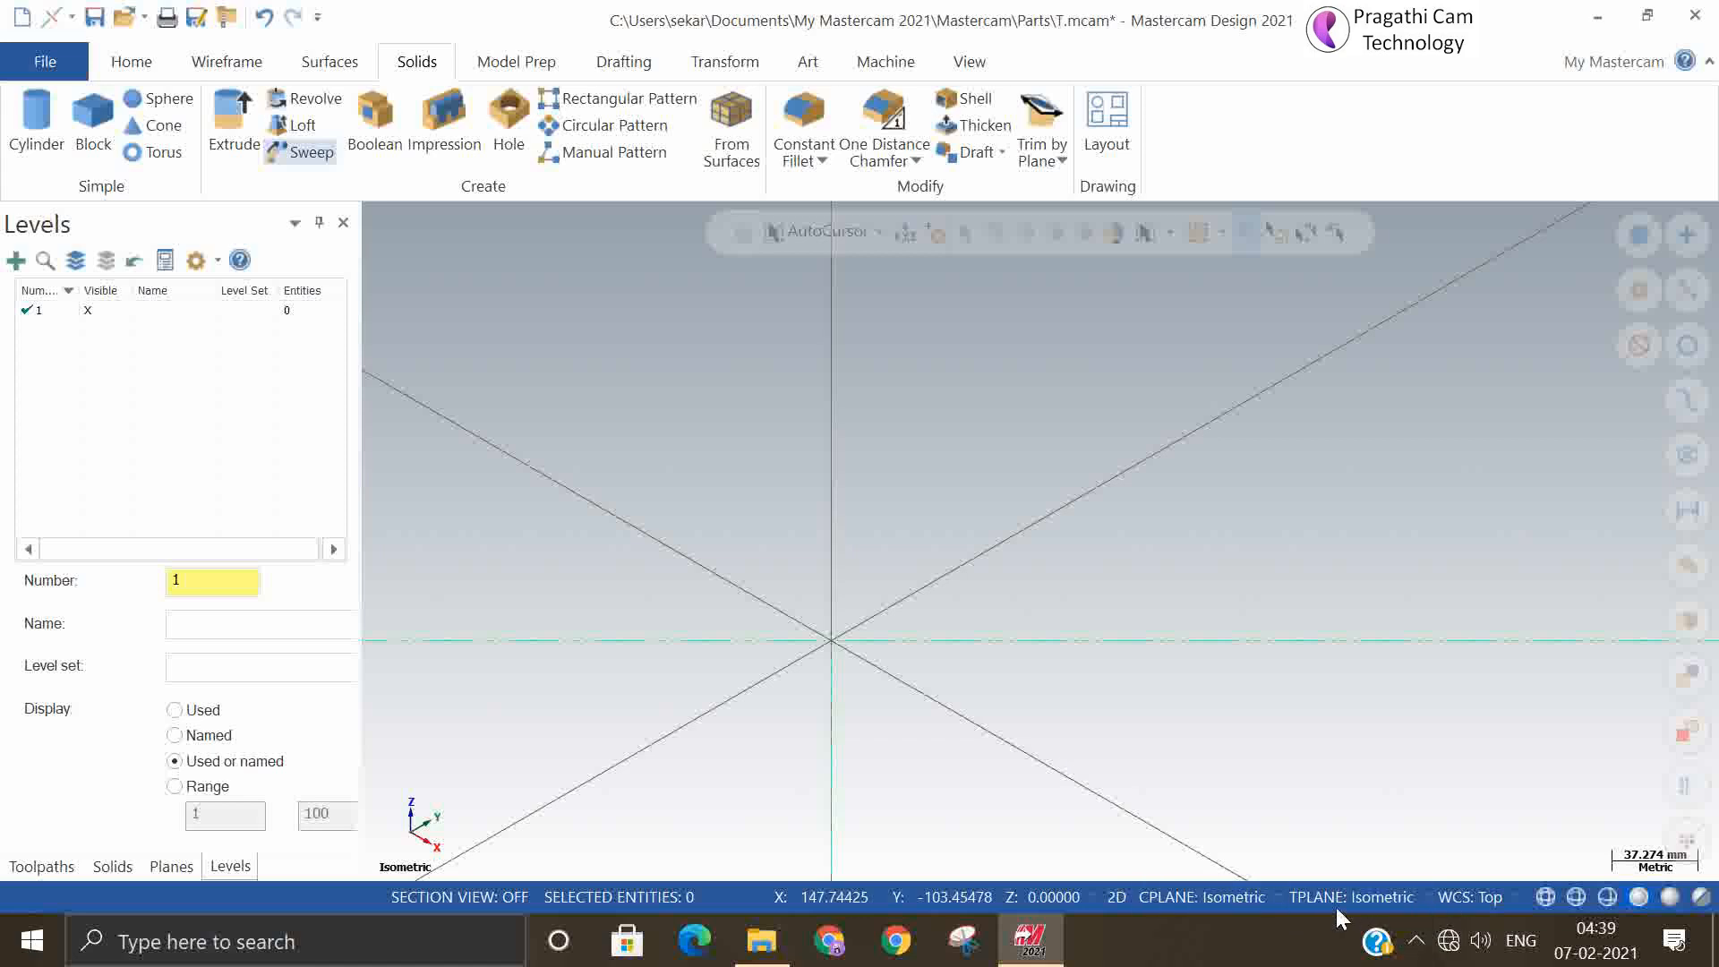
{"action": "right_click", "coordinate": [1133, 712]}
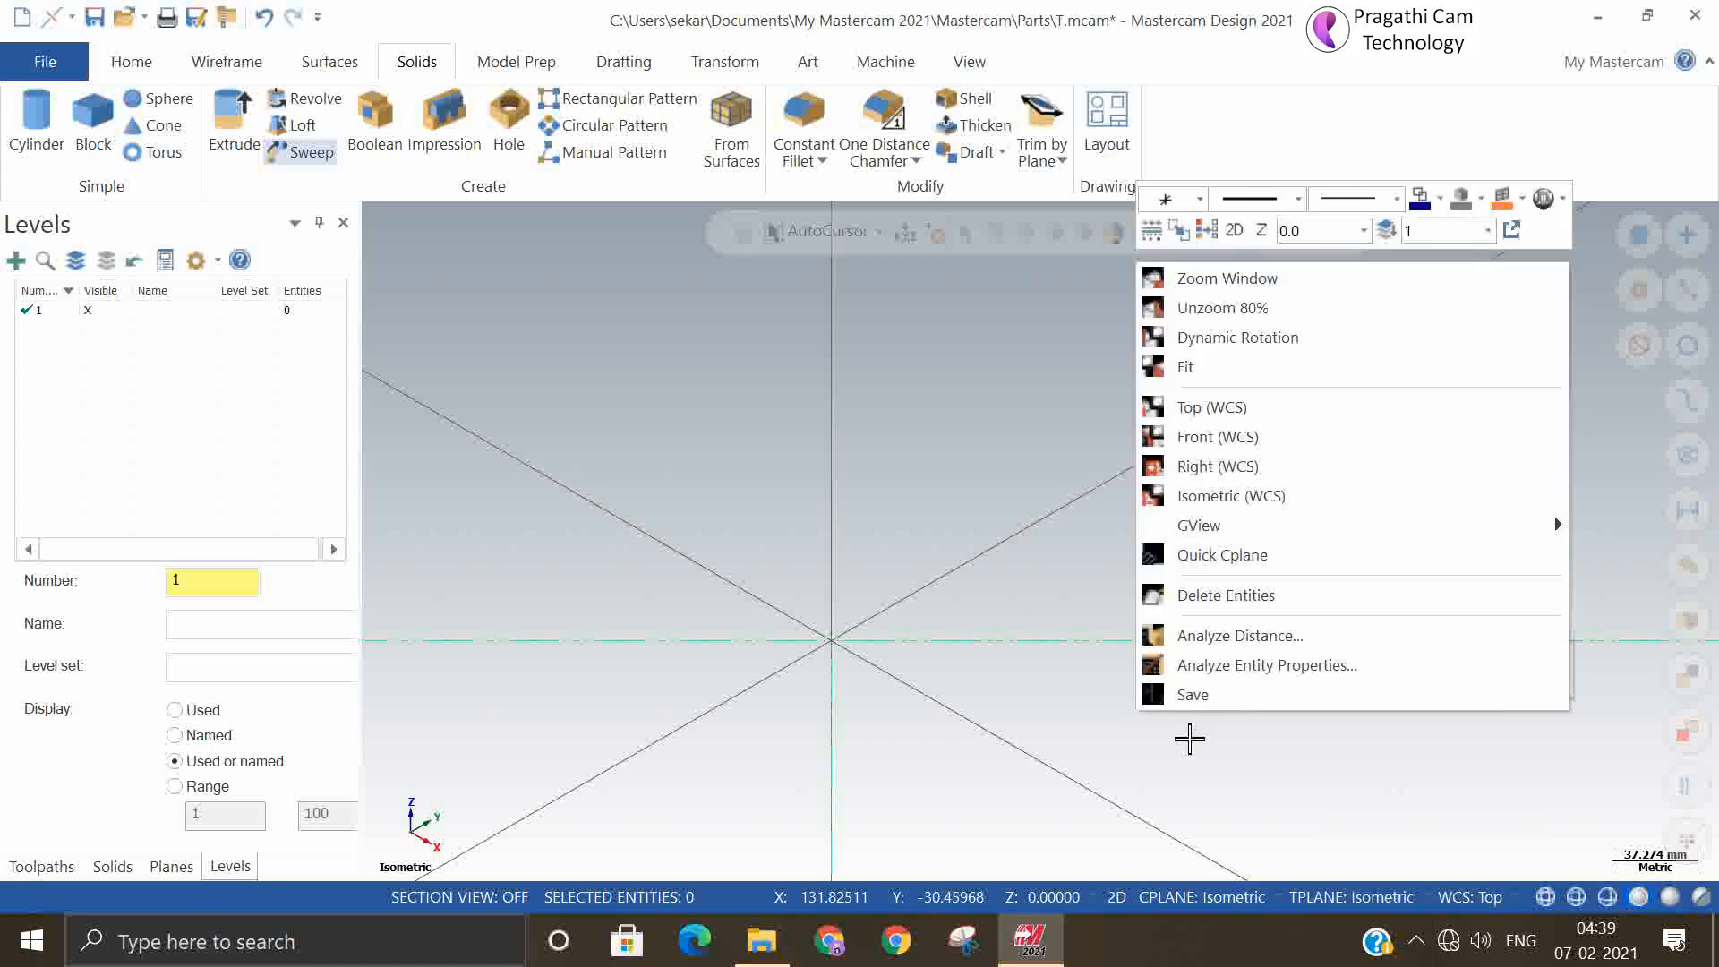
{"action": "left_click", "coordinate": [1241, 509]}
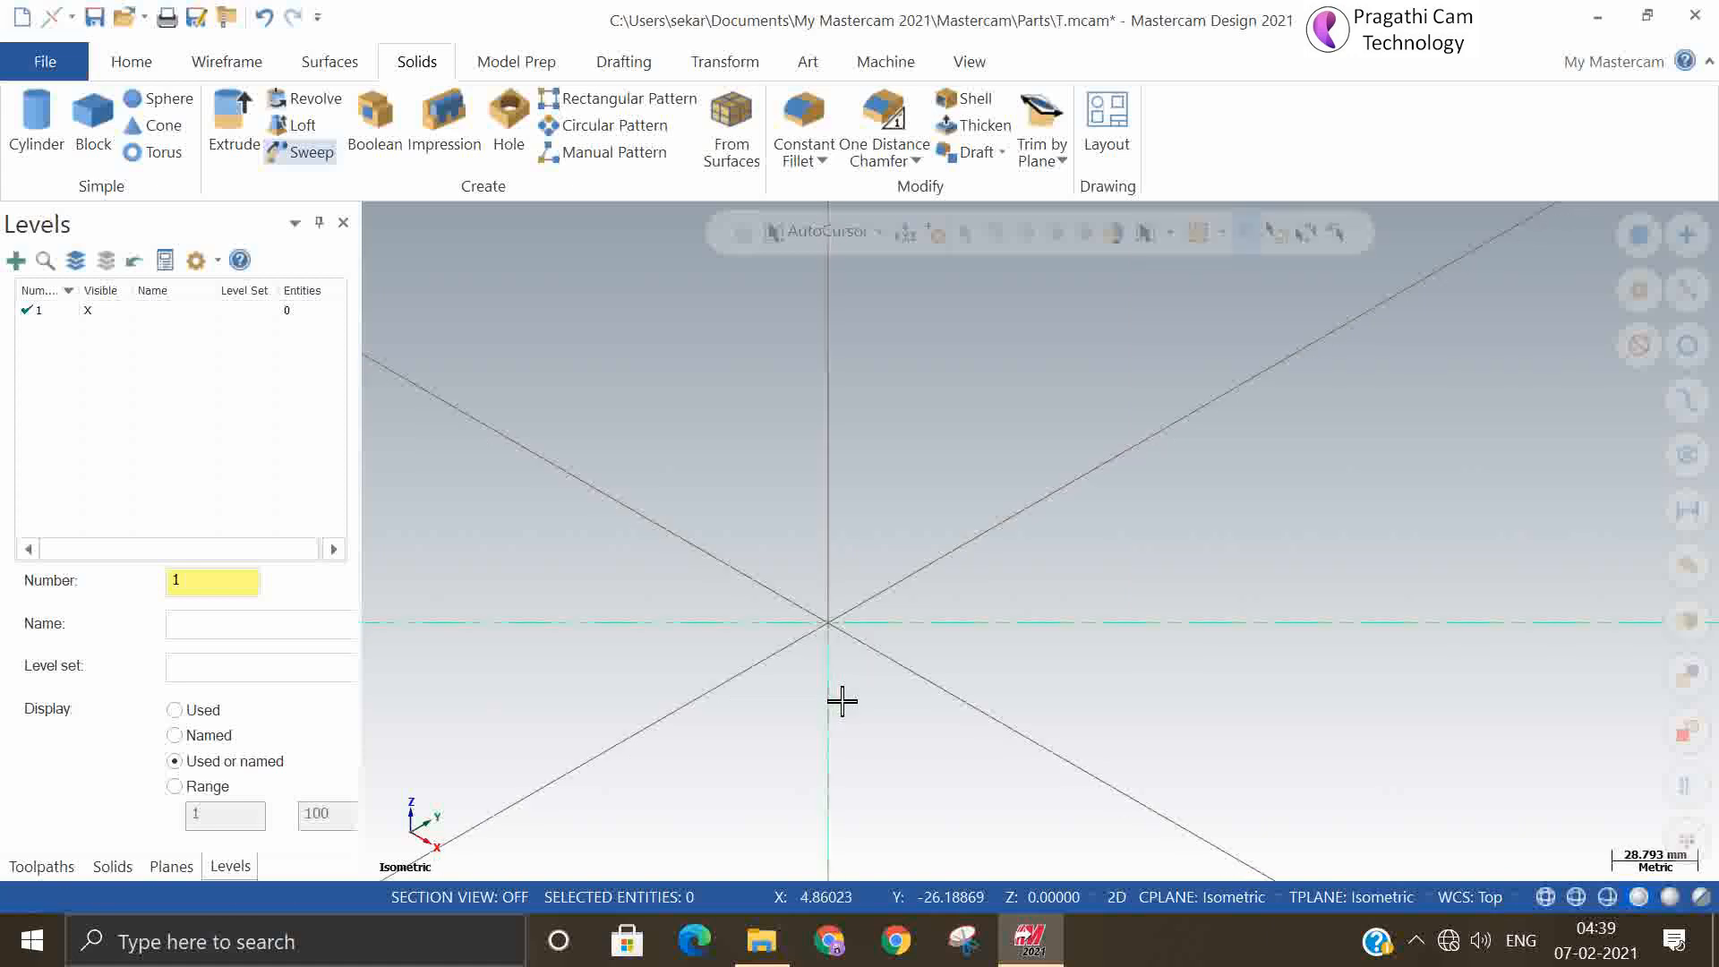
{"action": "scroll", "coordinate": [843, 701], "scroll_direction": "down", "scroll_amount": 2}
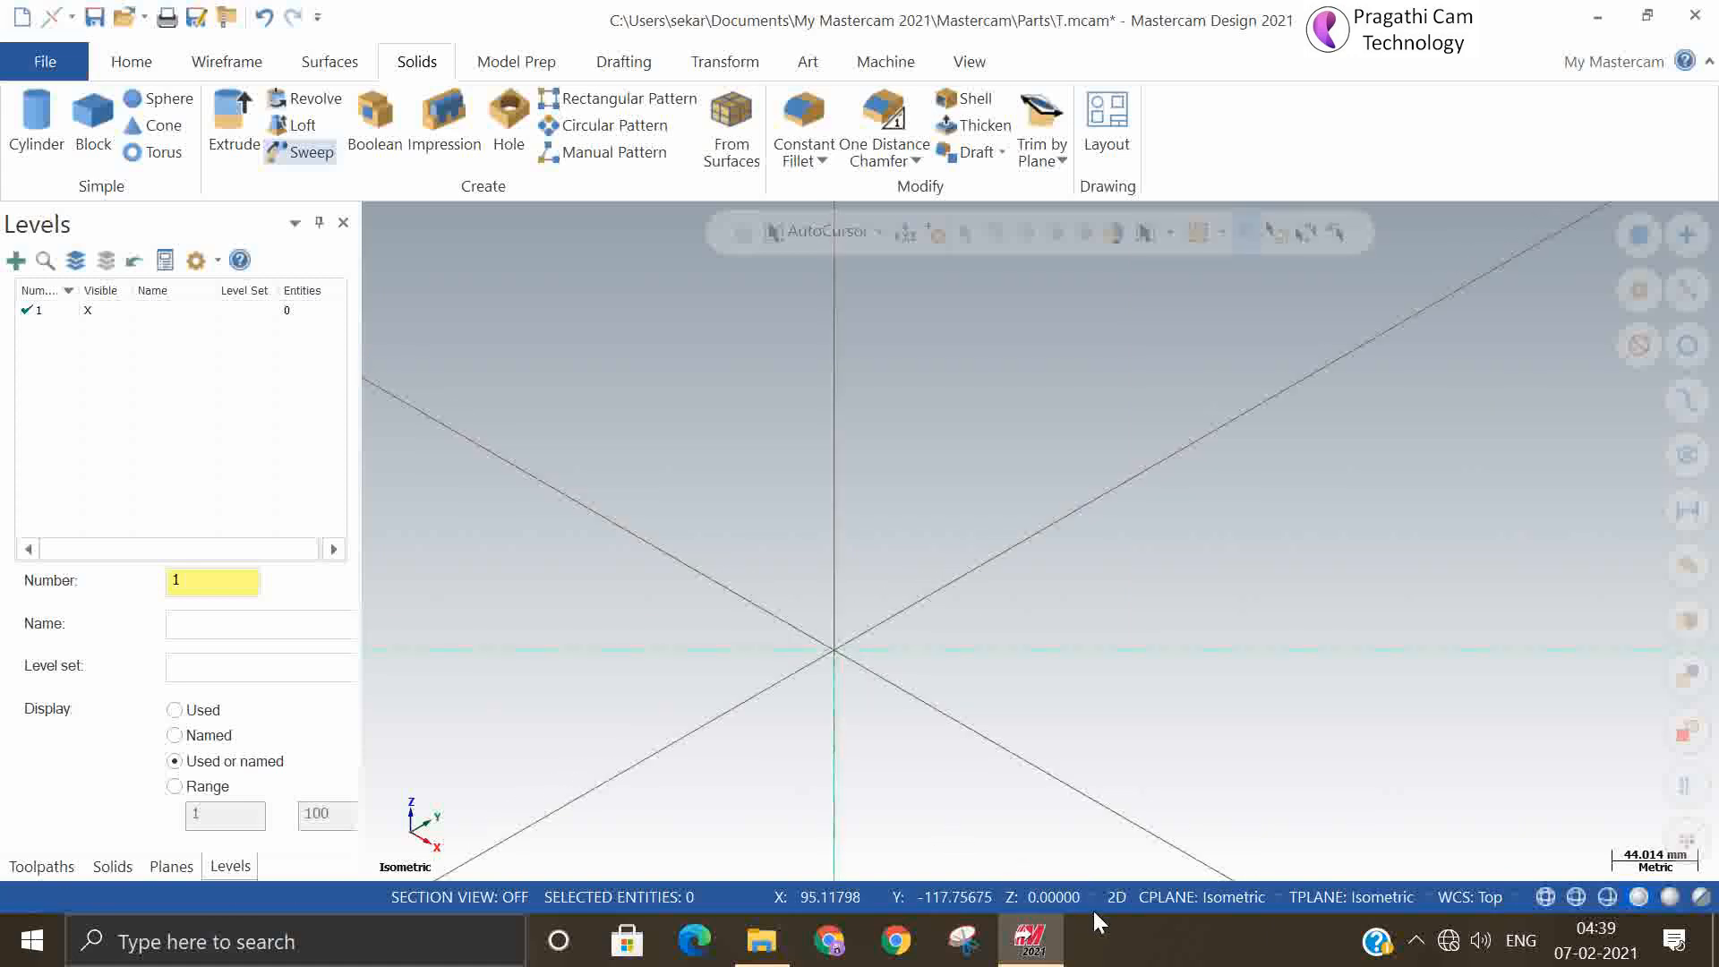
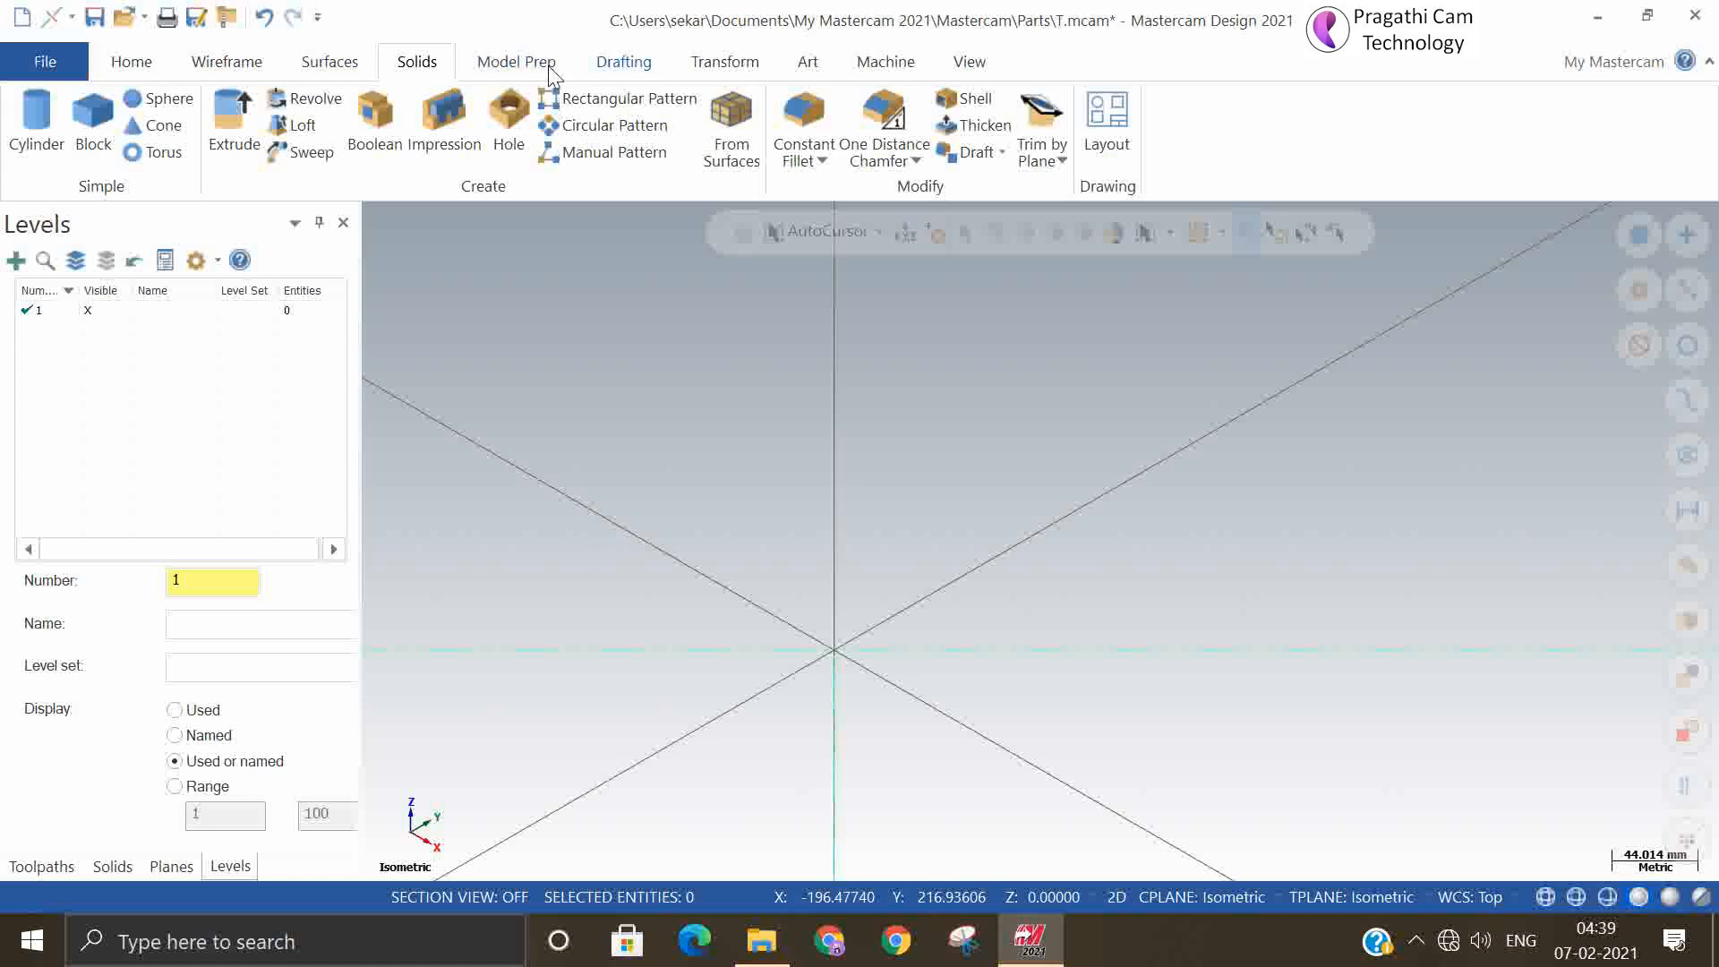
Create a counterclockwise helix at the origin with radius 12.0, height 50.0, 10 revolutions and pitch 5.0
{"action": "left_click", "coordinate": [269, 64]}
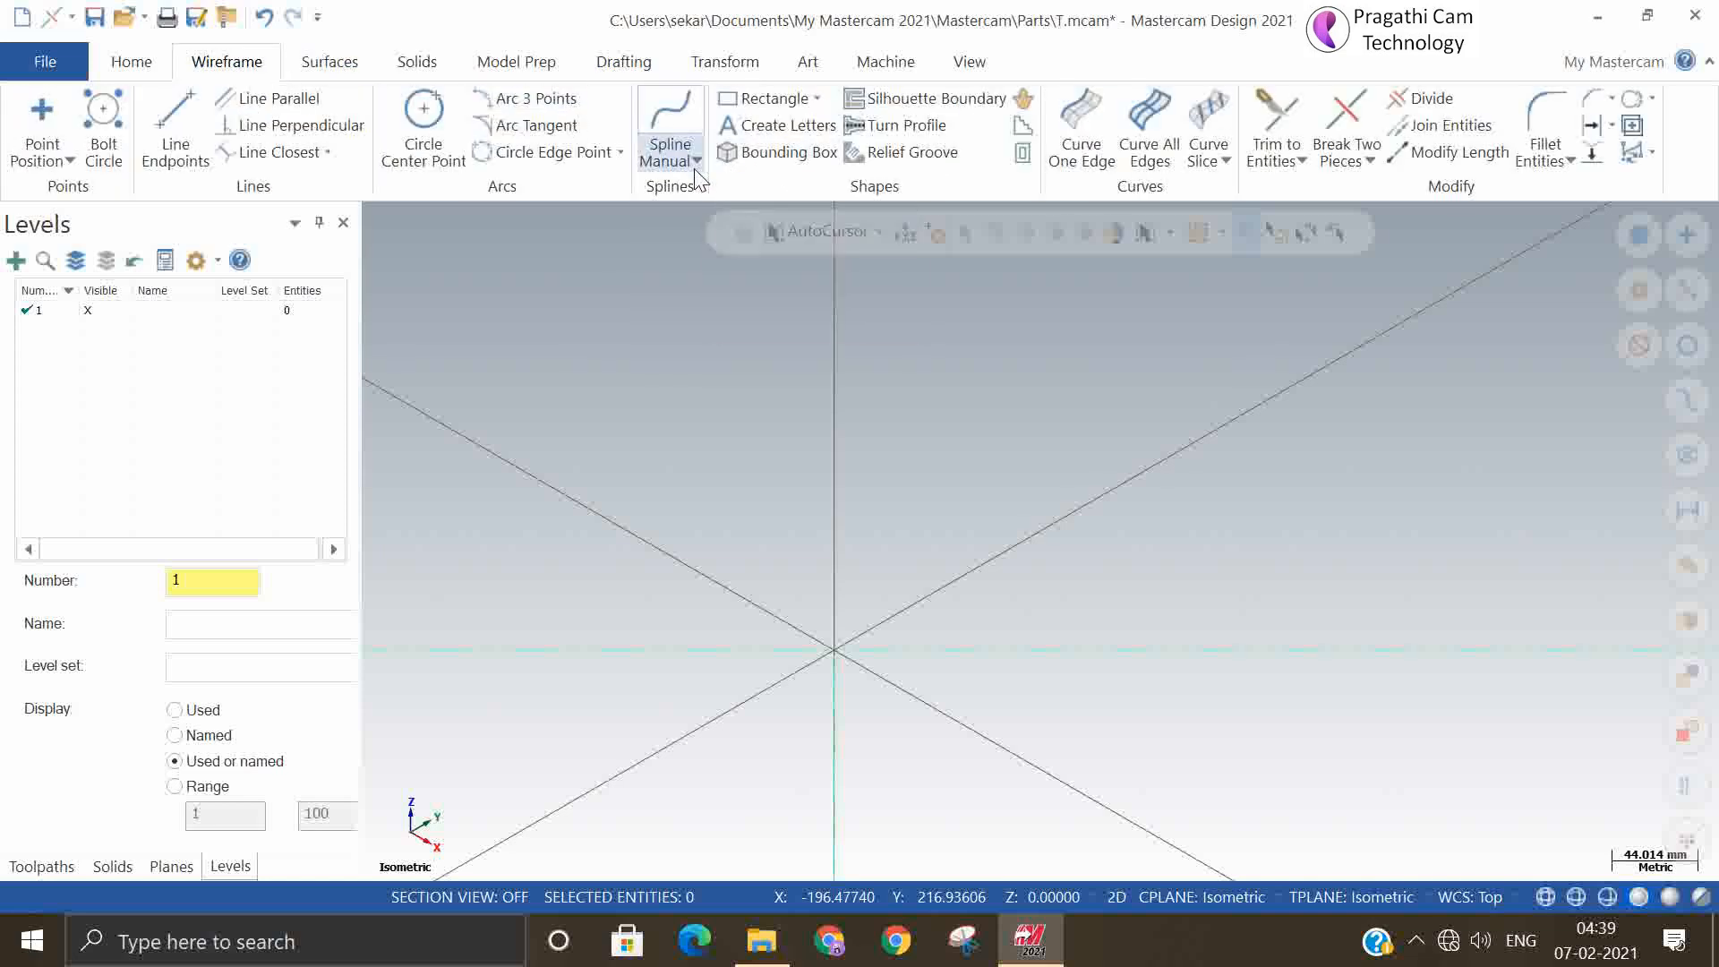
{"action": "left_click", "coordinate": [817, 98]}
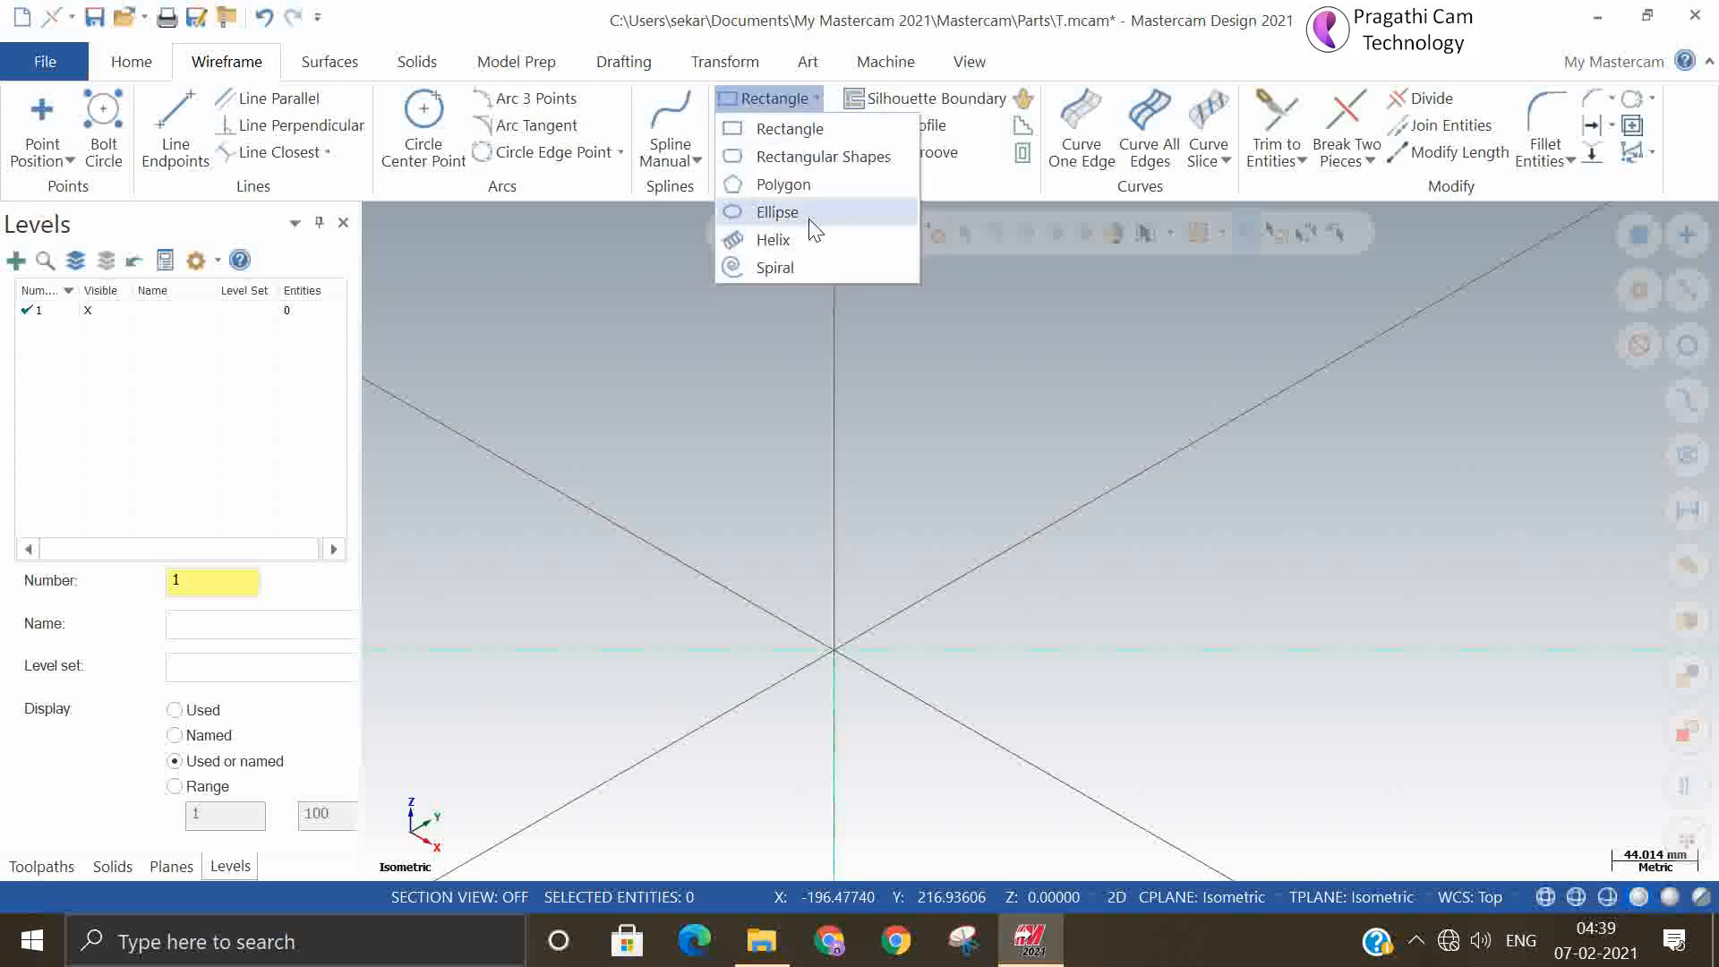
{"action": "left_click", "coordinate": [804, 240]}
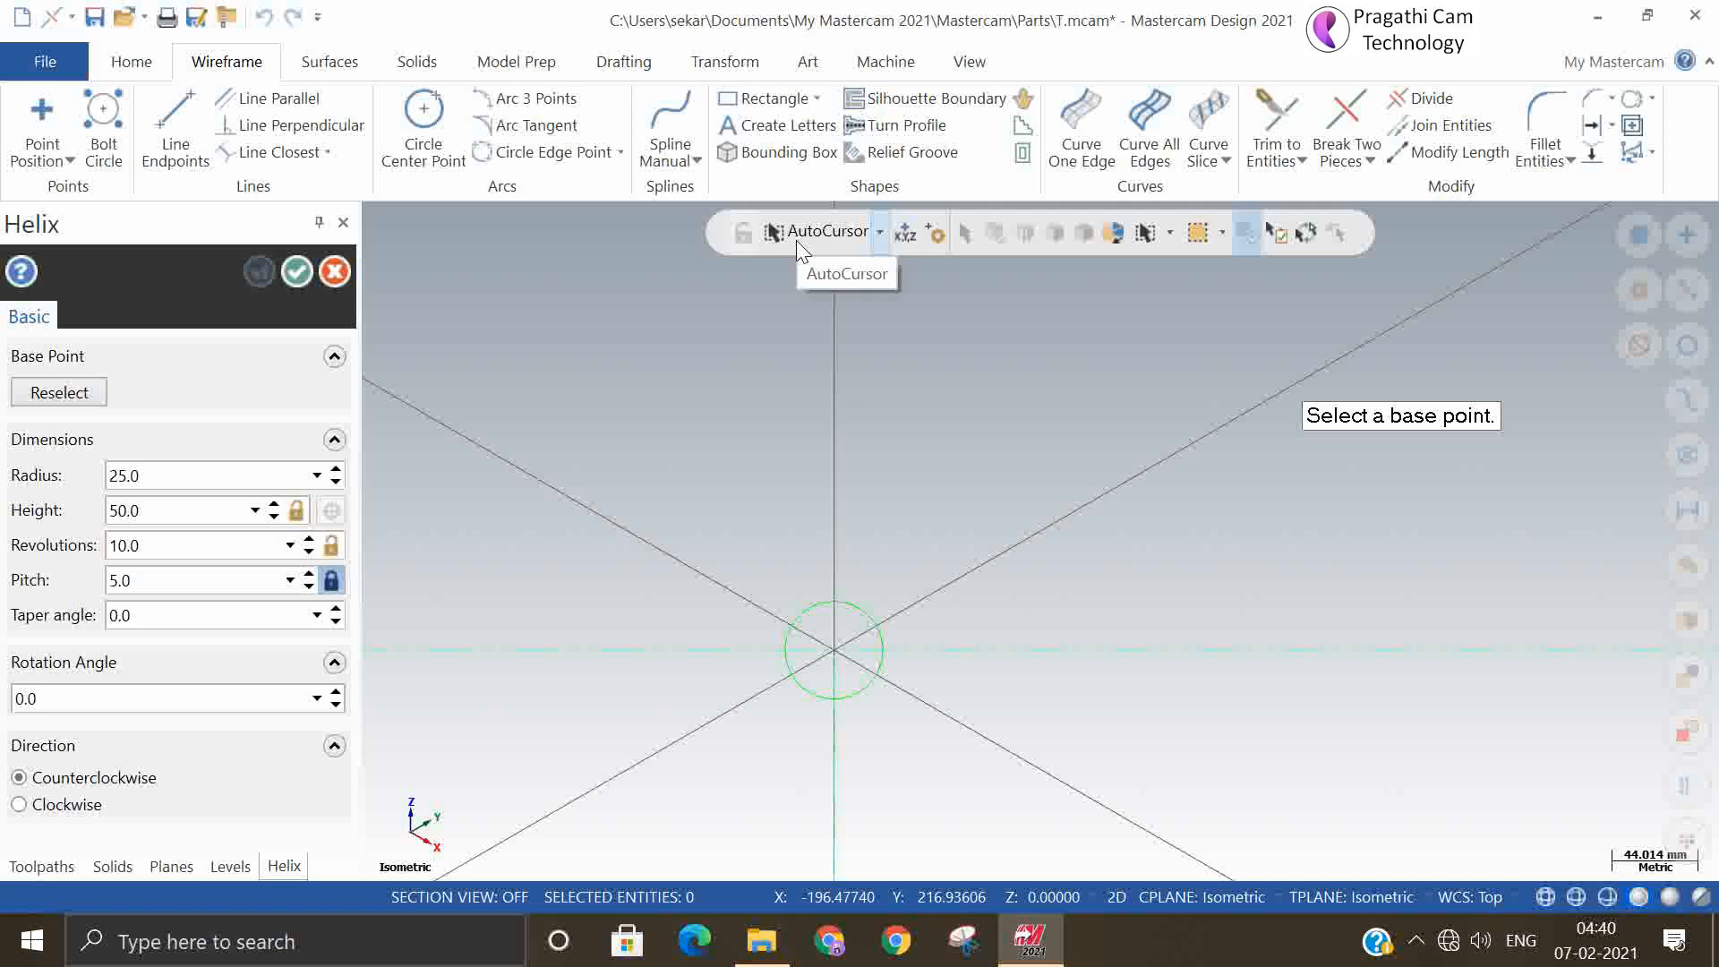
{"action": "left_click", "coordinate": [164, 473]}
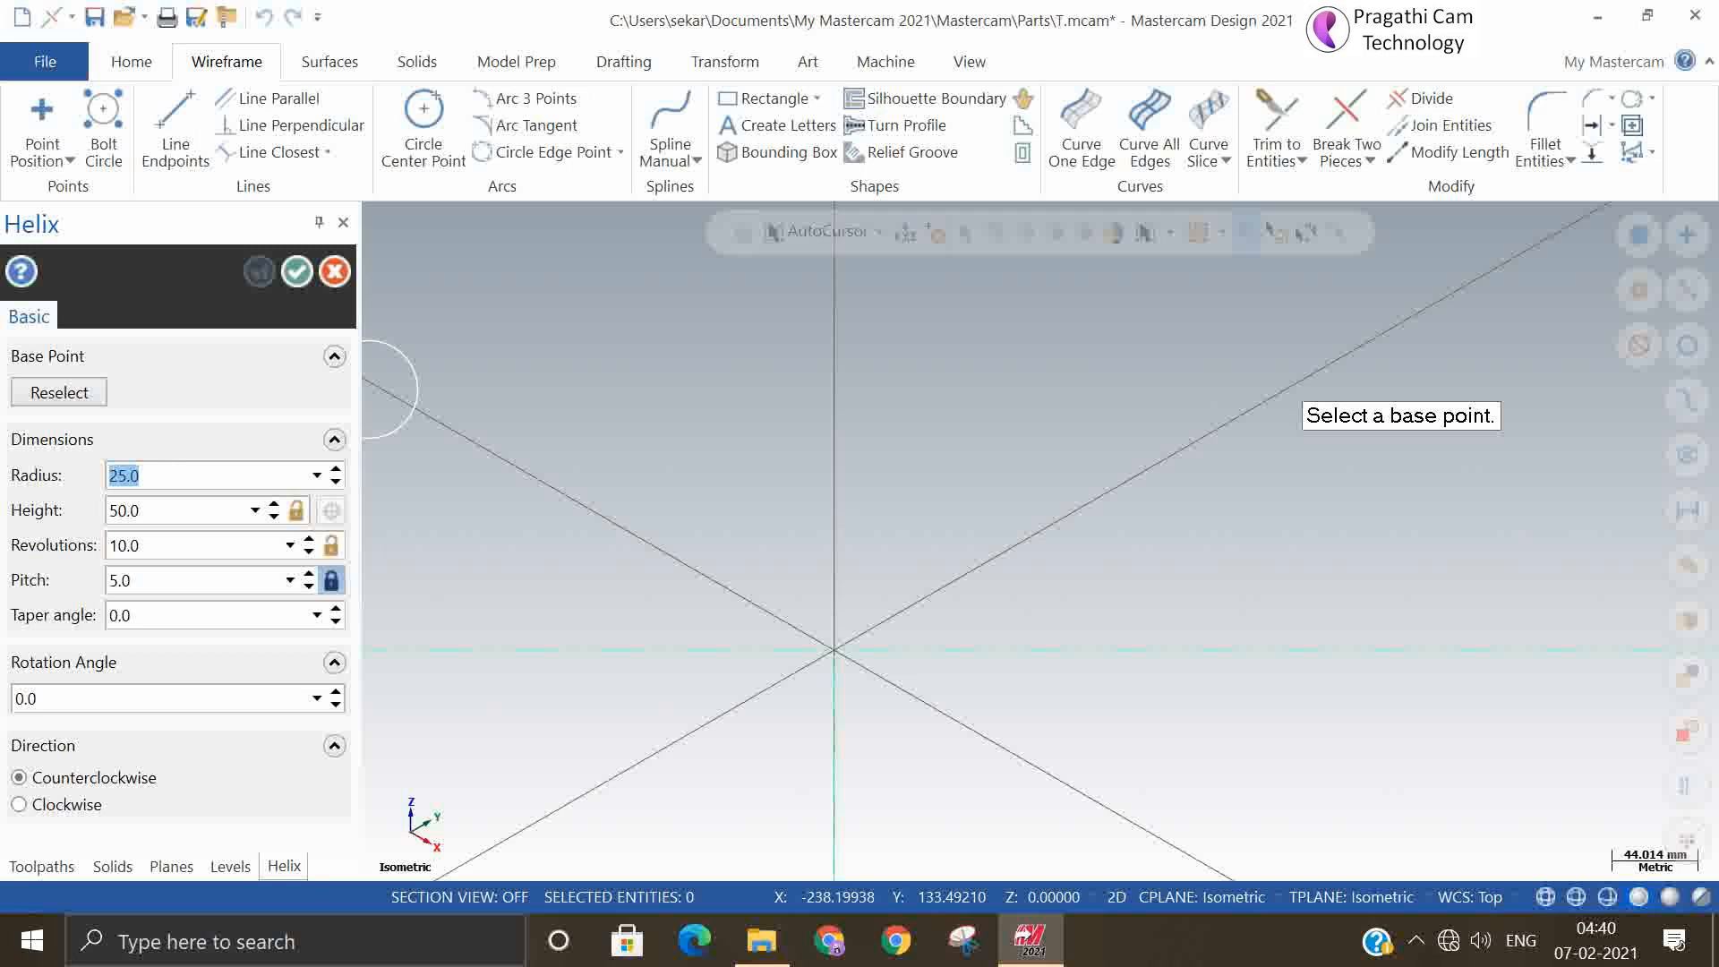
{"action": "type", "text": "12.0"}
{"action": "double_click", "coordinate": [179, 508]}
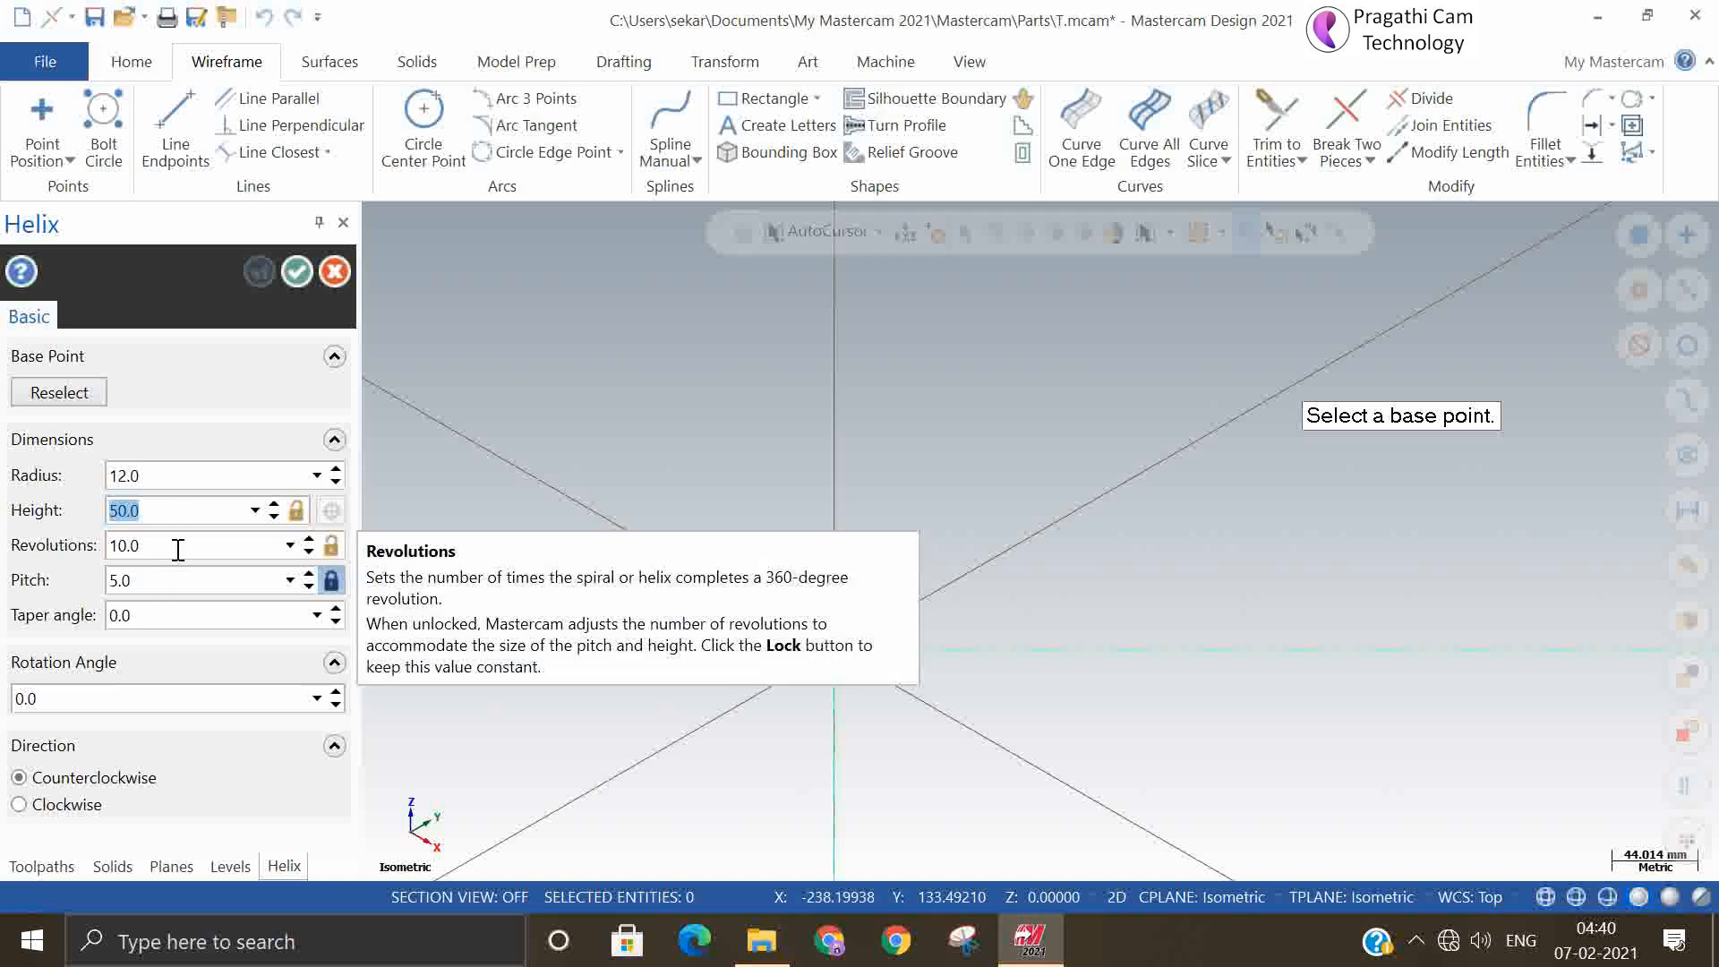
{"action": "left_click", "coordinate": [173, 578]}
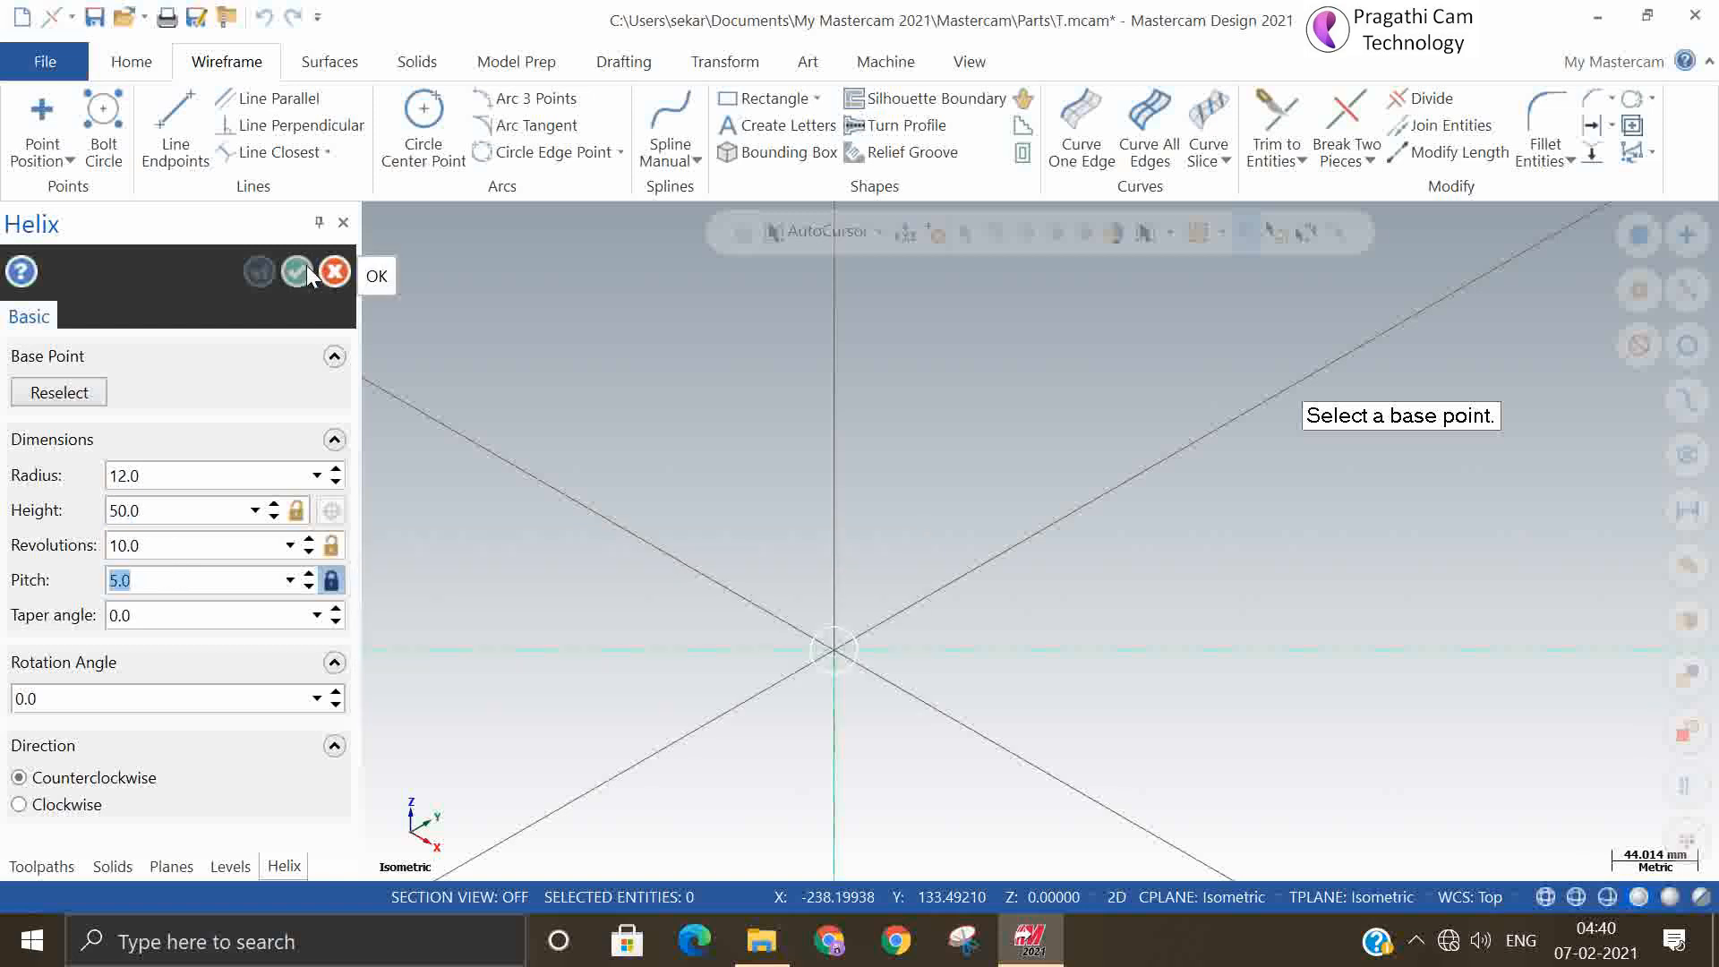
{"action": "left_click", "coordinate": [838, 651]}
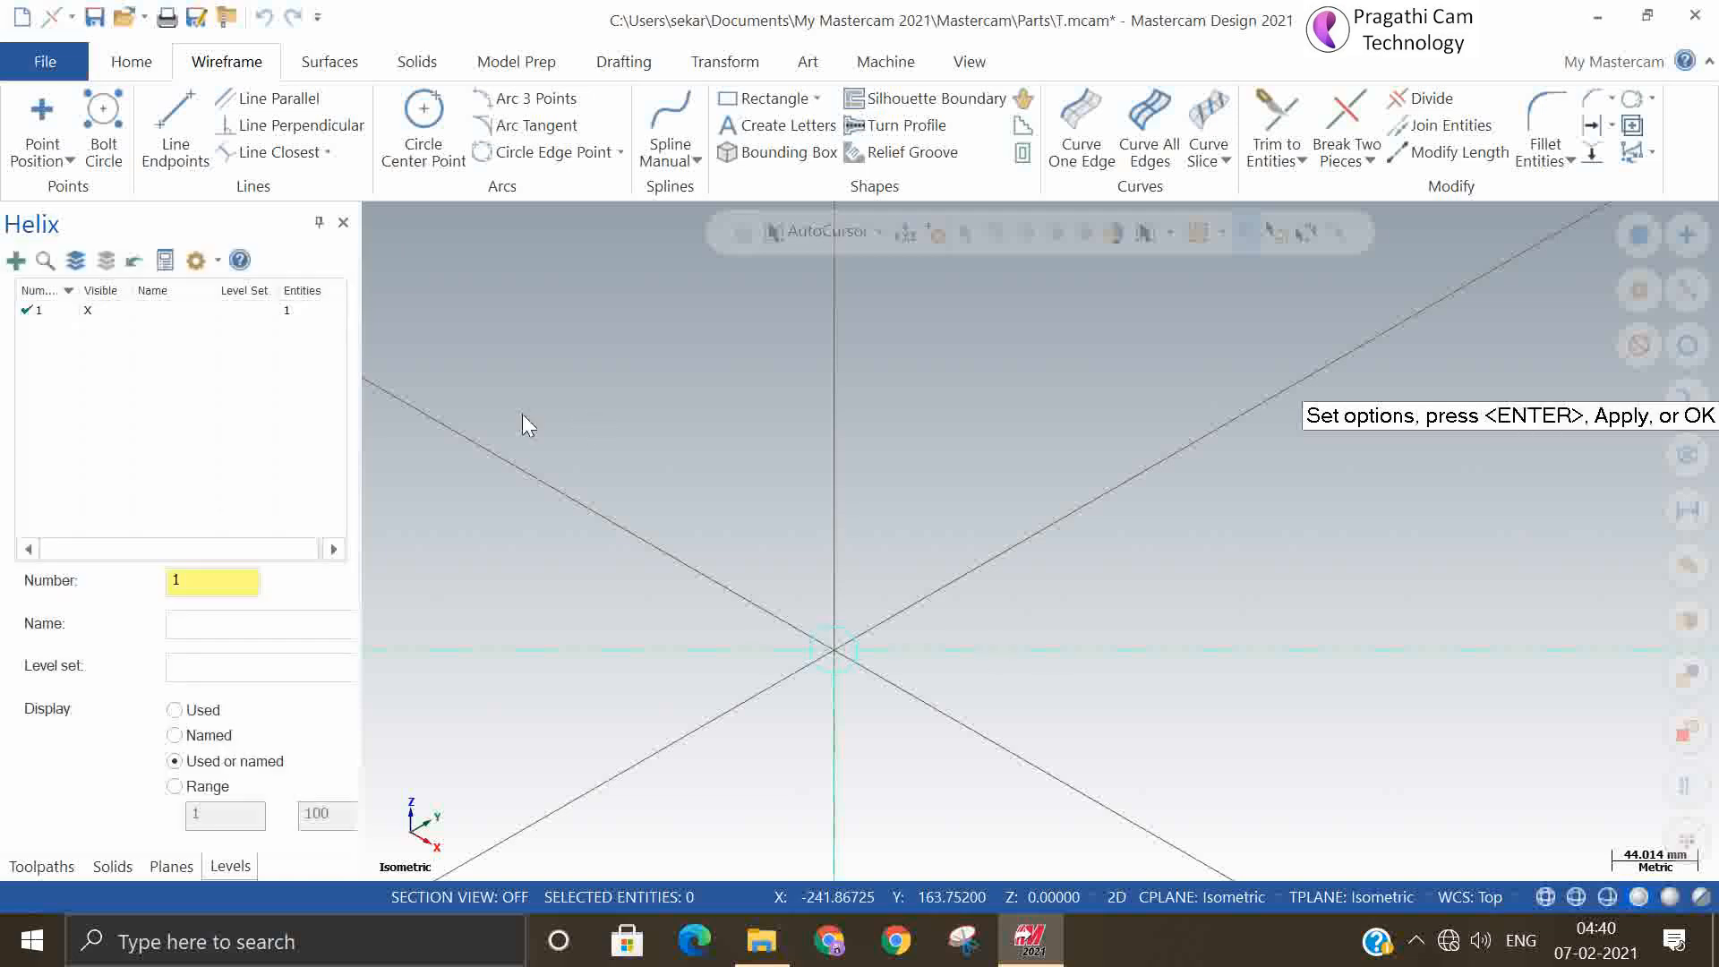
{"action": "key", "text": "Return"}
View the tilted helix from the front and undo its creation
{"action": "right_click", "coordinate": [975, 545]}
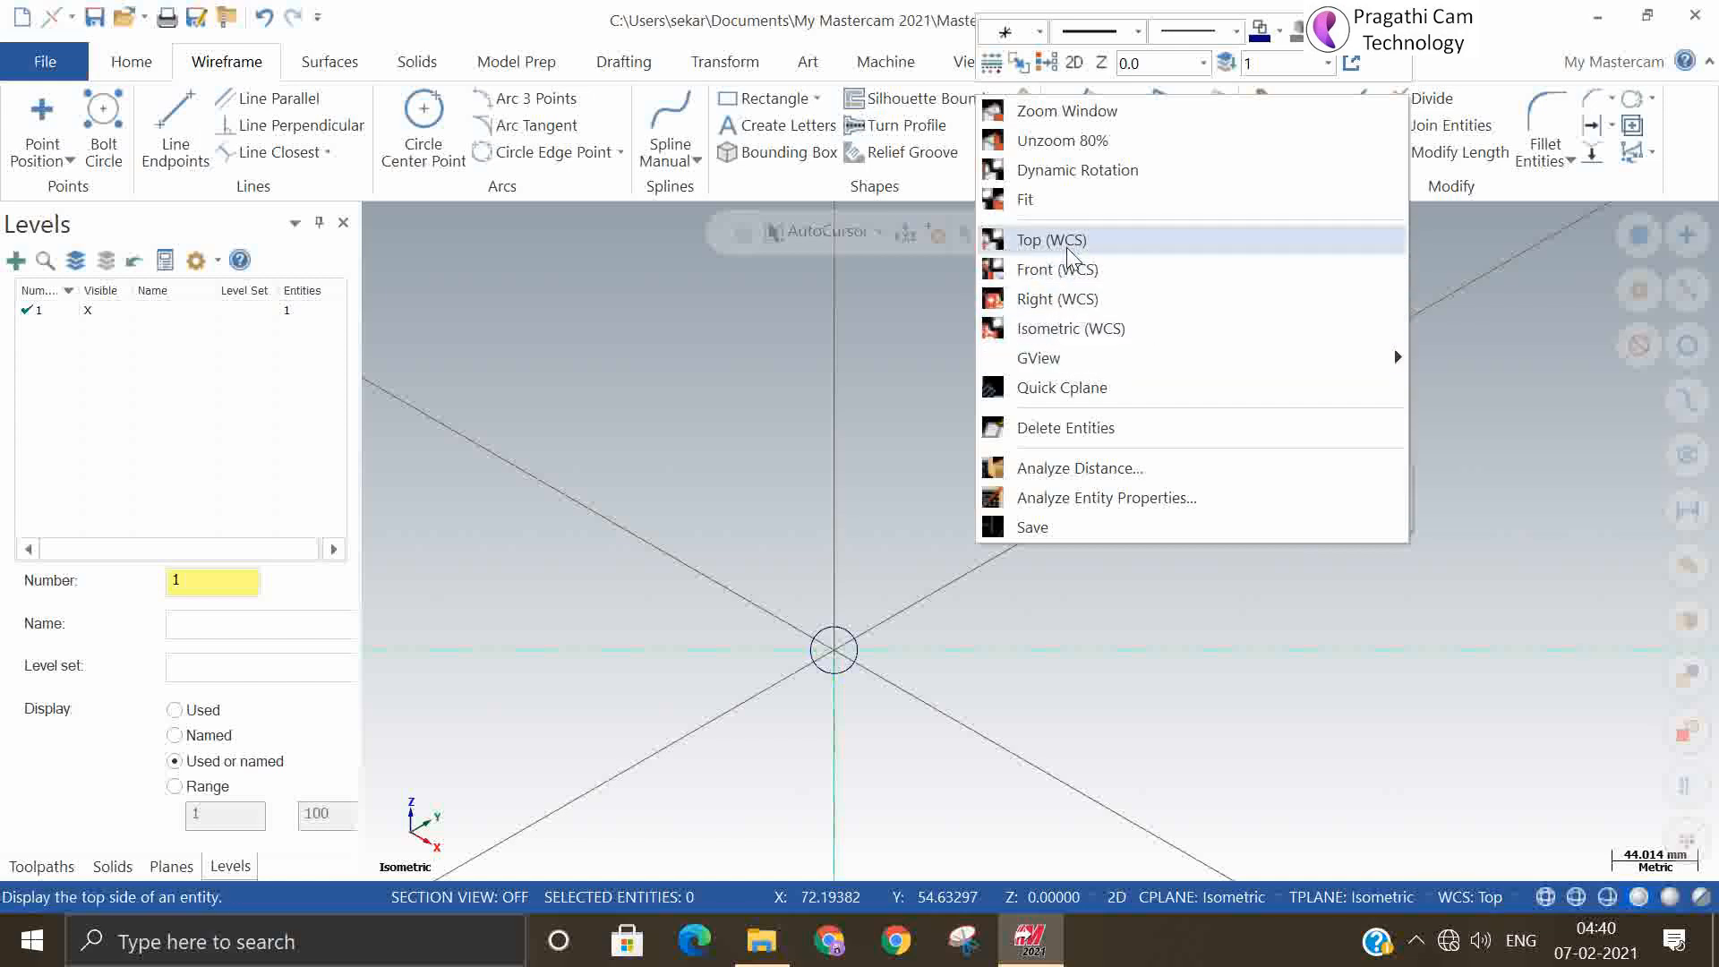
{"action": "left_click", "coordinate": [1074, 279]}
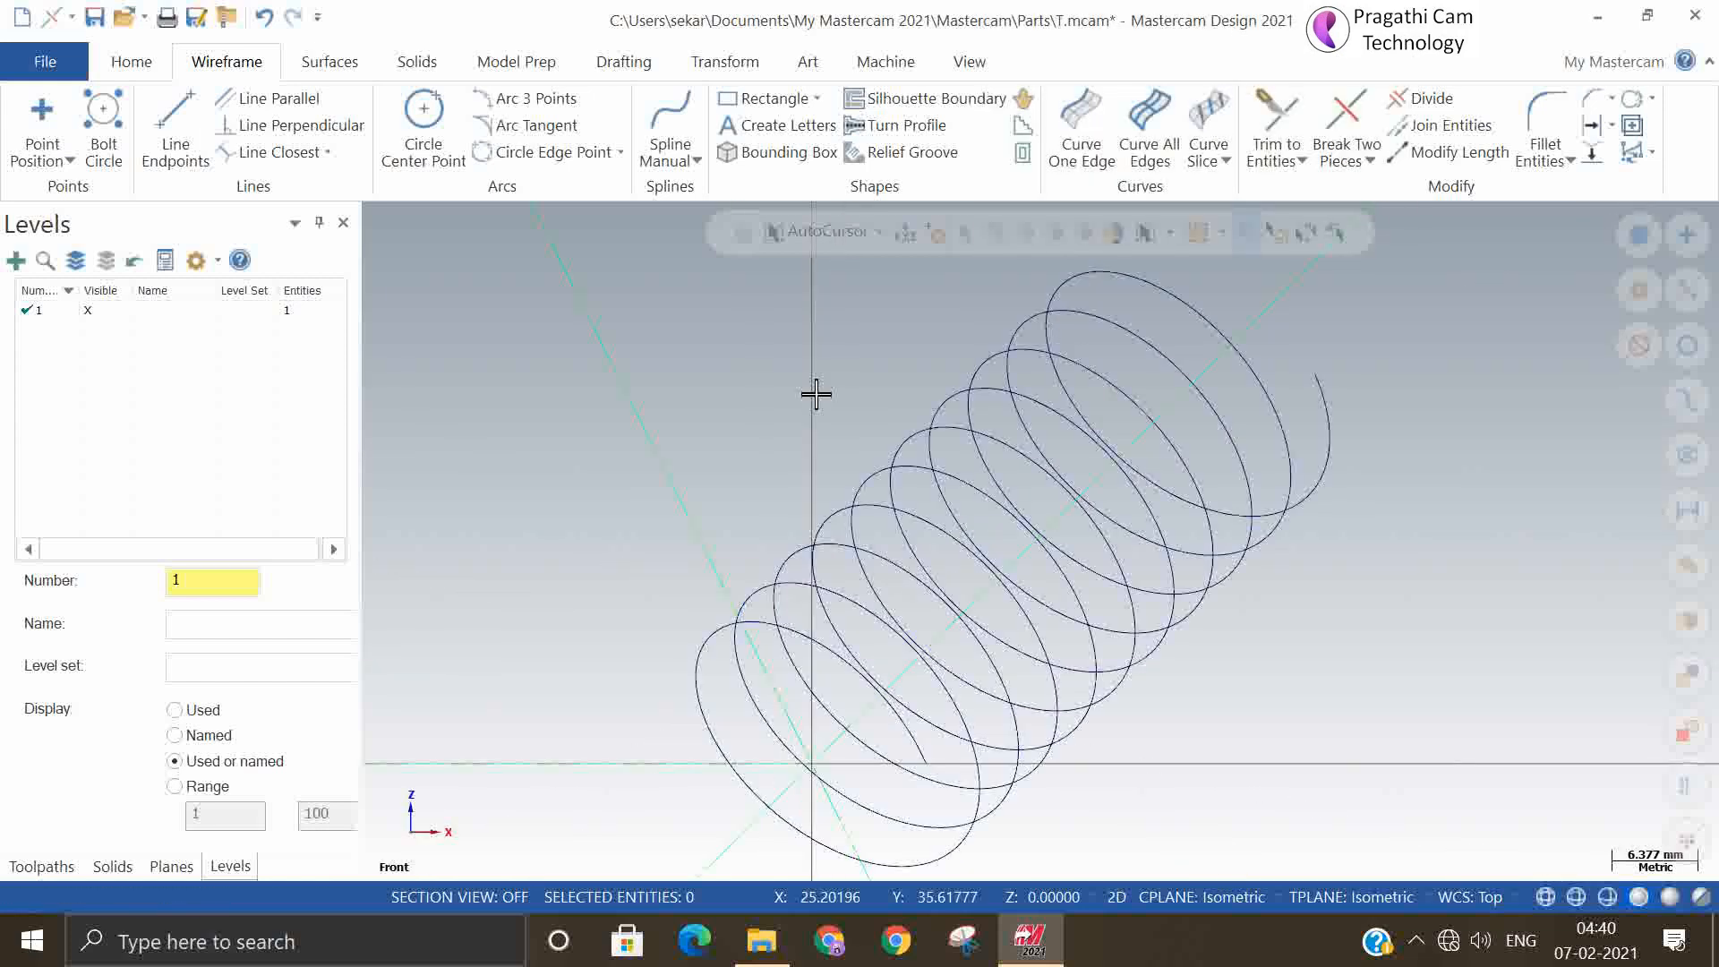
{"action": "scroll", "coordinate": [829, 434], "scroll_direction": "down", "scroll_amount": 3}
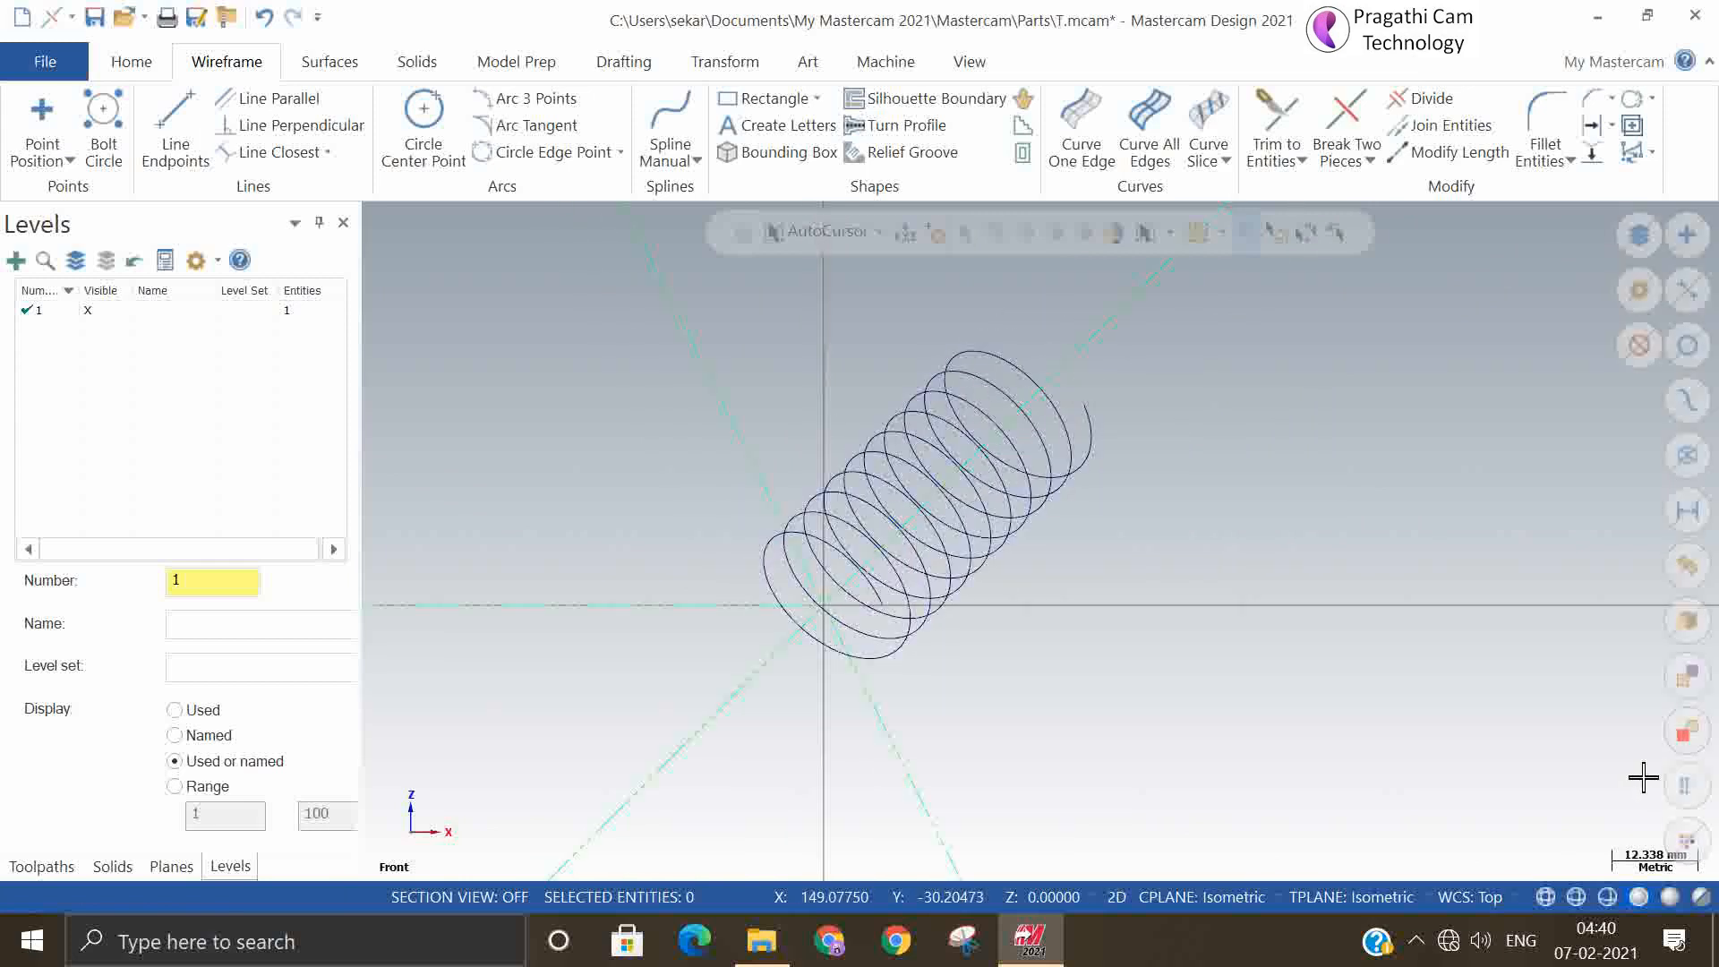
{"action": "left_click", "coordinate": [265, 17]}
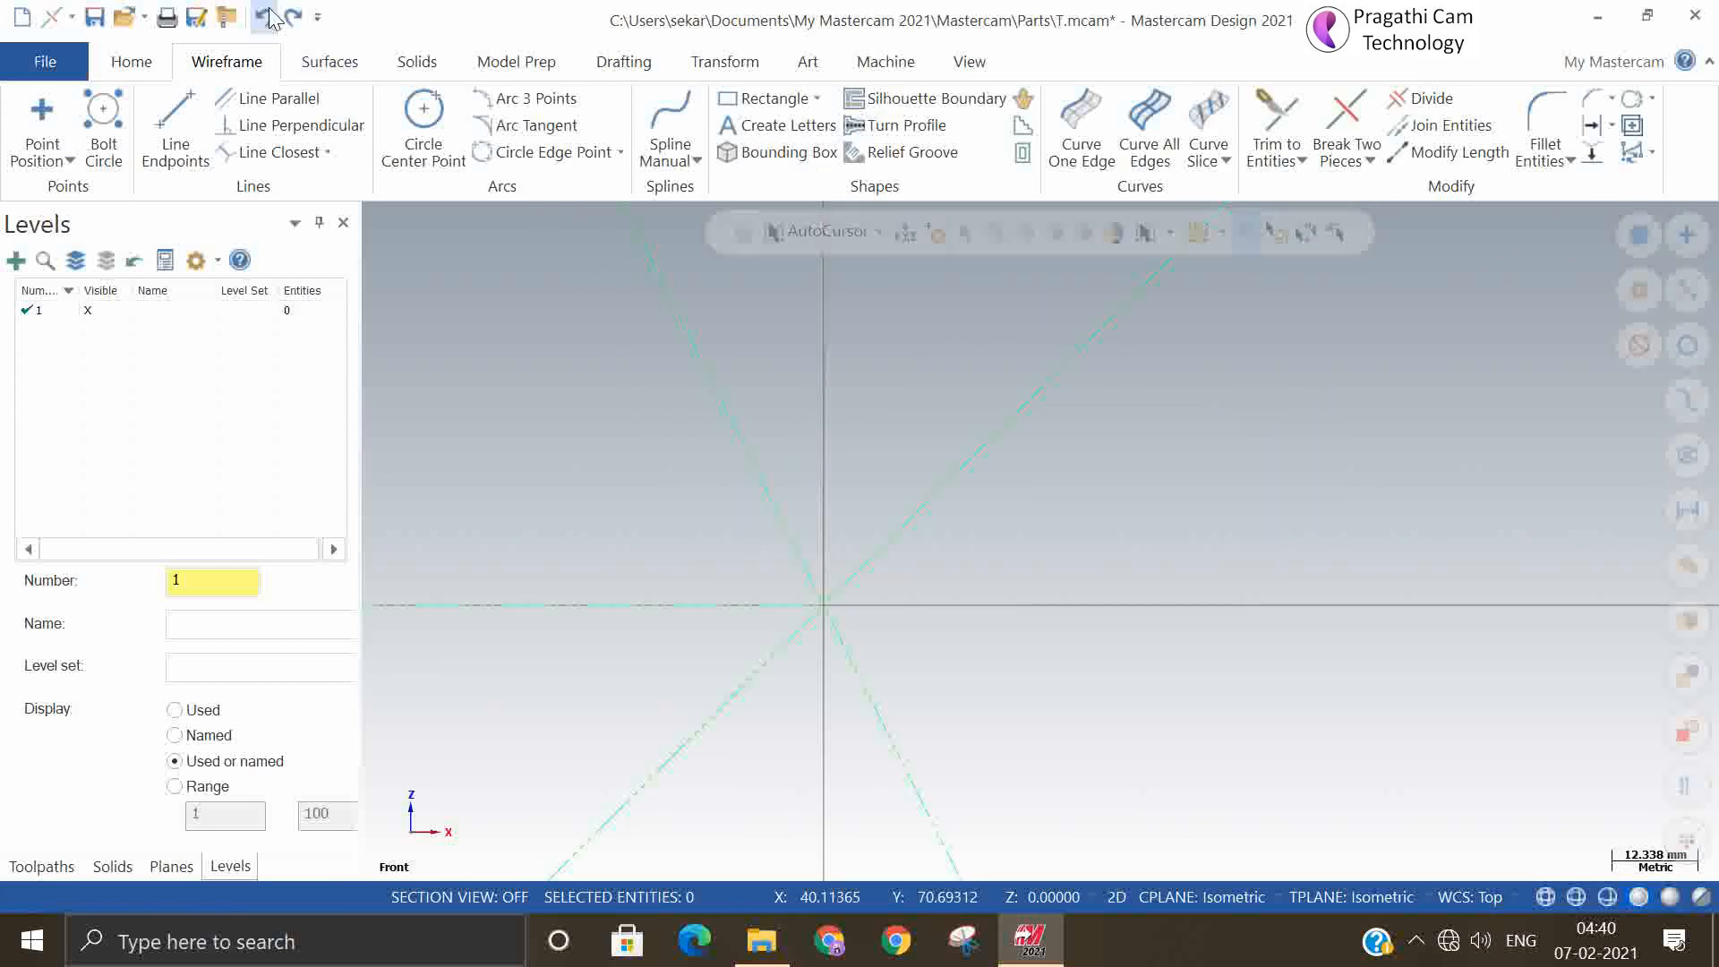
Set the construction plane to Top and return to the isometric view
{"action": "right_click", "coordinate": [1066, 575]}
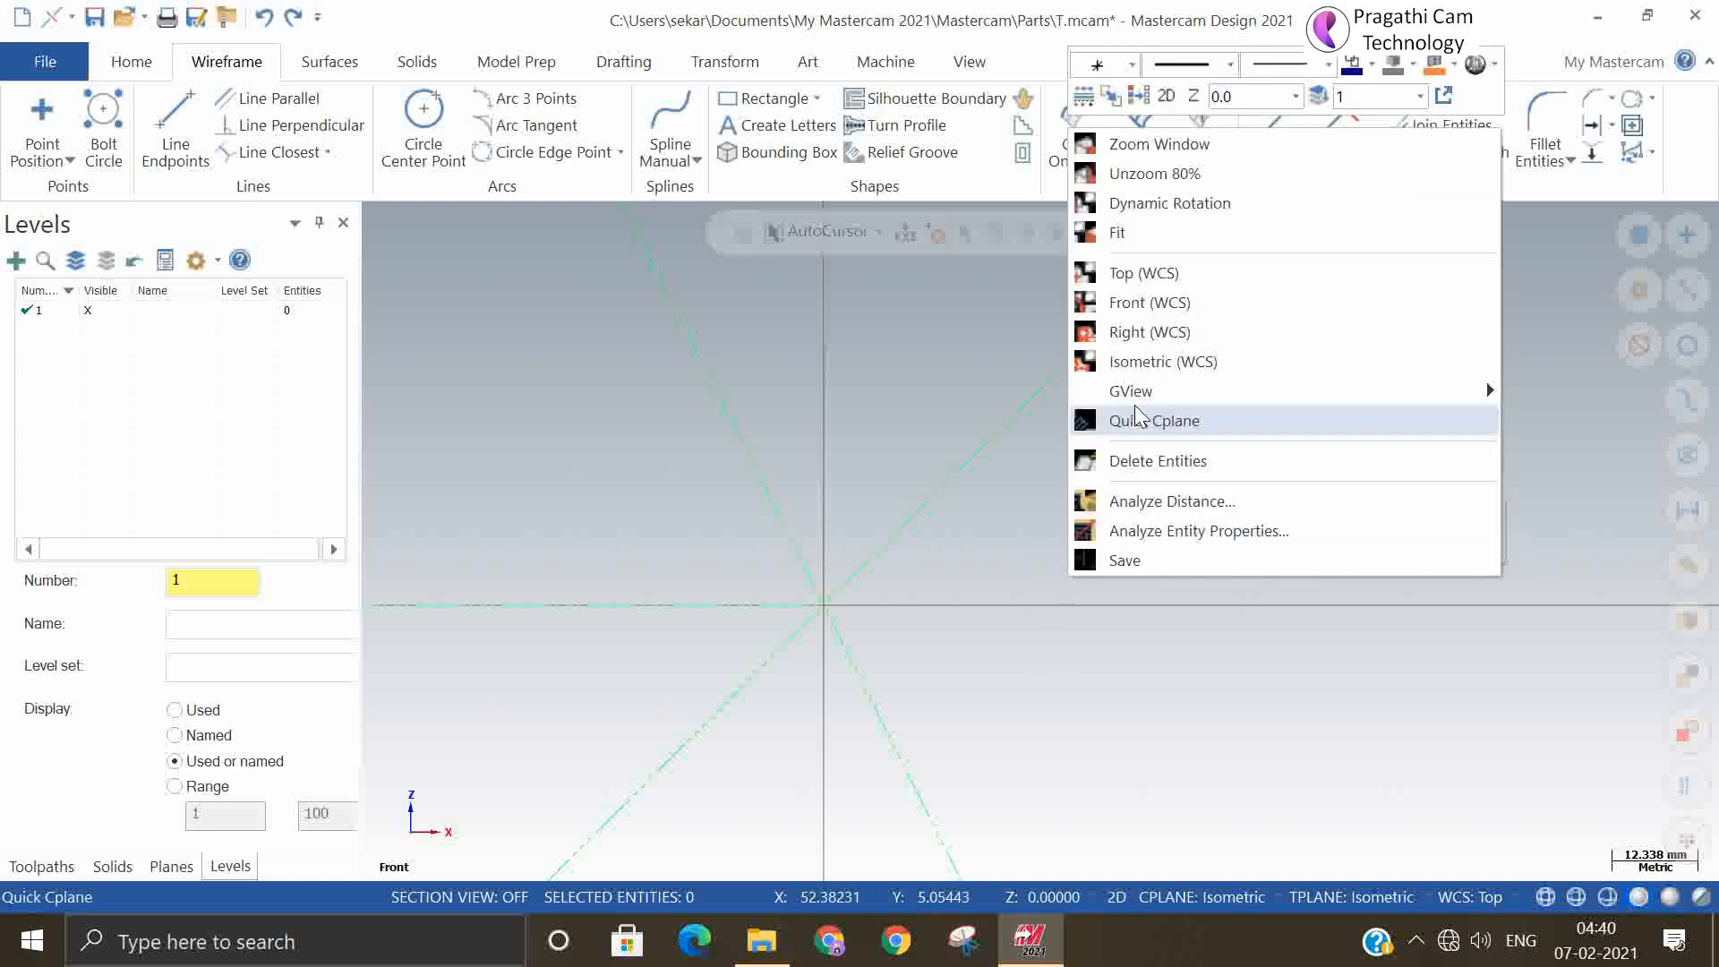
{"action": "left_click", "coordinate": [1157, 273]}
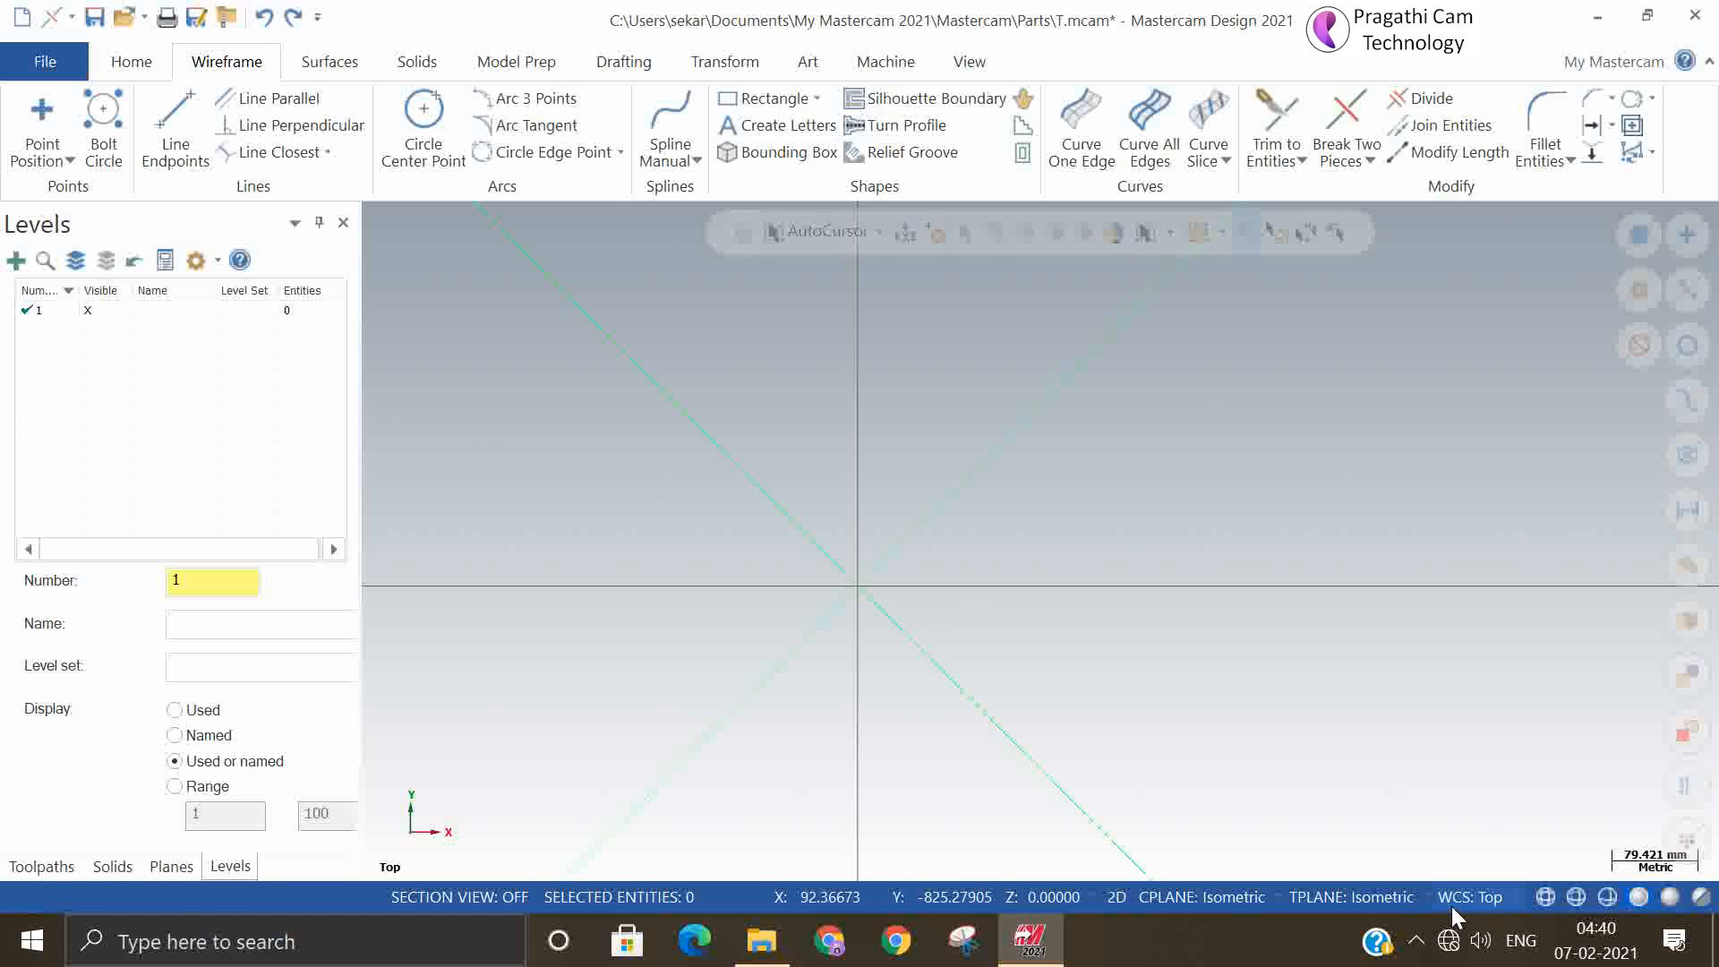
{"action": "left_click", "coordinate": [1162, 900]}
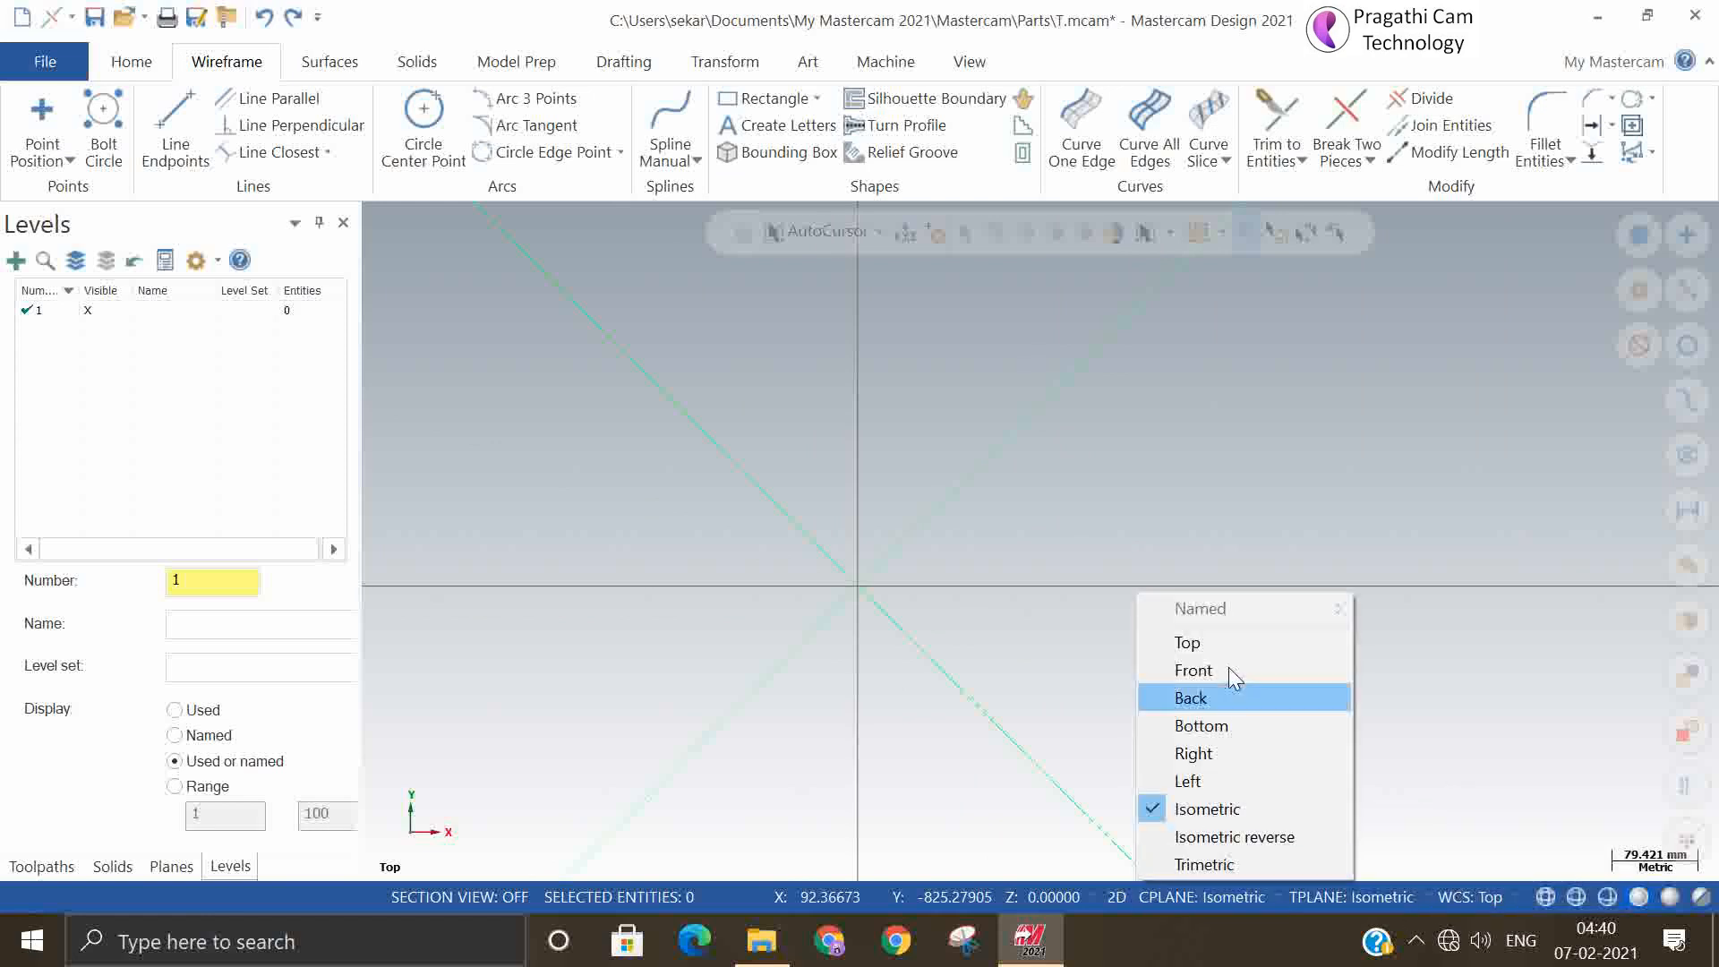
{"action": "left_click", "coordinate": [1216, 643]}
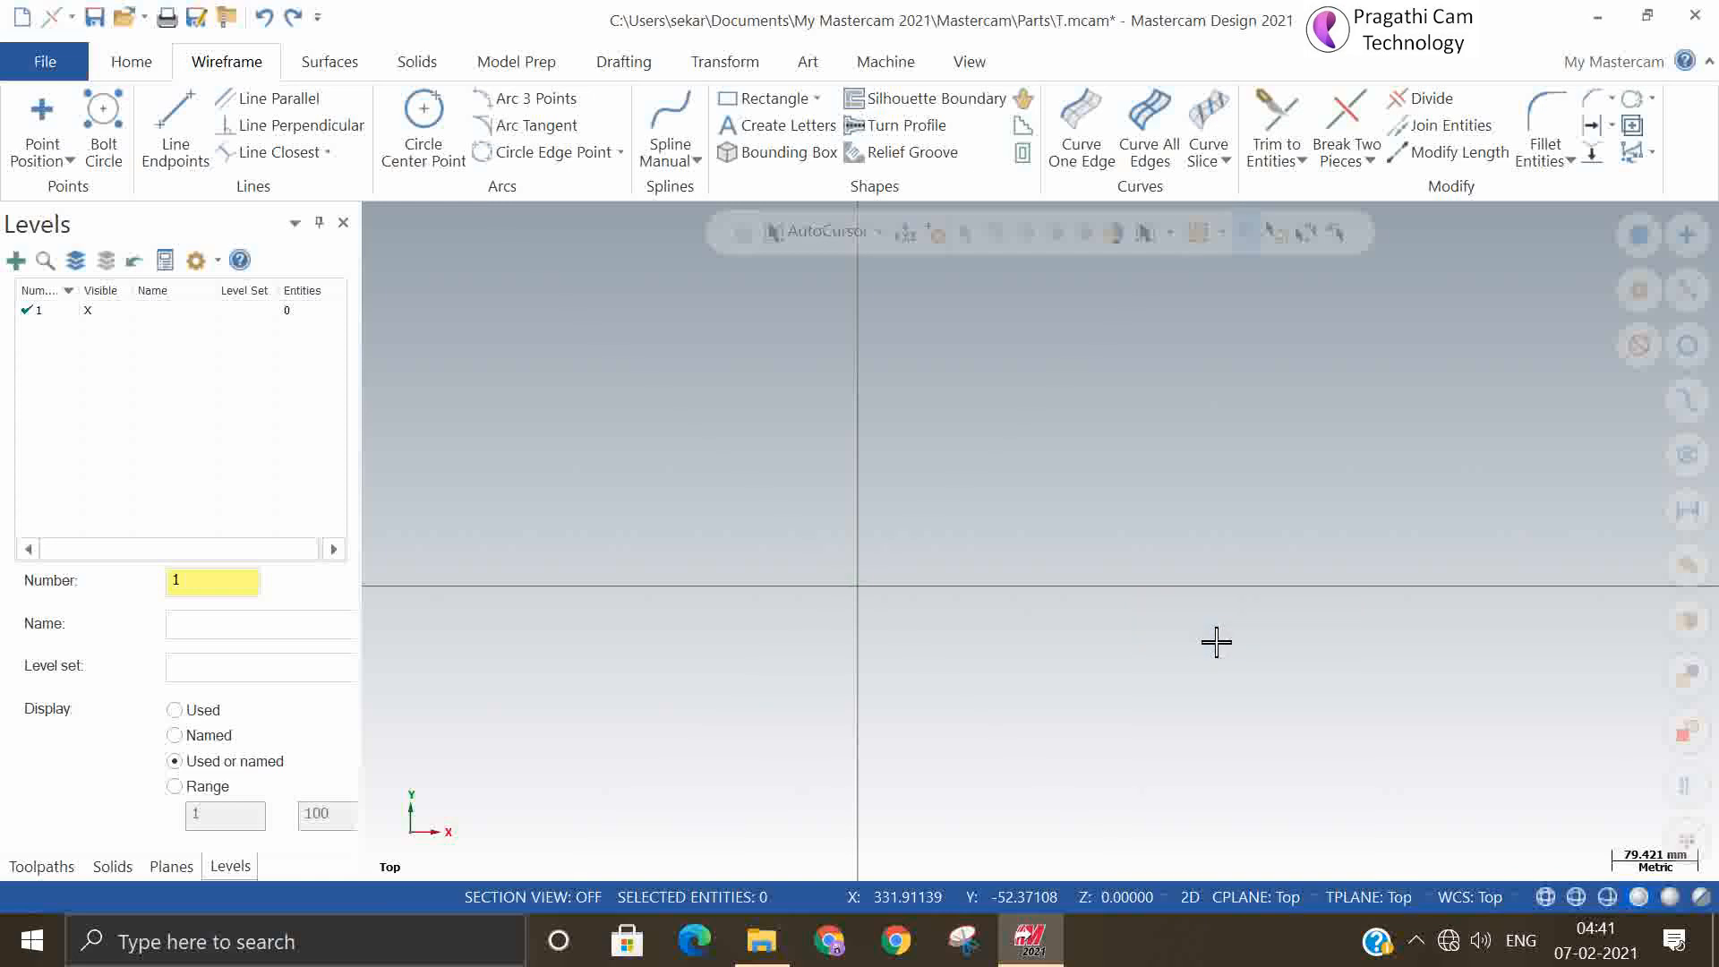
{"action": "right_click", "coordinate": [966, 500]}
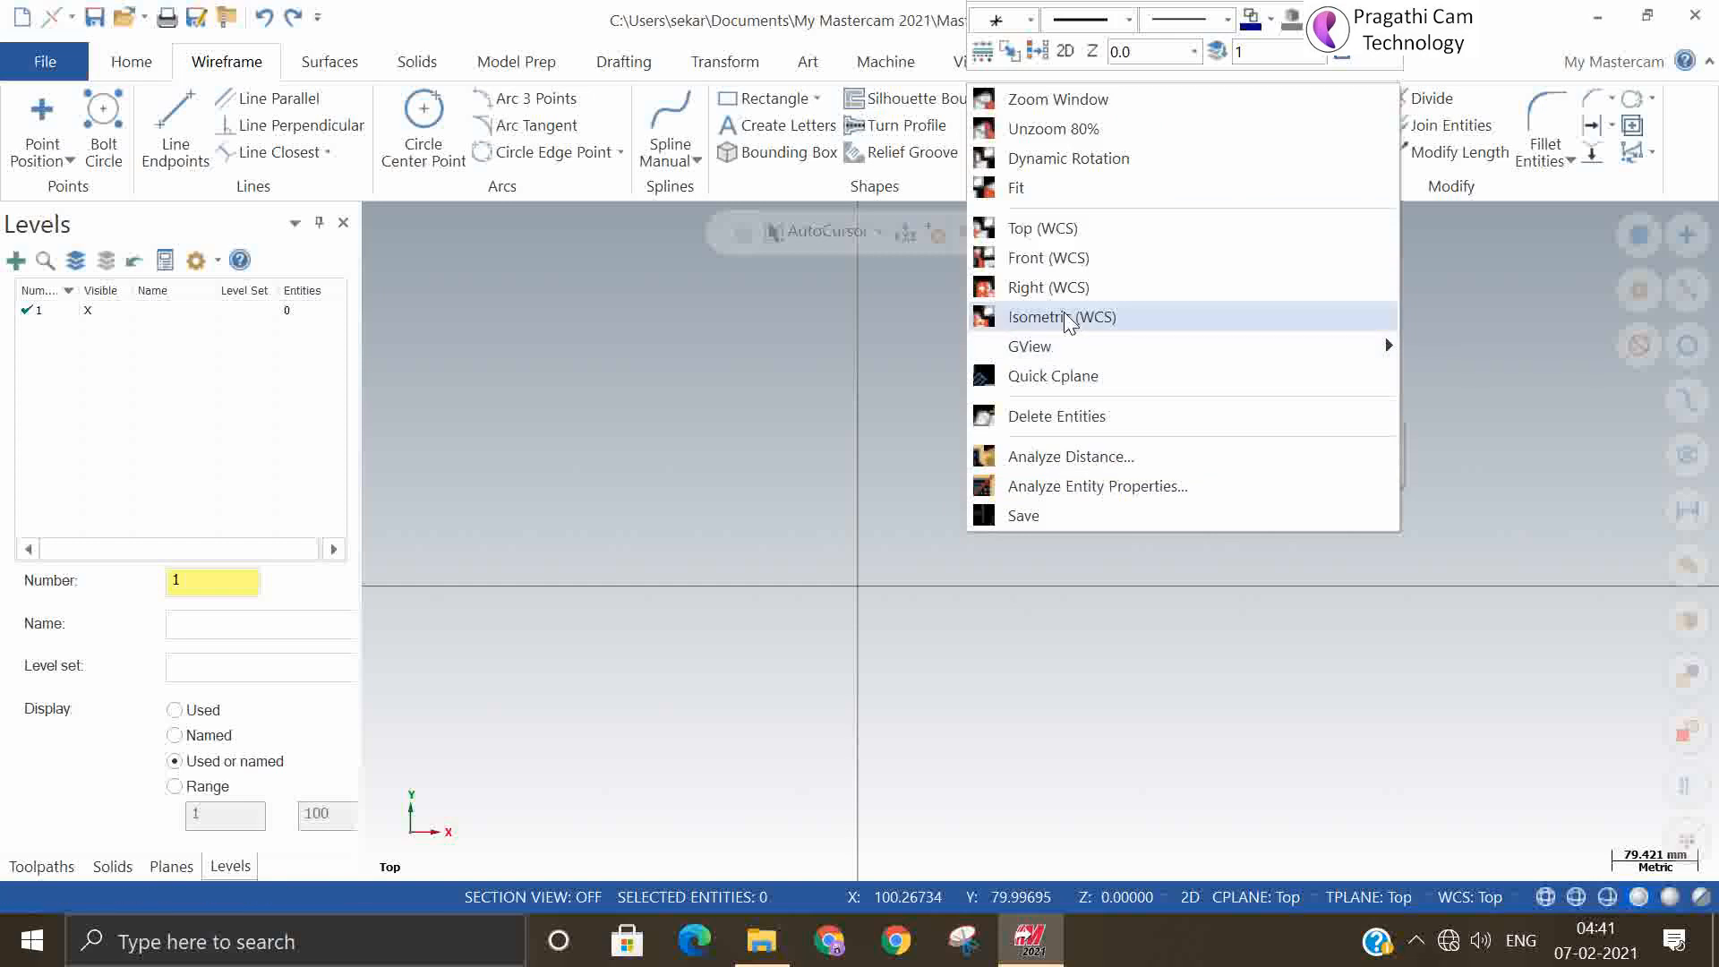
{"action": "left_click", "coordinate": [1067, 318]}
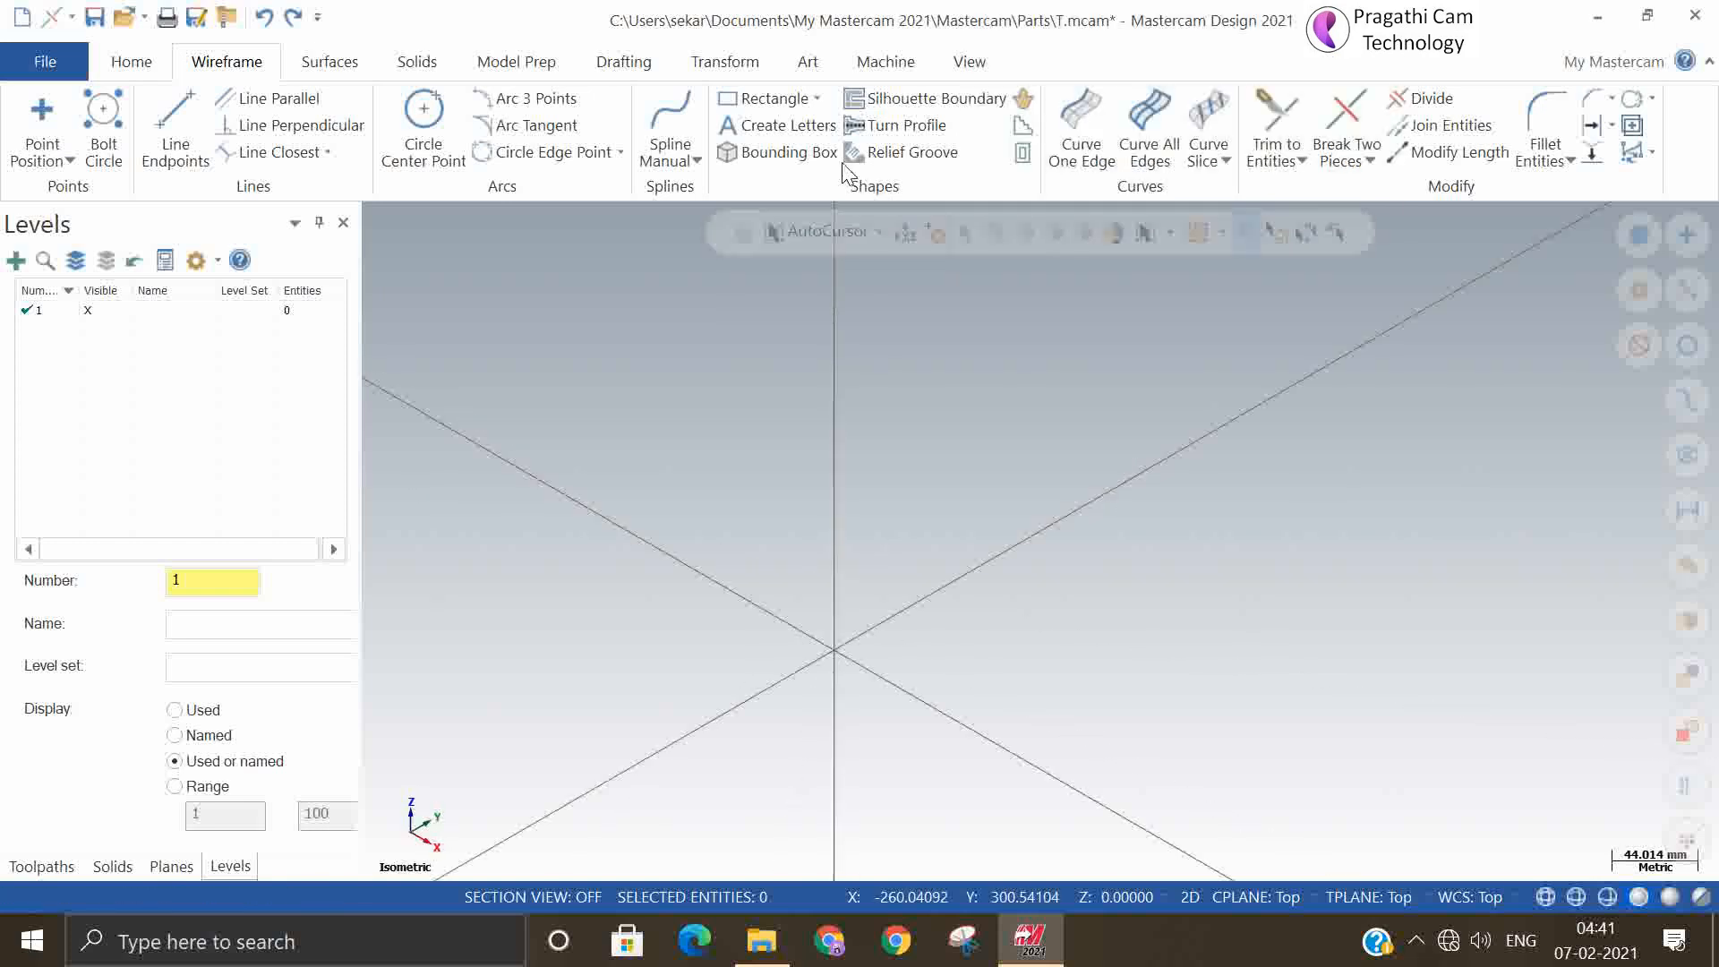
Create a counterclockwise helix at the origin with radius 12.0, height 50.0, 10 revolutions and pitch 5.0
{"action": "left_click", "coordinate": [801, 98]}
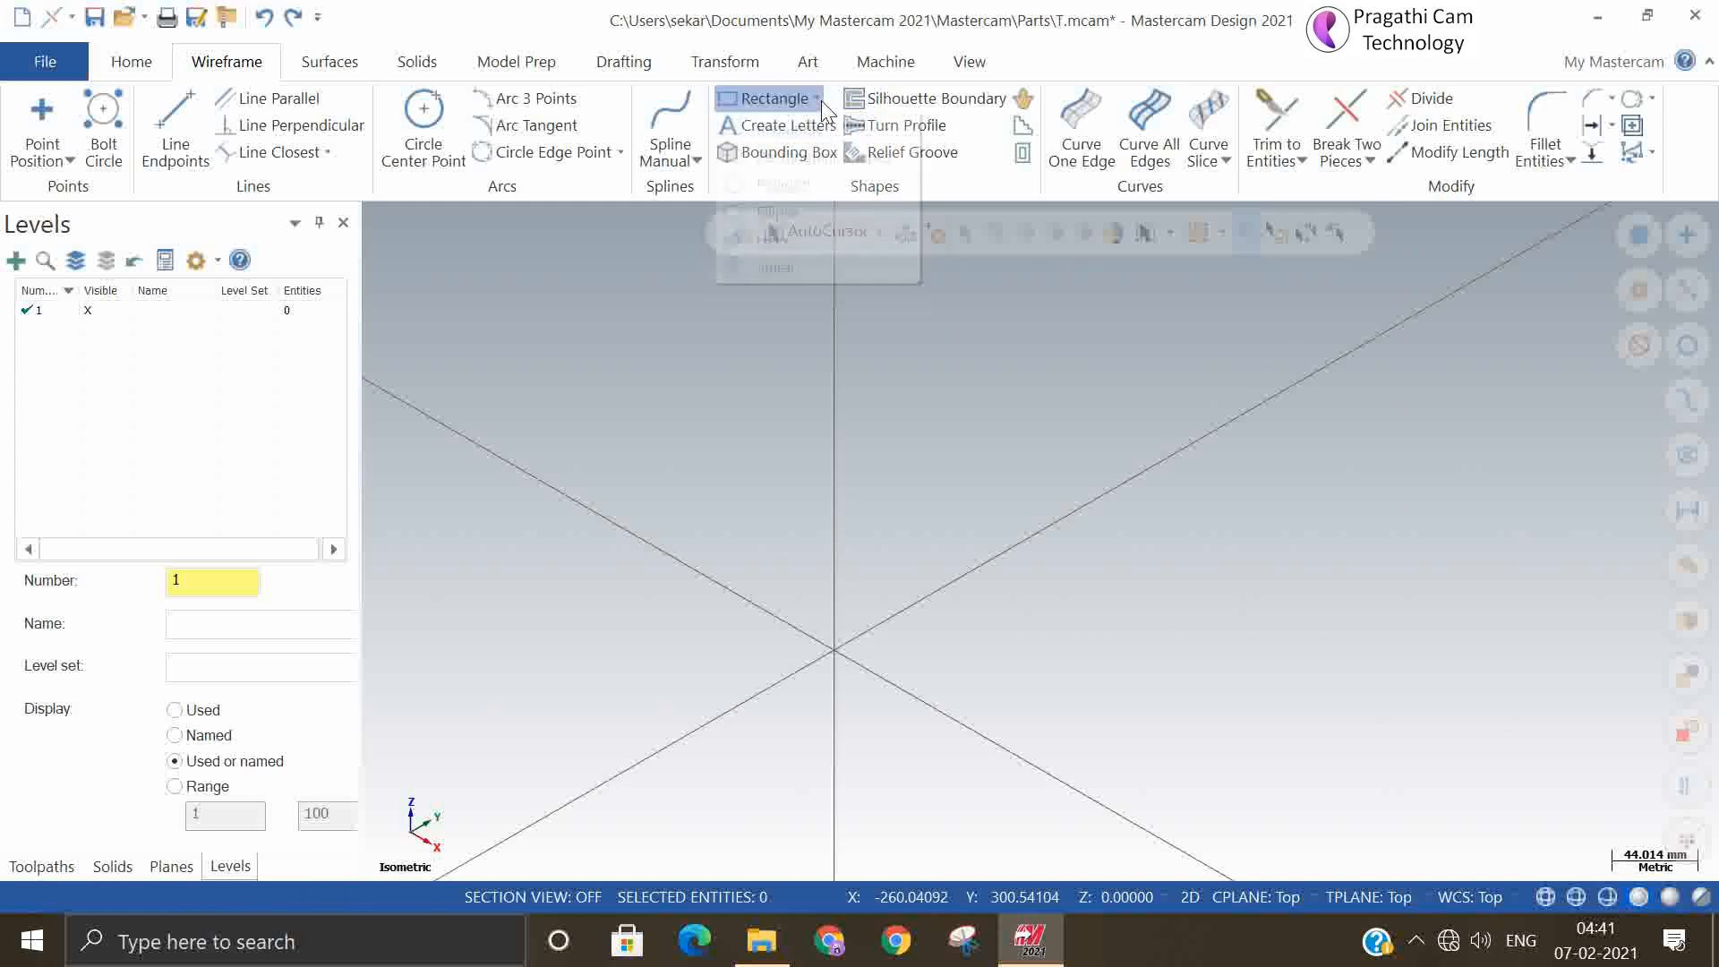
{"action": "left_click", "coordinate": [806, 239]}
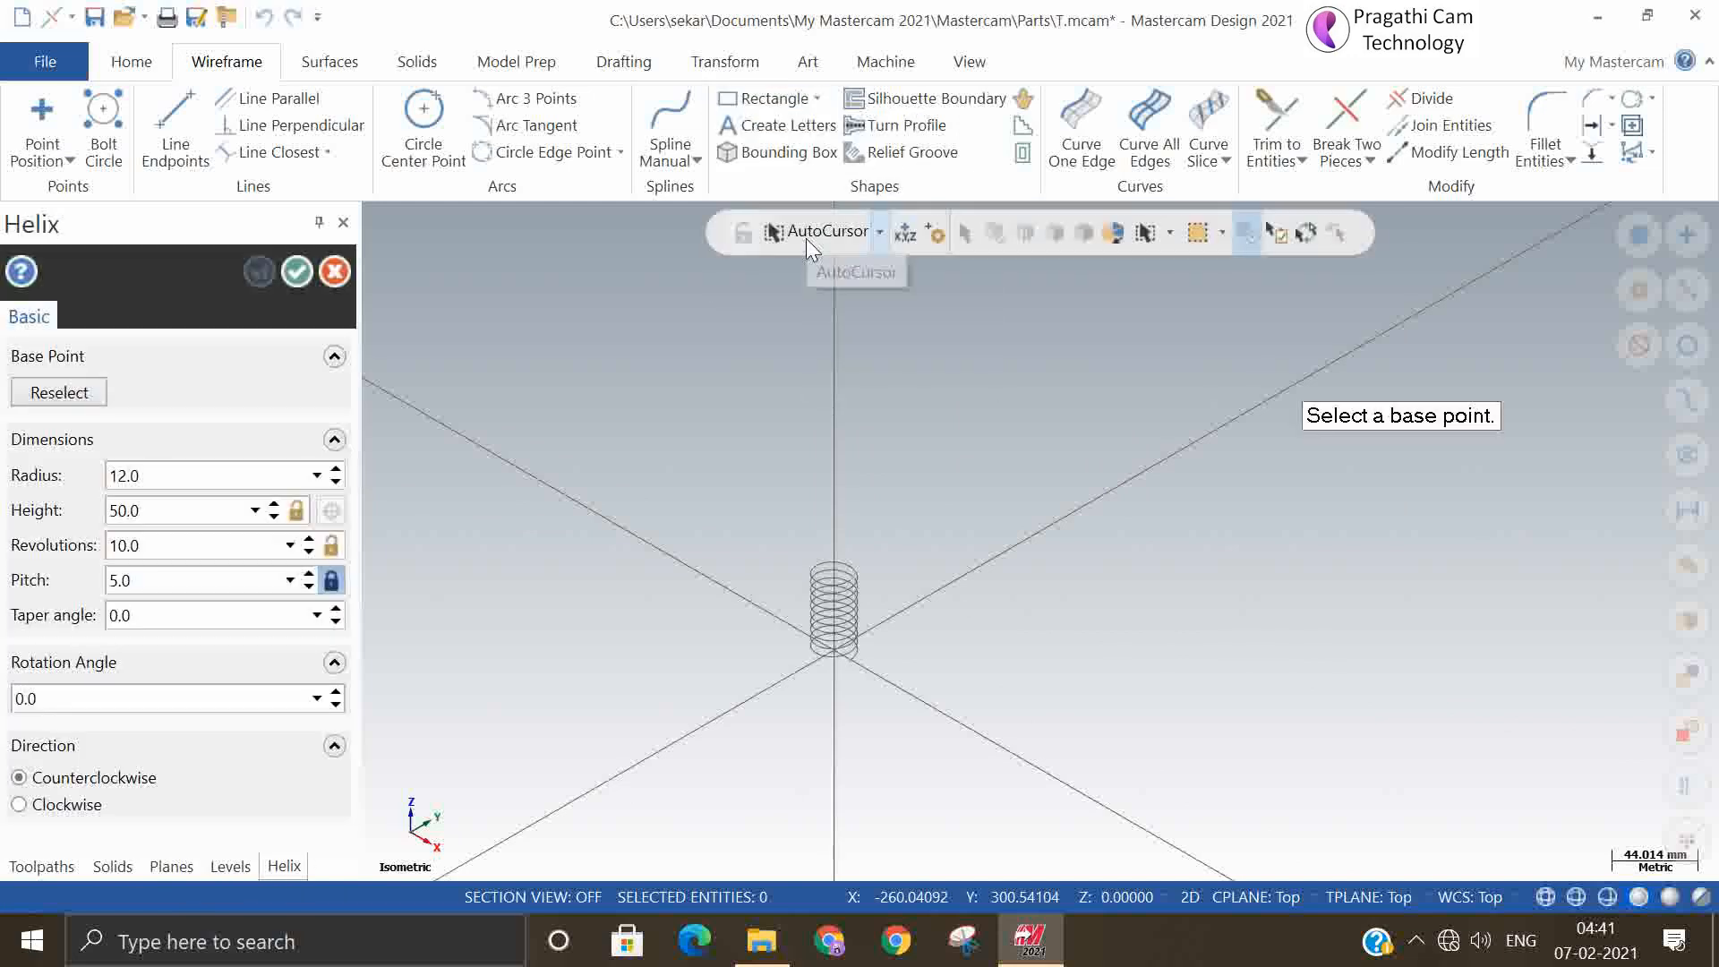
{"action": "left_click", "coordinate": [833, 655]}
{"action": "left_click", "coordinate": [296, 271]}
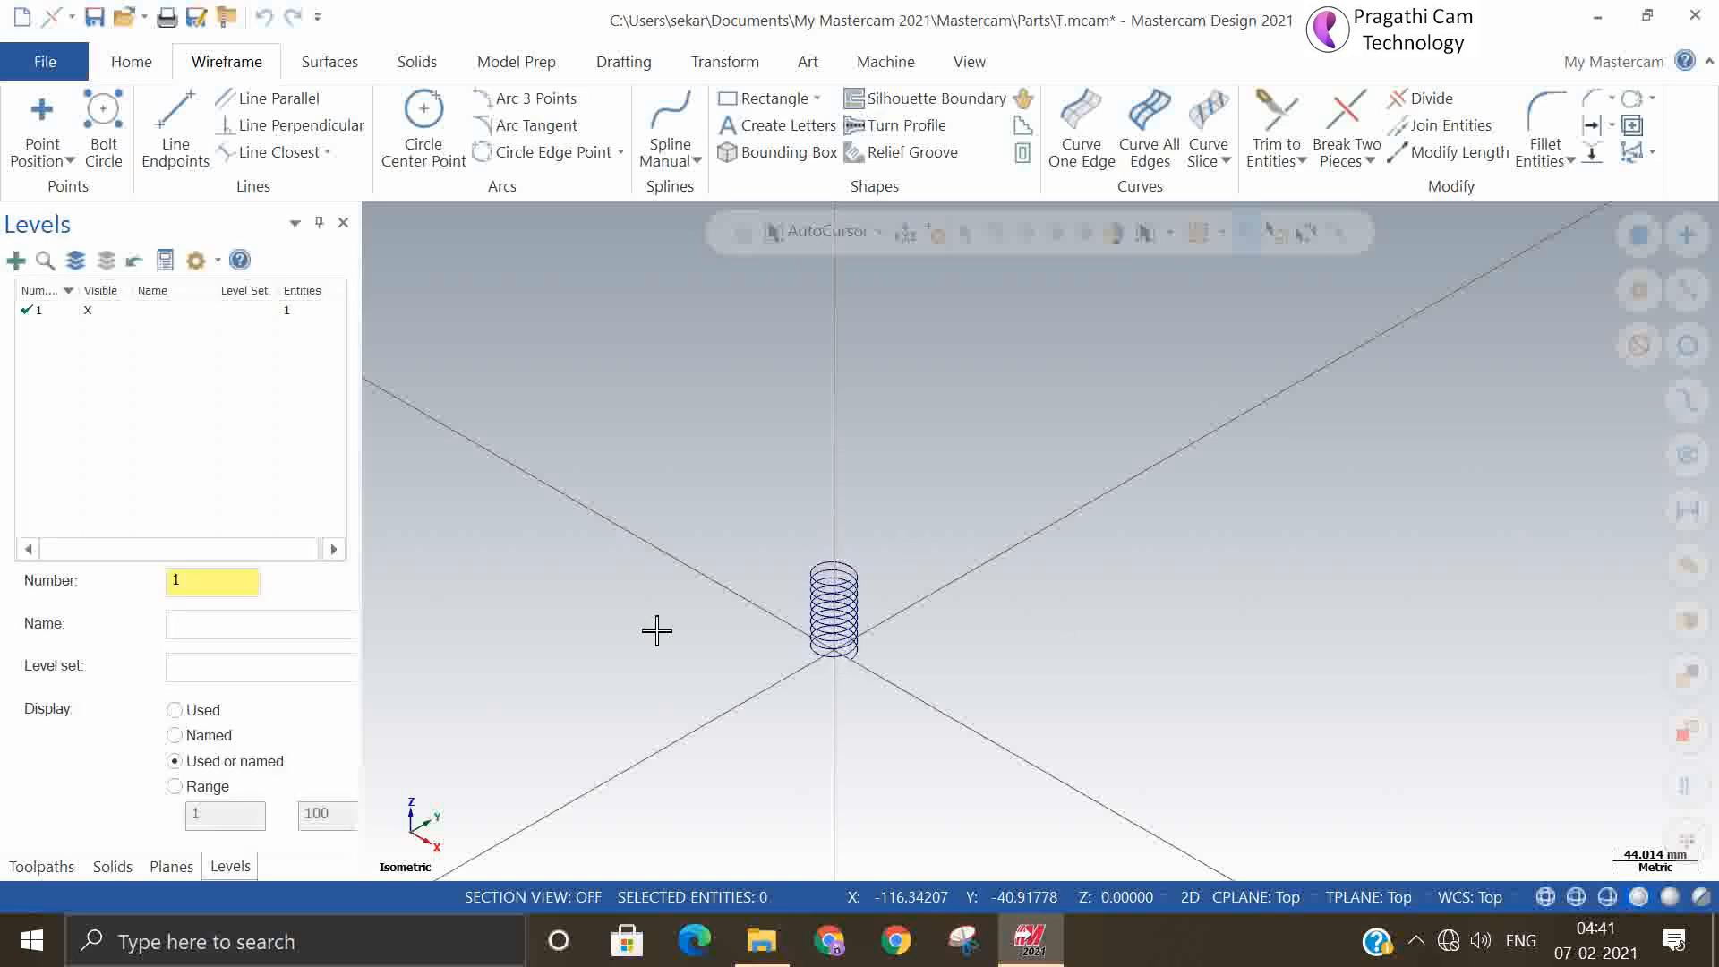
{"action": "scroll", "coordinate": [825, 722], "scroll_direction": "up", "scroll_amount": 5}
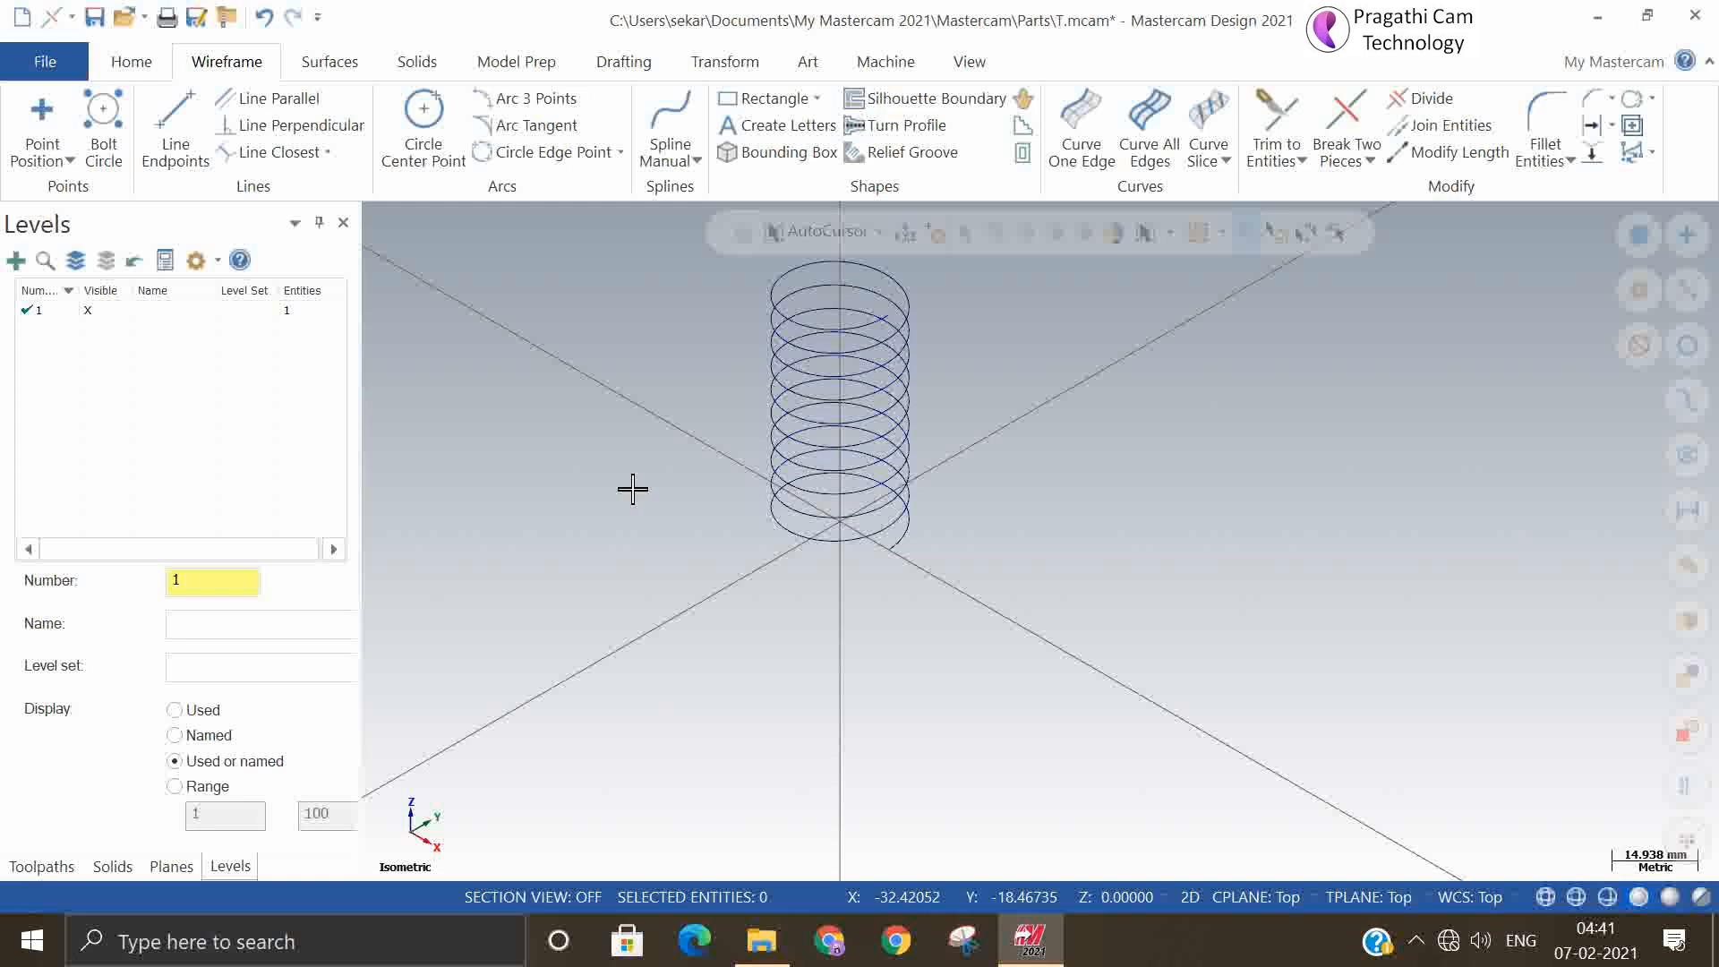
Create a center-point circle at the origin, sized to the helix's lower end point with radius 12.0
{"action": "left_click", "coordinate": [413, 126]}
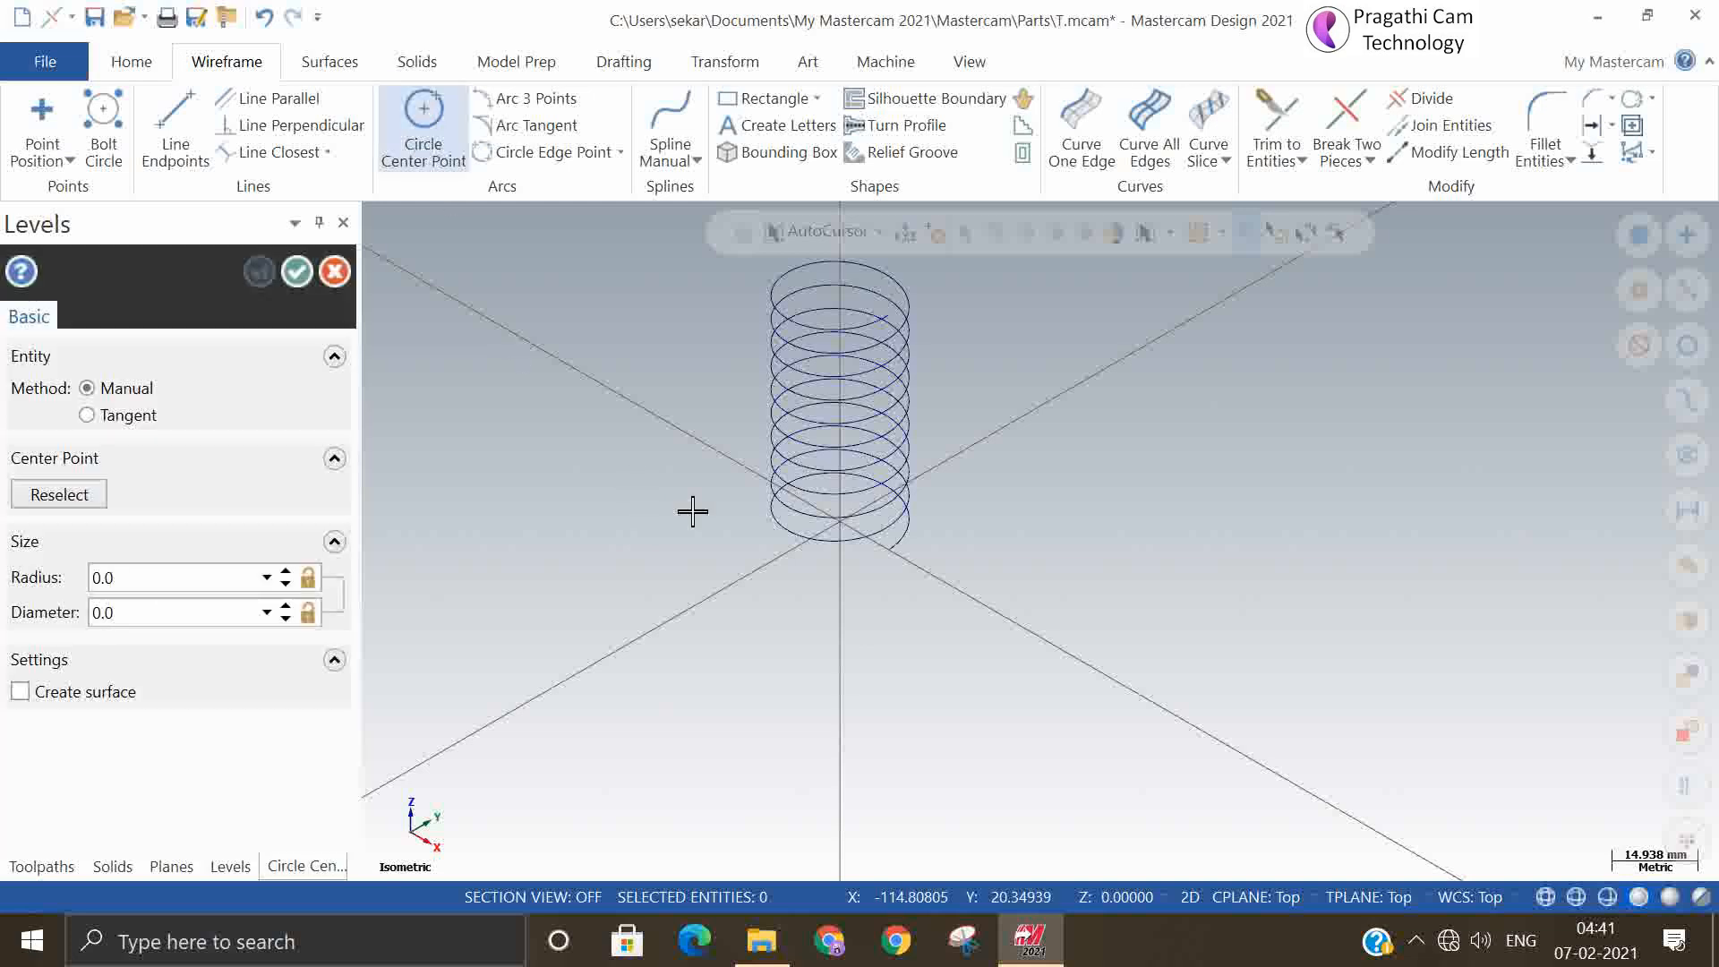
{"action": "left_click", "coordinate": [840, 523]}
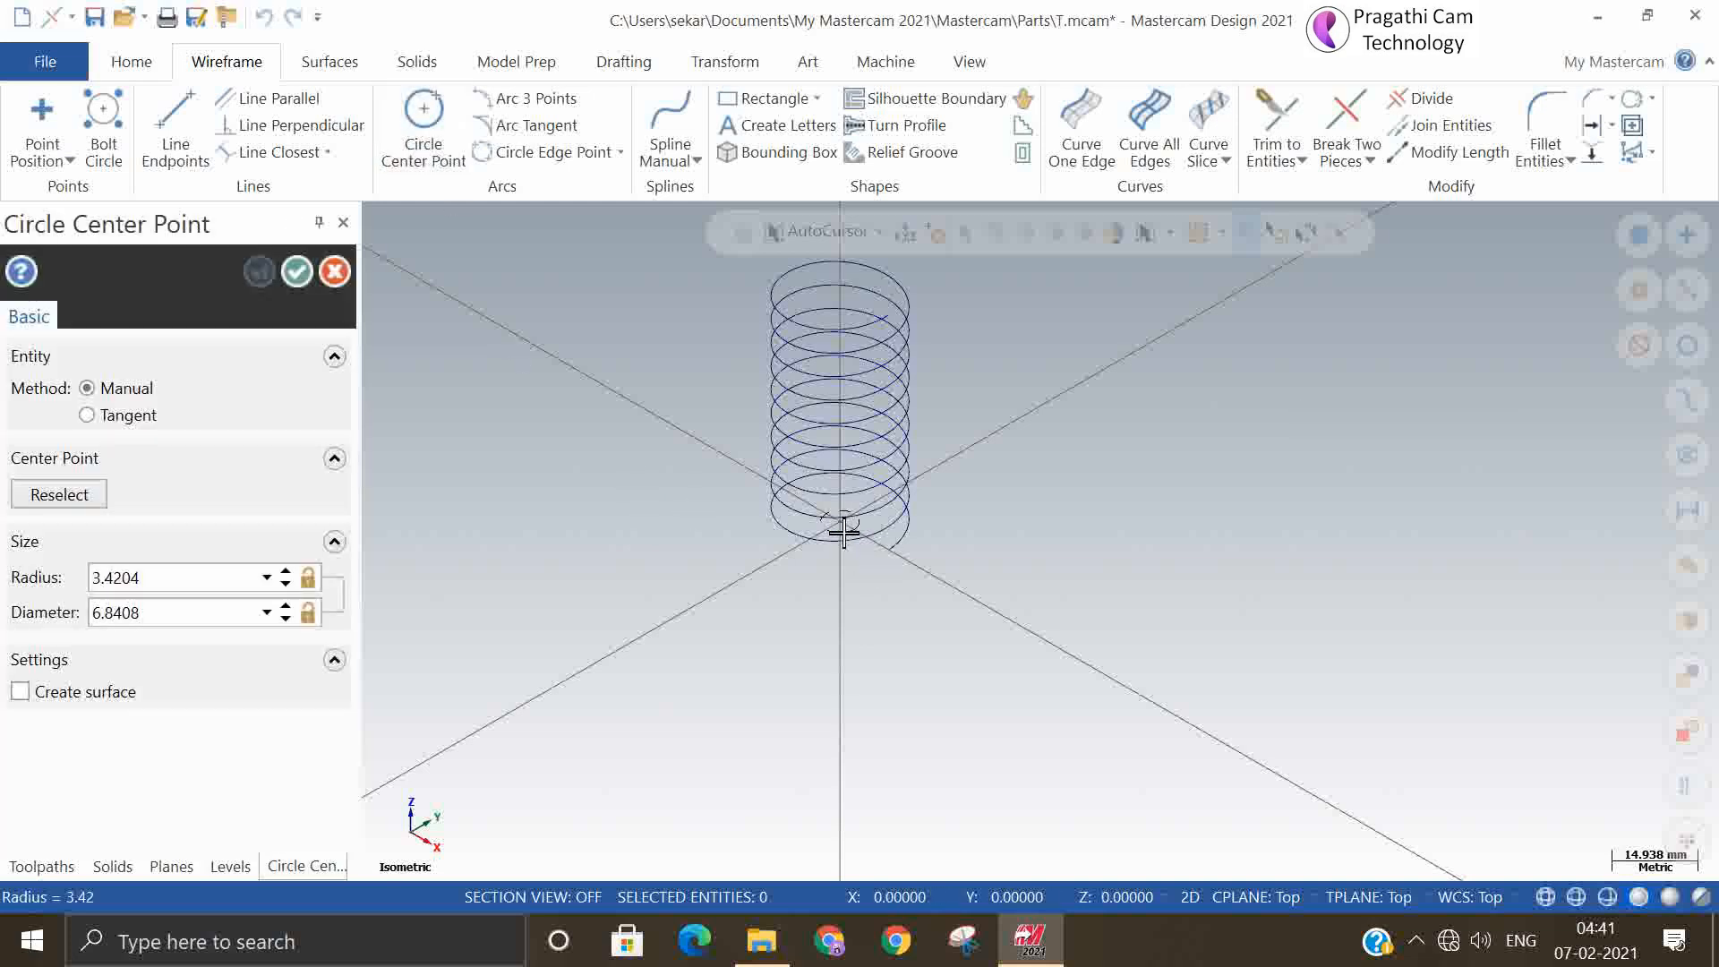
{"action": "left_click", "coordinate": [891, 555]}
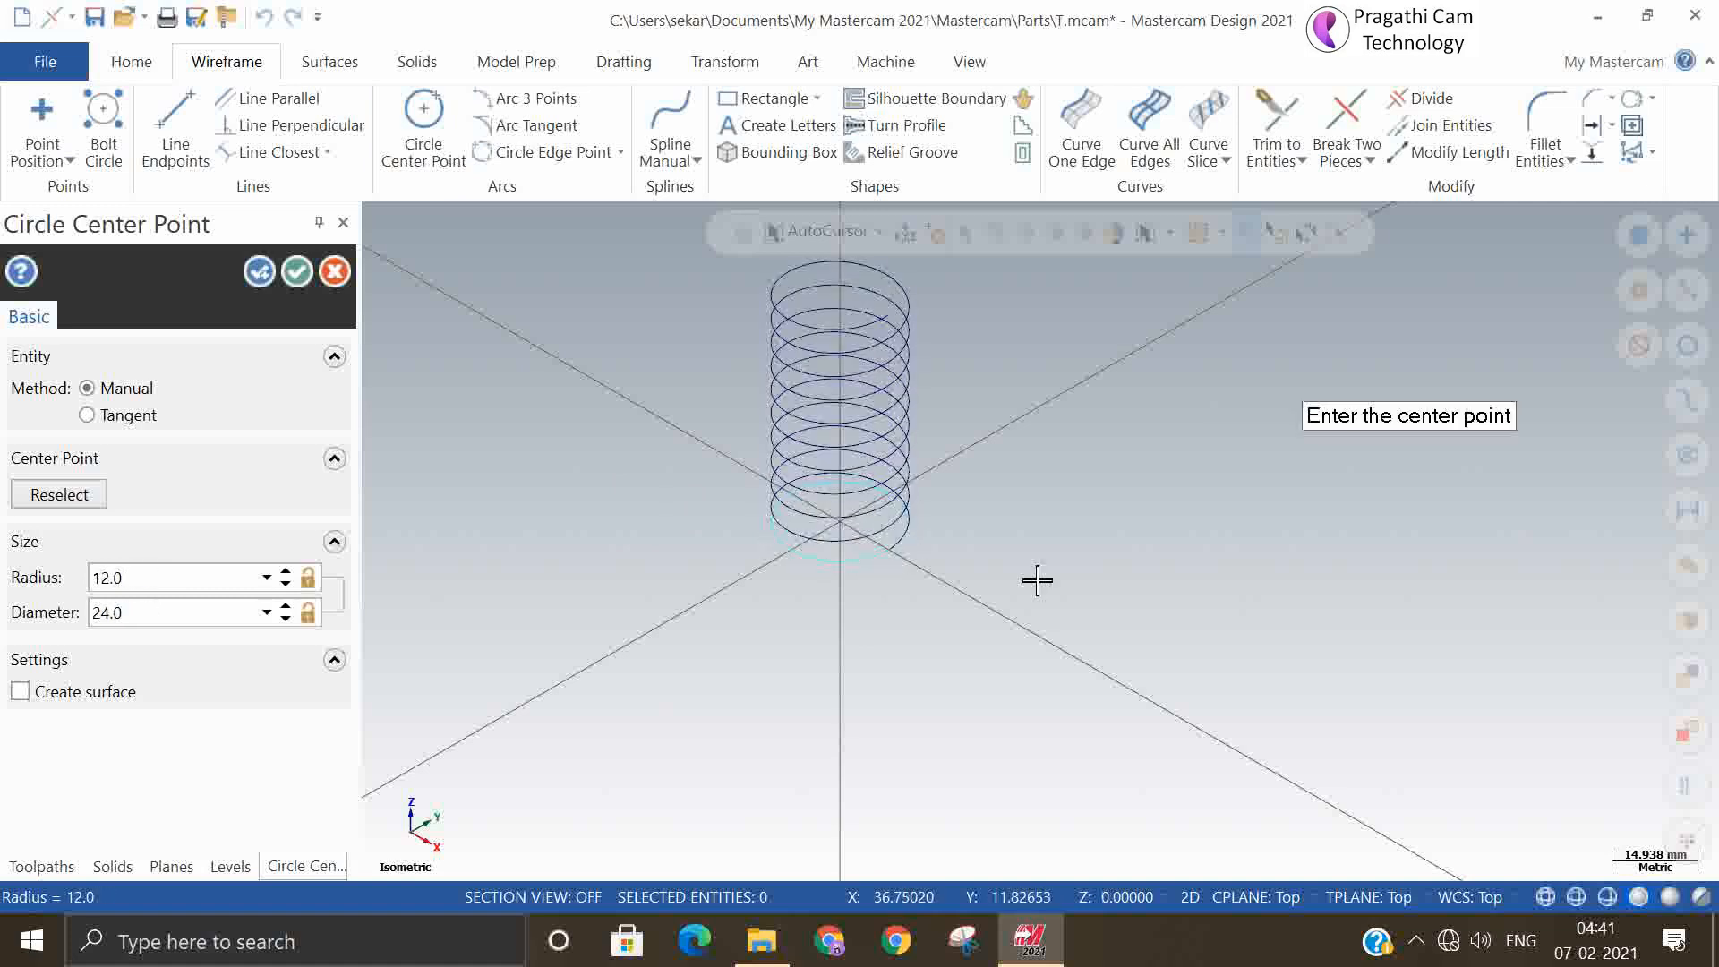
{"action": "left_click", "coordinate": [298, 270]}
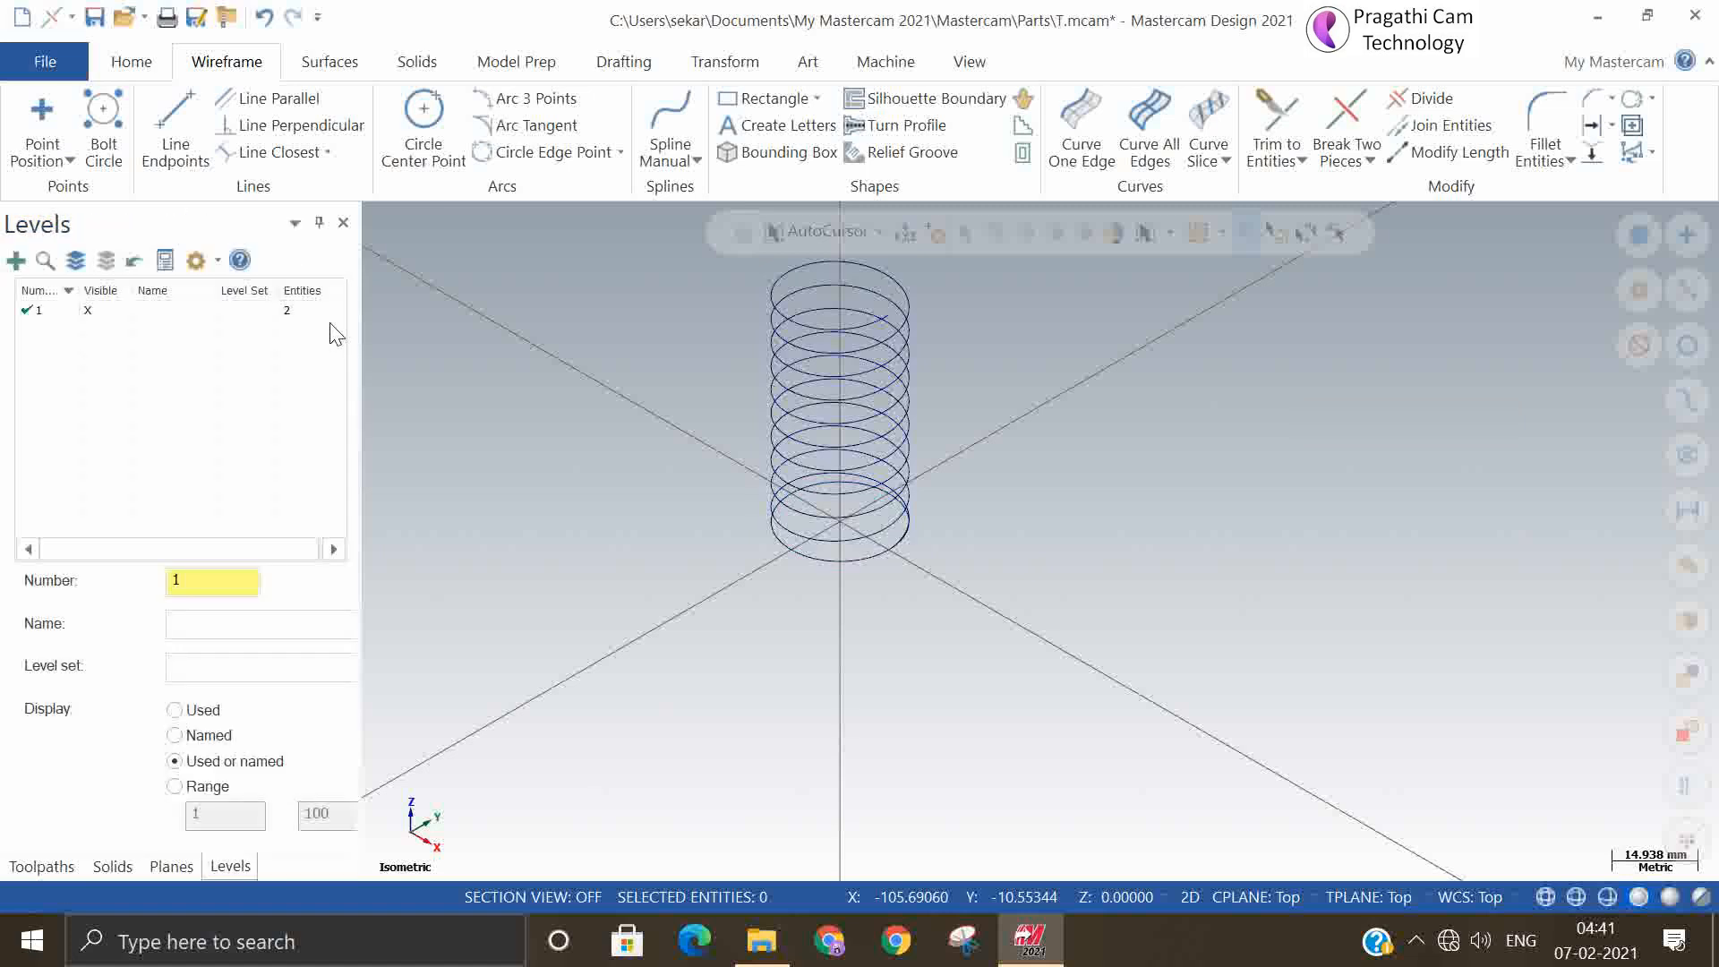
Switch to the front view of the helix and circle
{"action": "scroll", "coordinate": [913, 595], "scroll_direction": "up", "scroll_amount": 3}
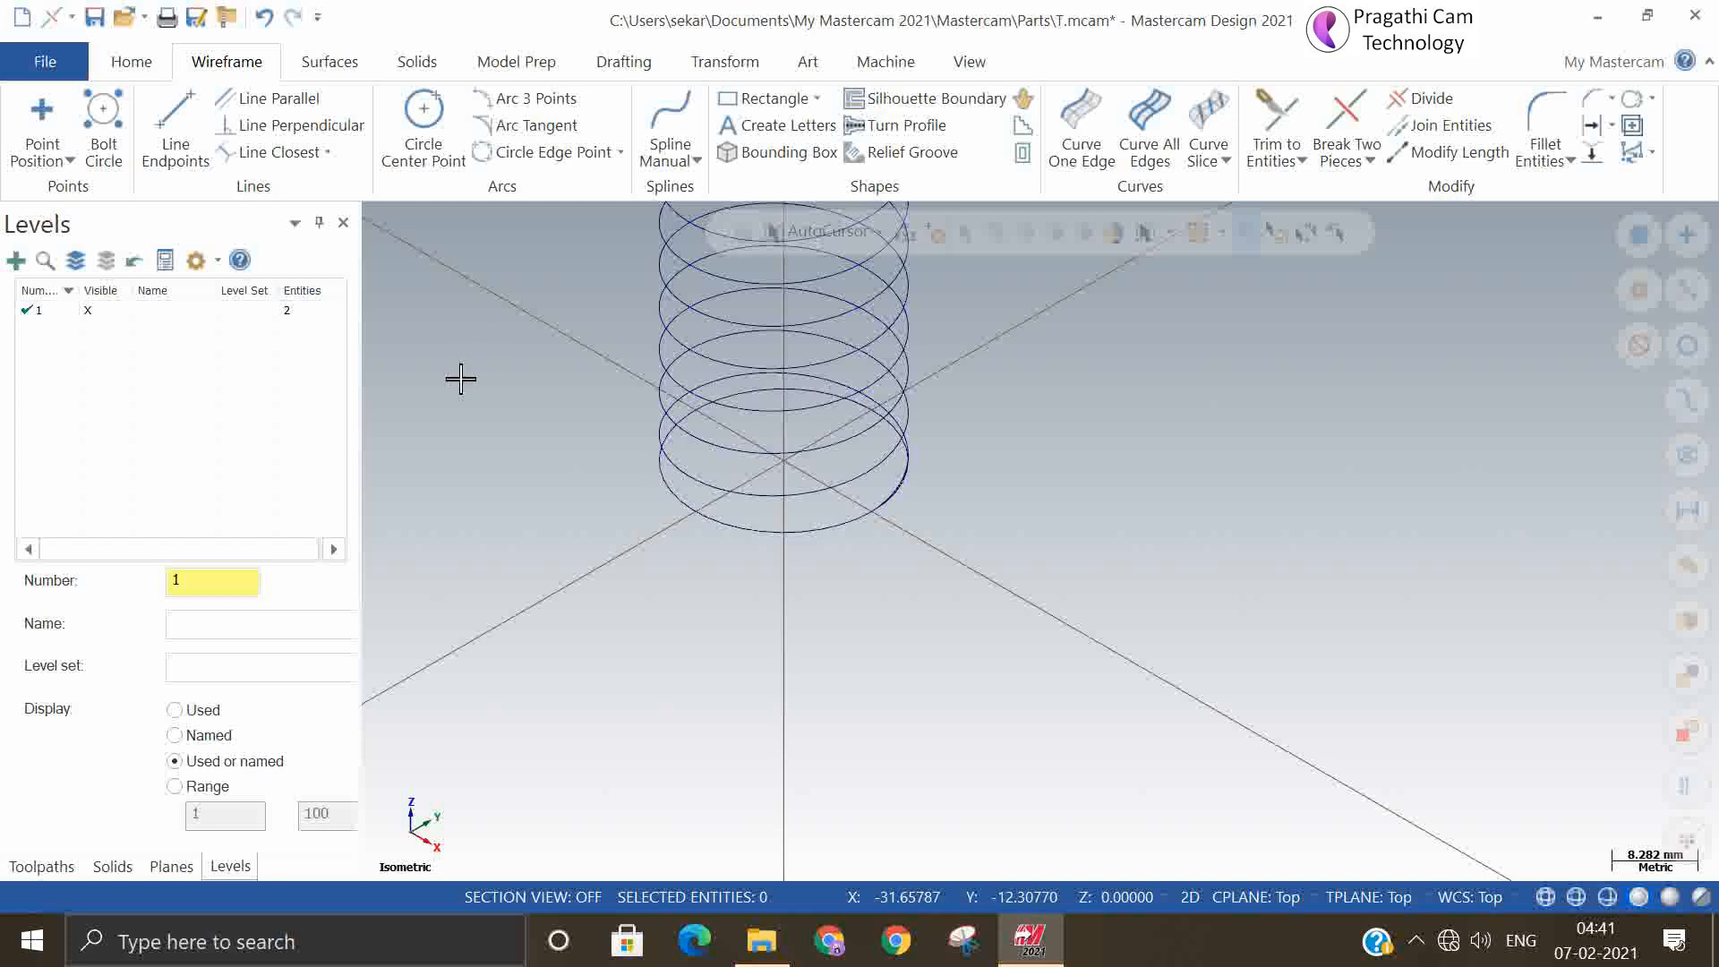
{"action": "right_click", "coordinate": [477, 347]}
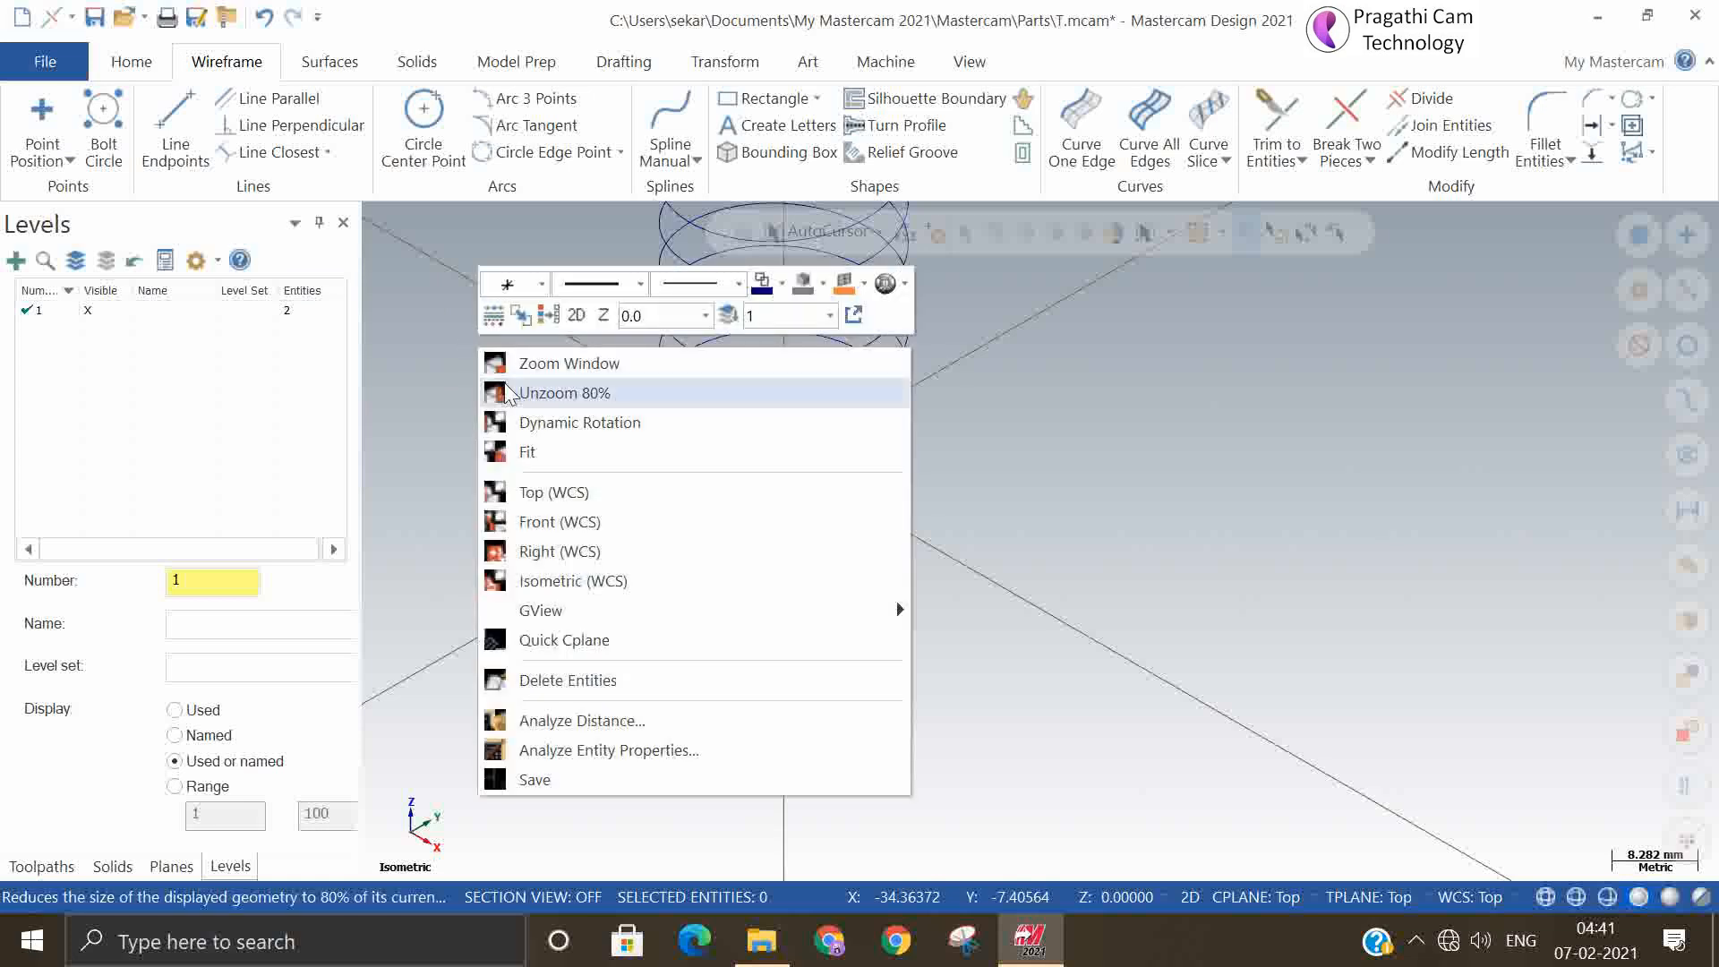
{"action": "left_click", "coordinate": [528, 422]}
{"action": "key", "text": "alt+2"}
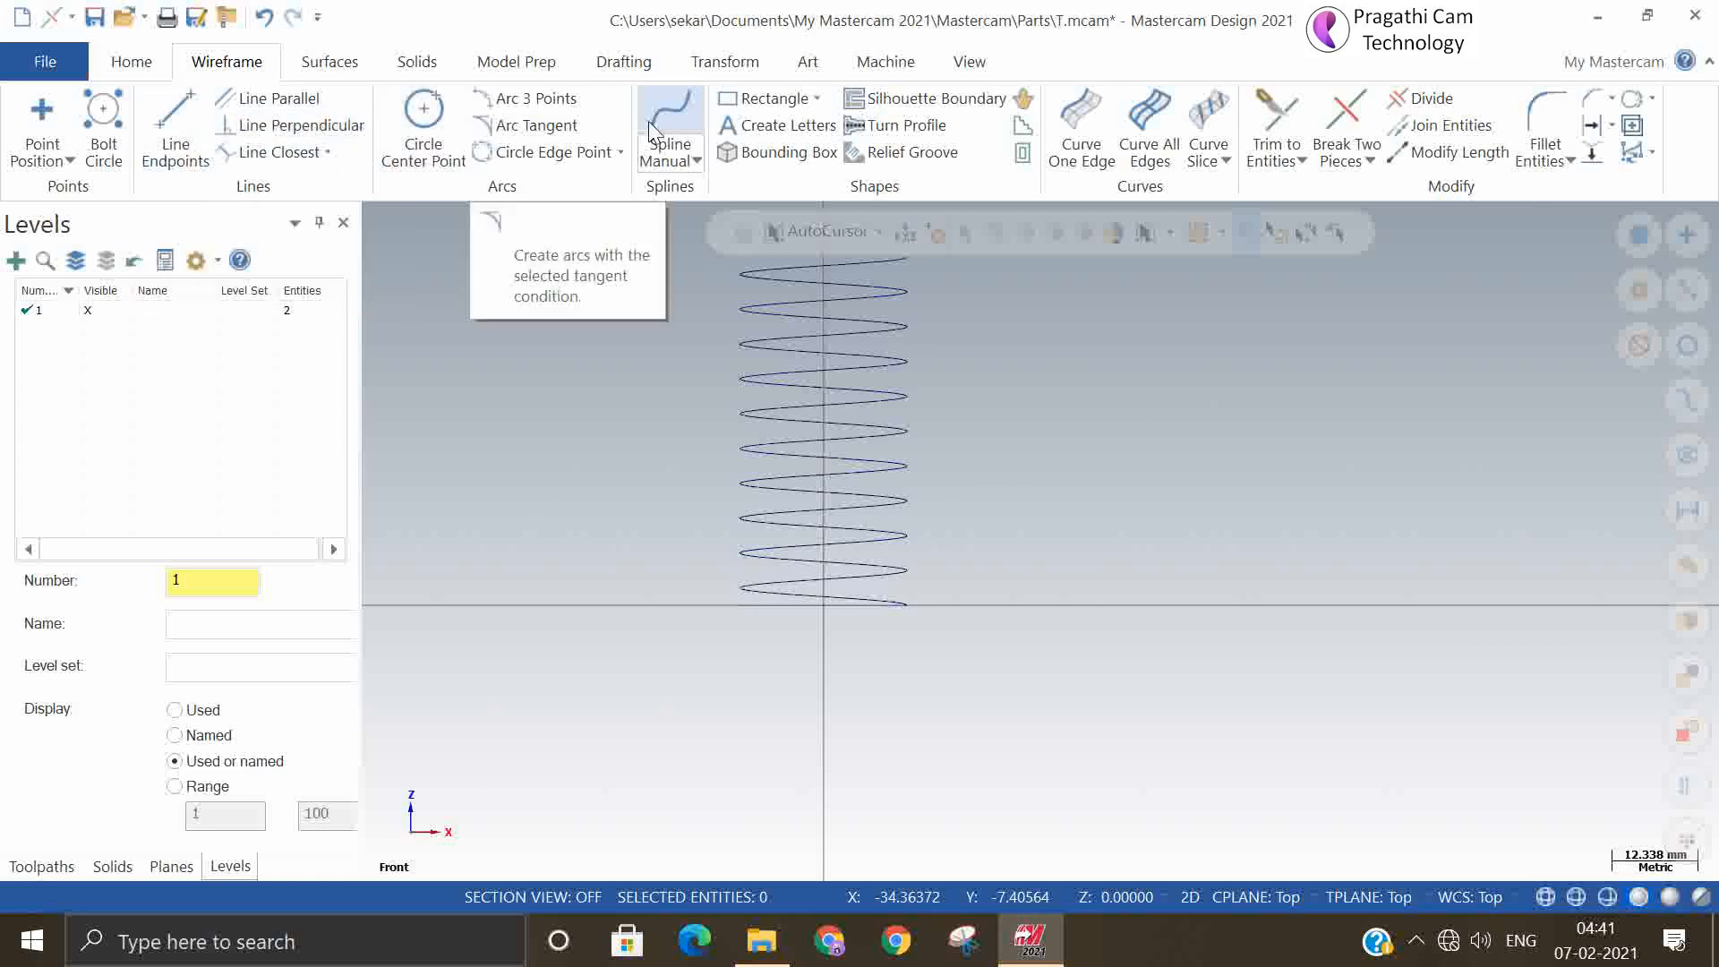
{"action": "left_click", "coordinate": [817, 96]}
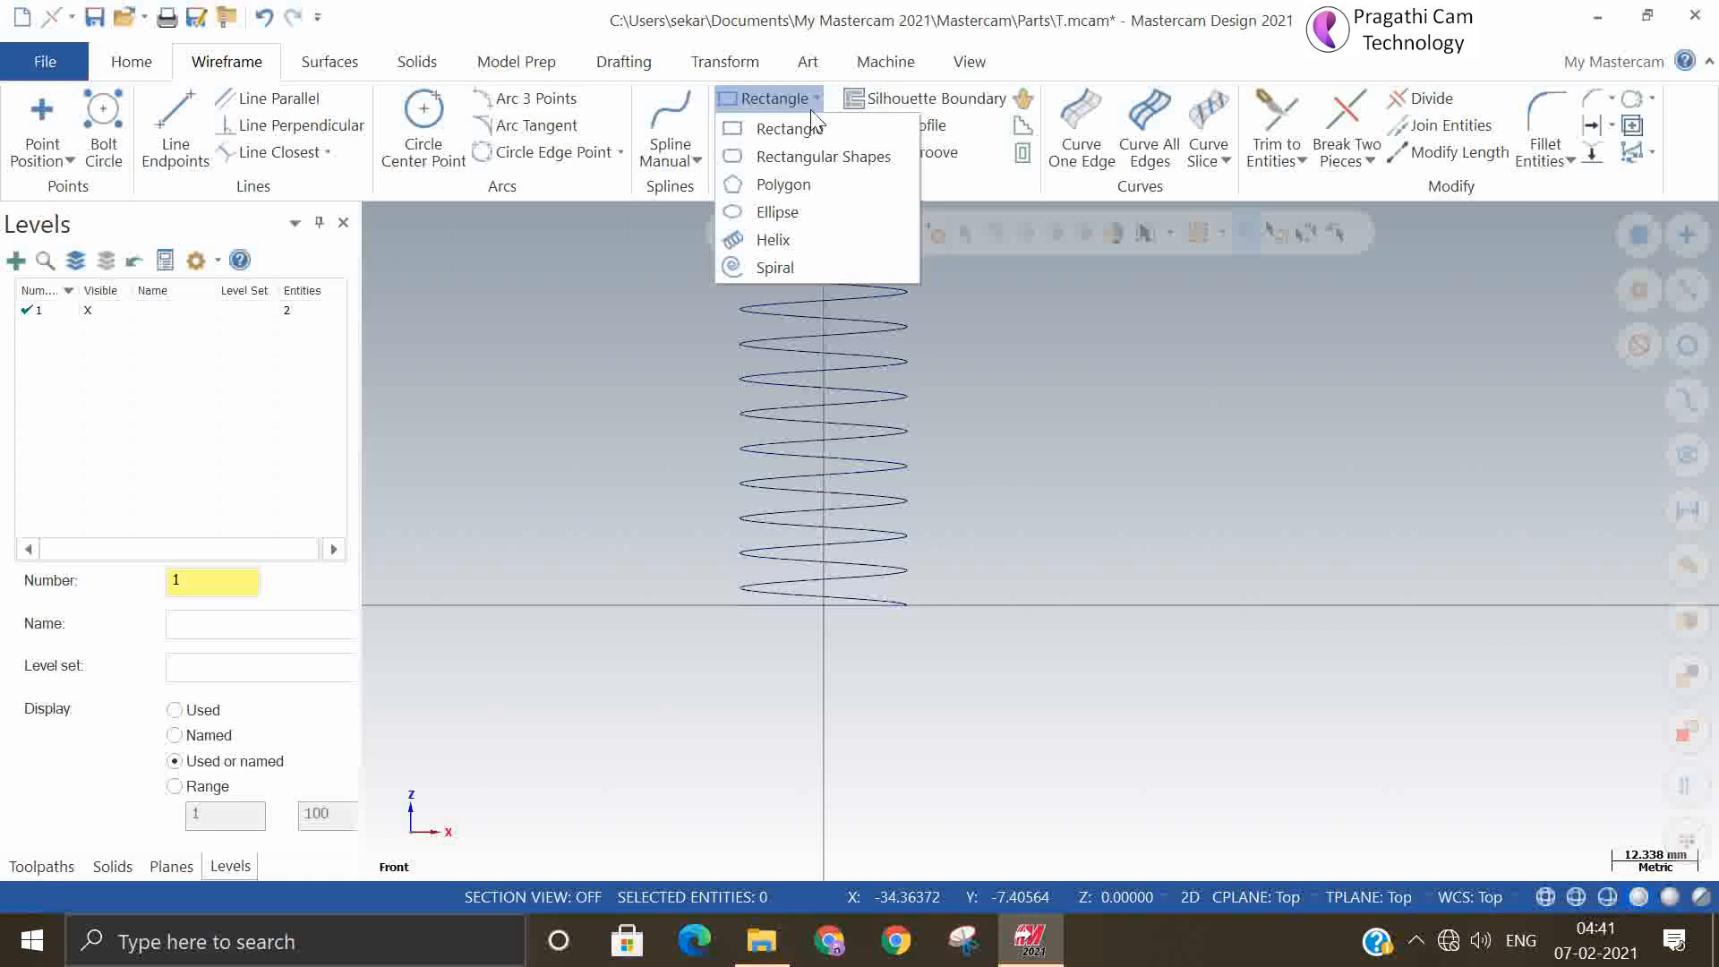
{"action": "left_click", "coordinate": [819, 154]}
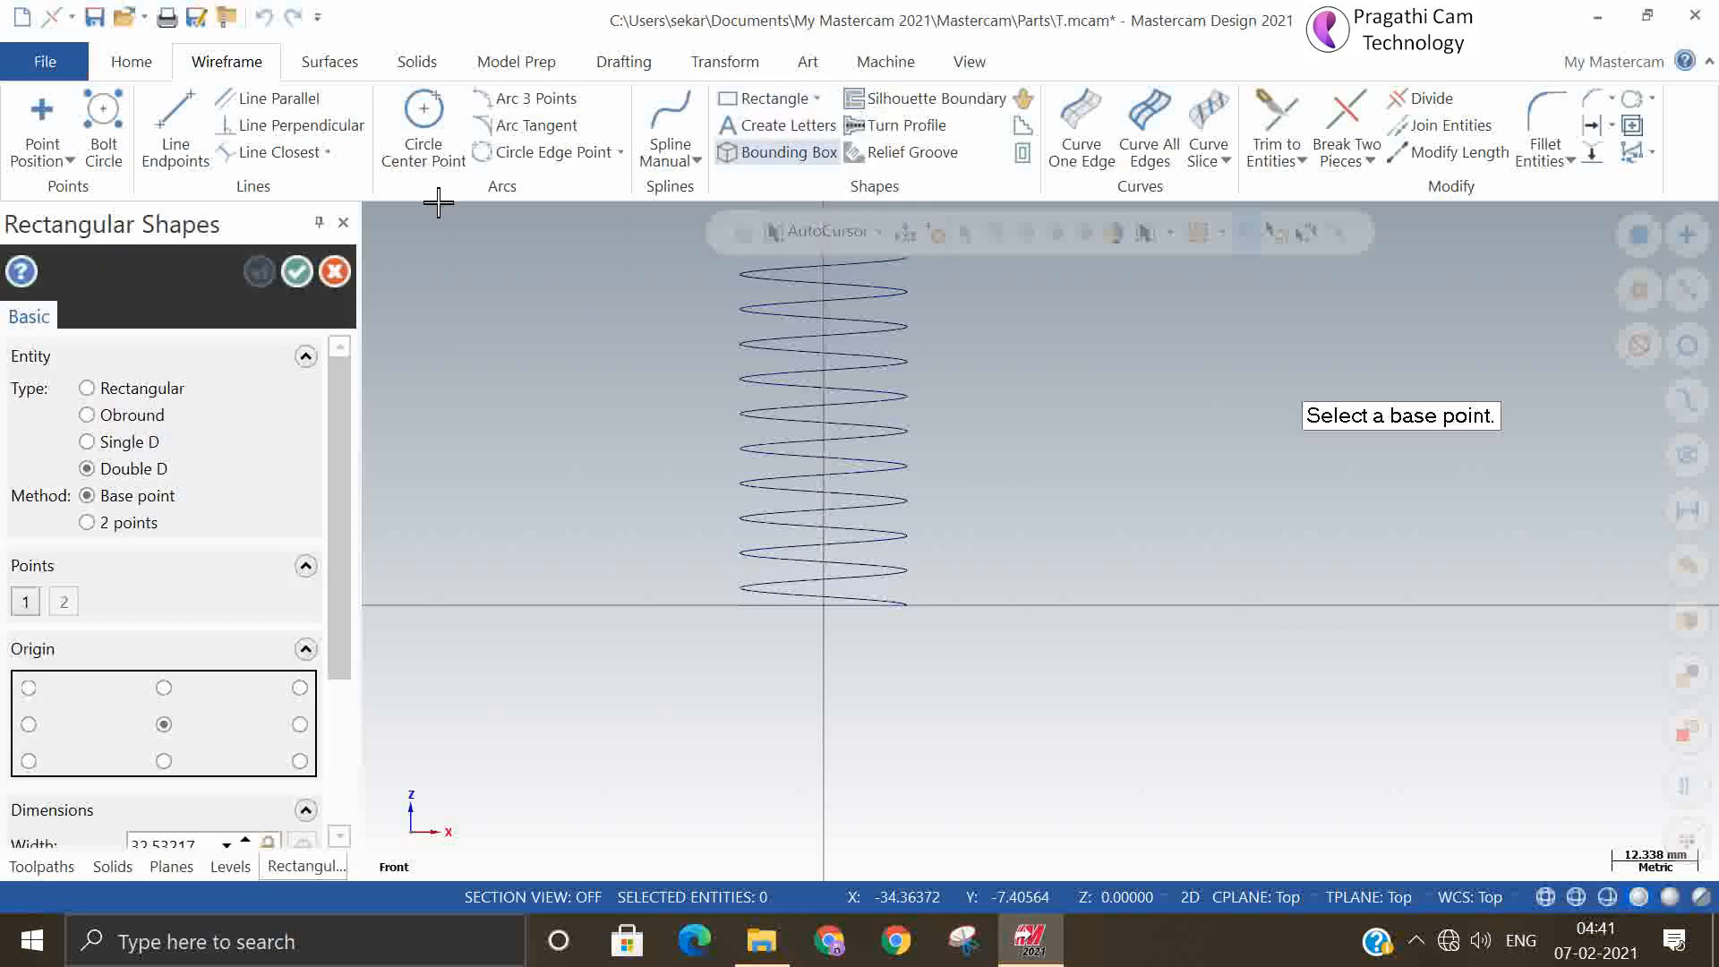
{"action": "key", "text": "Escape"}
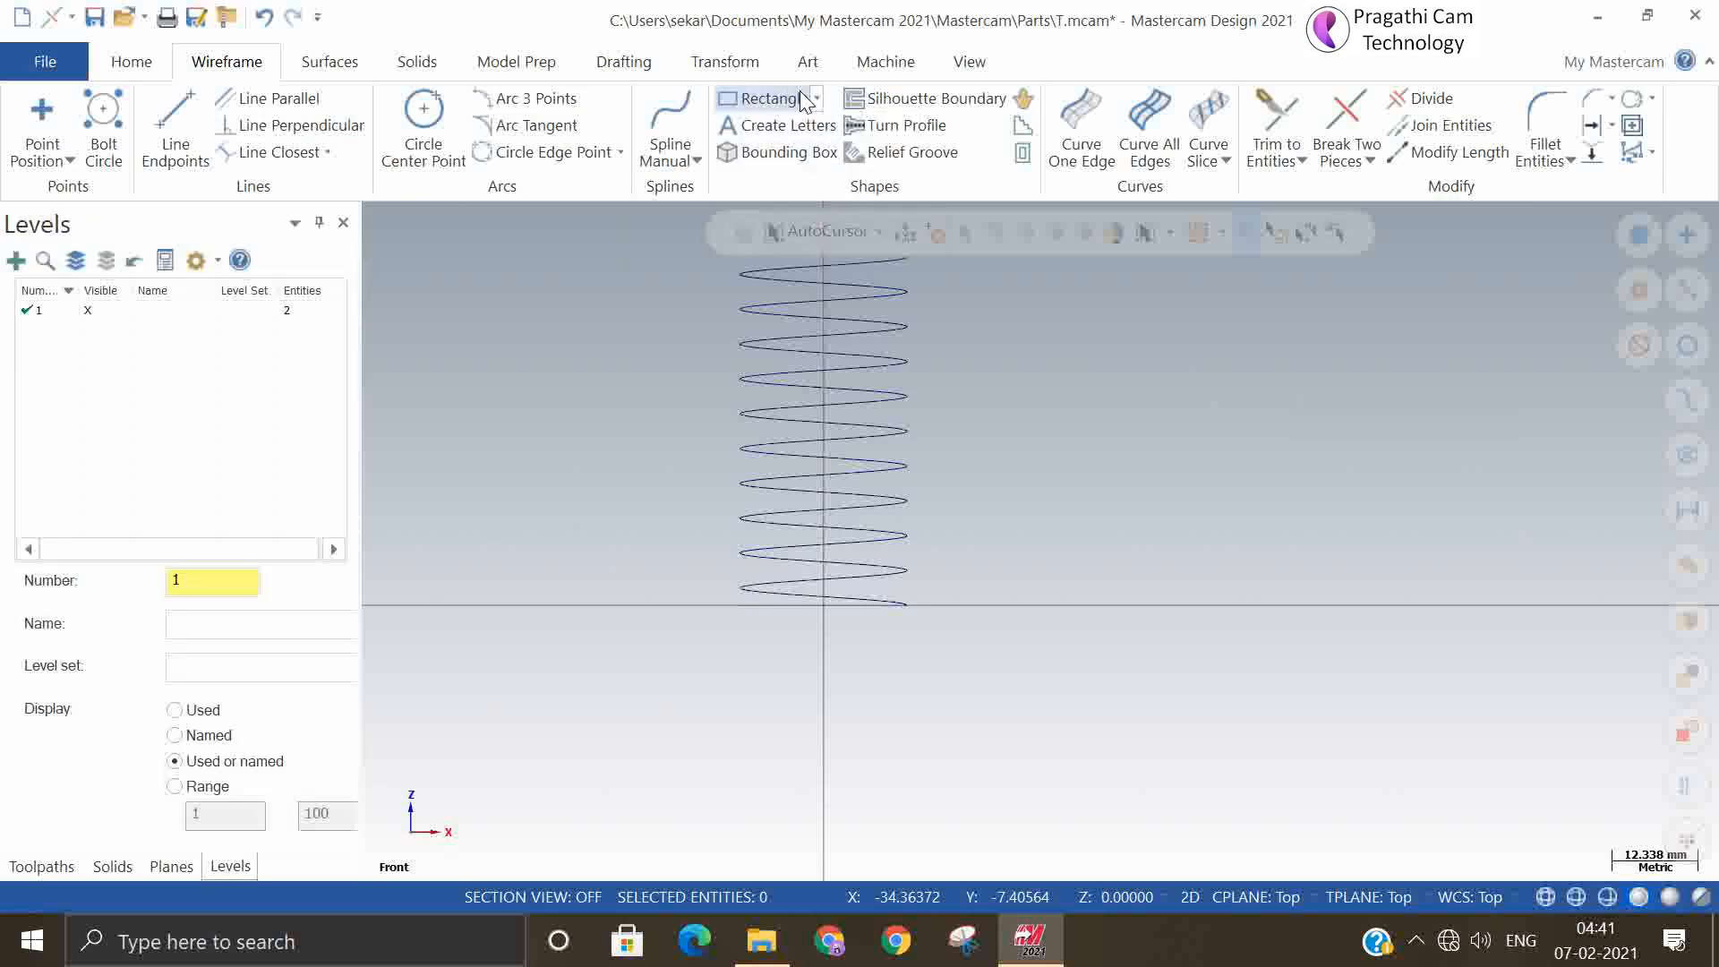
Start a corner-radius polygon with 3 sides and a radius of 1.0
{"action": "left_click", "coordinate": [810, 98]}
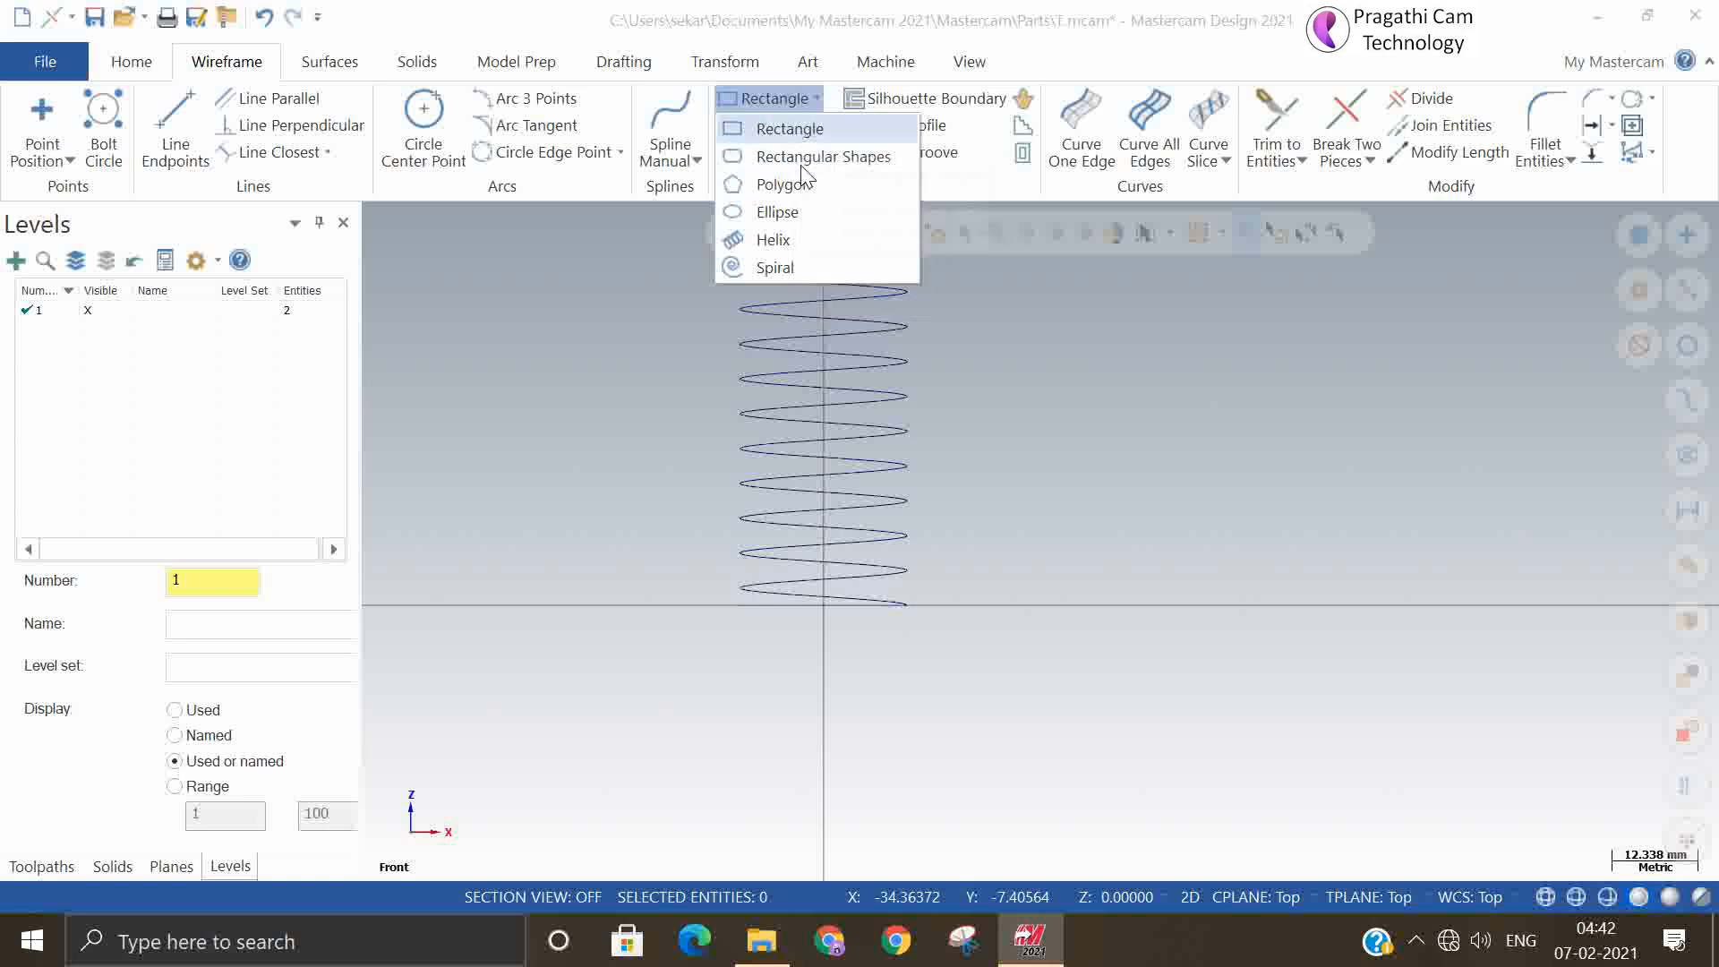
{"action": "left_click", "coordinate": [781, 184]}
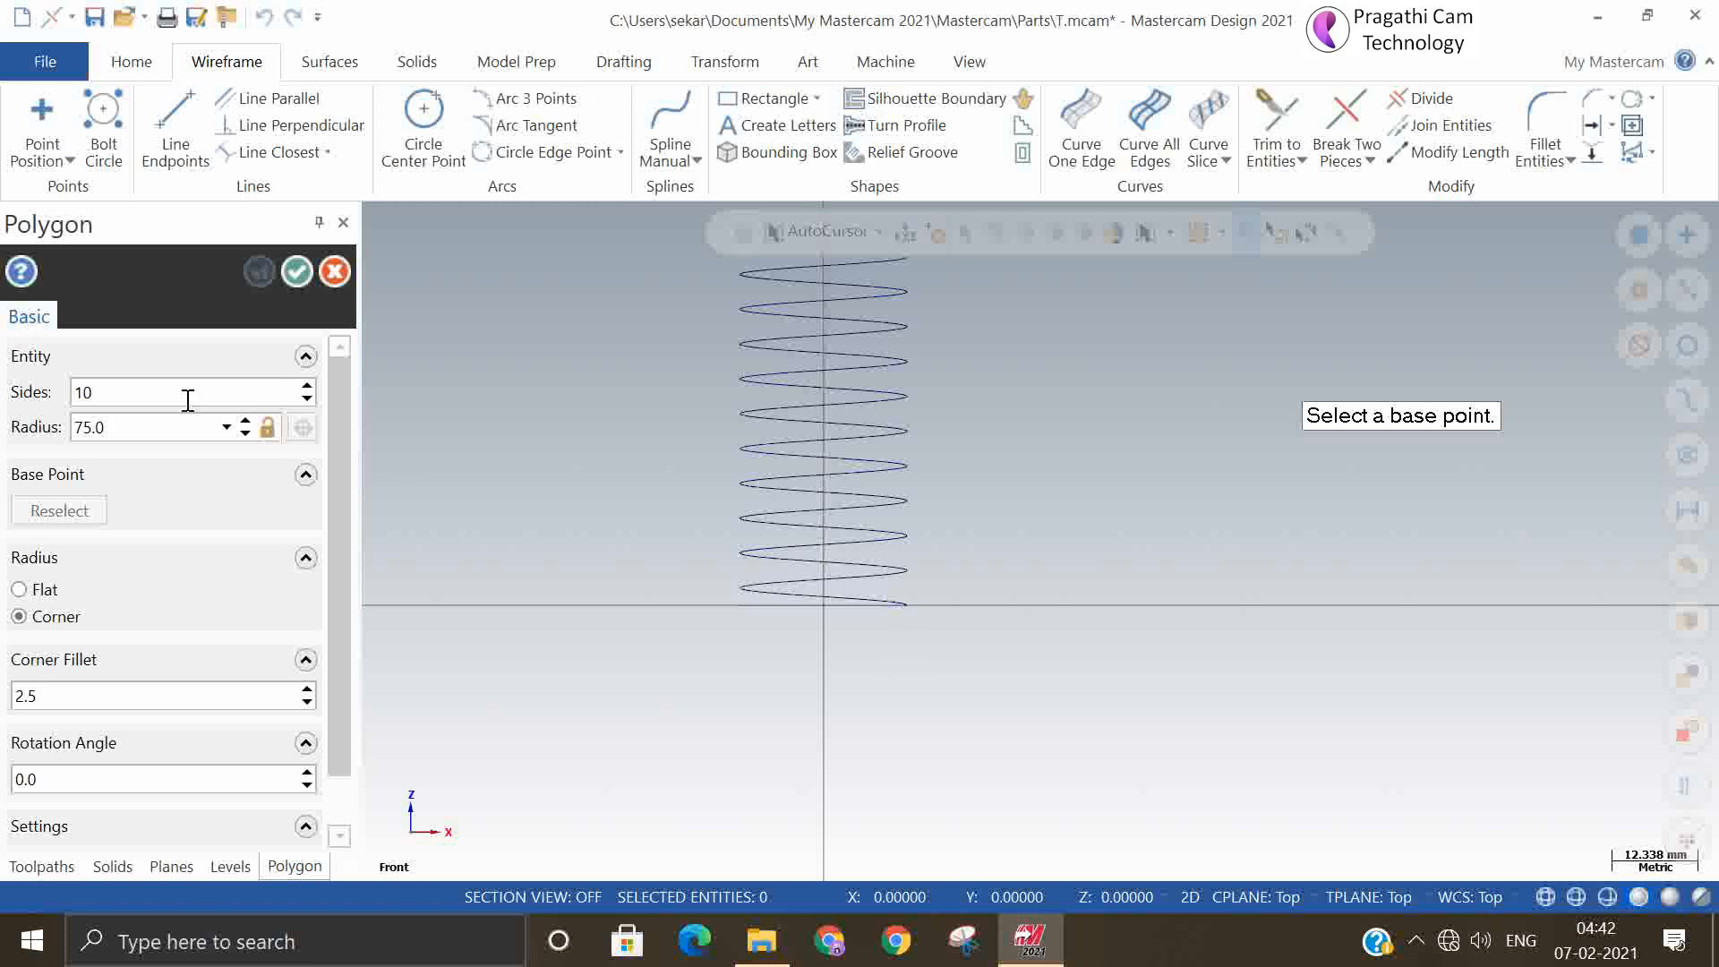
{"action": "double_click", "coordinate": [138, 387]}
{"action": "type", "text": "3"}
{"action": "double_click", "coordinate": [138, 430]}
{"action": "type", "text": "2."}
{"action": "left_click", "coordinate": [111, 438]}
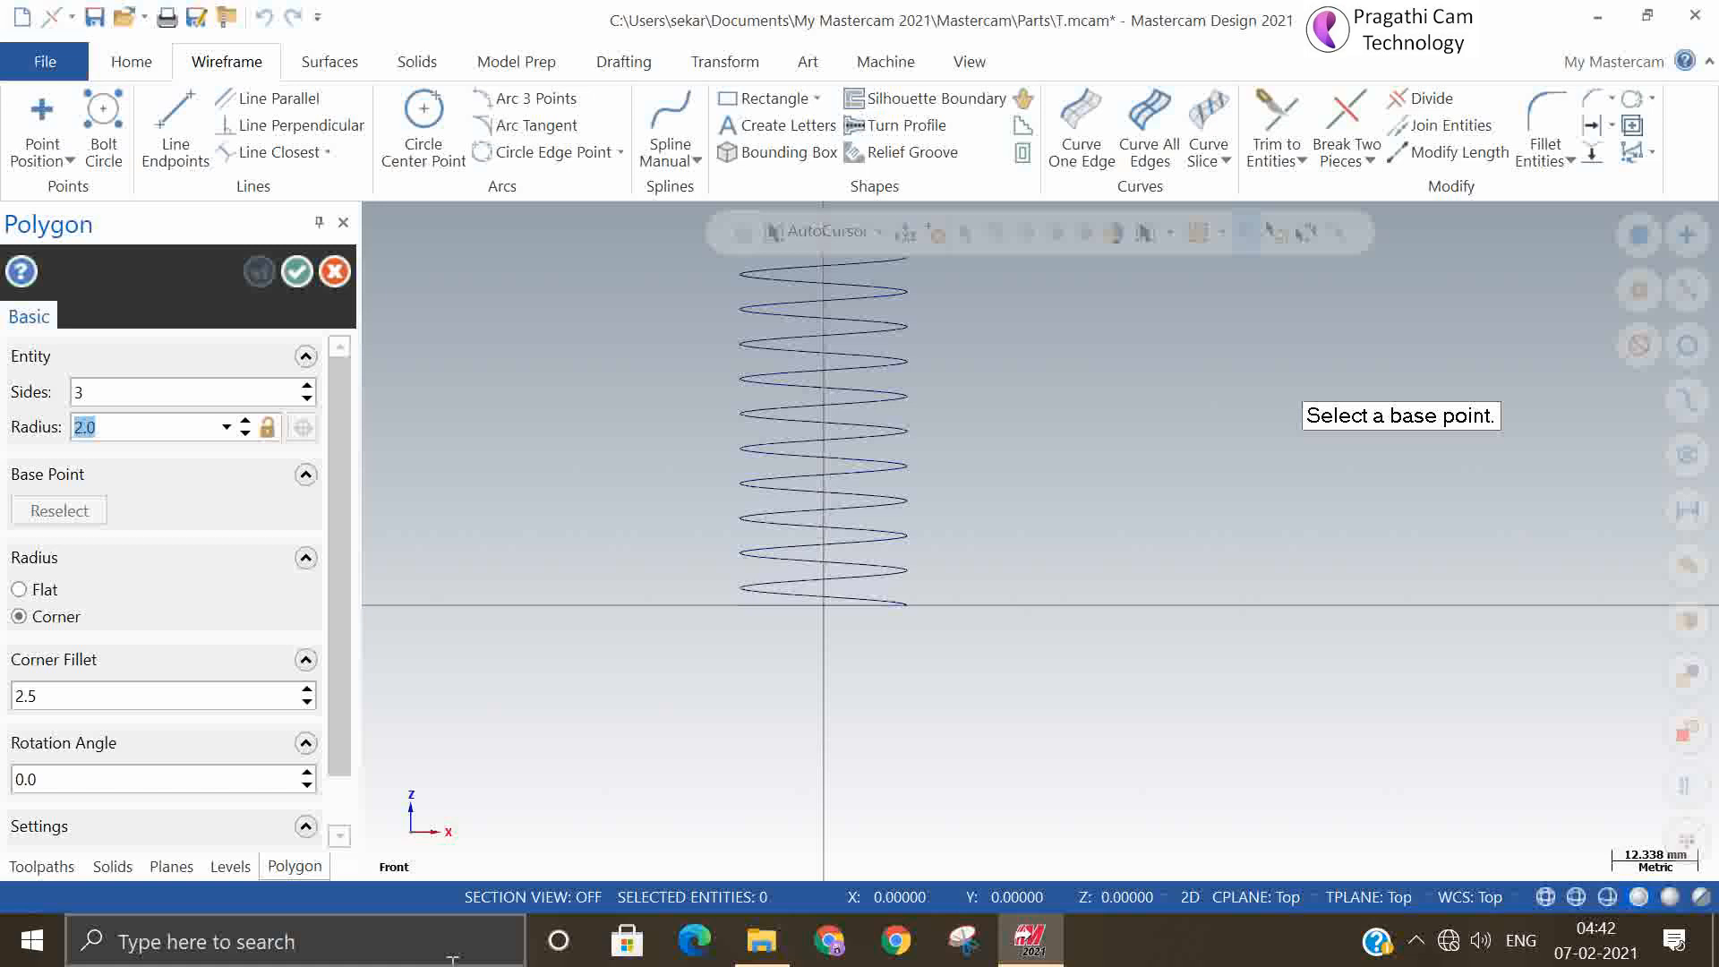
{"action": "type", "text": "1"}
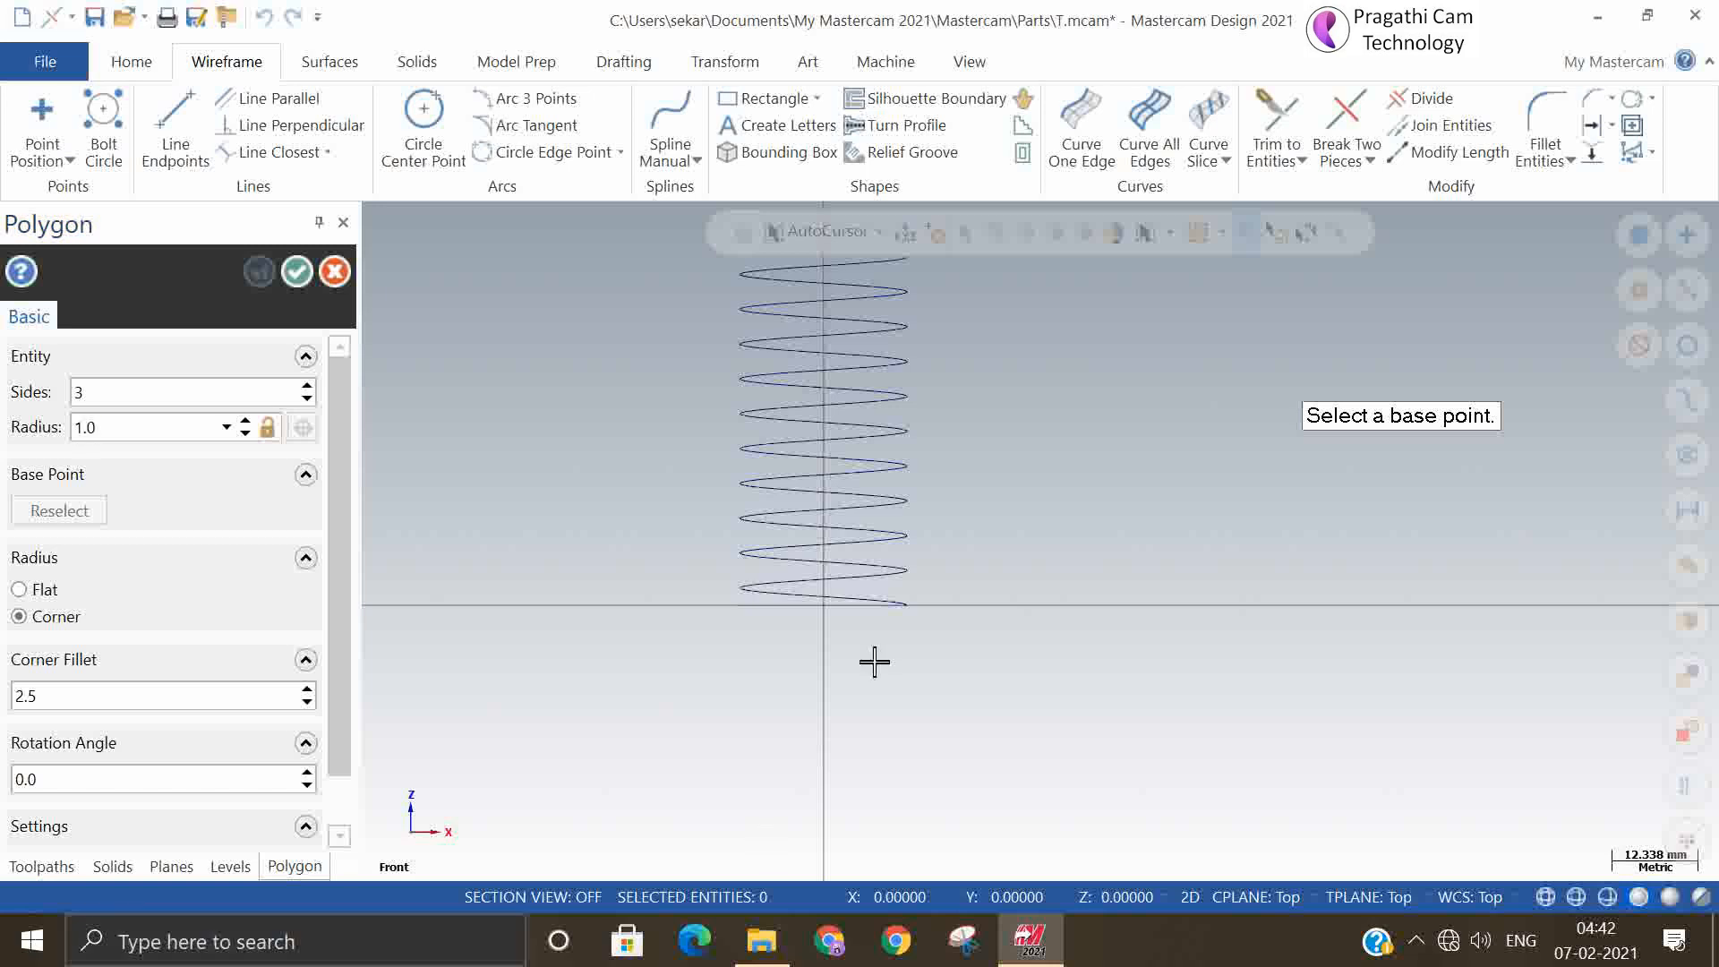
Place the triangle's base point at the helix's lower end and set the construction plane to Front
{"action": "scroll", "coordinate": [909, 609], "scroll_direction": "up", "scroll_amount": 4}
{"action": "scroll", "coordinate": [909, 612], "scroll_direction": "up", "scroll_amount": 2}
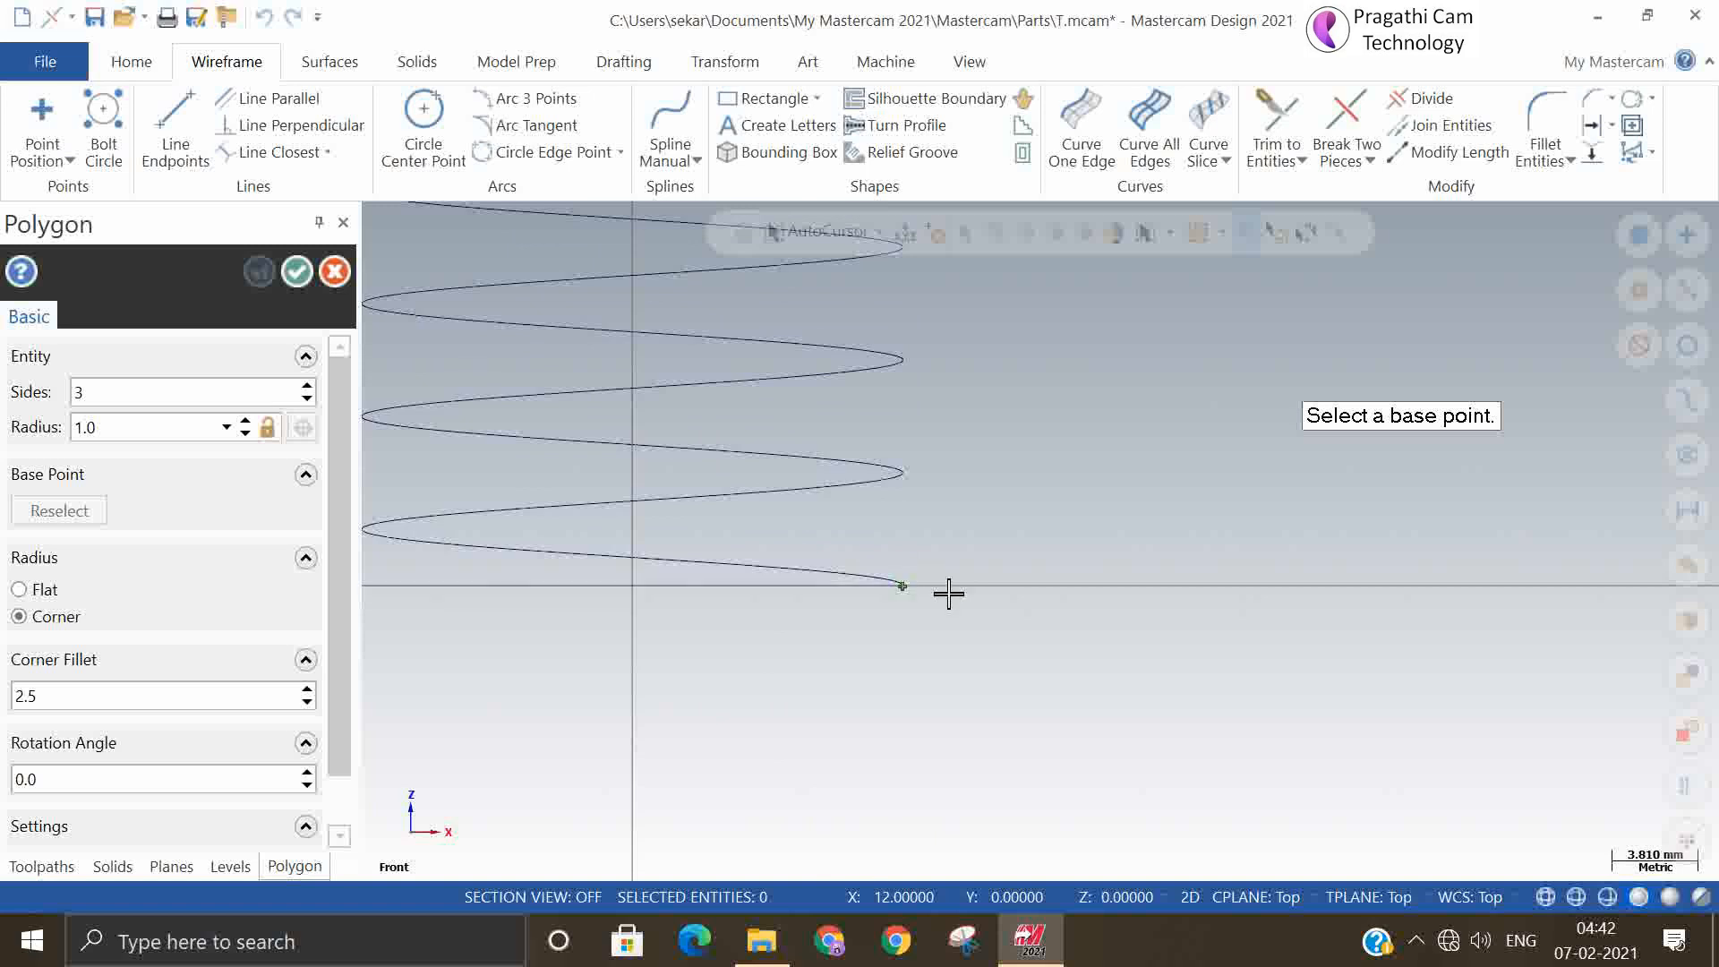
{"action": "left_click", "coordinate": [900, 586]}
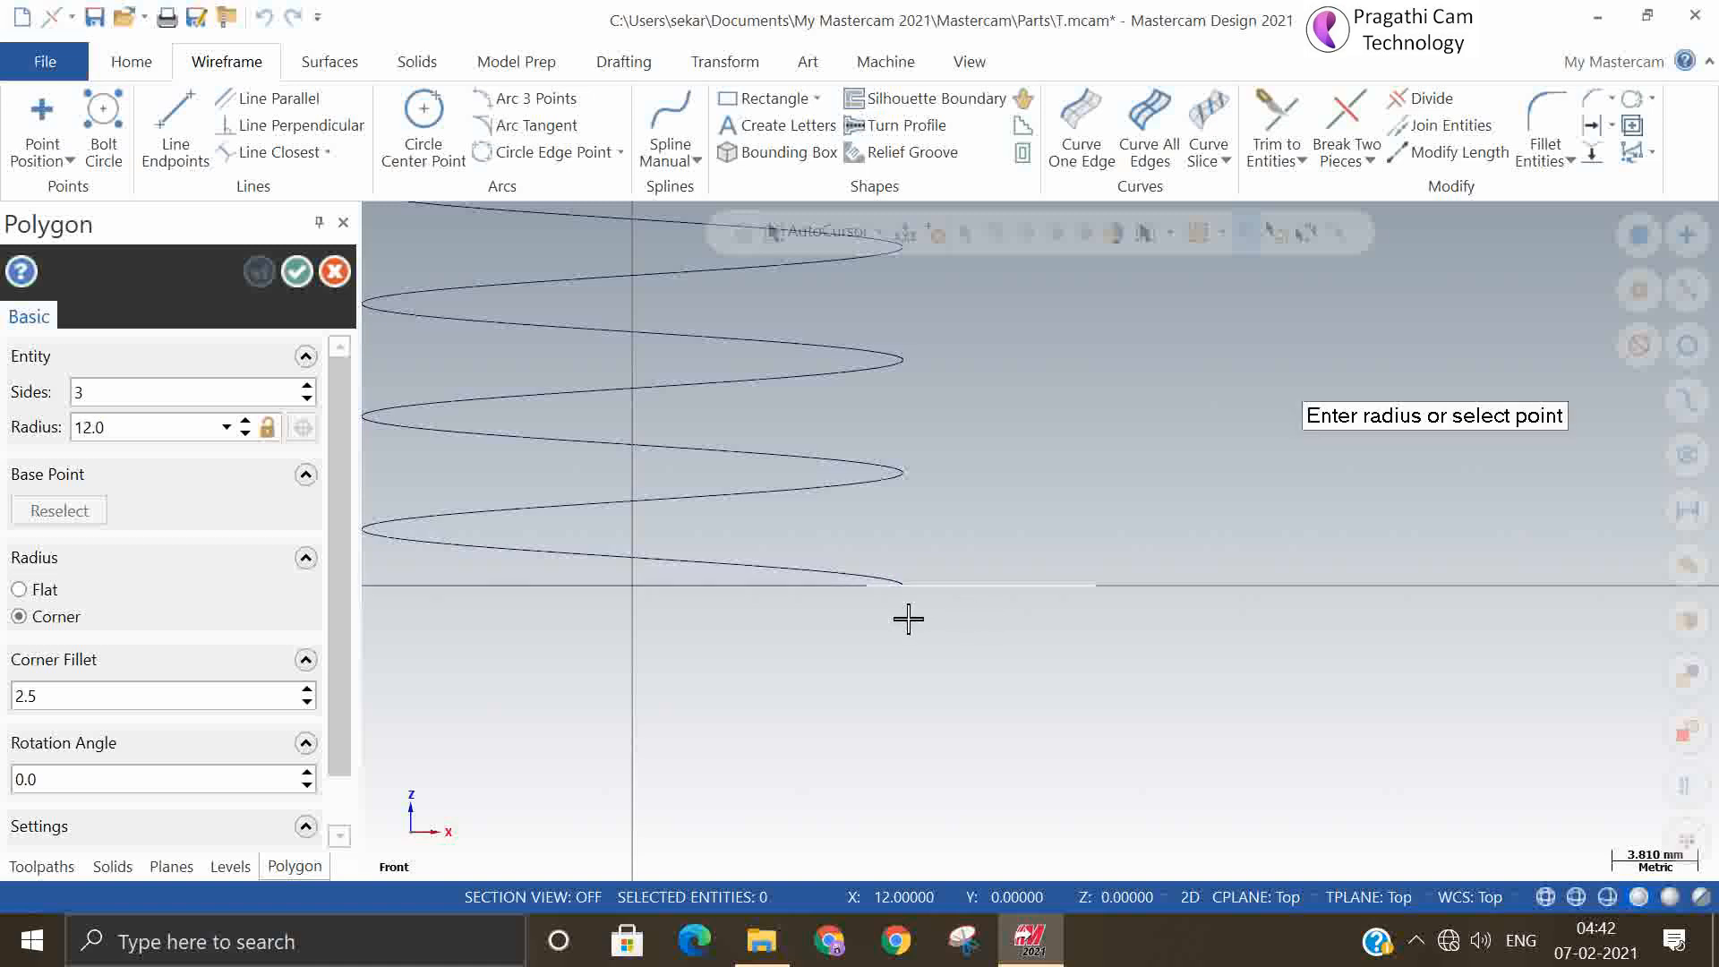
{"action": "left_click", "coordinate": [942, 678]}
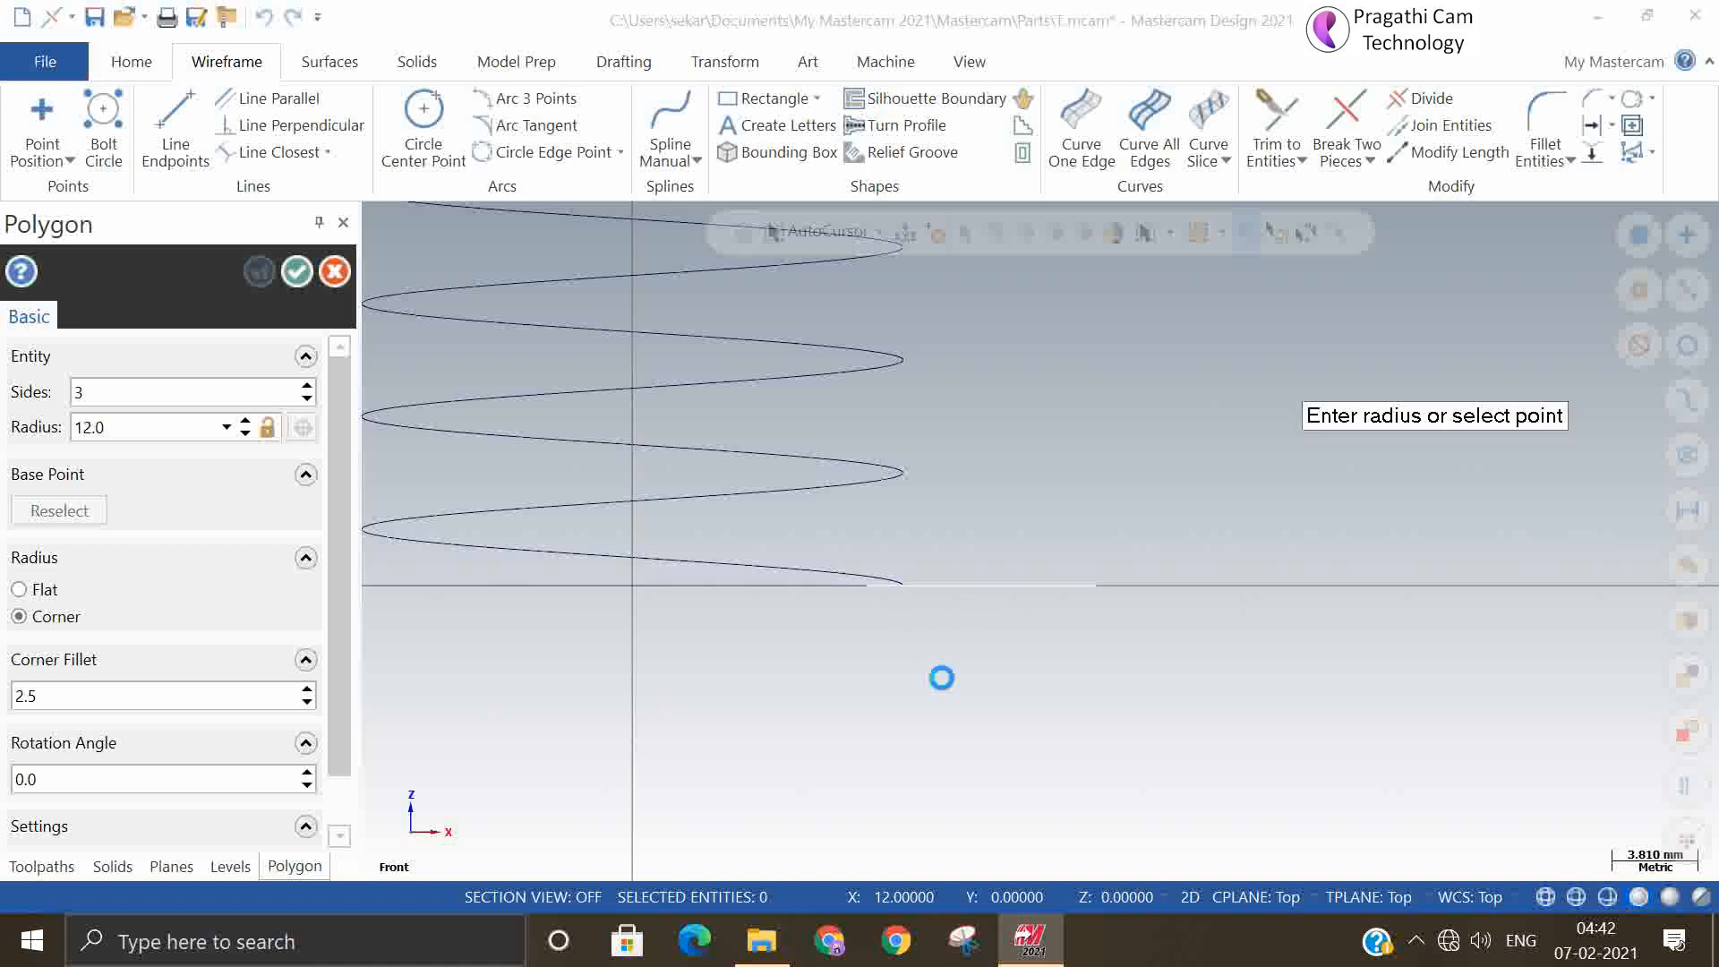
{"action": "left_click", "coordinate": [1057, 539]}
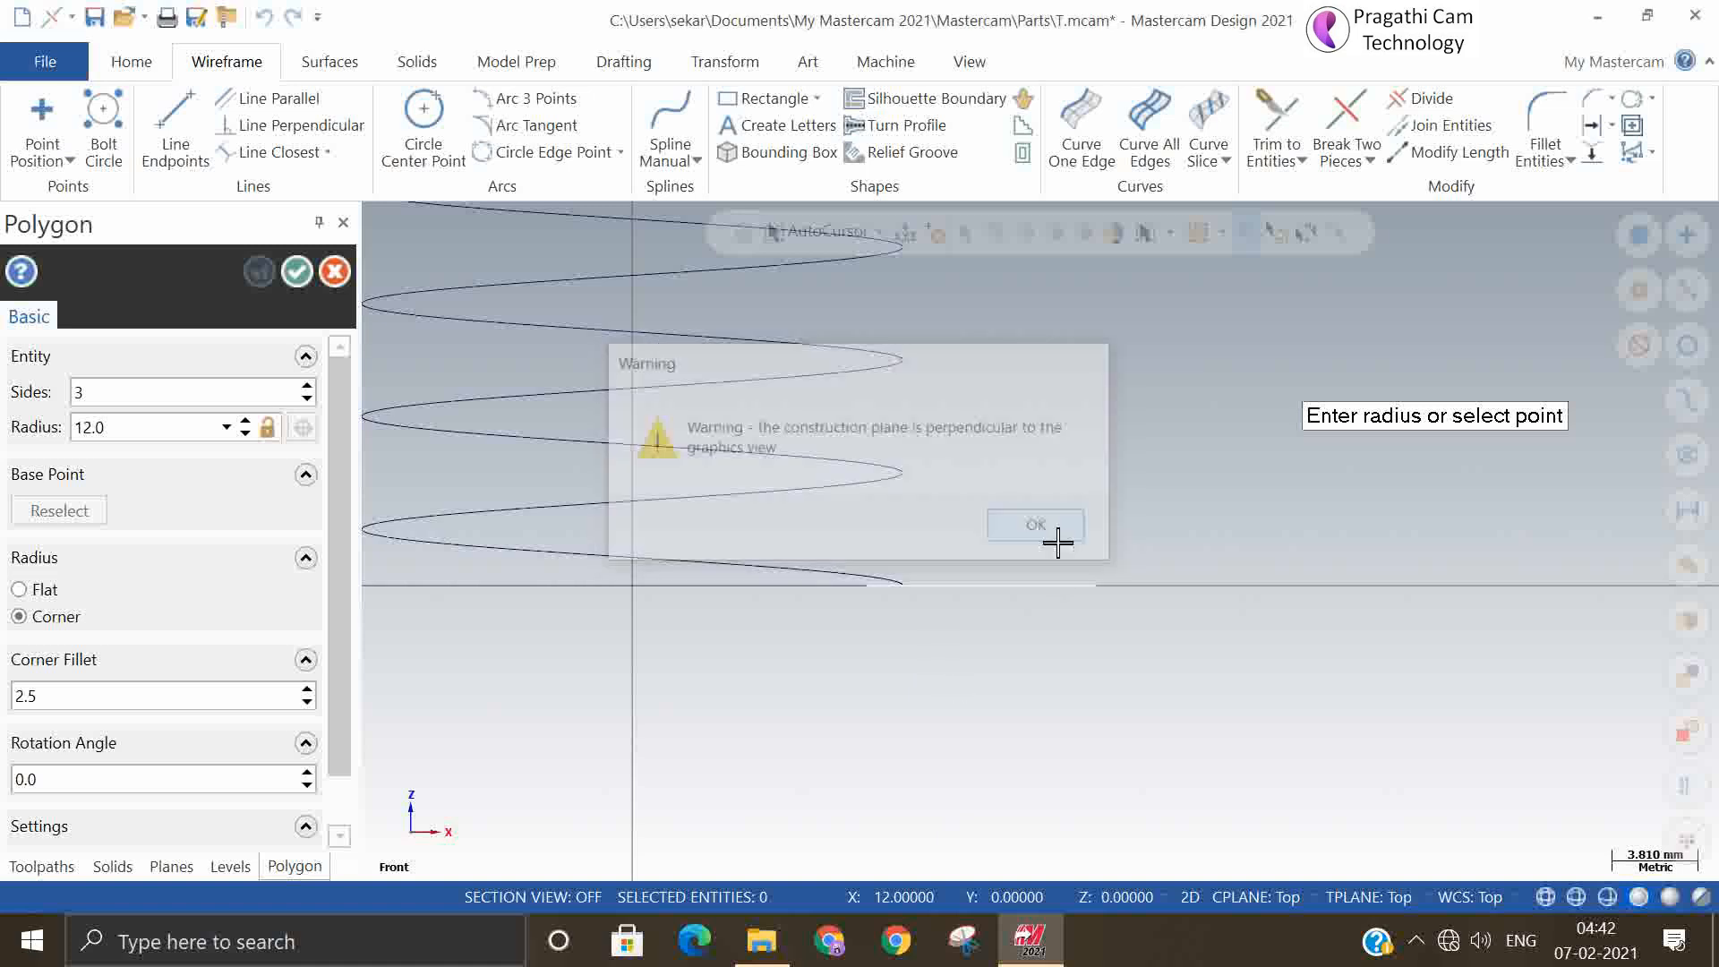
{"action": "left_click", "coordinate": [1225, 894]}
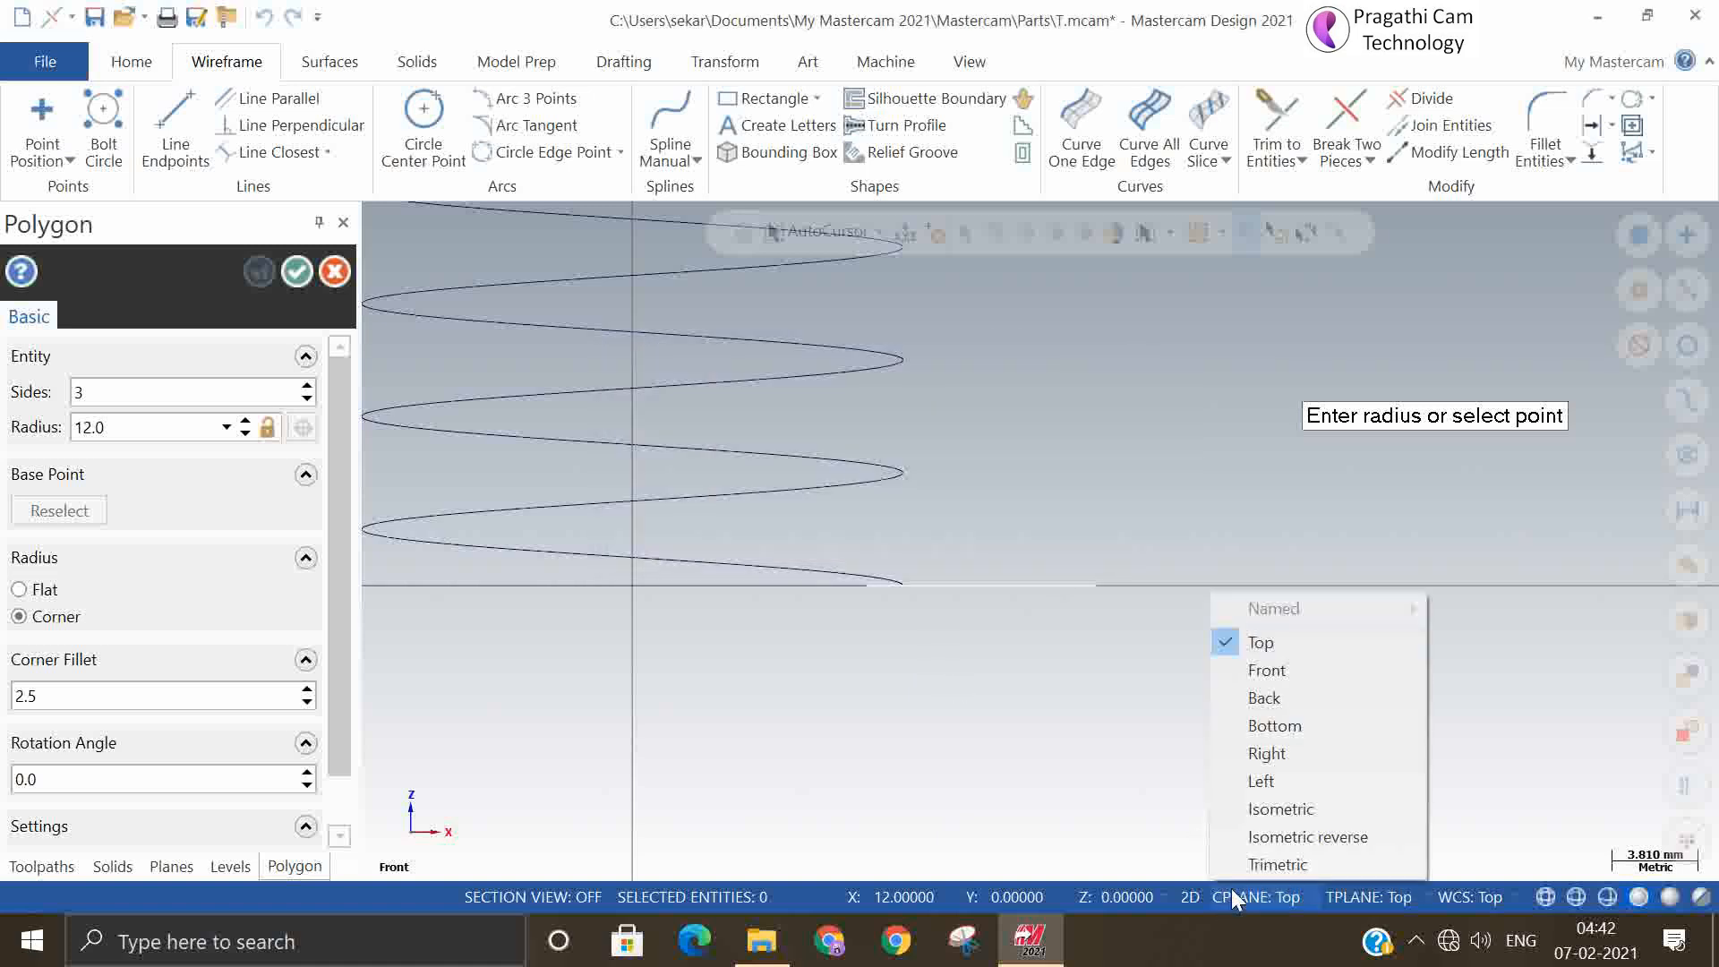
{"action": "left_click", "coordinate": [1282, 673]}
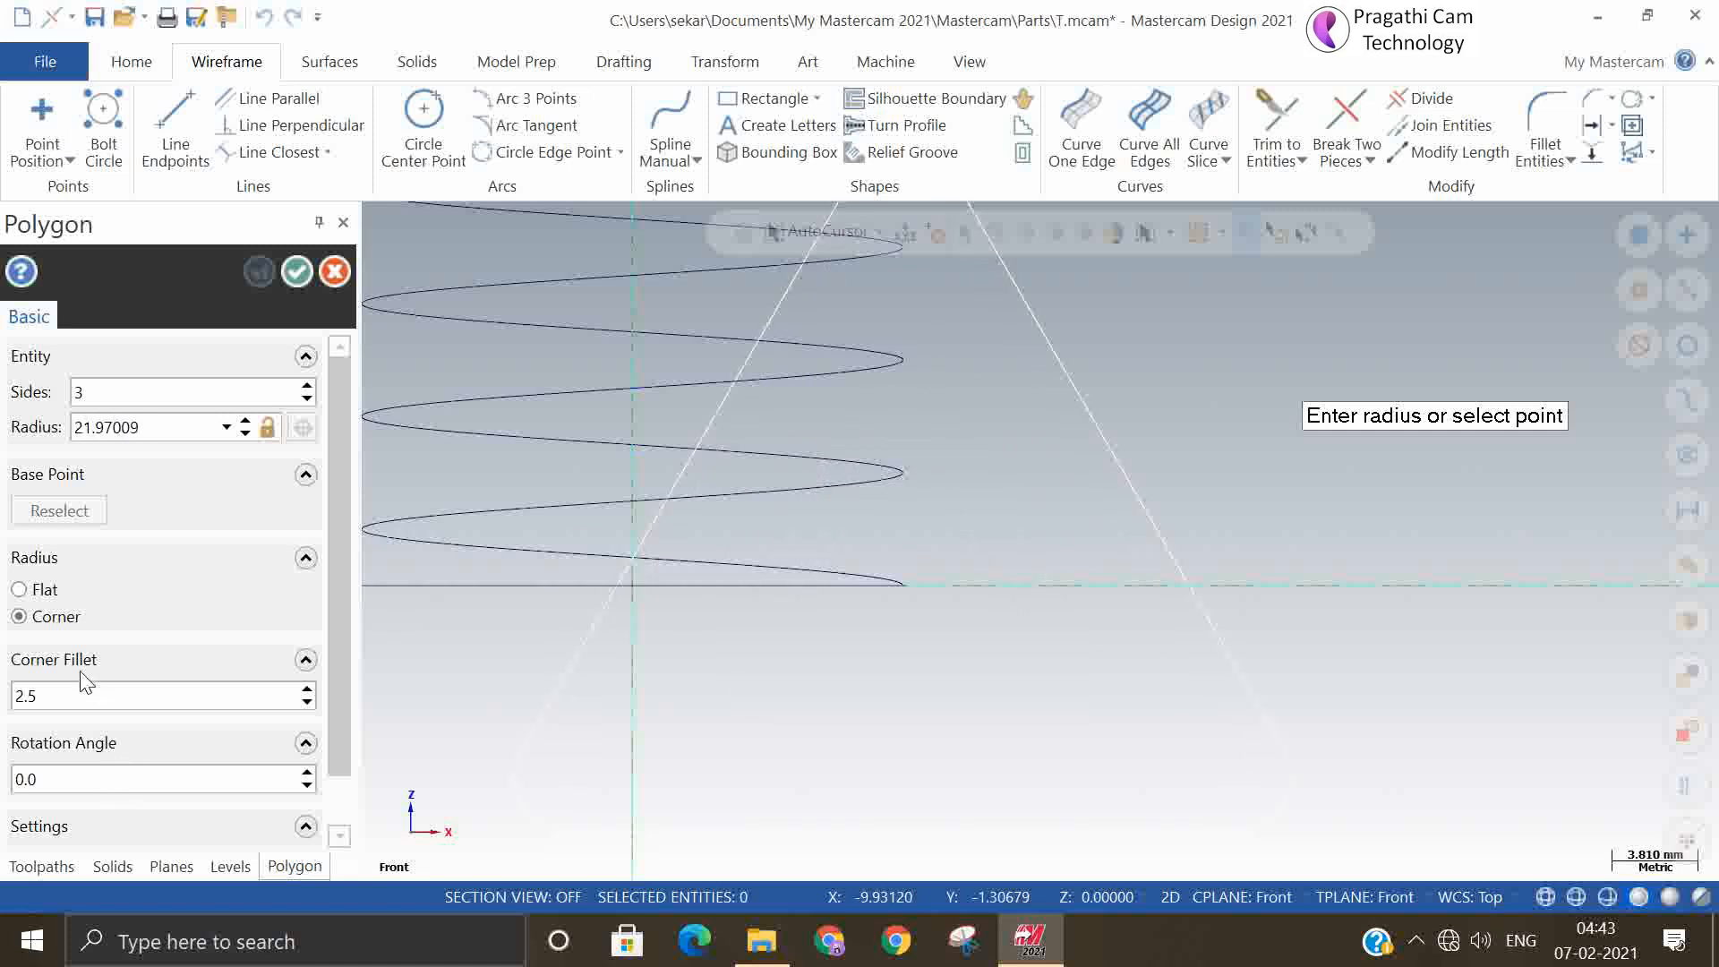
Set the polygon's corner fillet to 0.0
{"action": "double_click", "coordinate": [77, 695]}
{"action": "type", "text": "0"}
{"action": "key", "text": "Tab"}
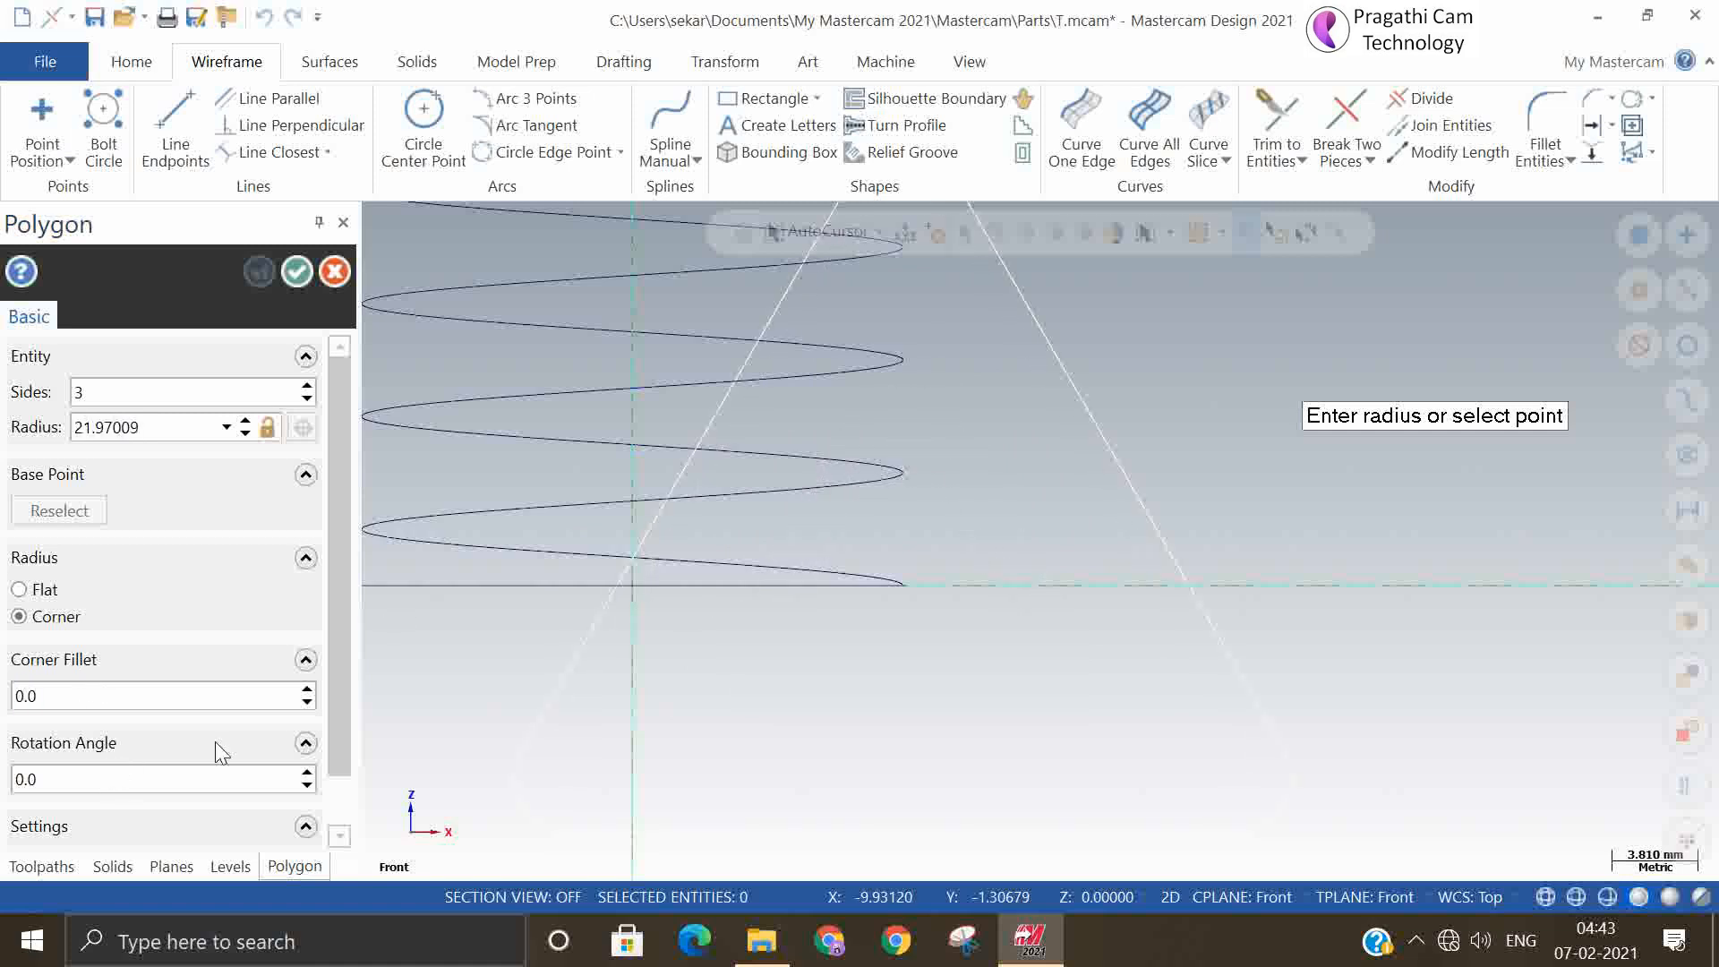
Size the triangle freehand to a corner radius of about 3.98 and set its rotation angle to 90.0
{"action": "left_click", "coordinate": [842, 652]}
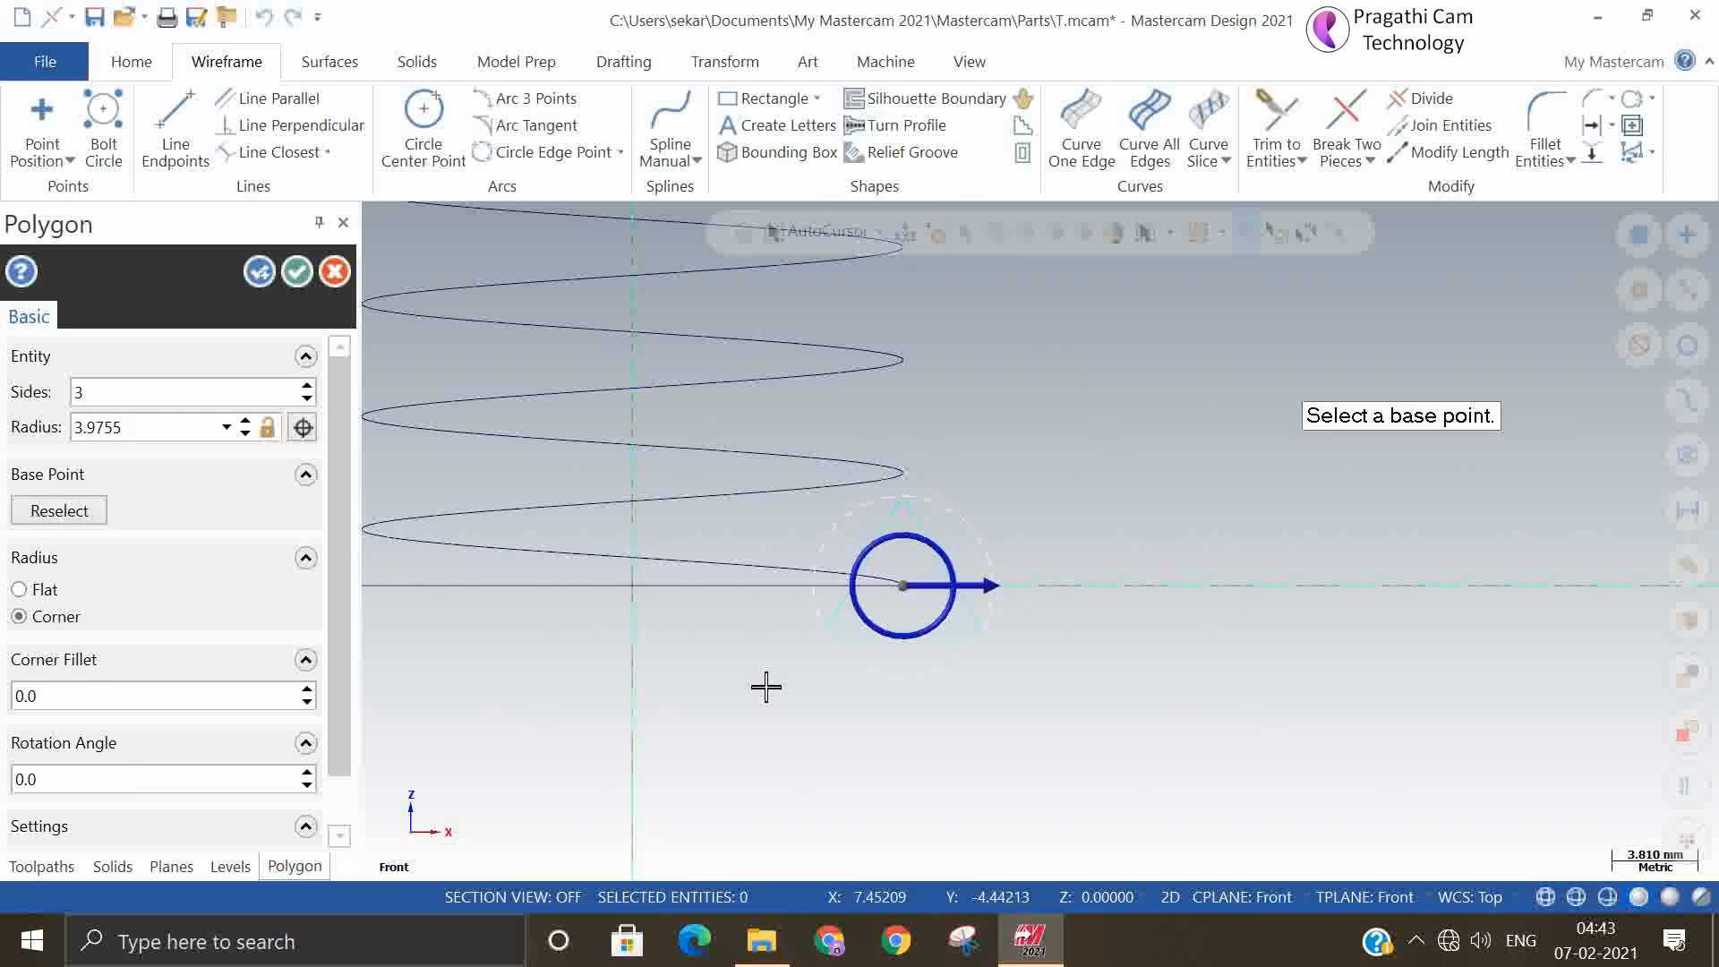
{"action": "left_click", "coordinate": [103, 778]}
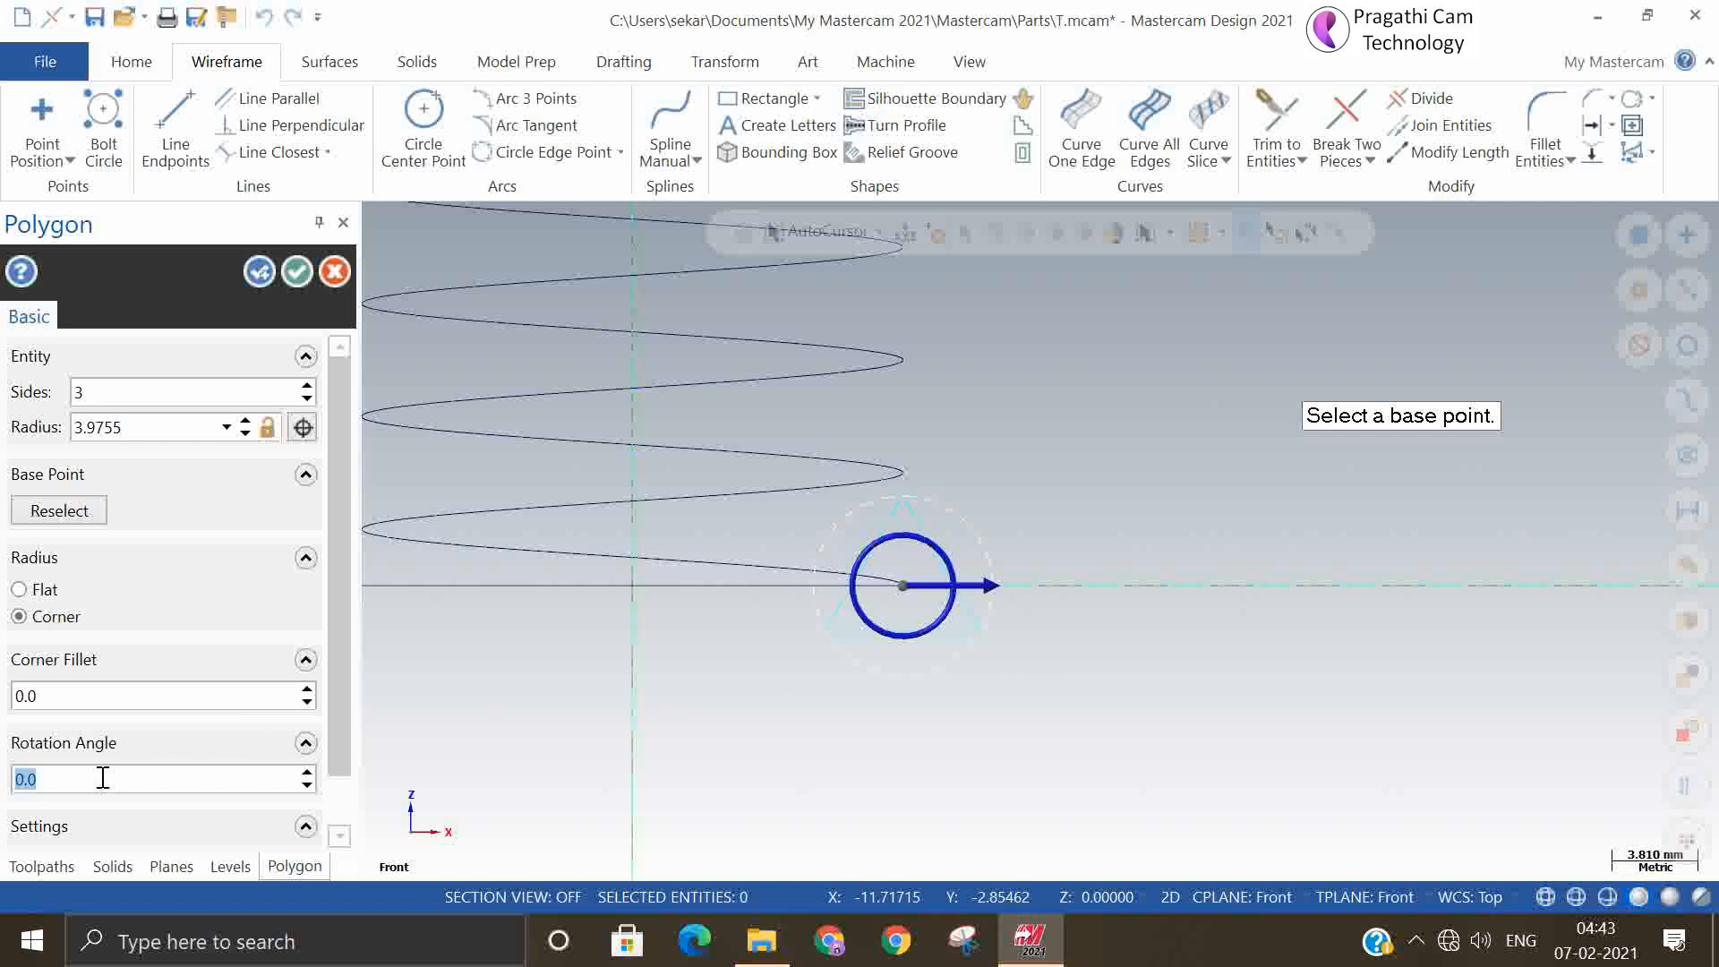
{"action": "type", "text": "45"}
{"action": "type", "text": "0"}
{"action": "key", "text": "Tab"}
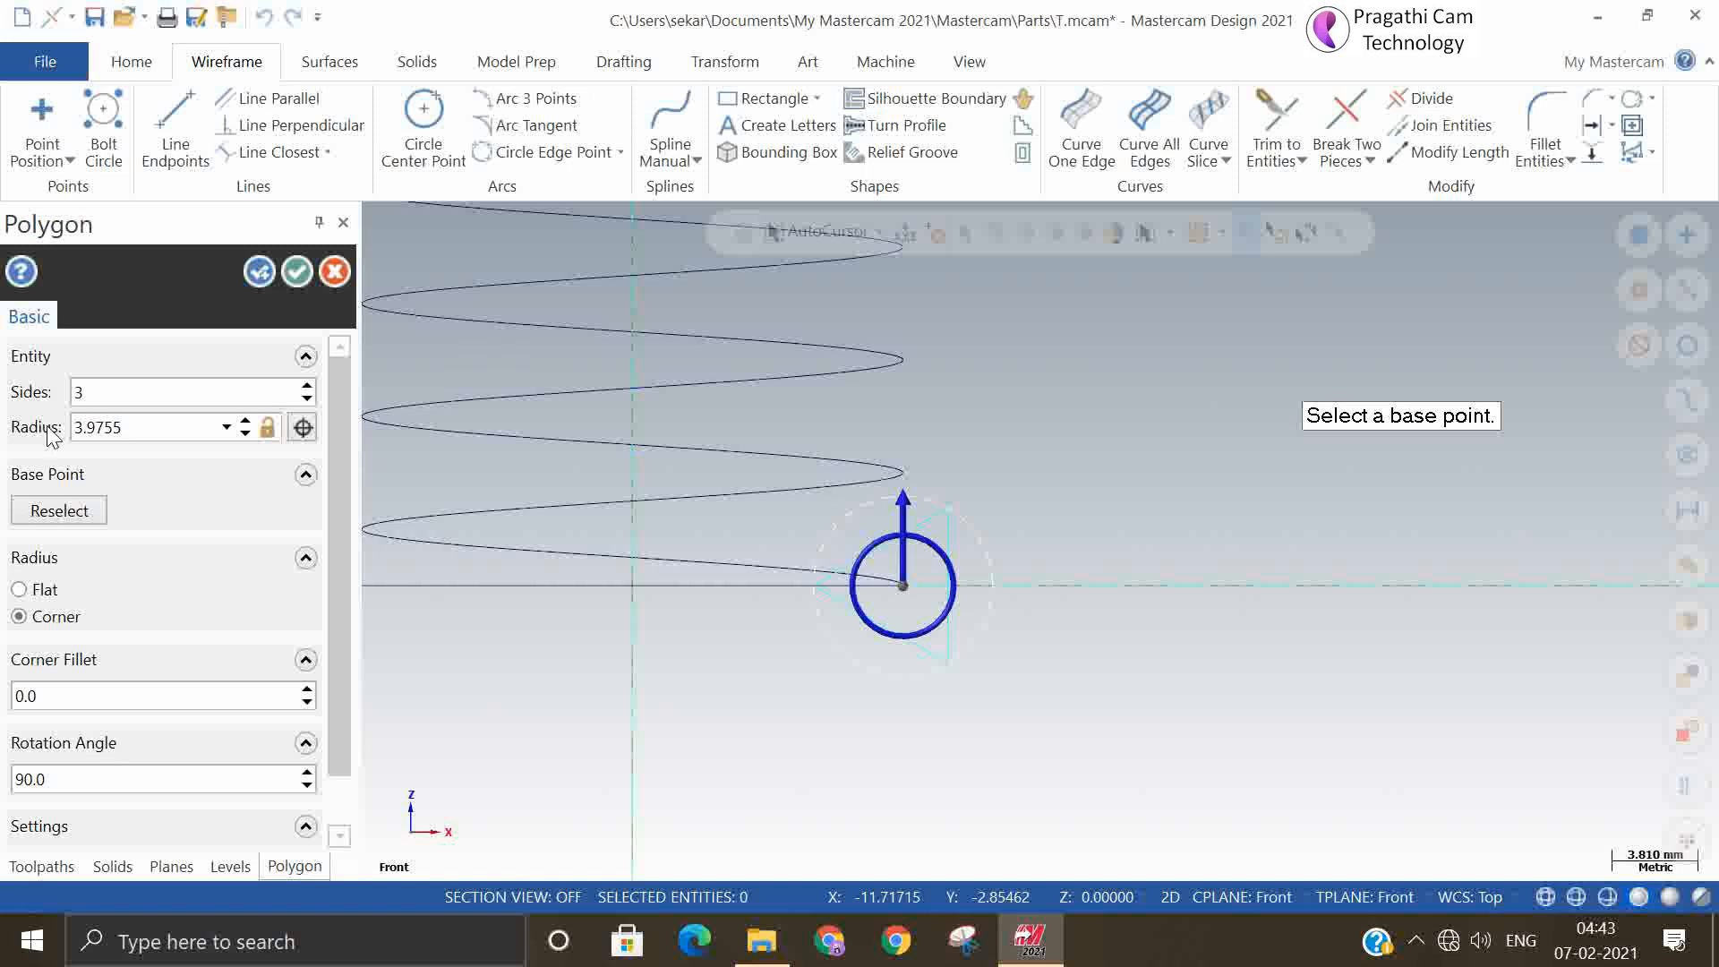
Set the triangle's radius to 2.0 and create it at the helix's lower end
{"action": "key", "text": "Tab"}
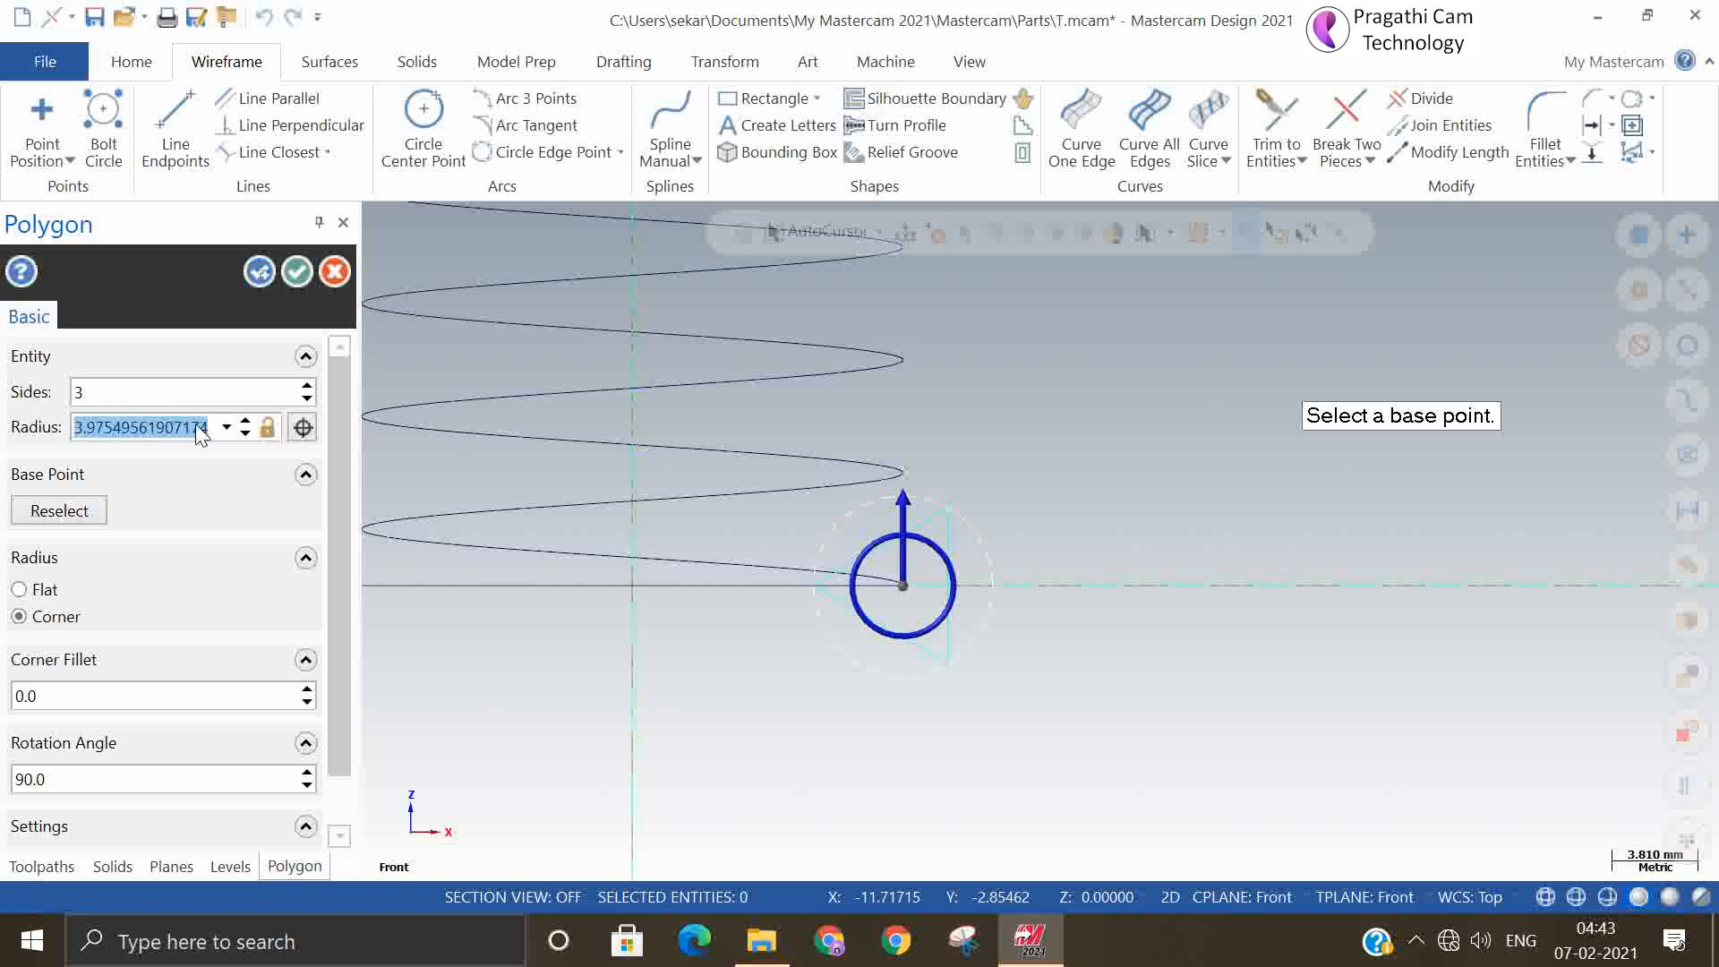
{"action": "type", "text": "2"}
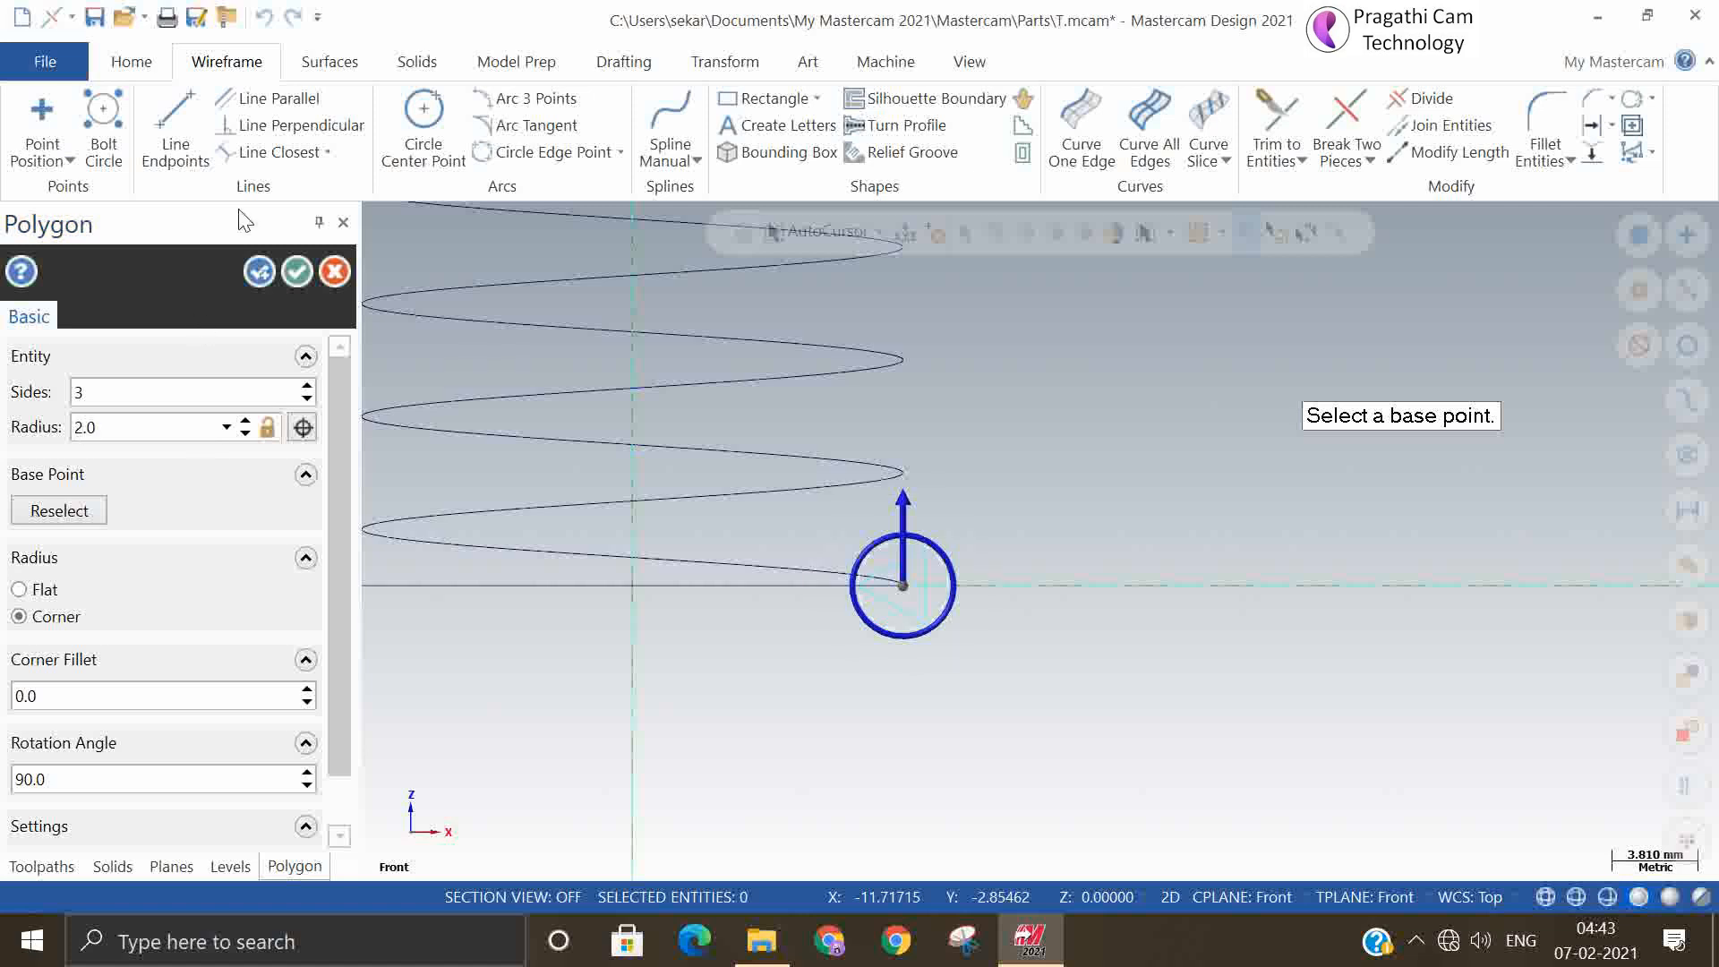
{"action": "left_click", "coordinate": [298, 271]}
Set the construction plane to Top and show the geometry in the isometric view
{"action": "mouse_move", "coordinate": [1105, 564]}
{"action": "middle_mouse_down"}
{"action": "mouse_move", "coordinate": [1108, 614]}
{"action": "mouse_move", "coordinate": [1117, 588]}
{"action": "mouse_move", "coordinate": [1085, 579]}
{"action": "middle_mouse_up"}
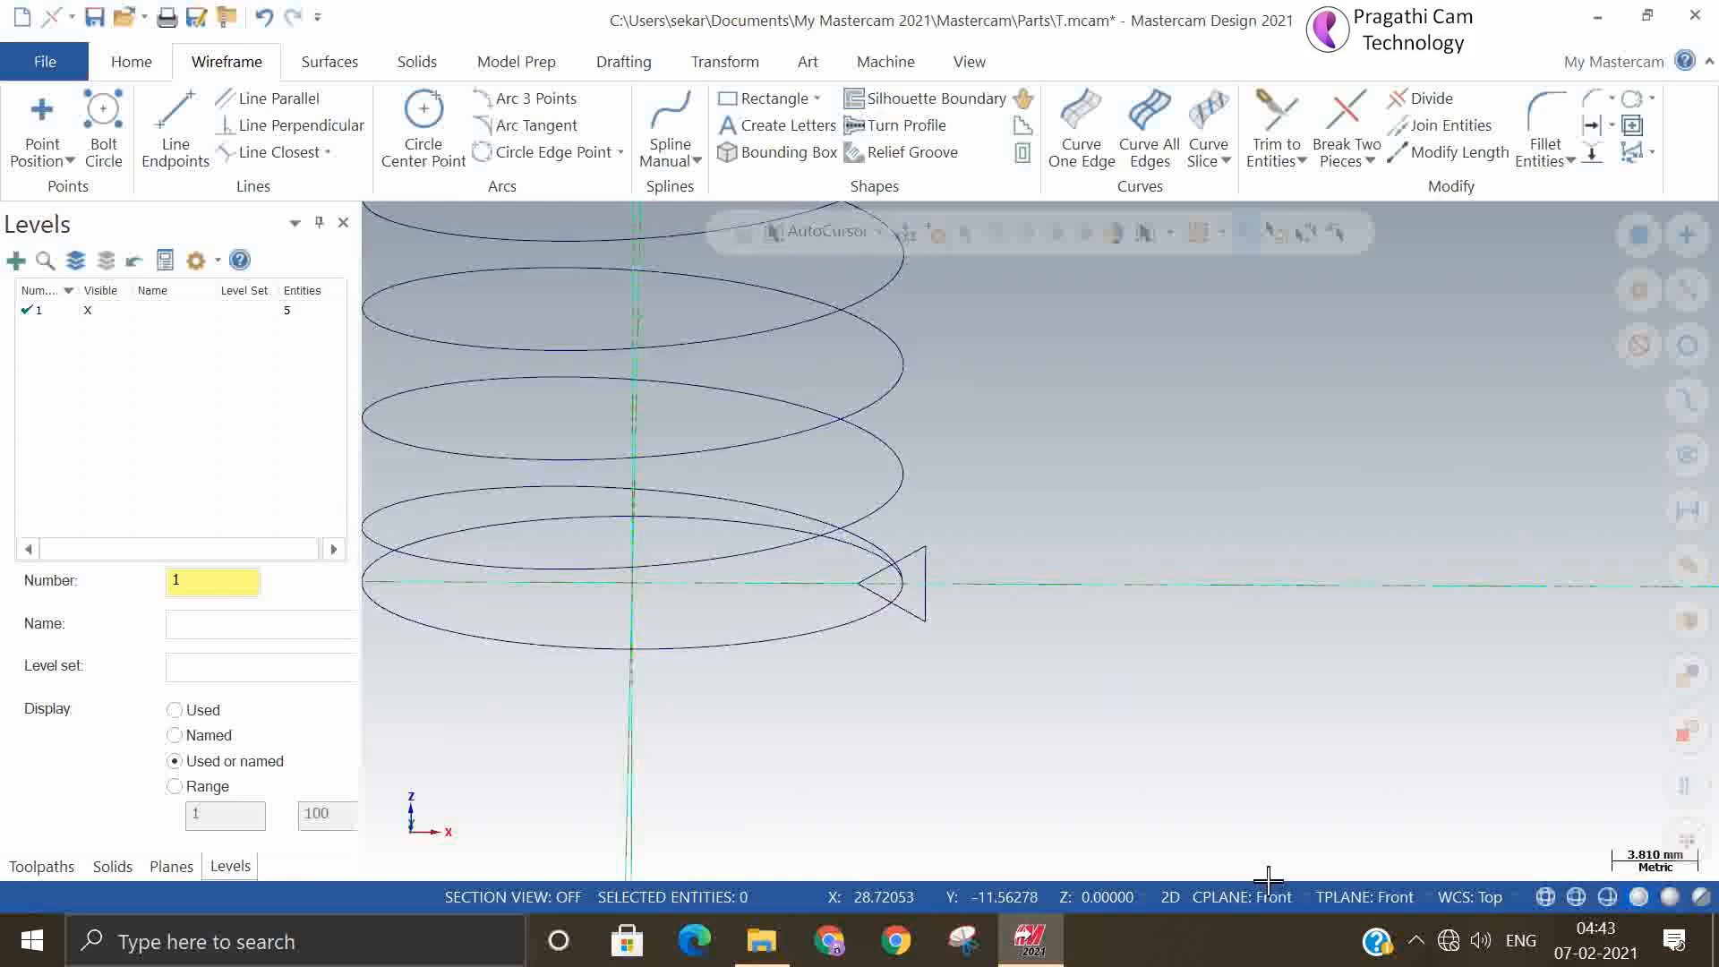
{"action": "left_click", "coordinate": [1227, 897]}
{"action": "left_click", "coordinate": [1309, 644]}
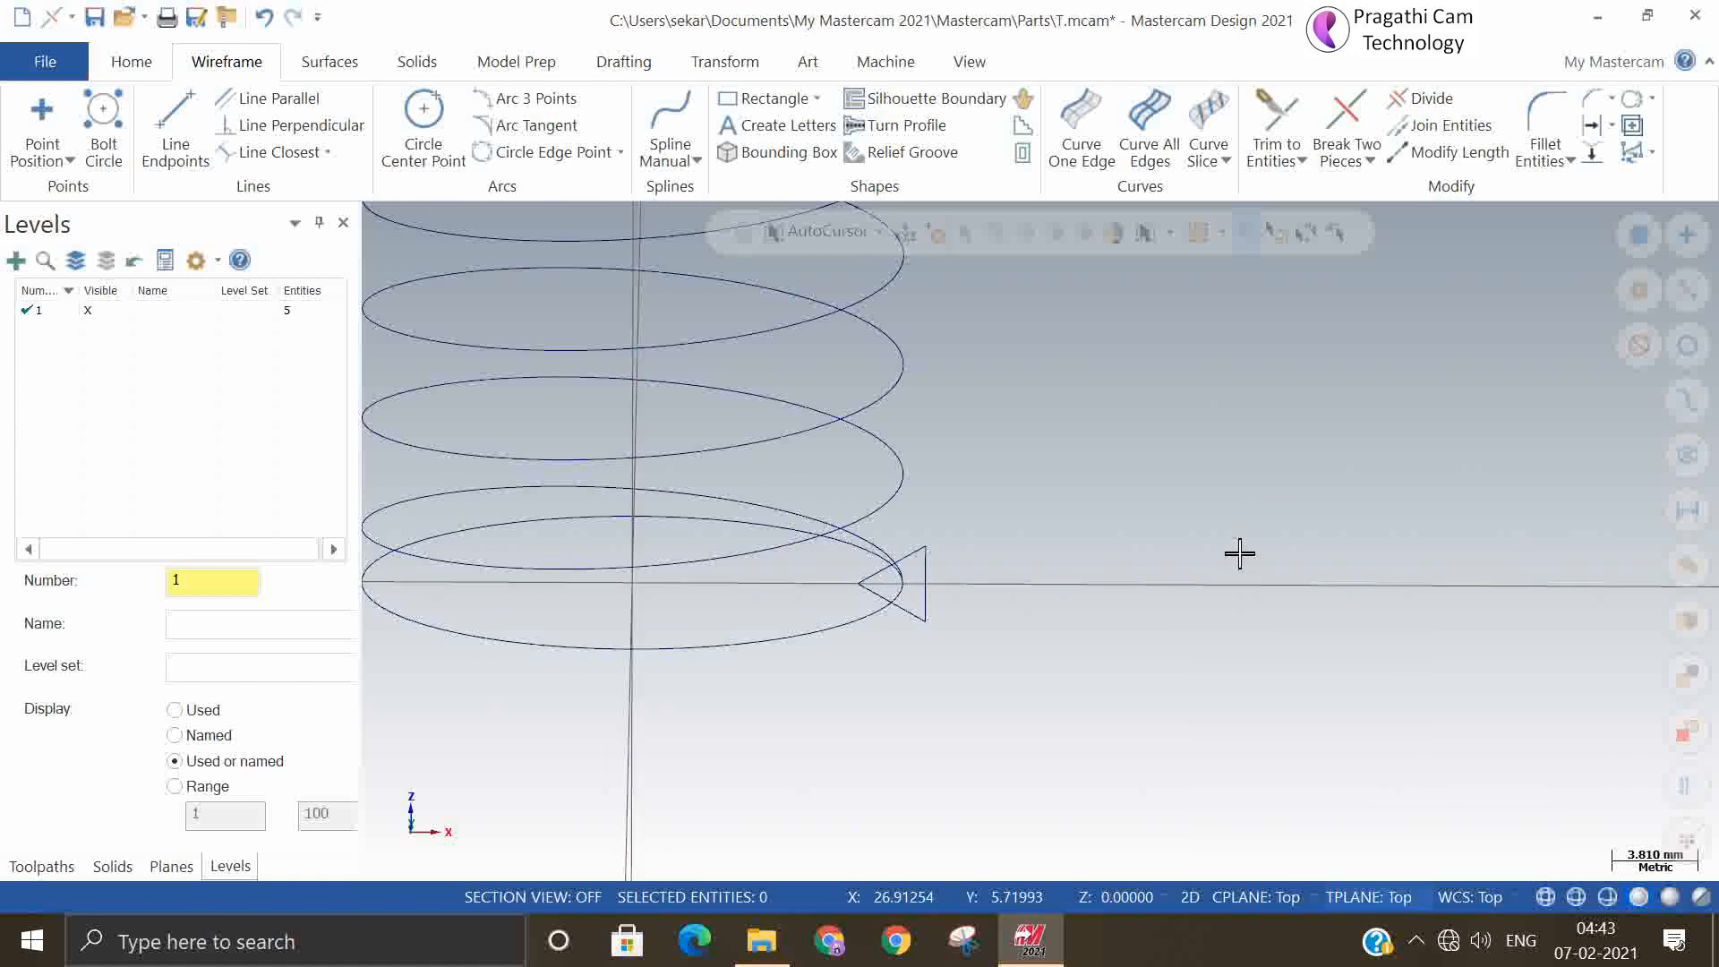
{"action": "right_click", "coordinate": [1283, 557]}
{"action": "left_click", "coordinate": [1317, 338]}
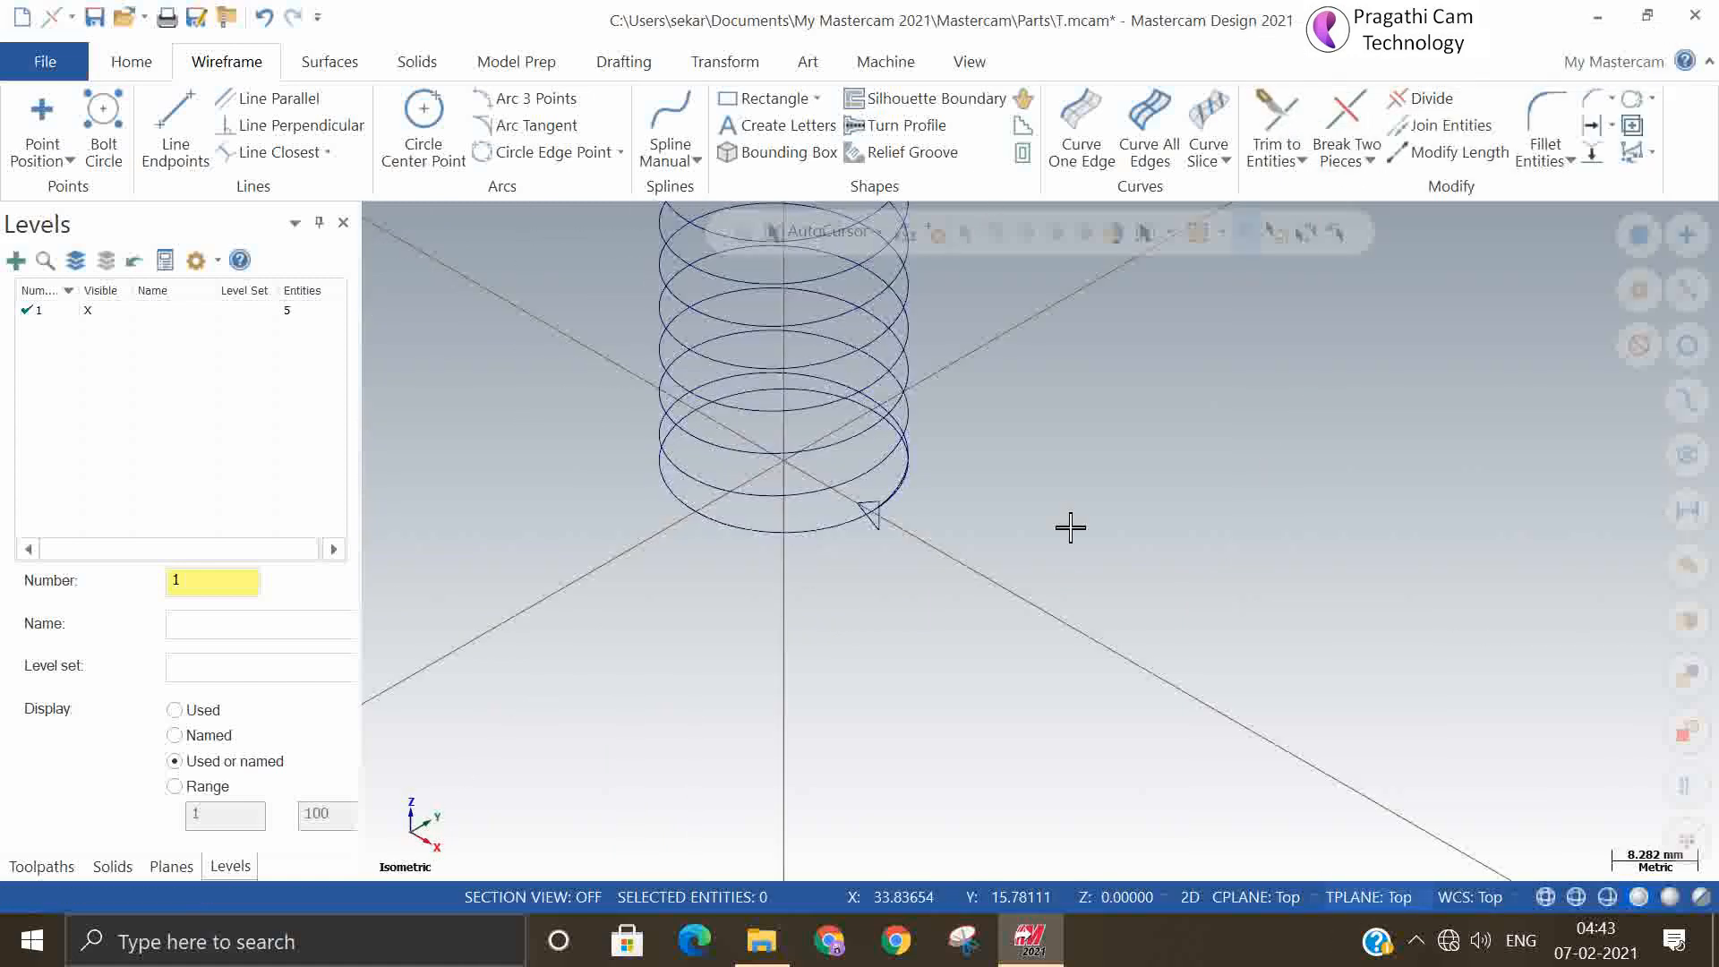
Extrude the base circle into a solid body with a distance of 65.0
{"action": "left_click", "coordinate": [418, 61]}
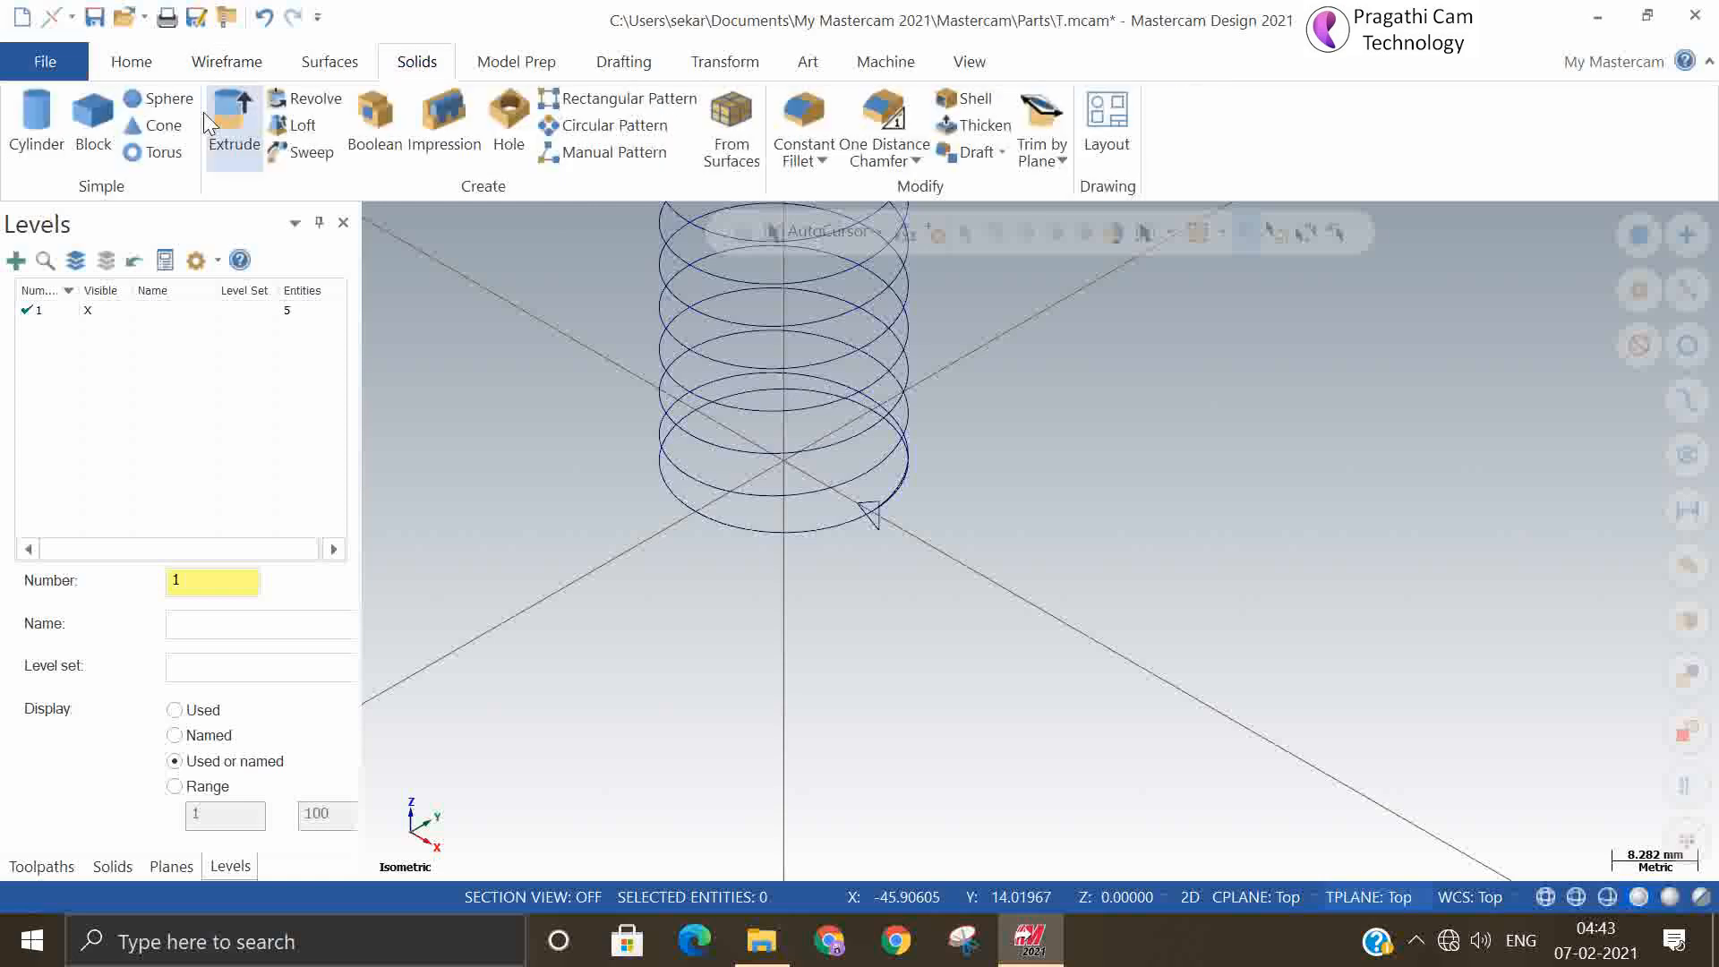
{"action": "left_click", "coordinate": [229, 109]}
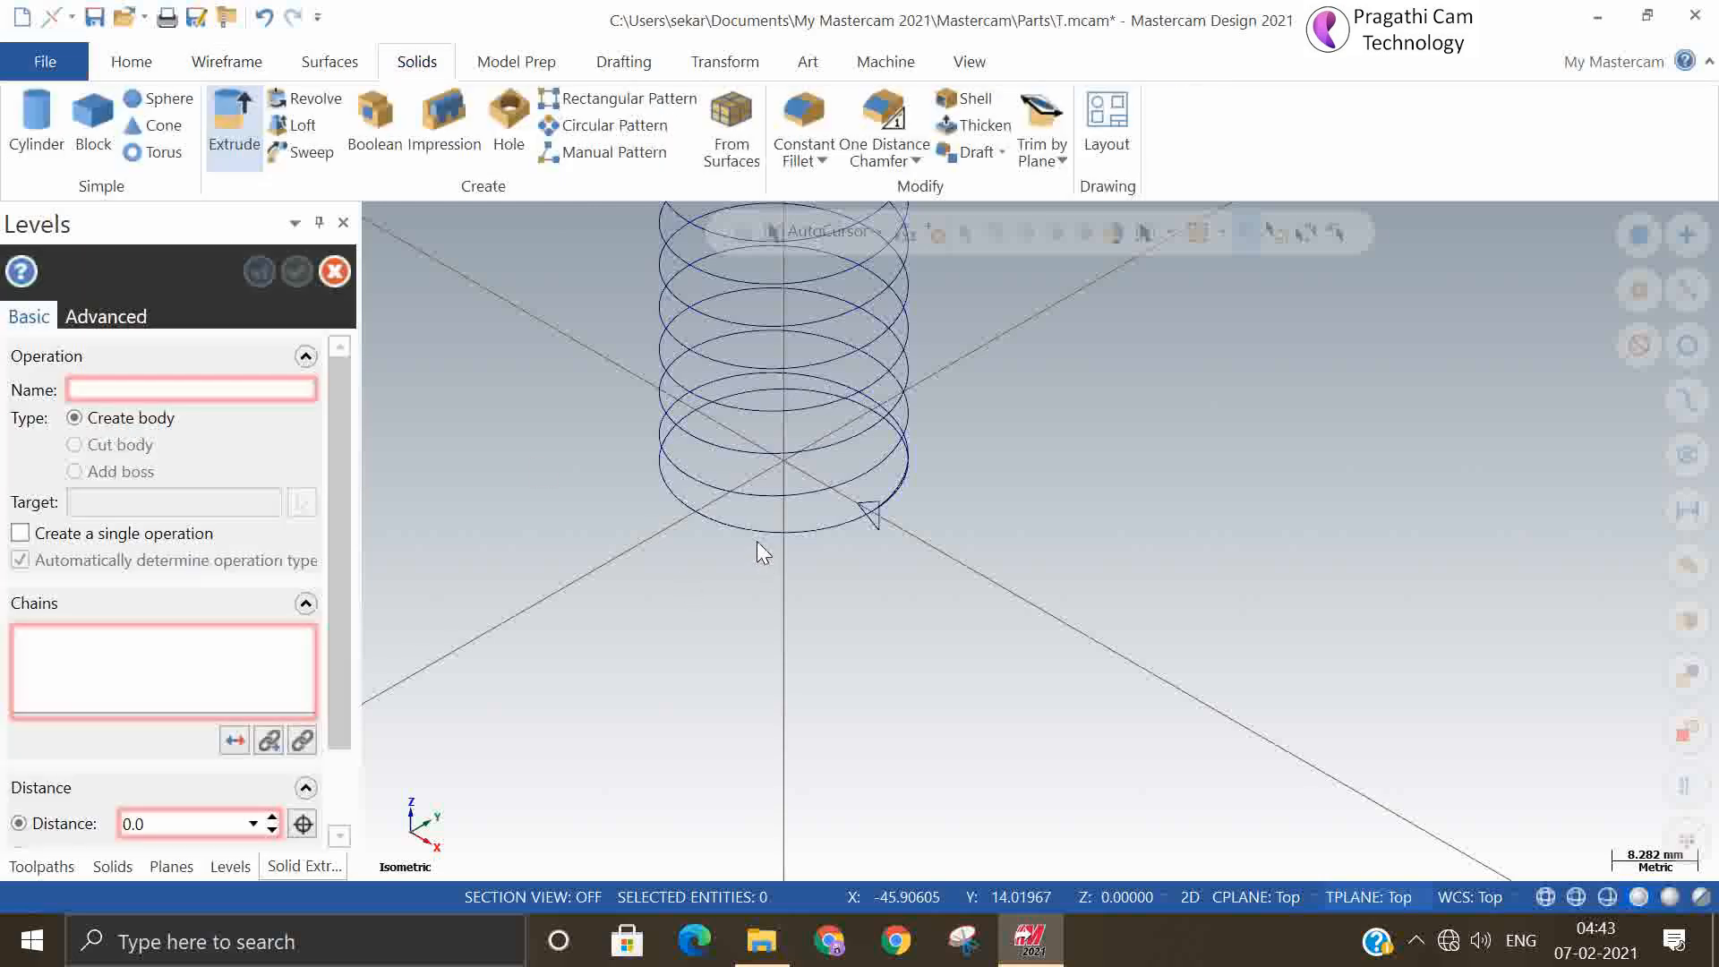
{"action": "left_click", "coordinate": [752, 525]}
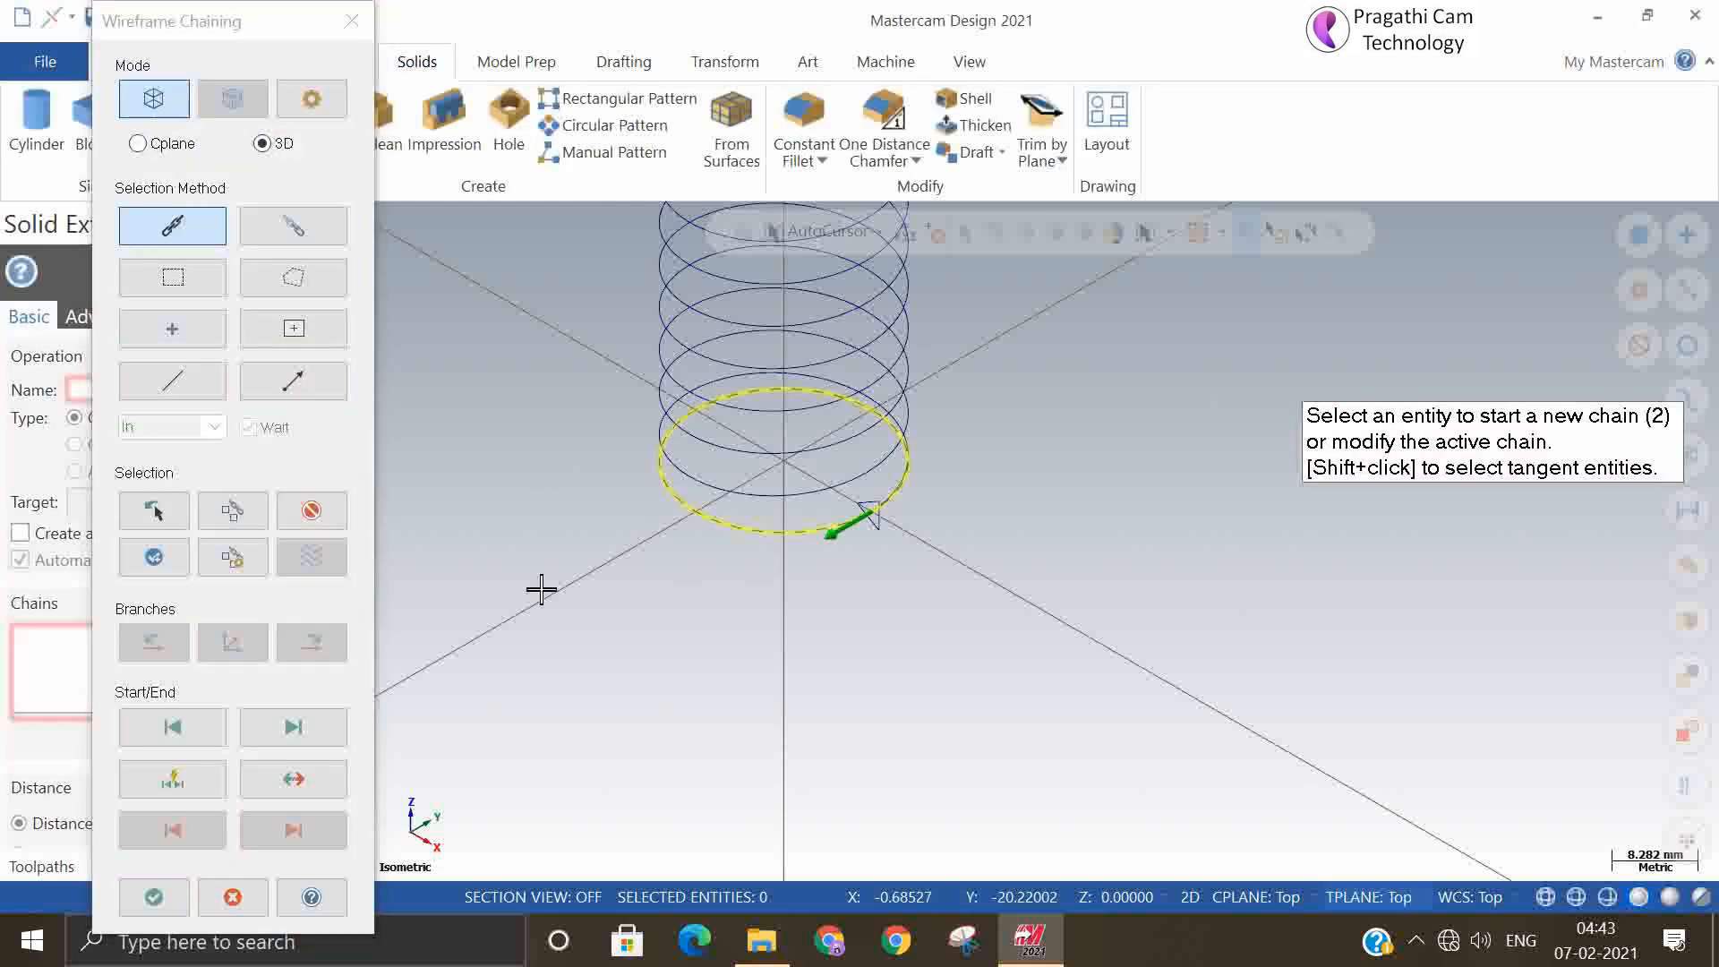
{"action": "left_click", "coordinate": [154, 897]}
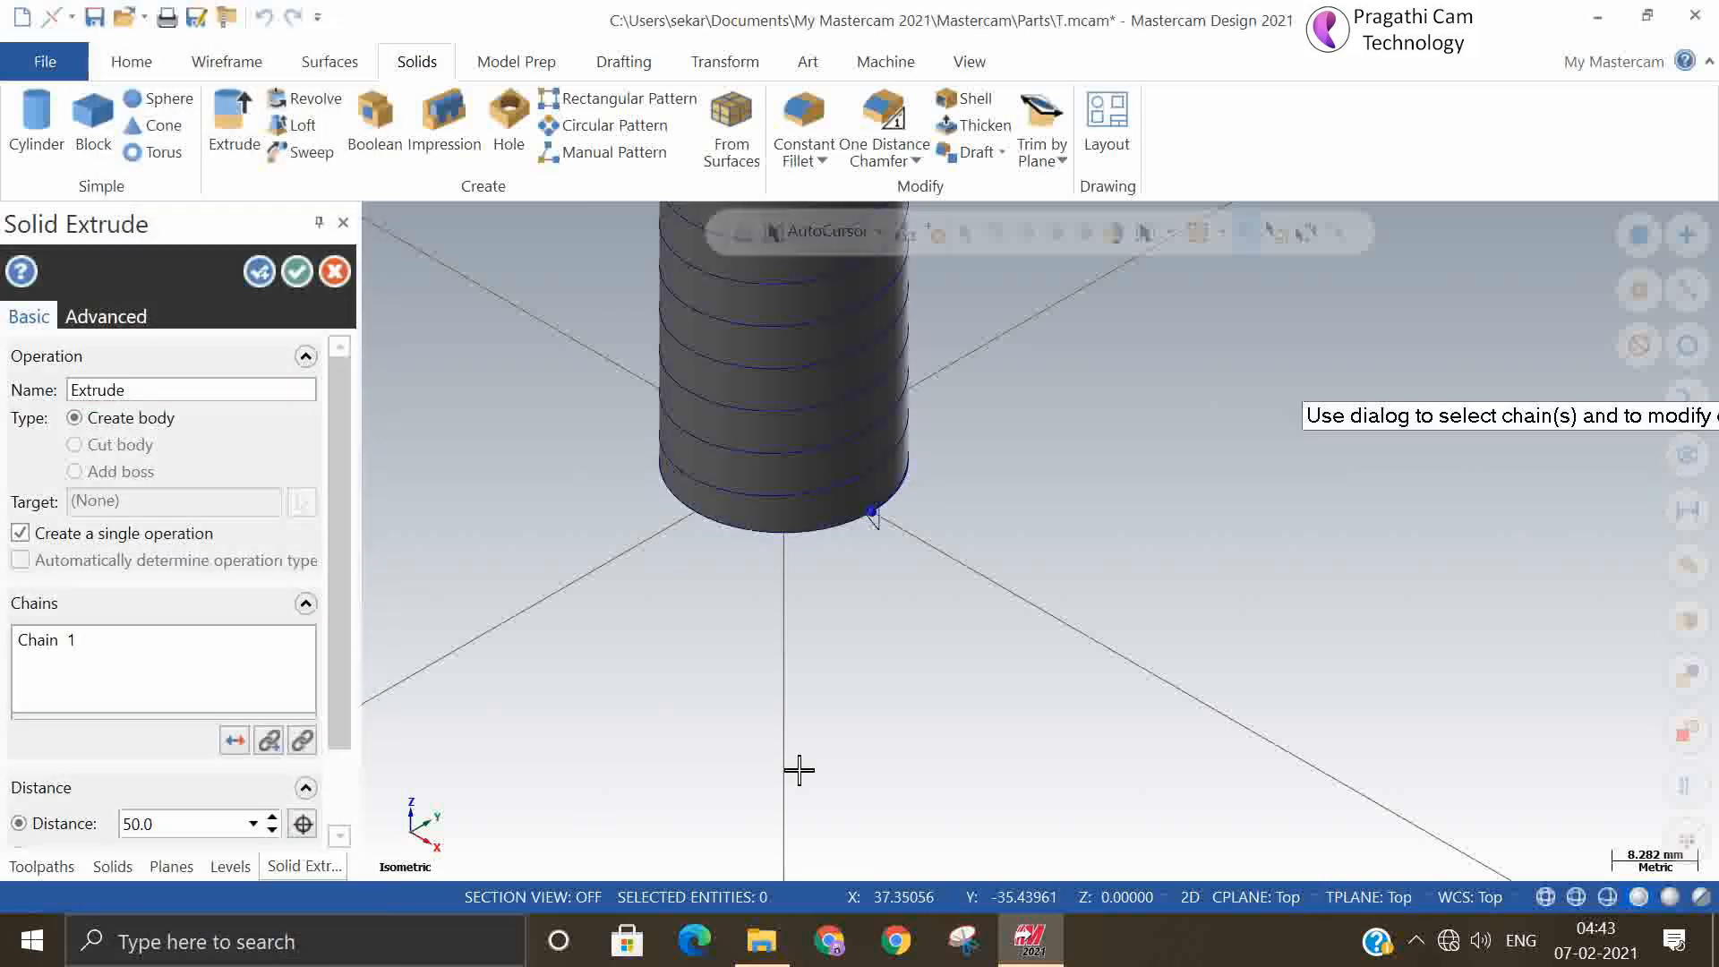
{"action": "scroll", "coordinate": [797, 768], "scroll_direction": "down", "scroll_amount": 3}
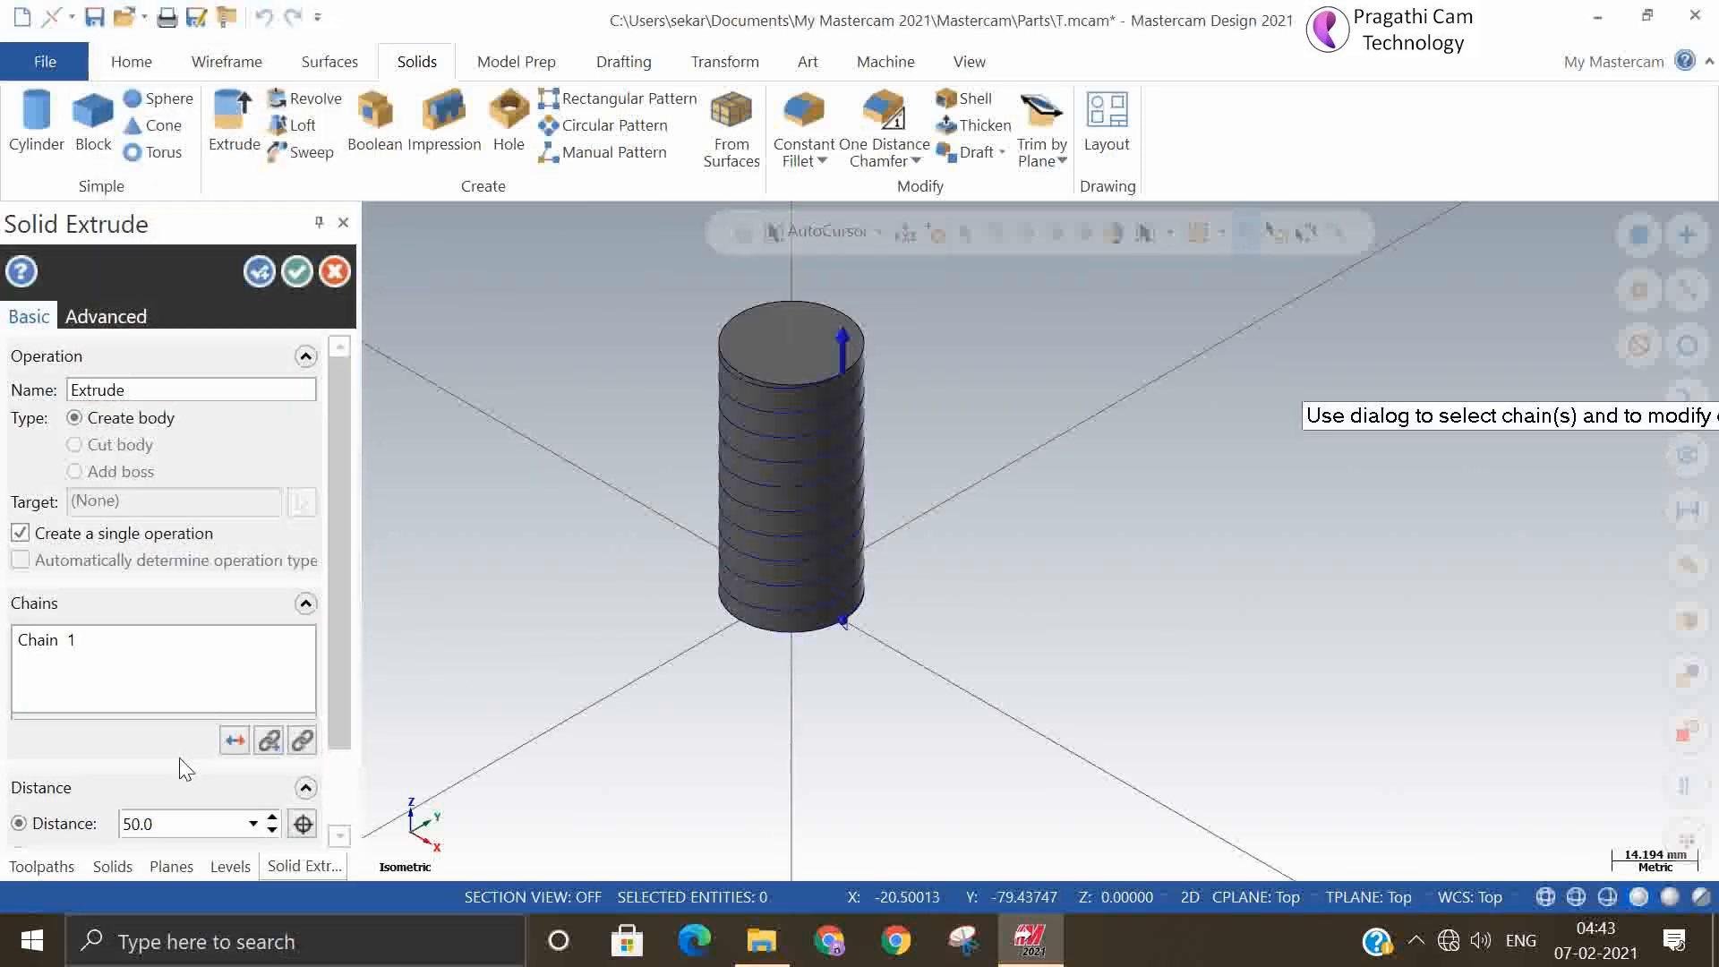
{"action": "double_click", "coordinate": [173, 829]}
{"action": "type", "text": "65"}
{"action": "key", "text": "Return"}
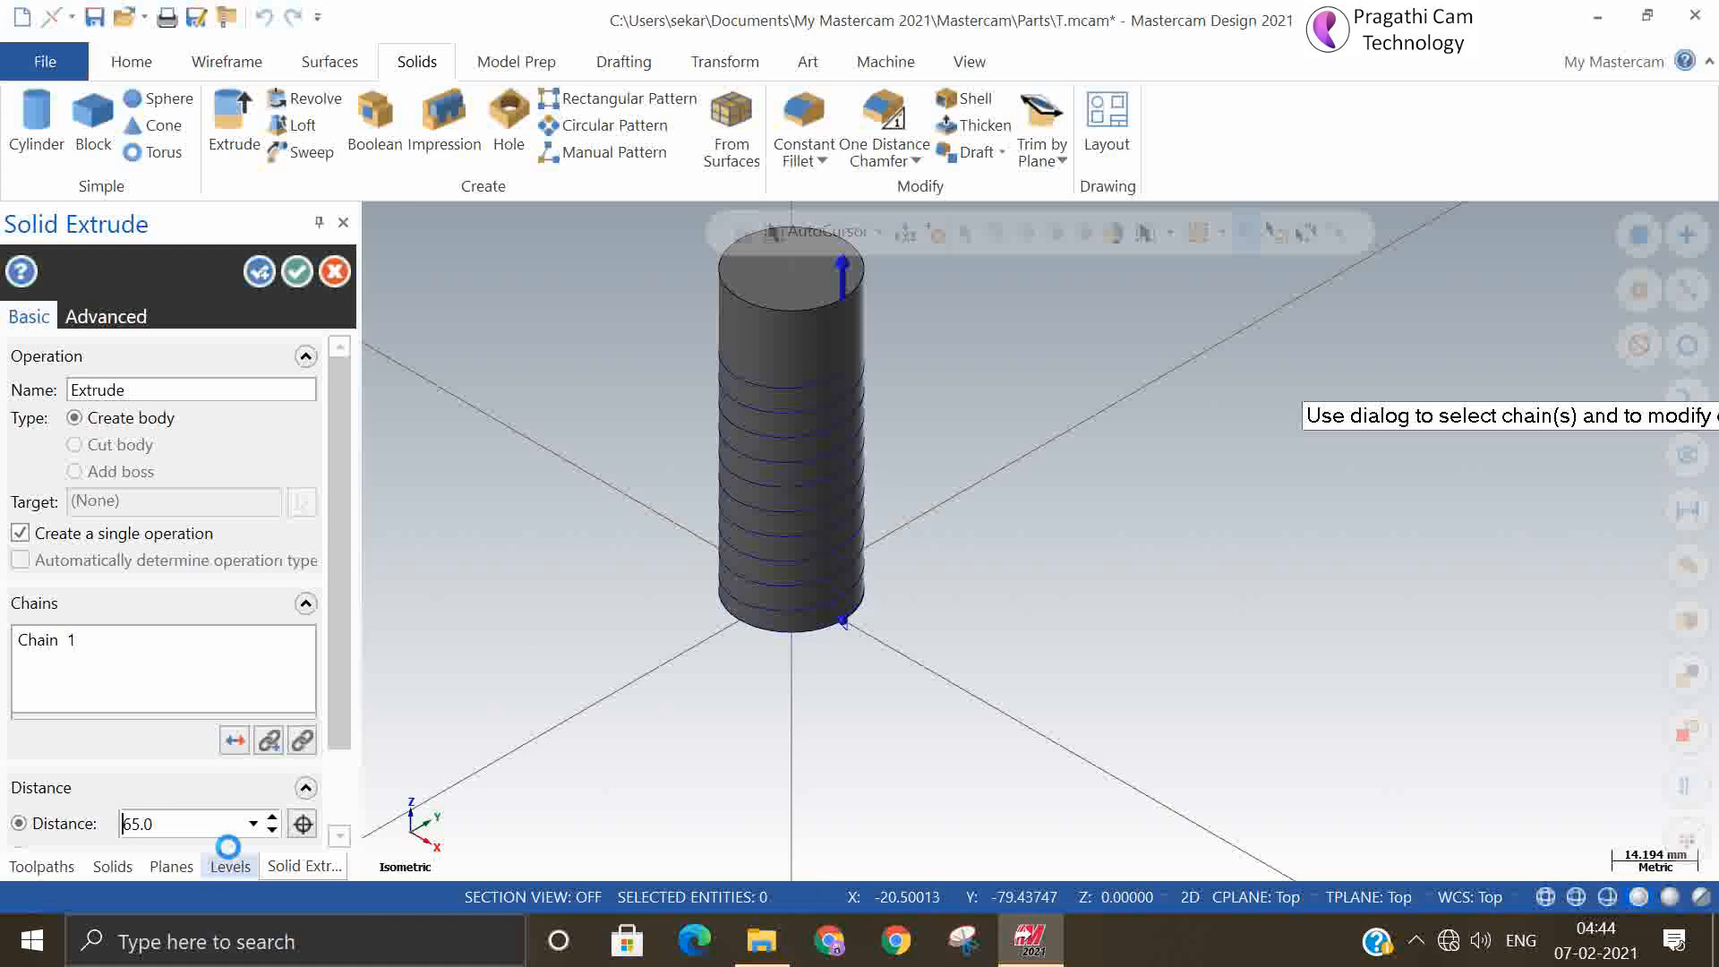
{"action": "left_click", "coordinate": [297, 271]}
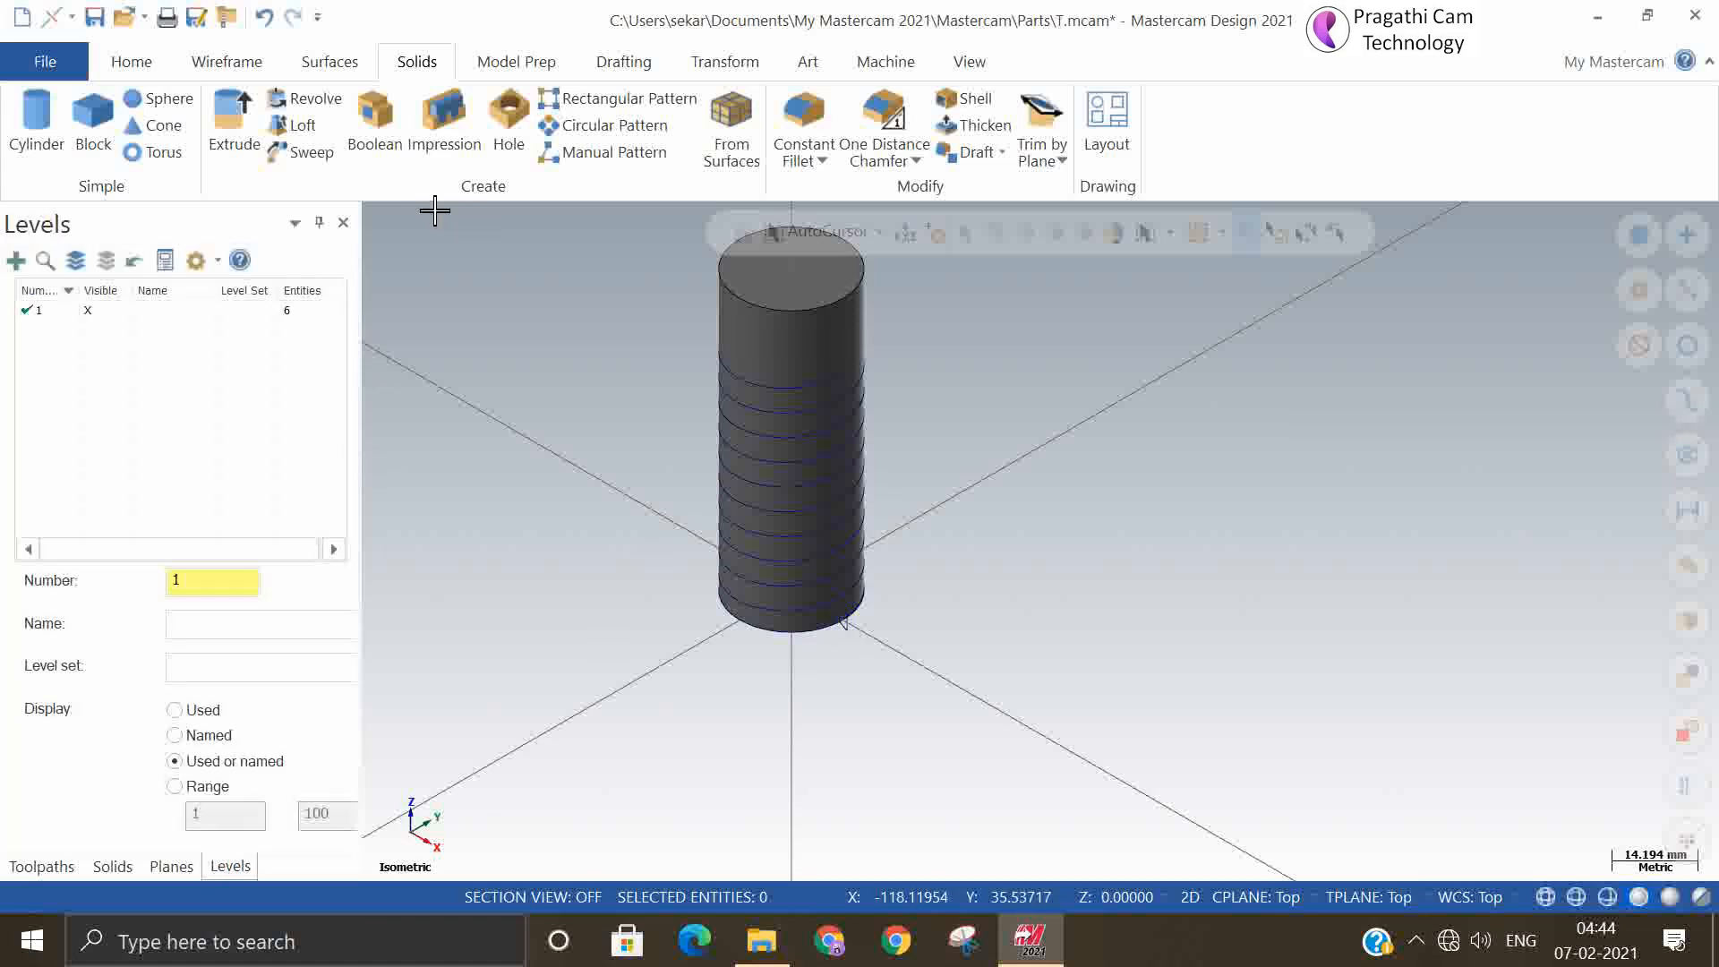
Try to sweep the triangle along the helix as a solid body with normal alignment around the cylinder
{"action": "scroll", "coordinate": [783, 641], "scroll_direction": "up", "scroll_amount": 2}
{"action": "scroll", "coordinate": [783, 641], "scroll_direction": "up", "scroll_amount": 1}
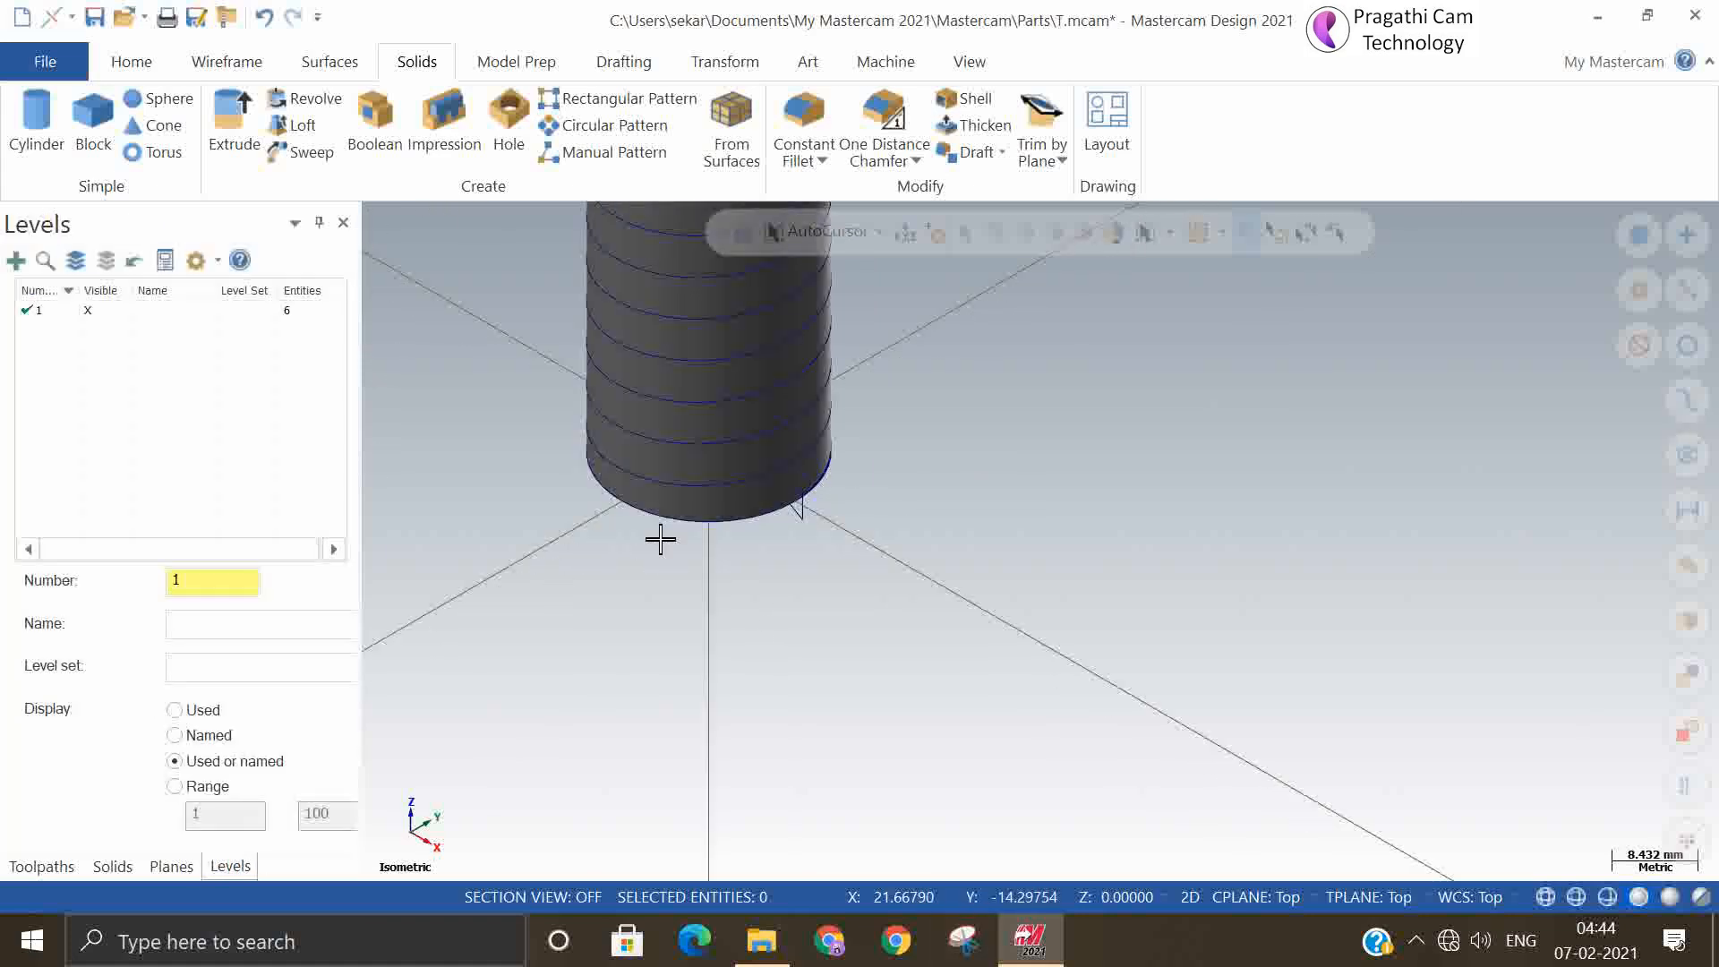
{"action": "left_click", "coordinate": [303, 152]}
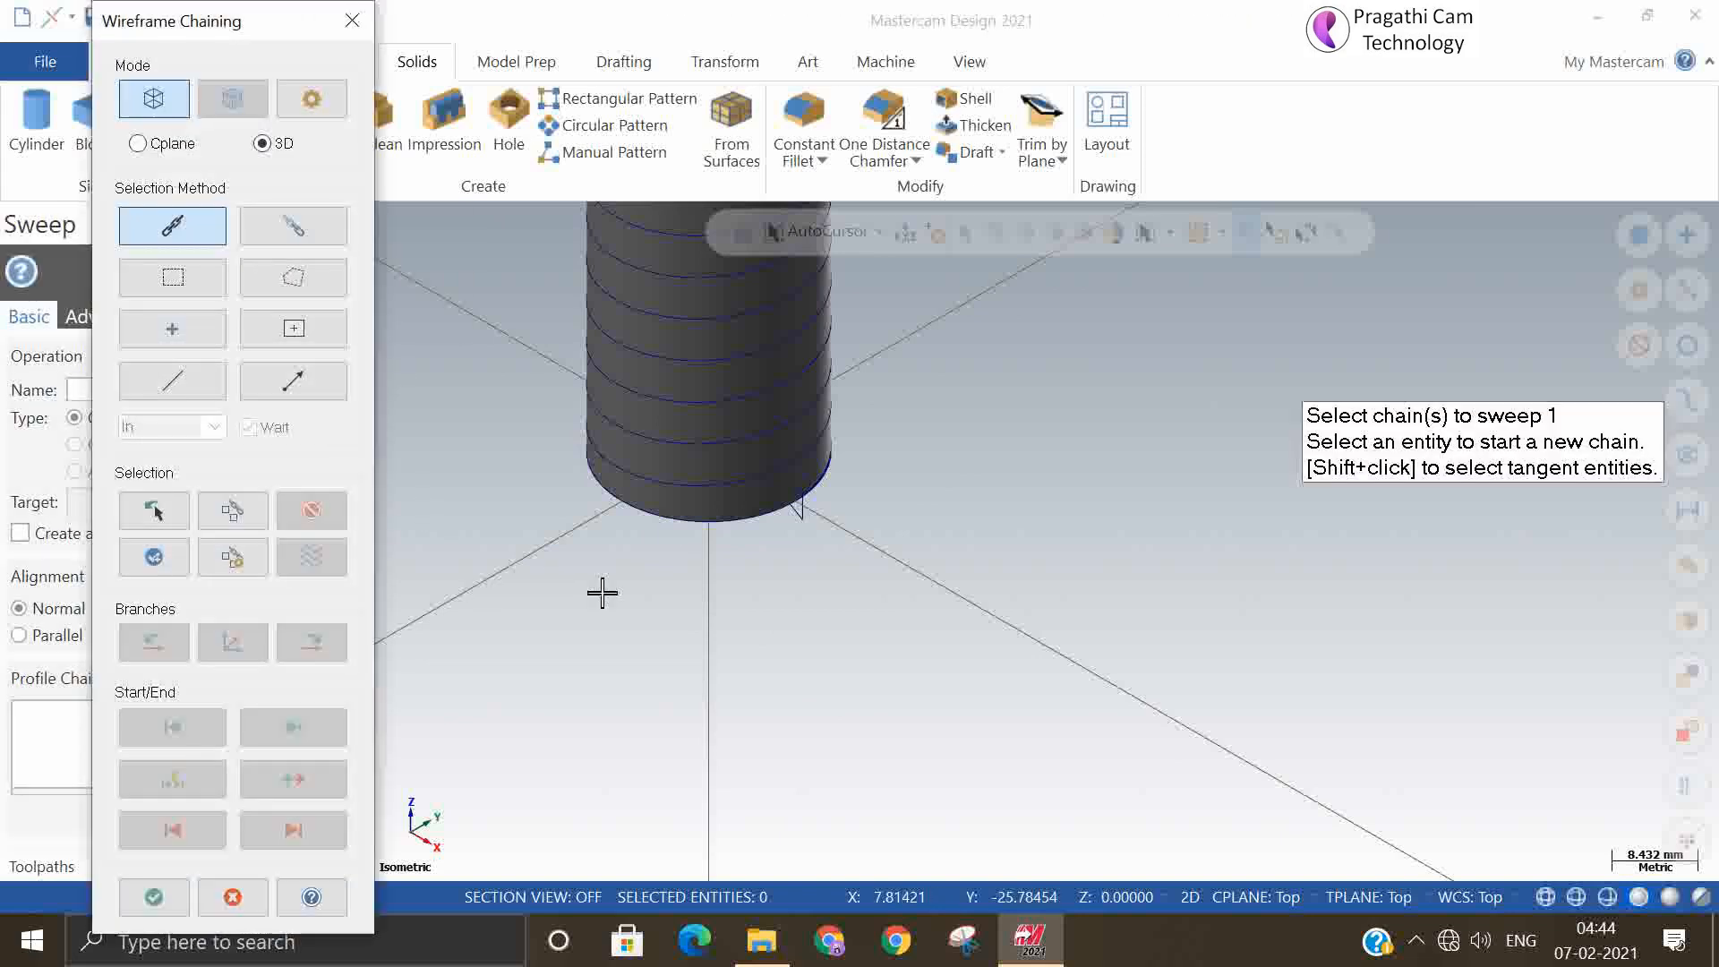
{"action": "scroll", "coordinate": [788, 524], "scroll_direction": "up", "scroll_amount": 4}
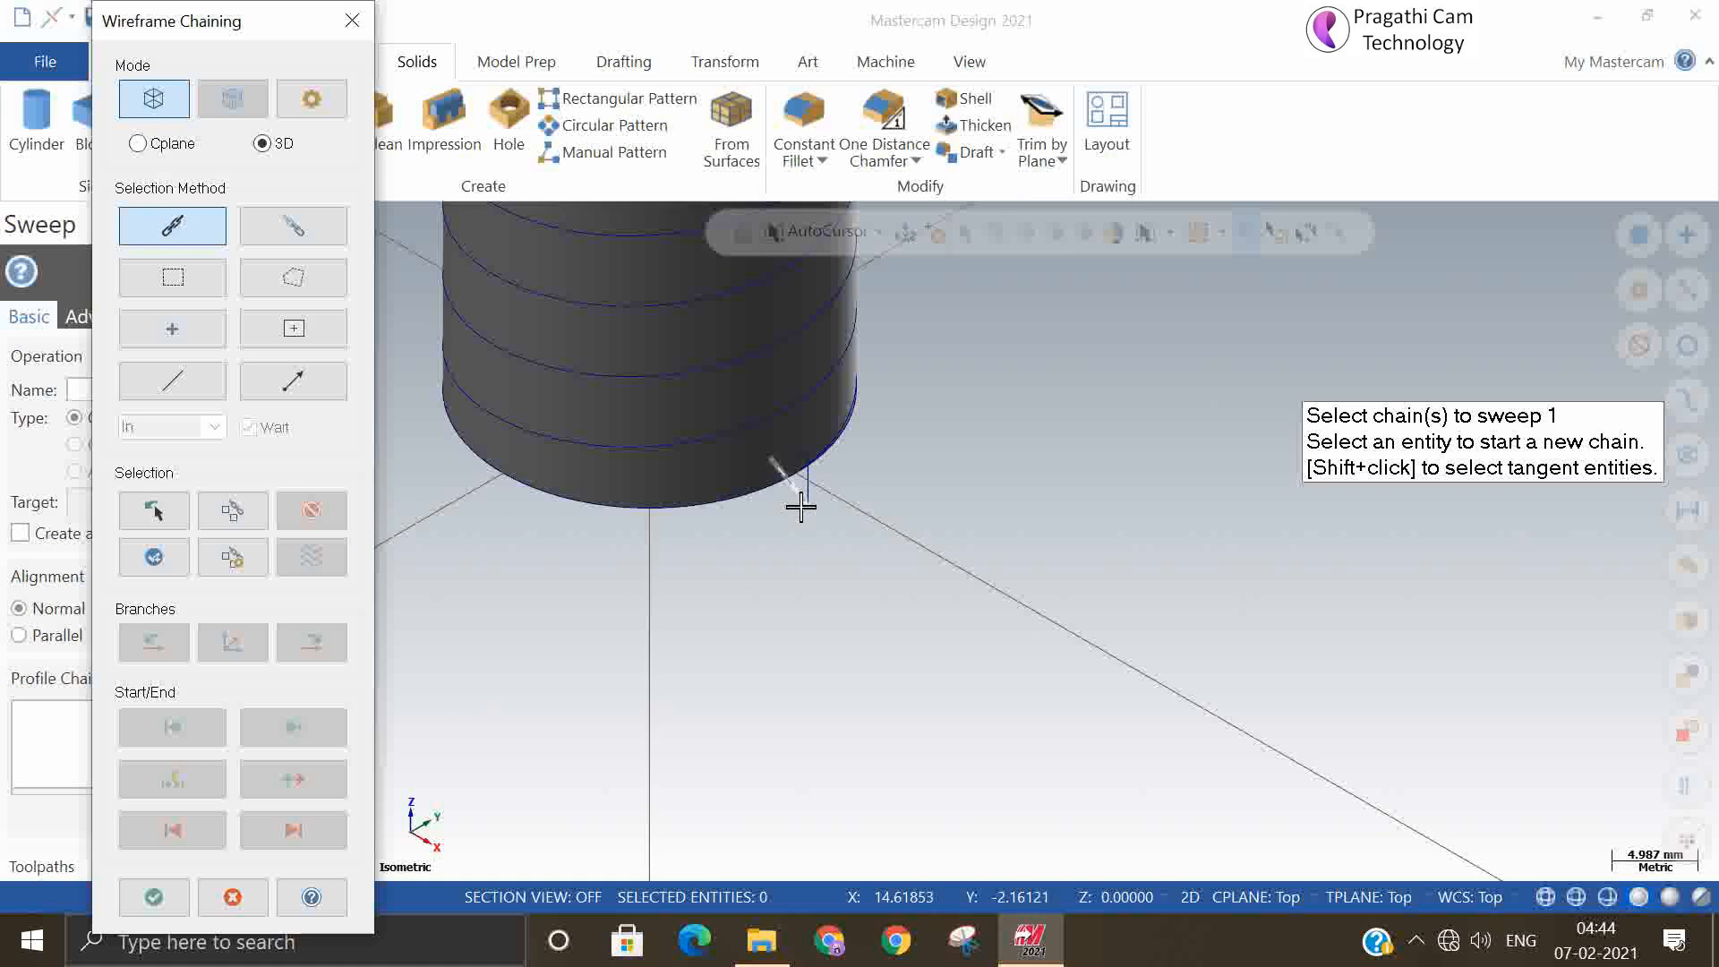
{"action": "left_click", "coordinate": [797, 498]}
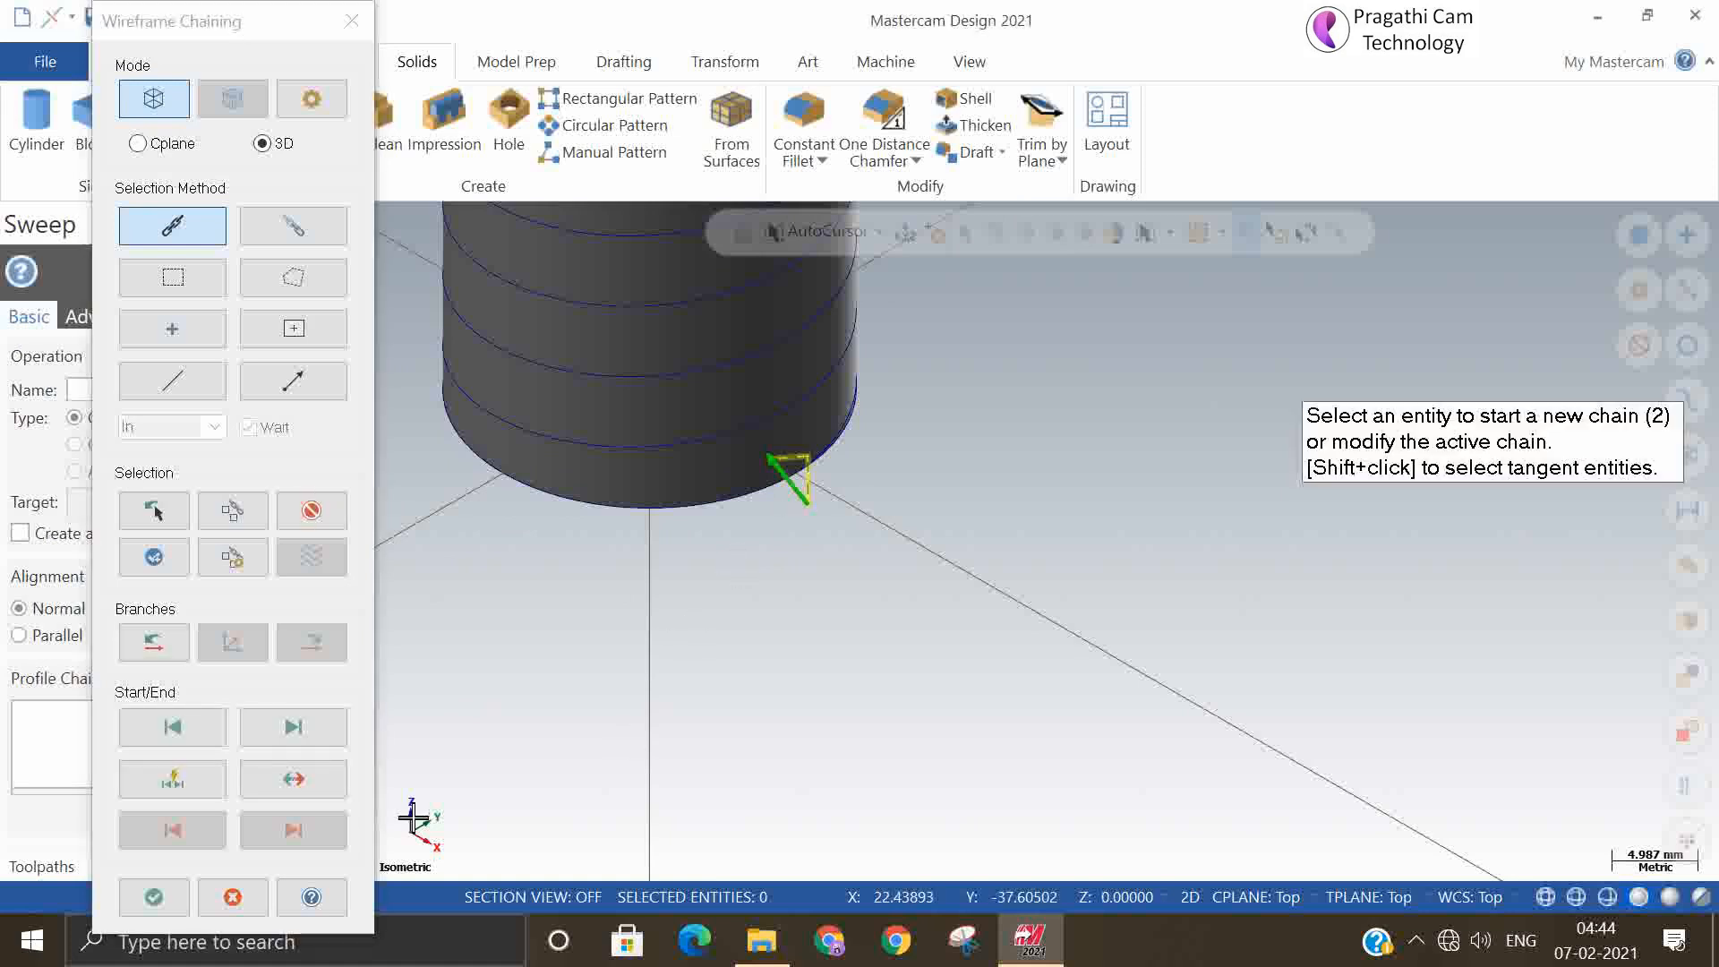
{"action": "left_click", "coordinate": [153, 896]}
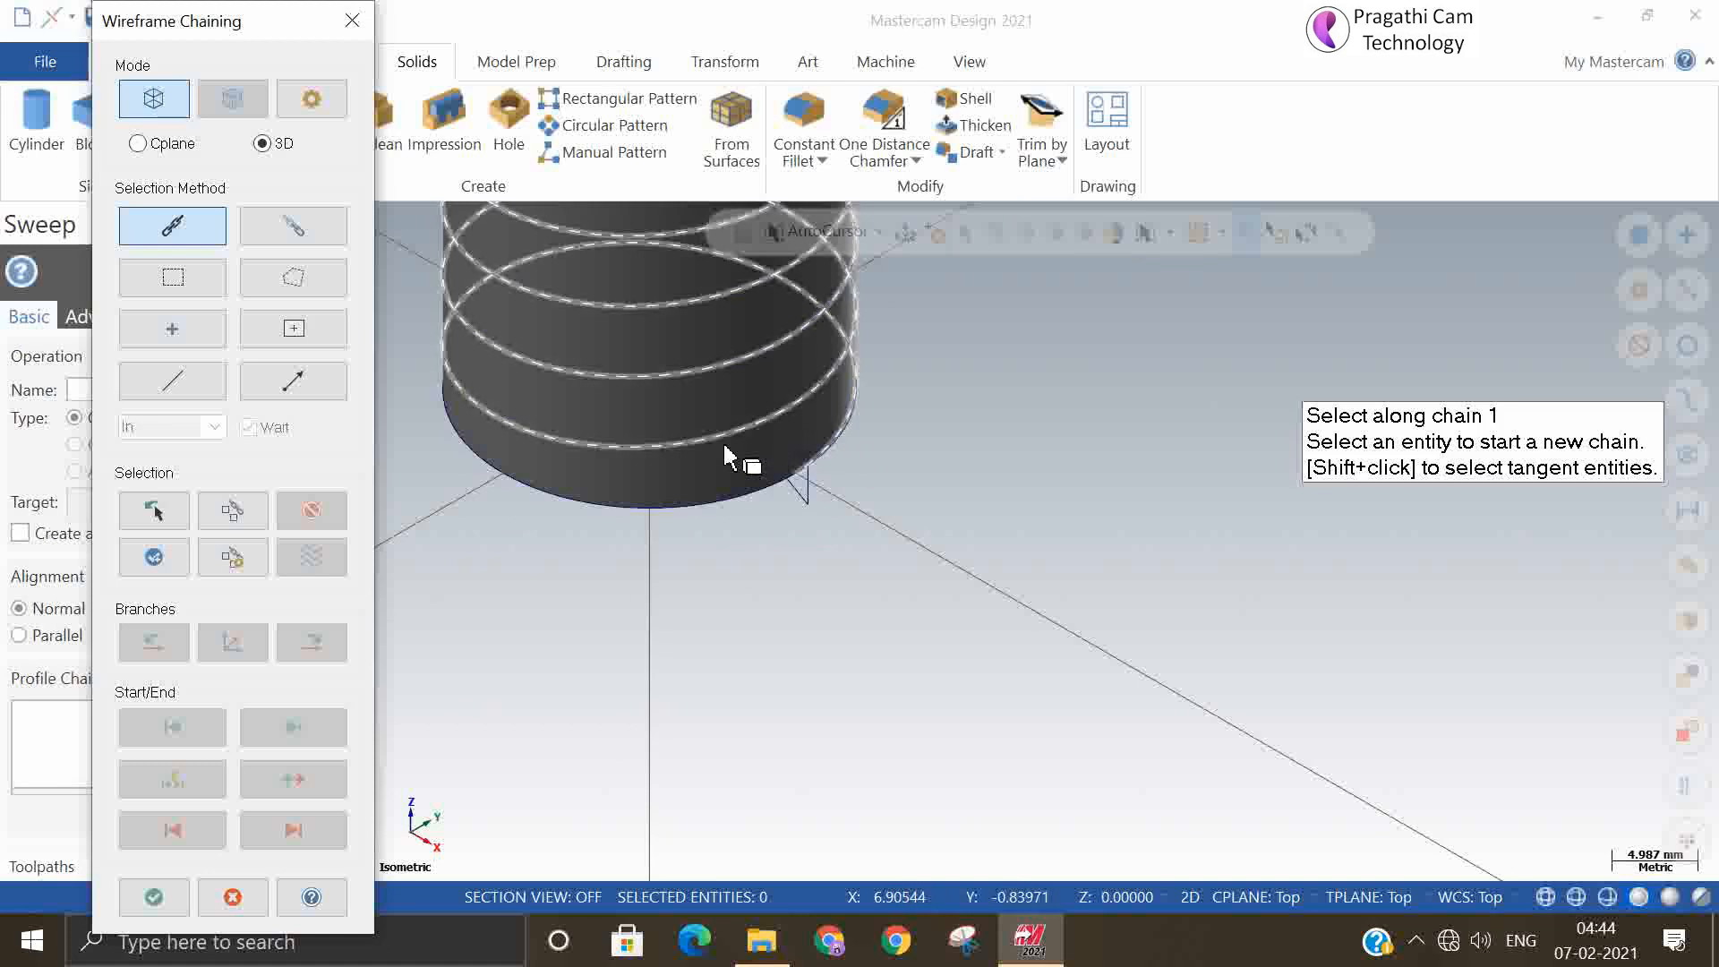
{"action": "left_click", "coordinate": [828, 452]}
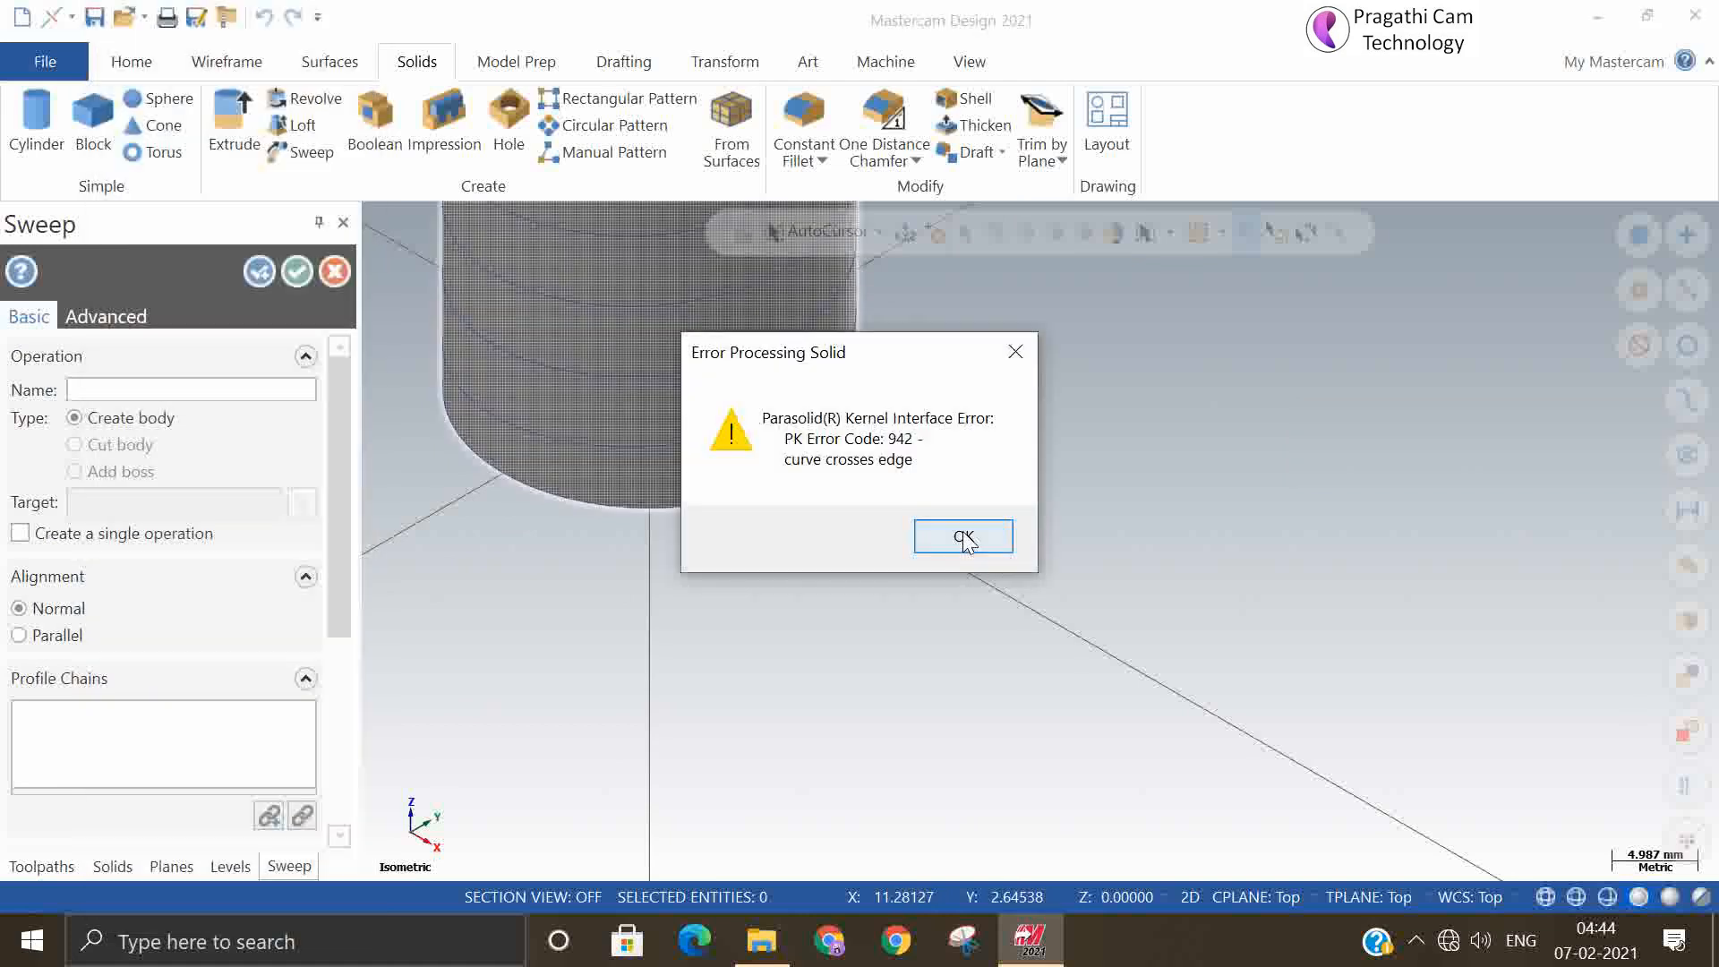
{"action": "left_click", "coordinate": [965, 534]}
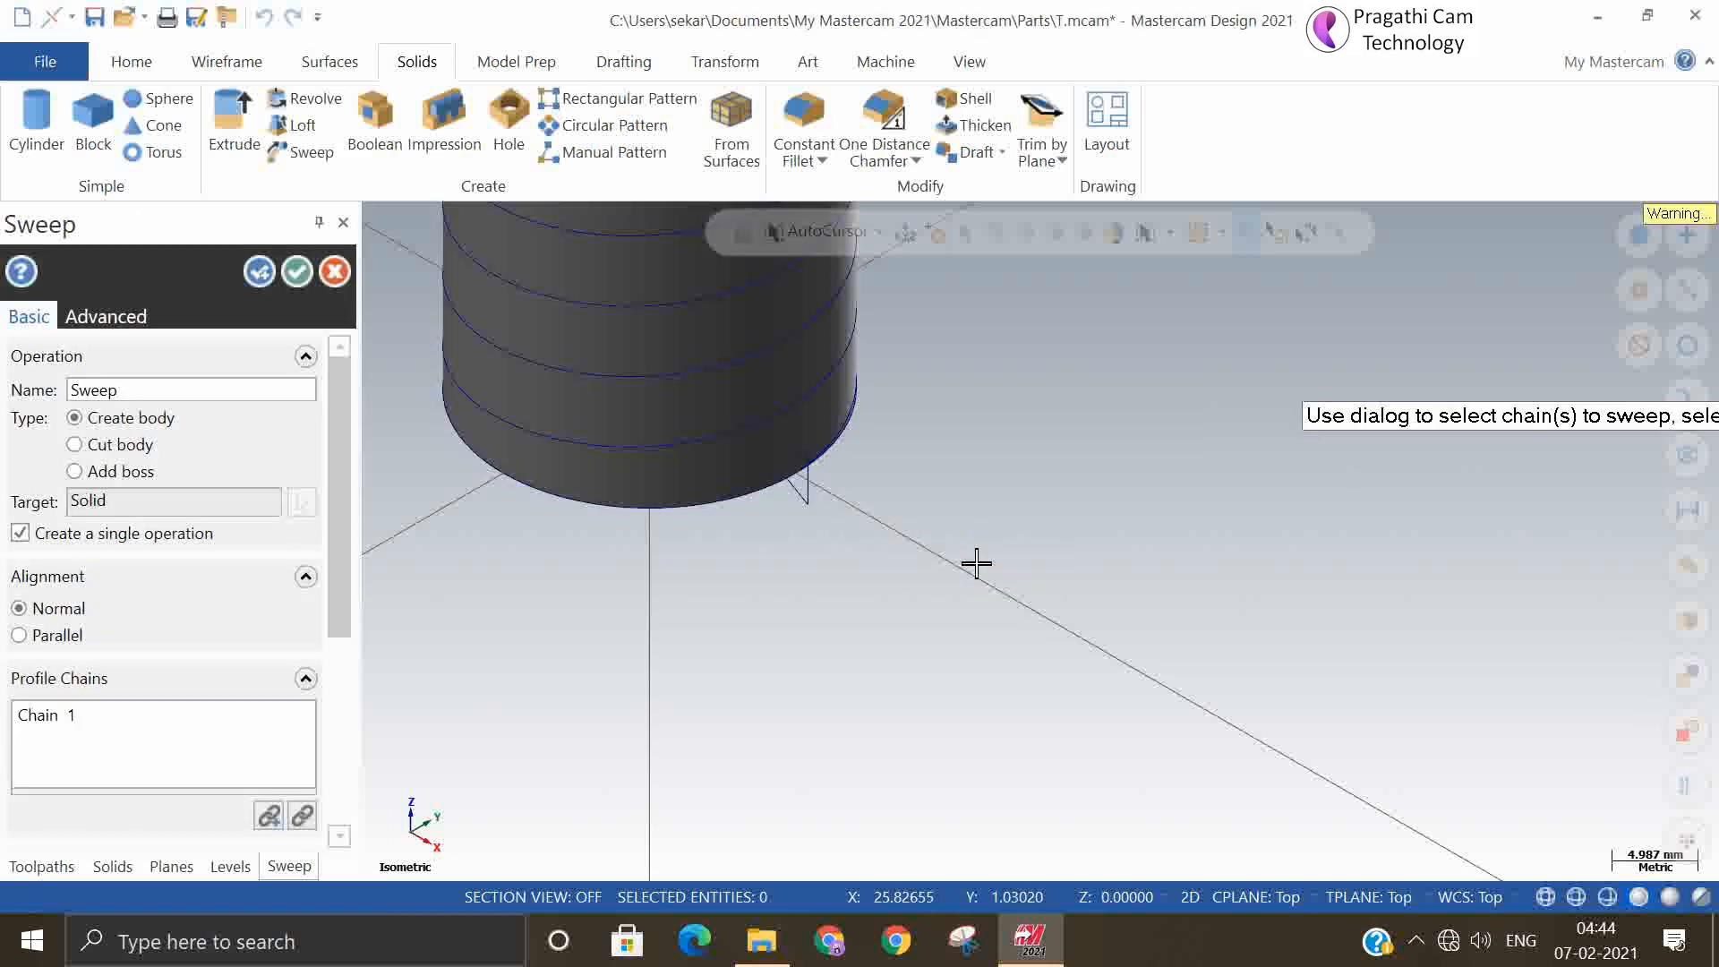
{"action": "middle_click_drag", "start_coordinate": [955, 668], "coordinate": [890, 668]}
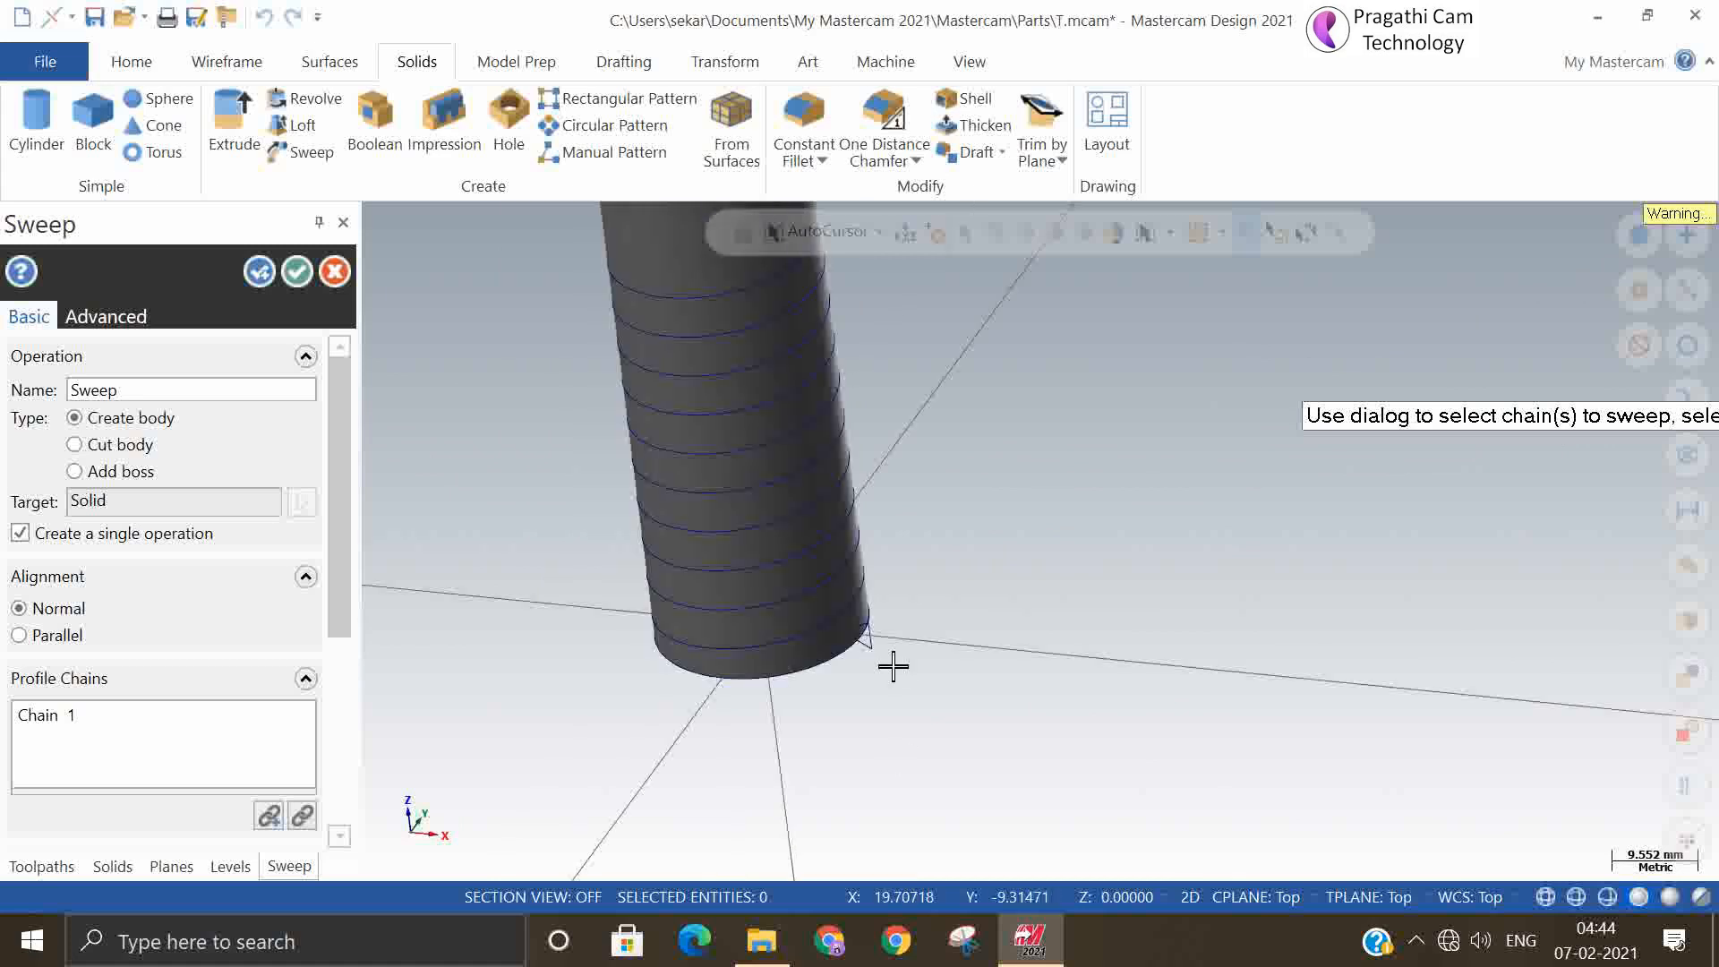
{"action": "middle_click_drag", "start_coordinate": [750, 298], "coordinate": [625, 630]}
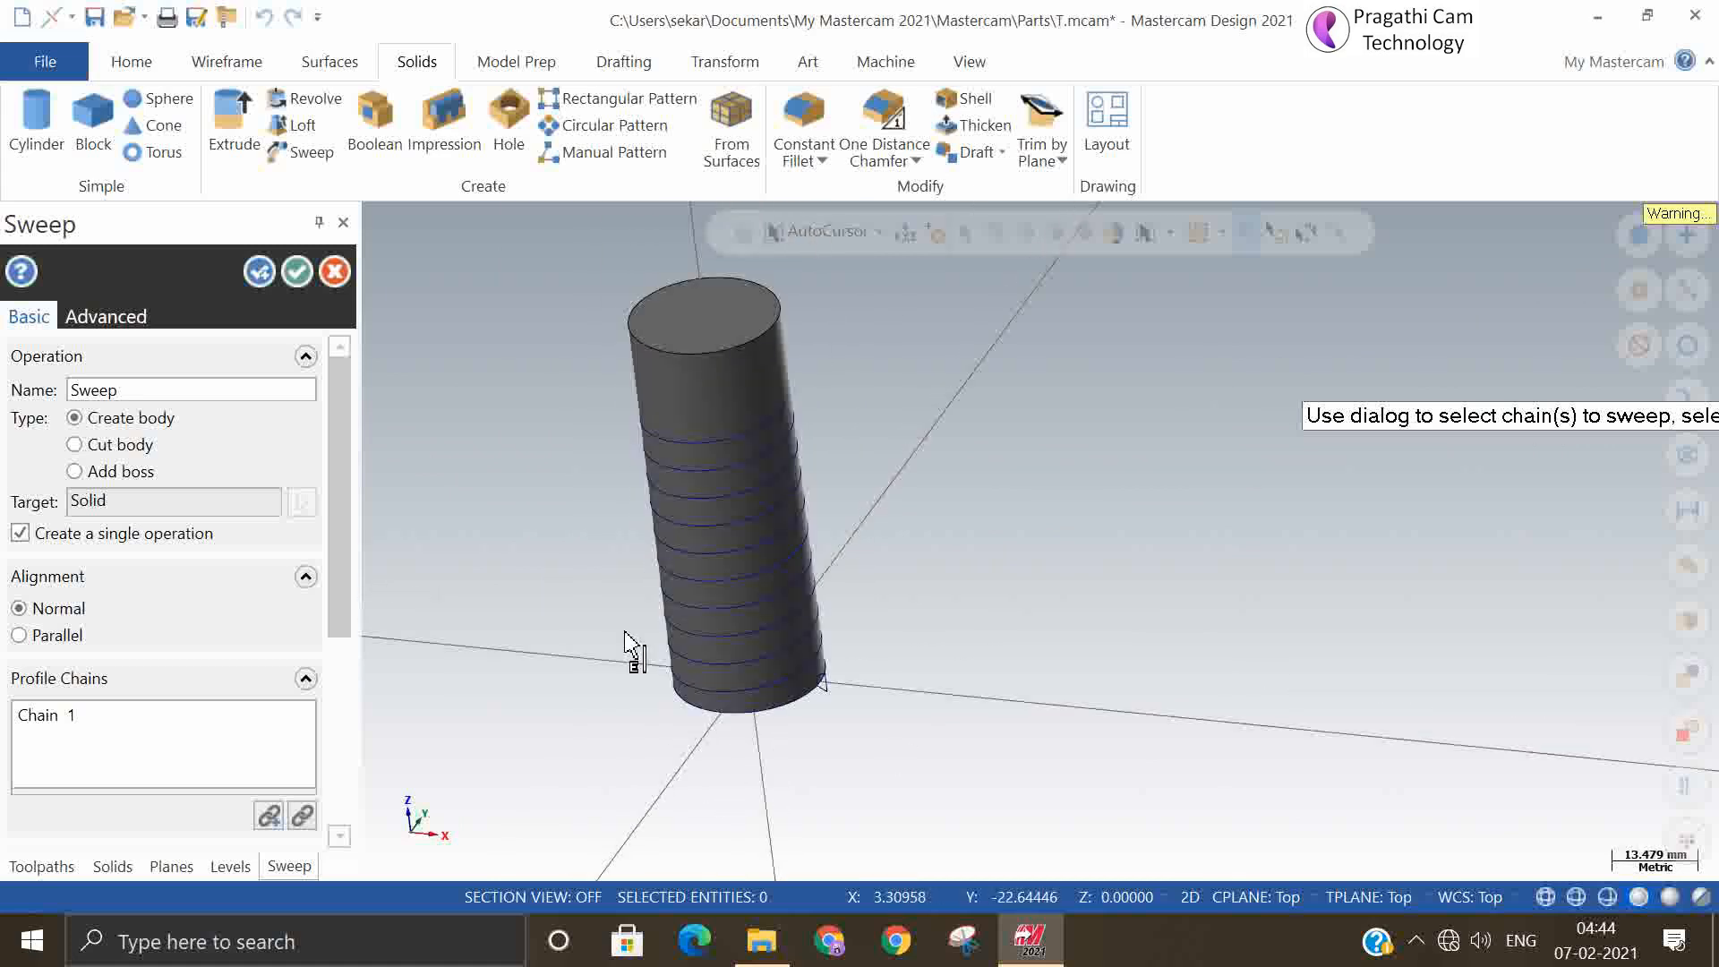
{"action": "left_click", "coordinate": [297, 270]}
{"action": "left_click", "coordinate": [965, 535]}
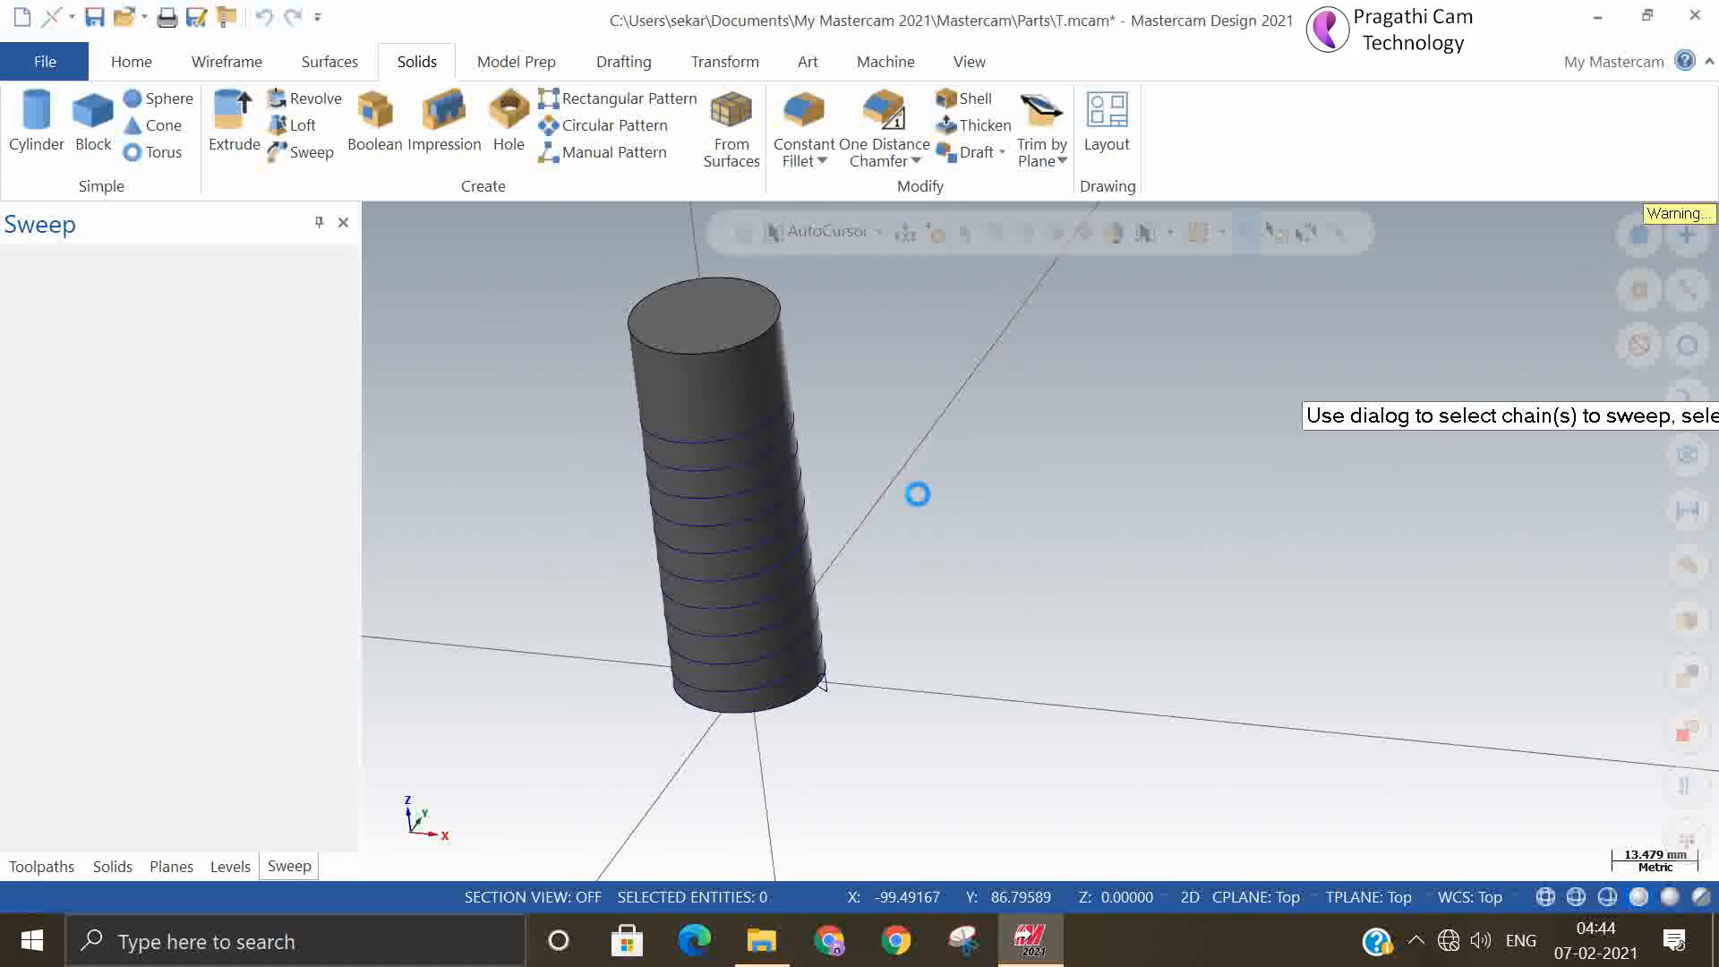
{"action": "left_click", "coordinate": [893, 516]}
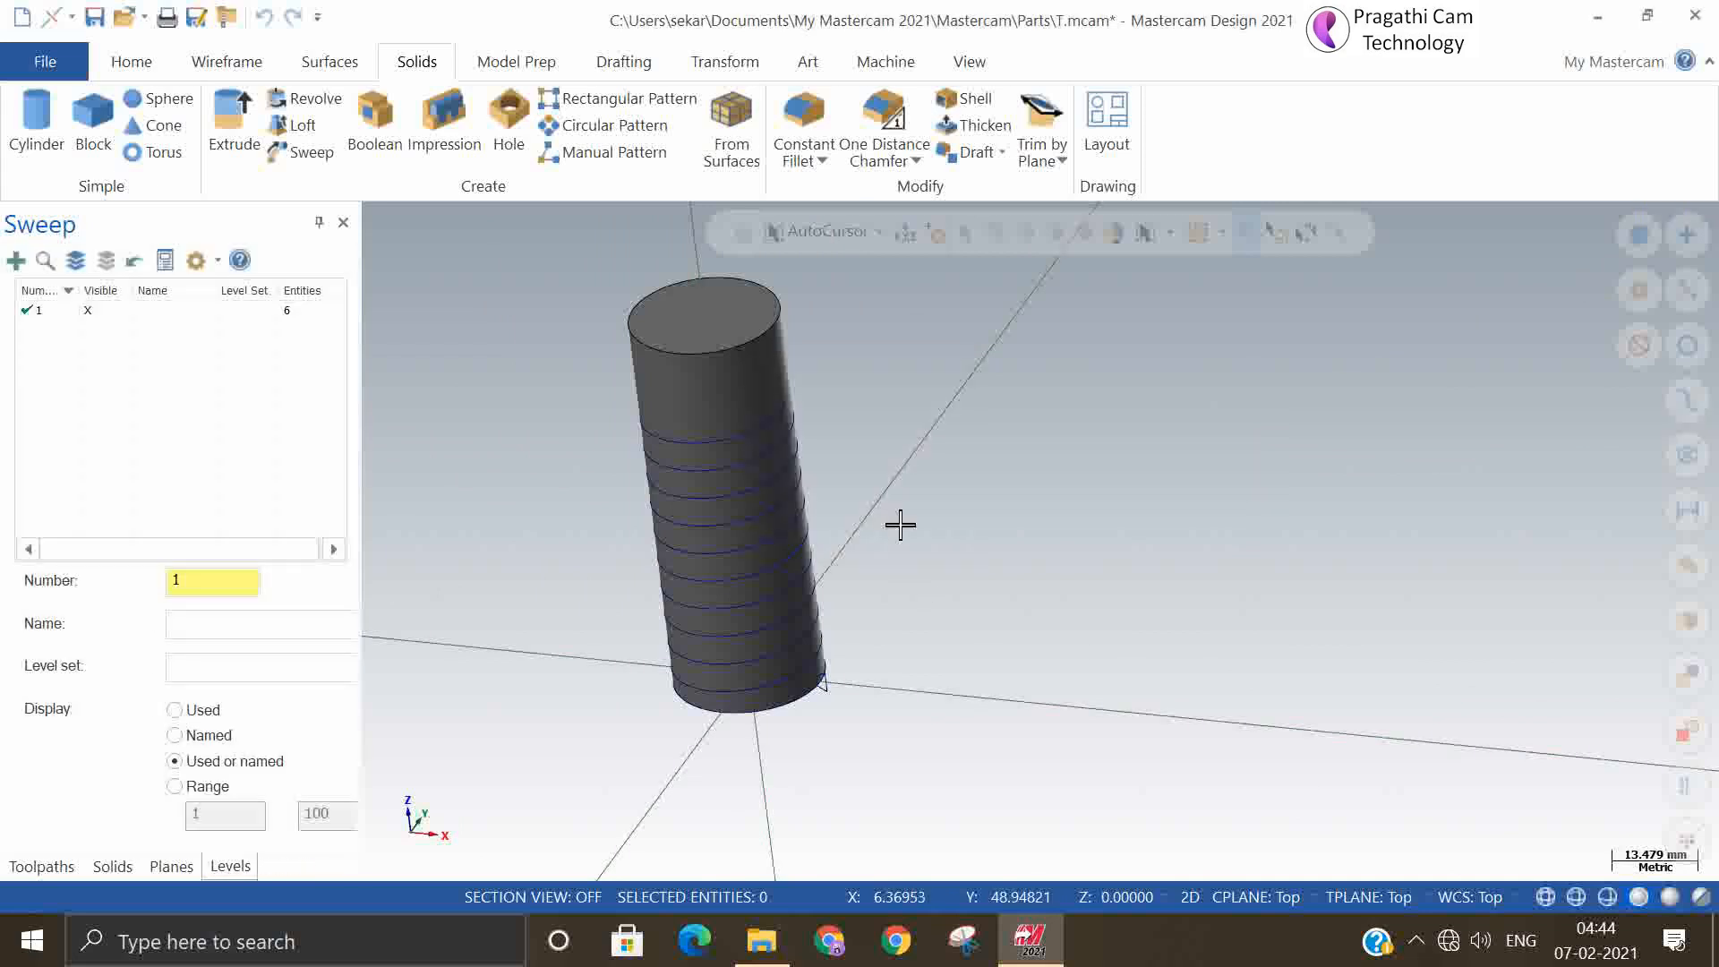
Delete the extruded cylinder and try again to sweep the triangle along the bare helix
{"action": "left_click", "coordinate": [726, 322]}
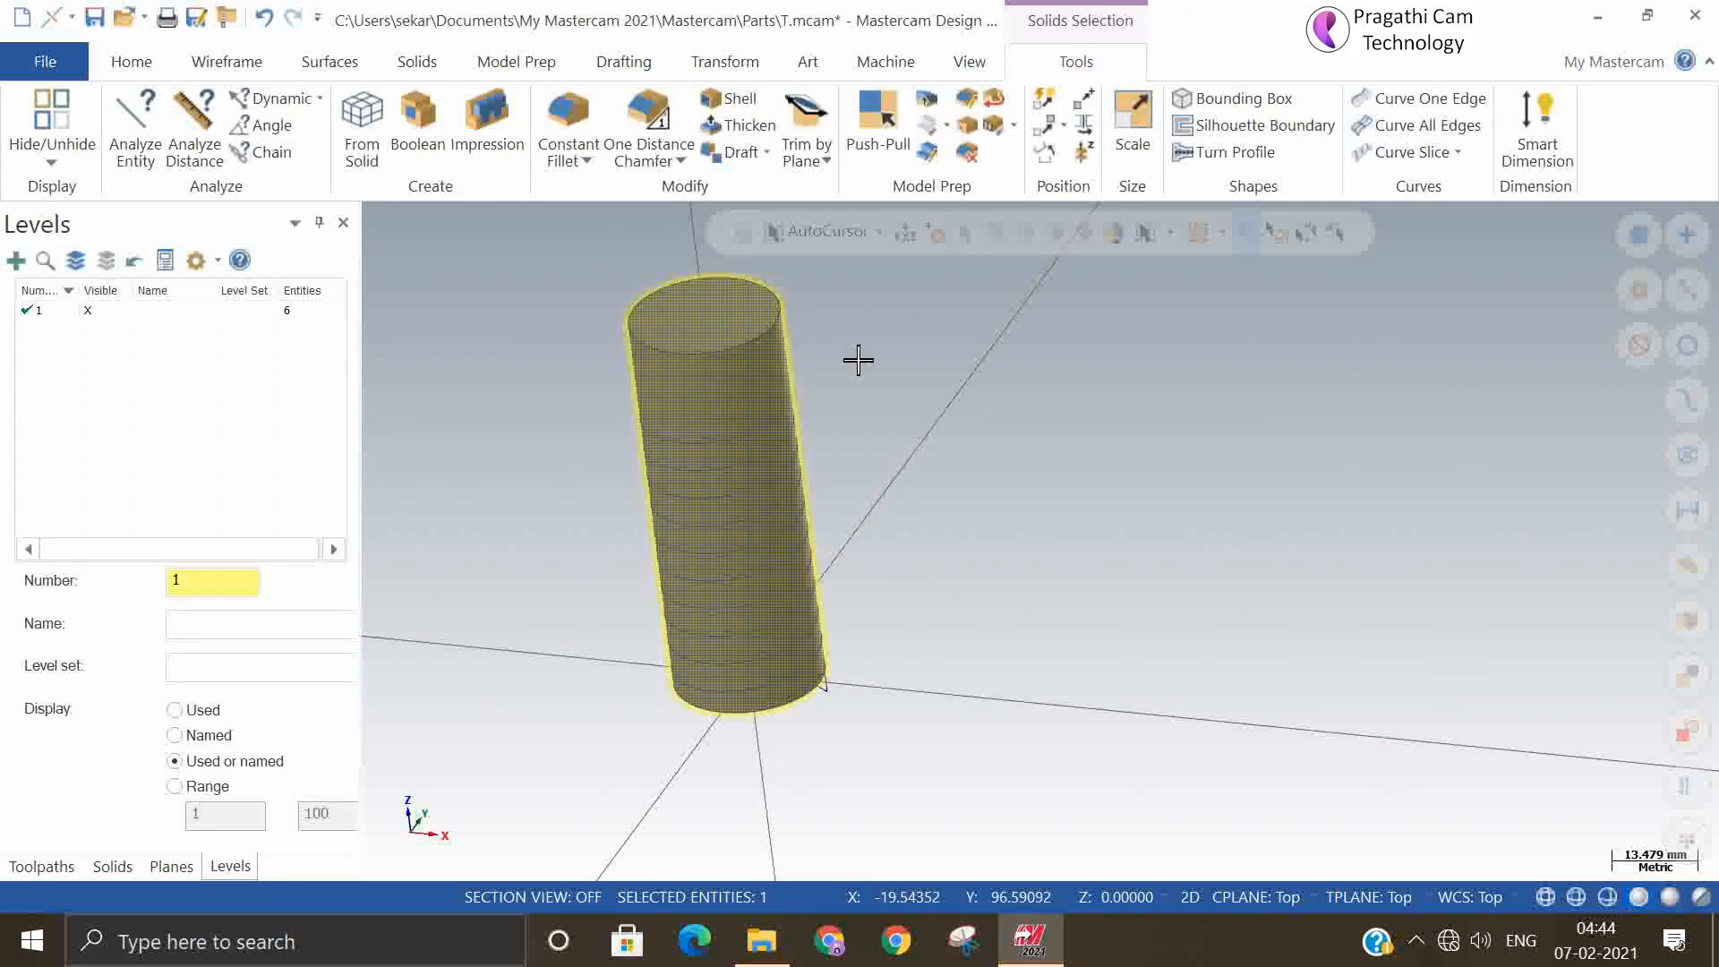
{"action": "key", "text": "Delete"}
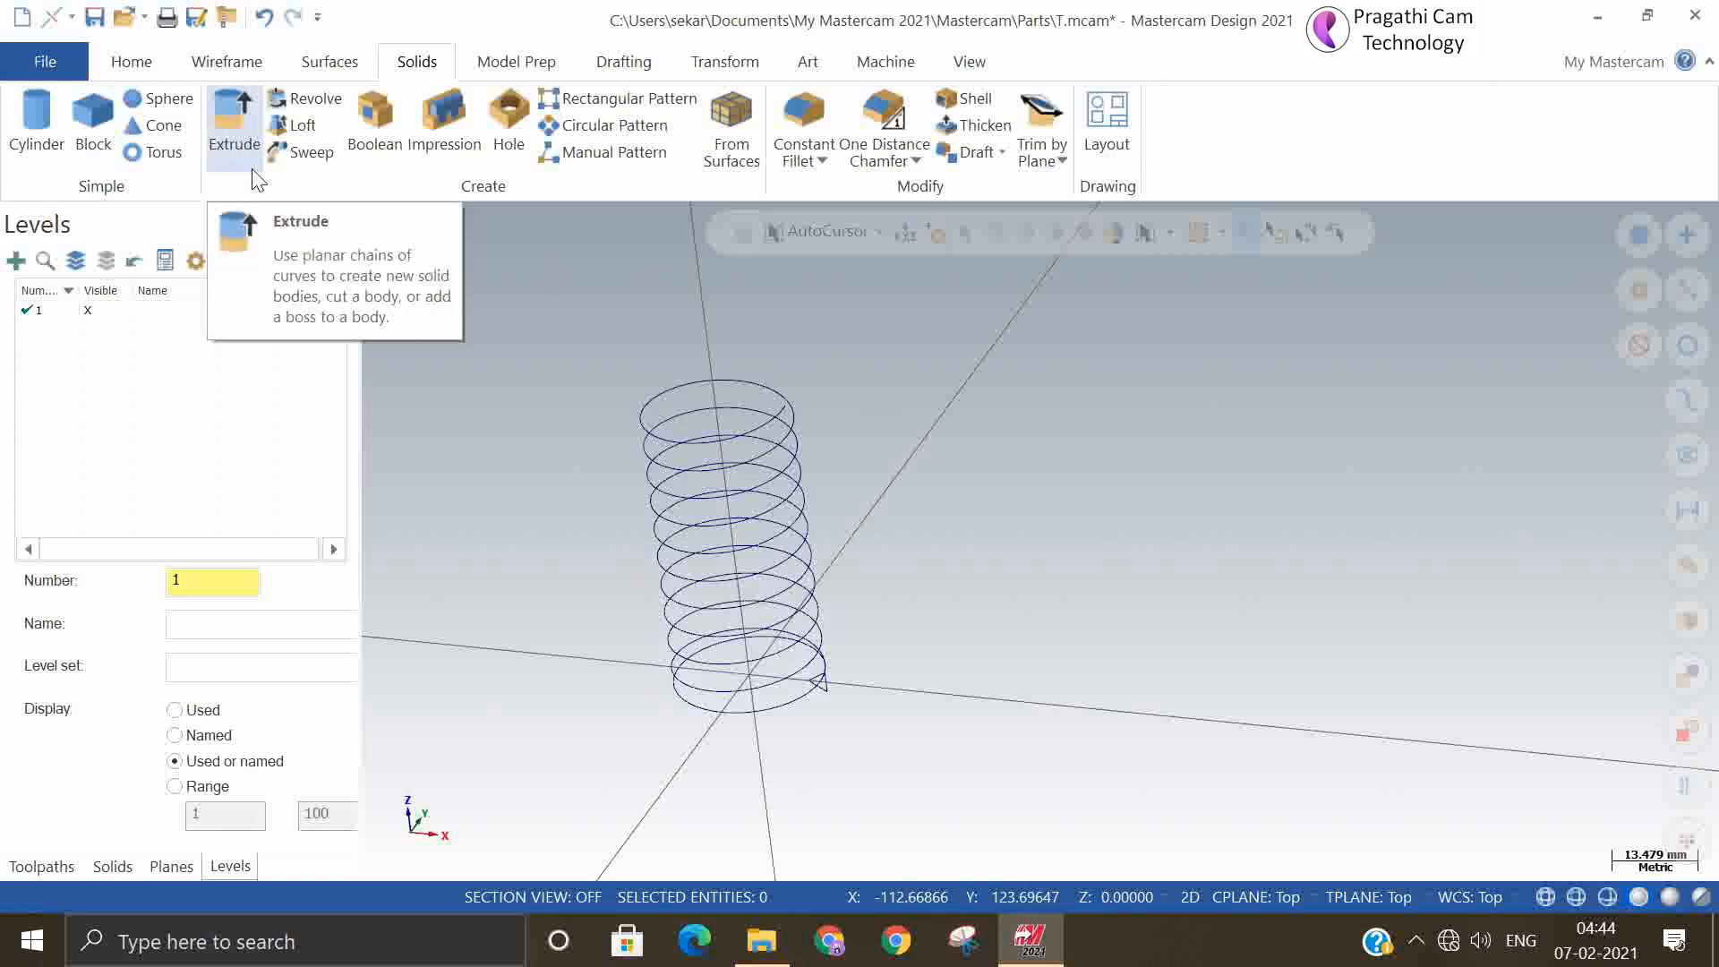
{"action": "left_click", "coordinate": [308, 152]}
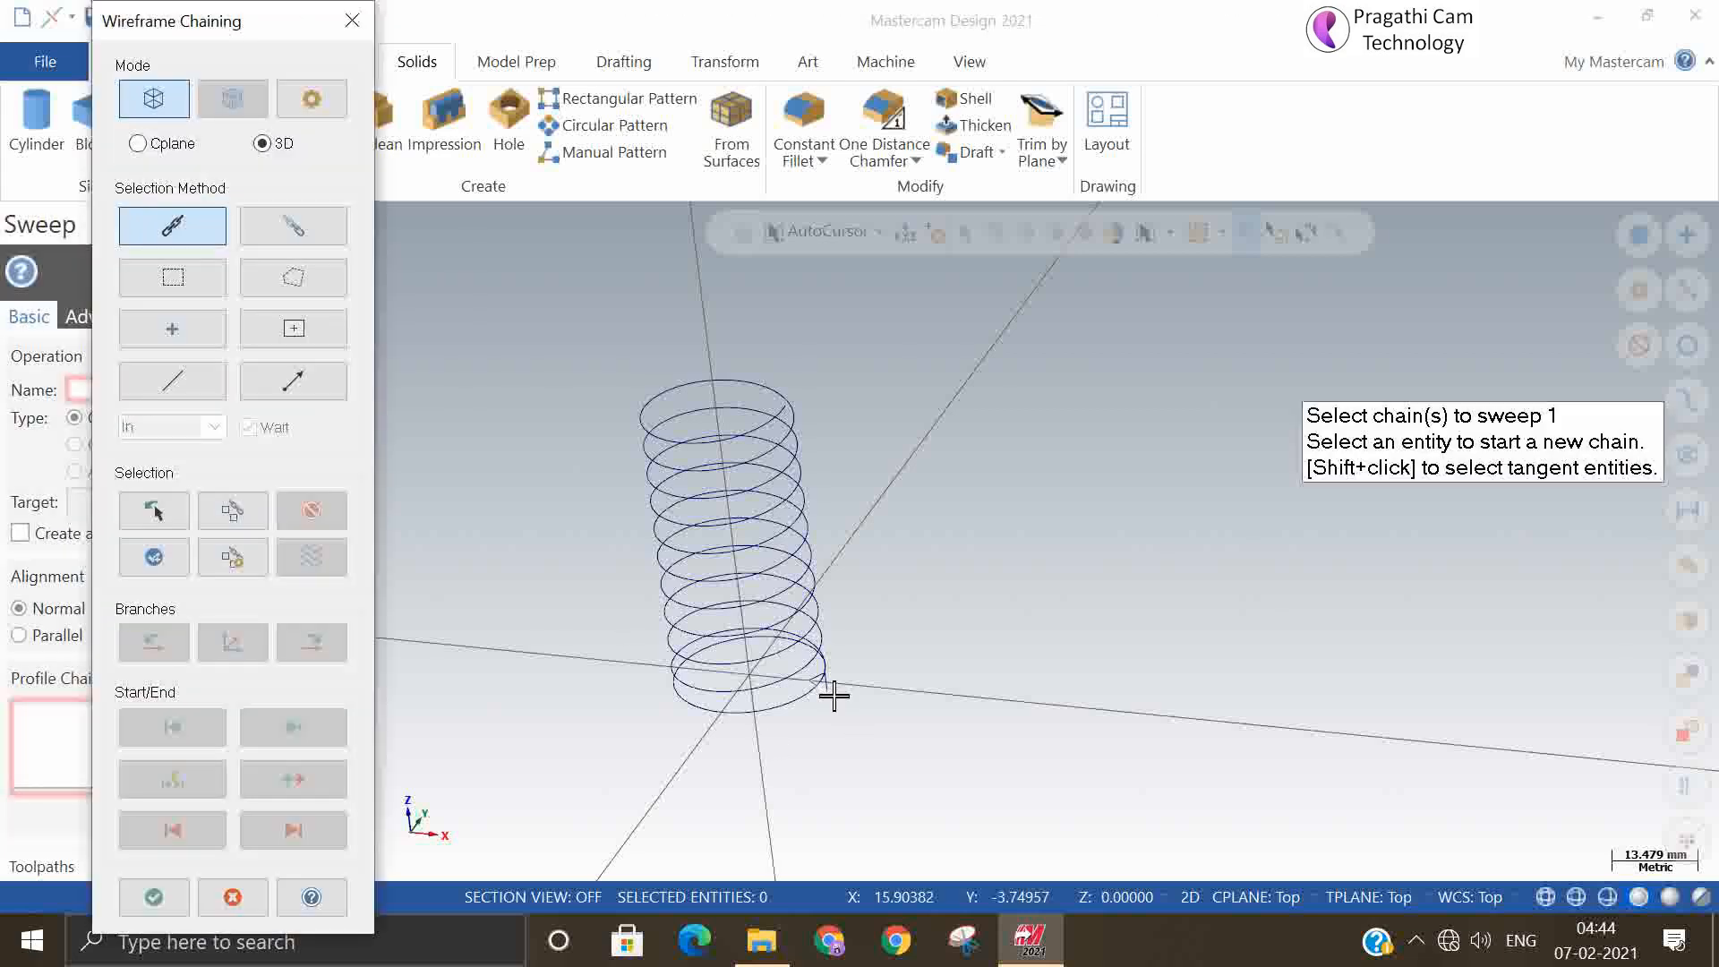
{"action": "scroll", "coordinate": [833, 696], "scroll_direction": "up", "scroll_amount": 3}
{"action": "left_click", "coordinate": [818, 687]}
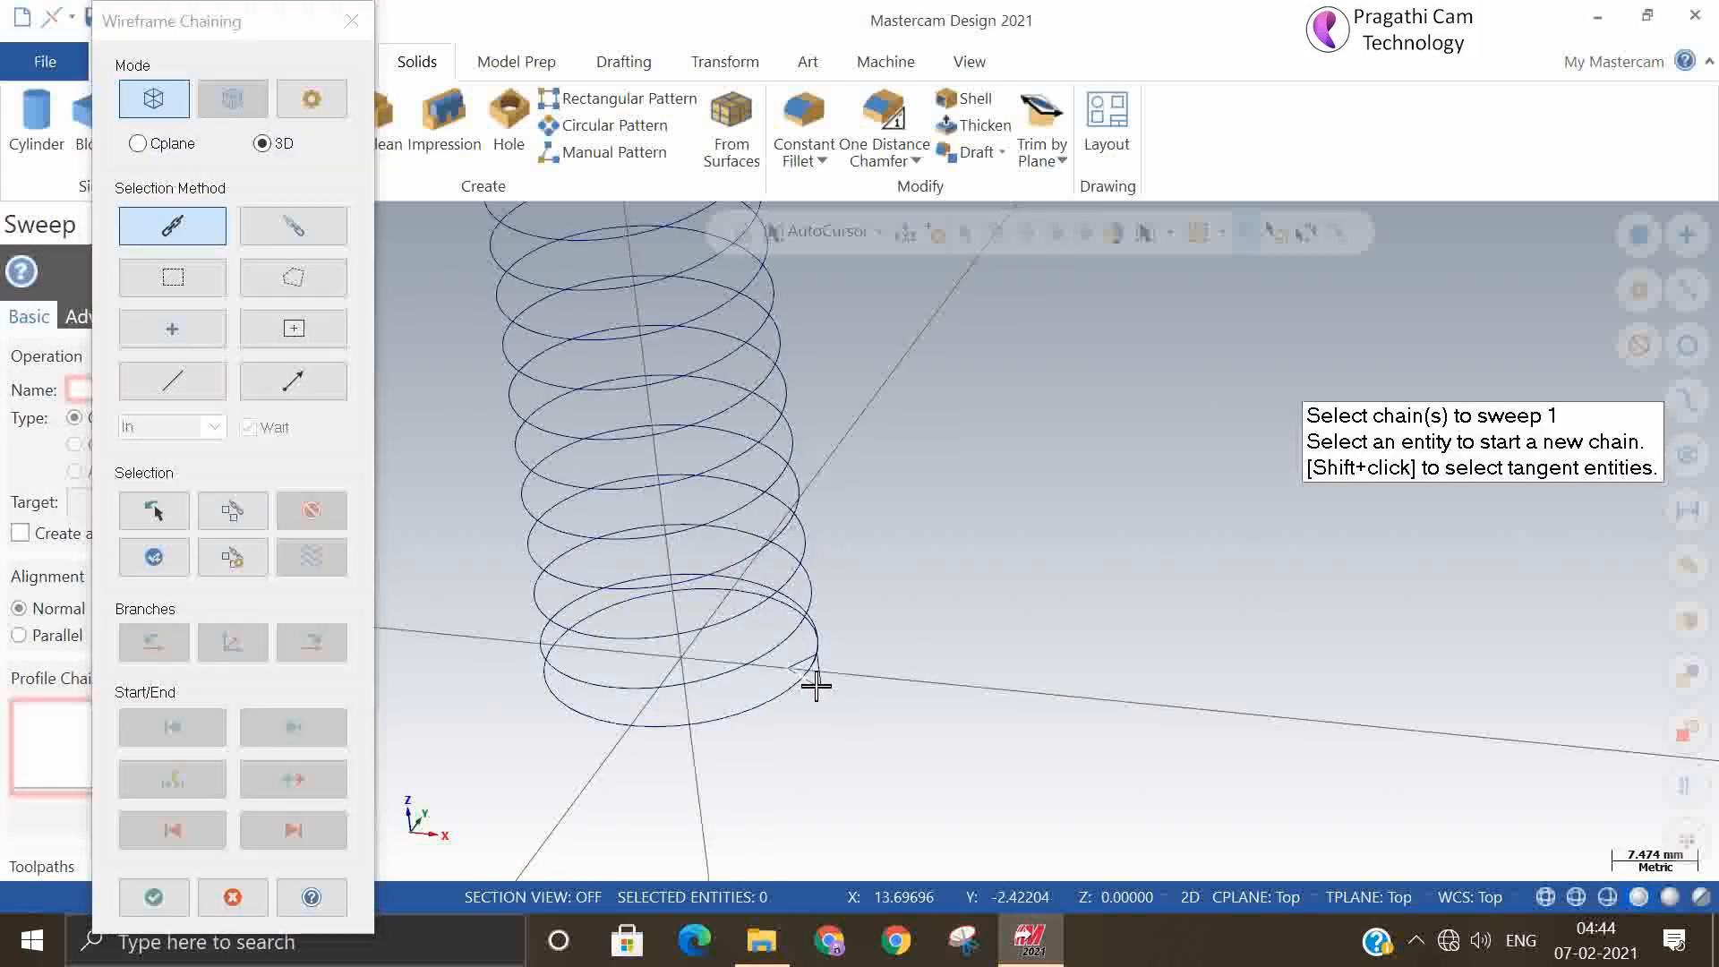
{"action": "left_click", "coordinate": [174, 886]}
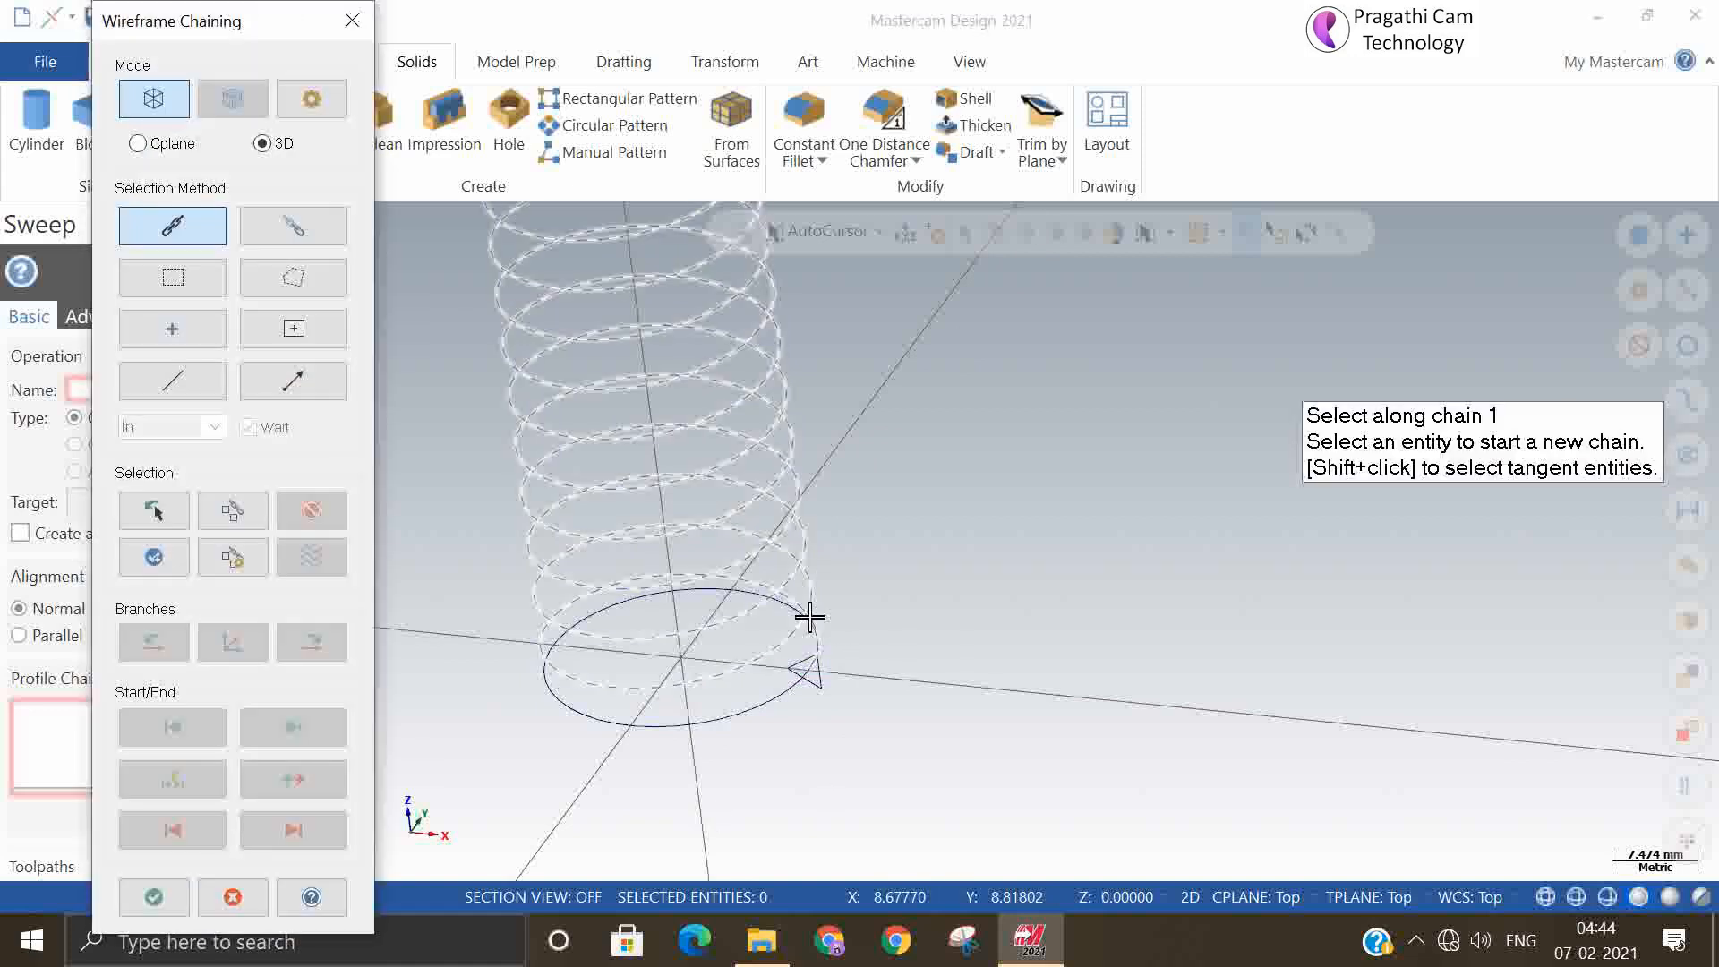
{"action": "key", "text": "Return"}
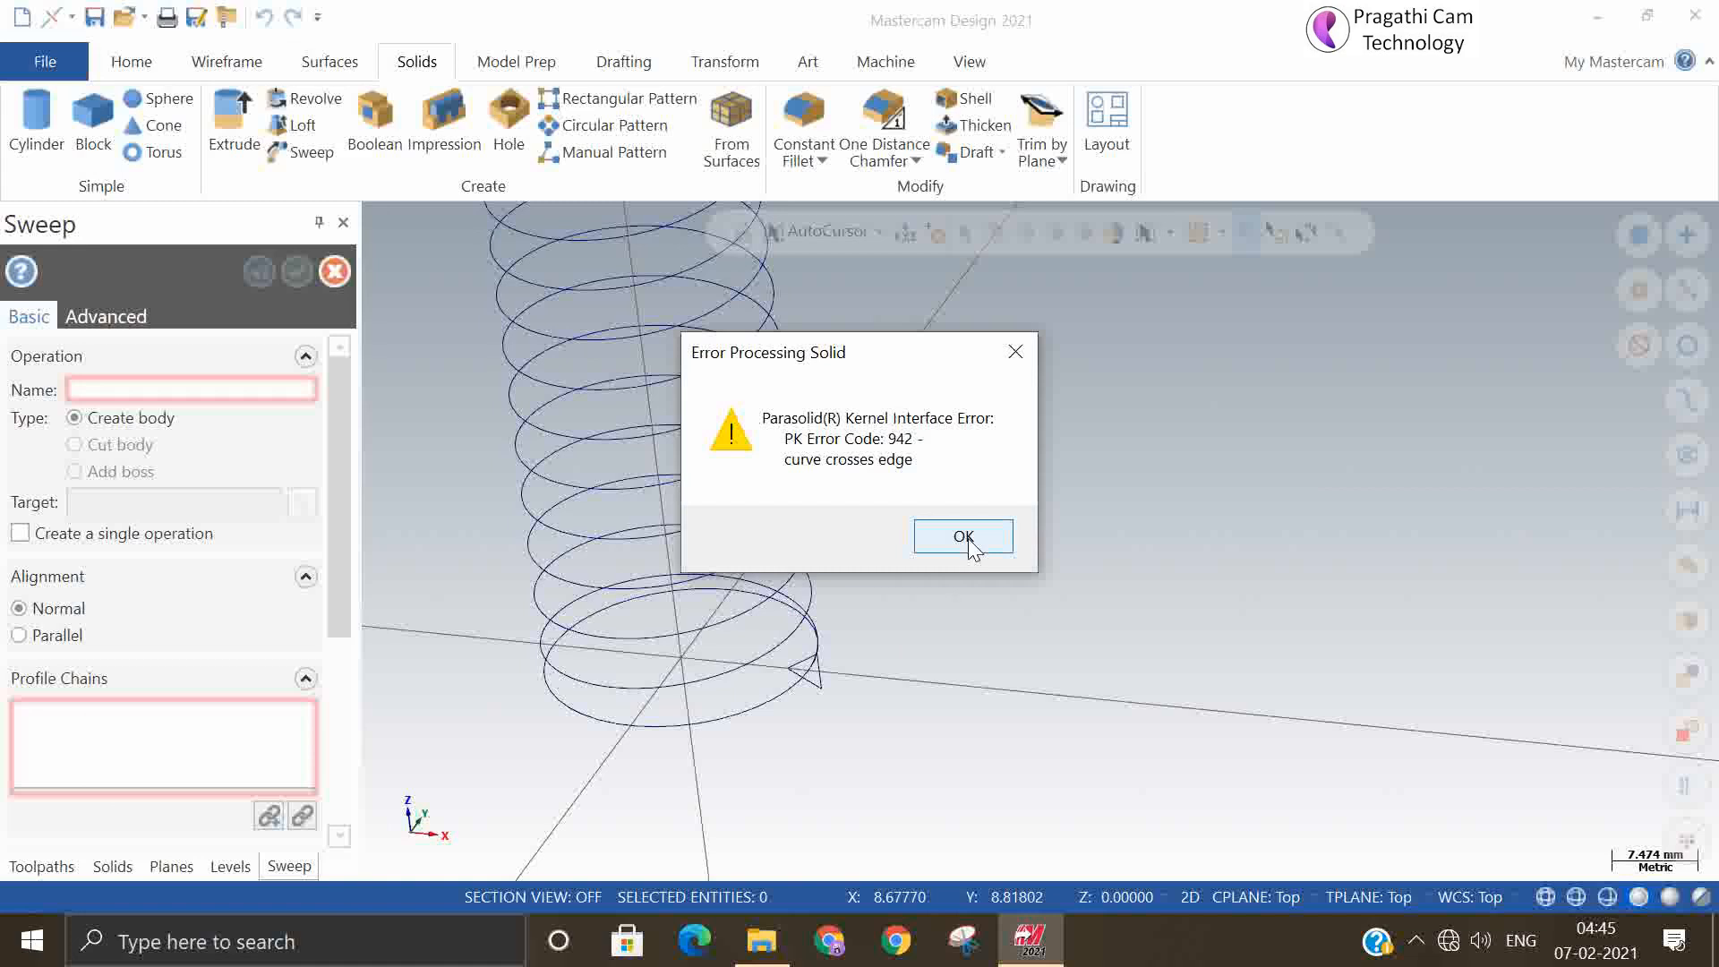
{"action": "left_click", "coordinate": [964, 538]}
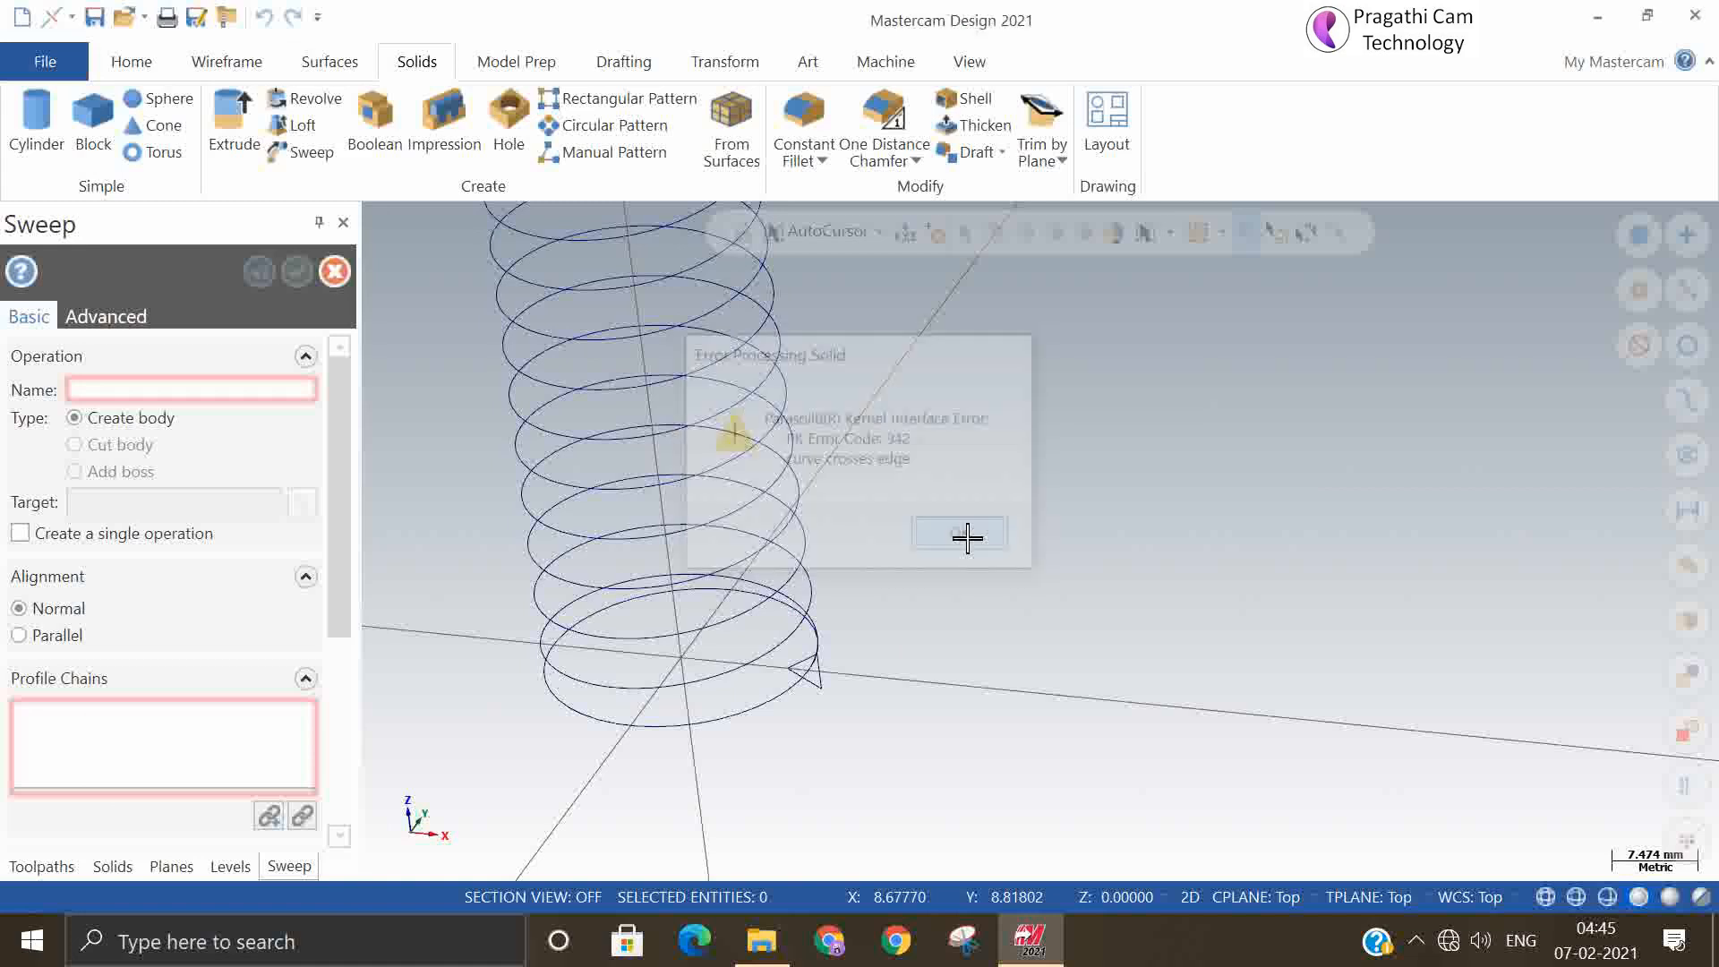
{"action": "left_click", "coordinate": [336, 271]}
Start filleting the triangle's corners with a 0.25 radius and trimmed entities, and set the construction plane to Front
{"action": "scroll", "coordinate": [798, 758], "scroll_direction": "up", "scroll_amount": 5}
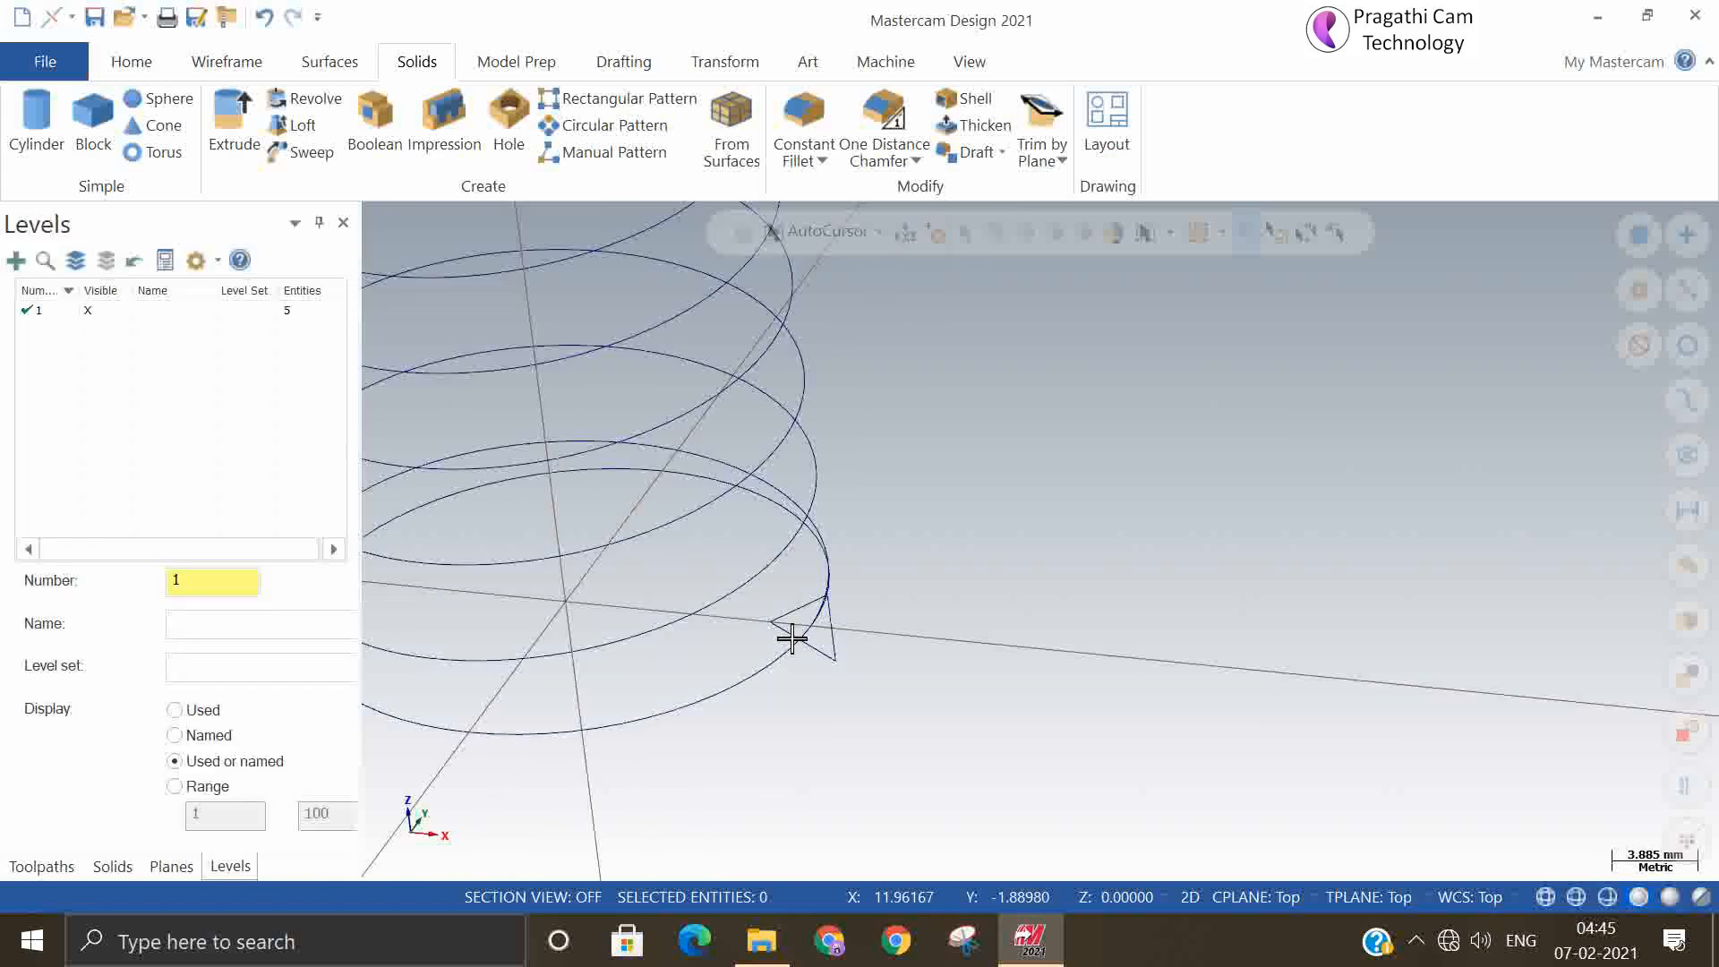
{"action": "middle_click_drag", "start_coordinate": [1005, 594], "coordinate": [998, 599]}
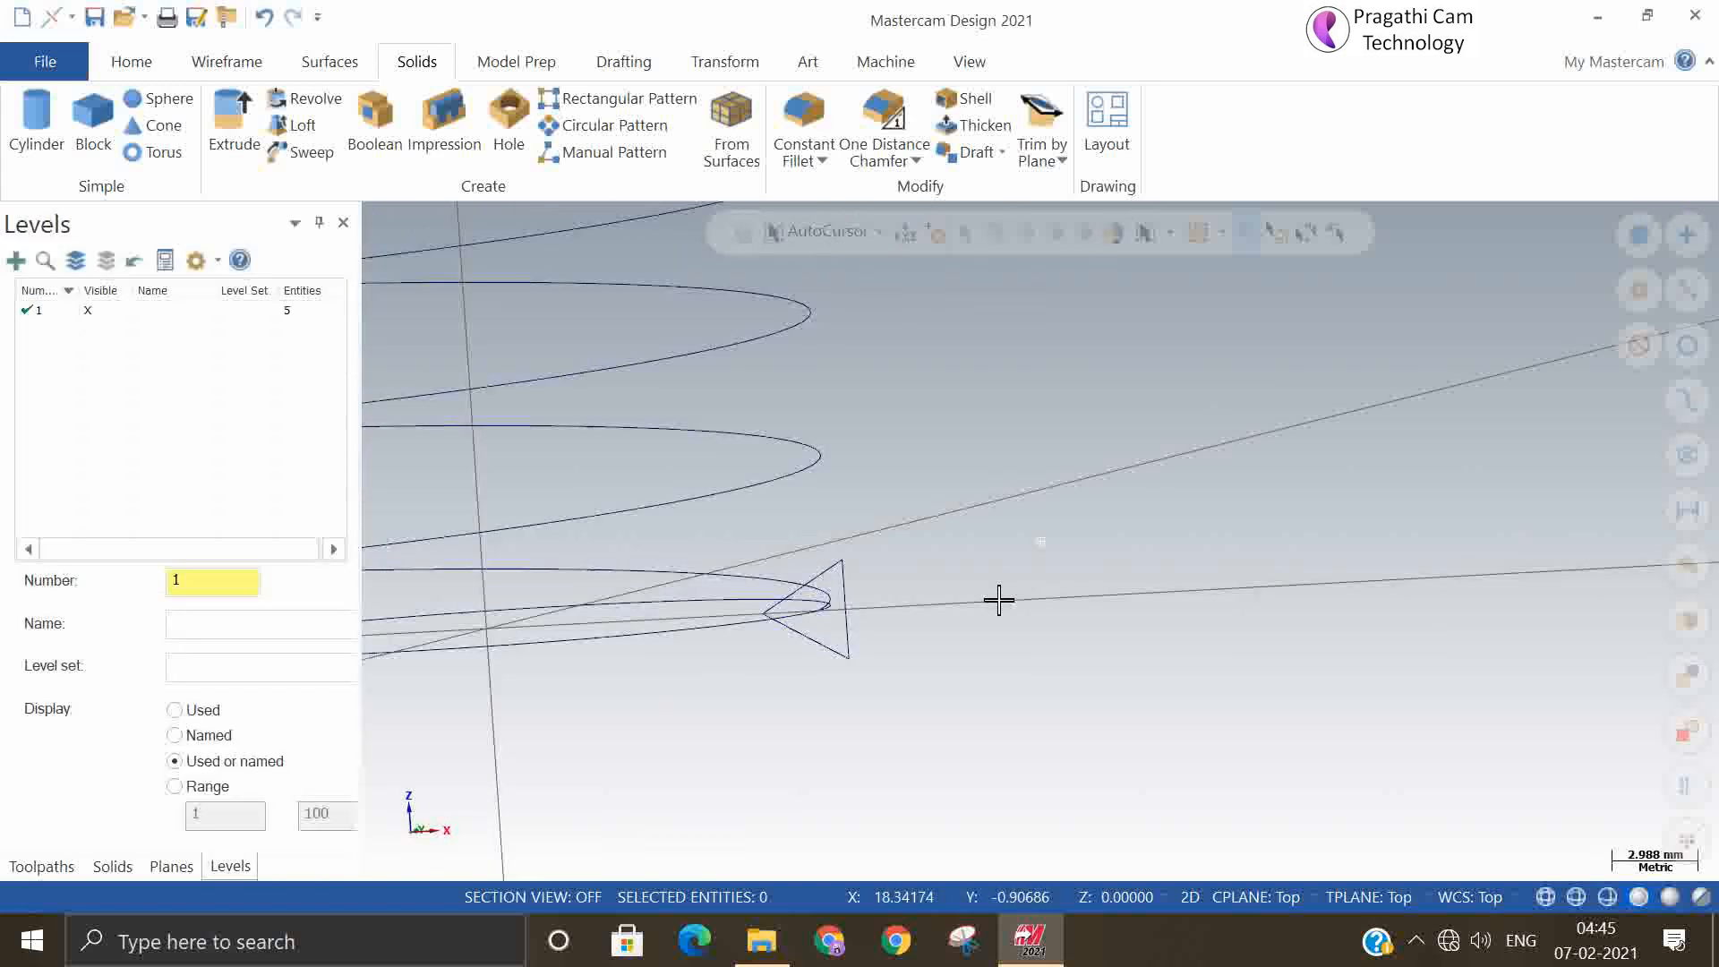
{"action": "left_click", "coordinate": [197, 63]}
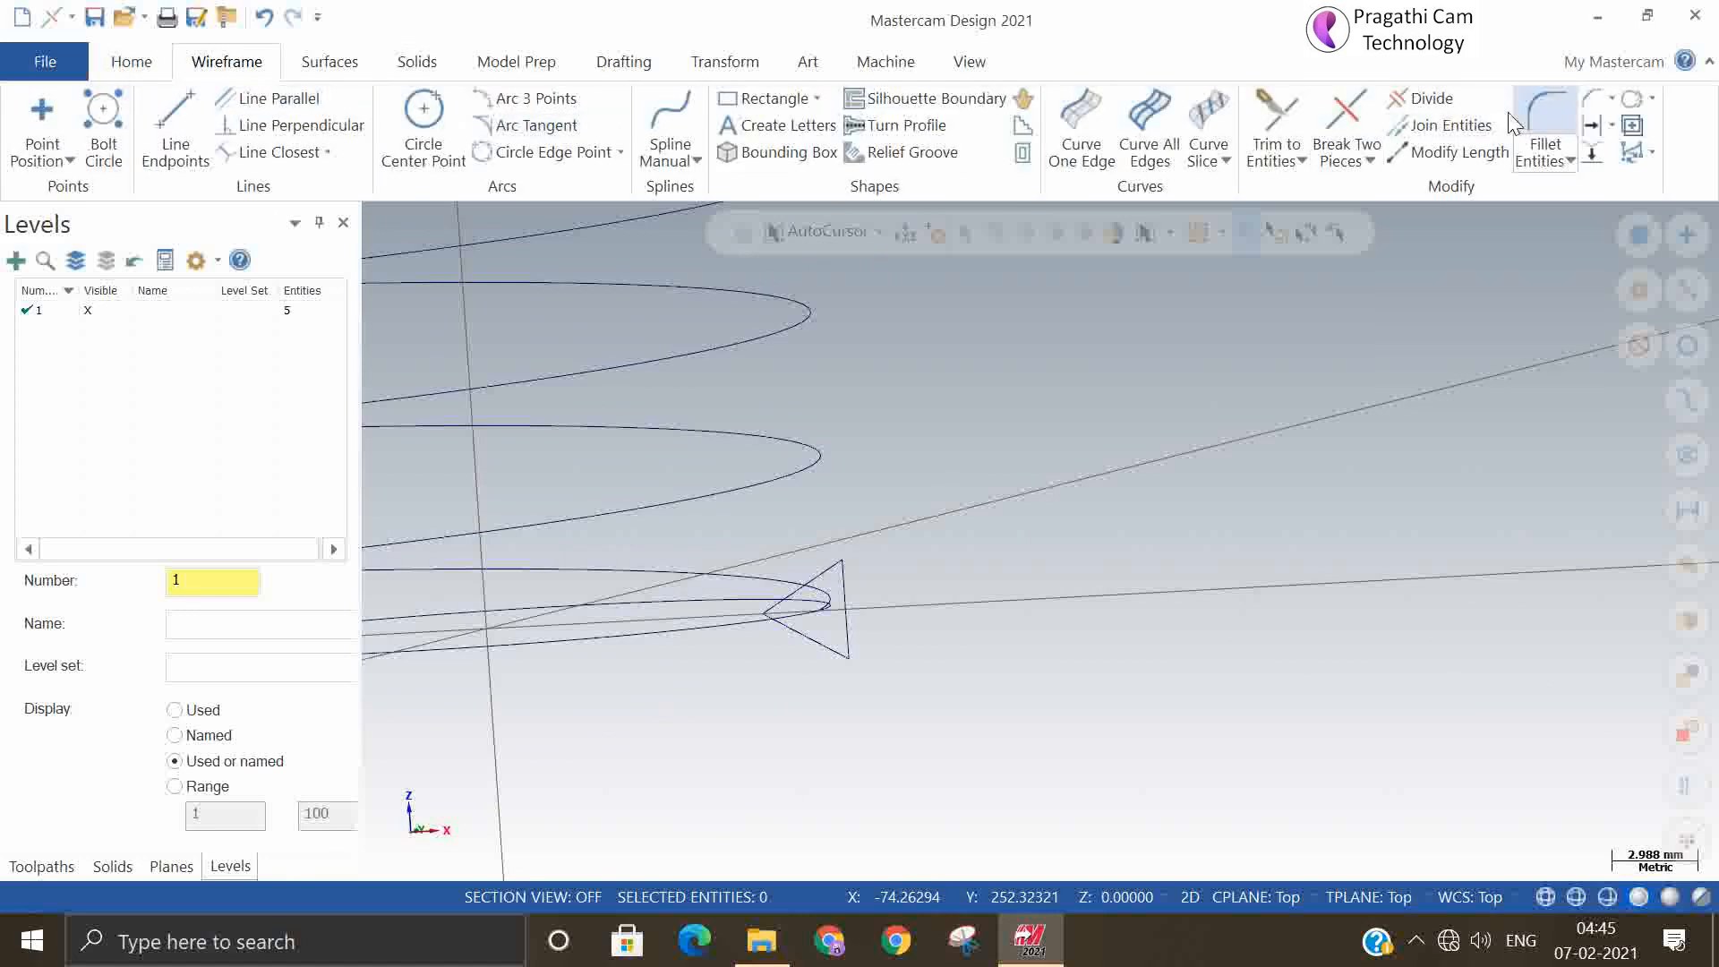
{"action": "left_click", "coordinate": [1544, 126]}
{"action": "double_click", "coordinate": [94, 590]}
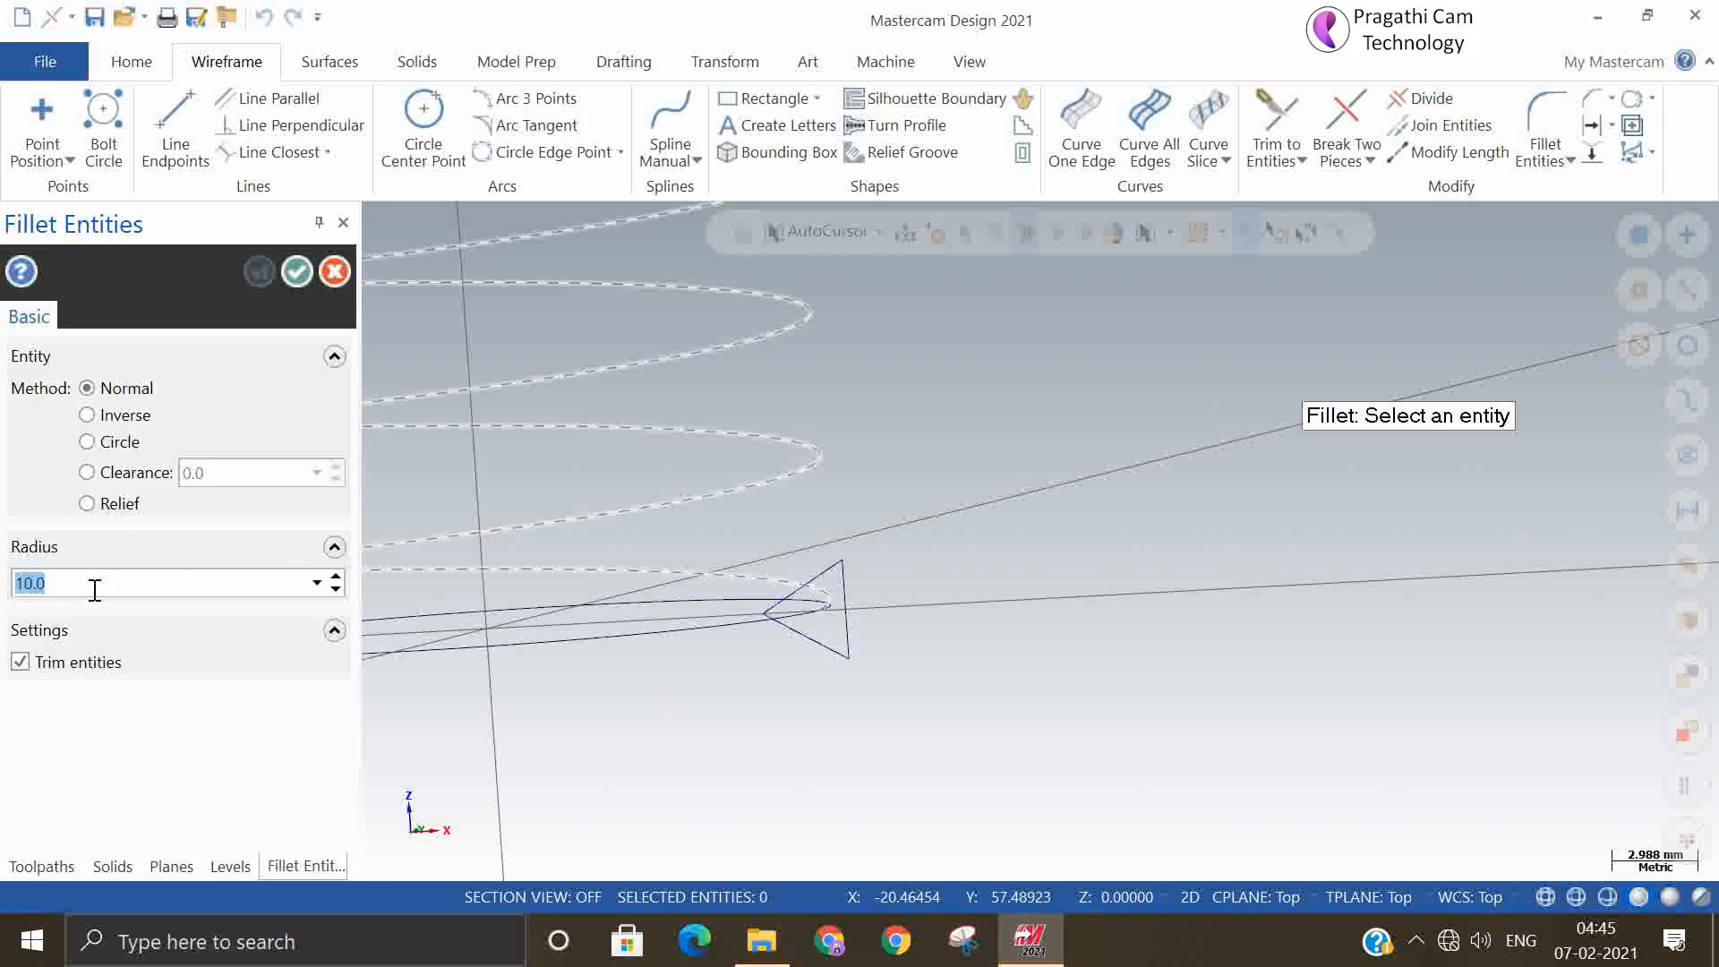
{"action": "key", "text": "BackSpace"}
{"action": "key", "text": "Return"}
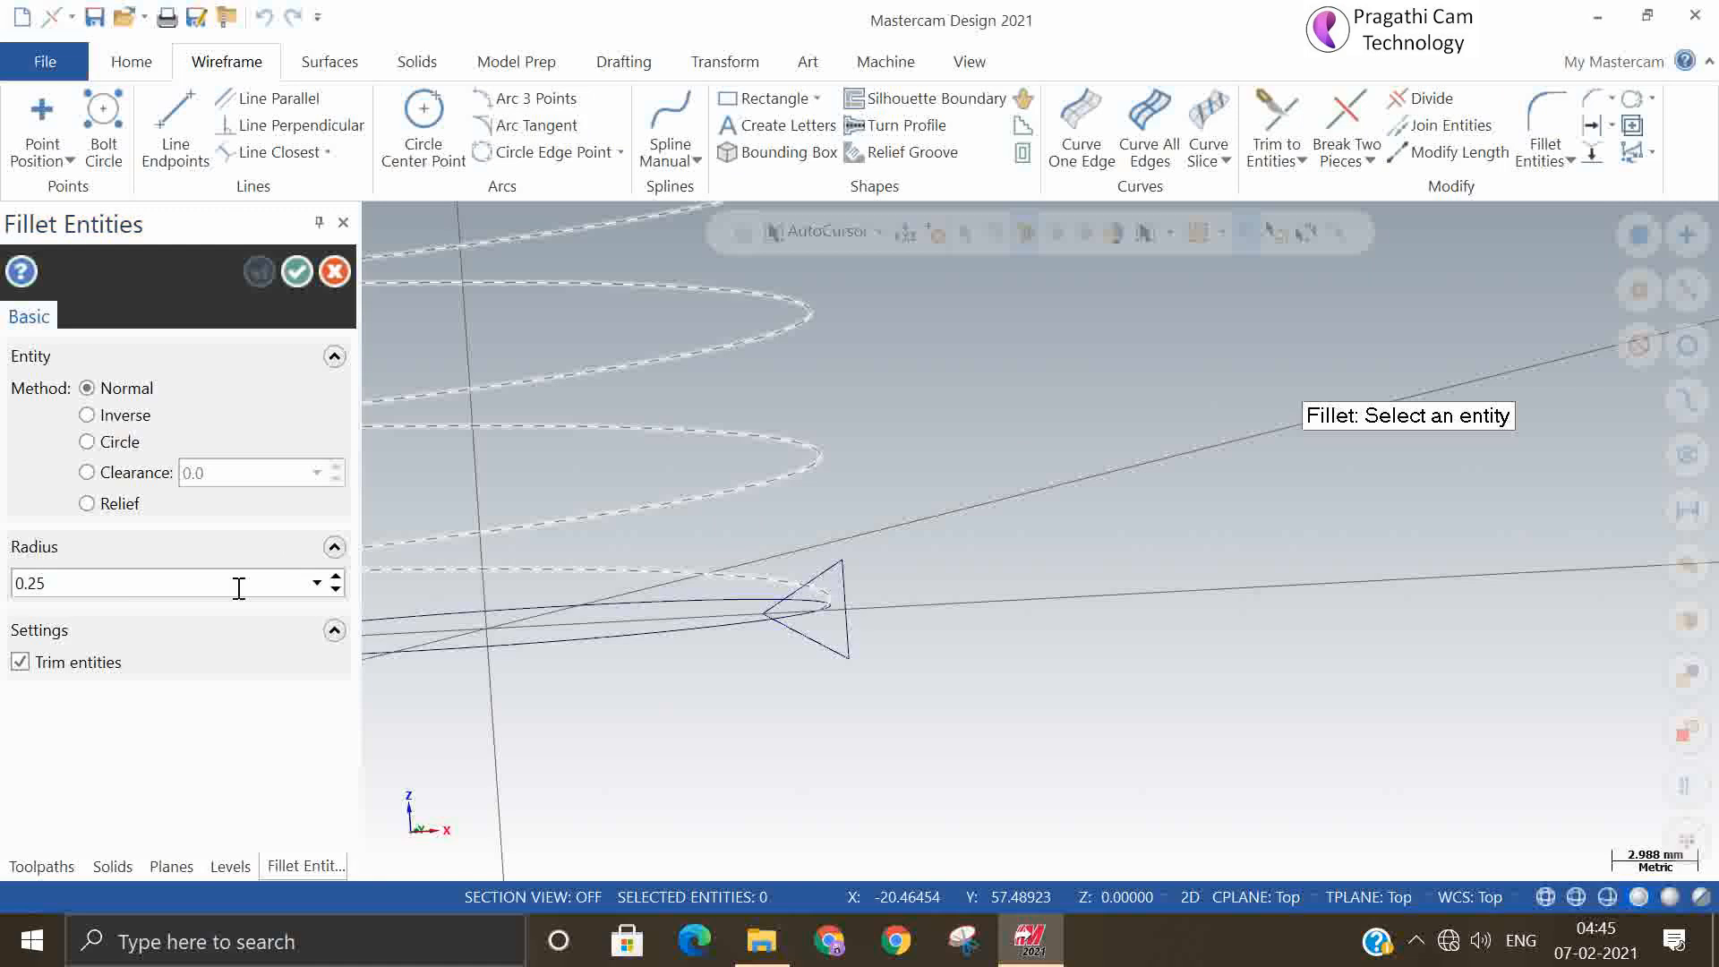
{"action": "left_click", "coordinate": [842, 577]}
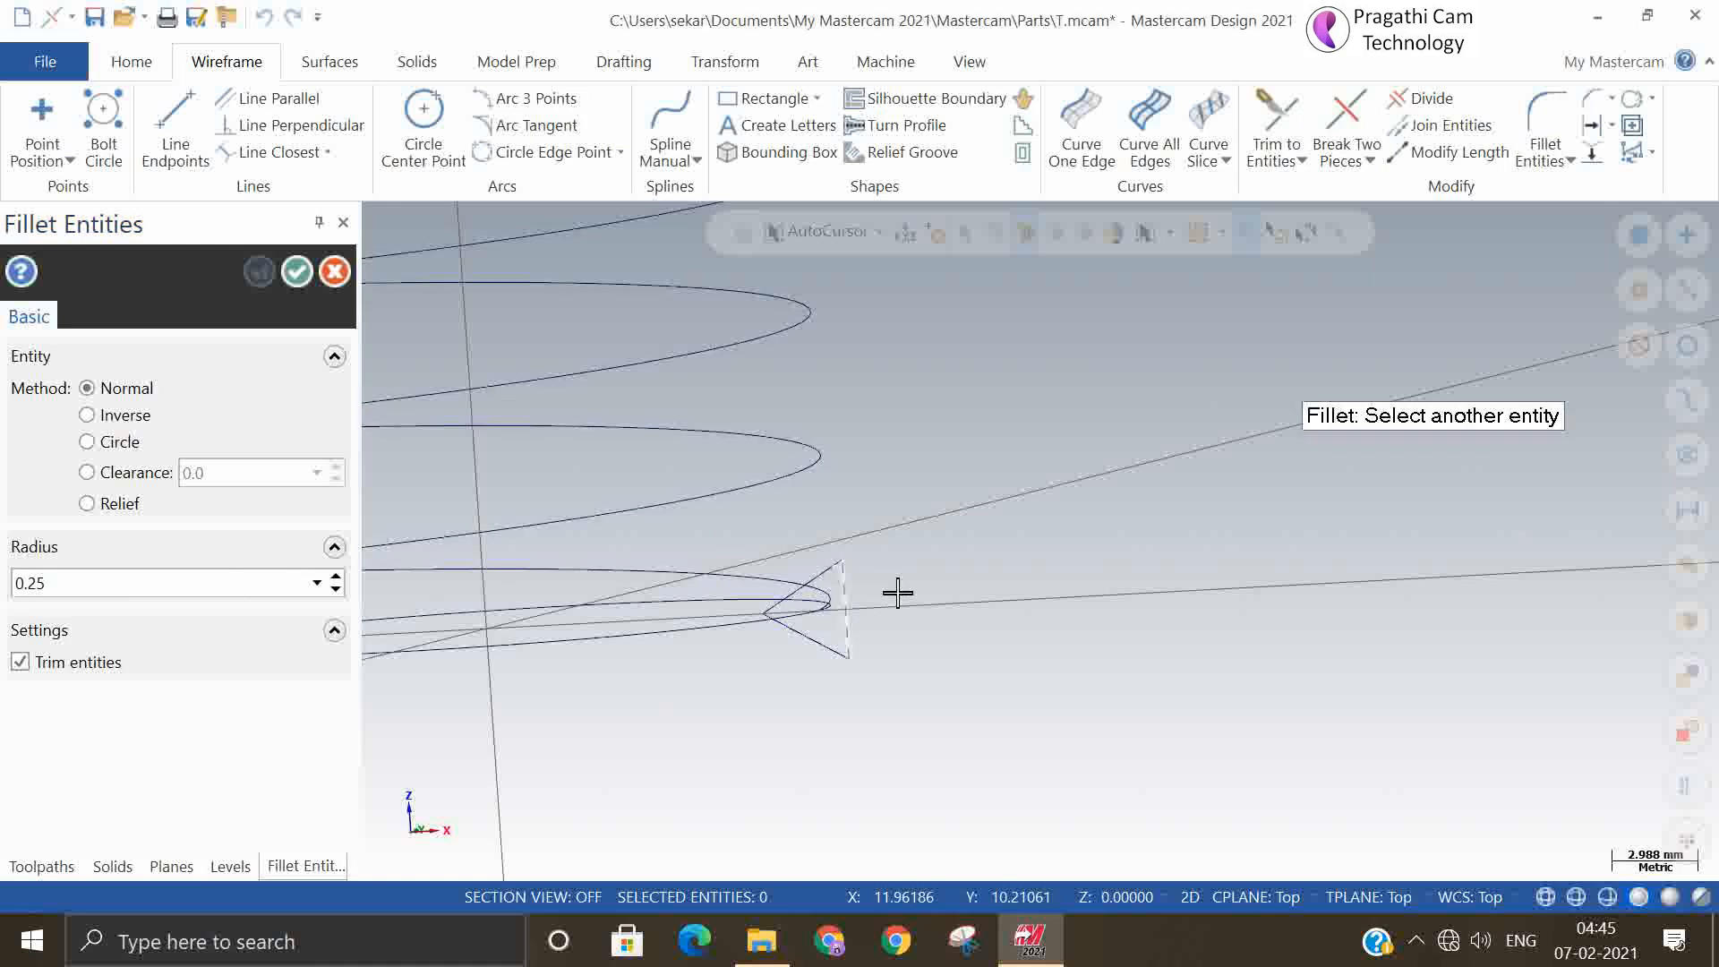
{"action": "scroll", "coordinate": [874, 640], "scroll_direction": "up", "scroll_amount": 3}
{"action": "scroll", "coordinate": [839, 546], "scroll_direction": "up", "scroll_amount": 1}
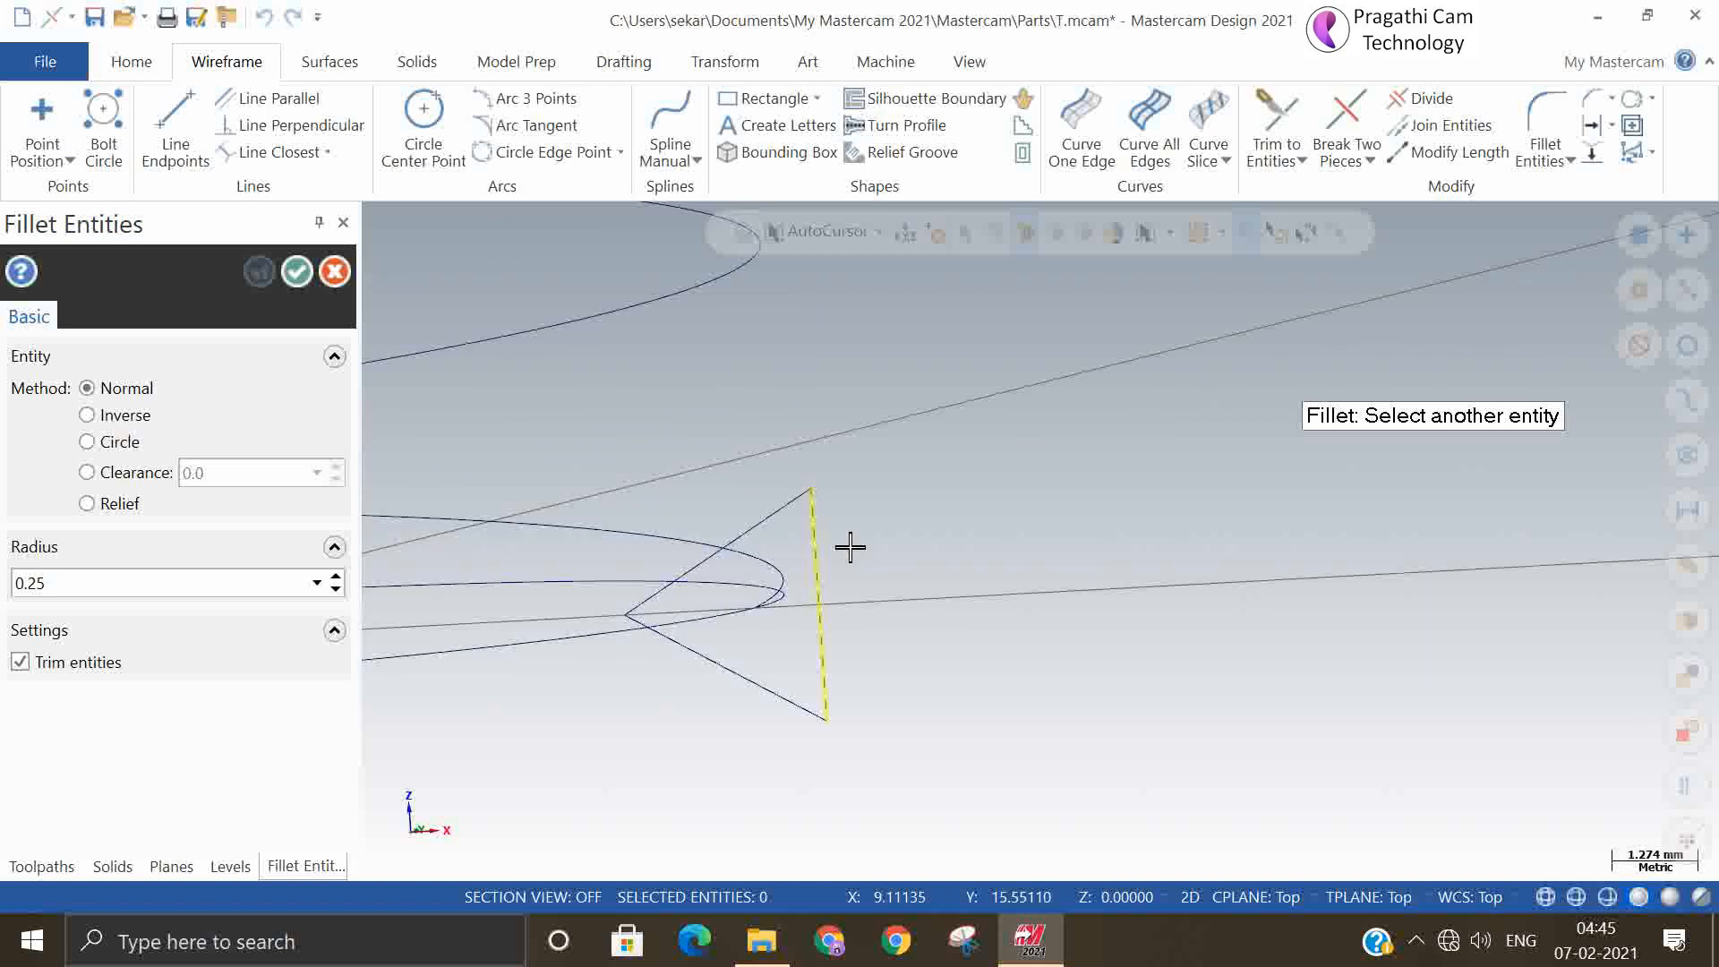
{"action": "left_click", "coordinate": [1252, 896]}
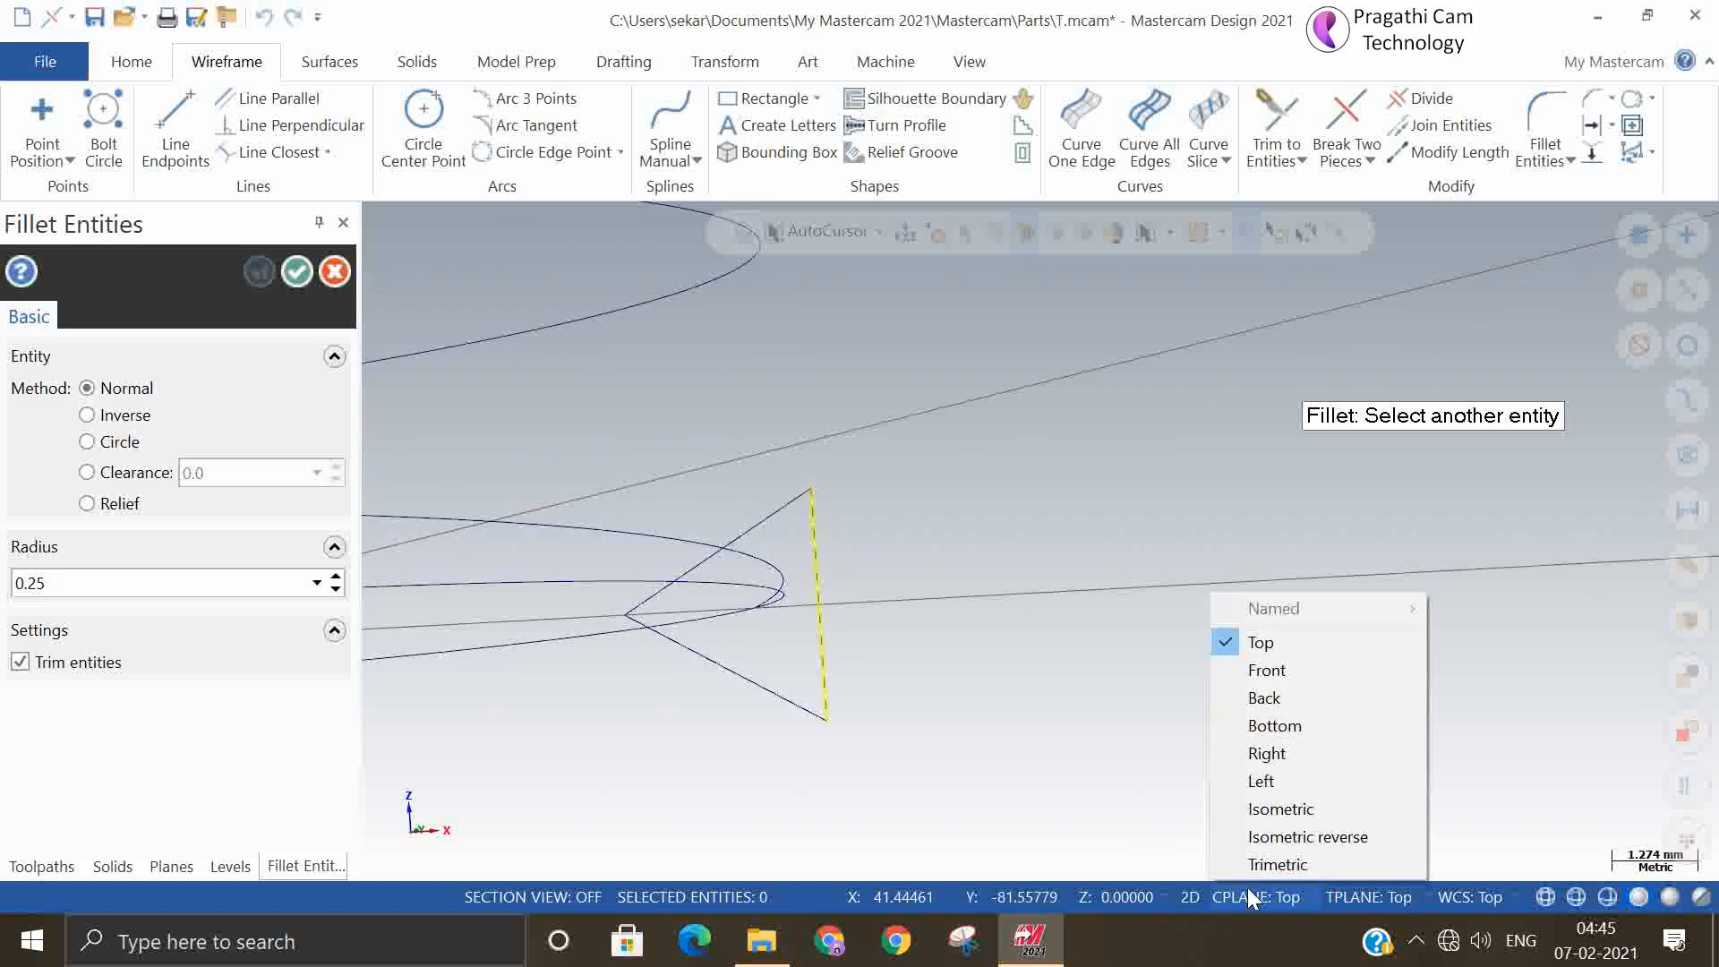
{"action": "left_click", "coordinate": [1295, 668]}
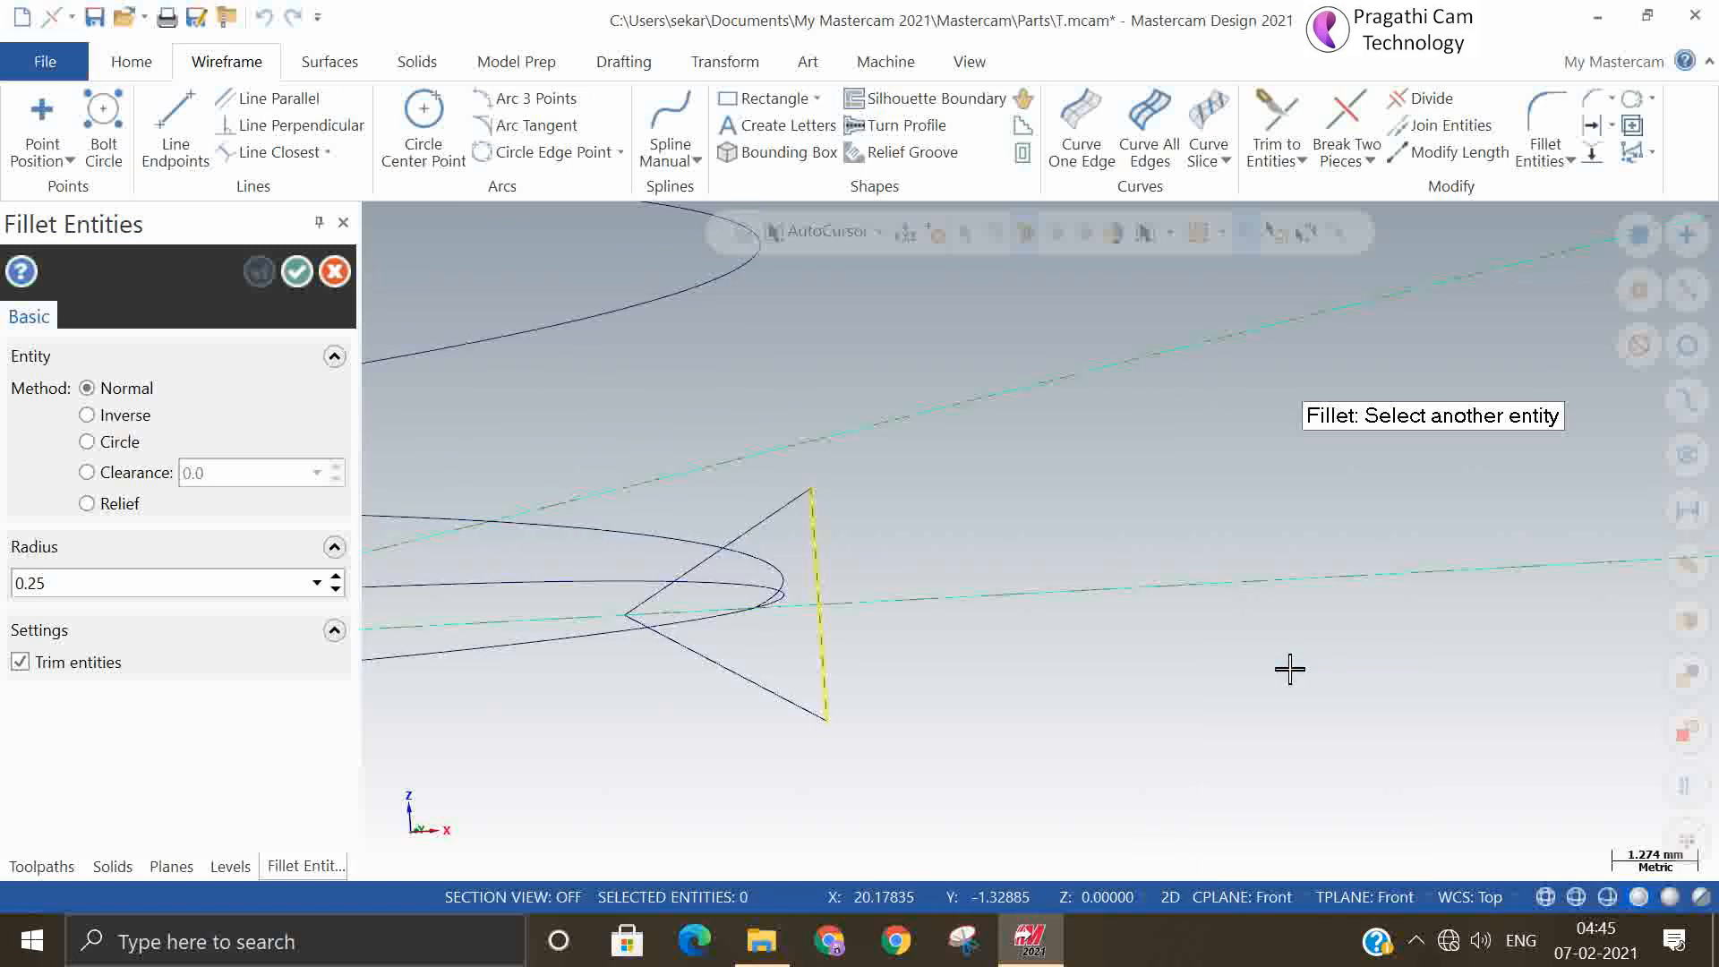
Round all three corners of the triangular profile with the 0.25 radius fillet
{"action": "left_click", "coordinate": [775, 521]}
{"action": "left_click", "coordinate": [695, 566]}
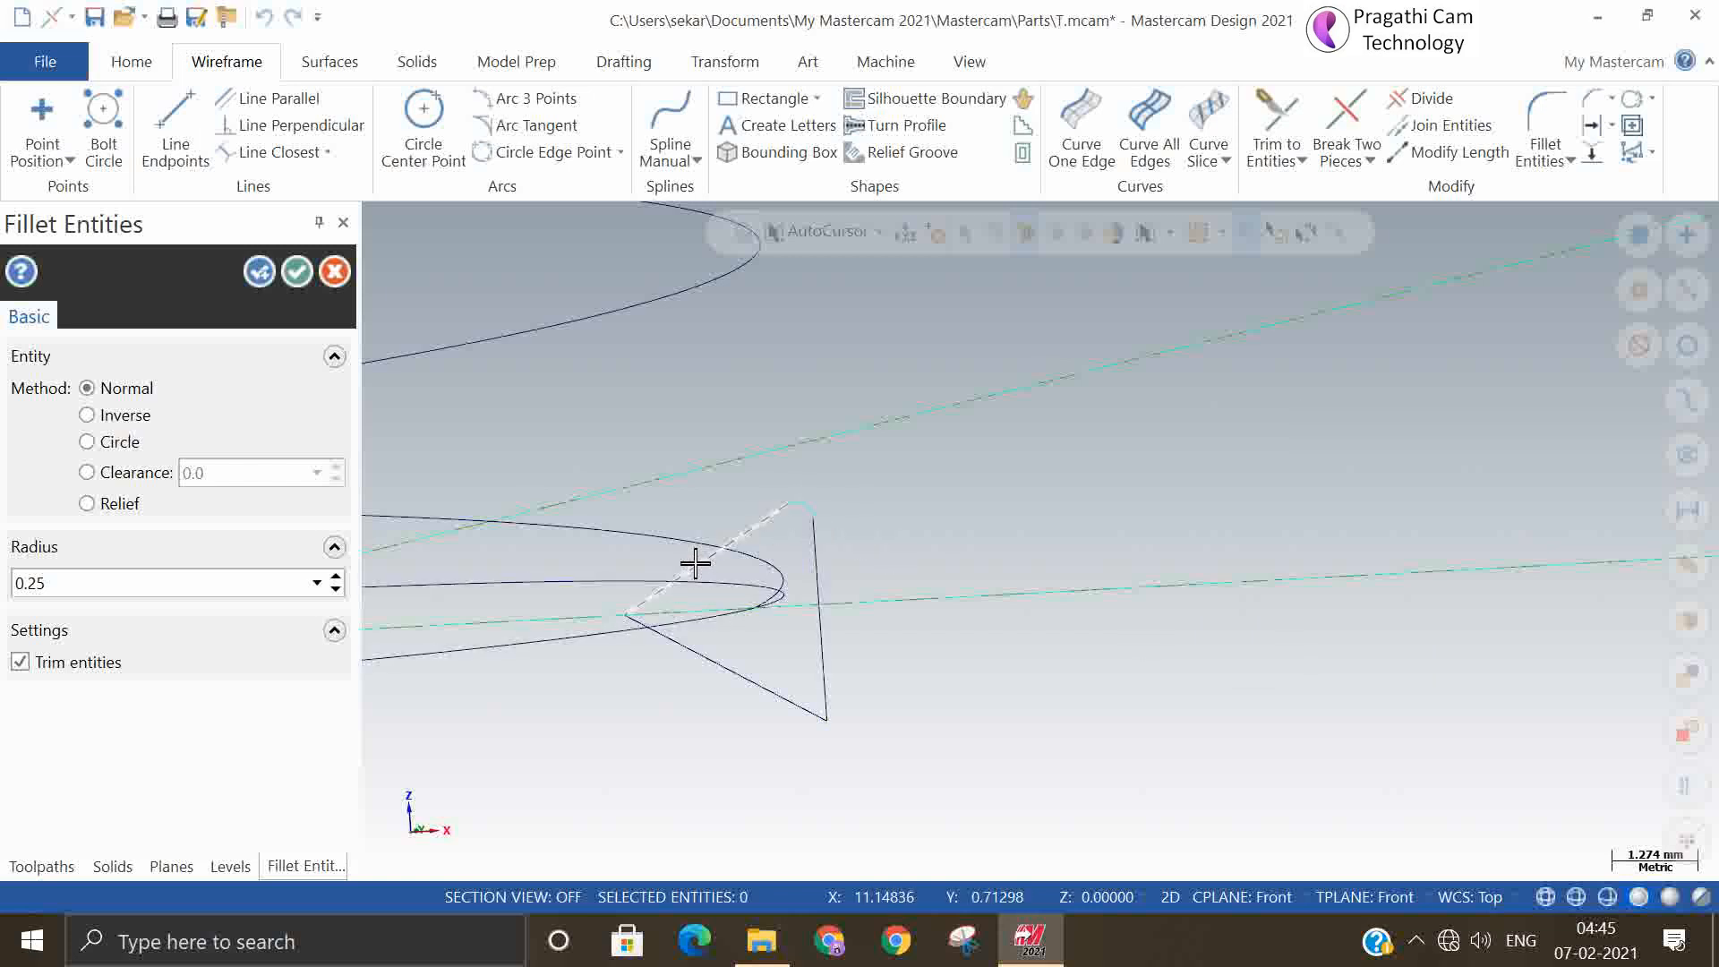
{"action": "left_click", "coordinate": [707, 656]}
{"action": "left_click", "coordinate": [816, 710]}
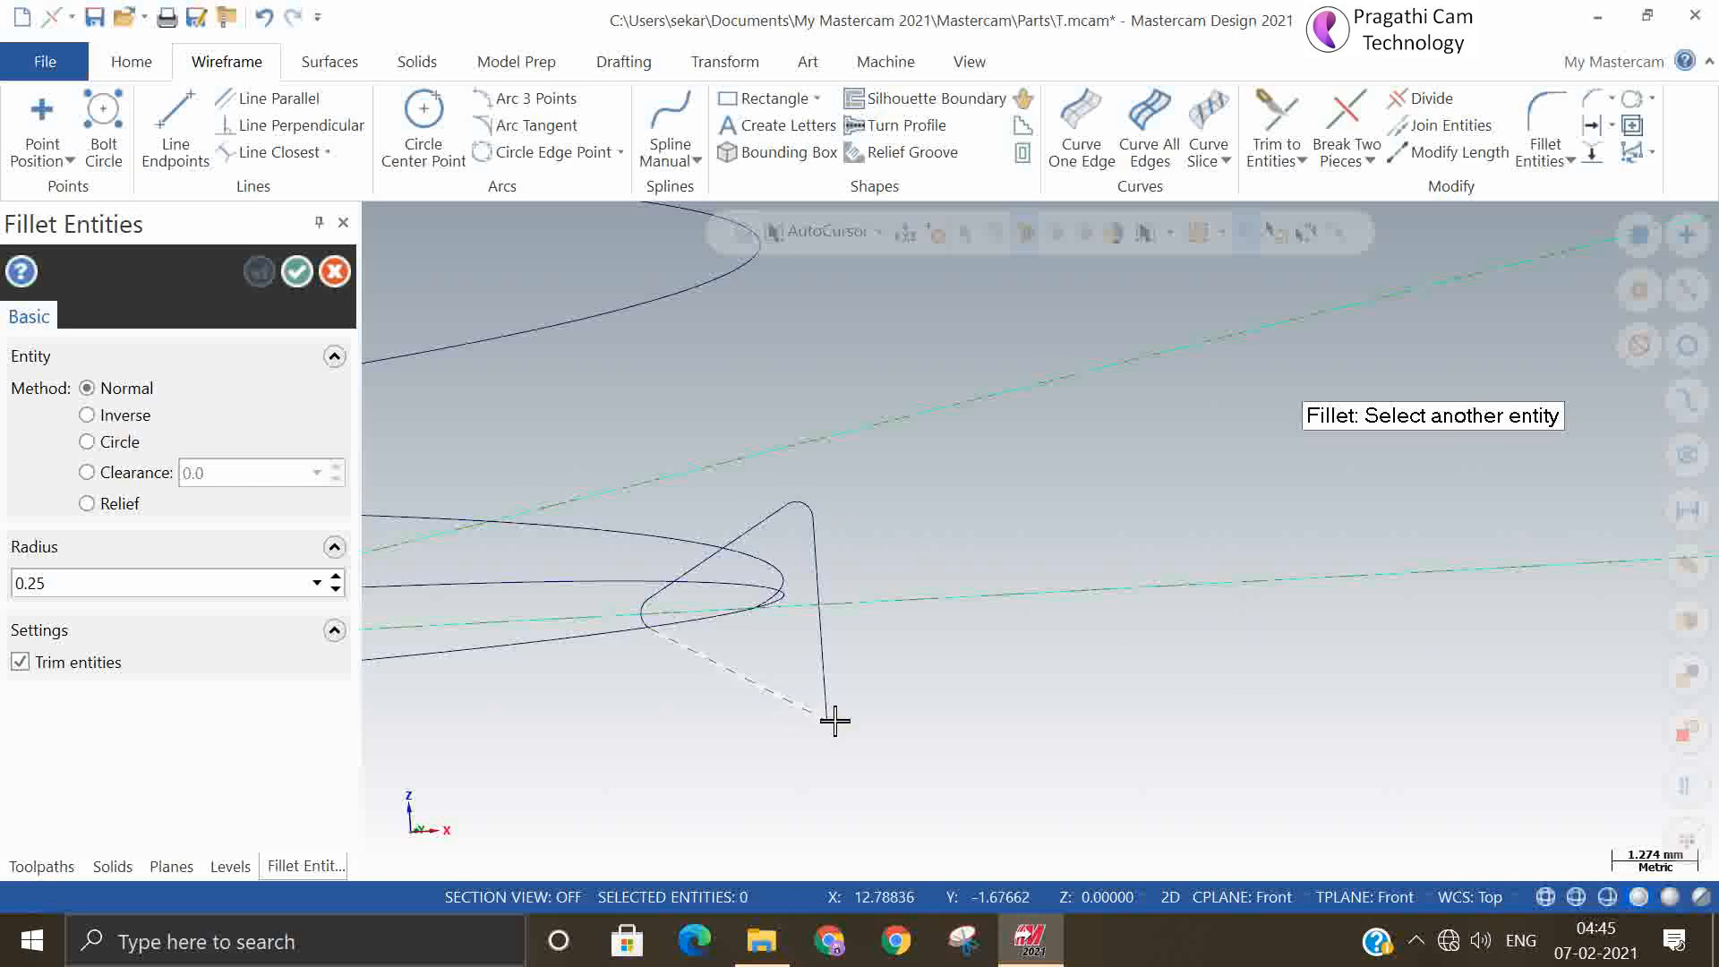
{"action": "left_click", "coordinate": [823, 681]}
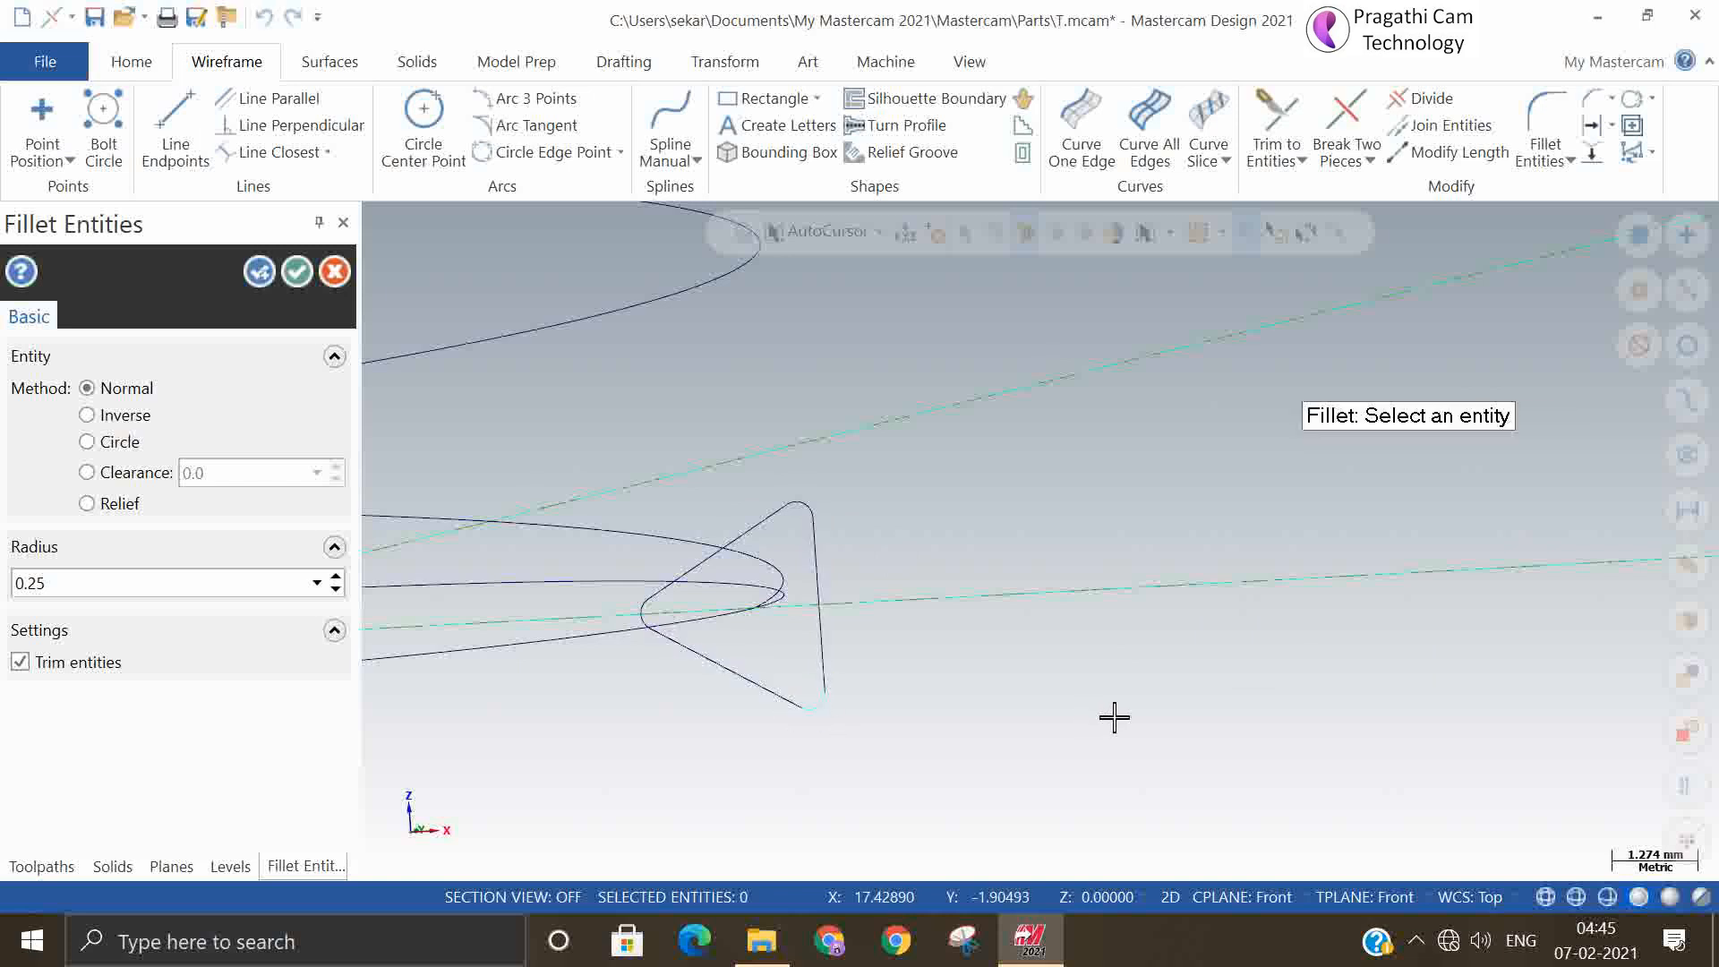
{"action": "left_click", "coordinate": [296, 270]}
Set the construction plane back to Top
{"action": "scroll", "coordinate": [905, 626], "scroll_direction": "down", "scroll_amount": 4}
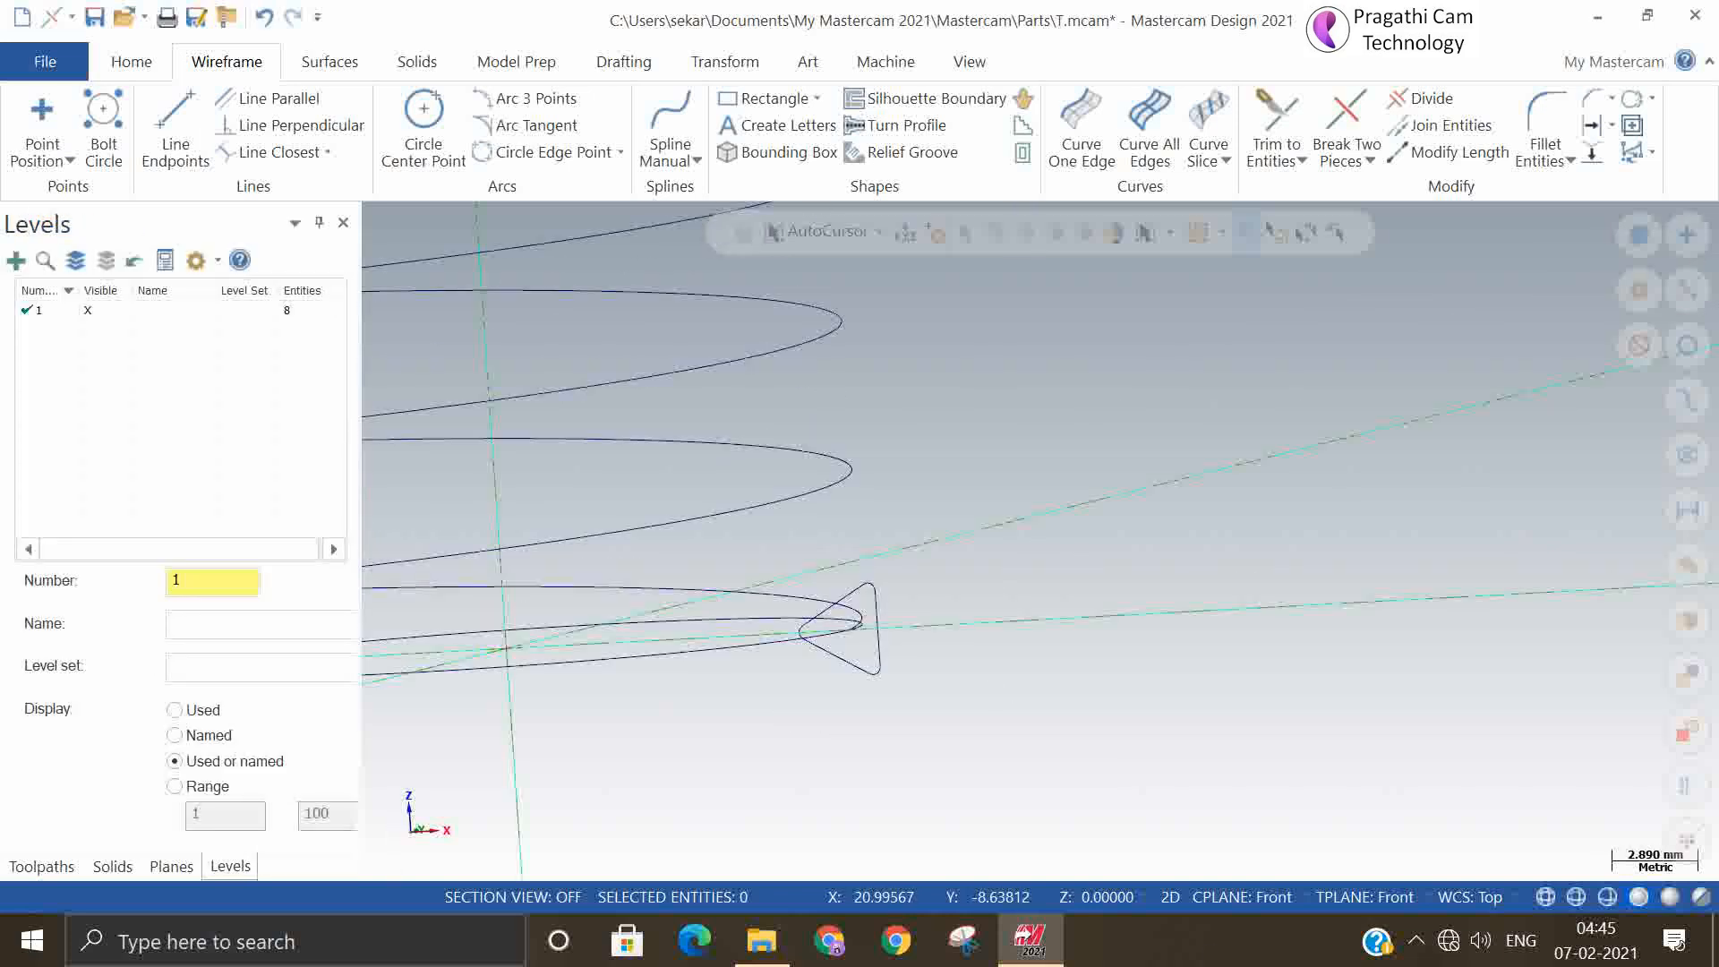
{"action": "left_click", "coordinate": [1235, 900]}
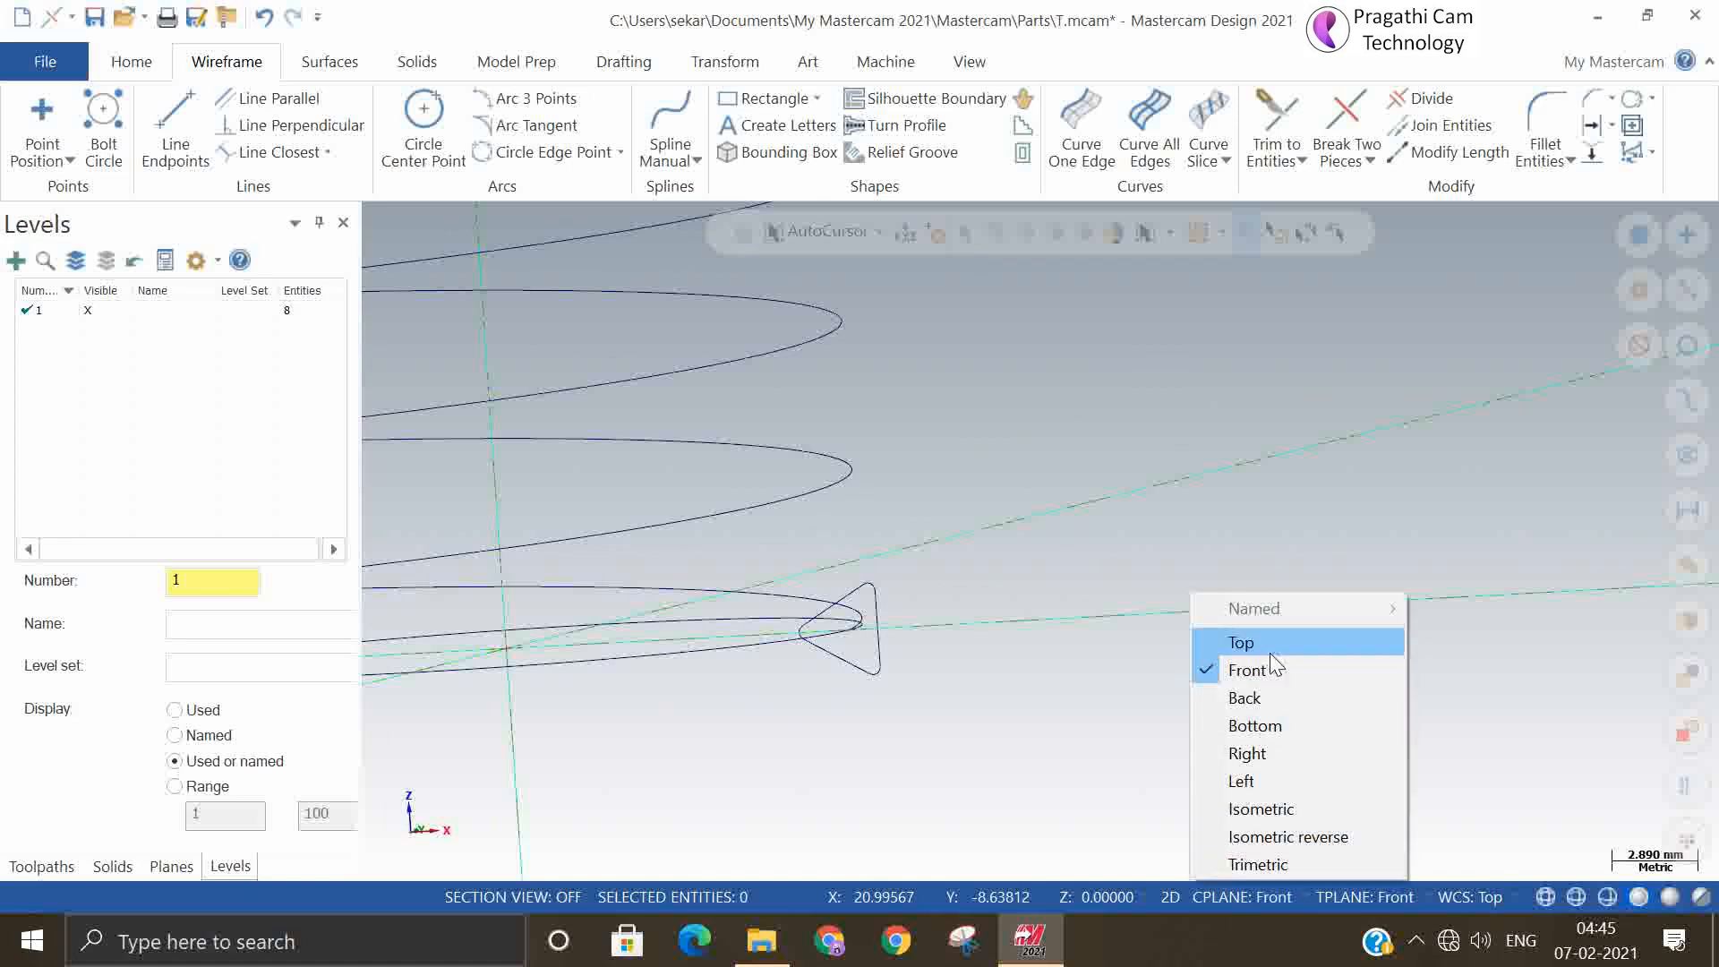
{"action": "left_click", "coordinate": [1191, 639]}
{"action": "scroll", "coordinate": [1141, 664], "scroll_direction": "down", "scroll_amount": 3}
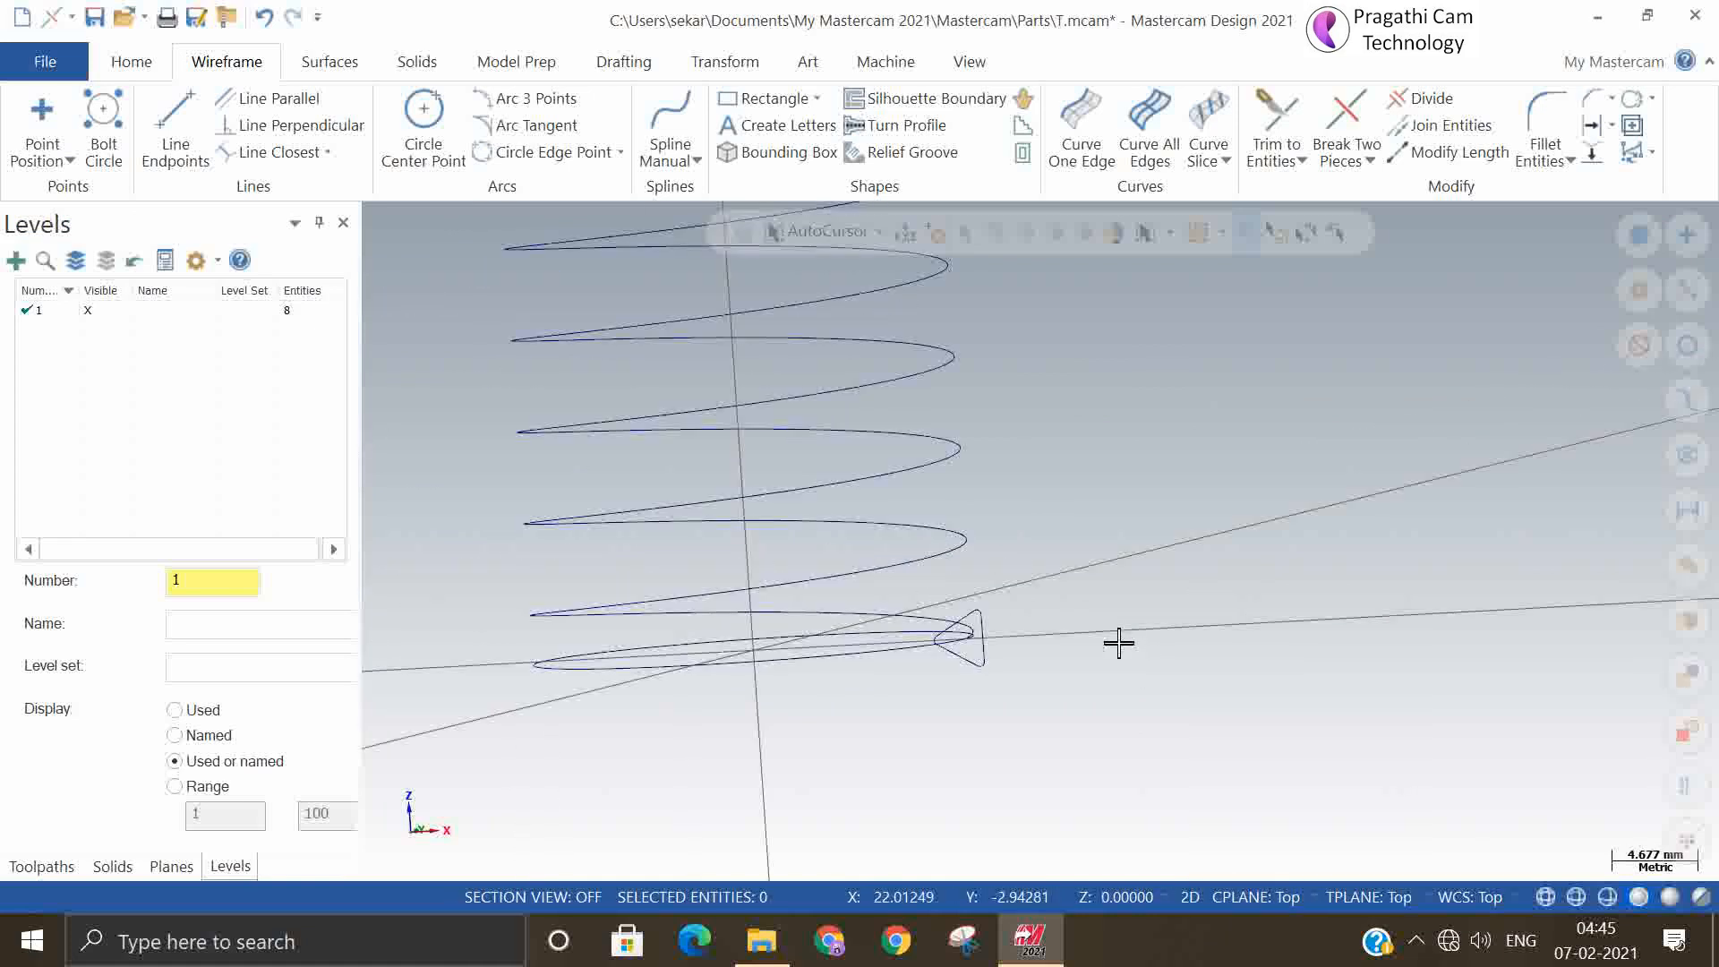
{"action": "middle_click_drag", "start_coordinate": [1118, 644], "coordinate": [1036, 648]}
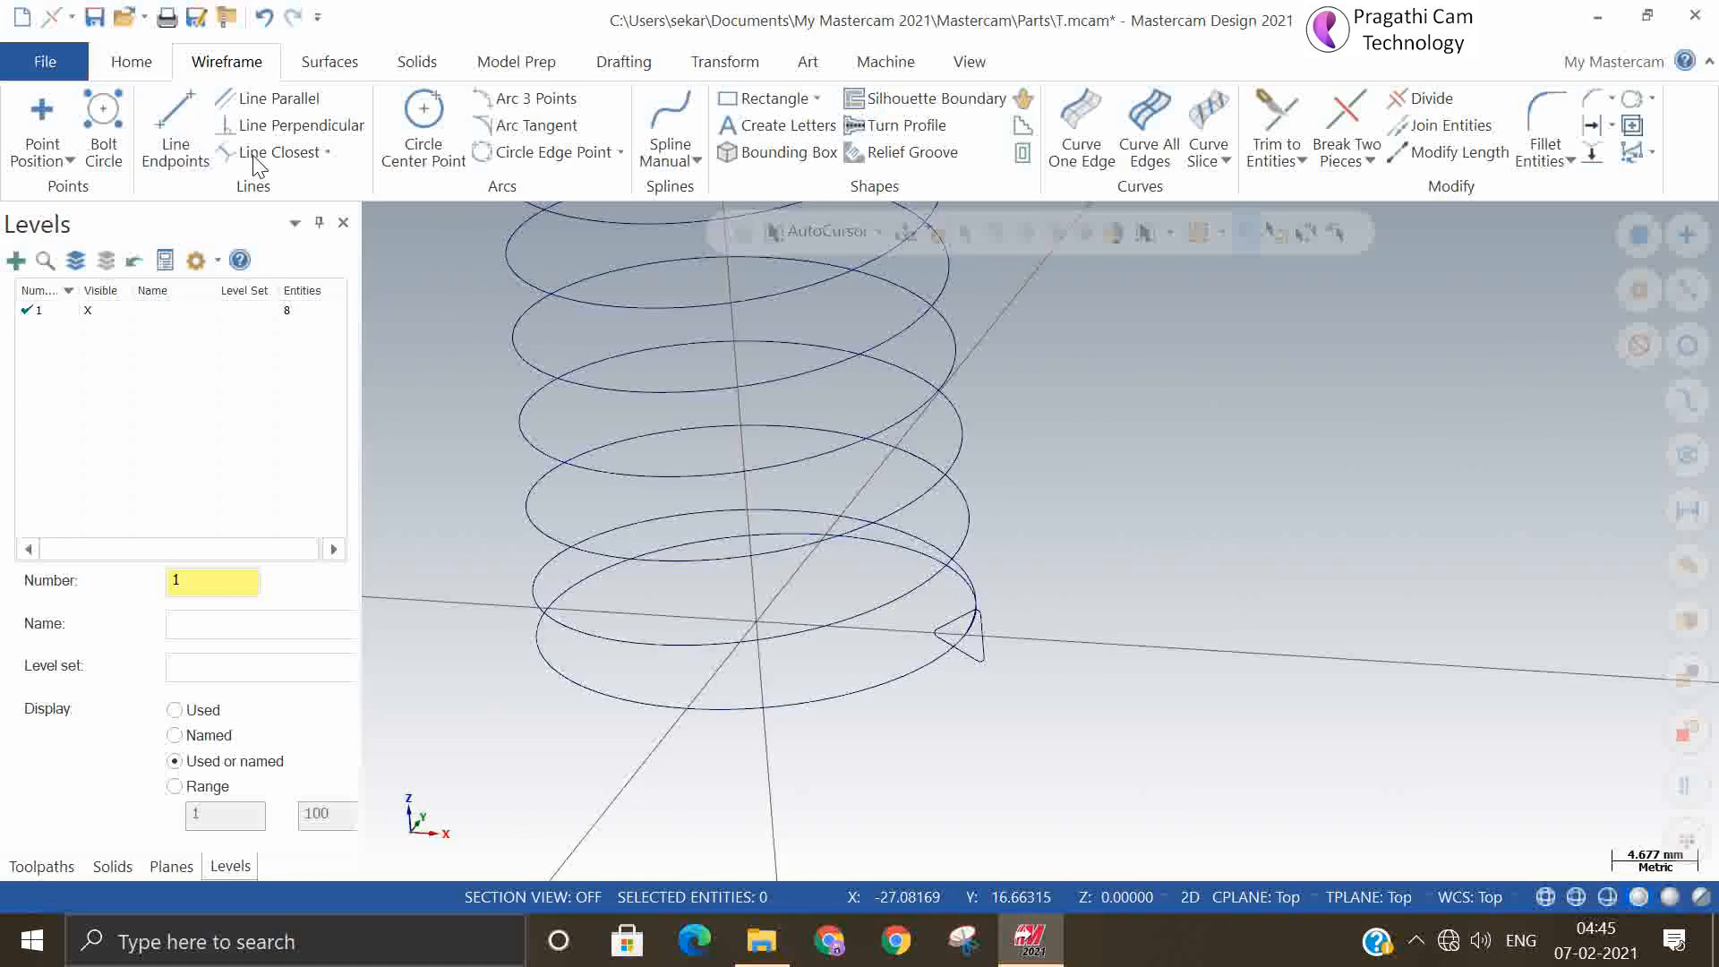
Try to sweep the rounded triangle along the helix as a solid body with normal alignment
{"action": "left_click", "coordinate": [419, 67]}
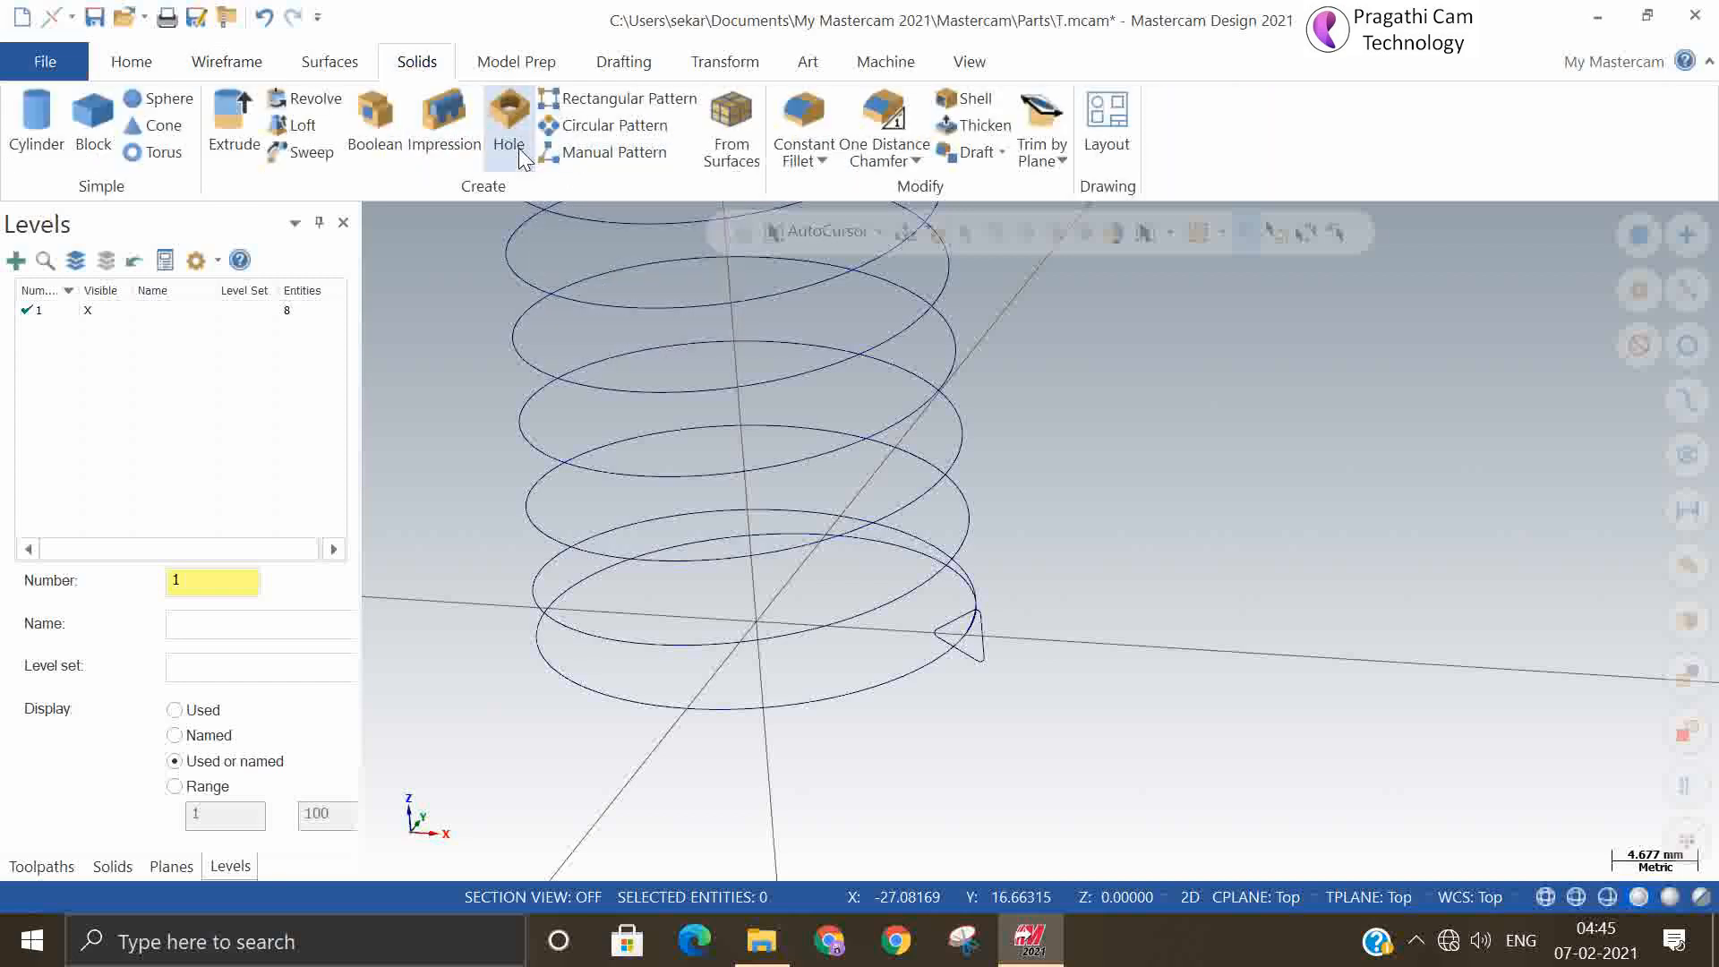
{"action": "left_click", "coordinate": [304, 153]}
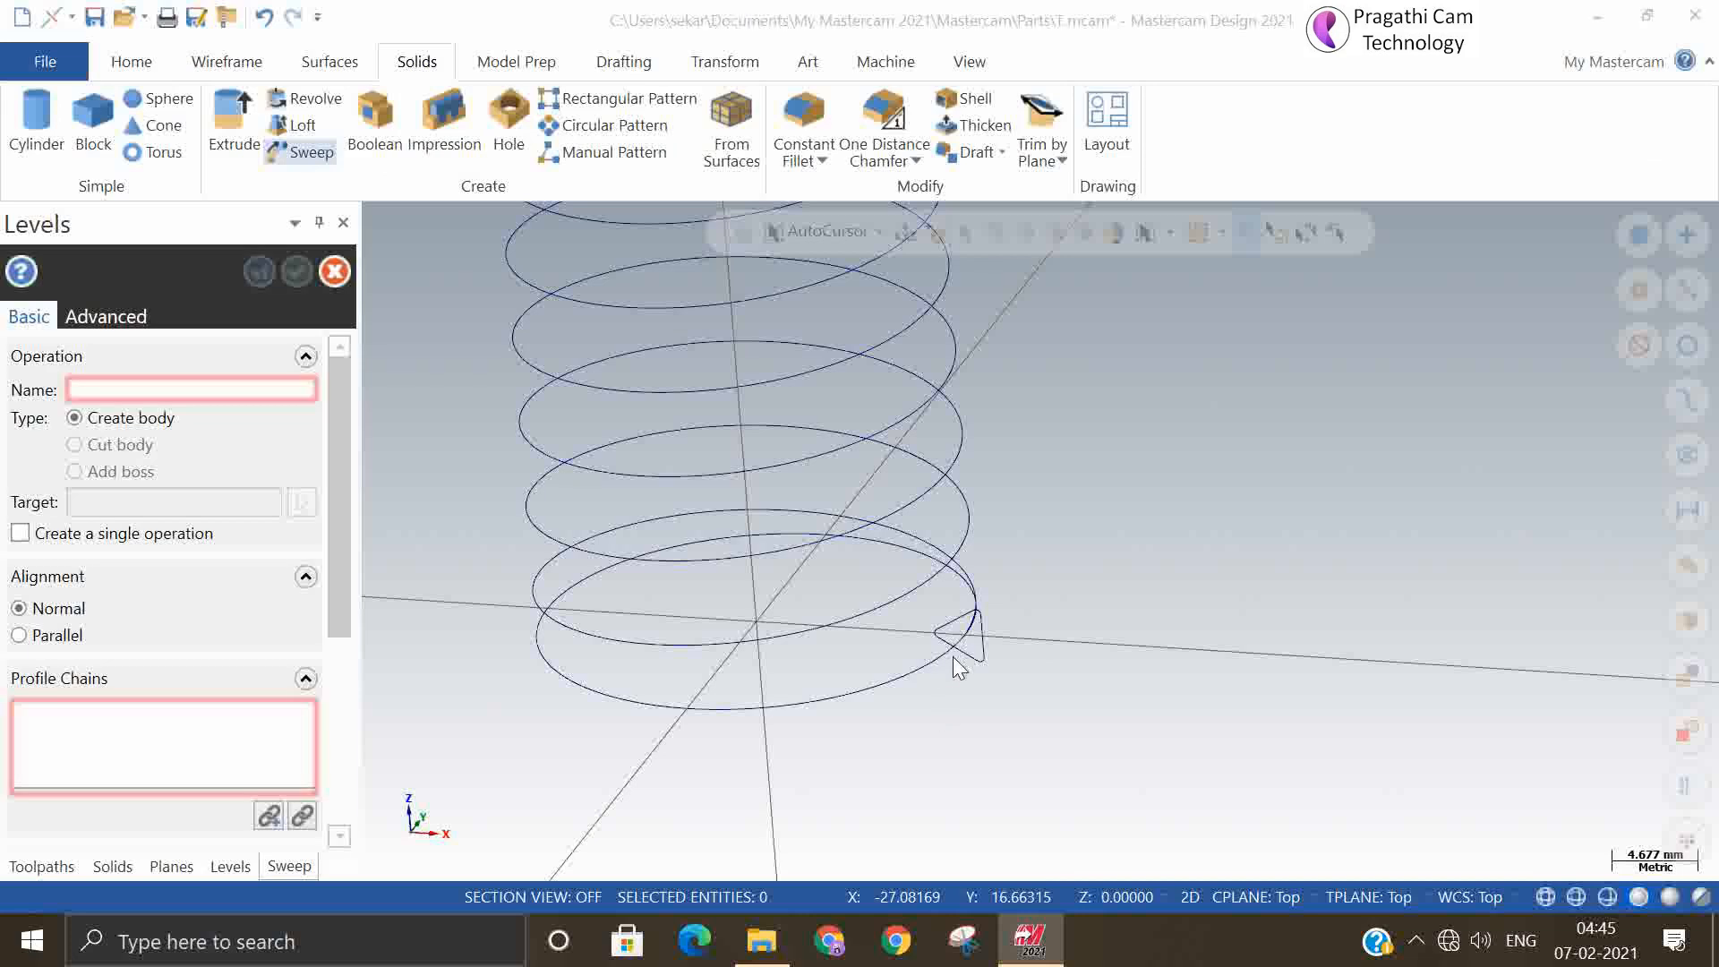
{"action": "left_click", "coordinate": [980, 631]}
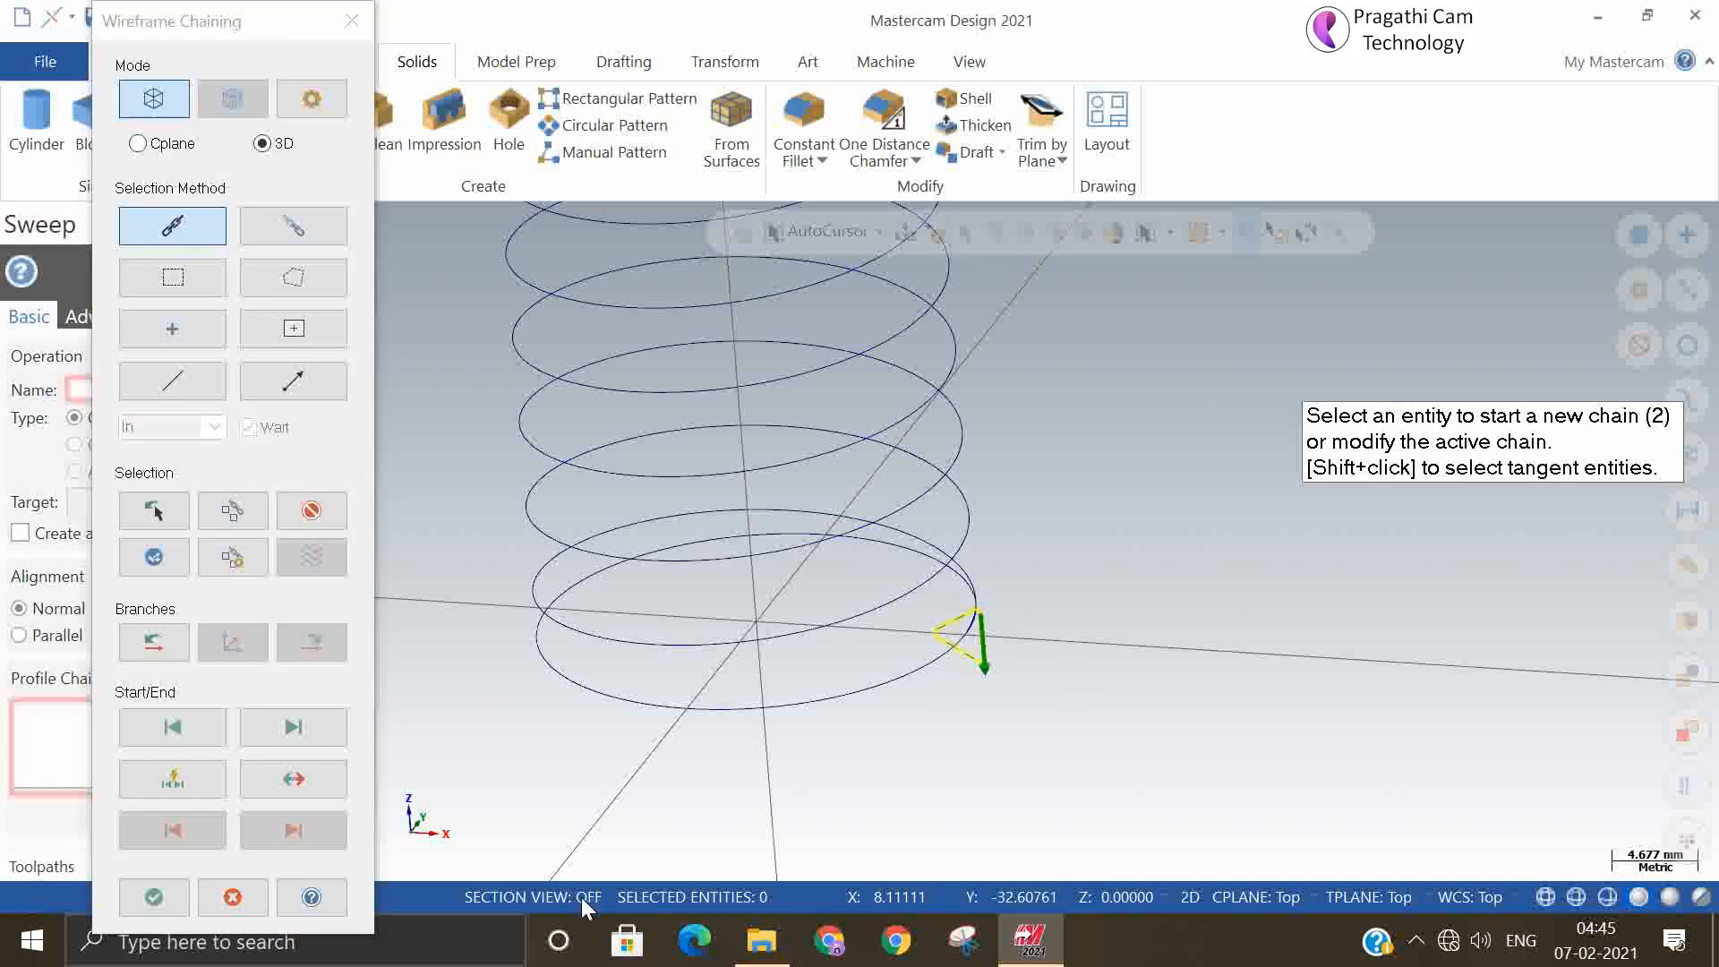
{"action": "left_click", "coordinate": [169, 905]}
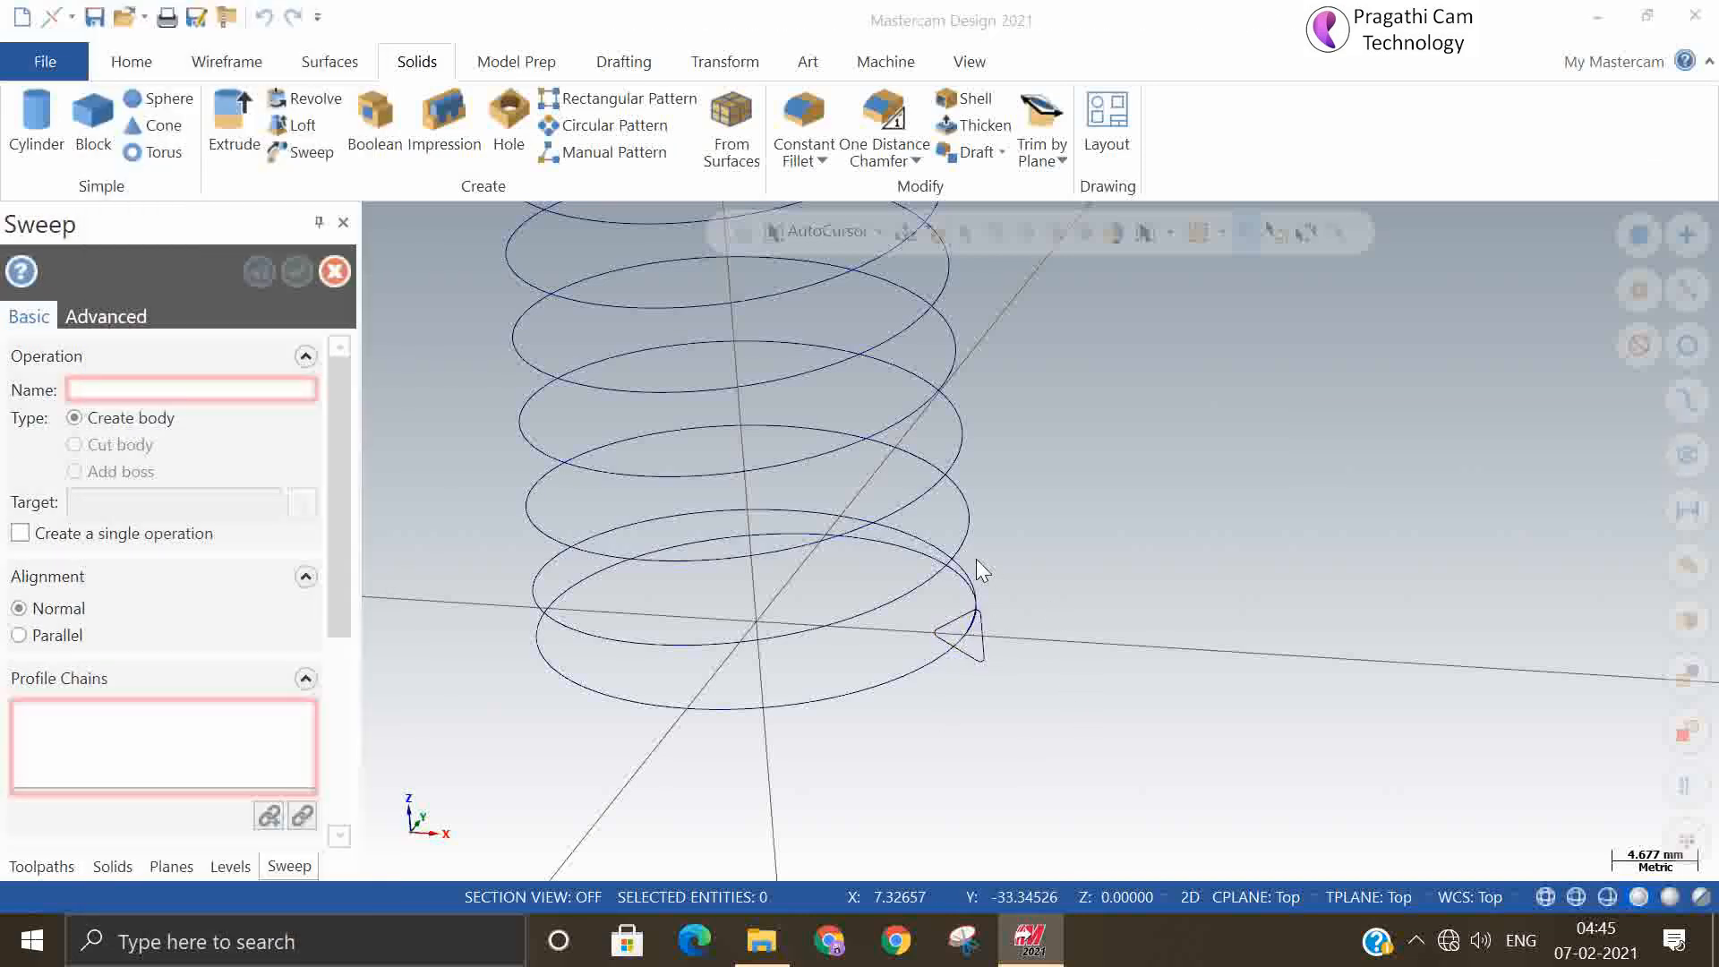
{"action": "left_click", "coordinate": [966, 564]}
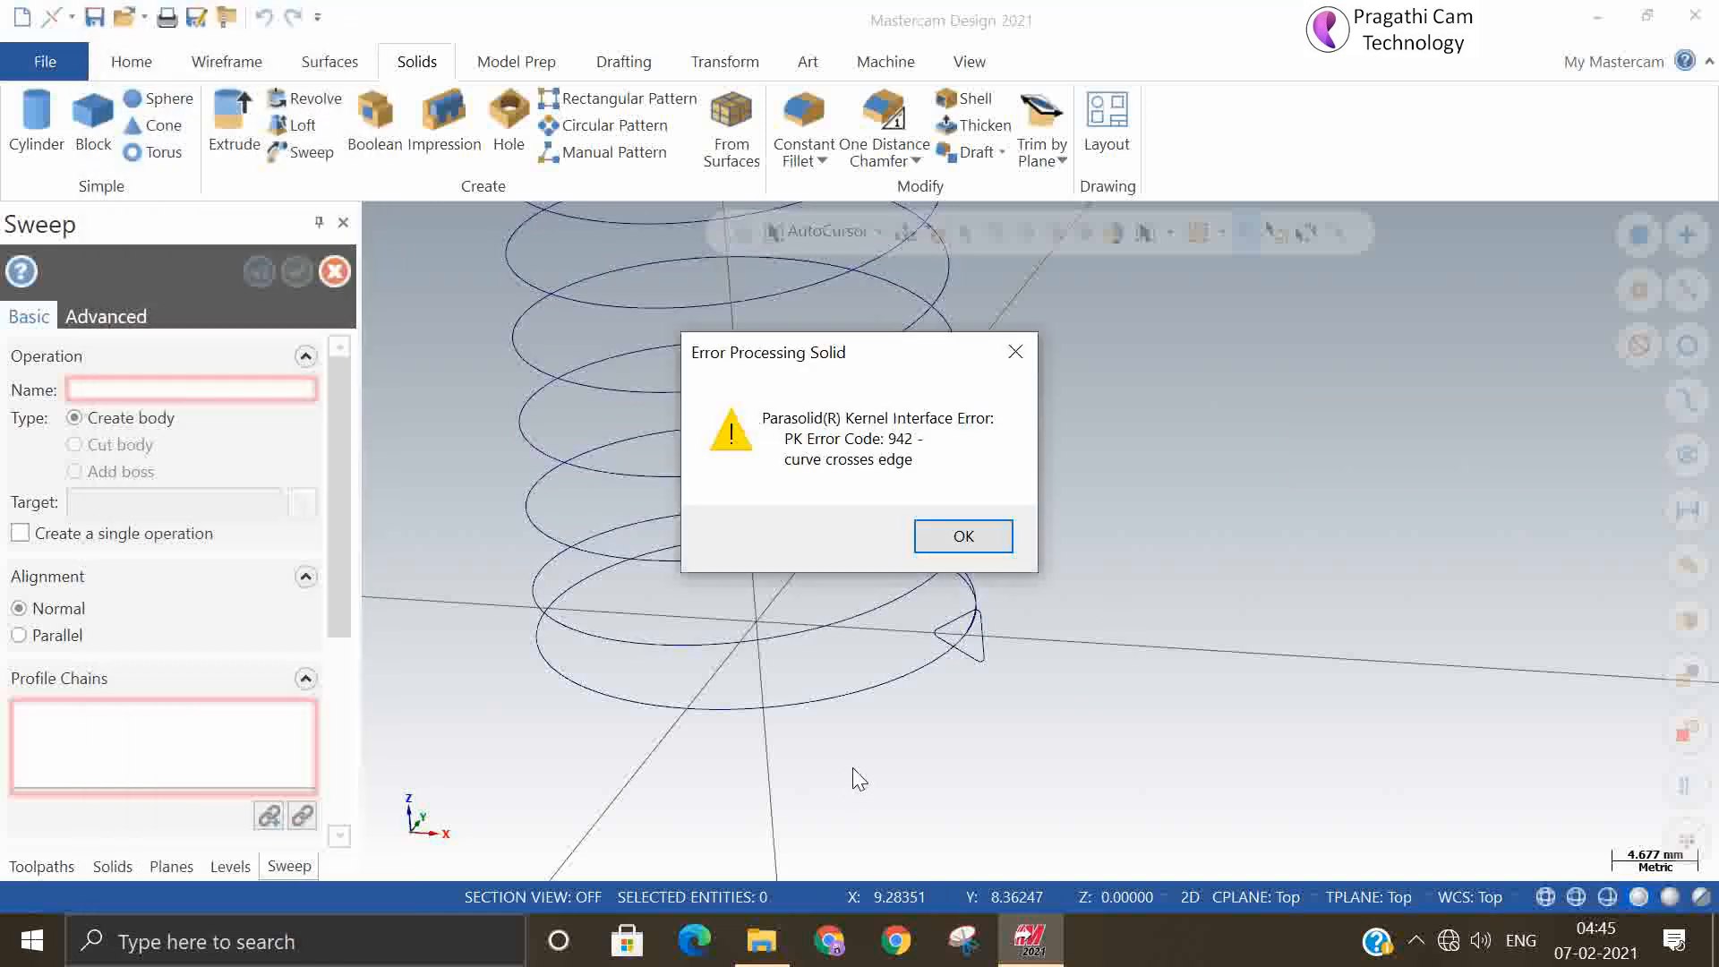
{"action": "left_click", "coordinate": [947, 540]}
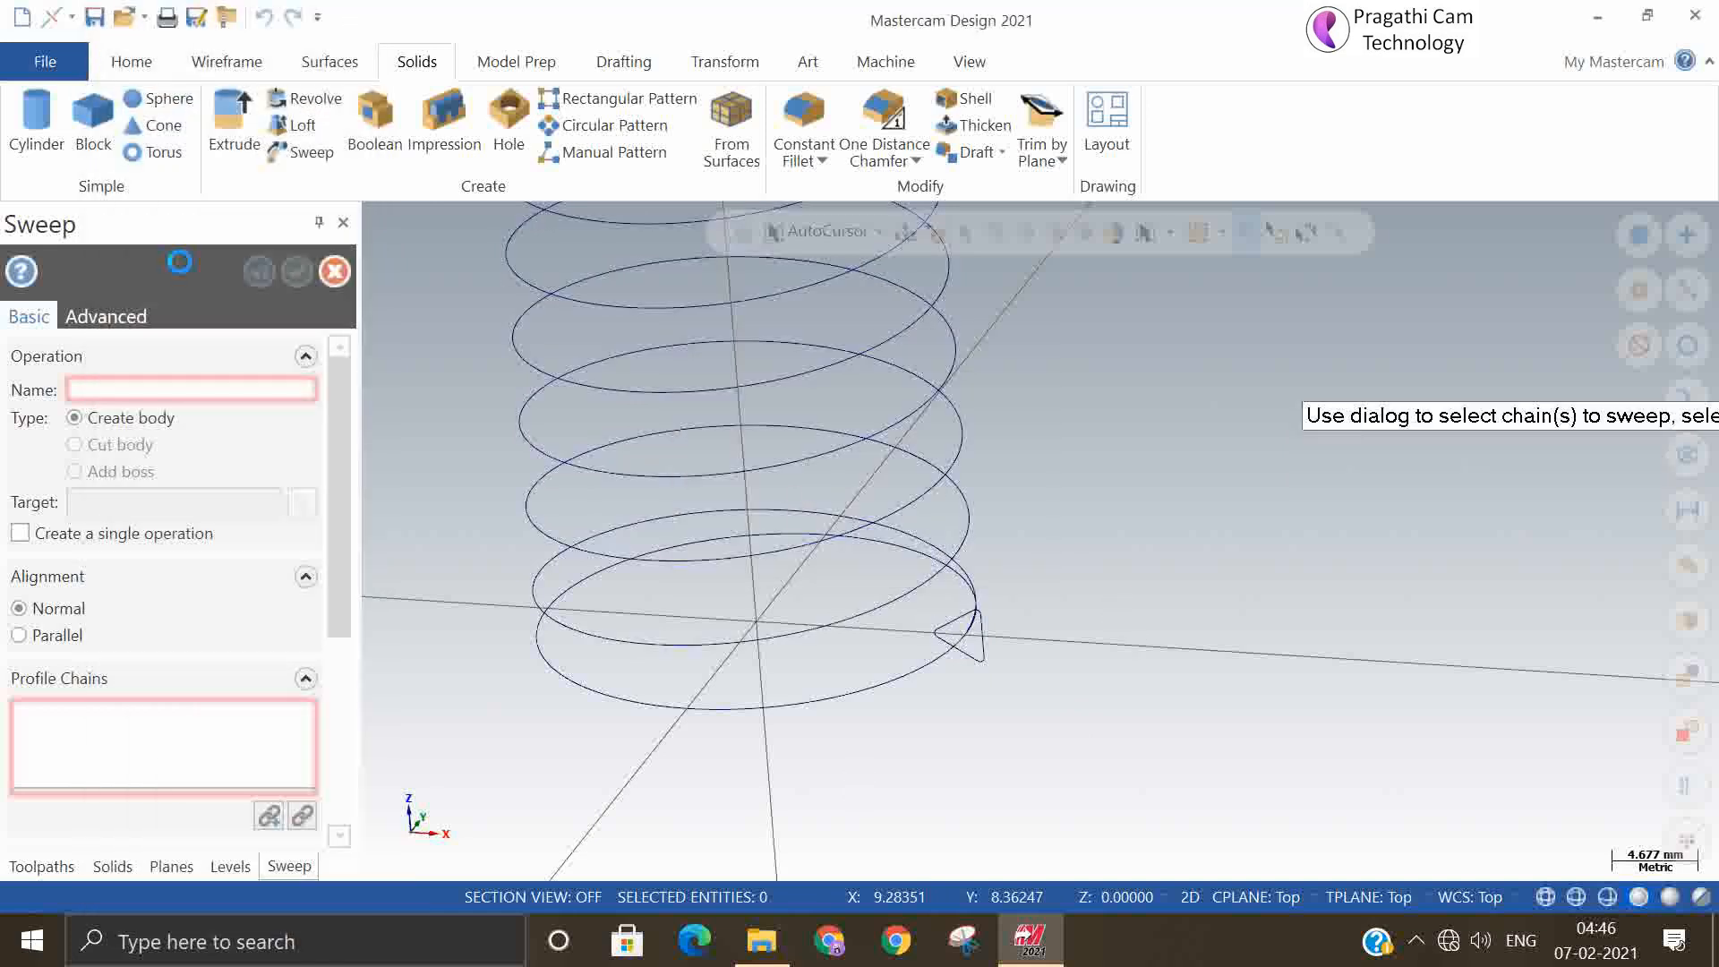
{"action": "left_click", "coordinate": [335, 271]}
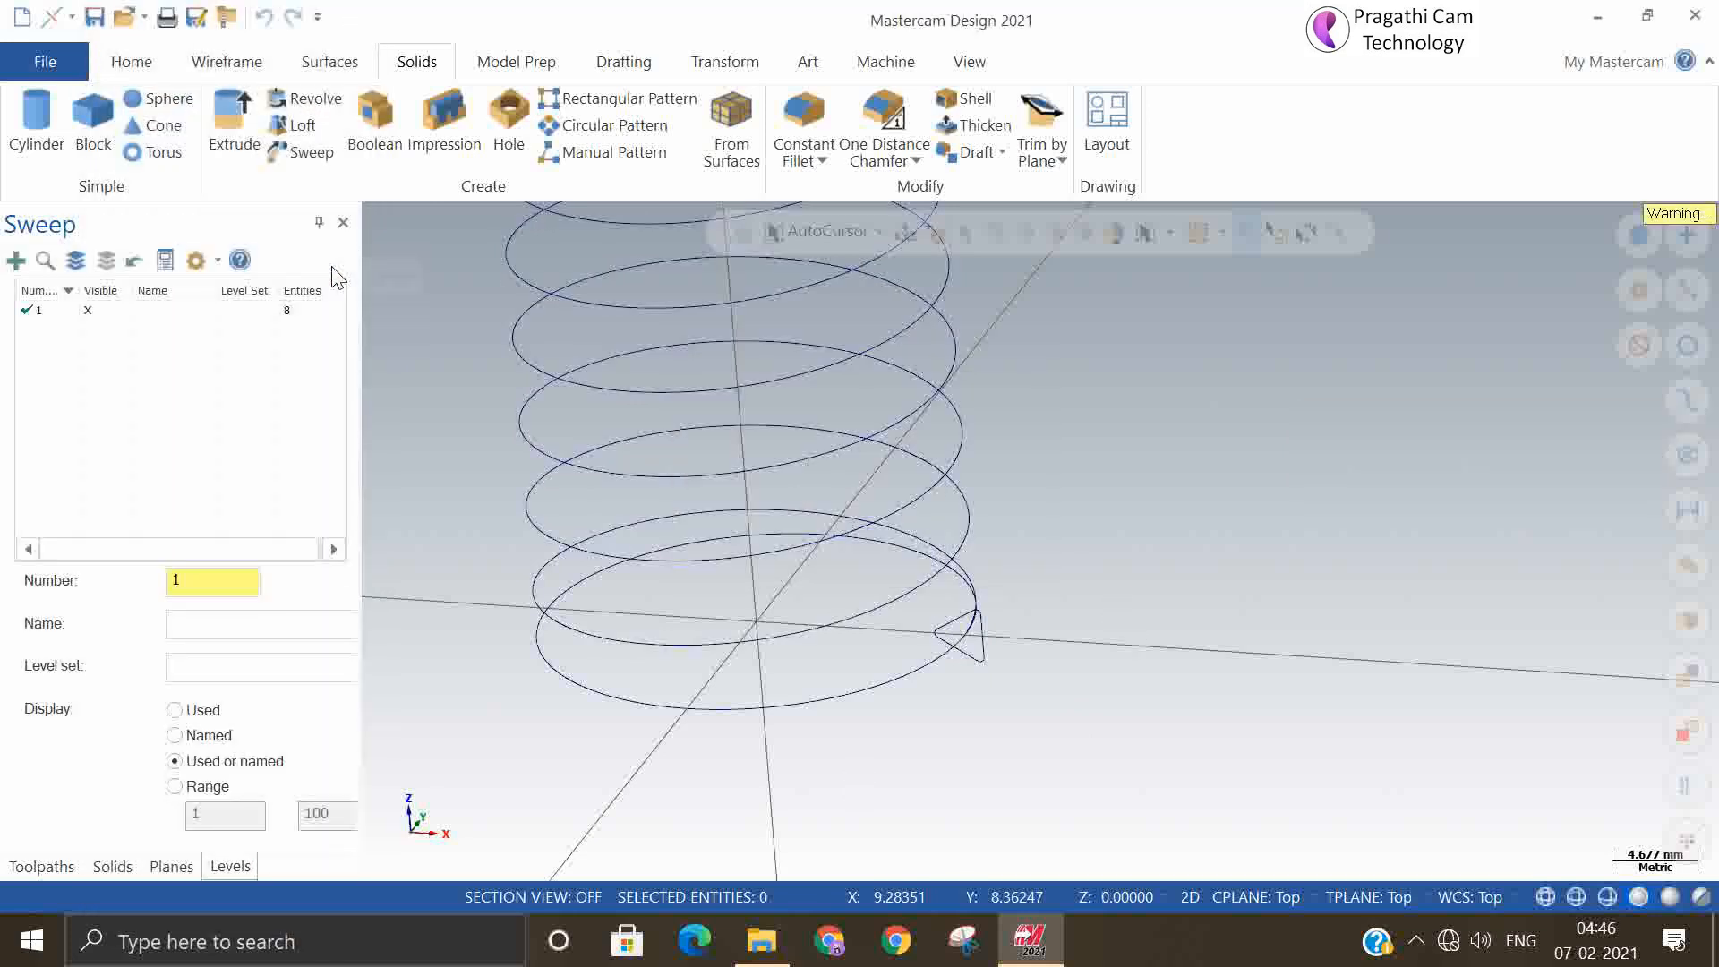
Delete the rounded triangle's three lines and its three corner arcs at the base of the helix
{"action": "left_click", "coordinate": [977, 653]}
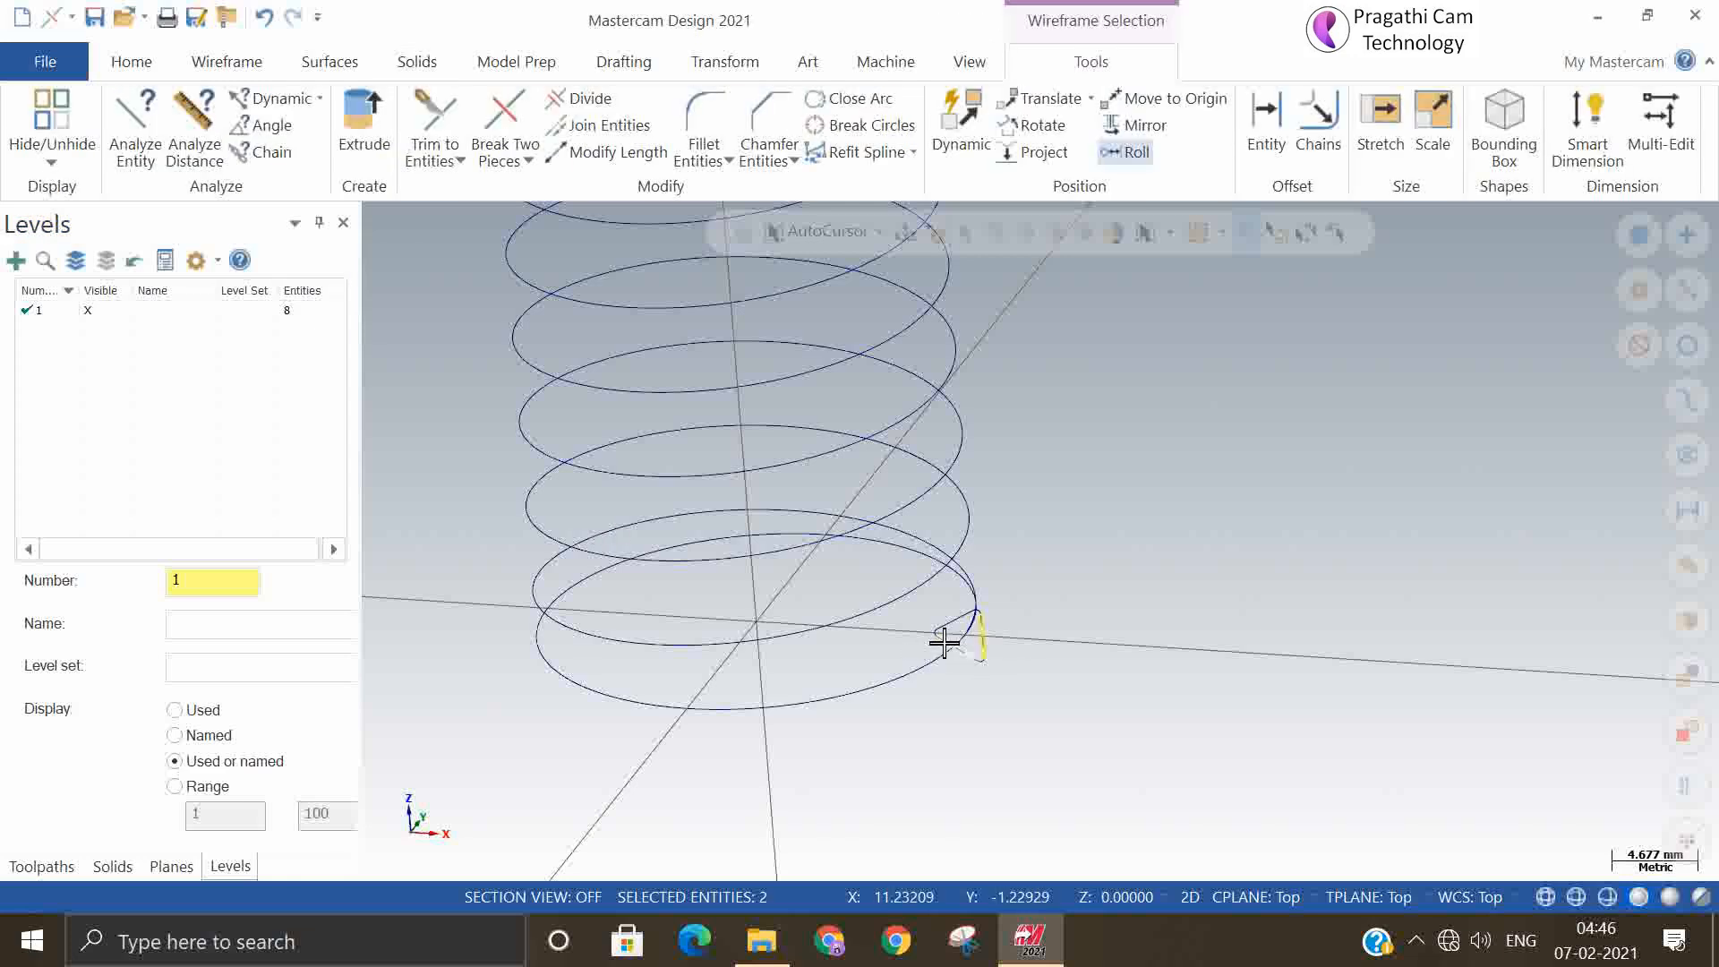
{"action": "left_click", "coordinate": [948, 631]}
{"action": "left_click", "coordinate": [947, 631]}
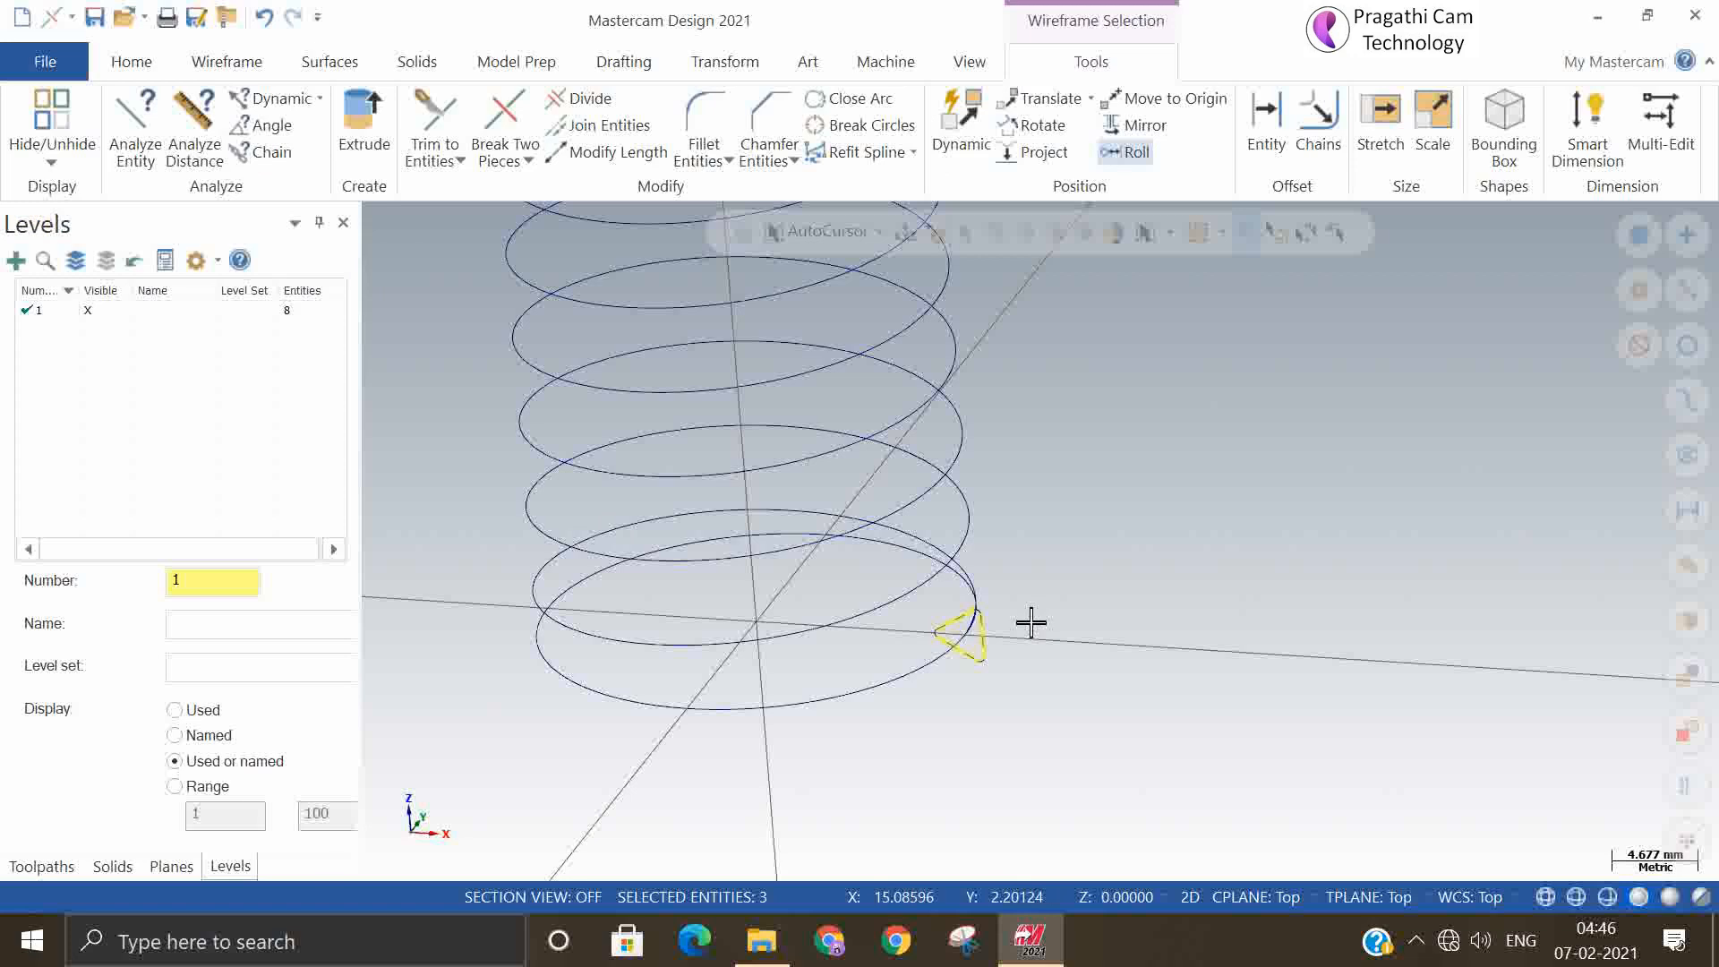
{"action": "key", "text": "Delete"}
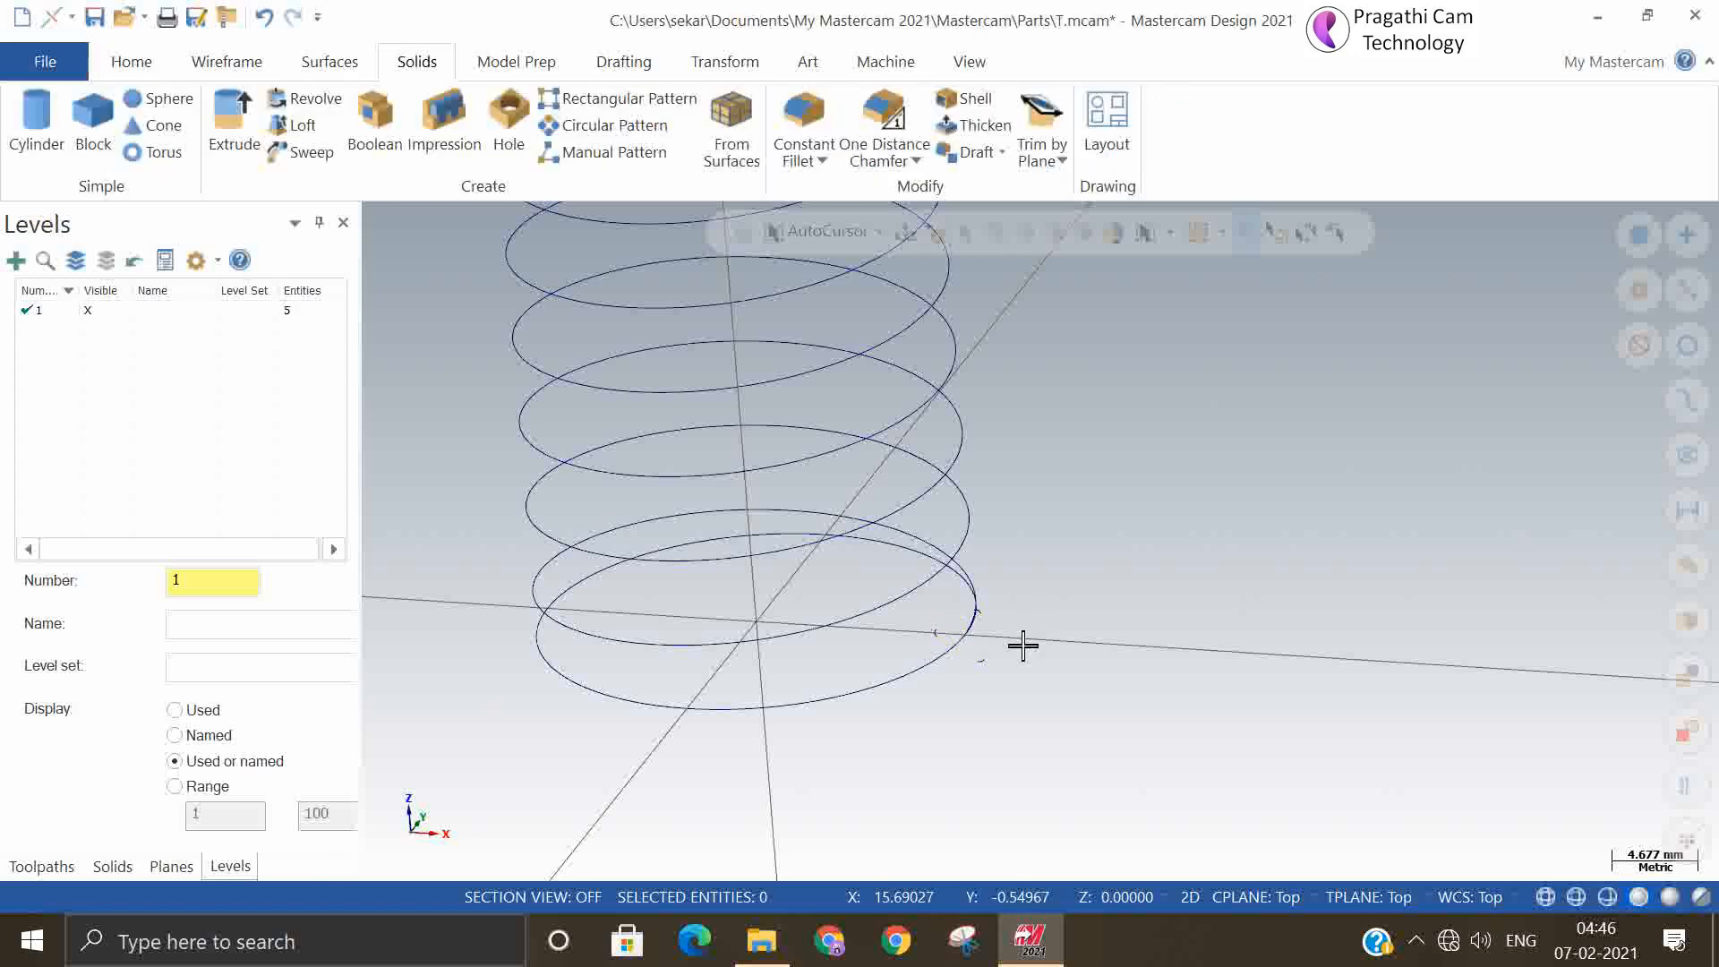
{"action": "scroll", "coordinate": [1021, 639], "scroll_direction": "up", "scroll_amount": 3}
{"action": "scroll", "coordinate": [983, 670], "scroll_direction": "up", "scroll_amount": 2}
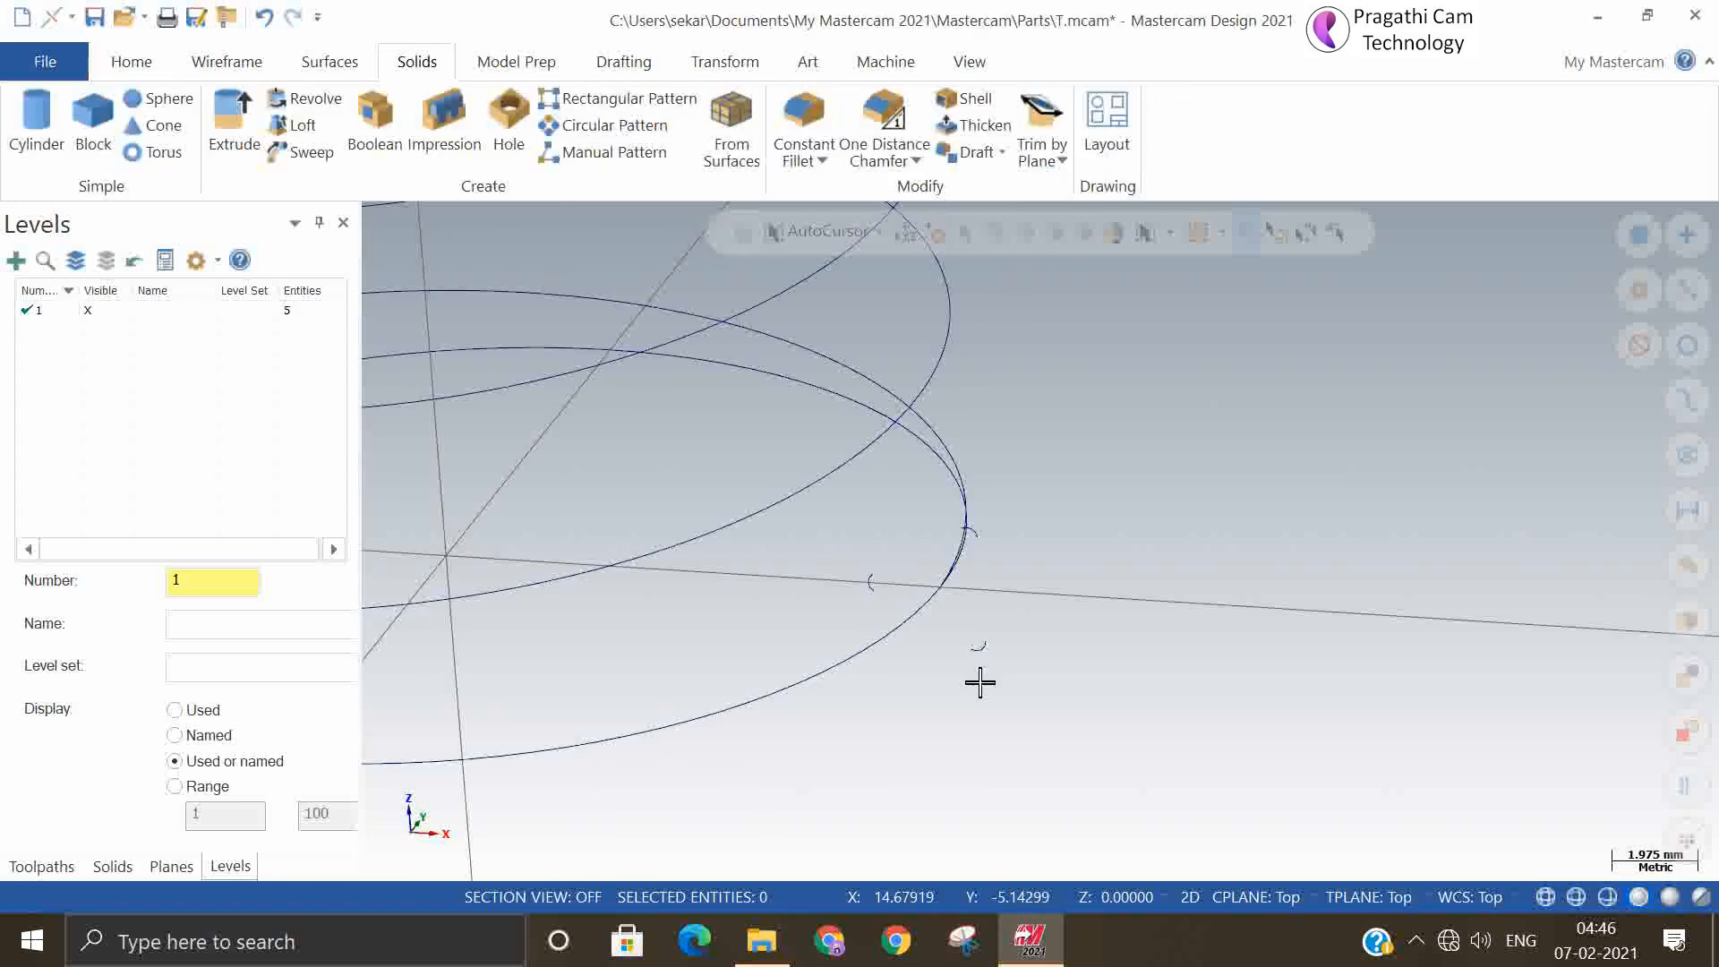
{"action": "left_click", "coordinate": [978, 649]}
{"action": "left_click", "coordinate": [972, 535]}
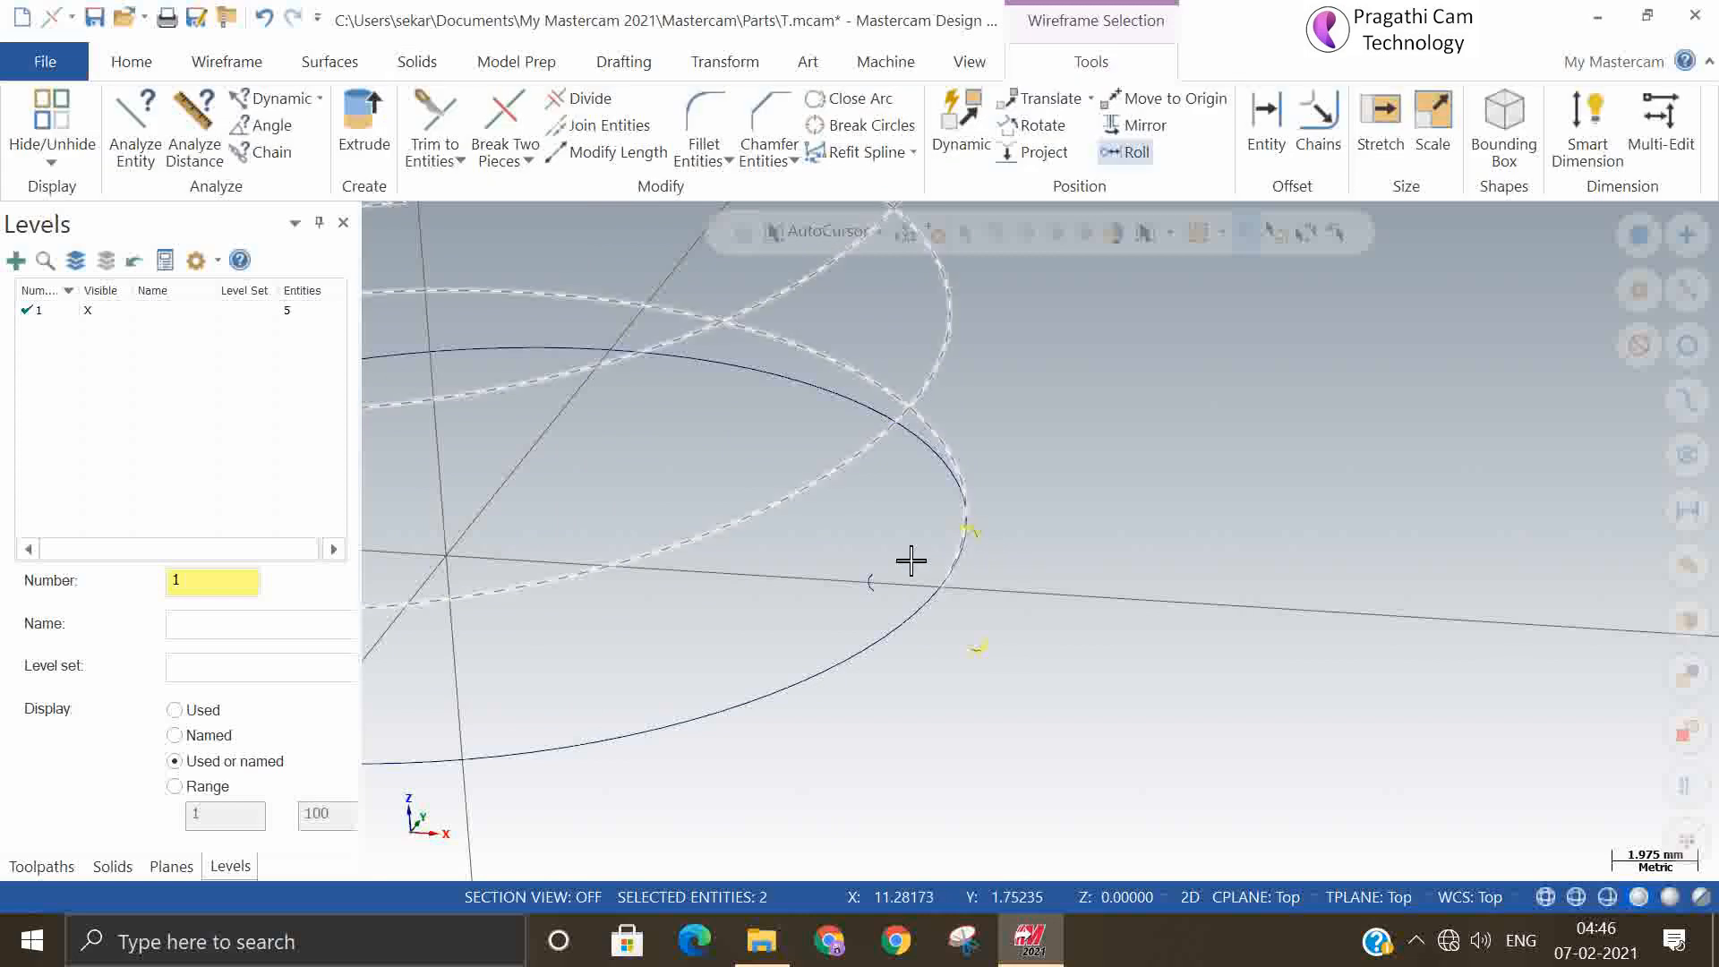
{"action": "left_click", "coordinate": [868, 581]}
{"action": "key", "text": "Delete"}
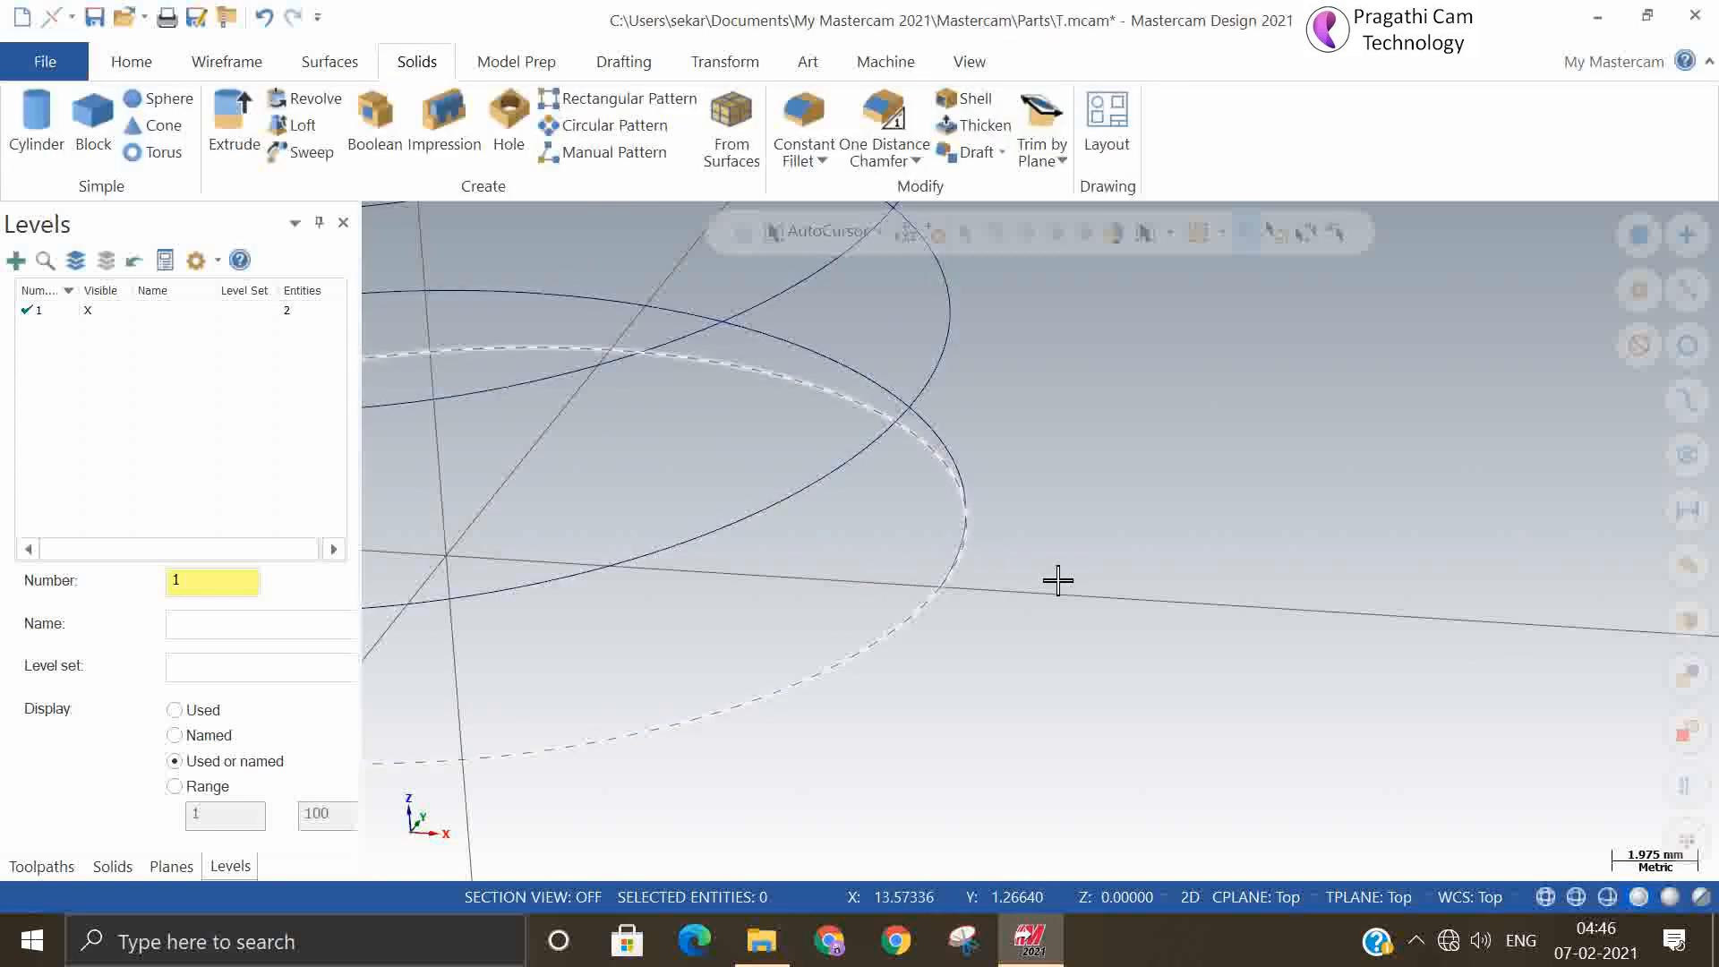
Delete the helix and the base circle to clear the drawing area
{"action": "scroll", "coordinate": [1073, 586], "scroll_direction": "down", "scroll_amount": 5}
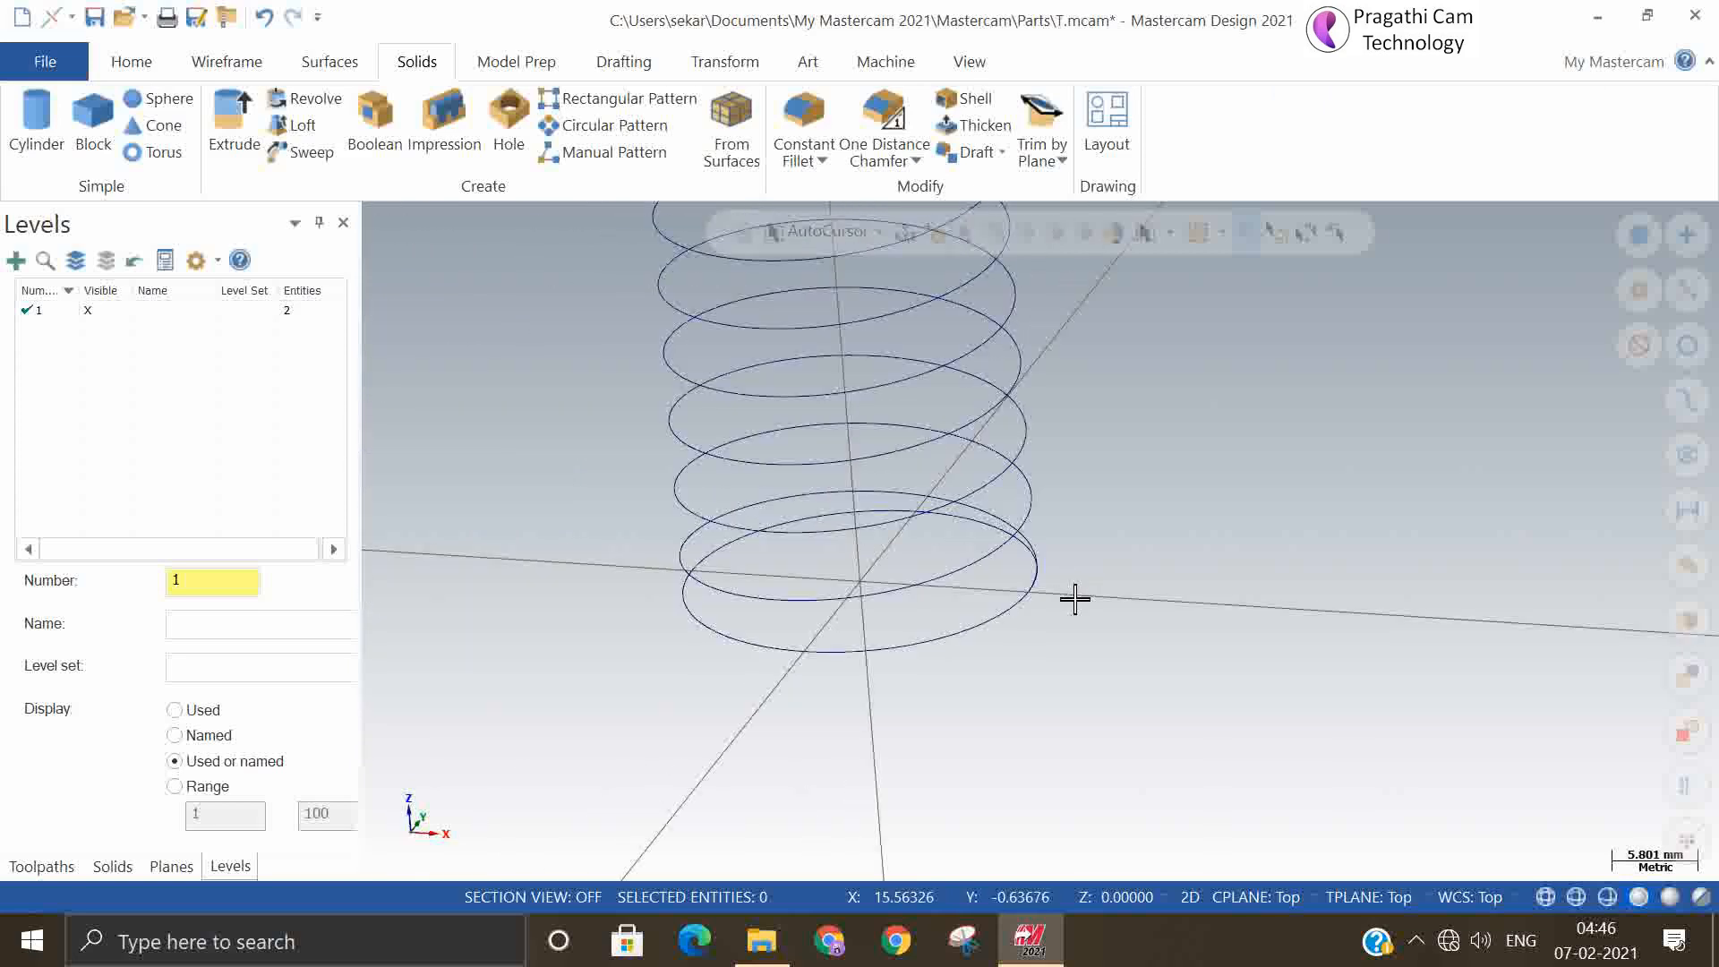
{"action": "left_click", "coordinate": [991, 562]}
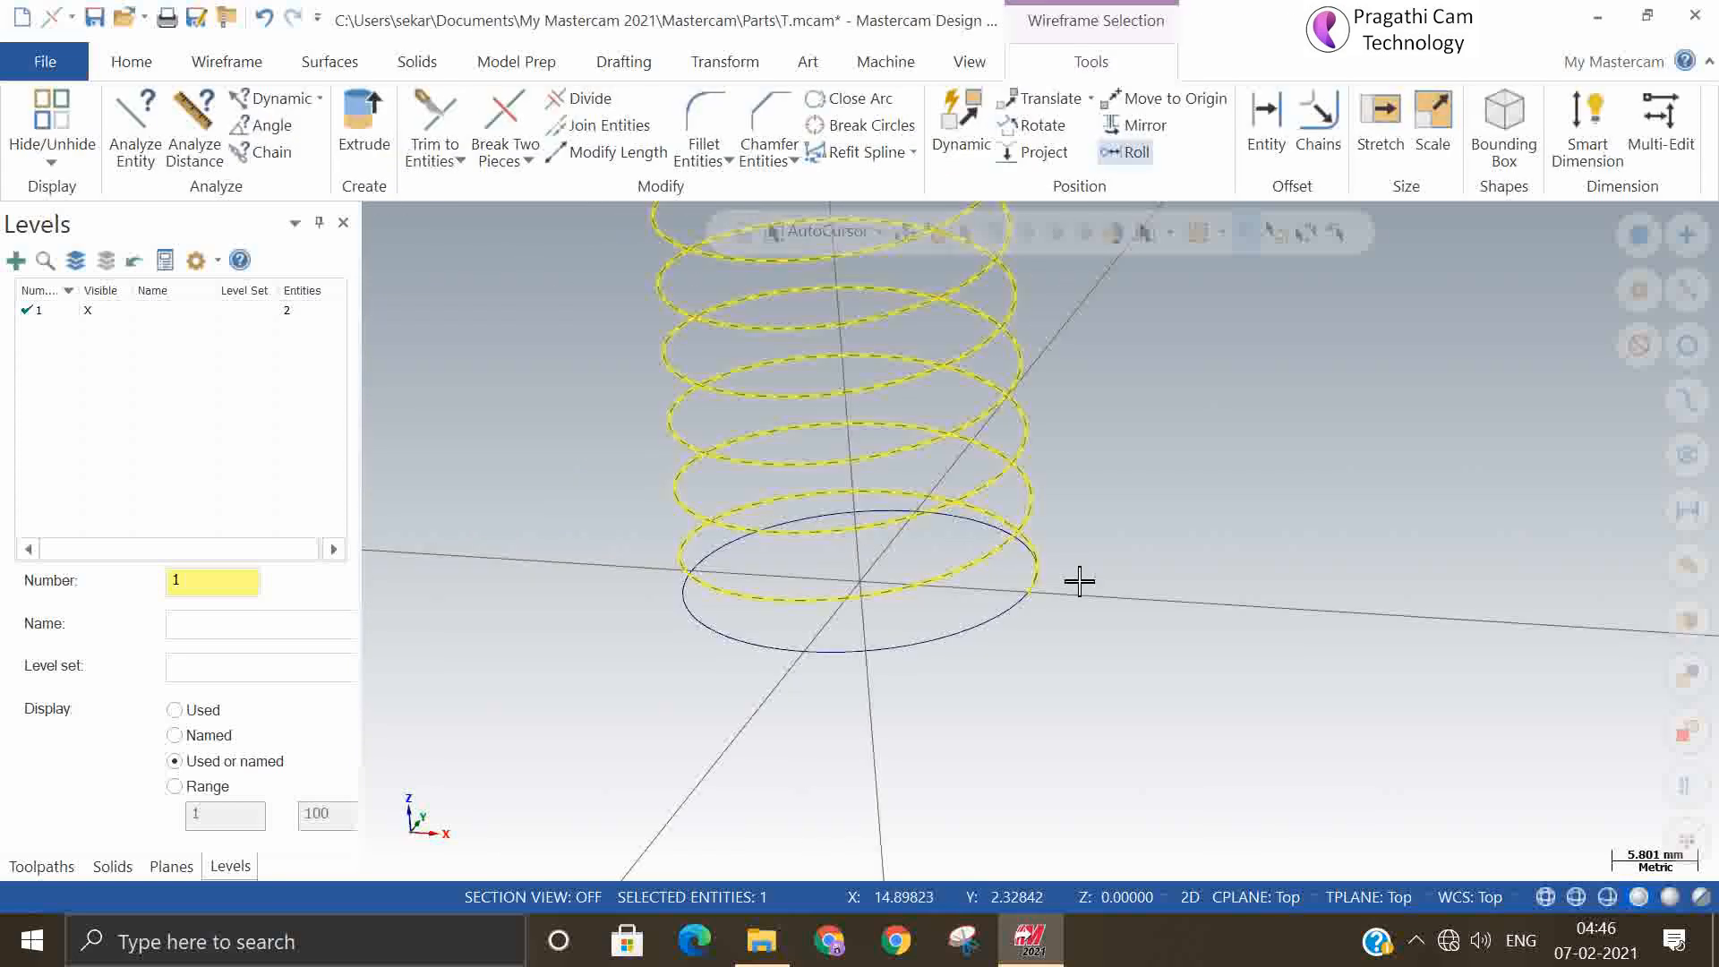
{"action": "key", "text": "Delete"}
{"action": "left_click", "coordinate": [1025, 602]}
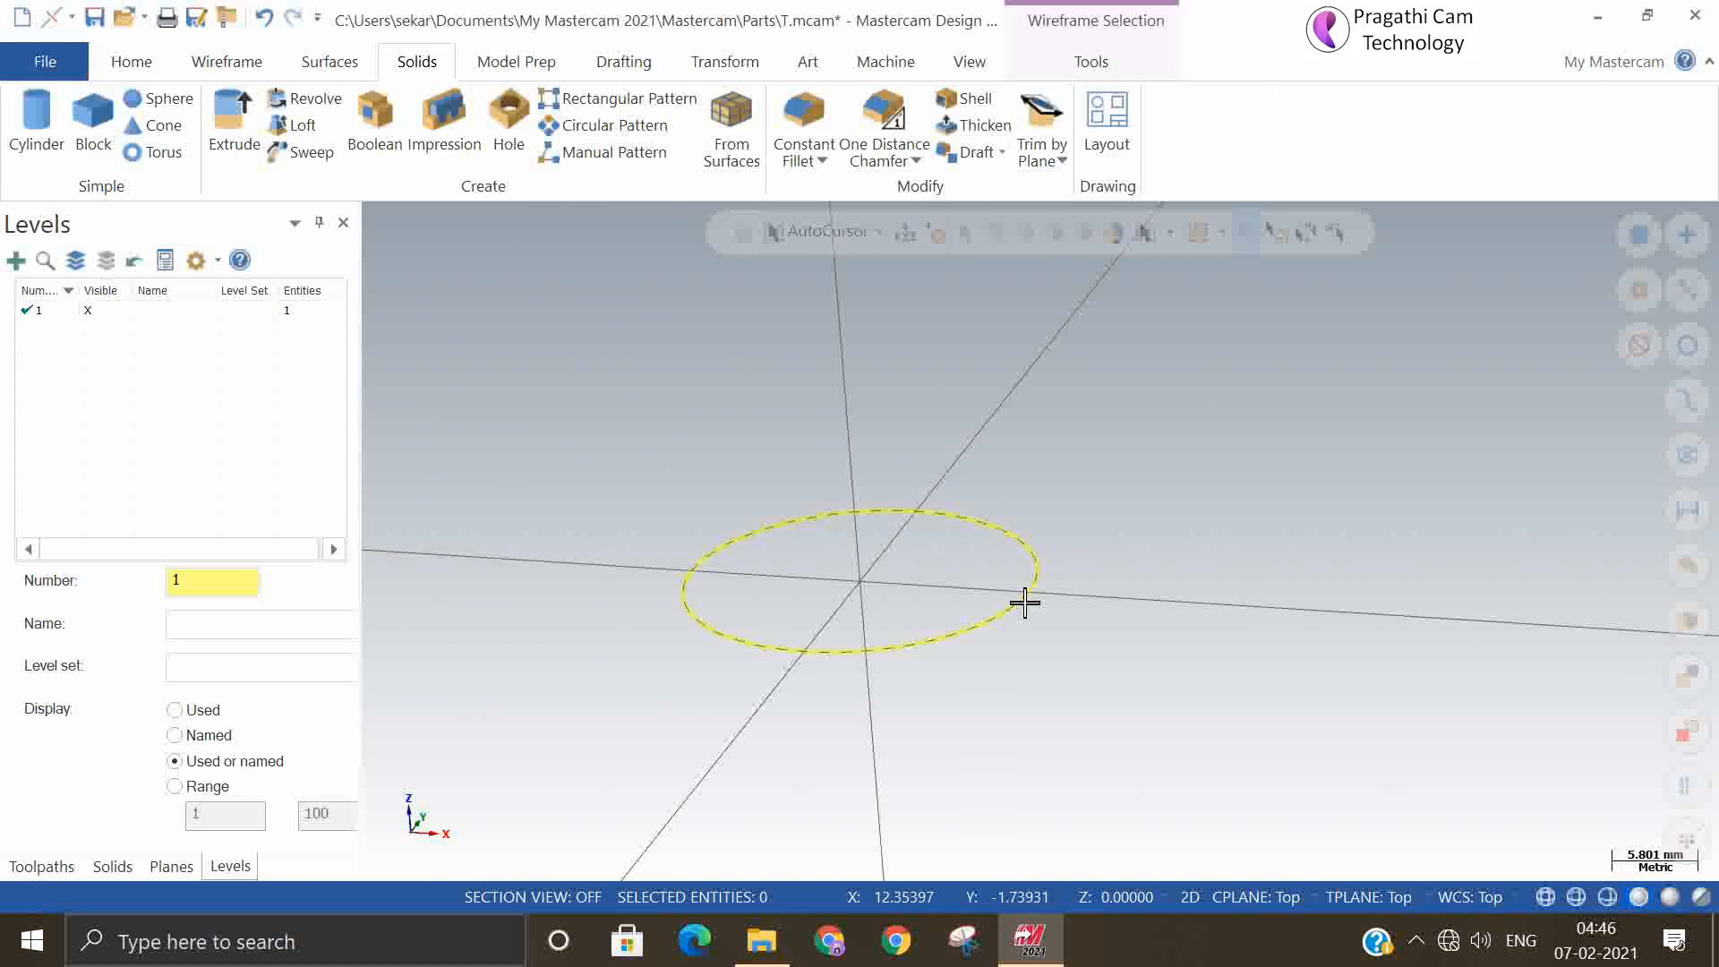
{"action": "key", "text": "Delete"}
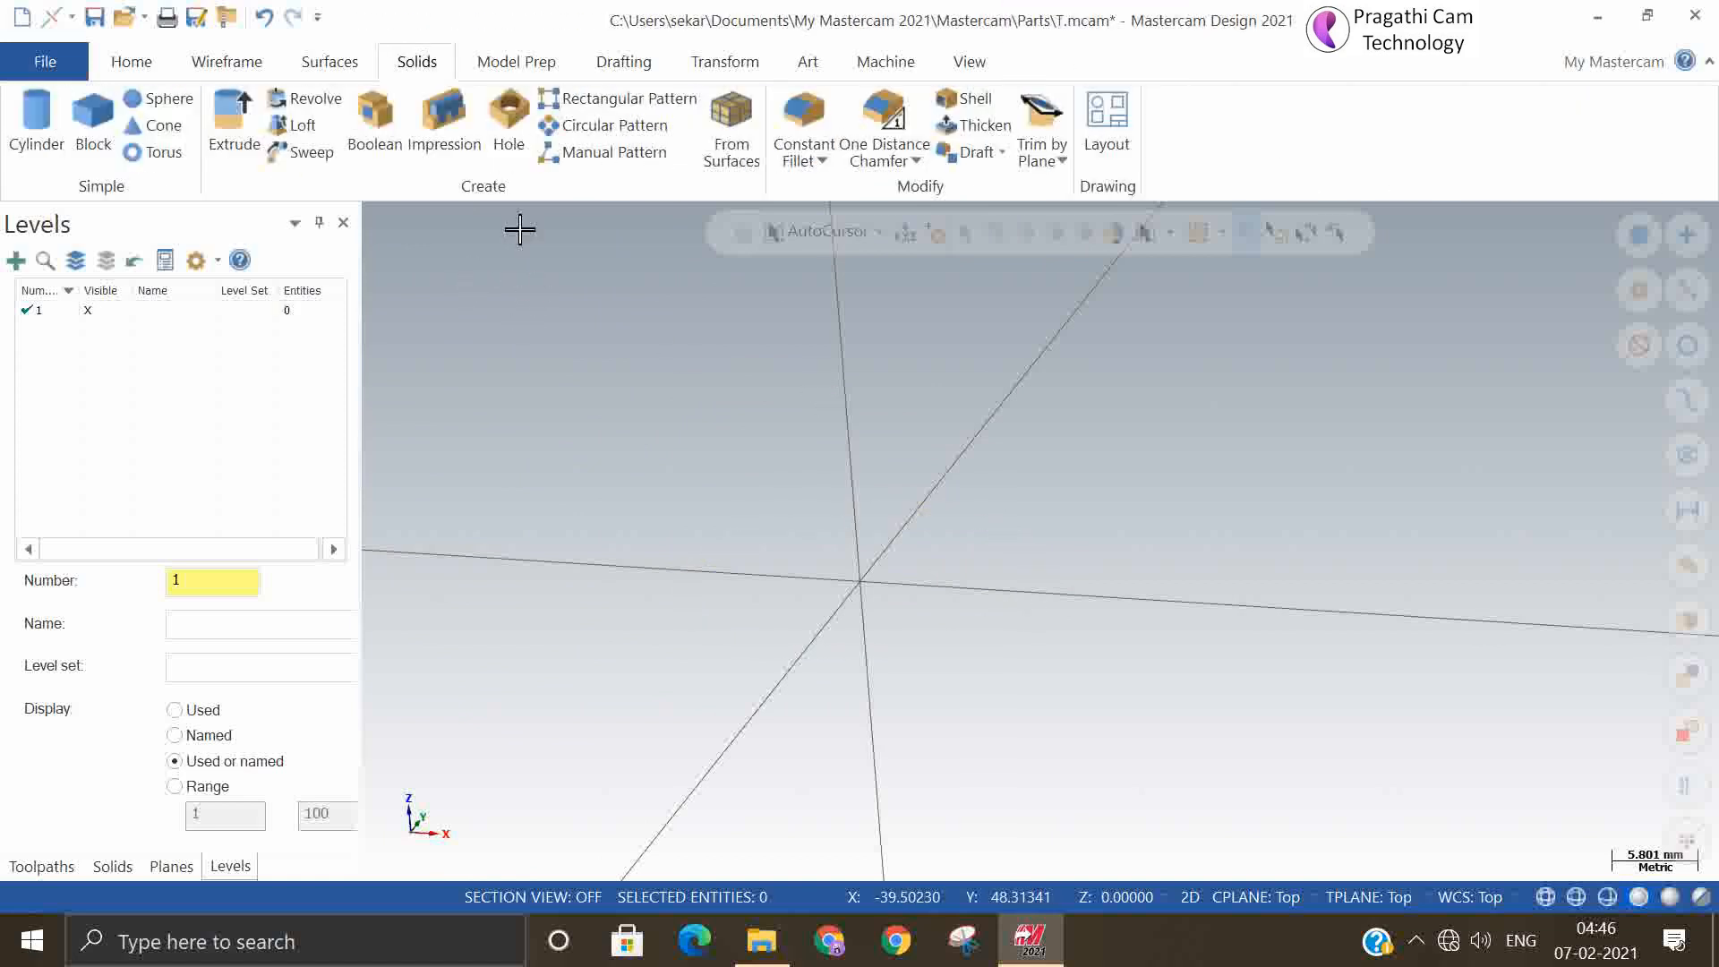
Start a spiral in the Top view with a radius of 100 and 5 revolutions
{"action": "left_click", "coordinate": [206, 63]}
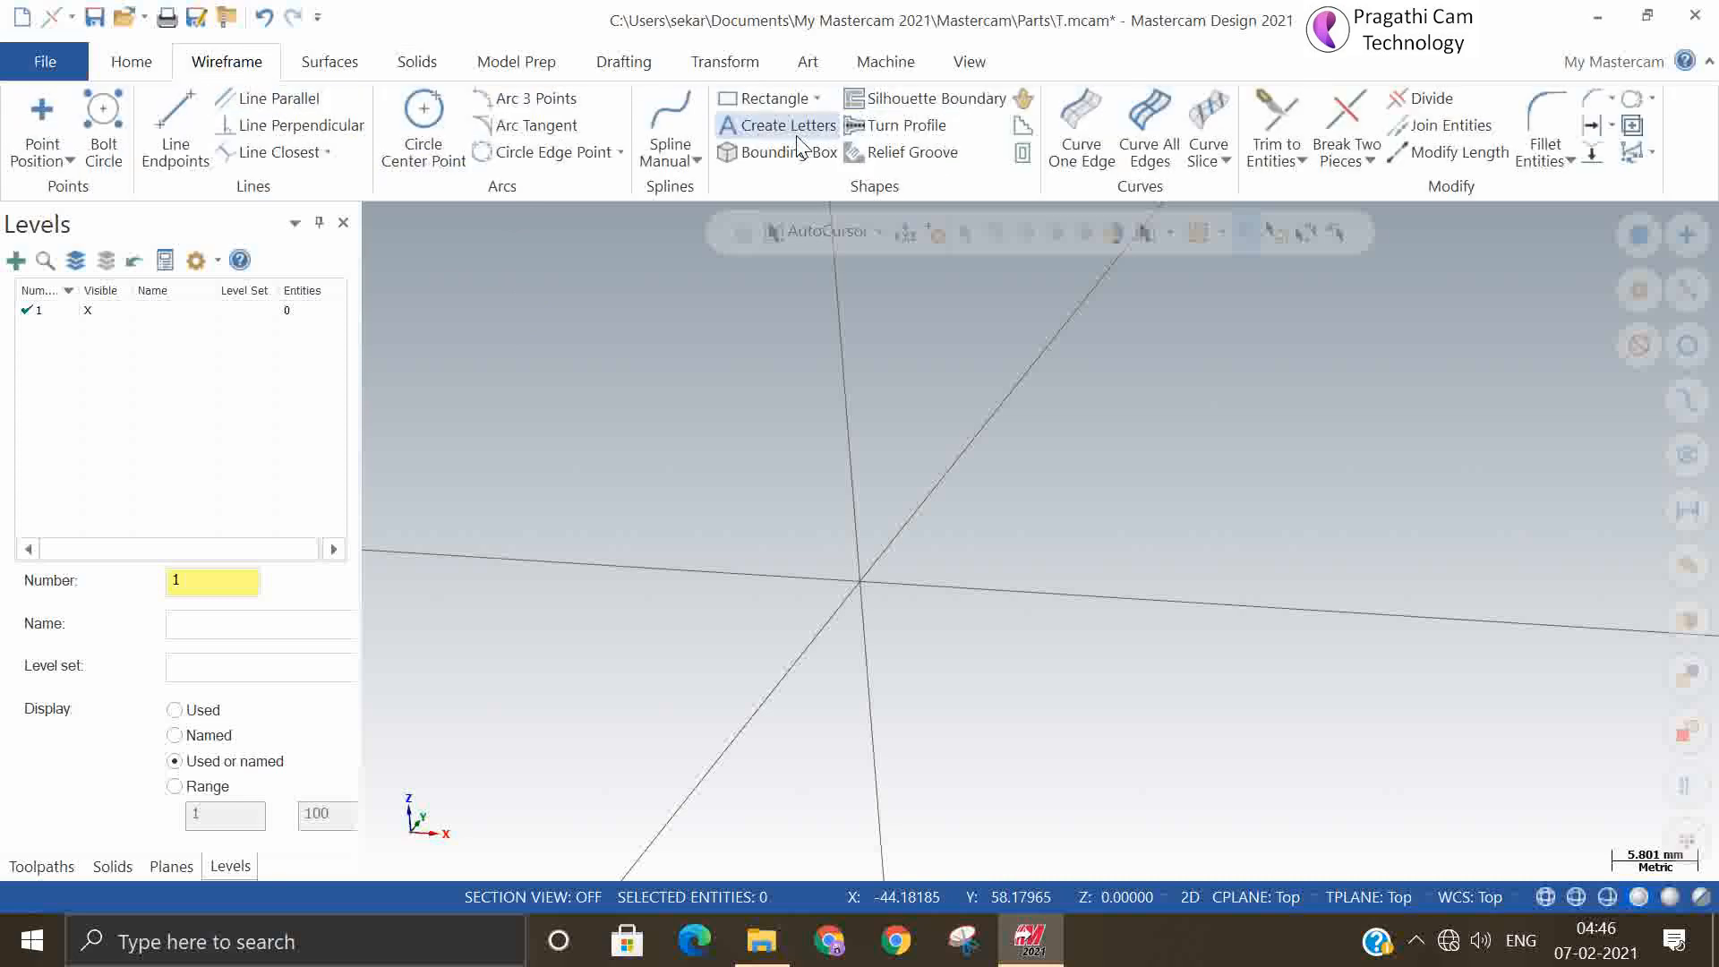
{"action": "left_click", "coordinate": [817, 99]}
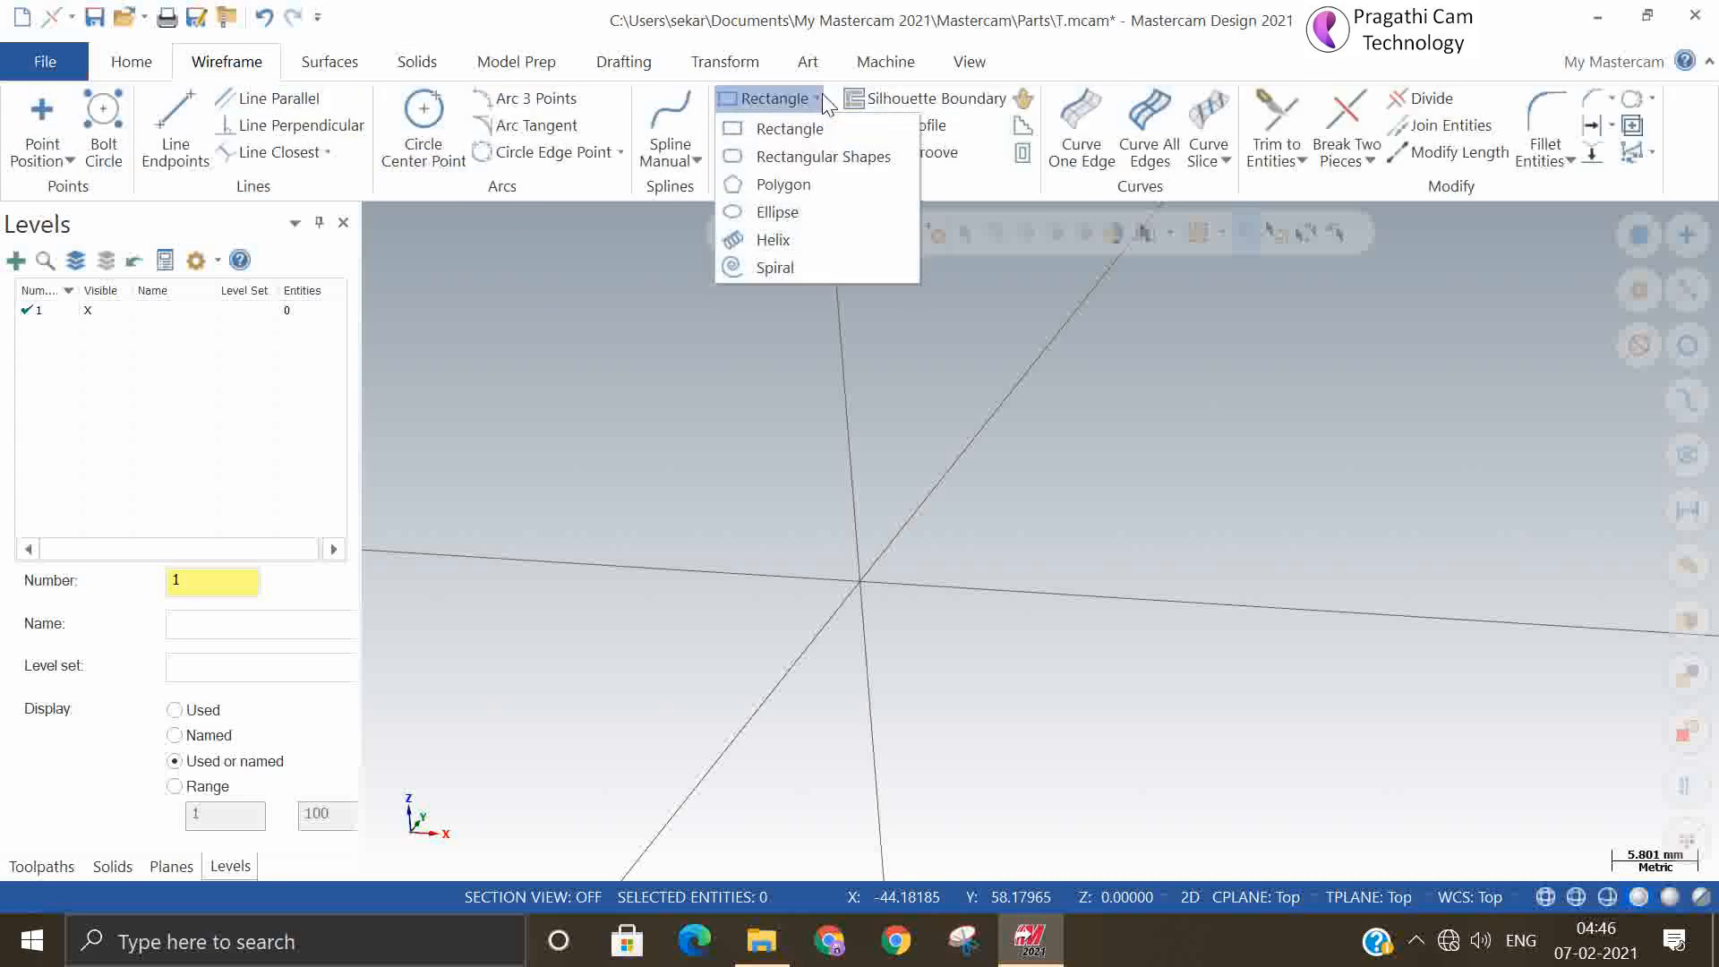
{"action": "left_click", "coordinate": [806, 273]}
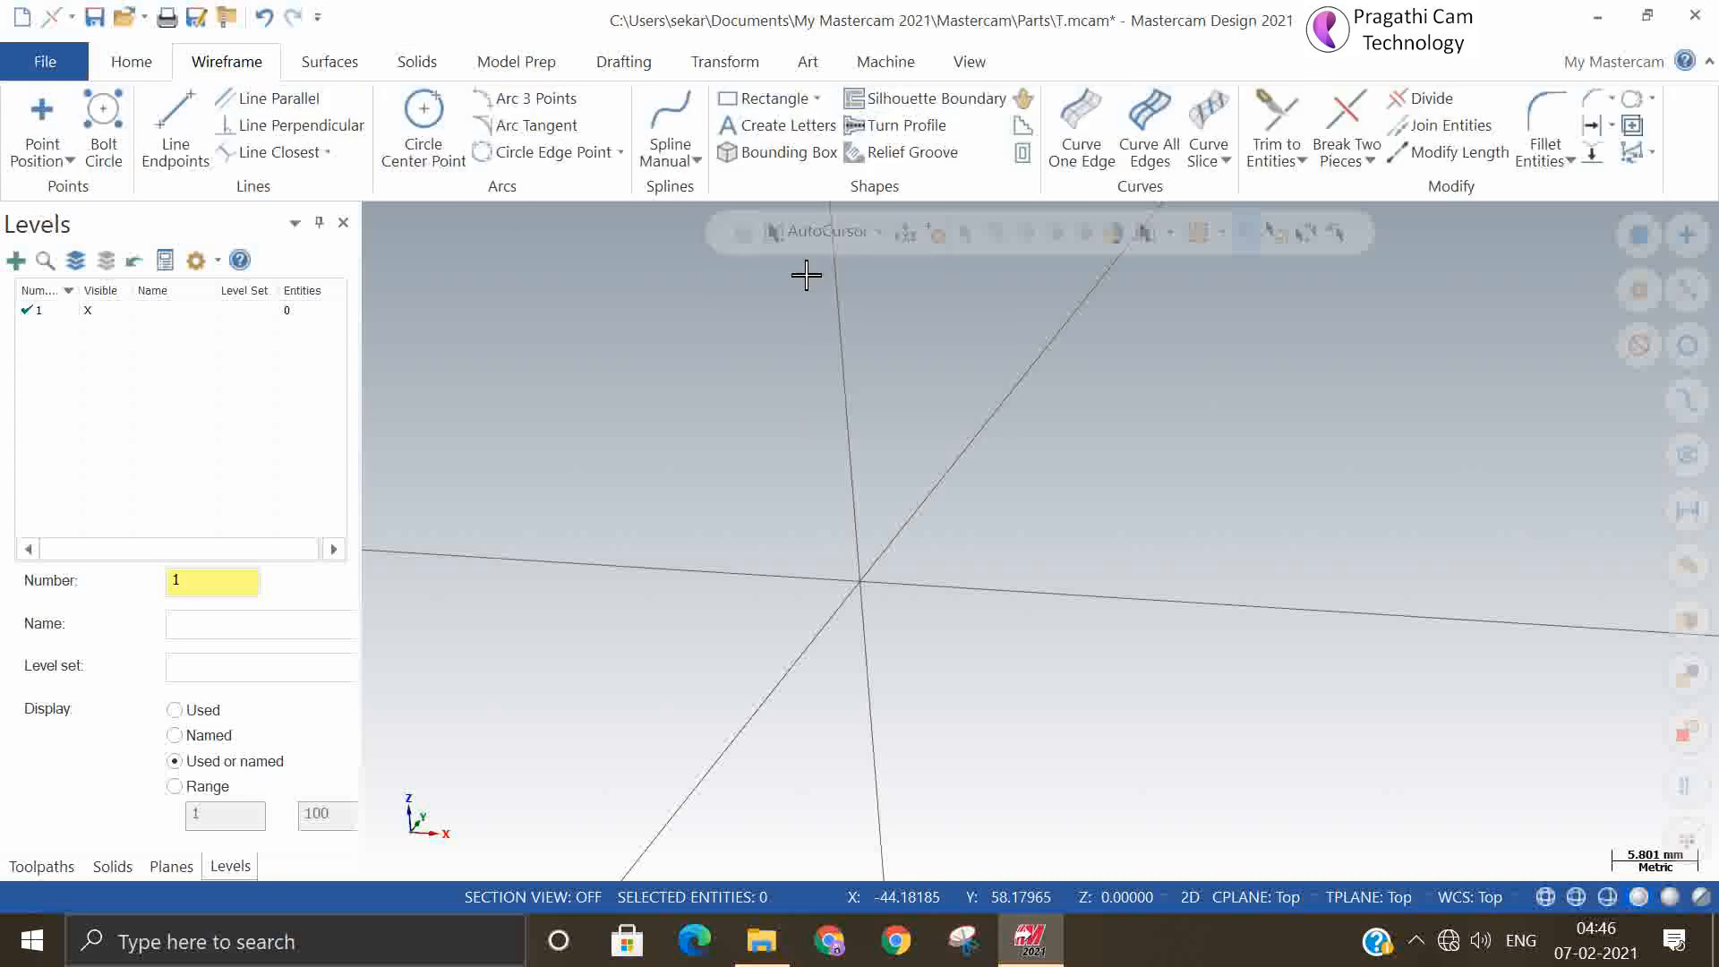
{"action": "right_click", "coordinate": [942, 458]}
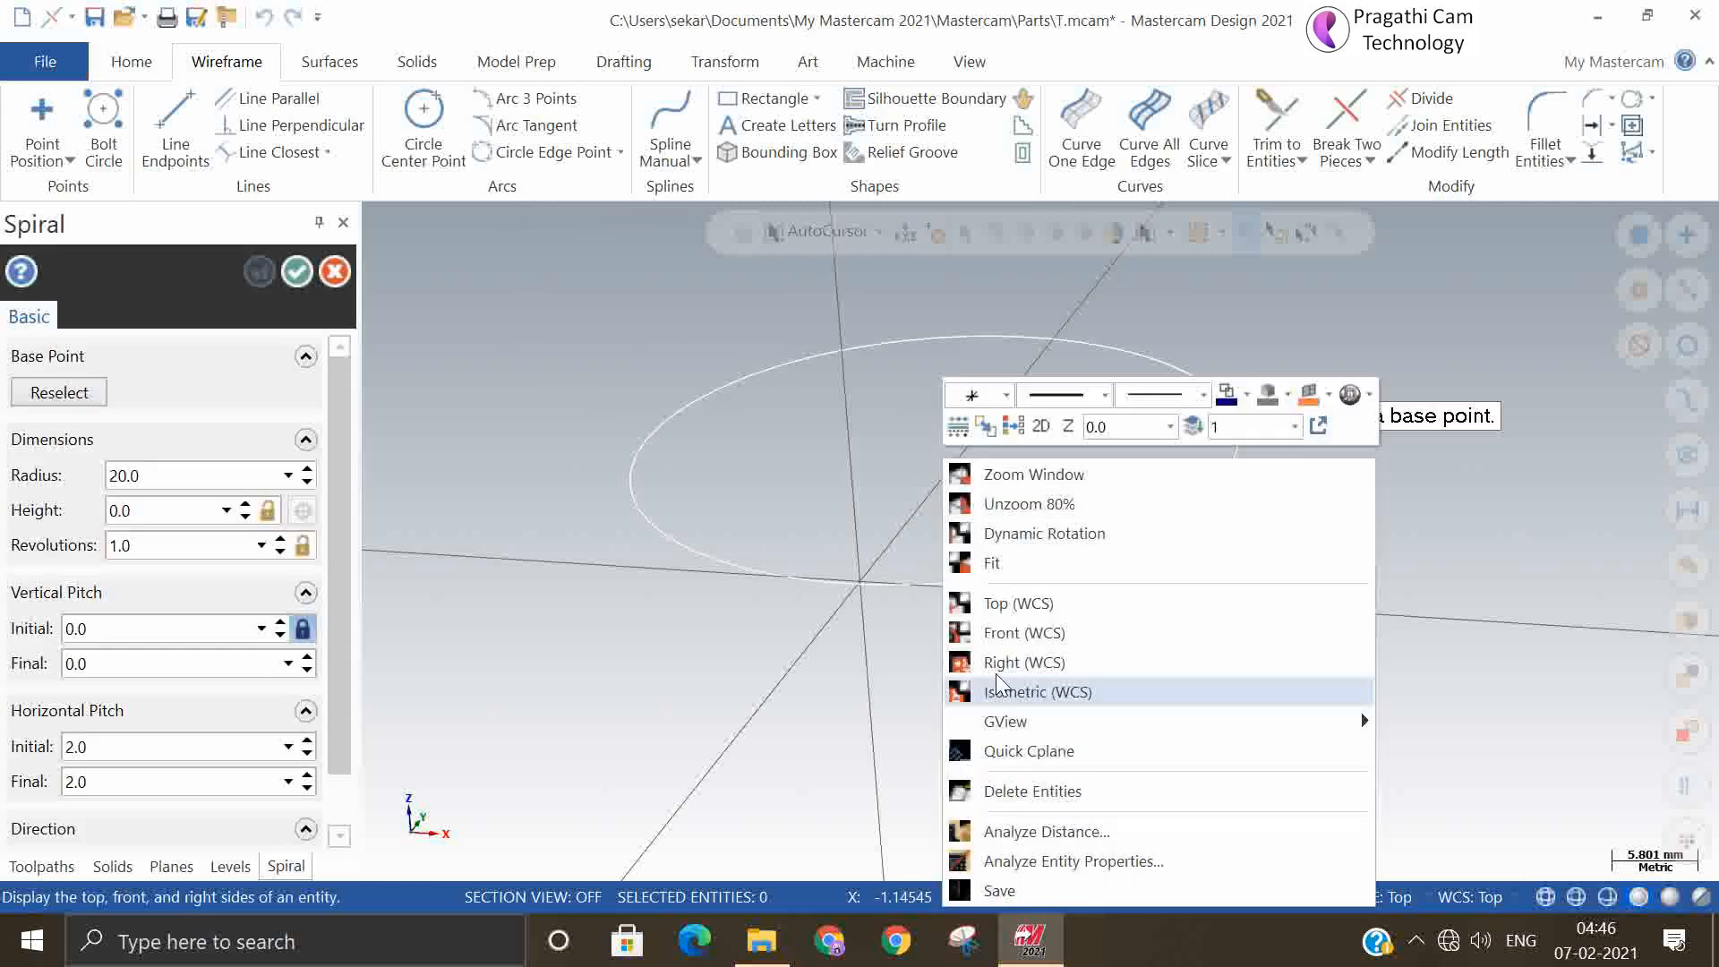
{"action": "left_click", "coordinate": [1004, 598]}
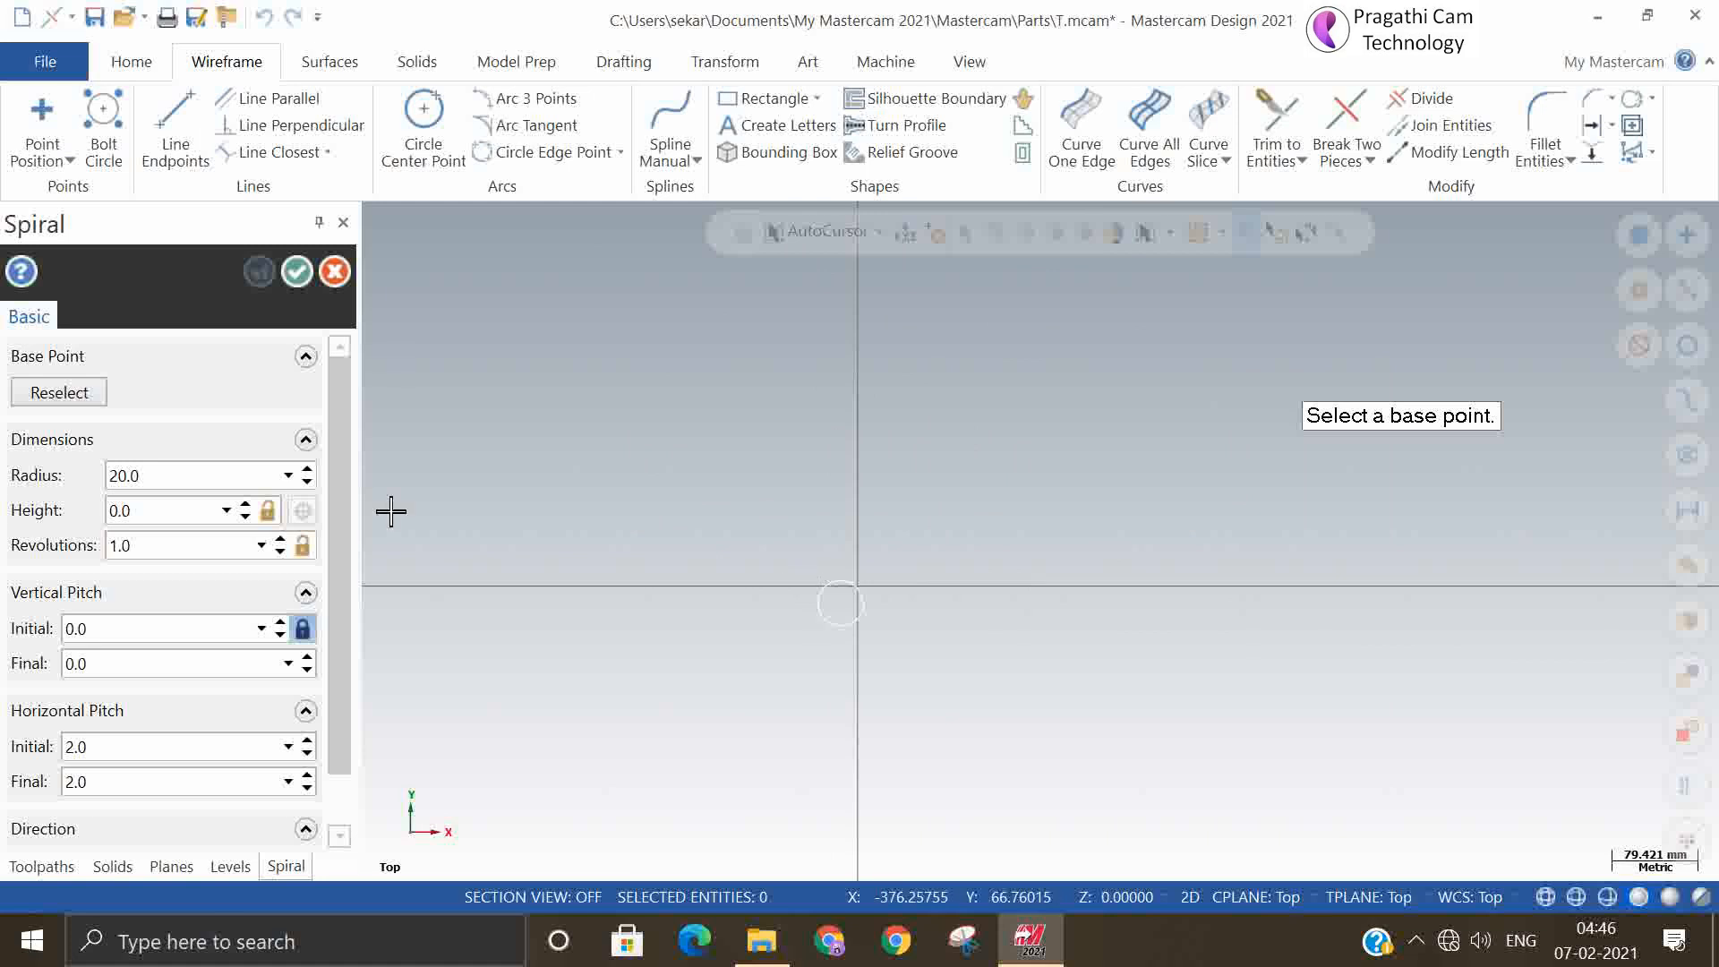
{"action": "double_click", "coordinate": [172, 475]}
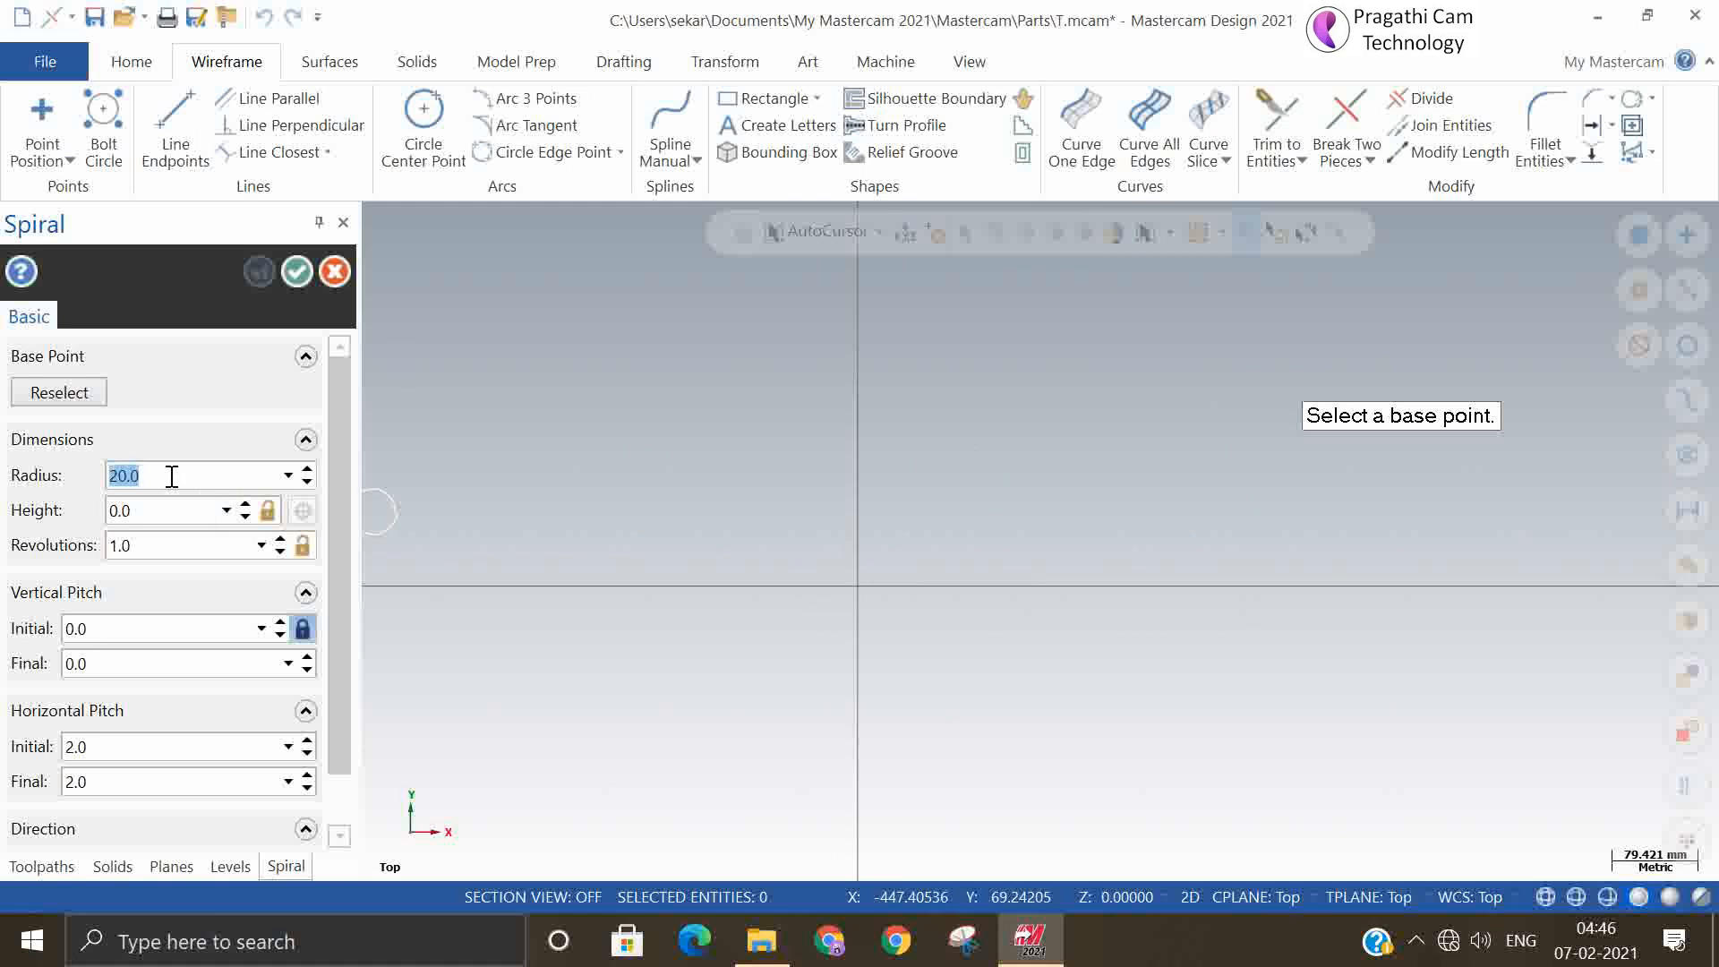
{"action": "type", "text": "100"}
{"action": "key", "text": "Return"}
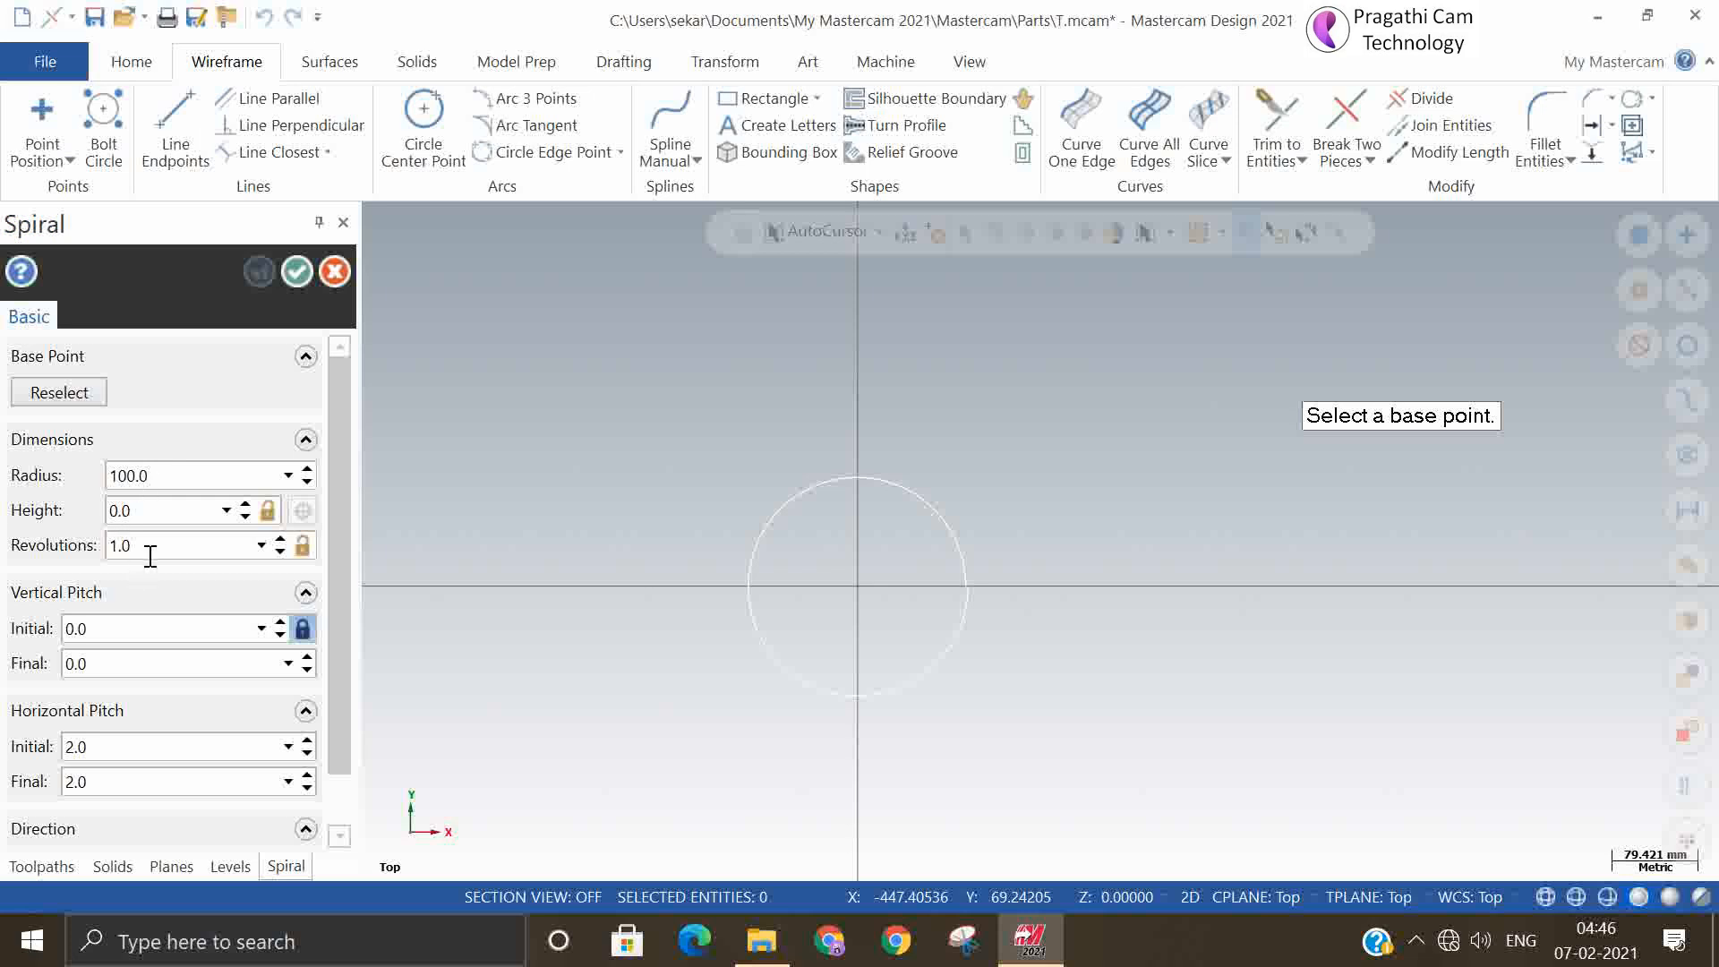
{"action": "type", "text": "5"}
{"action": "key", "text": "Return"}
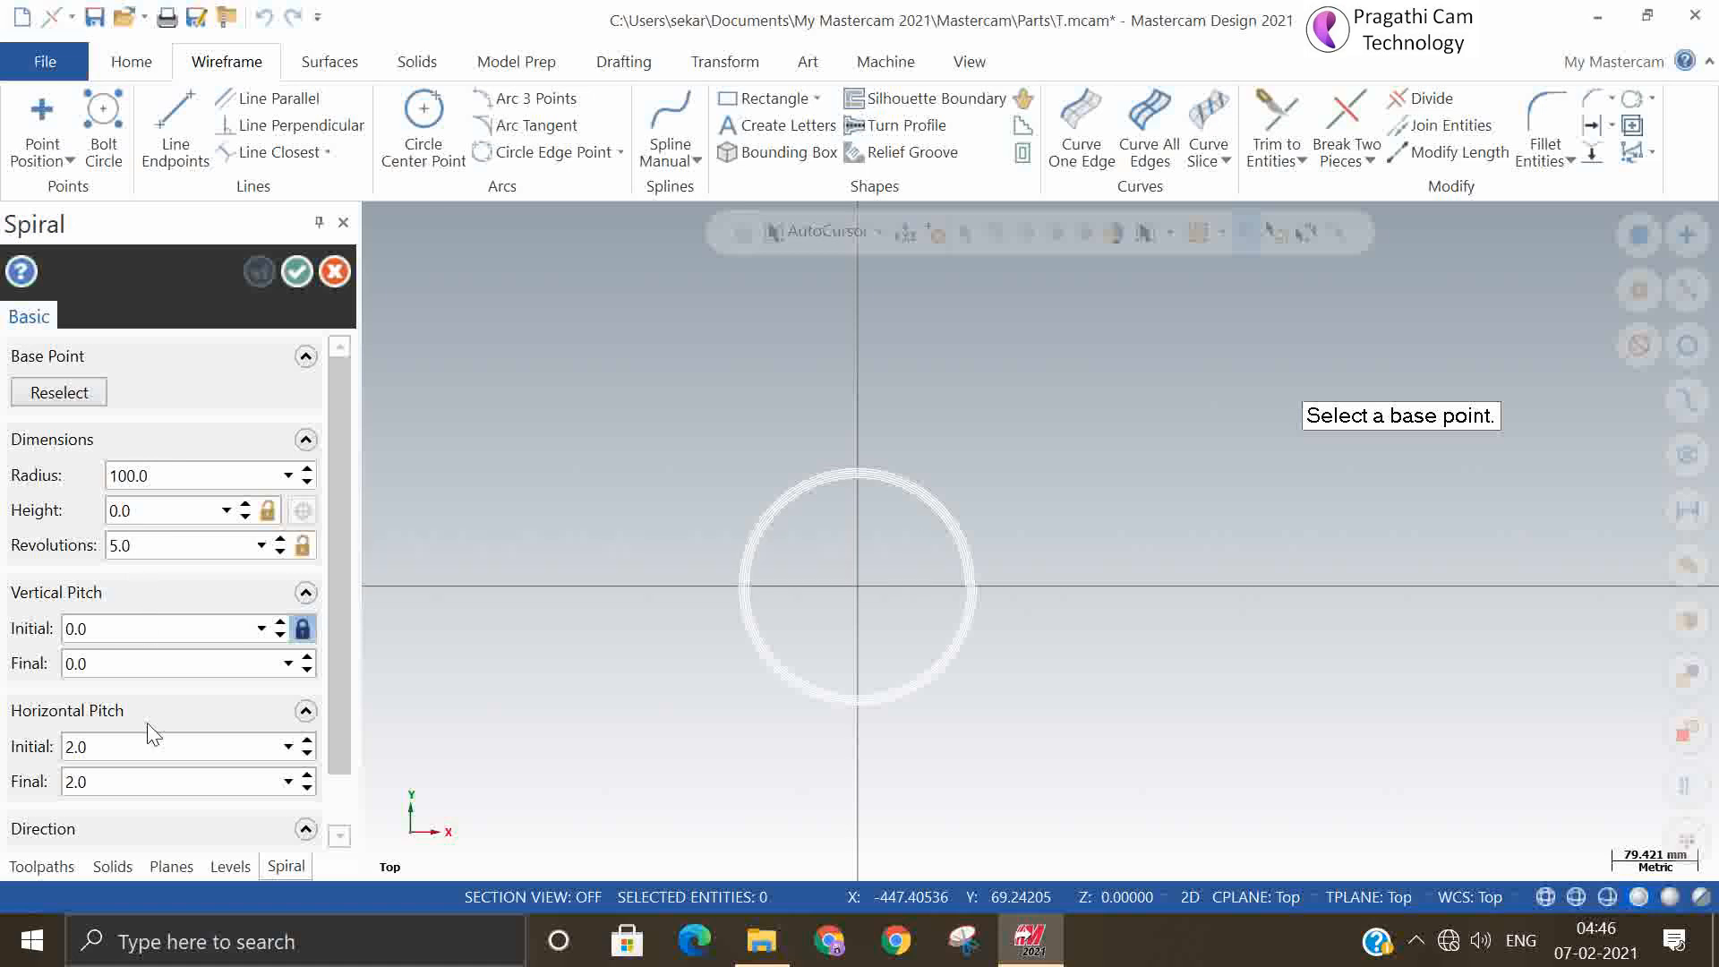
Try a final horizontal pitch of 3 for the spiral, and settle on 10
{"action": "double_click", "coordinate": [142, 746]}
{"action": "double_click", "coordinate": [144, 785]}
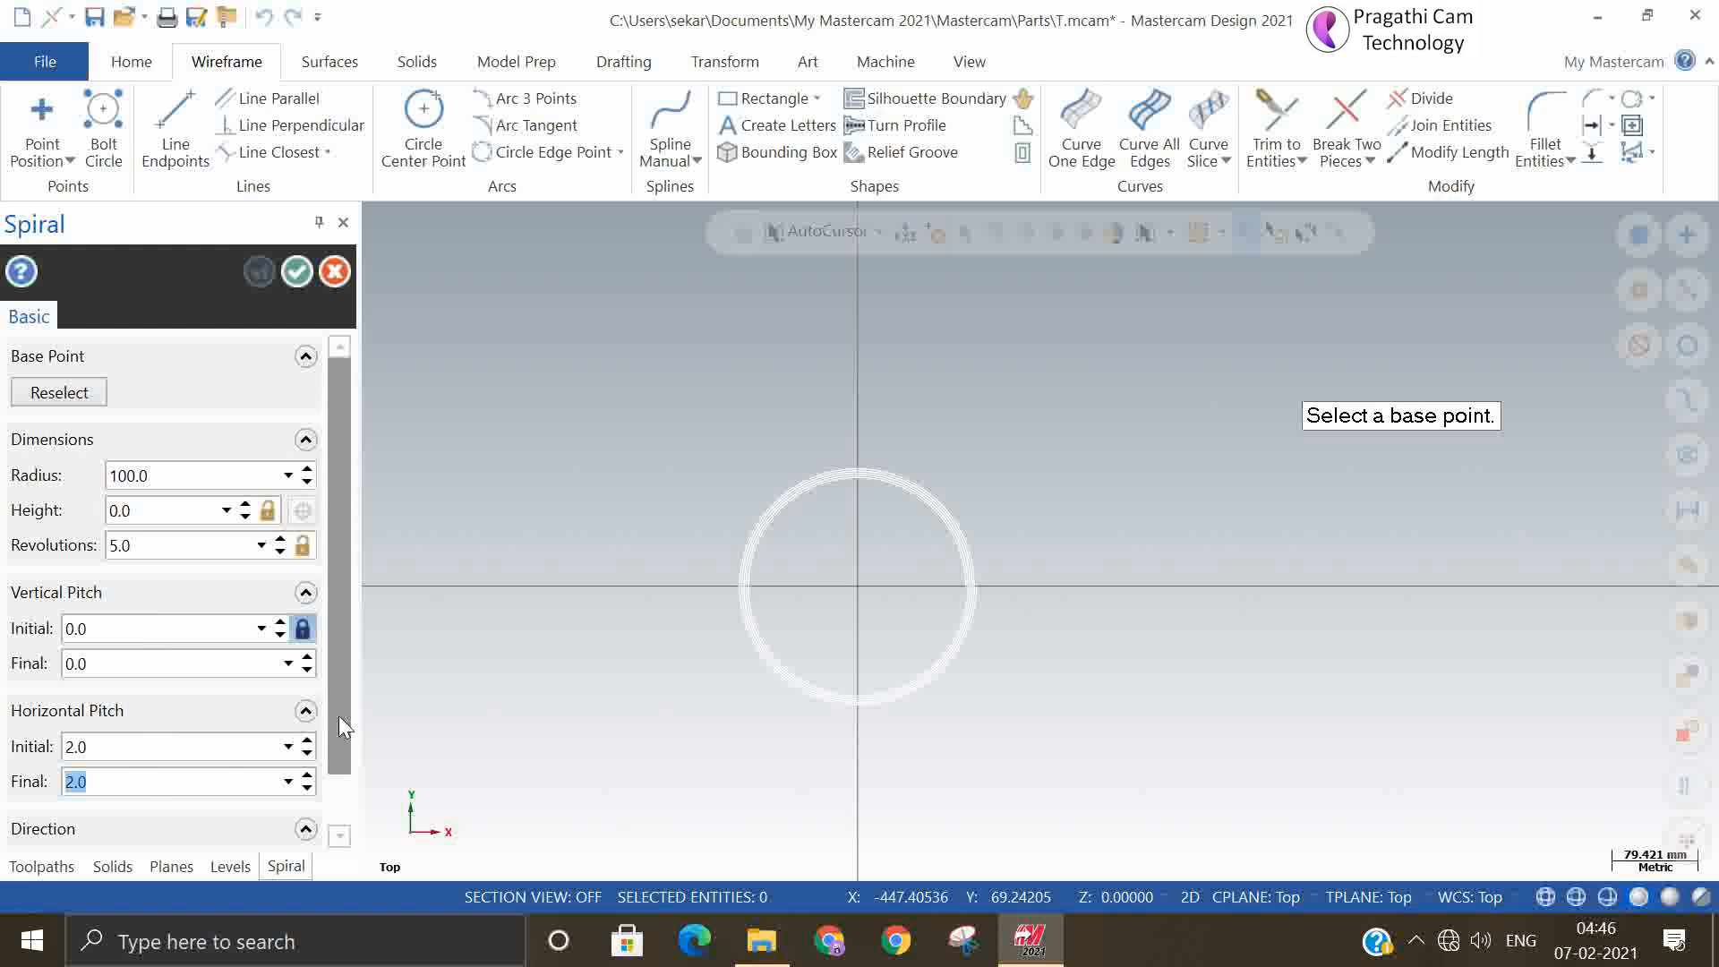
{"action": "left_click_drag", "start_coordinate": [338, 717], "coordinate": [331, 816]}
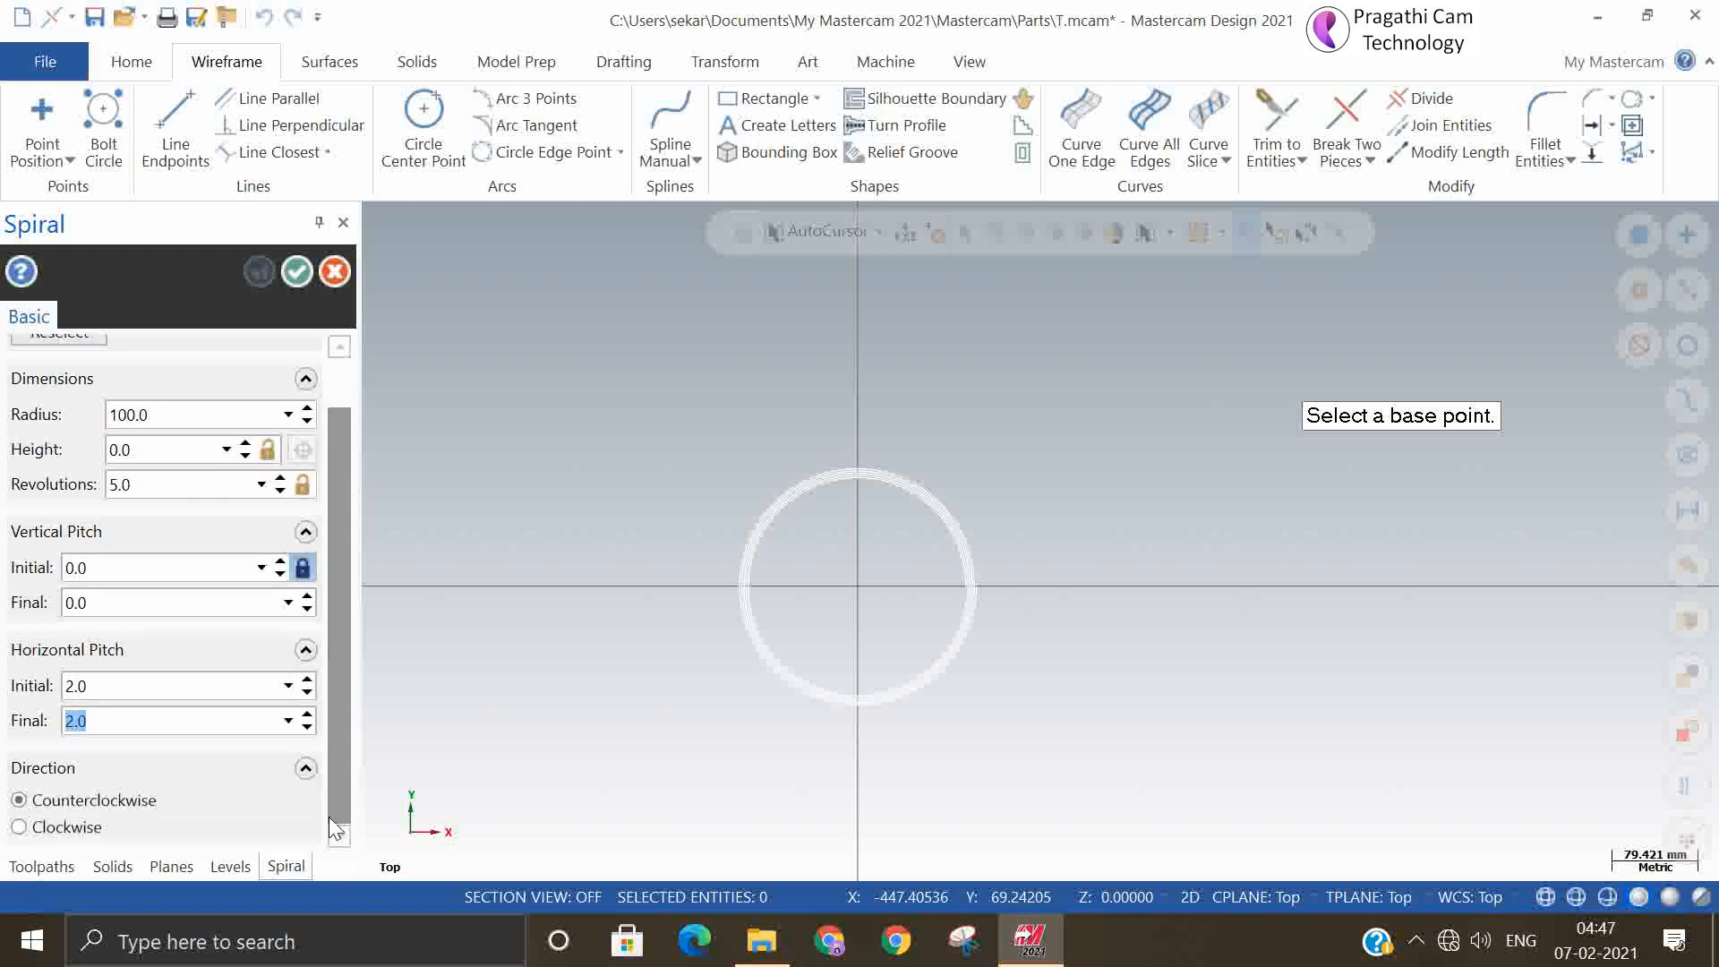
{"action": "double_click", "coordinate": [100, 686]}
{"action": "double_click", "coordinate": [102, 719]}
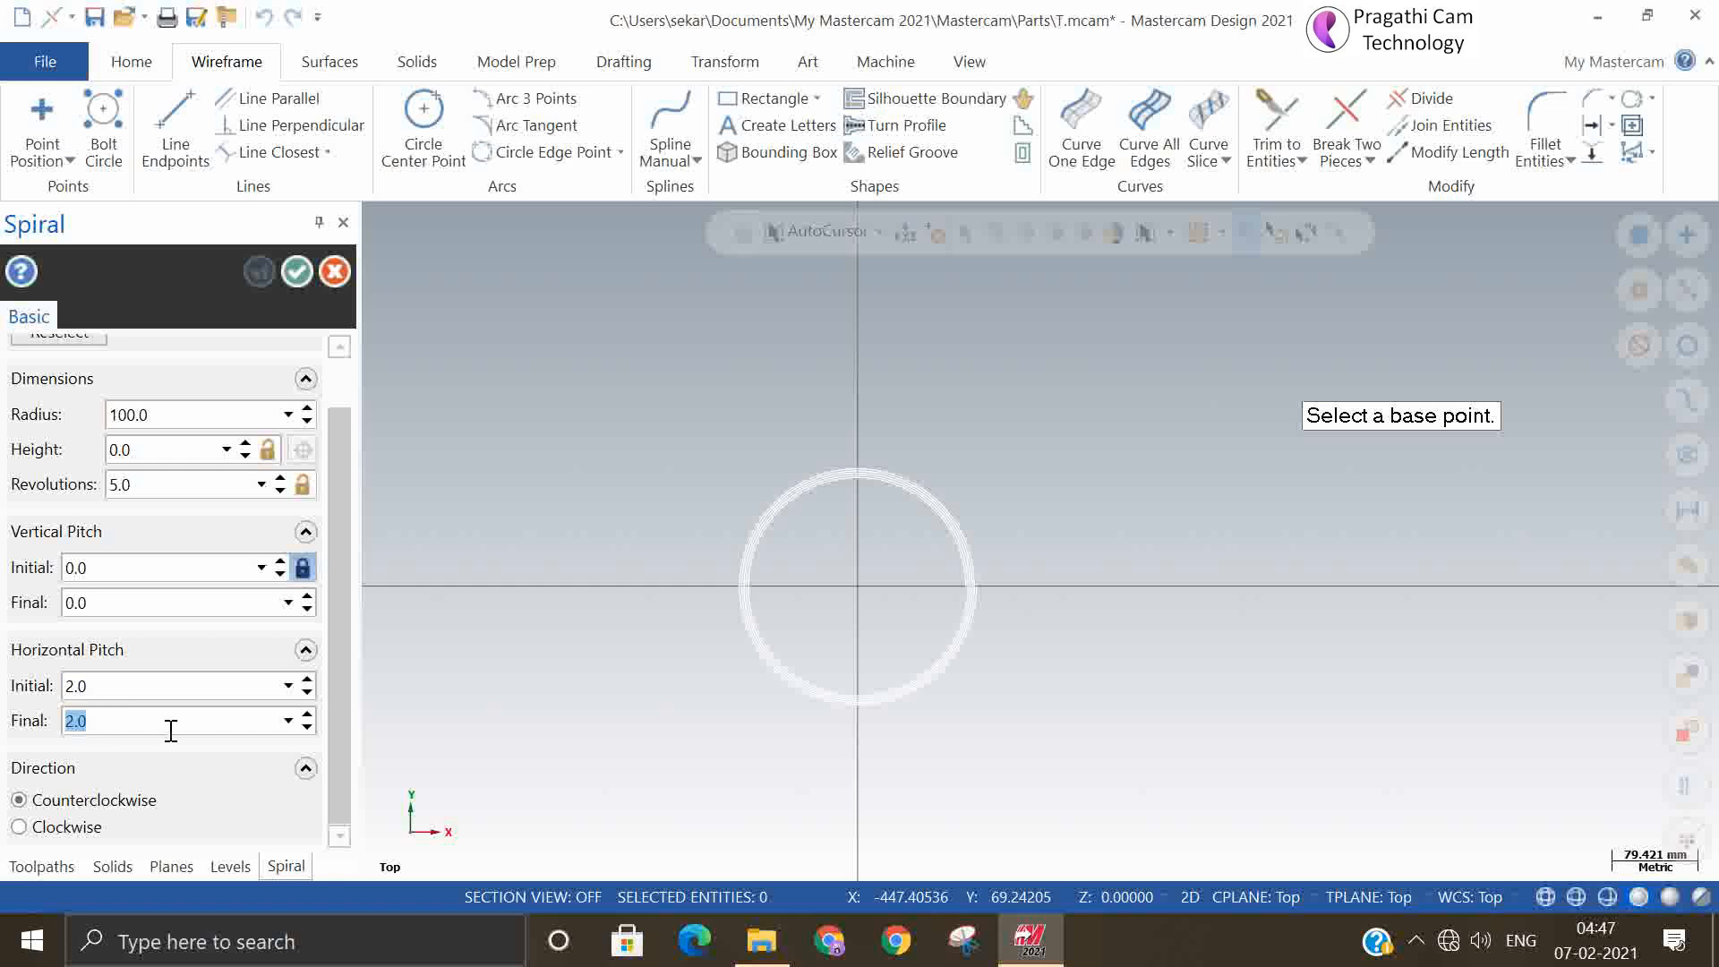
{"action": "type", "text": "3"}
{"action": "key", "text": "Tab"}
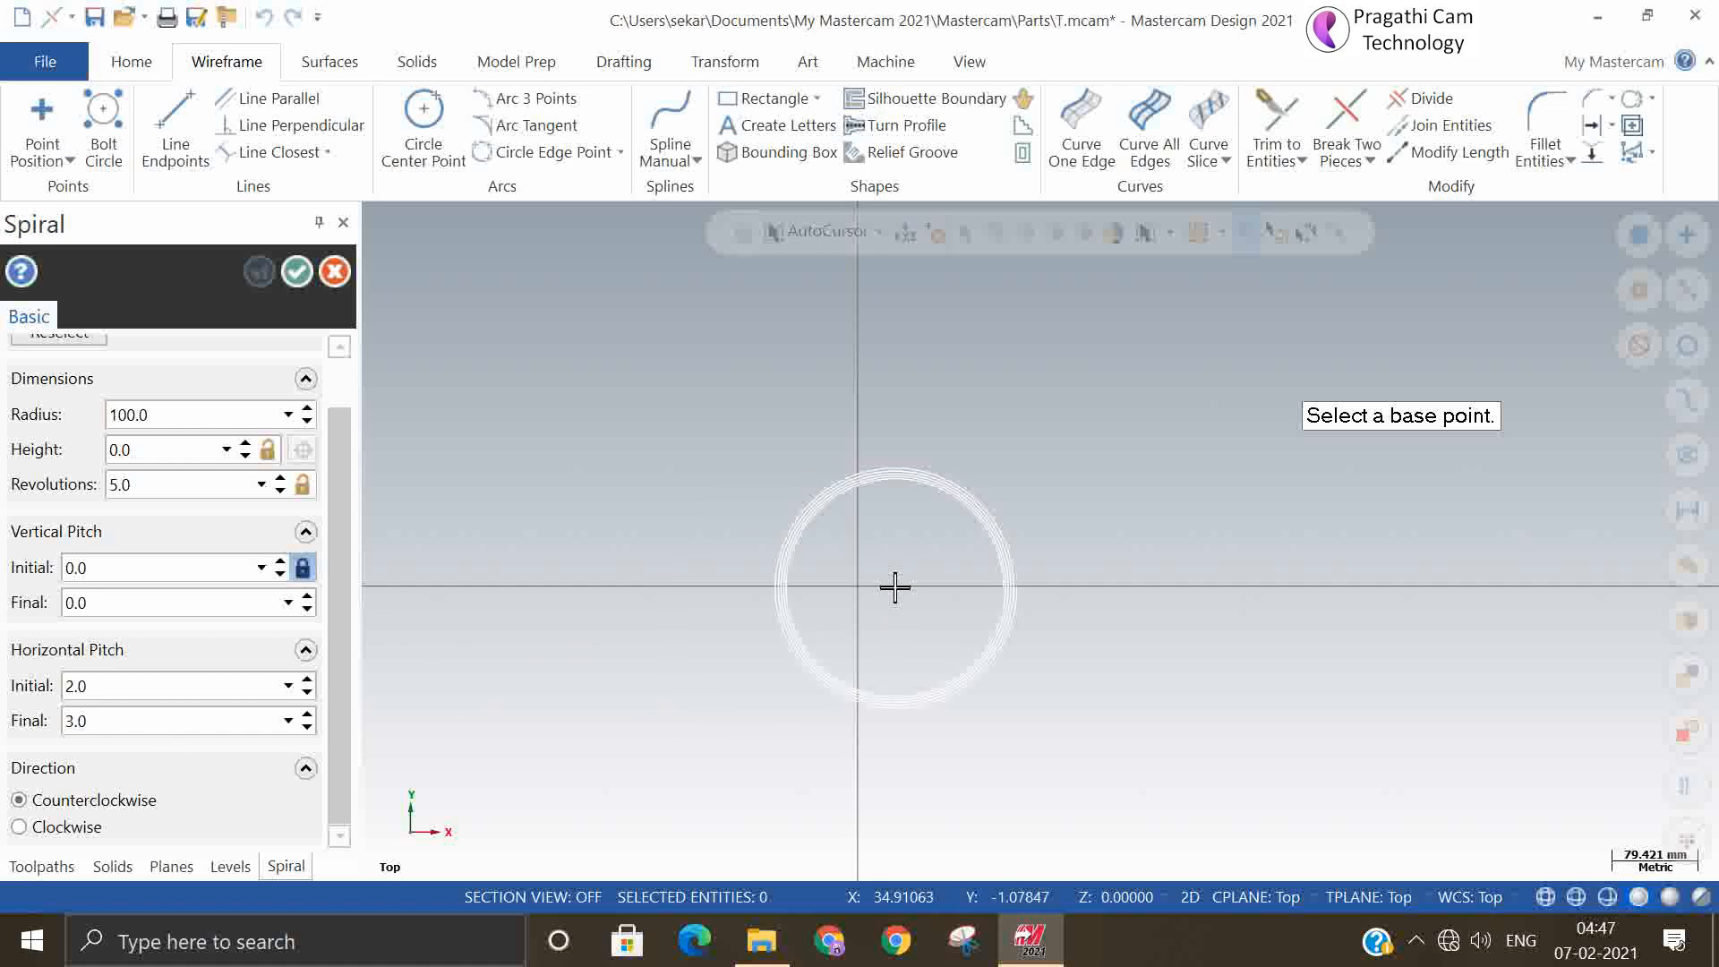
{"action": "type", "text": "10"}
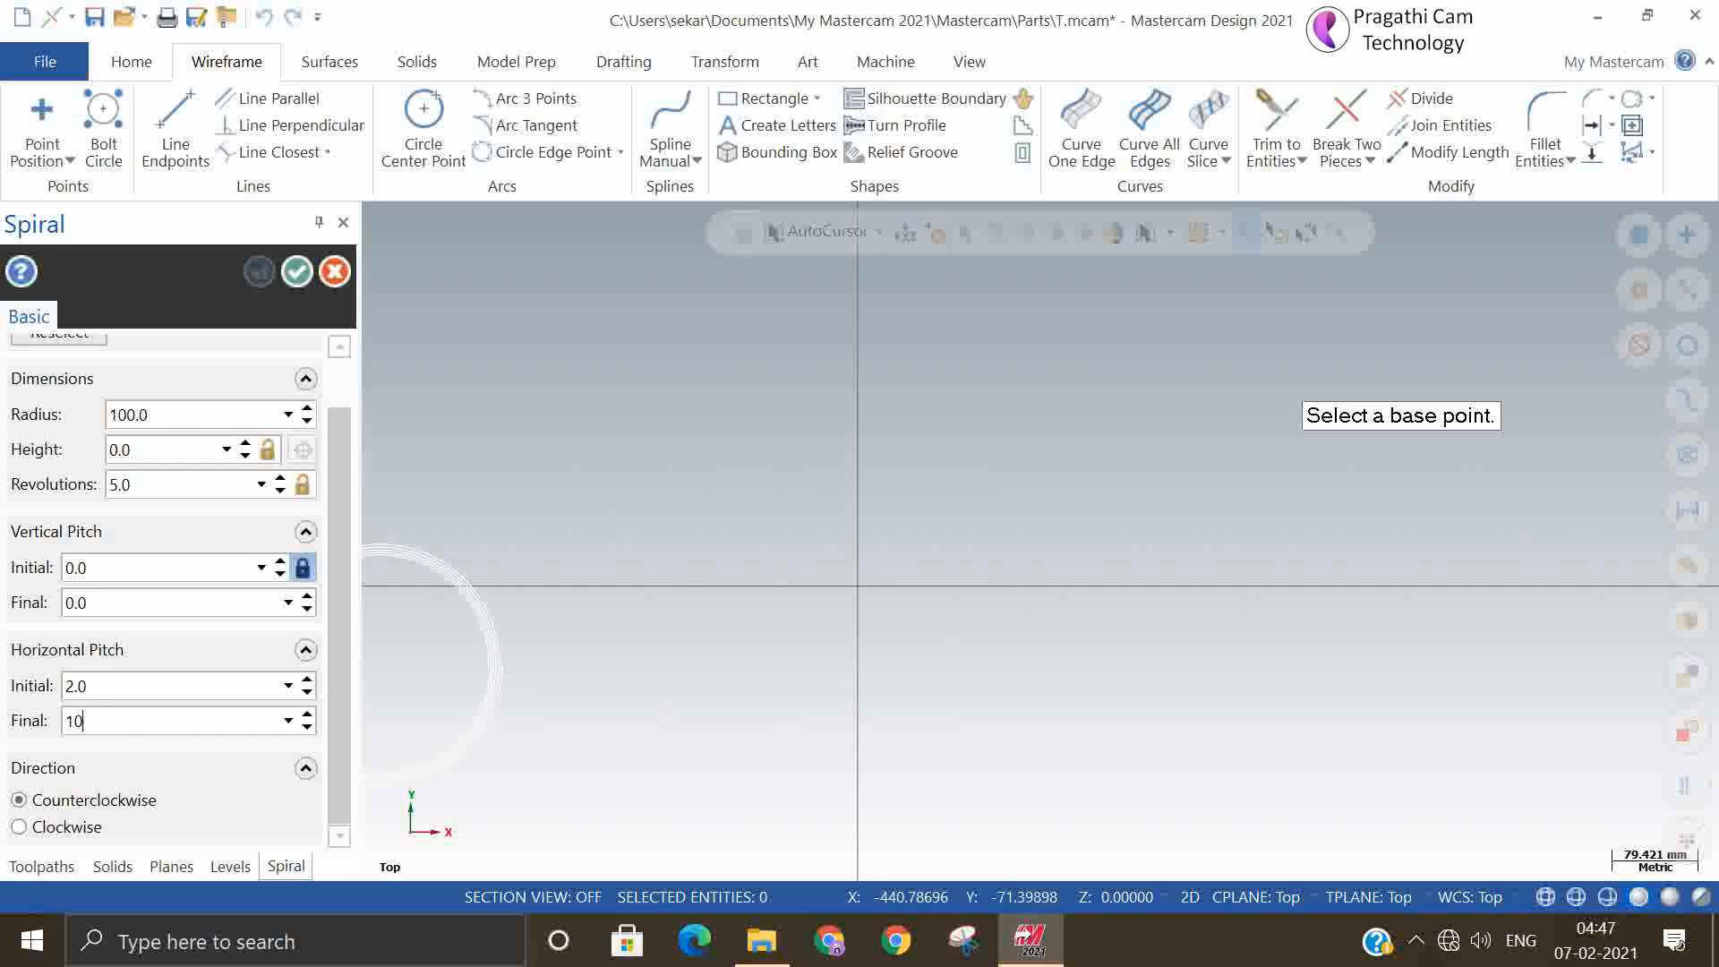
{"action": "key", "text": "Return"}
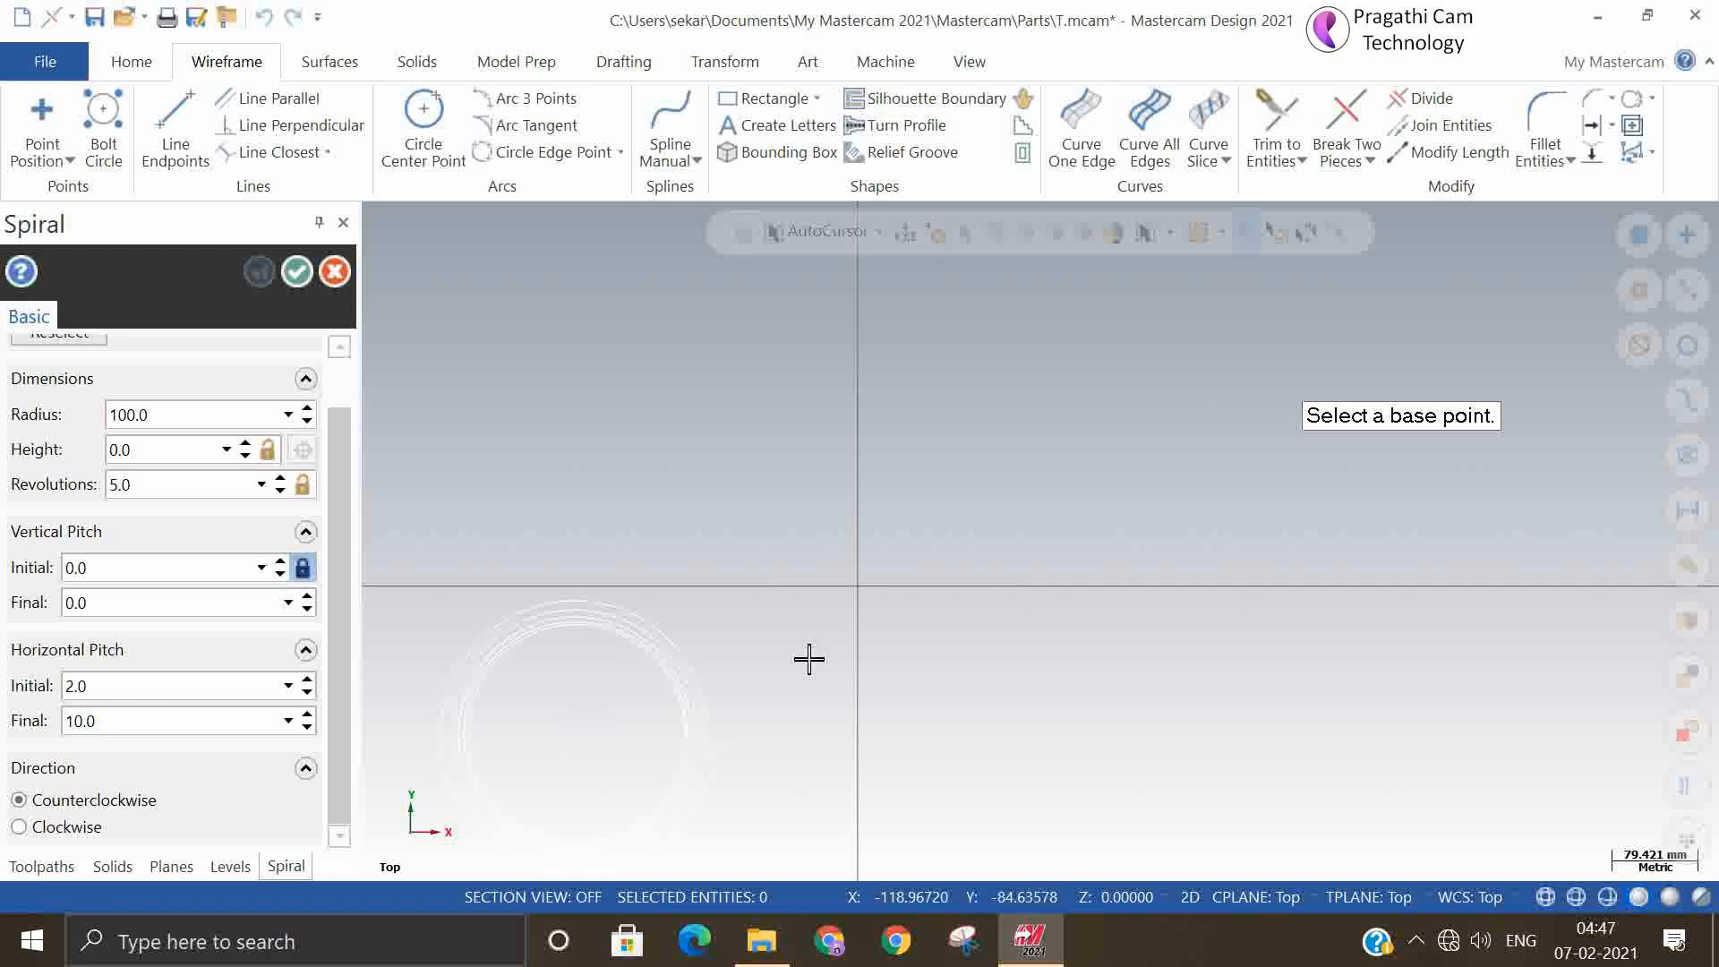
Set the spiral's initial horizontal pitch to 5 and place the flat spiral at the origin
{"action": "double_click", "coordinate": [155, 688]}
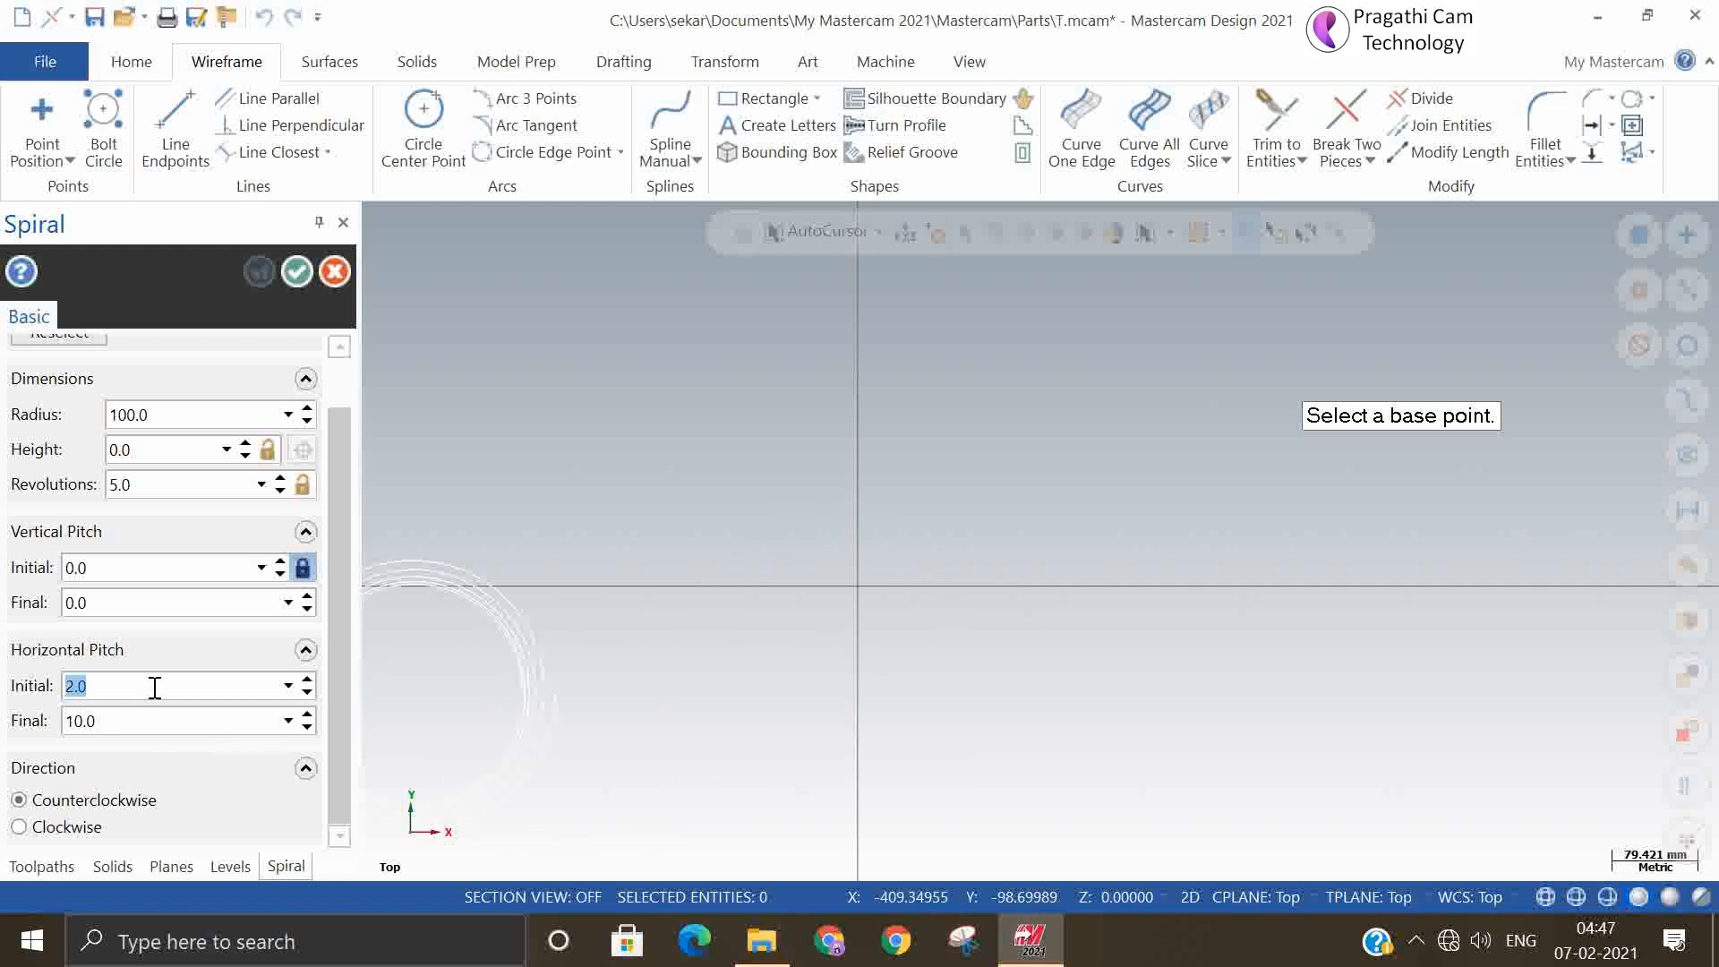
{"action": "key", "text": "Return"}
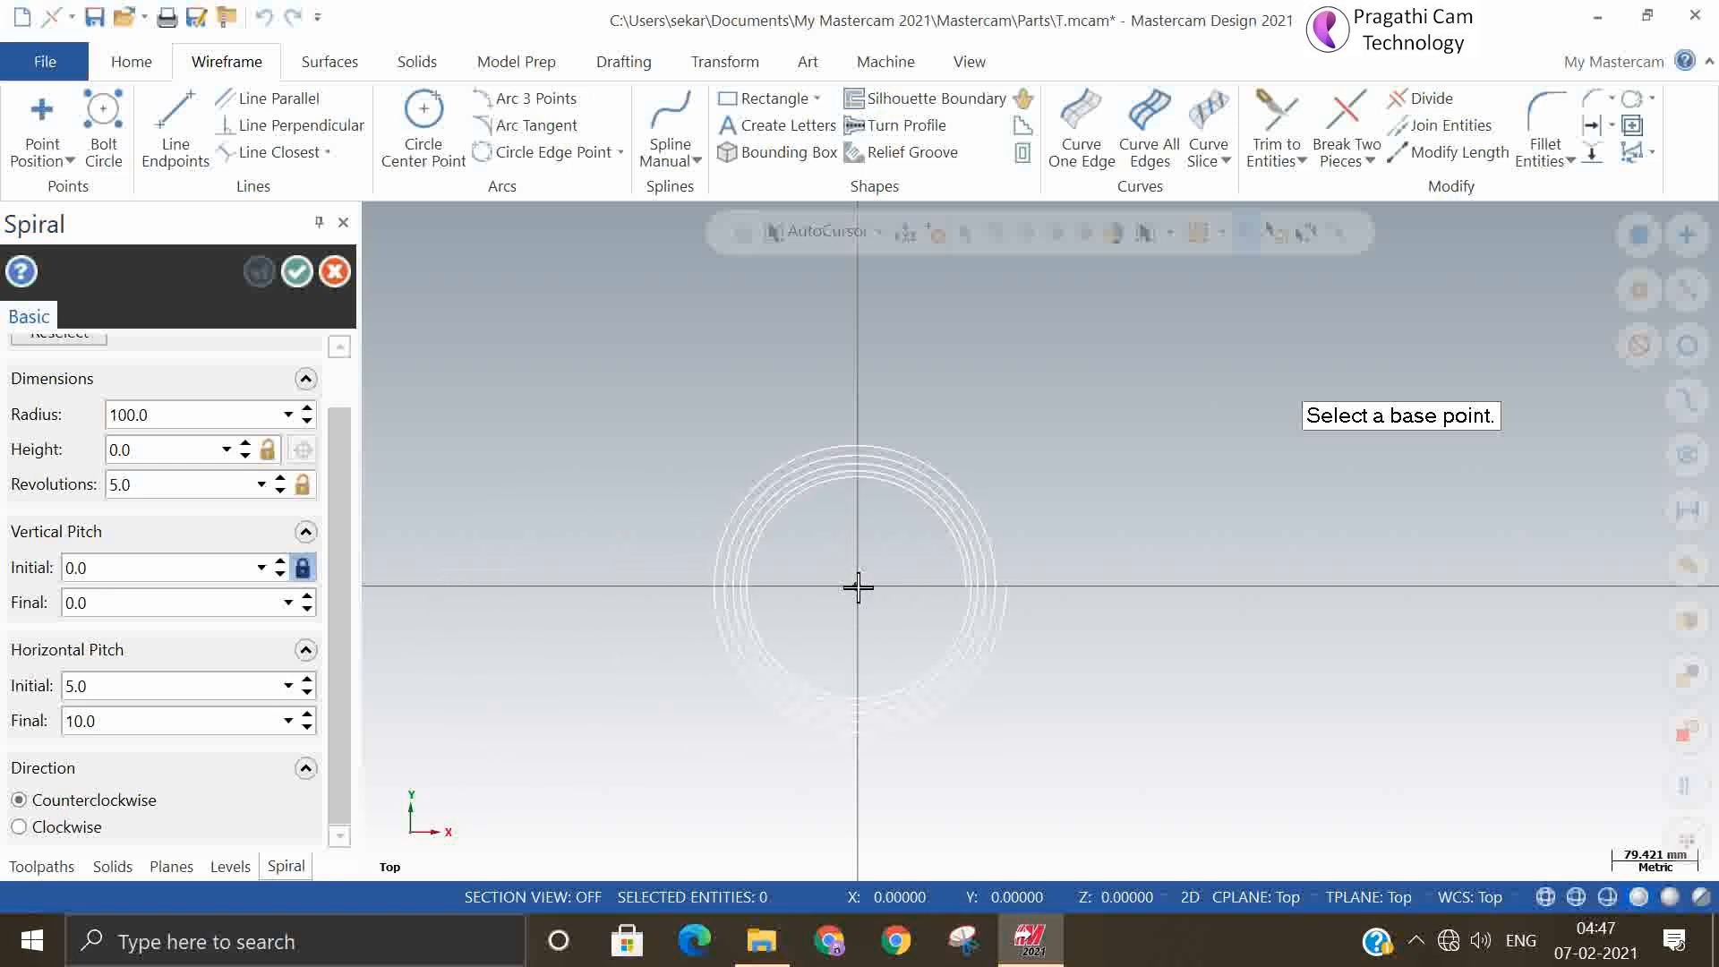
{"action": "left_click", "coordinate": [857, 587]}
{"action": "left_click", "coordinate": [297, 269]}
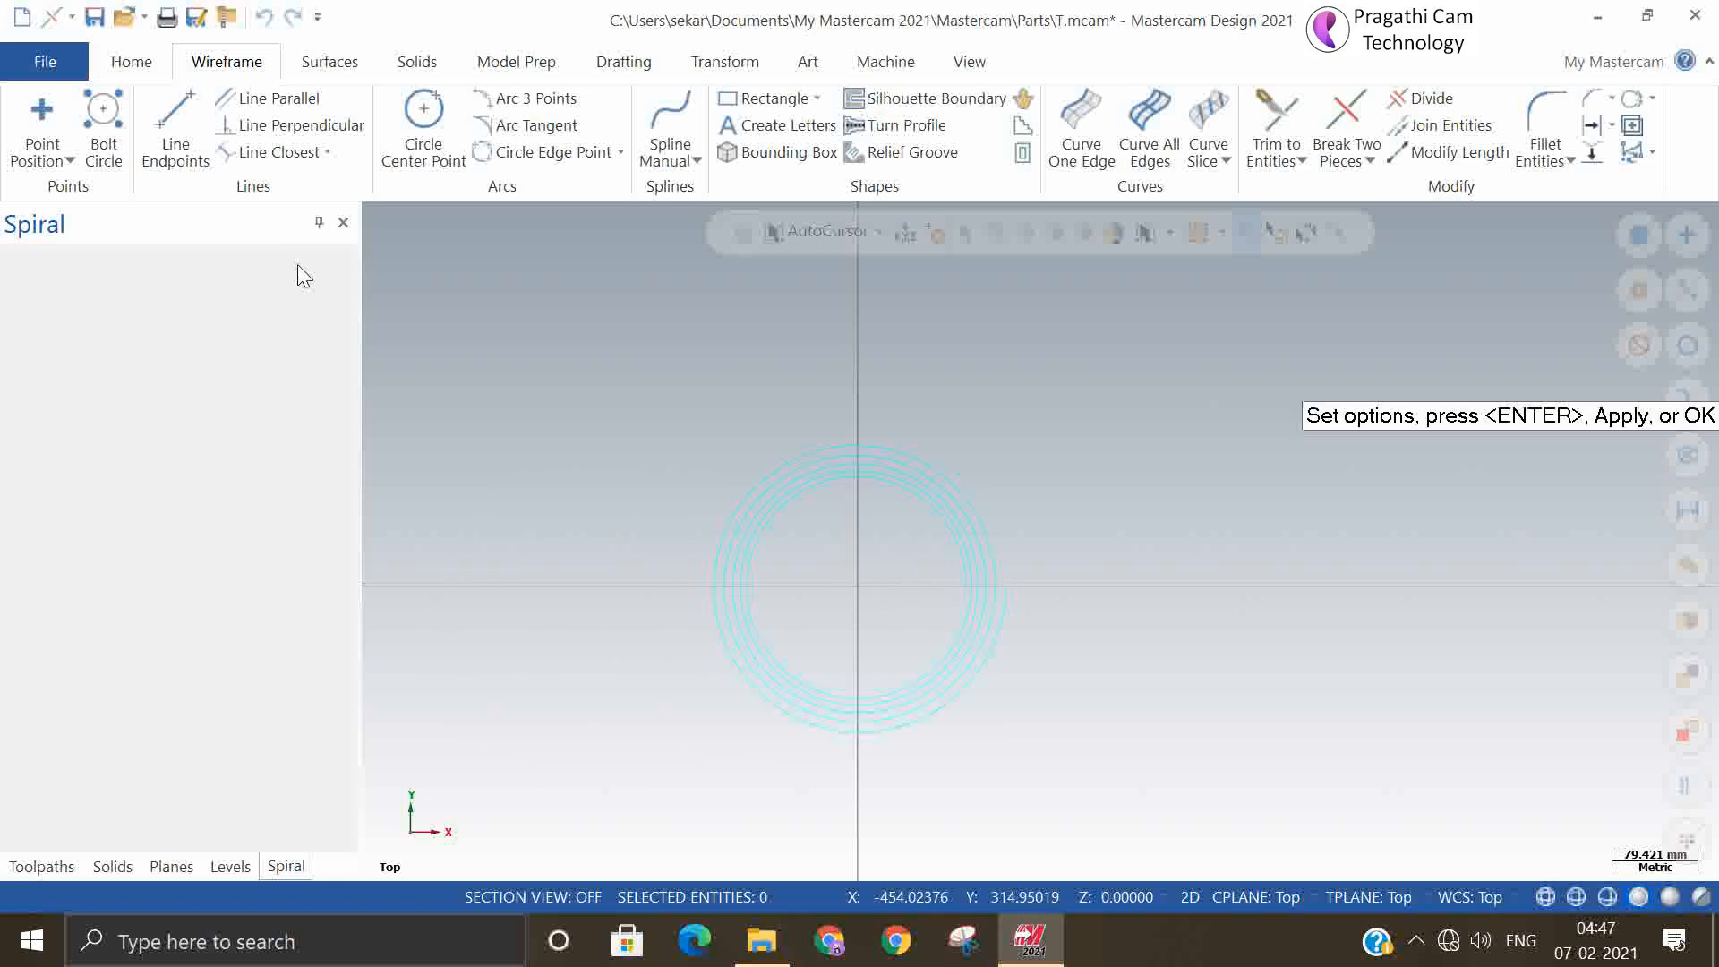
Inspect the flat spiral at an angle and undo its creation
{"action": "scroll", "coordinate": [1033, 740], "scroll_direction": "up", "scroll_amount": 2}
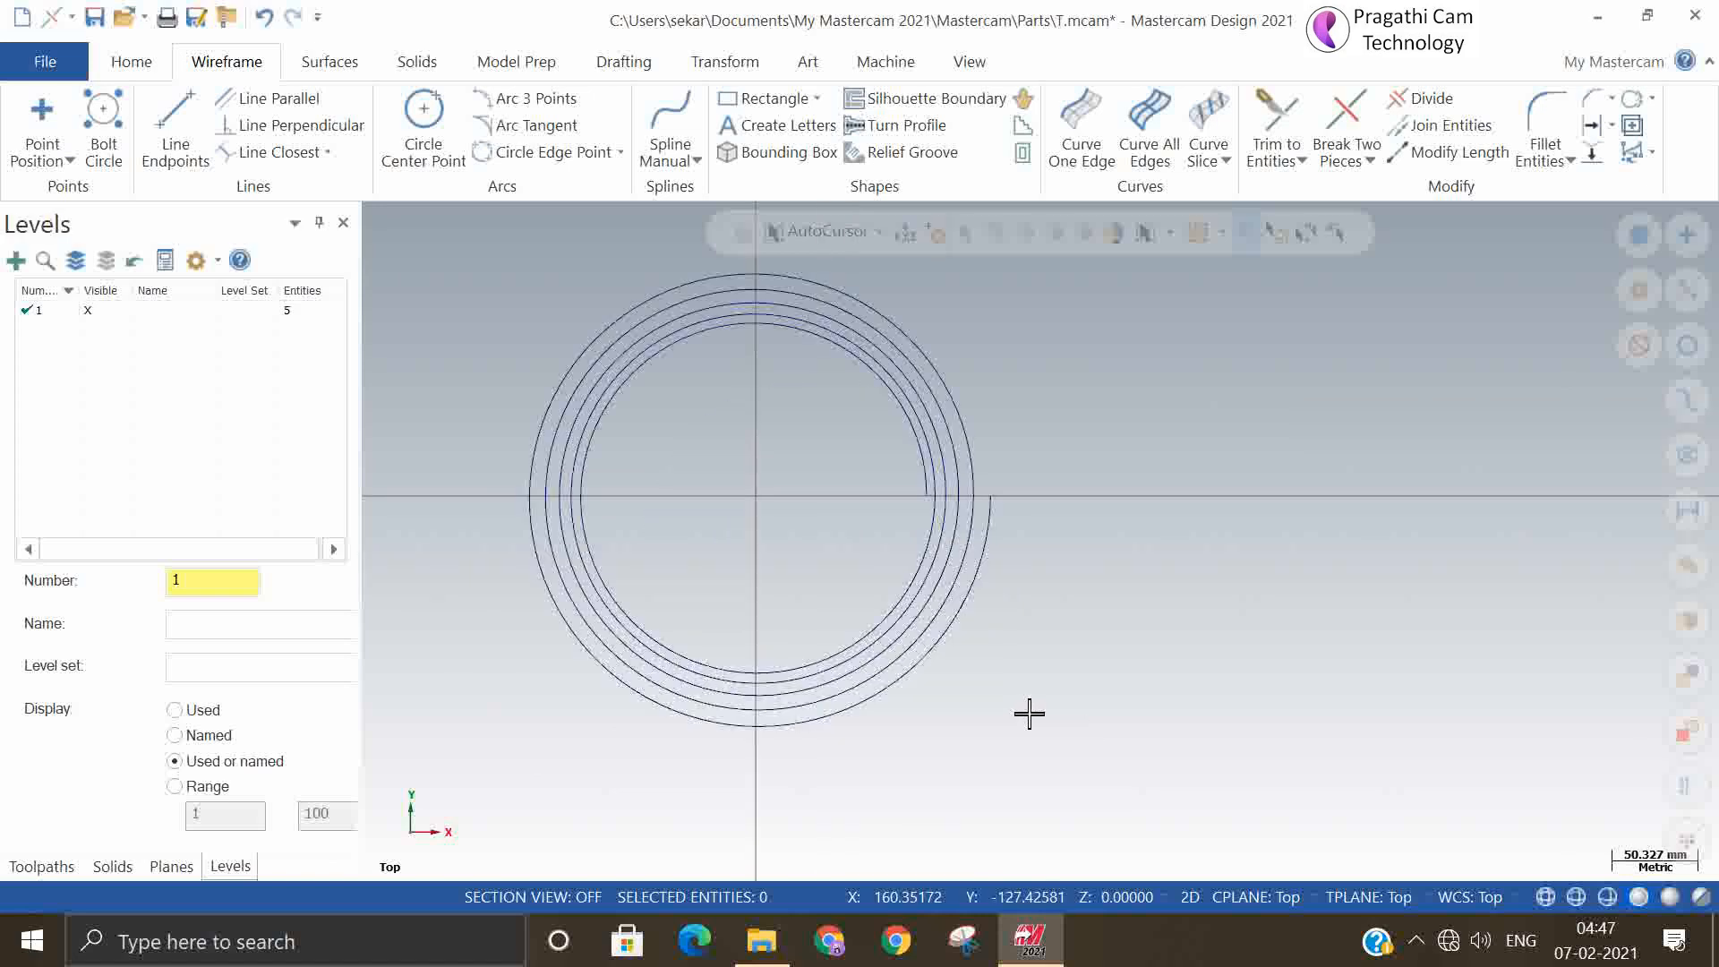
{"action": "middle_click_drag", "start_coordinate": [1044, 683], "coordinate": [1064, 606]}
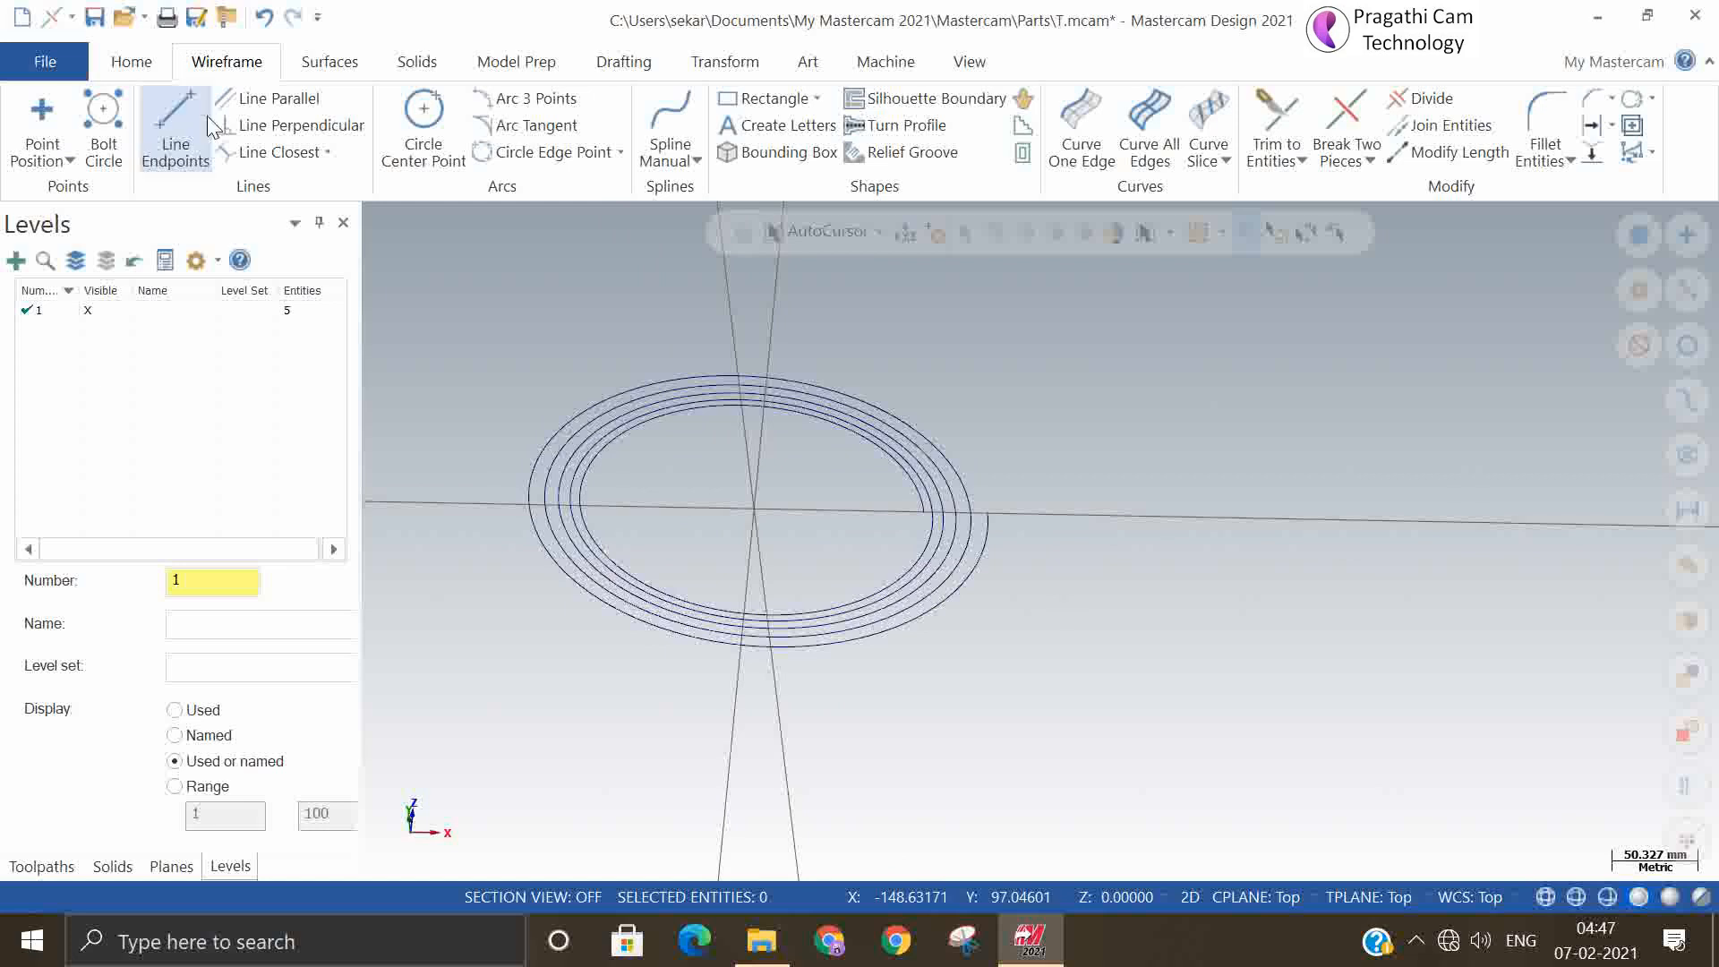
{"action": "left_click", "coordinate": [262, 16]}
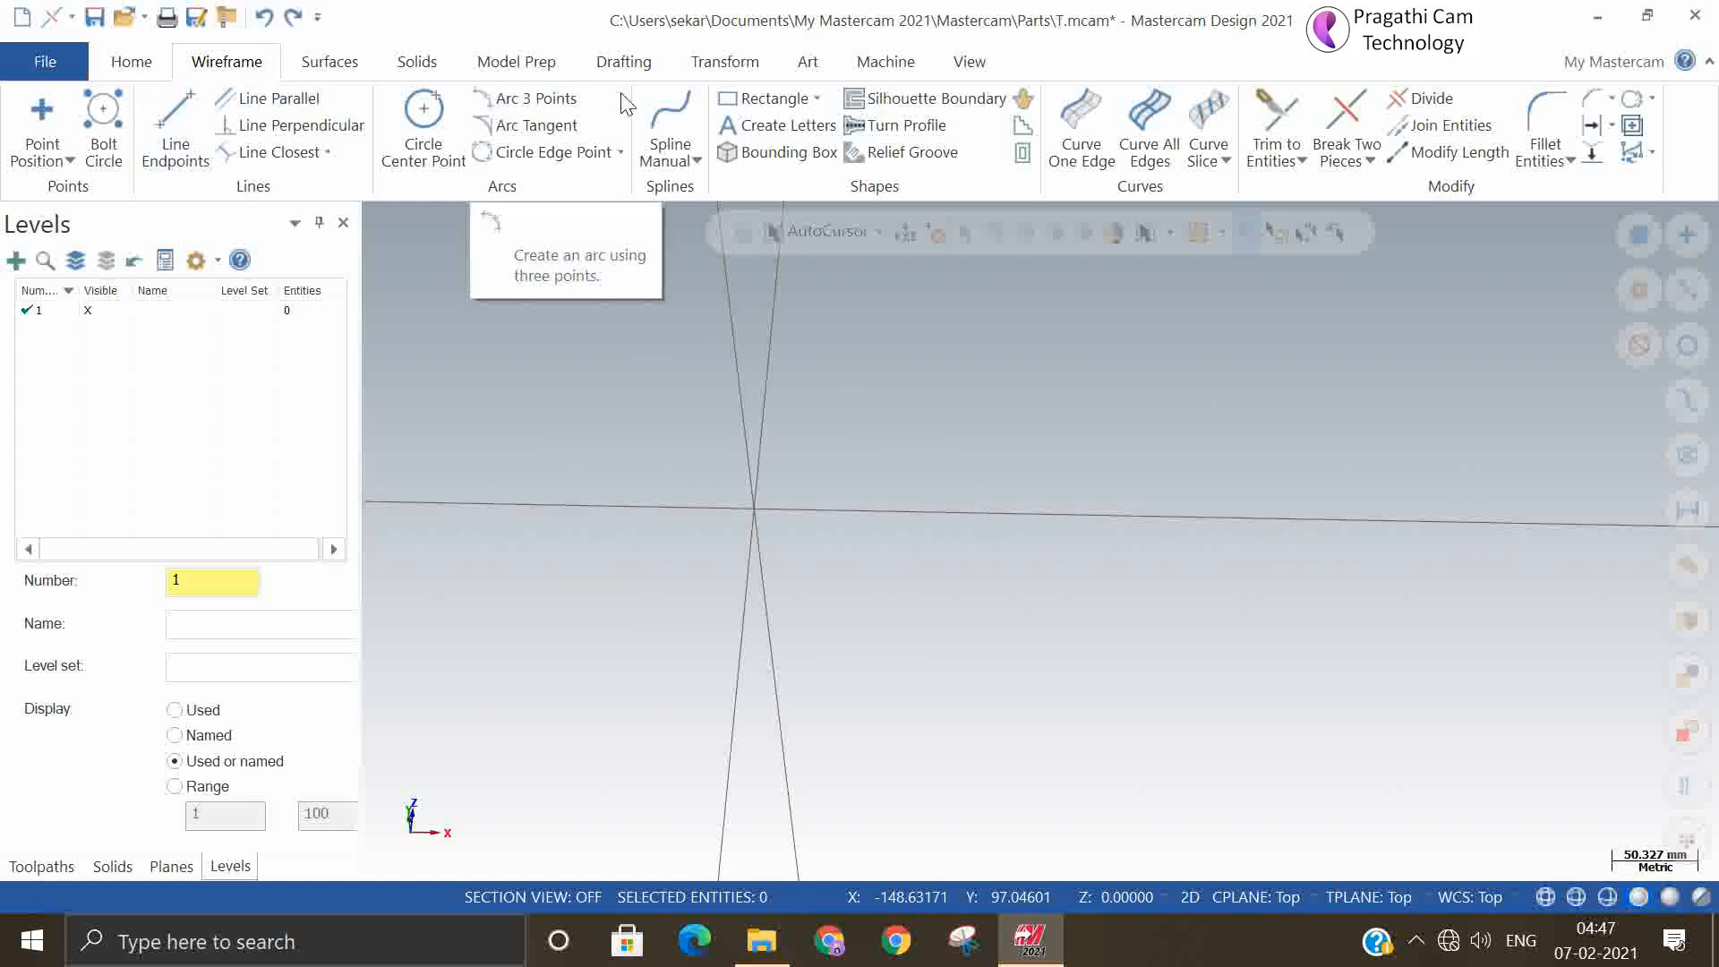
Create a rising spiral at the origin with a final vertical pitch of 50, keeping the other spiral settings
{"action": "left_click", "coordinate": [816, 97]}
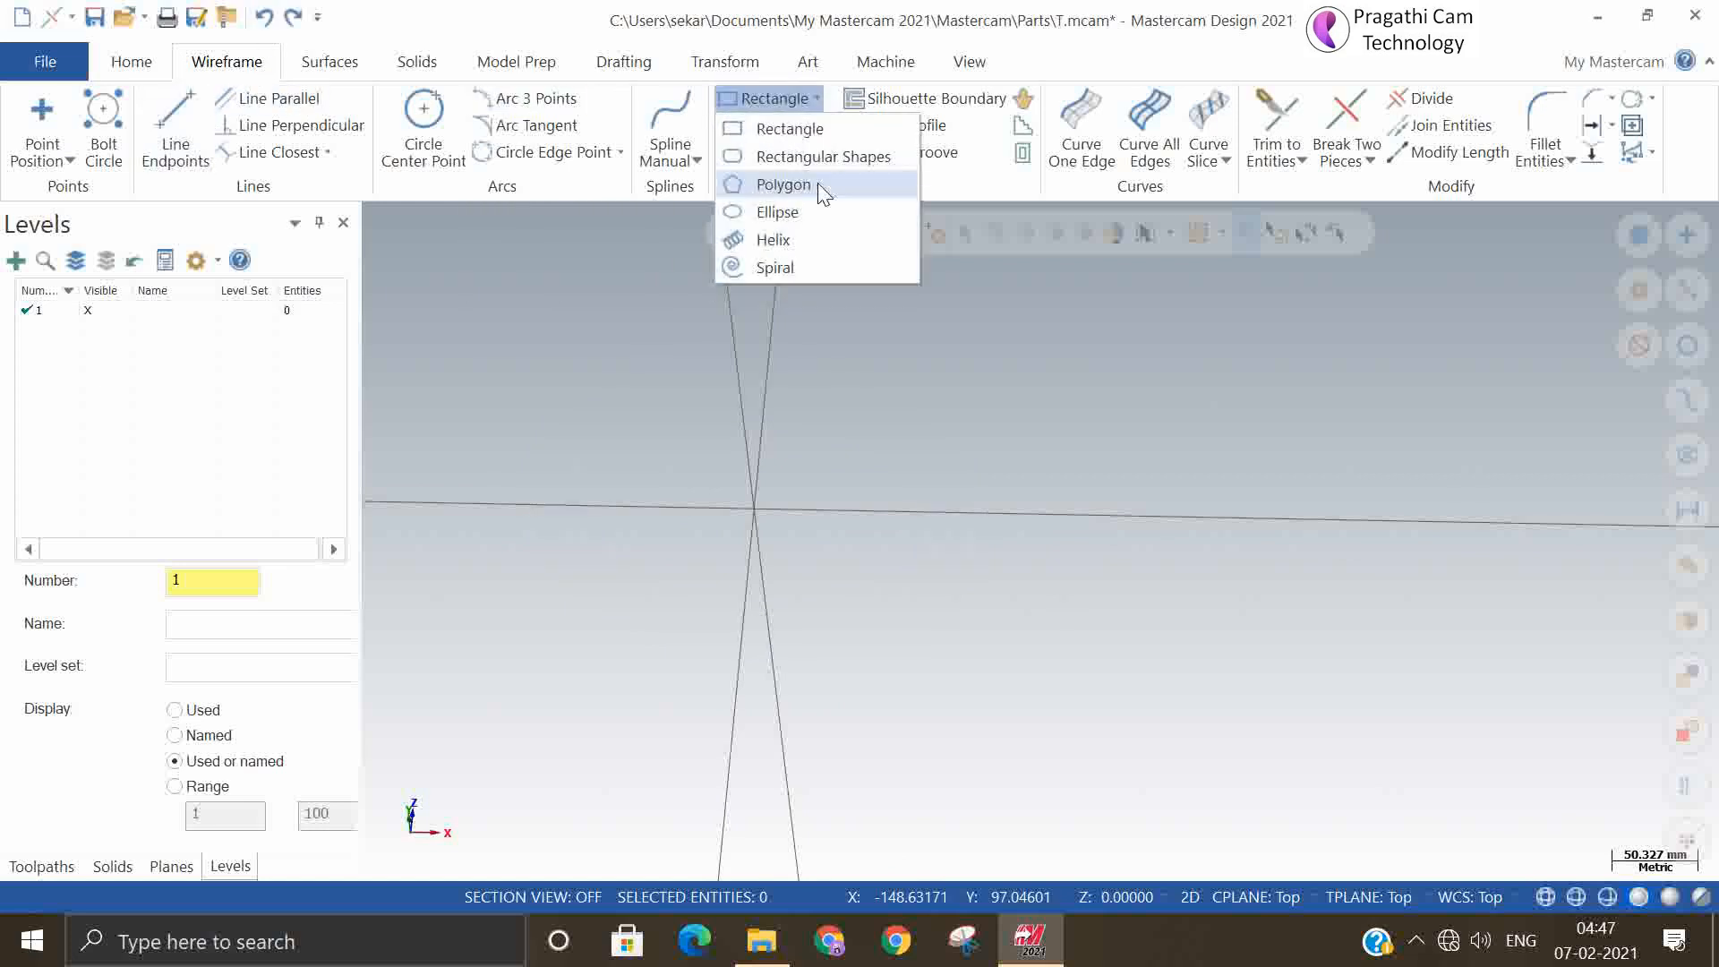
{"action": "left_click", "coordinate": [777, 267]}
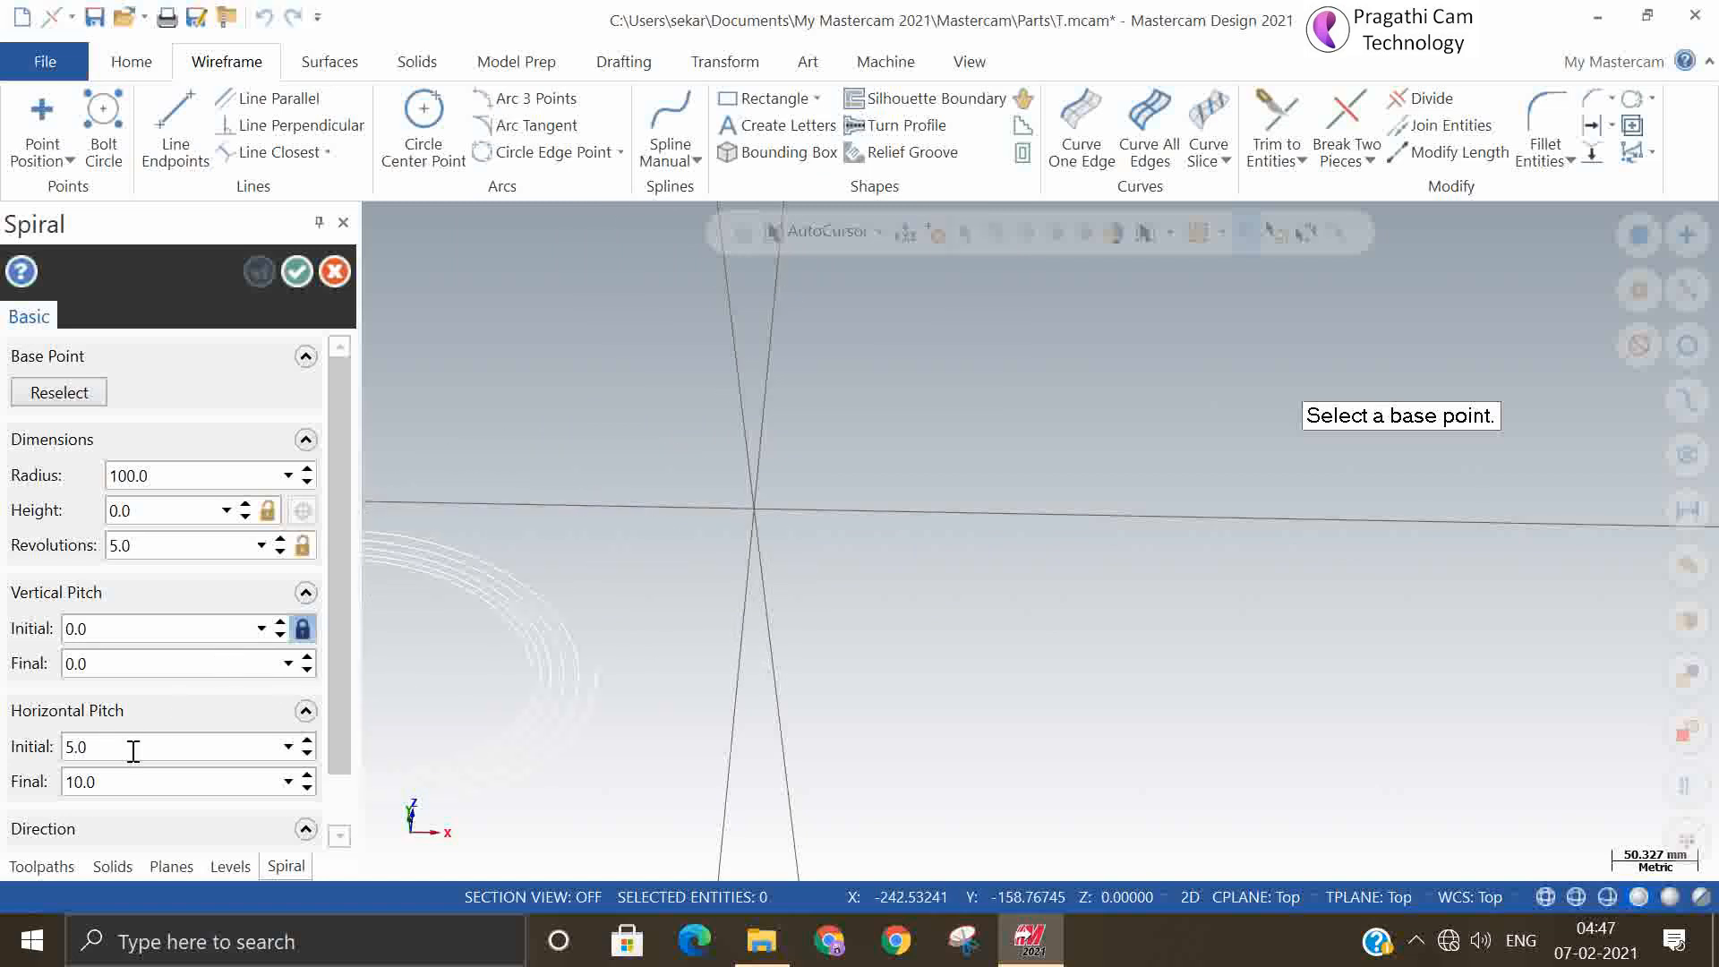
{"action": "left_click", "coordinate": [120, 665]}
{"action": "type", "text": "50"}
{"action": "key", "text": "Return"}
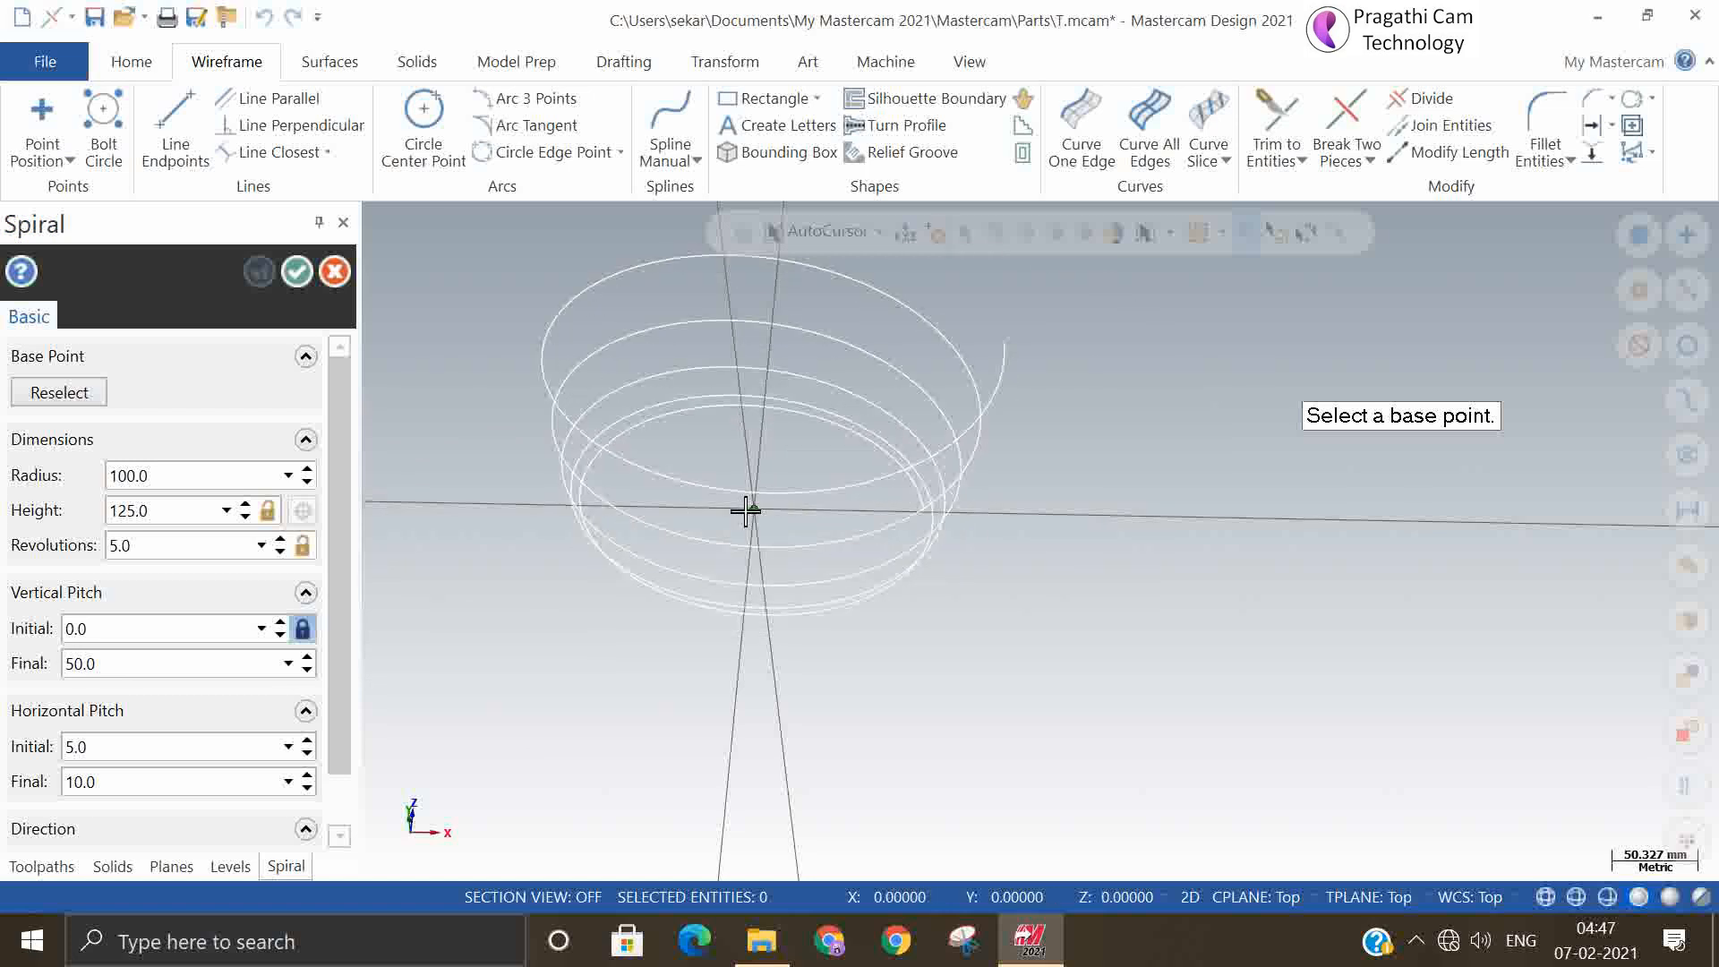
{"action": "left_click_drag", "start_coordinate": [344, 543], "coordinate": [381, 466]}
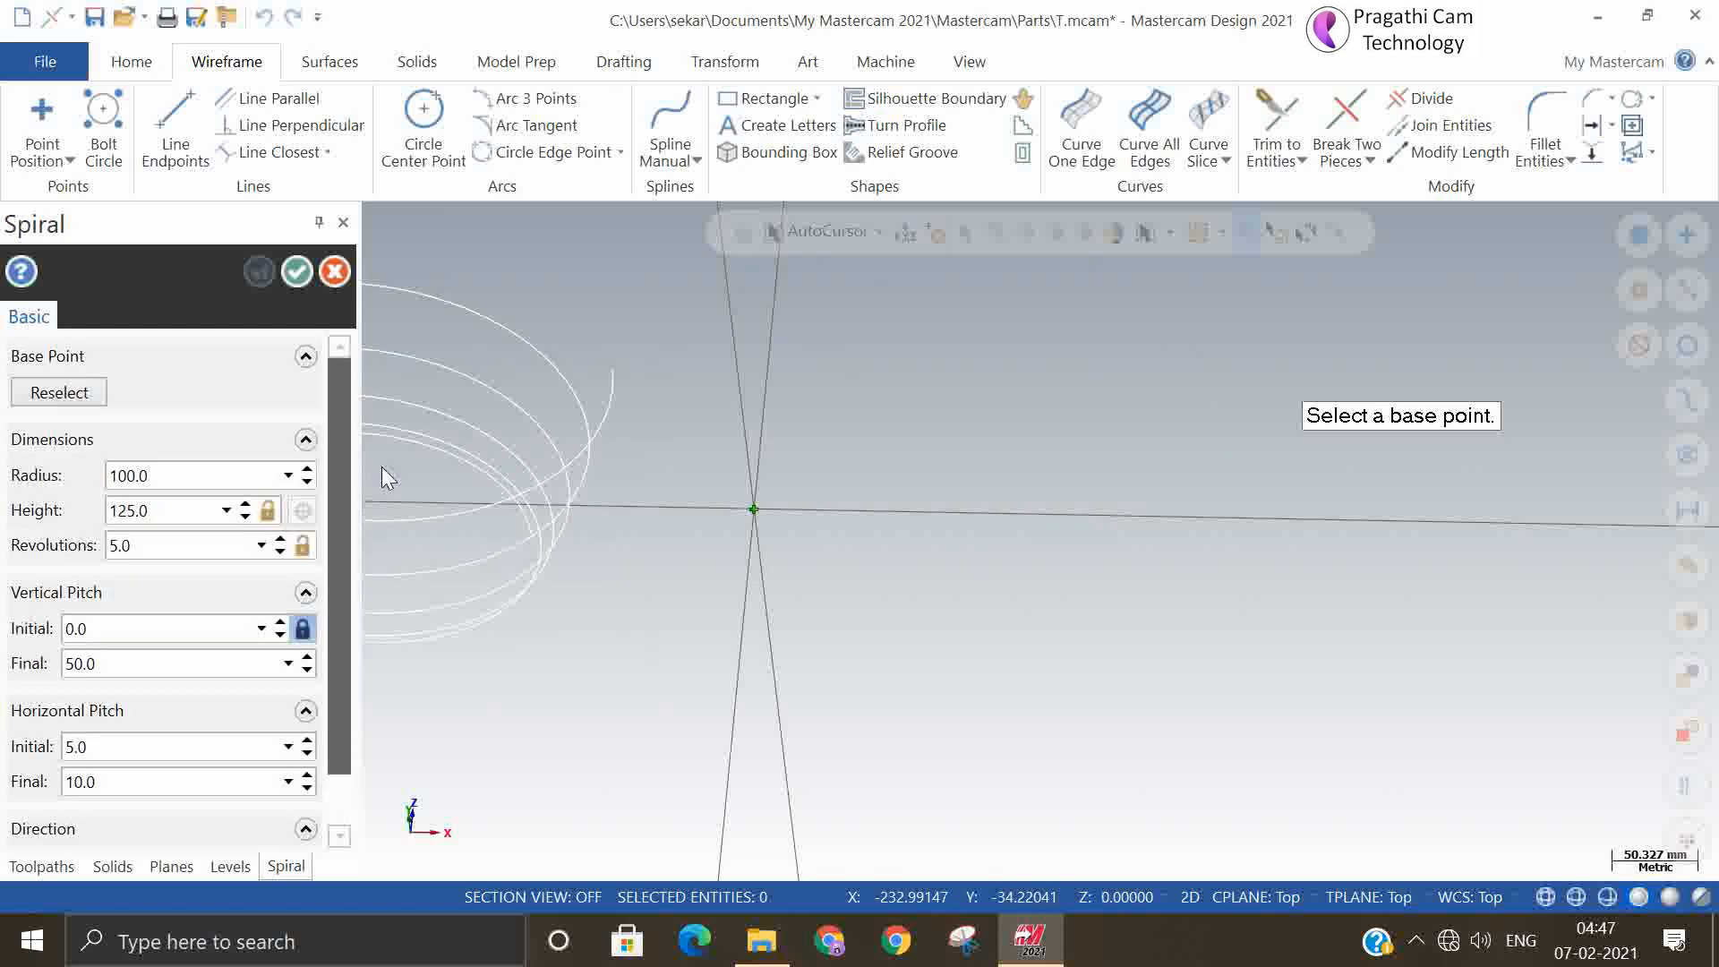
{"action": "left_click", "coordinate": [754, 516]}
{"action": "key", "text": "Return"}
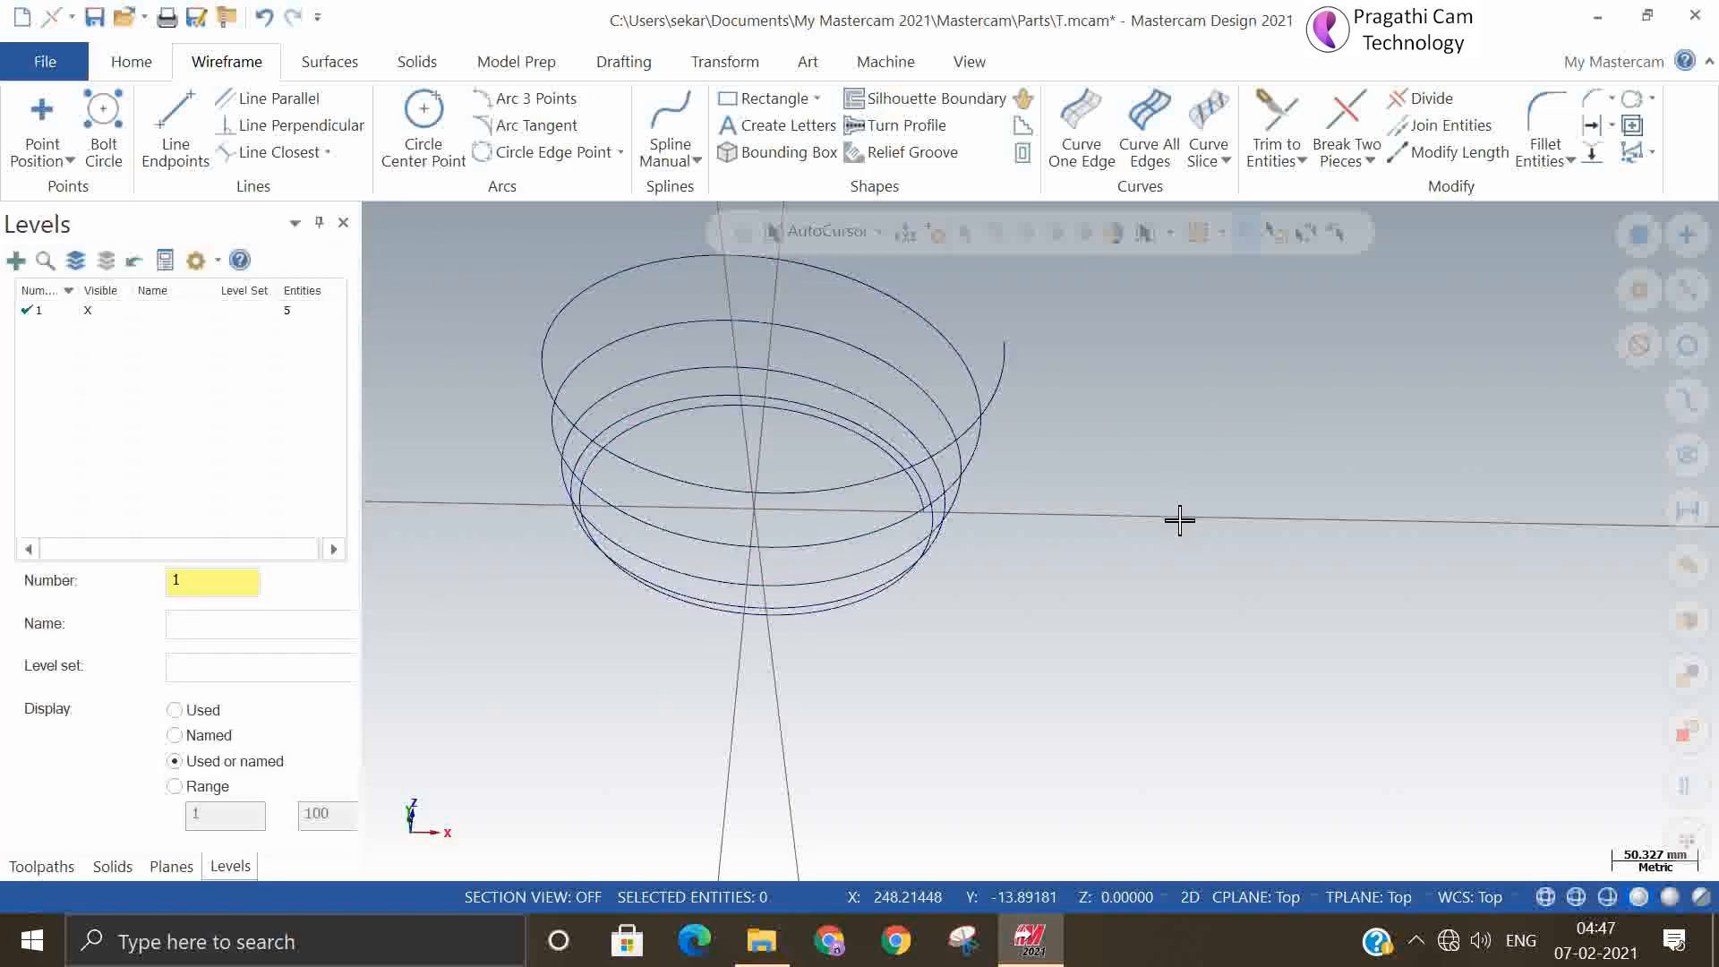
{"action": "mouse_move", "coordinate": [1180, 520]}
{"action": "middle_mouse_down"}
{"action": "mouse_move", "coordinate": [1170, 457]}
{"action": "mouse_move", "coordinate": [1125, 495]}
{"action": "mouse_move", "coordinate": [1136, 752]}
{"action": "mouse_move", "coordinate": [1171, 771]}
{"action": "mouse_move", "coordinate": [1205, 698]}
{"action": "mouse_move", "coordinate": [1145, 521]}
{"action": "mouse_move", "coordinate": [1151, 483]}
{"action": "mouse_move", "coordinate": [1164, 525]}
{"action": "middle_mouse_up"}
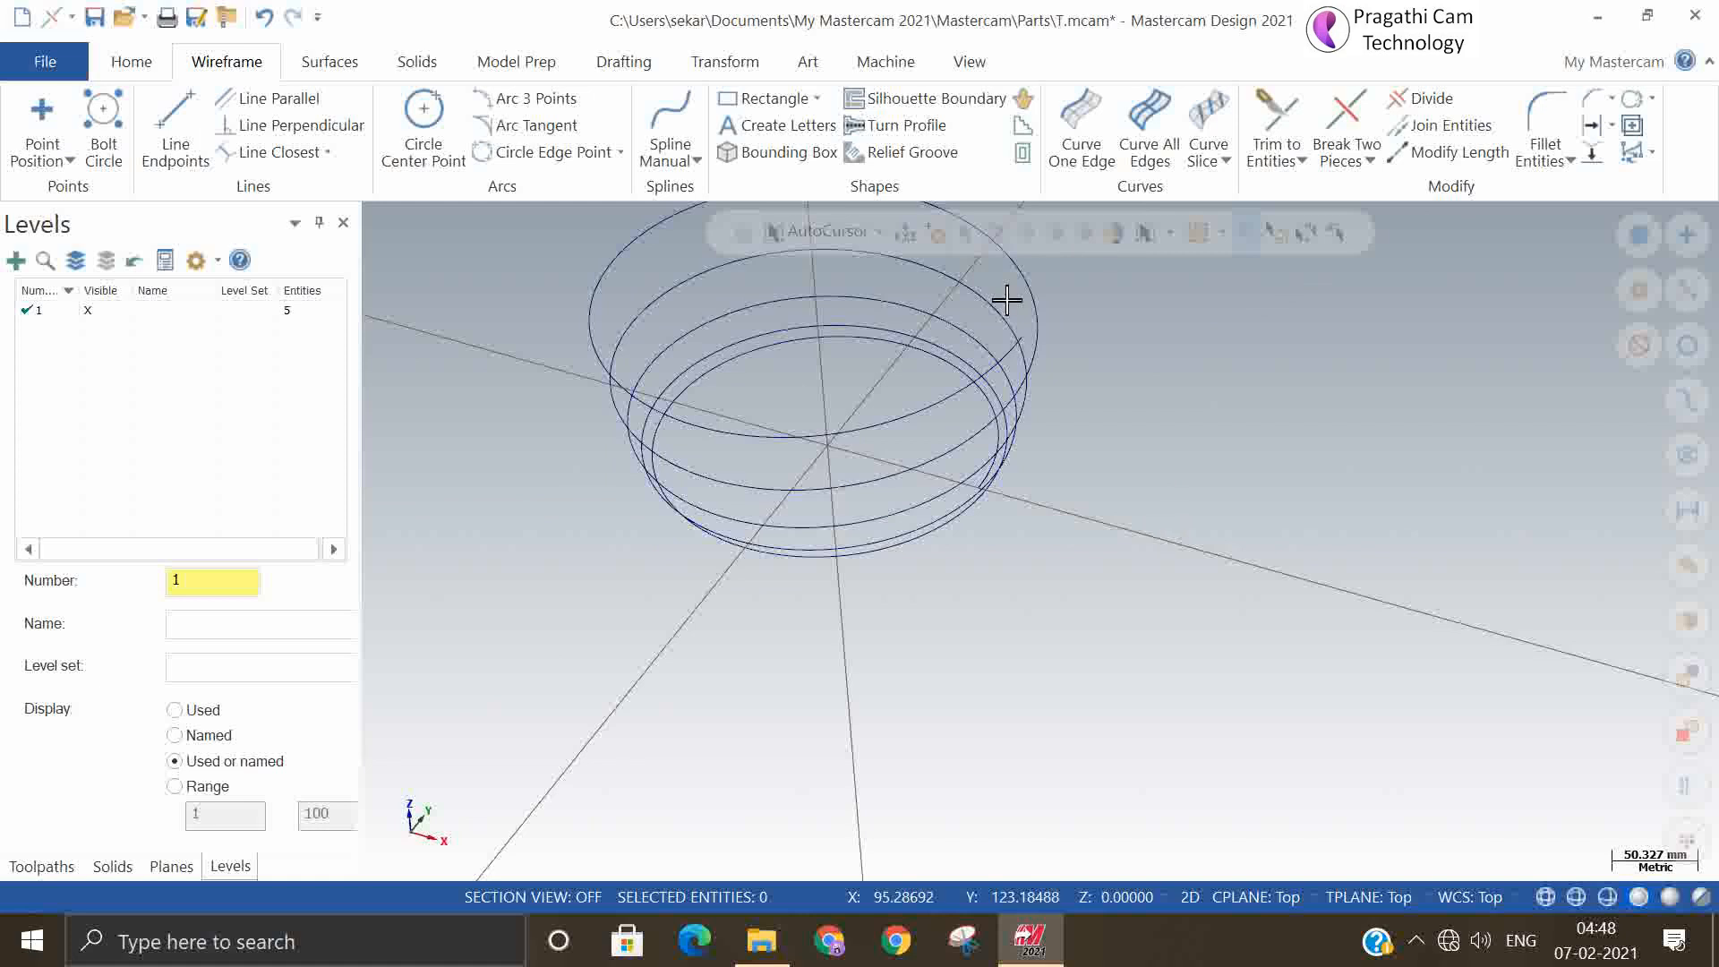
Open the choice of wireframe shape commands grouped with Rectangle
{"action": "left_click", "coordinate": [817, 99]}
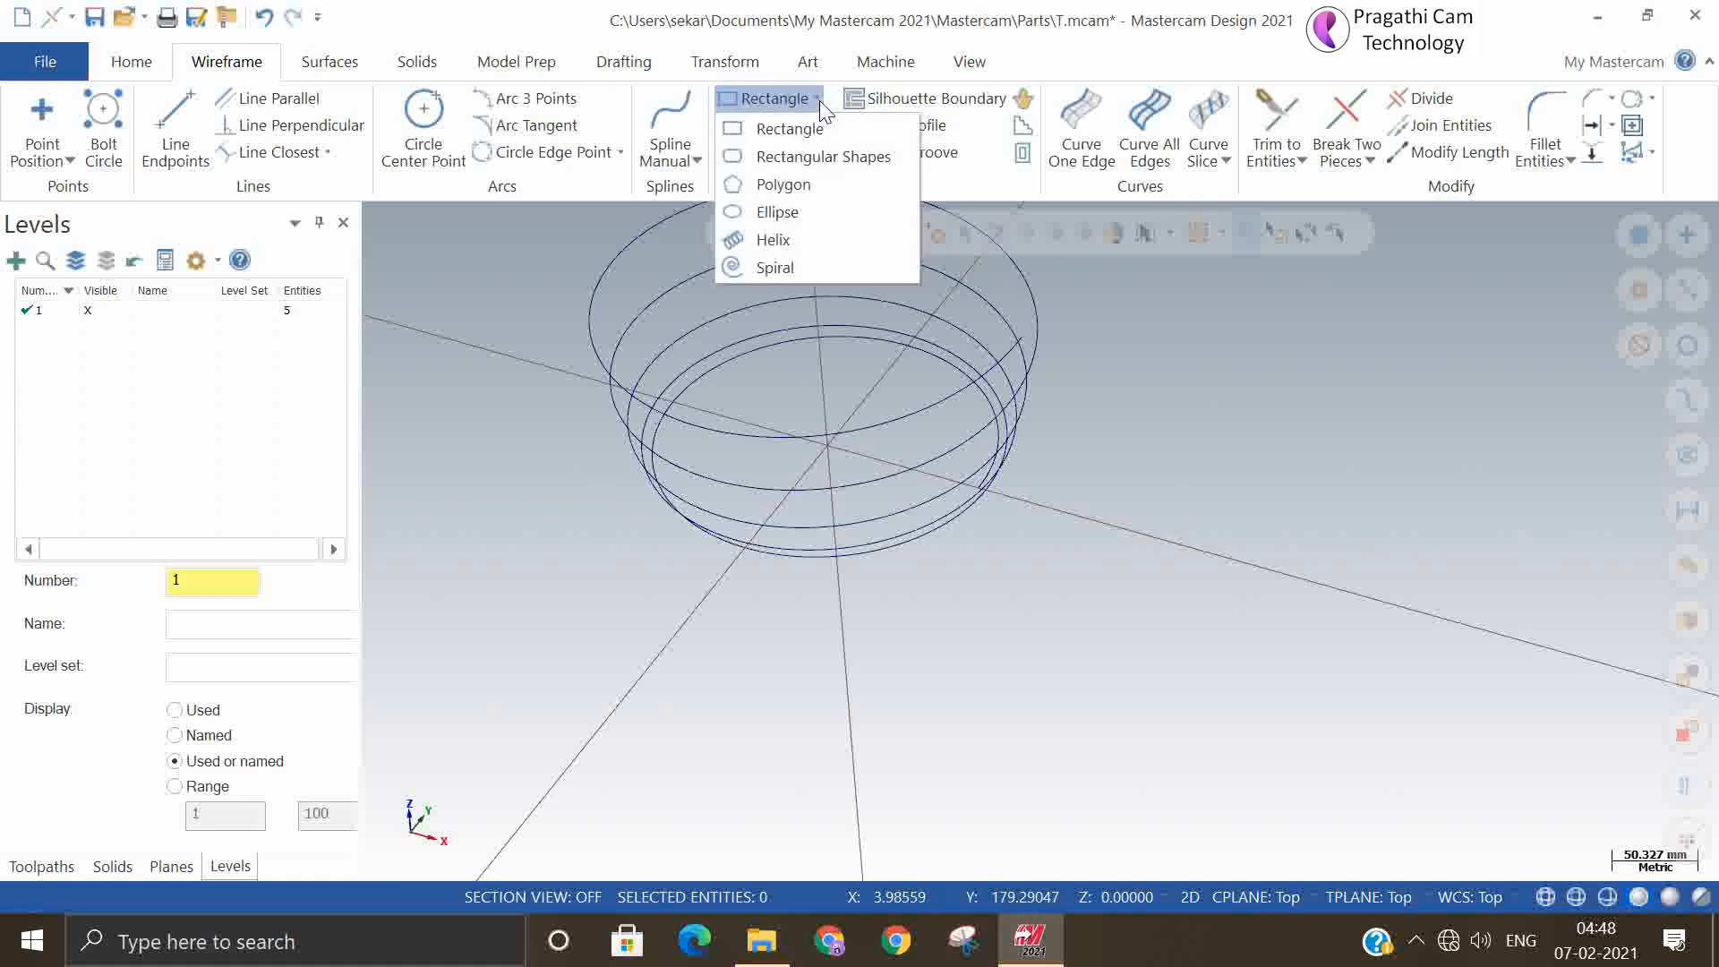